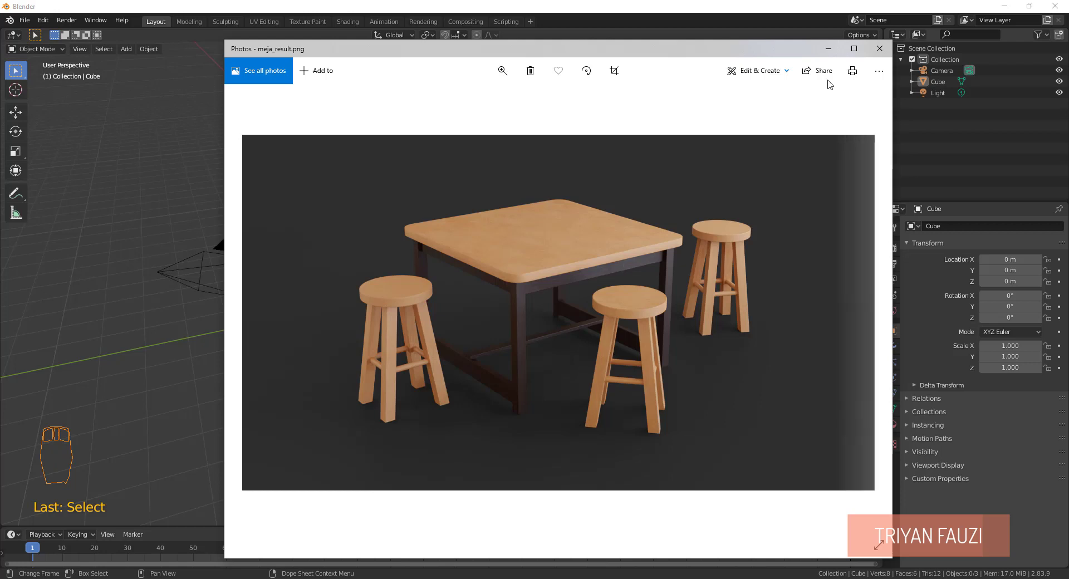
Put away the table reference picture and delete the default light from the scene.
left_click(828, 49)
middle_click_drag(505, 329, 499, 370)
left_click(479, 303)
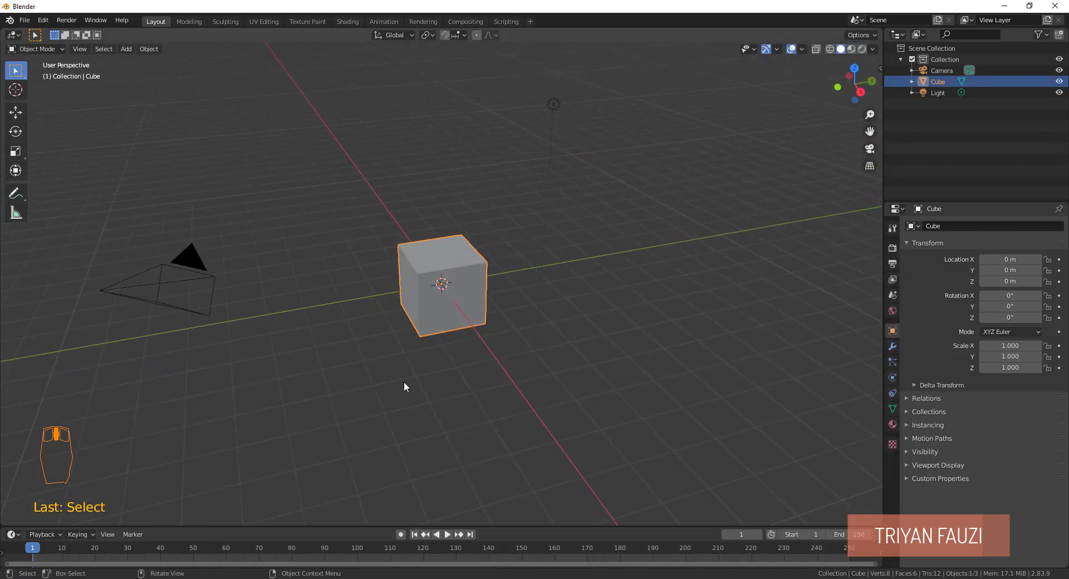
middle_click_drag(438, 362, 283, 242)
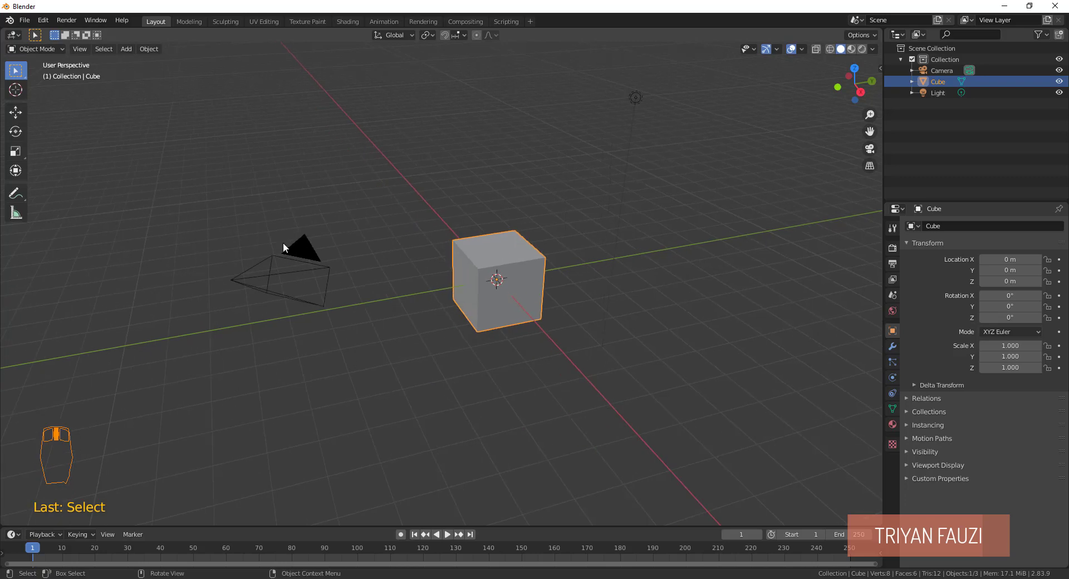
left_click_drag(283, 242, 505, 151)
left_click_drag(571, 122, 646, 90)
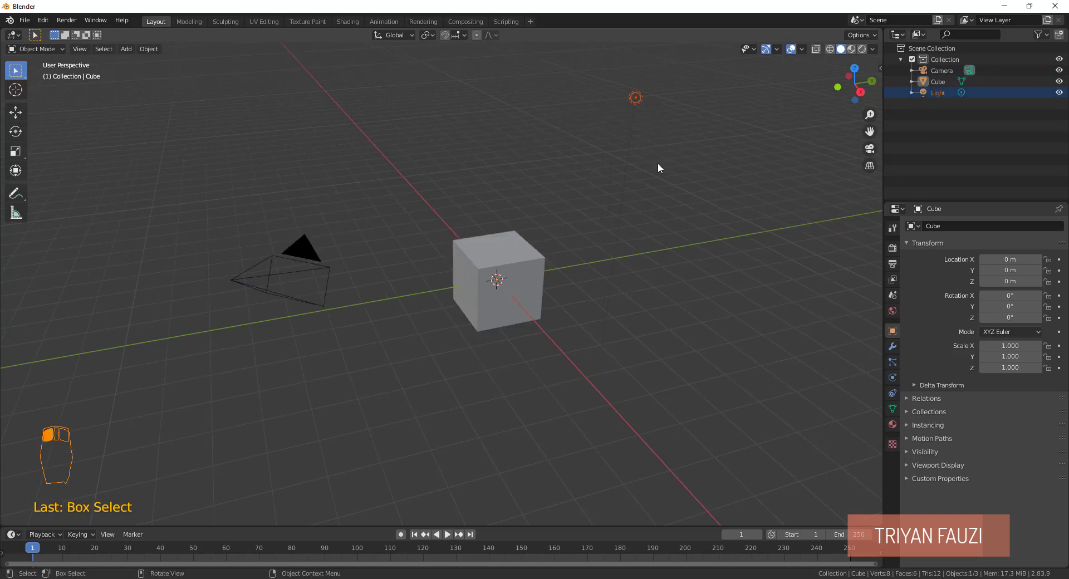
middle_click_drag(658, 163, 634, 170, "shift")
left_click(555, 154)
left_click_drag(542, 83, 672, 147)
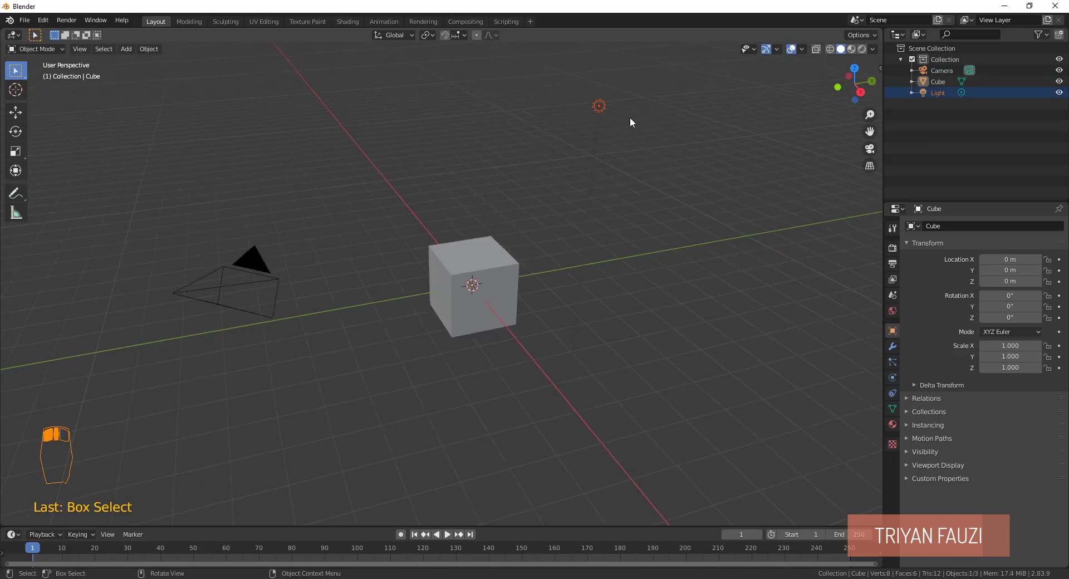
key("x")
left_click(622, 119)
Select the default cube and scale its whole mesh by a factor of 2 in Edit Mode.
middle_click_drag(615, 125, 537, 251)
key("Tab")
key("Tab")
left_click(616, 258)
left_click(492, 265)
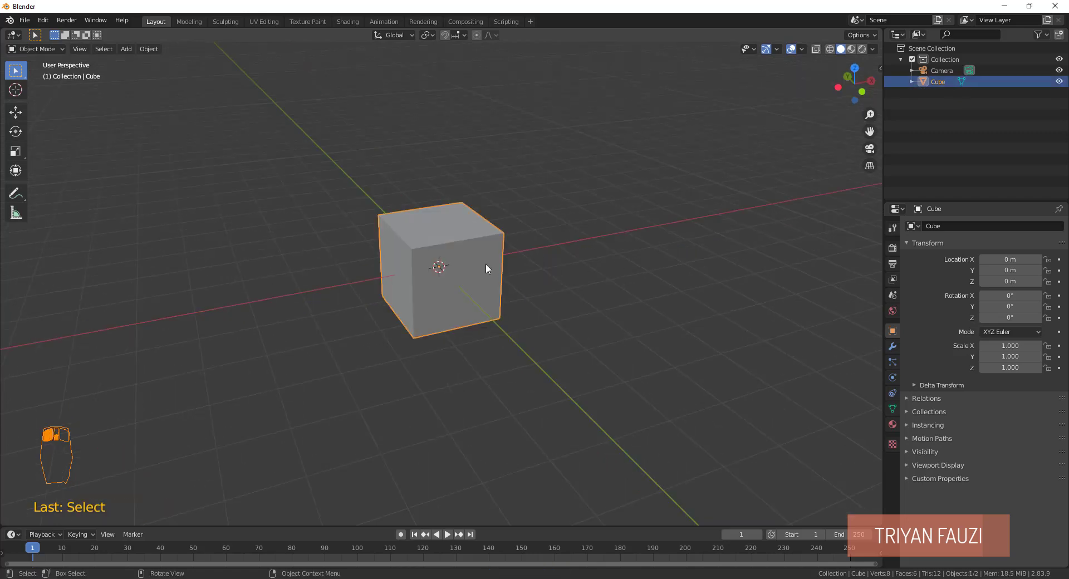
key("Tab")
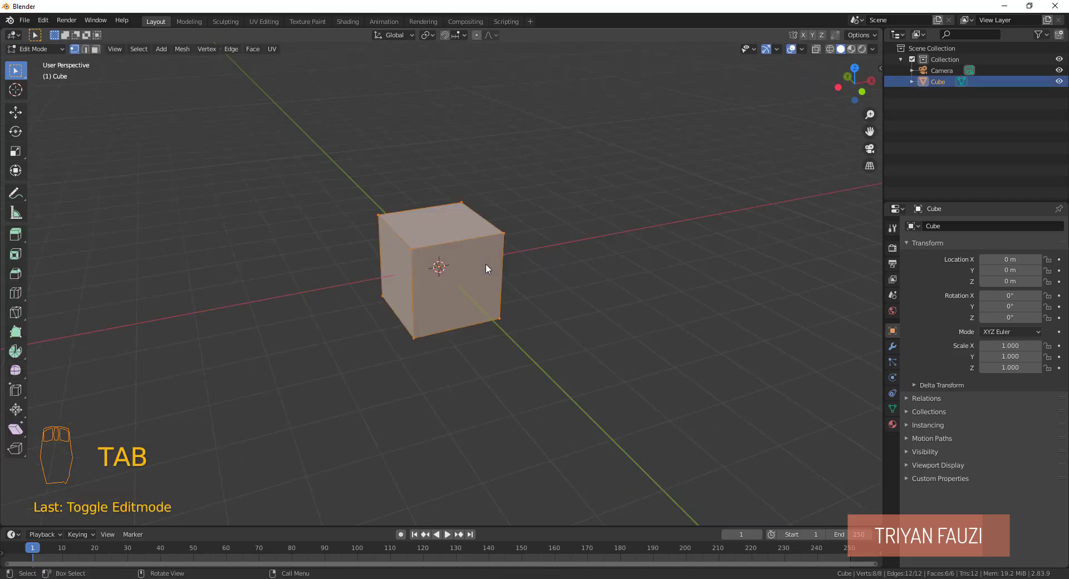
key("s")
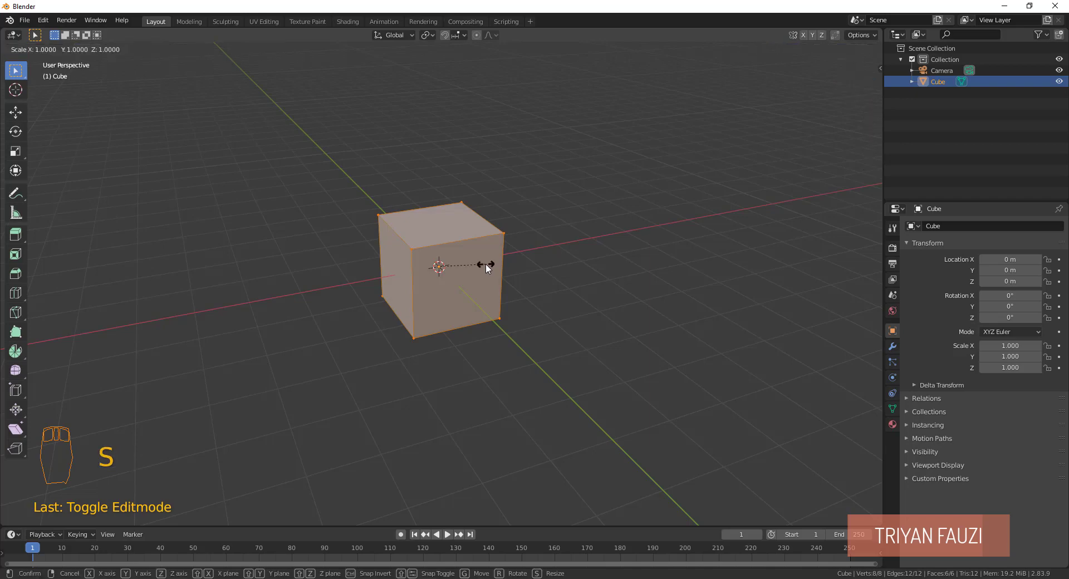
type("2")
key("Return")
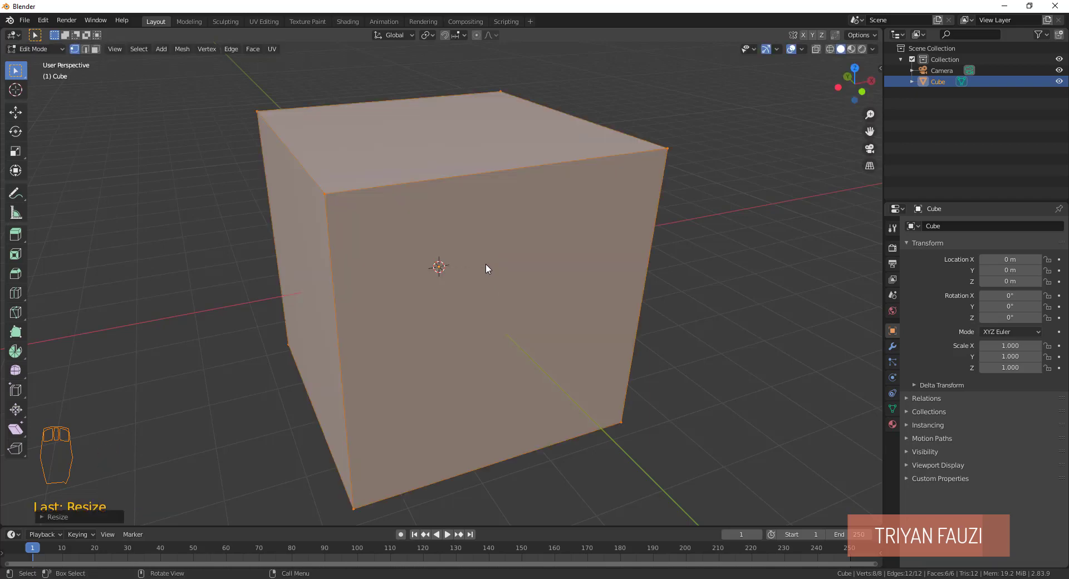
Flatten the cube into a thin tabletop slab by scaling it along Z by a factor of about -0.067.
scroll(485, 262, "down", 3)
middle_click_drag(563, 267, 533, 305)
key("KP_7")
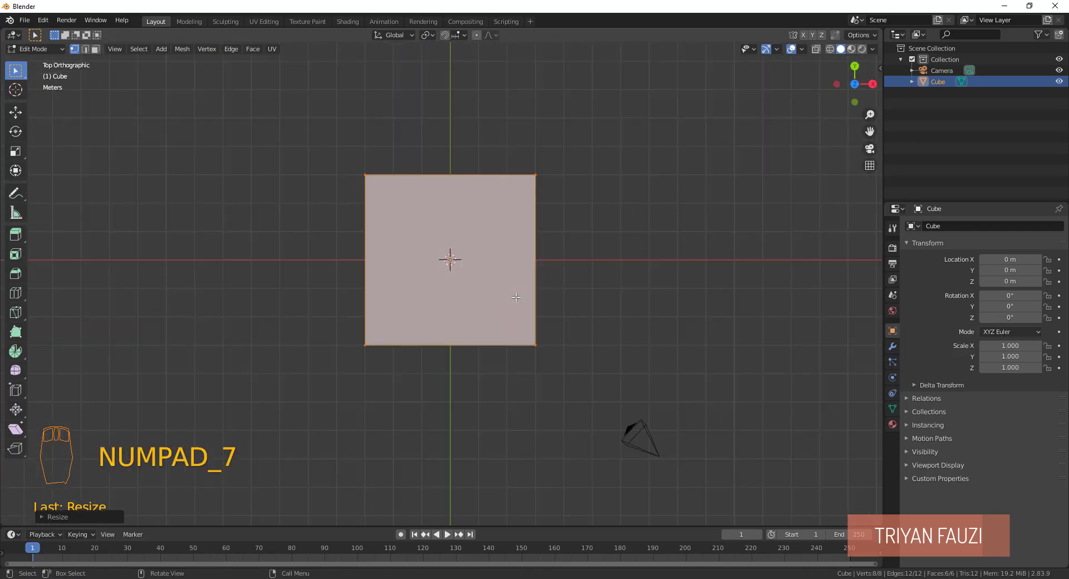
middle_click_drag(516, 298, 537, 246)
key("s")
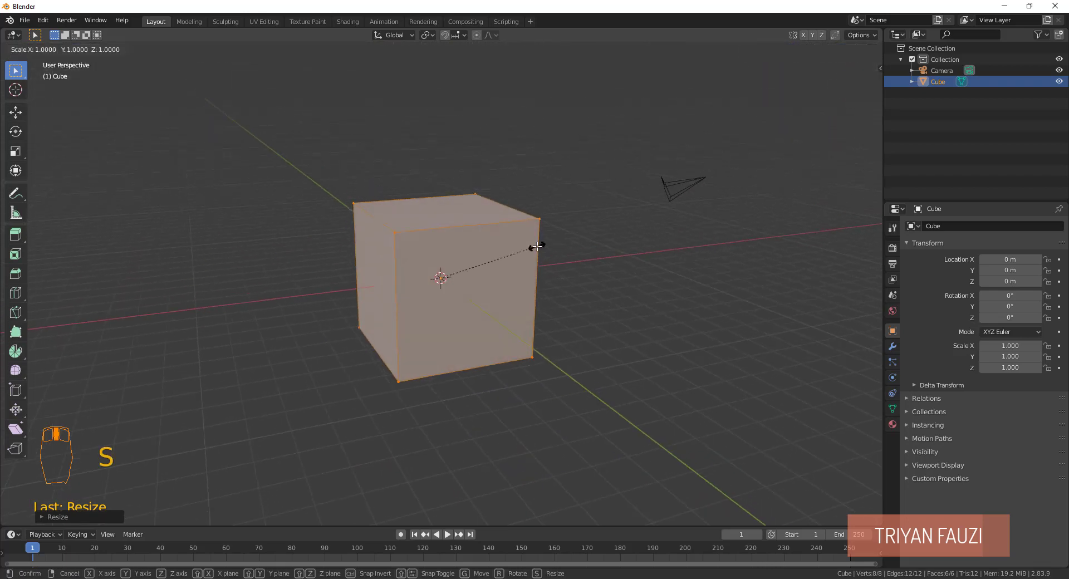
key("z")
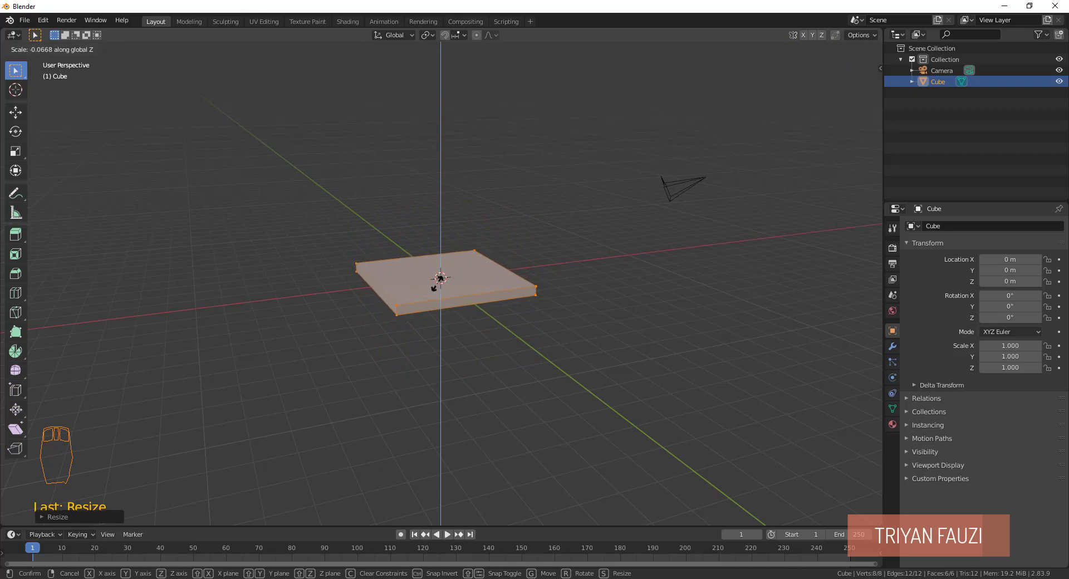
left_click(439, 277)
Try to adjust the slab's thickness by scaling it along the Z axis, and undo the last change.
key("KP_1")
scroll(553, 270, "up", 8)
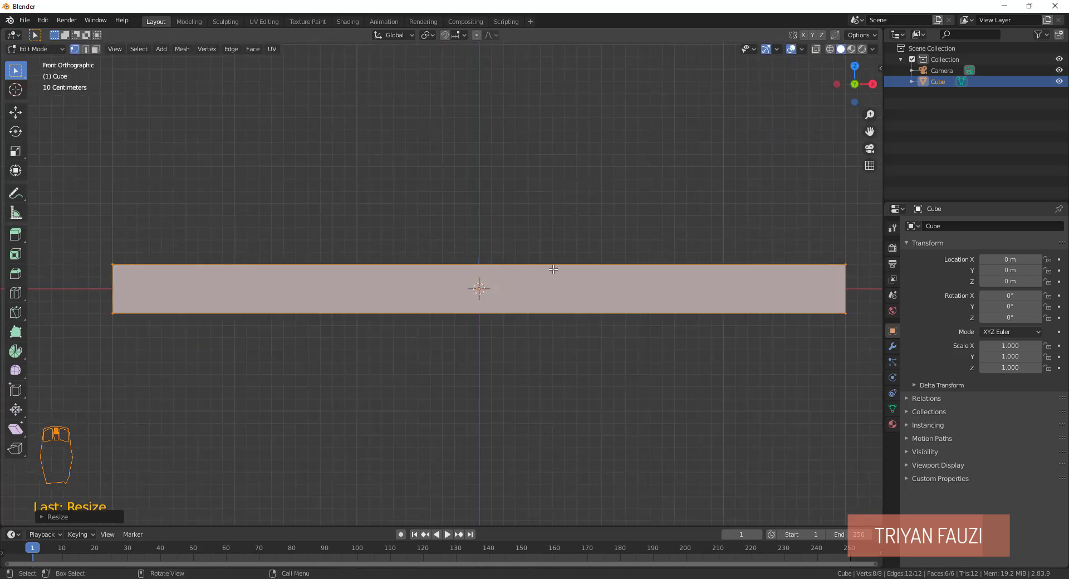
middle_click_drag(616, 267, 501, 262)
key("s")
key("z")
left_click(531, 273)
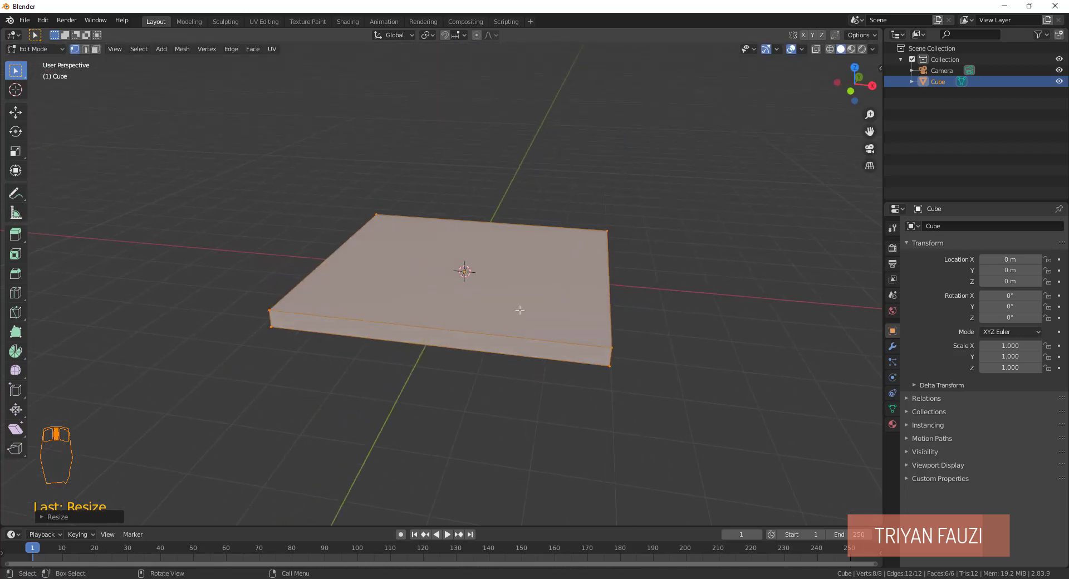
key("ctrl+z")
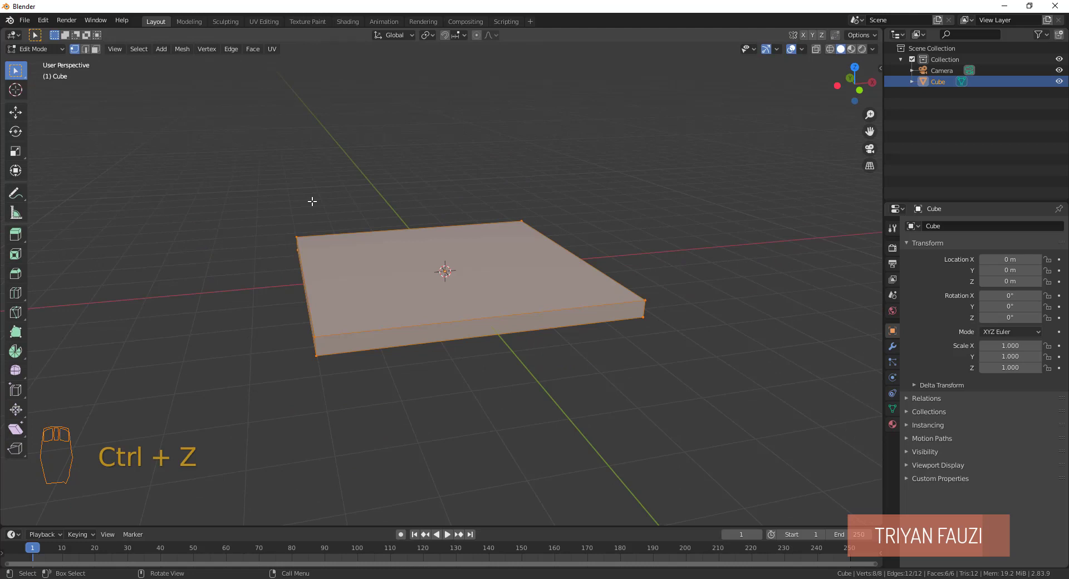
Add one centred loop cut to the slab, running parallel to the Y axis.
key("ctrl+r")
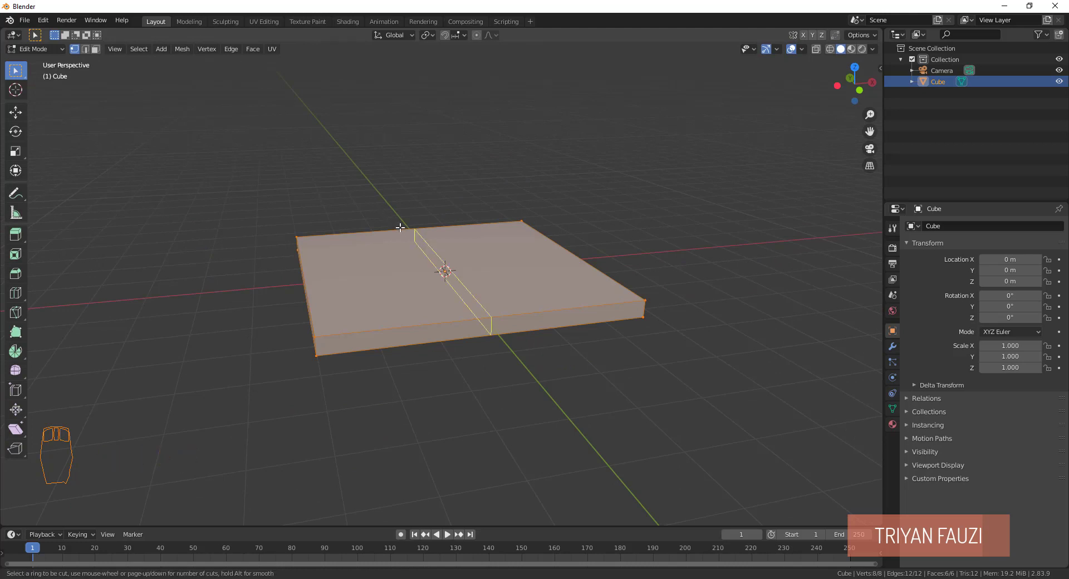
left_click(416, 236)
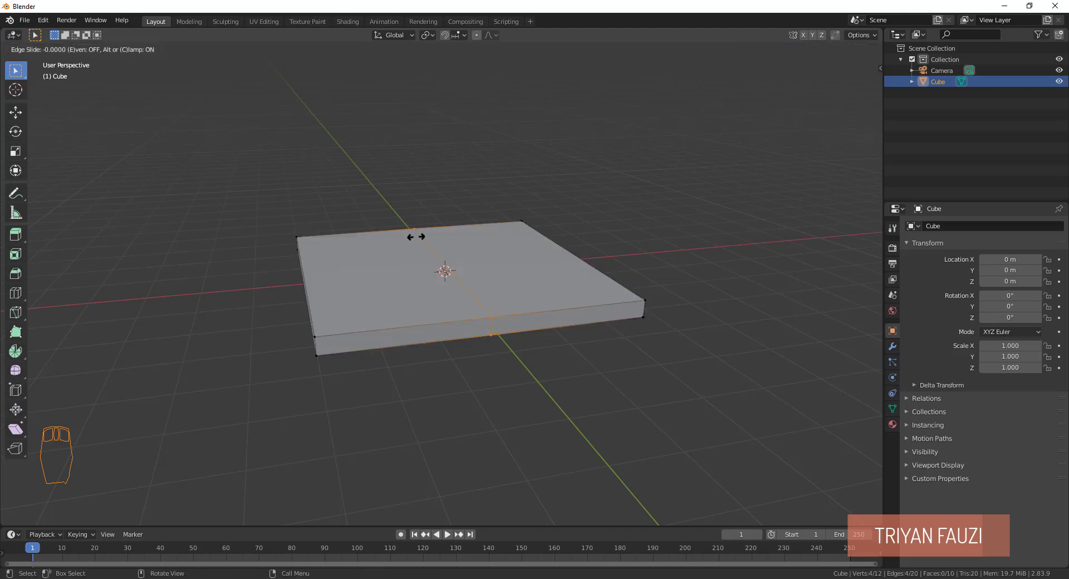
left_click(416, 237)
Delete the four outer corner vertices on the negative X side, leaving only half of the slab.
middle_click_drag(383, 232, 351, 194)
left_click_drag(351, 193, 305, 272)
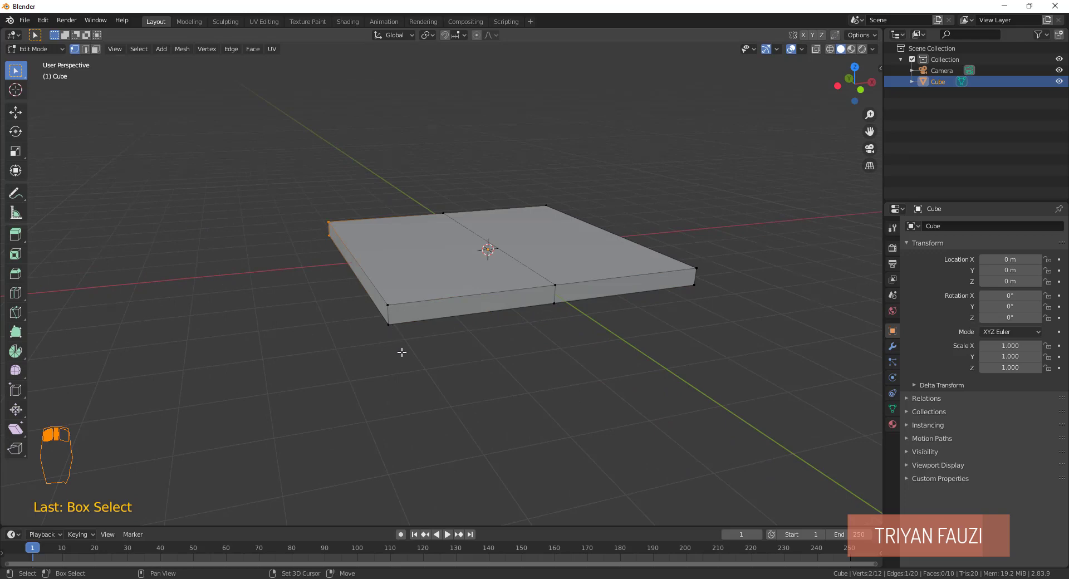
left_click_drag(405, 355, 376, 307, "shift")
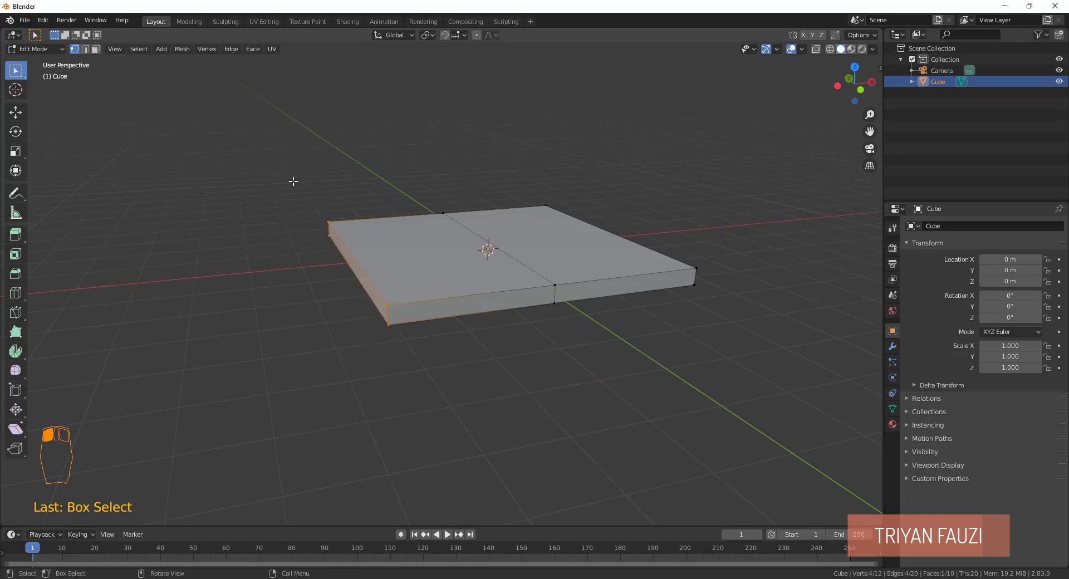
key("x")
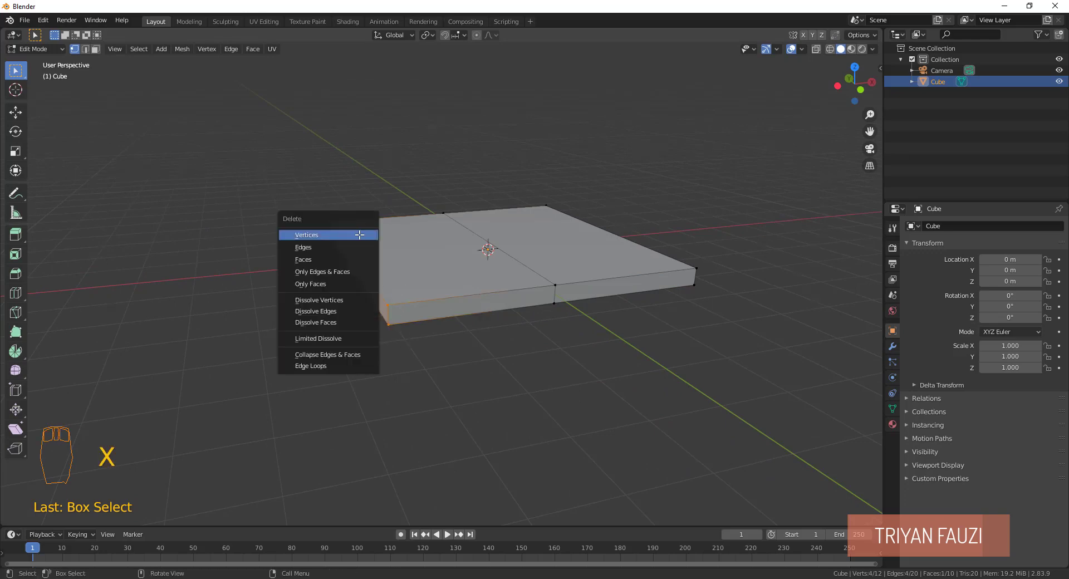
left_click(345, 235)
Examine the remaining half slab from several angles and compare it with the table's corners and edges in the reference picture.
key("Tab")
middle_click_drag(346, 233, 586, 270)
key("Tab")
key("Tab")
scroll(579, 278, "down", 3)
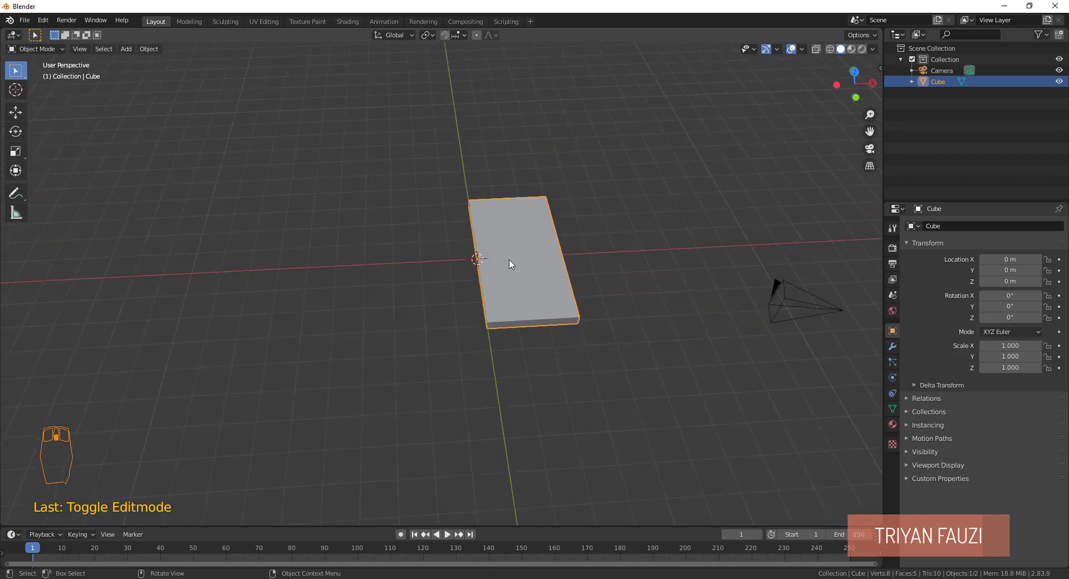
key("Tab")
middle_click_drag(507, 280, 533, 298)
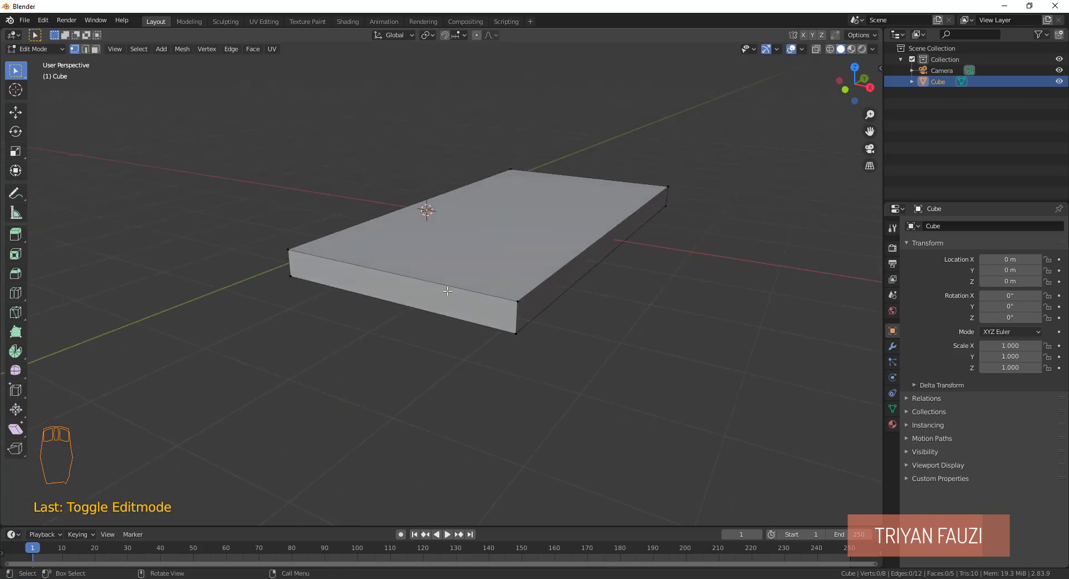
left_click(480, 578)
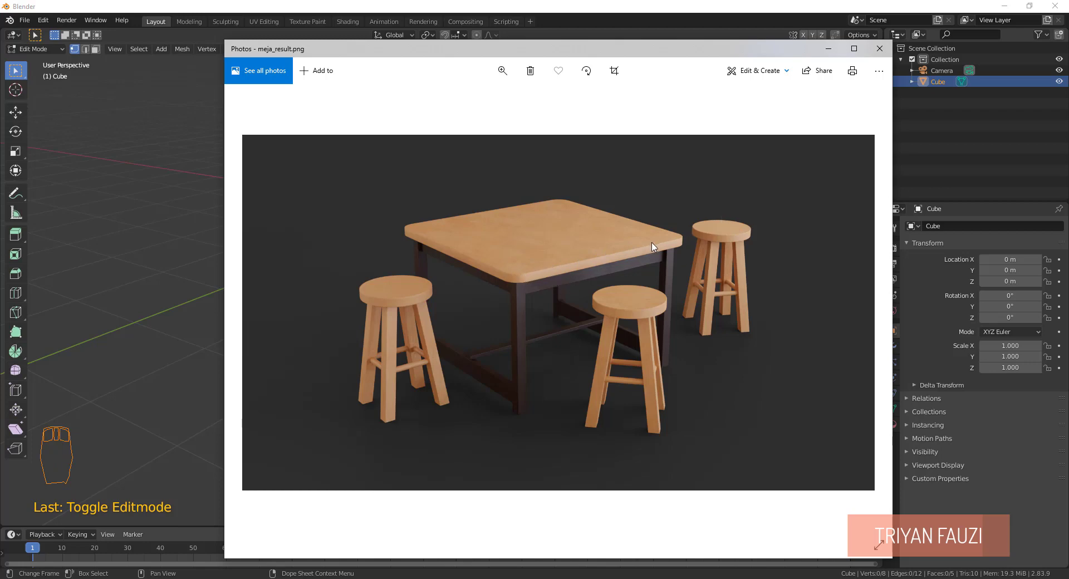
left_click(828, 49)
mouse_move(586, 221)
middle_mouse_down()
mouse_move(622, 228)
mouse_move(537, 203)
mouse_move(596, 219)
middle_mouse_up()
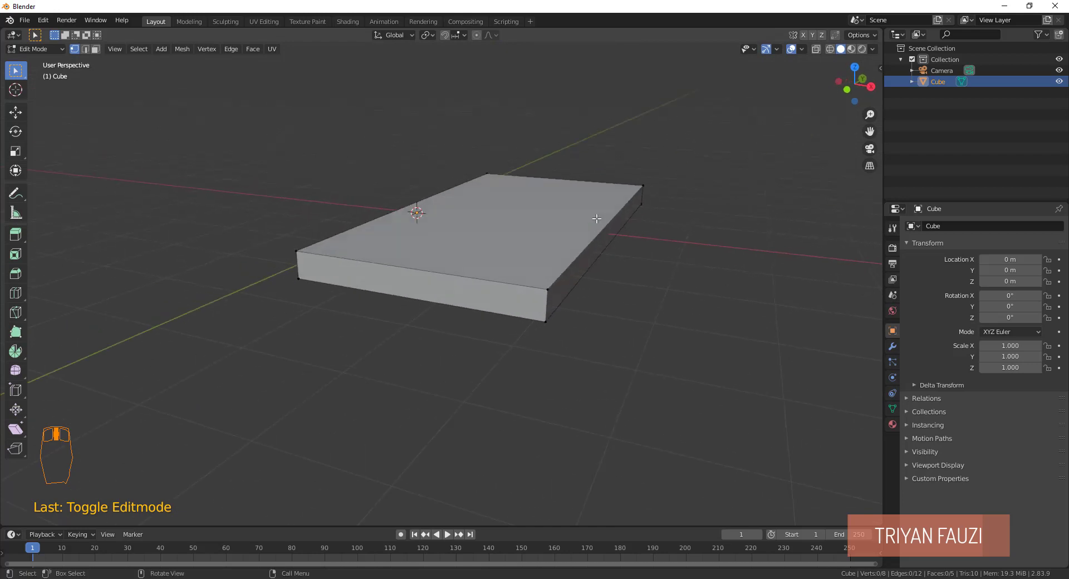
Bevel the half slab's two outer vertical corner edges about 0.32 m wide with 5 segments.
left_click(85, 49)
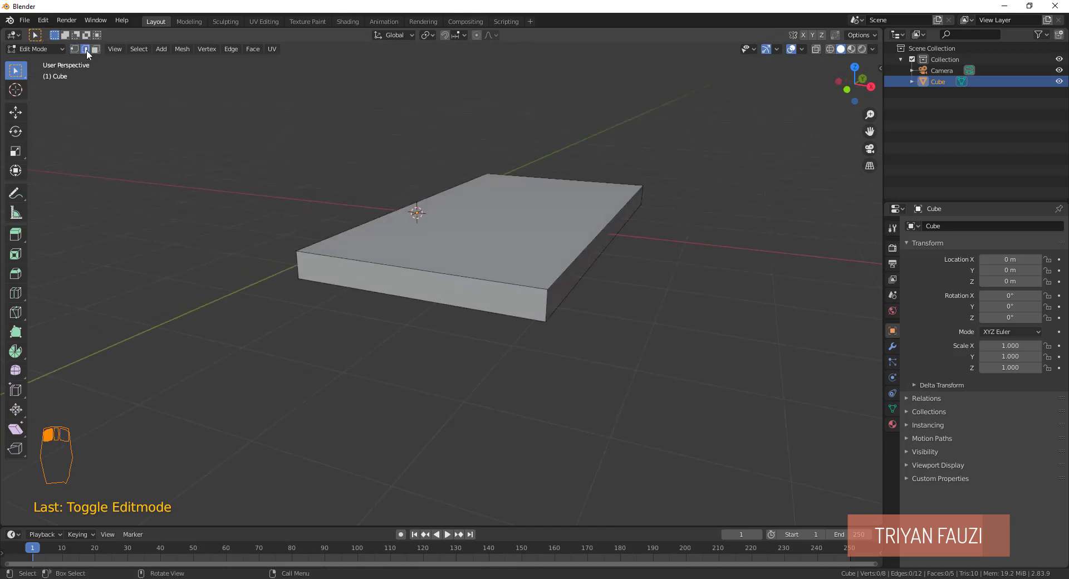
left_click(548, 306)
middle_click_drag(691, 258, 647, 251)
left_click(704, 217, "shift")
key("ctrl+b")
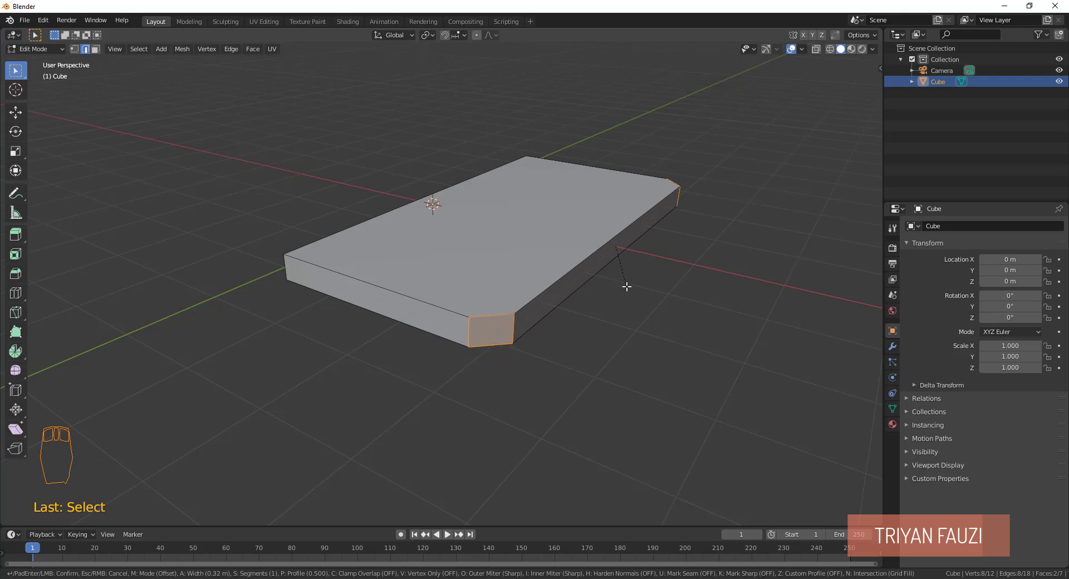
scroll(626, 286, "up", 3)
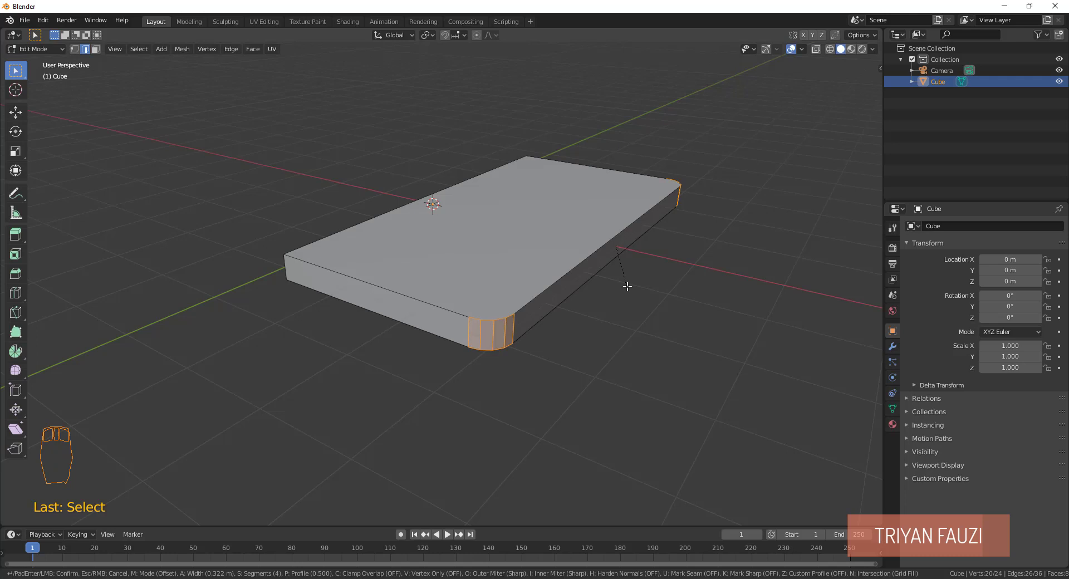
scroll(627, 286, "up", 1)
left_click(627, 286)
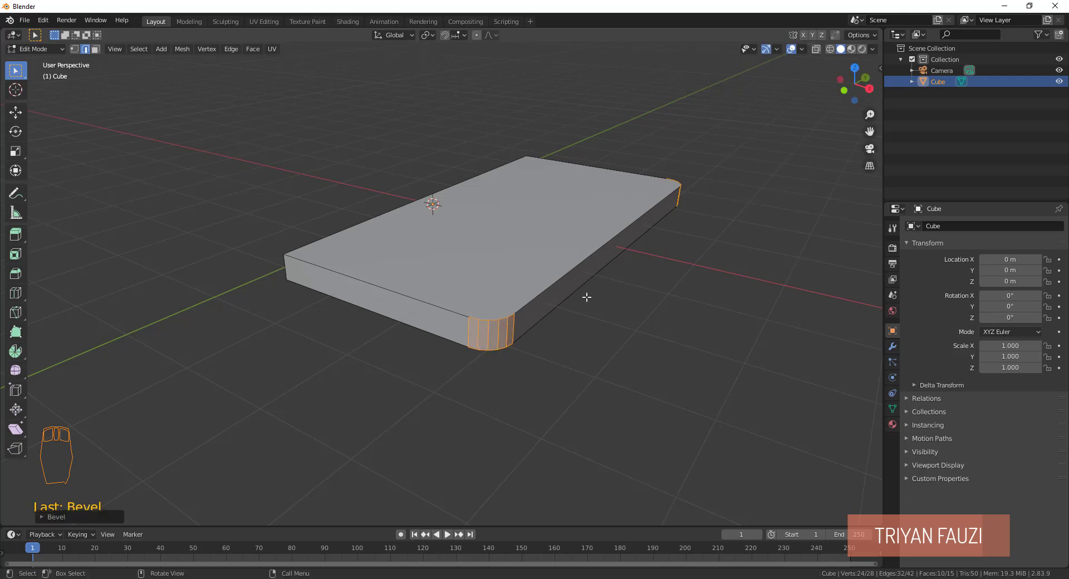
Bevel the half slab's top and bottom outer edge loops about 0.015 m wide with 3 segments, leaving the open centre side unbevelled.
middle_click_drag(586, 297, 552, 336)
left_click(548, 299)
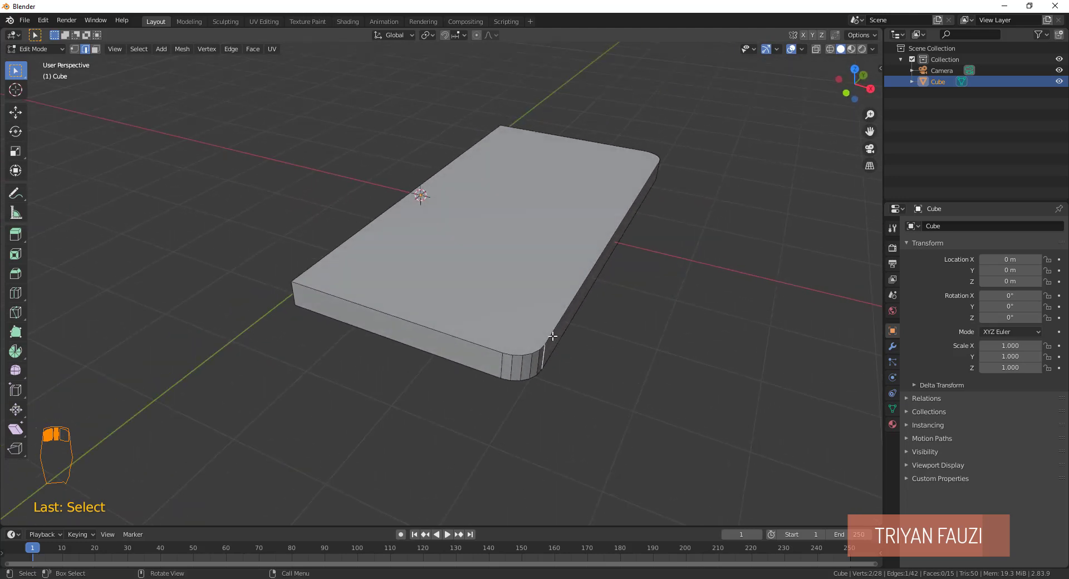
middle_click_drag(590, 283, 567, 272)
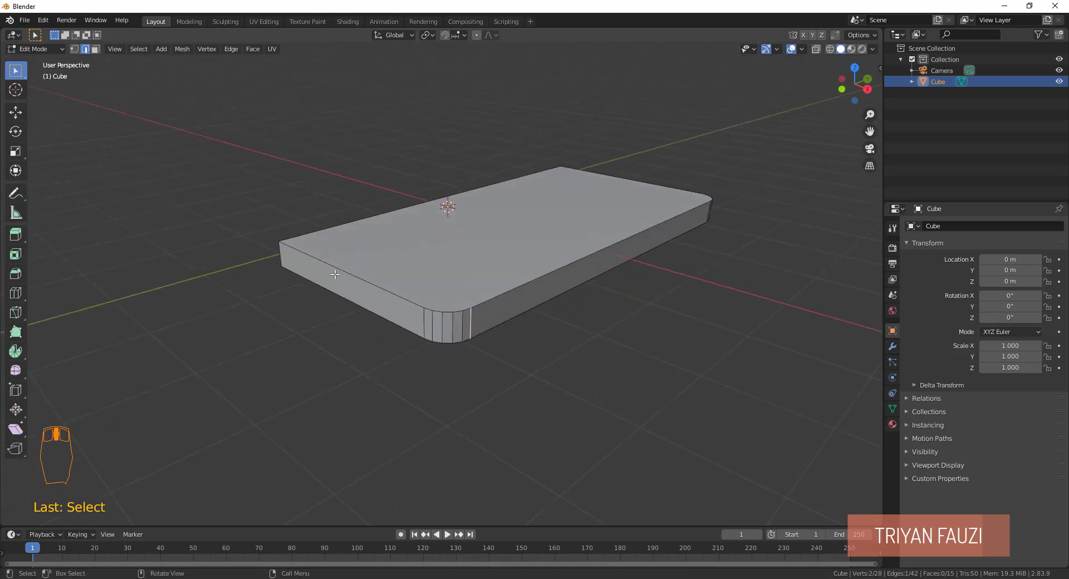
scroll(507, 290, "up", 3)
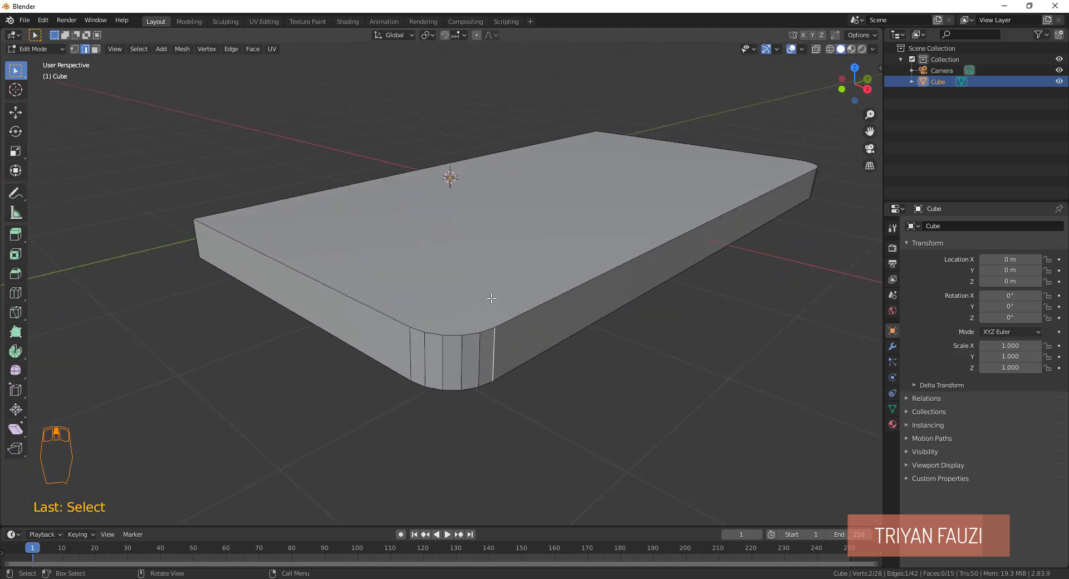
middle_click_drag(555, 298, 574, 273)
left_click(569, 263)
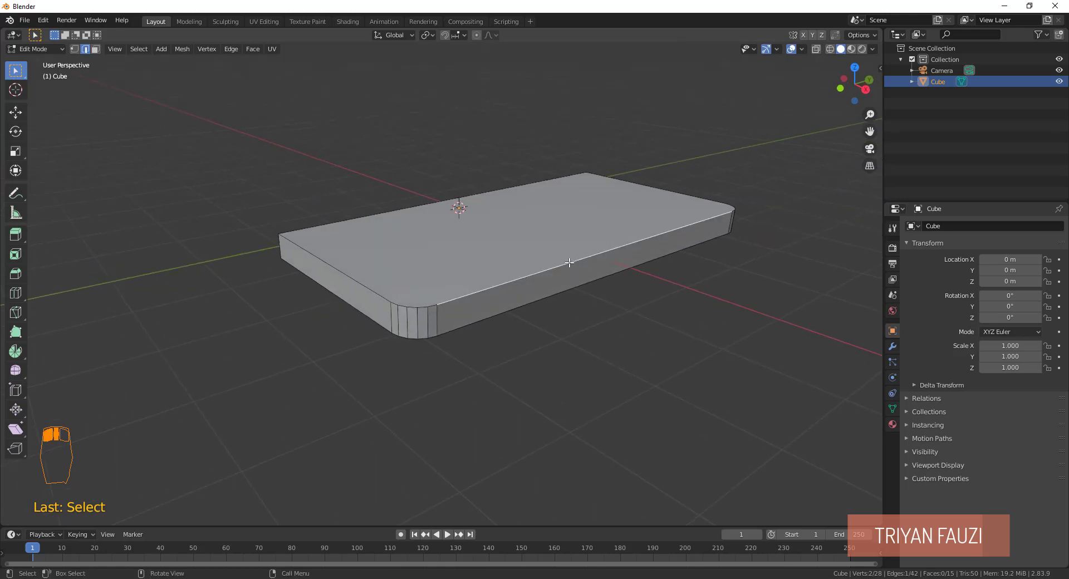
left_click(569, 262, "alt")
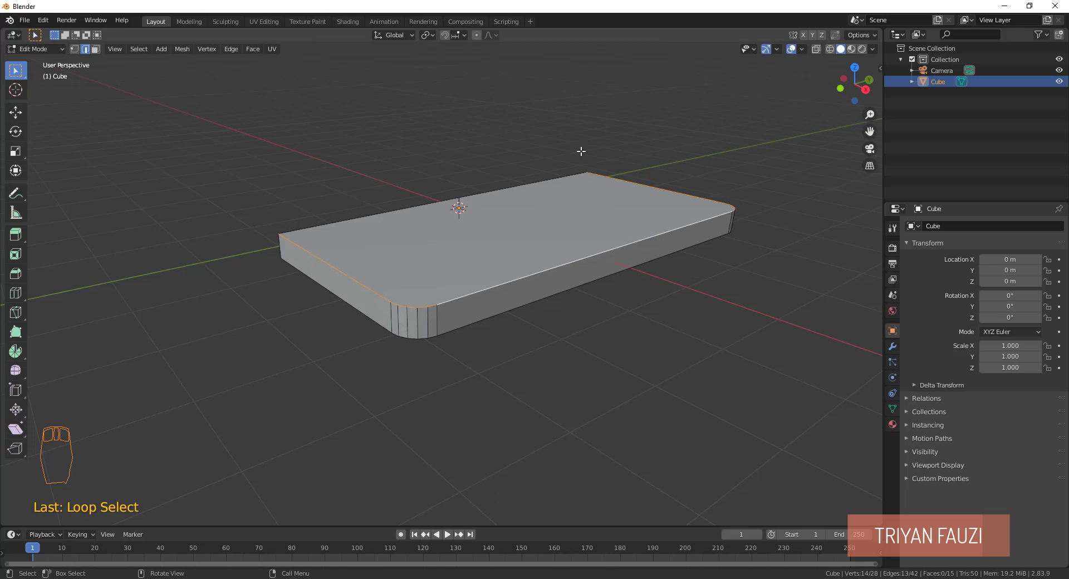
middle_click_drag(545, 242, 569, 231)
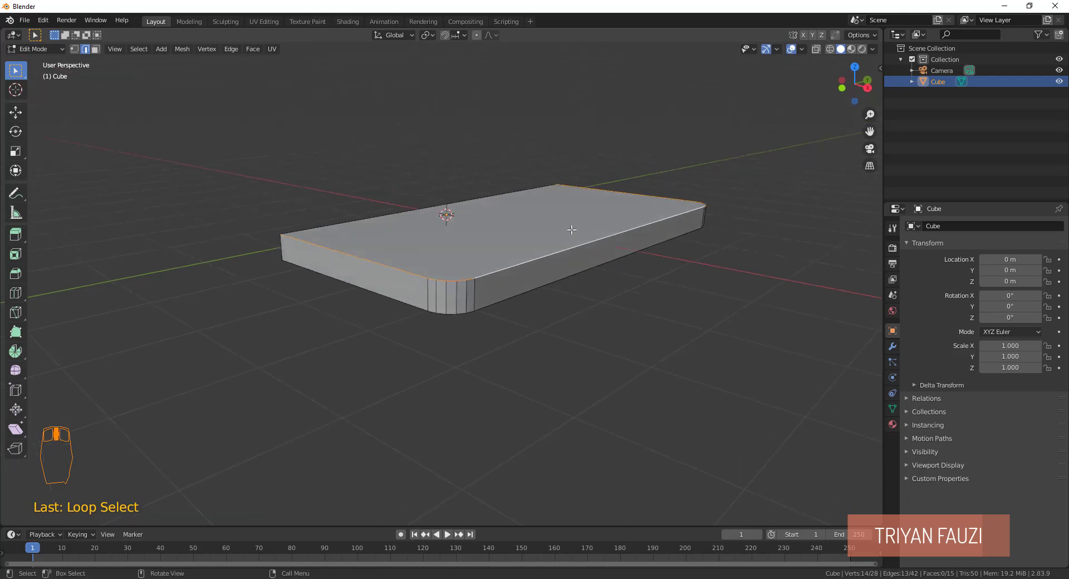
left_click(571, 274, "alt+shift")
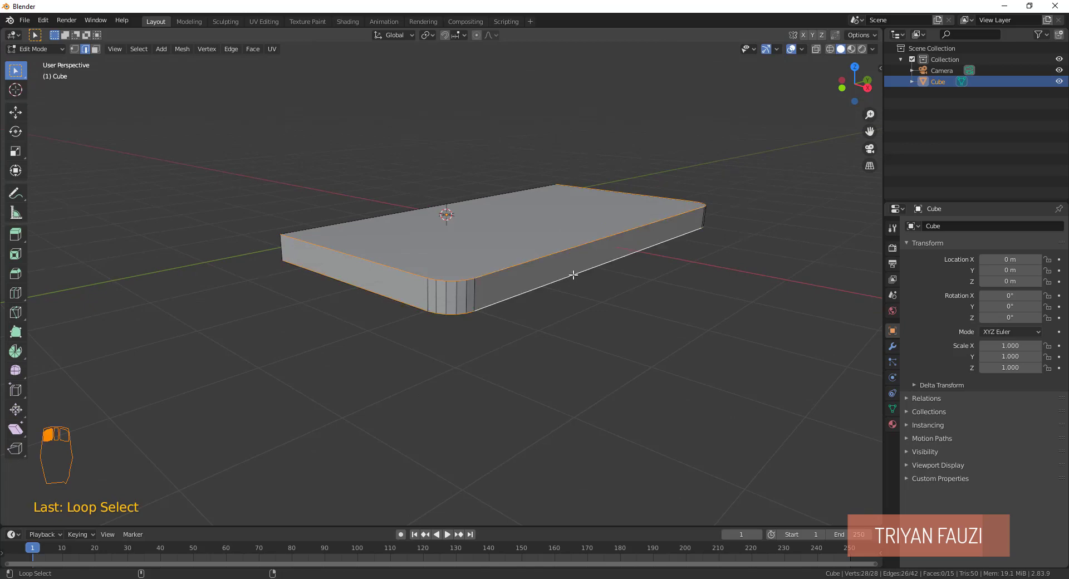
mouse_move(571, 275)
middle_mouse_down()
mouse_move(570, 291)
mouse_move(396, 272)
mouse_move(463, 229)
mouse_move(599, 235)
mouse_move(623, 262)
mouse_move(520, 278)
mouse_move(563, 290)
middle_mouse_up()
scroll(562, 289, "up", 2)
key("ctrl+b")
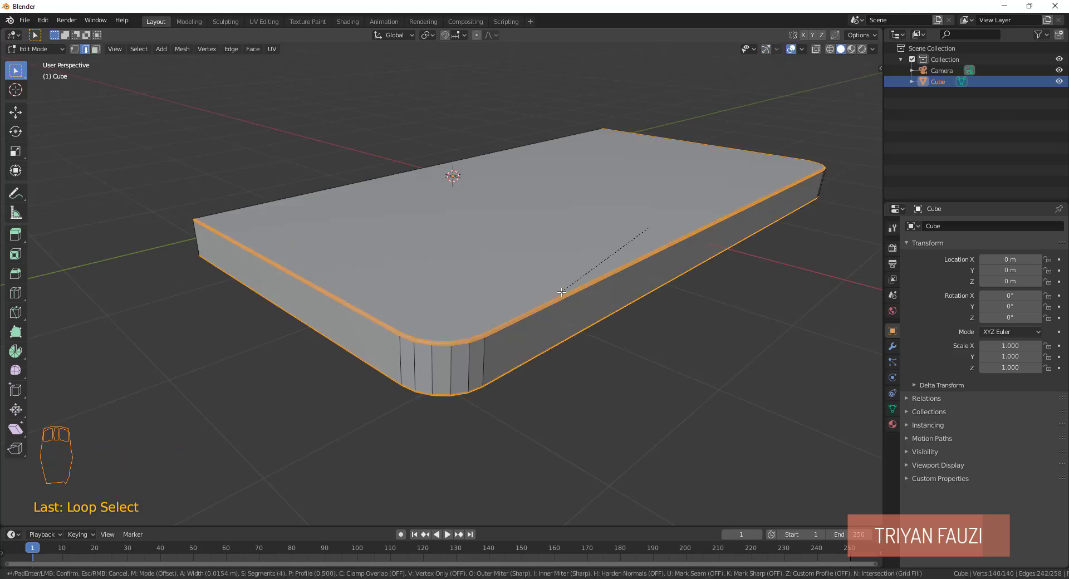
scroll(561, 292, "down", 1)
scroll(561, 292, "up", 1)
left_click(561, 291)
middle_click_drag(561, 292, 707, 238)
Return to Object Mode and shade the half slab smooth.
key("Tab")
scroll(535, 275, "down", 2)
middle_click_drag(535, 275, 499, 268)
left_click(43, 50)
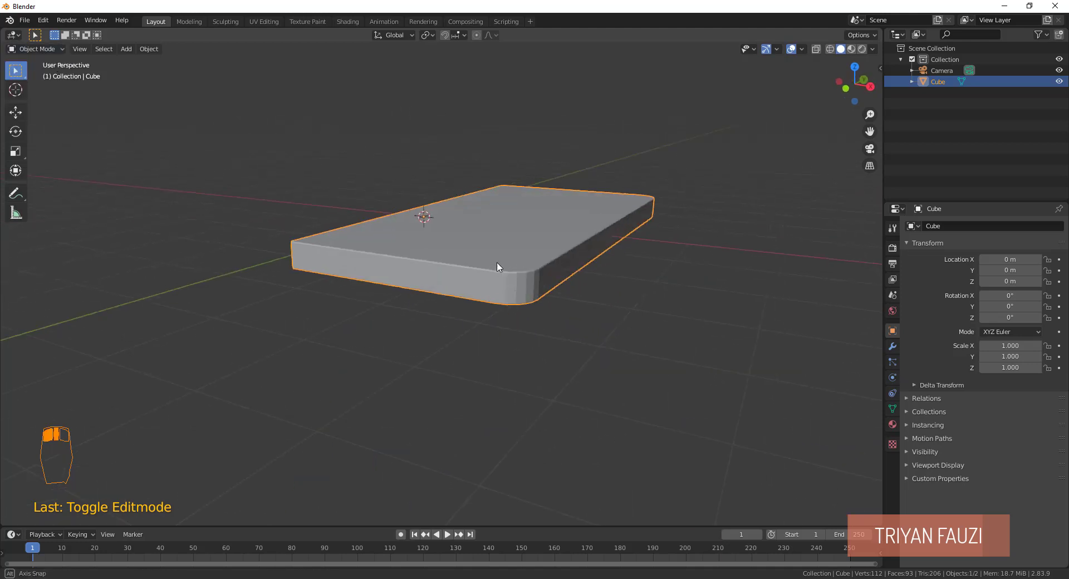
right_click(491, 253)
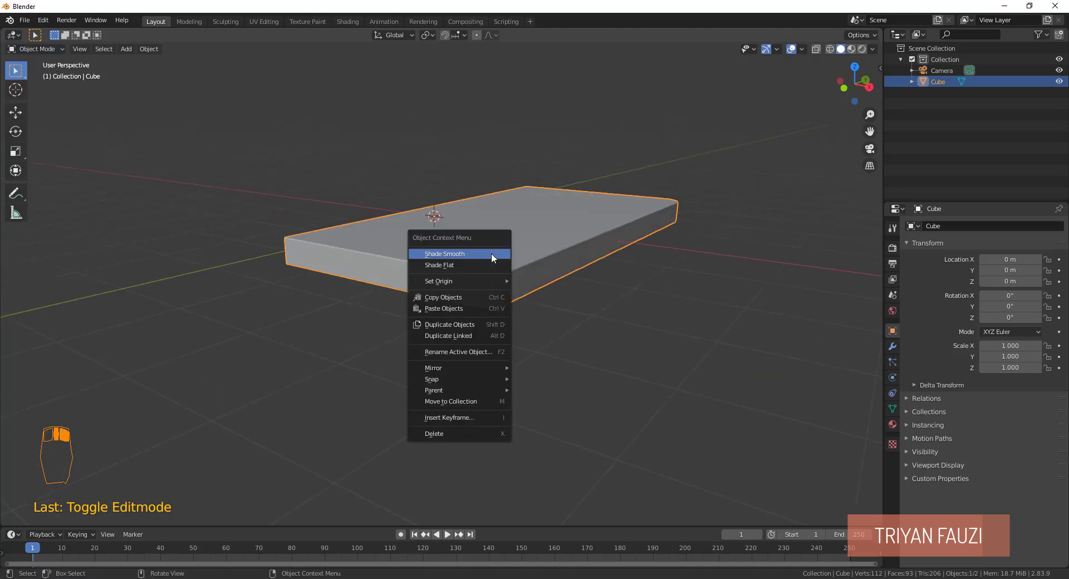
left_click(446, 257)
middle_click_drag(456, 268, 624, 217)
Add a Mirror modifier on the X axis to the half slab and enable Clipping.
left_click(892, 227)
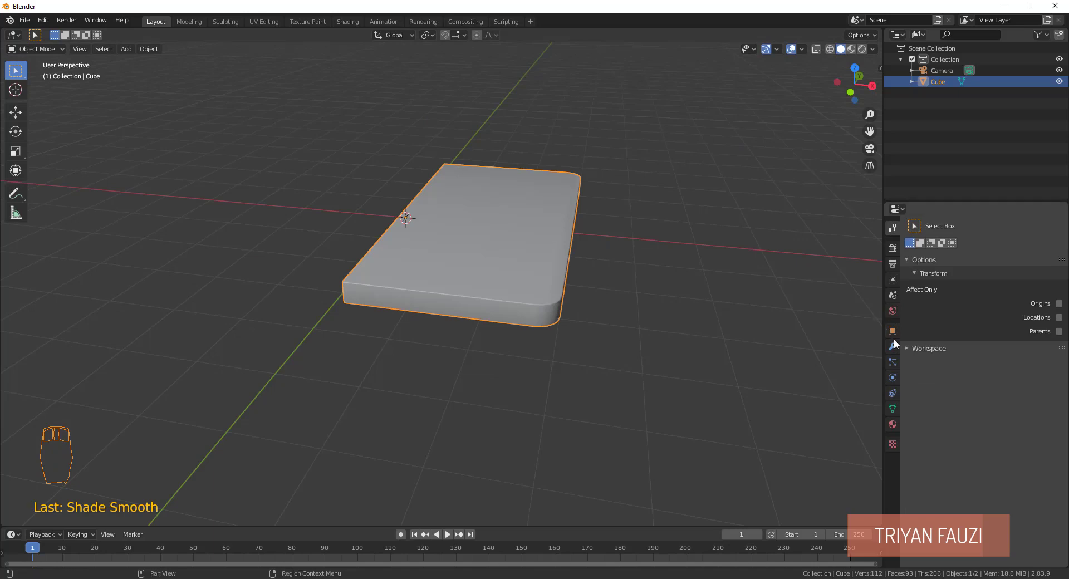
left_click(892, 346)
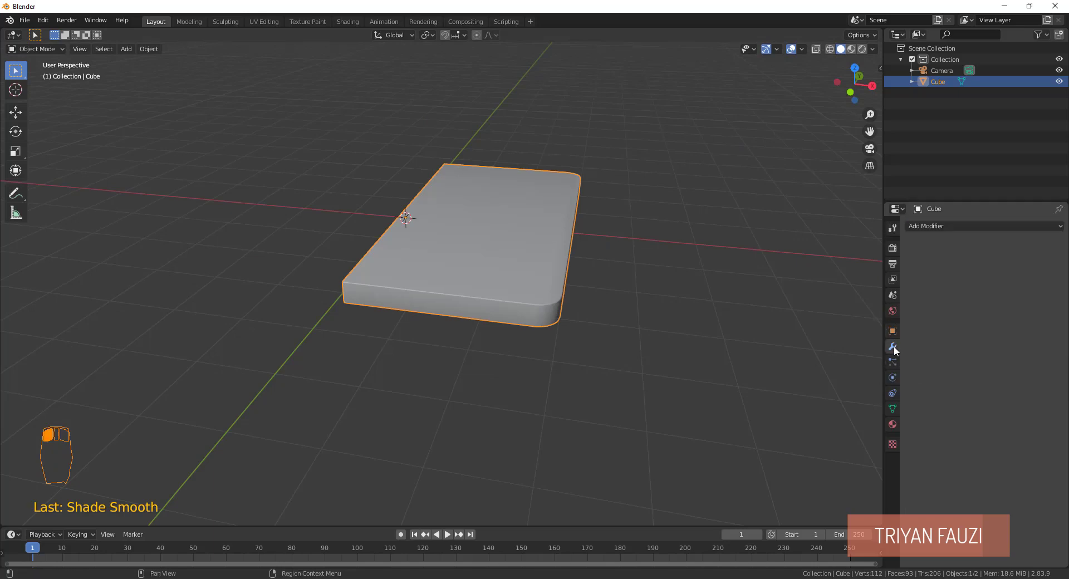
left_click(941, 225)
left_click(851, 335)
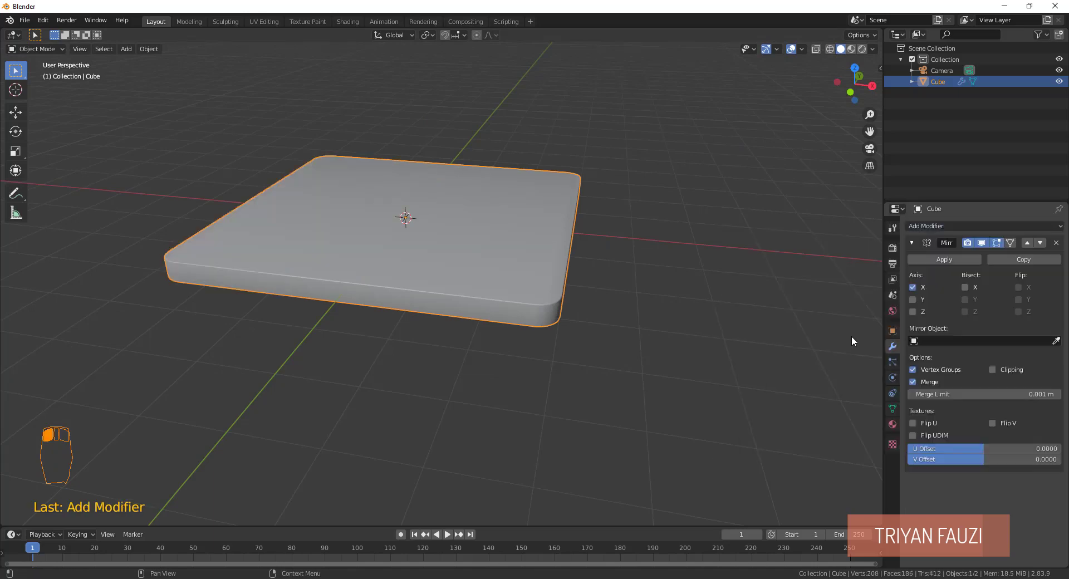
middle_click_drag(556, 313, 610, 305)
left_click(1001, 369)
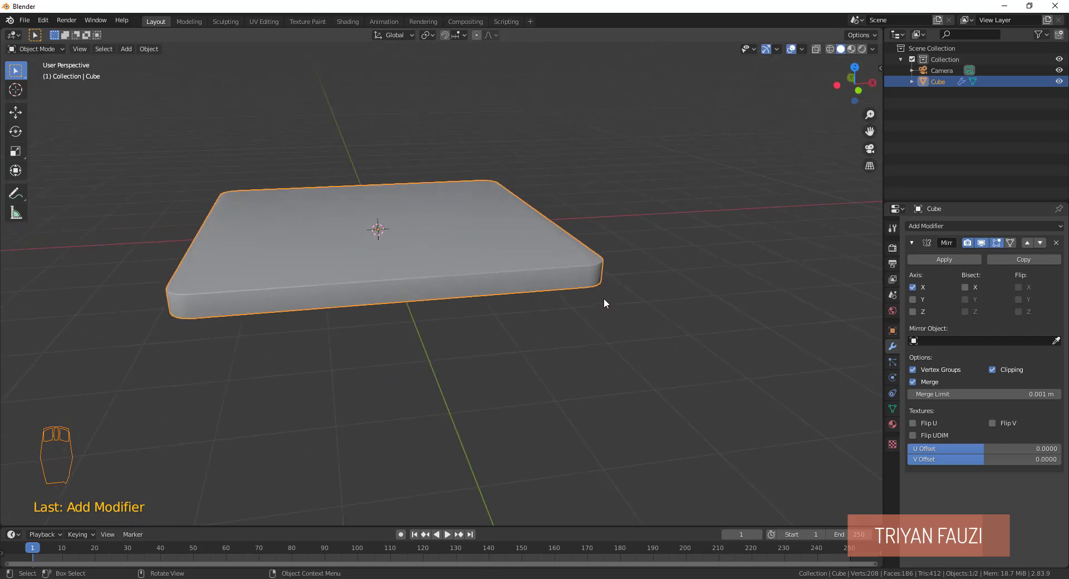
middle_click_drag(599, 296, 456, 491)
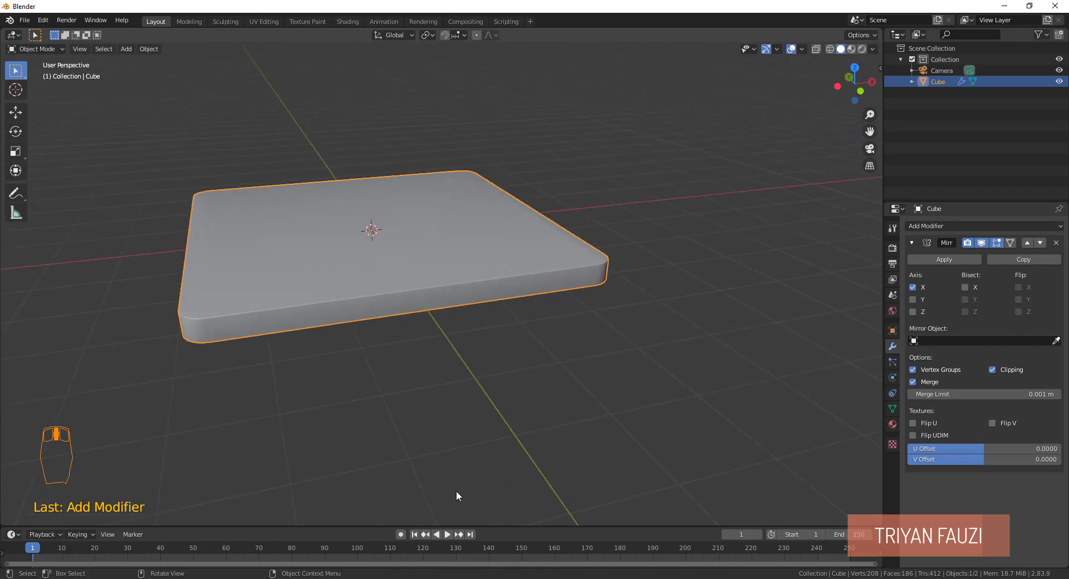
Check the table's legs in the reference picture, add a new cube mesh in Blender and enter Edit Mode on it.
left_click(473, 578)
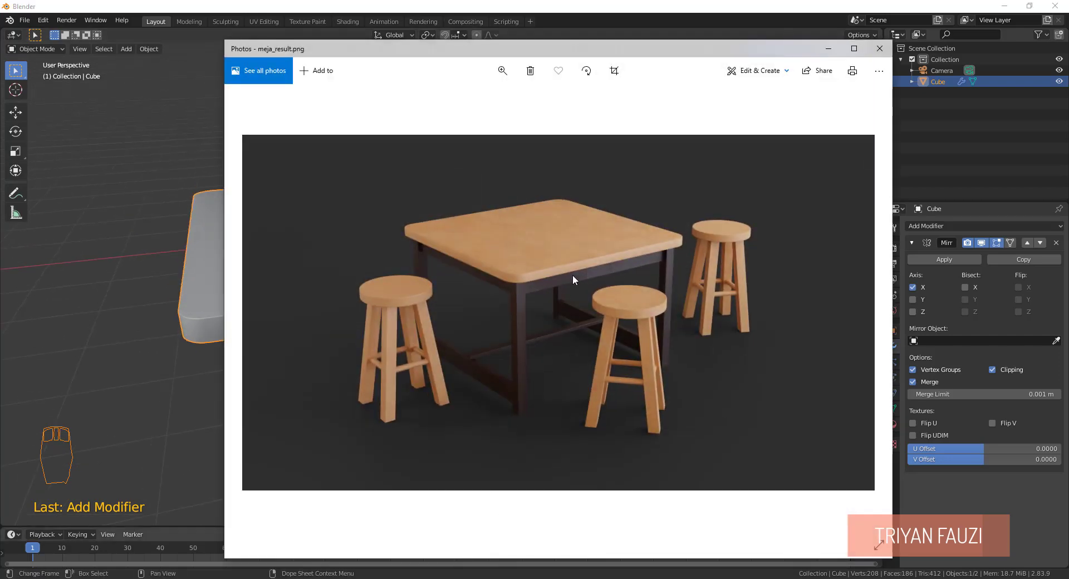
left_click(829, 49)
middle_click_drag(454, 264, 518, 232)
mouse_move(526, 228)
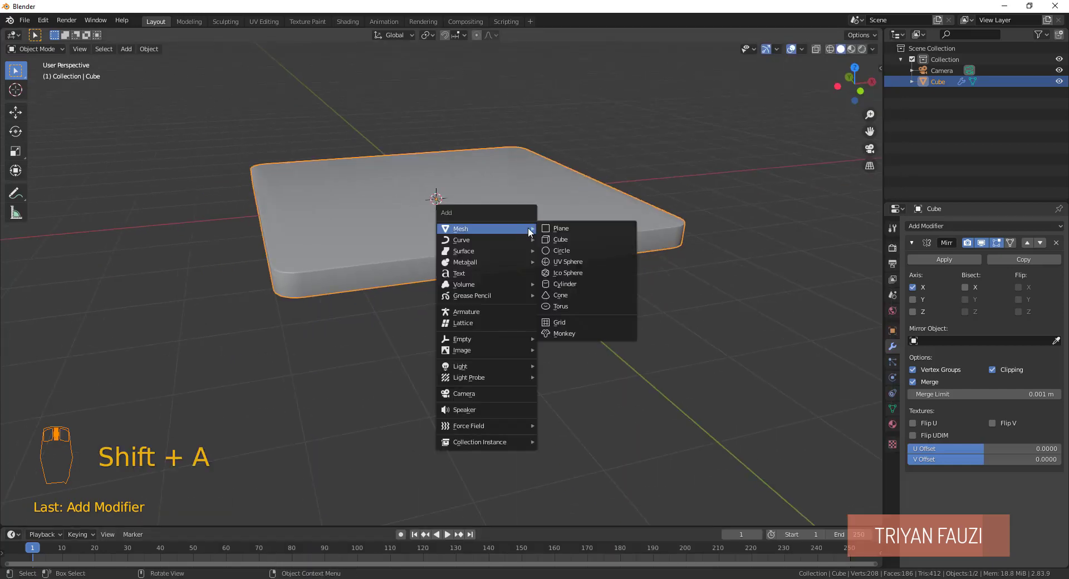
left_click(560, 242)
middle_click_drag(559, 251, 511, 188)
key("Tab")
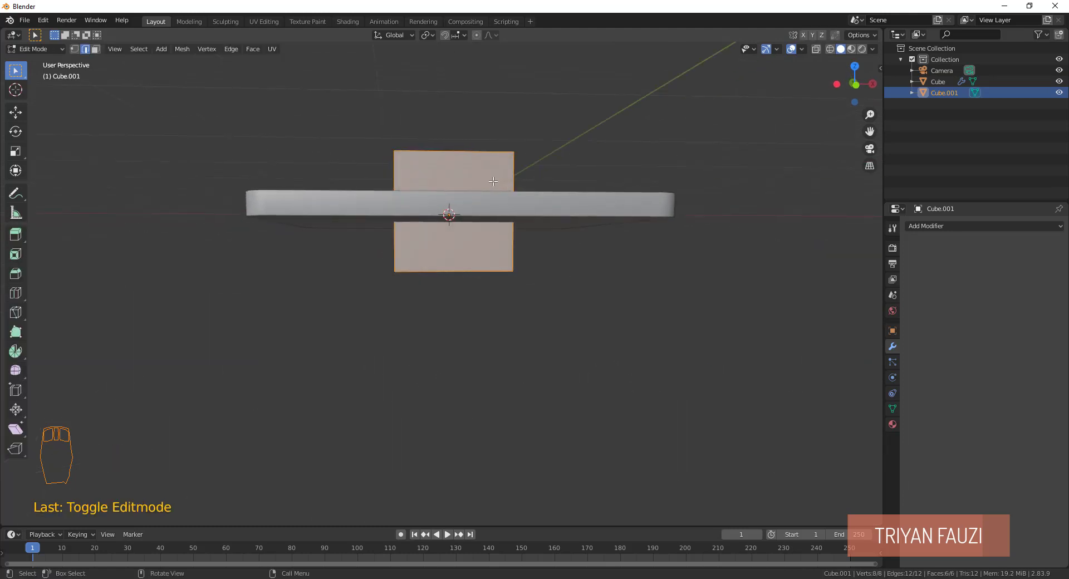
In front view, scale the cube to about a quarter of its size and move it along X to the tabletop's positive X end.
key("KP_1")
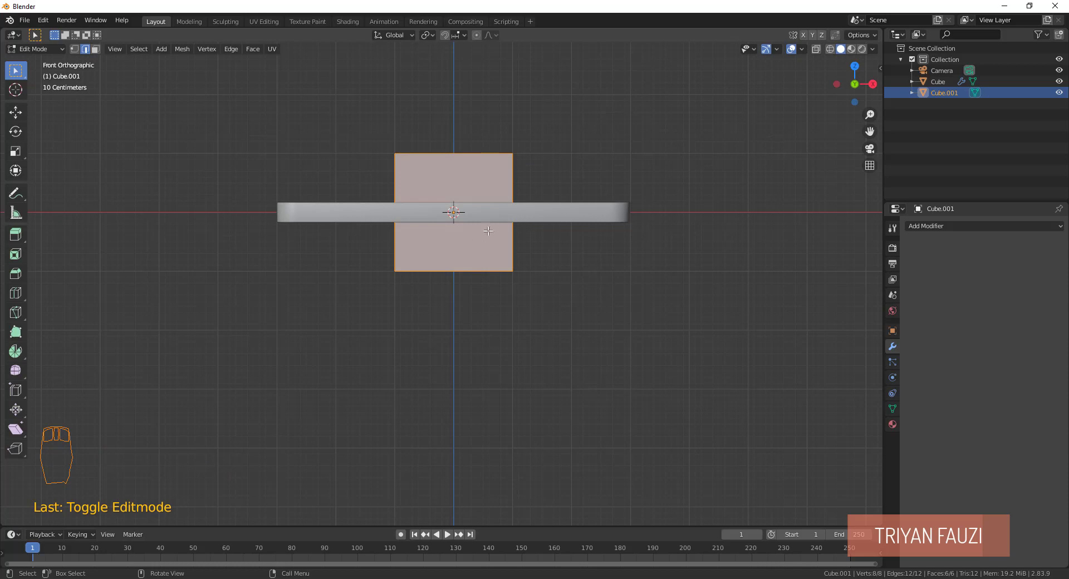
left_click(15, 112)
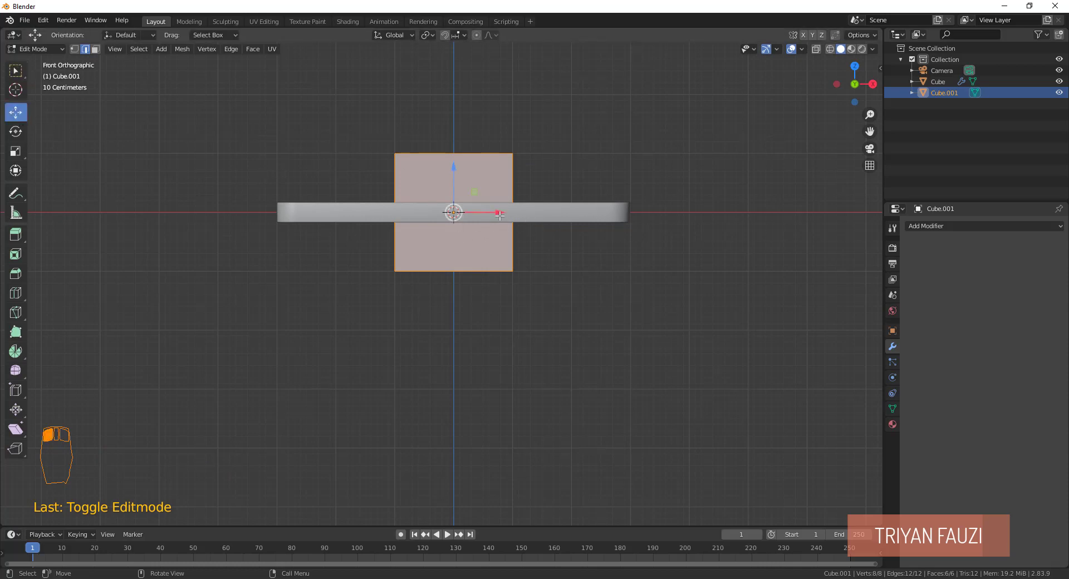
left_click_drag(503, 212, 611, 222)
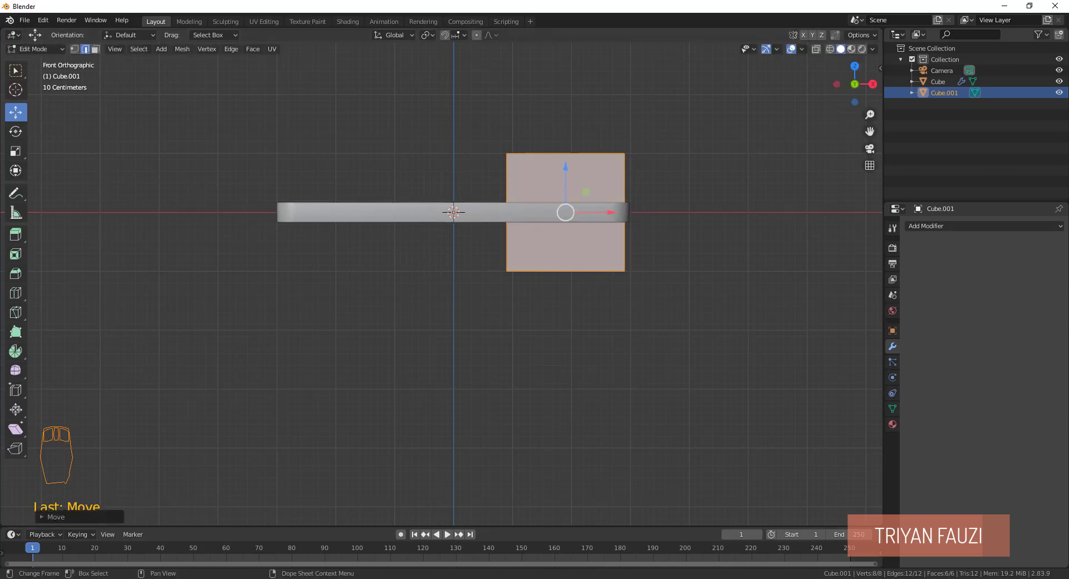
left_click(398, 578)
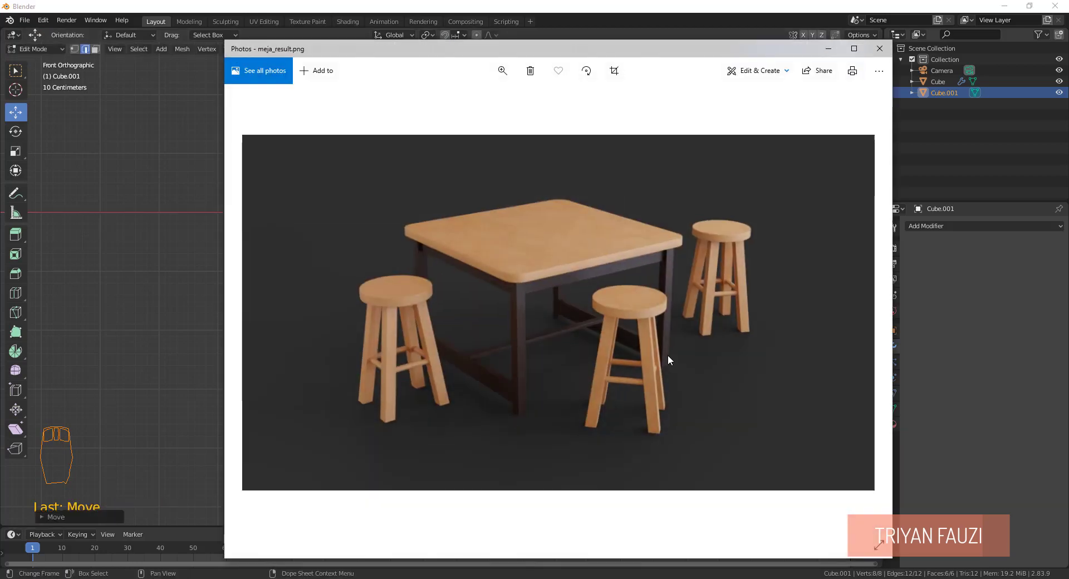
left_click(828, 48)
key("s")
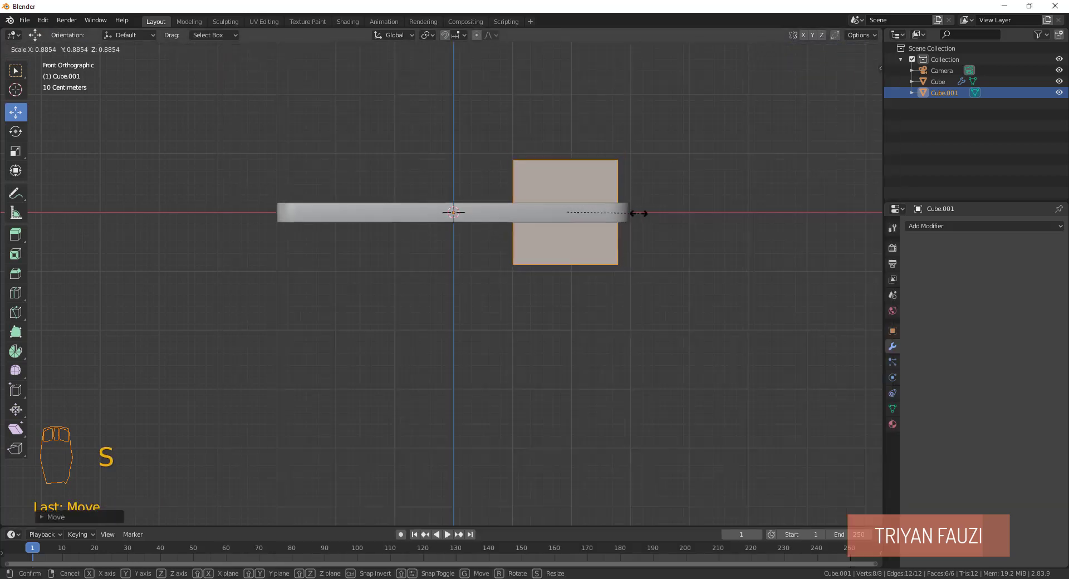
left_click(579, 219)
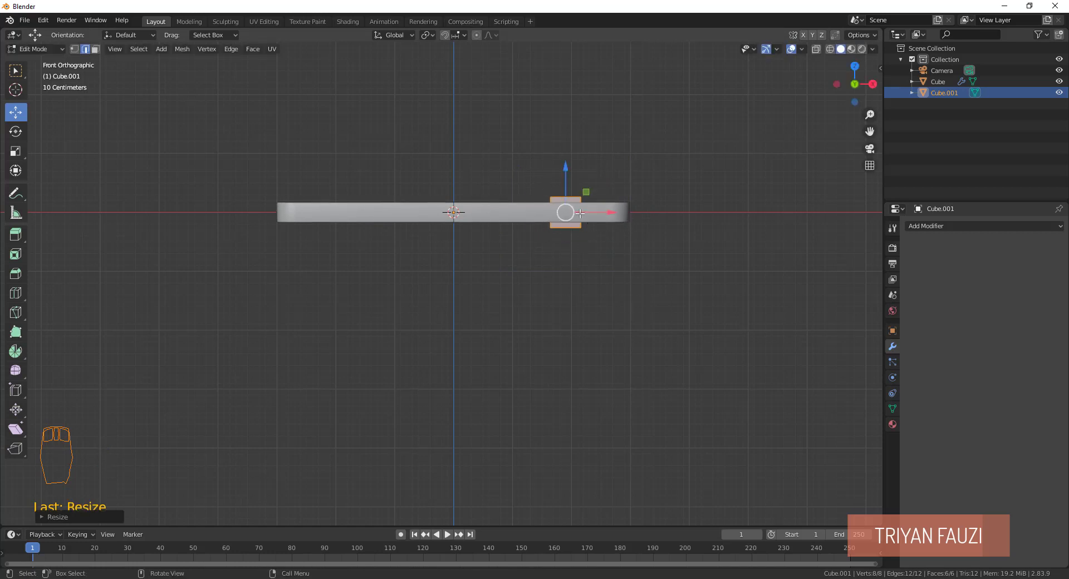
left_click_drag(593, 212, 642, 223)
key("Tab")
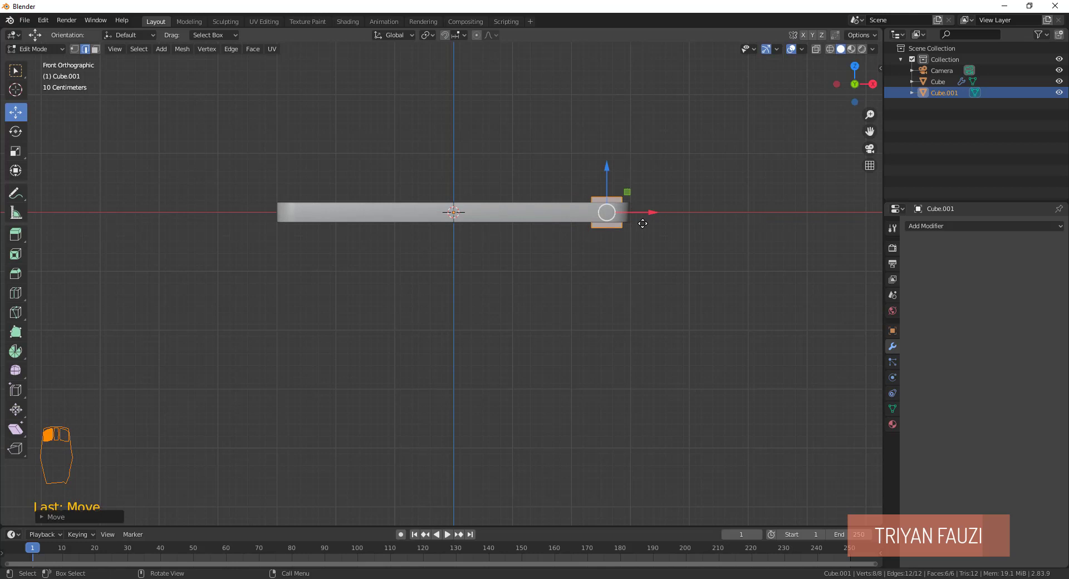
In wireframe display, shrink the cube slightly and place it against the tabletop's underside, near the positive X end.
key("z")
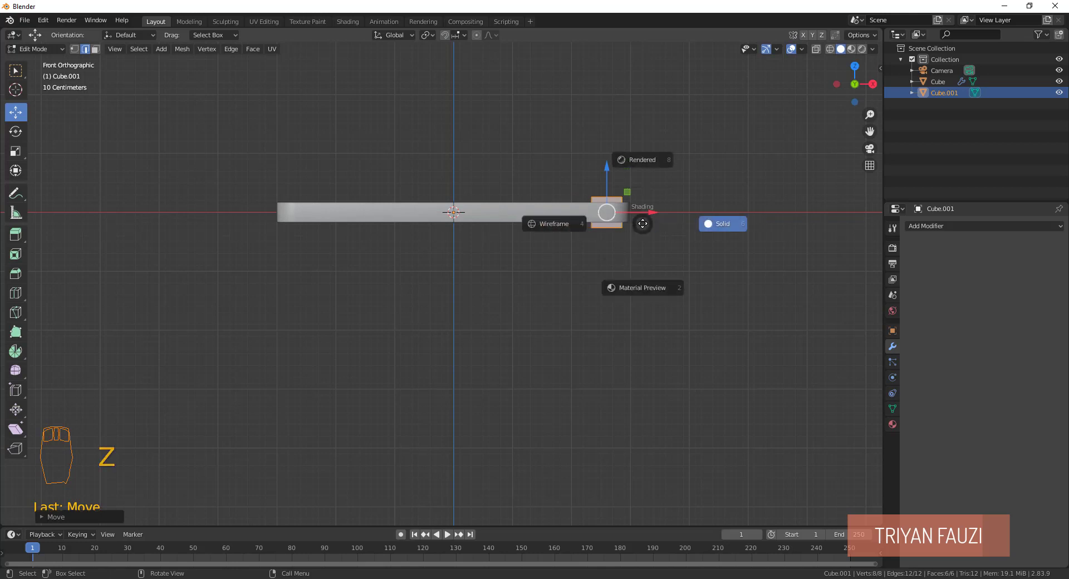
left_click(570, 224)
left_click_drag(606, 178, 610, 195)
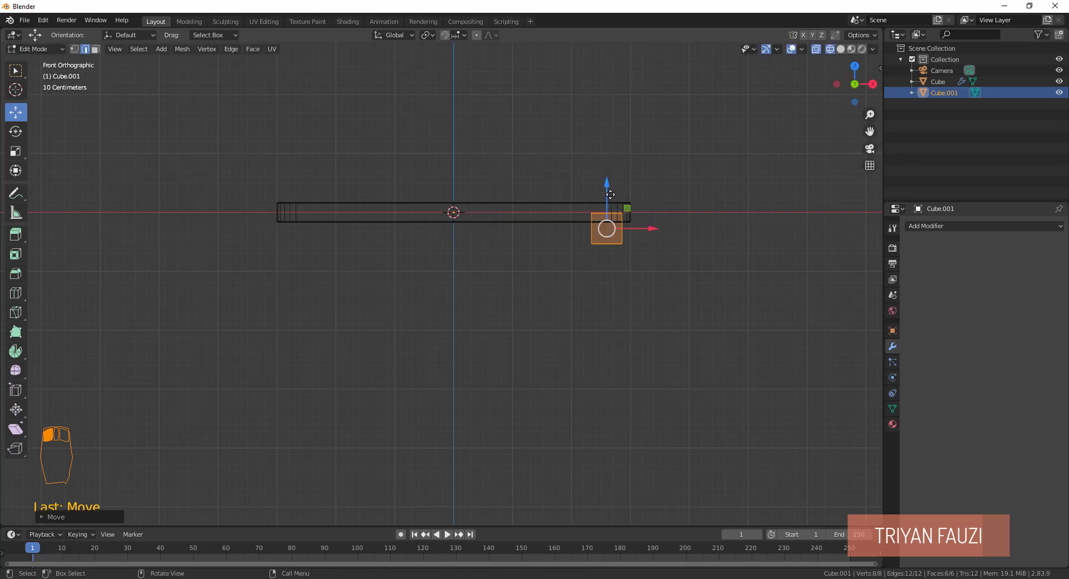
key("s")
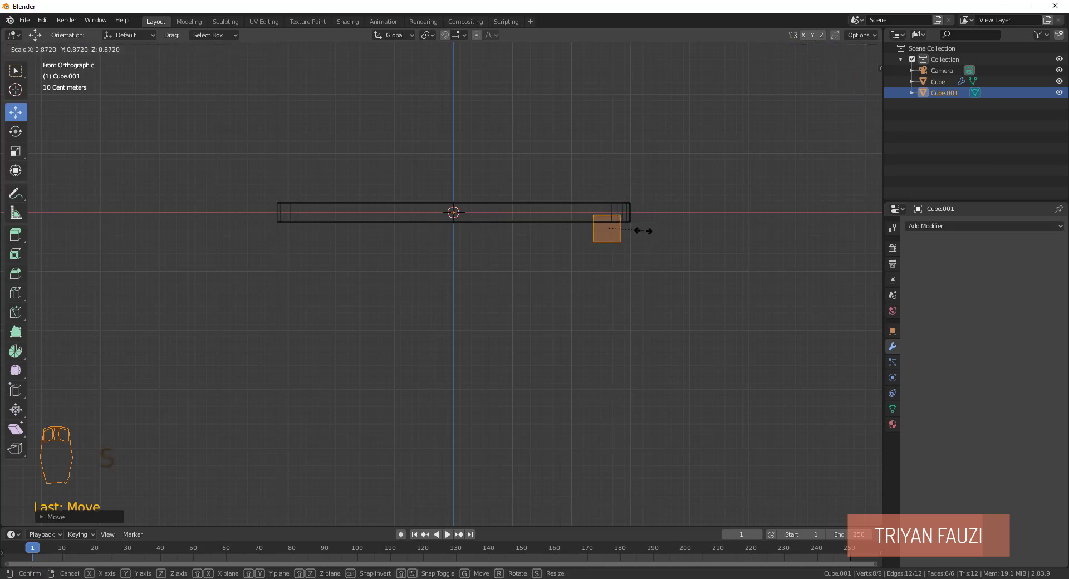
left_click(639, 227)
left_click_drag(638, 226, 646, 228)
left_click_drag(618, 191, 618, 192)
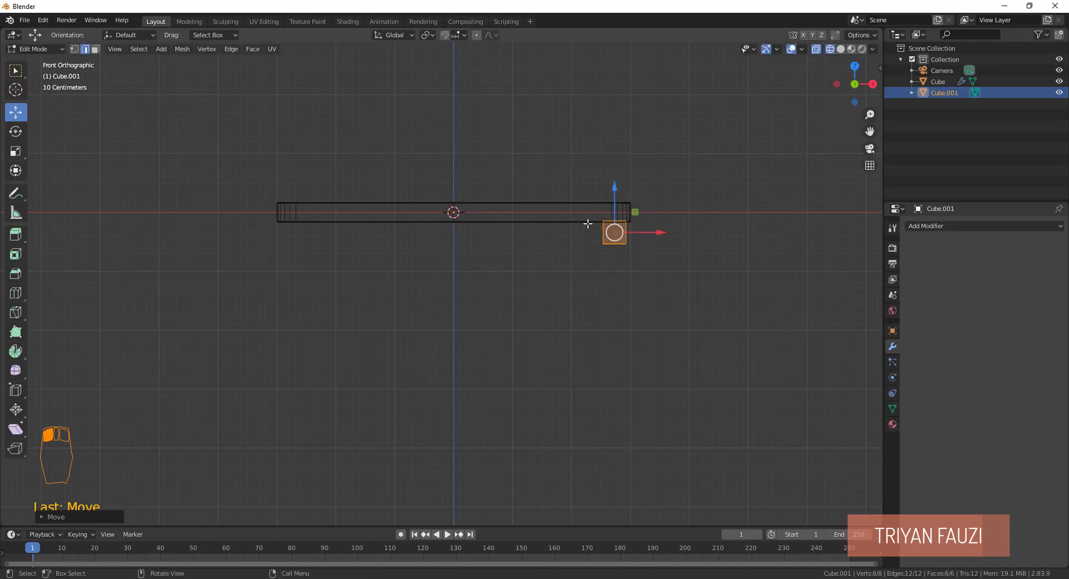
In top view, move the leg cube to the tabletop's positive X, negative Y corner, slightly inset from both edges.
middle_click_drag(618, 191, 640, 258)
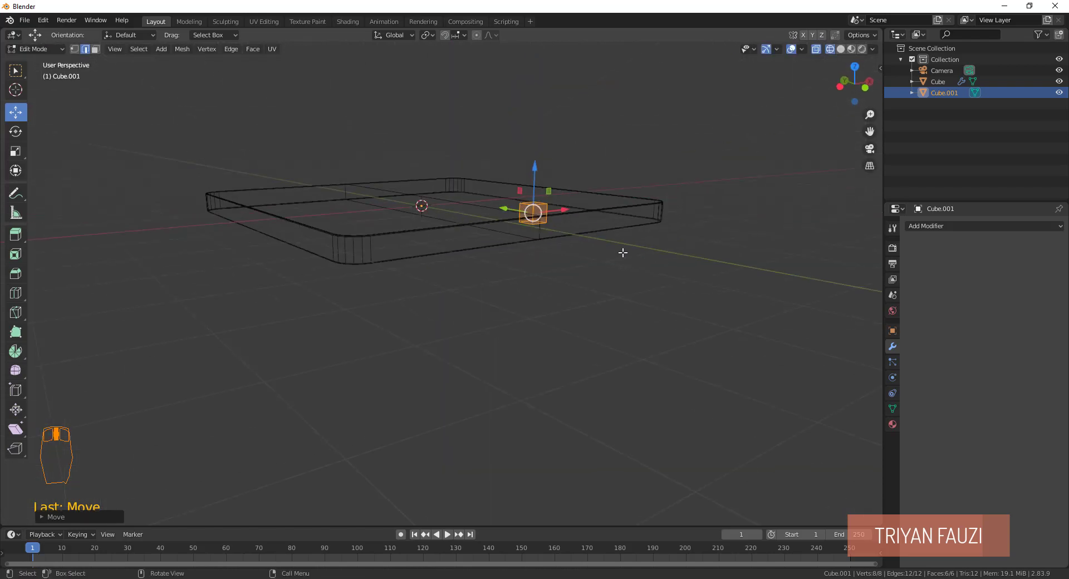
key("KP_7")
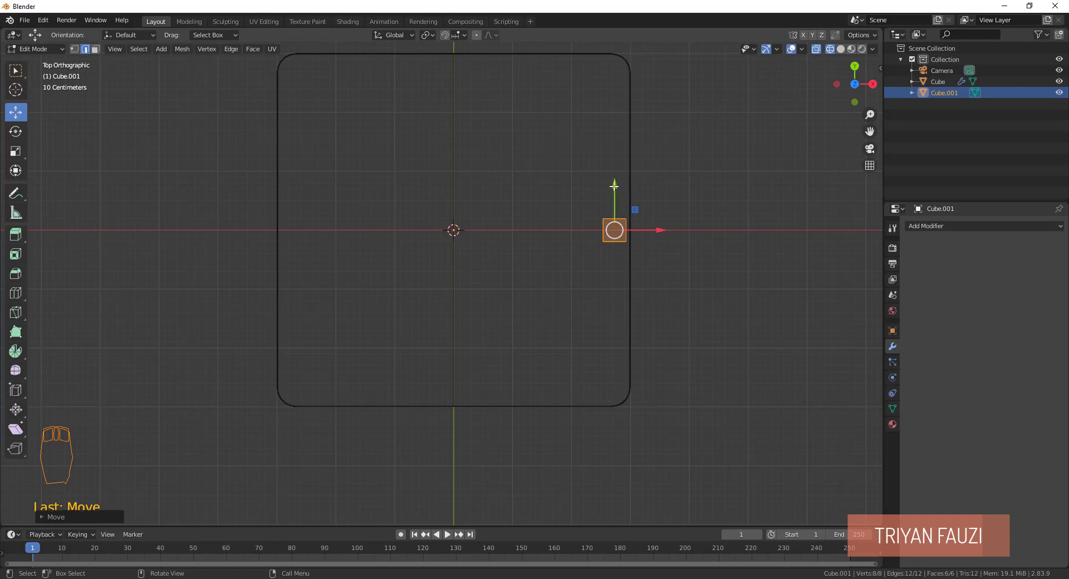
left_click_drag(614, 185, 594, 337)
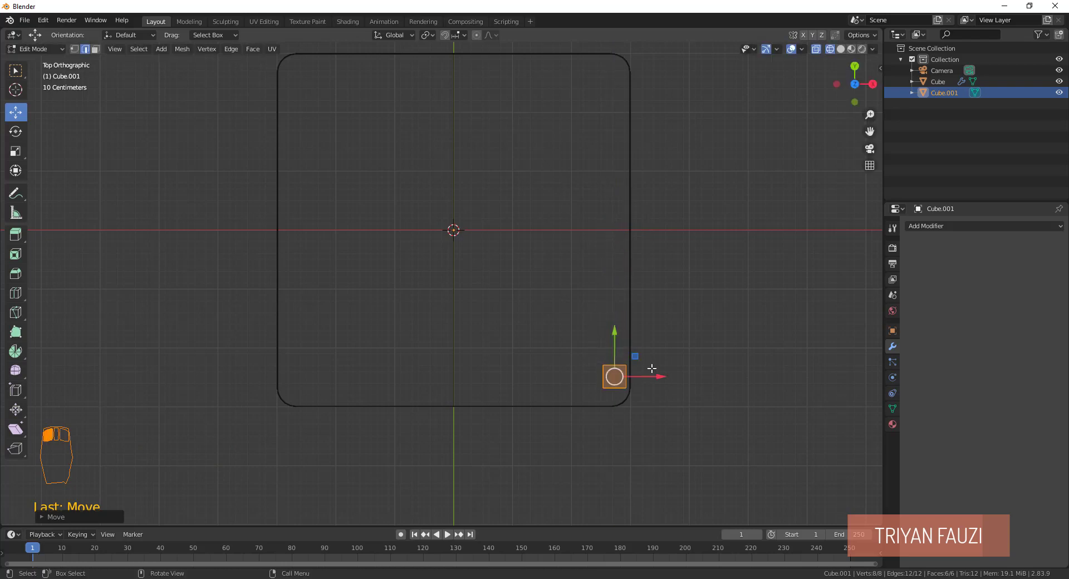
left_click_drag(652, 376, 638, 376)
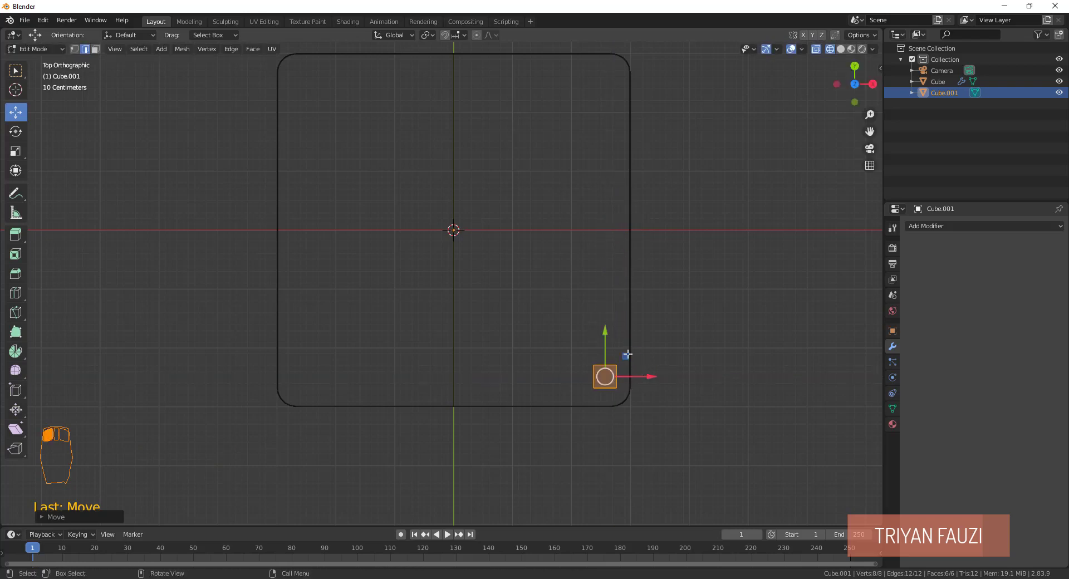
scroll(607, 342, "up", 3)
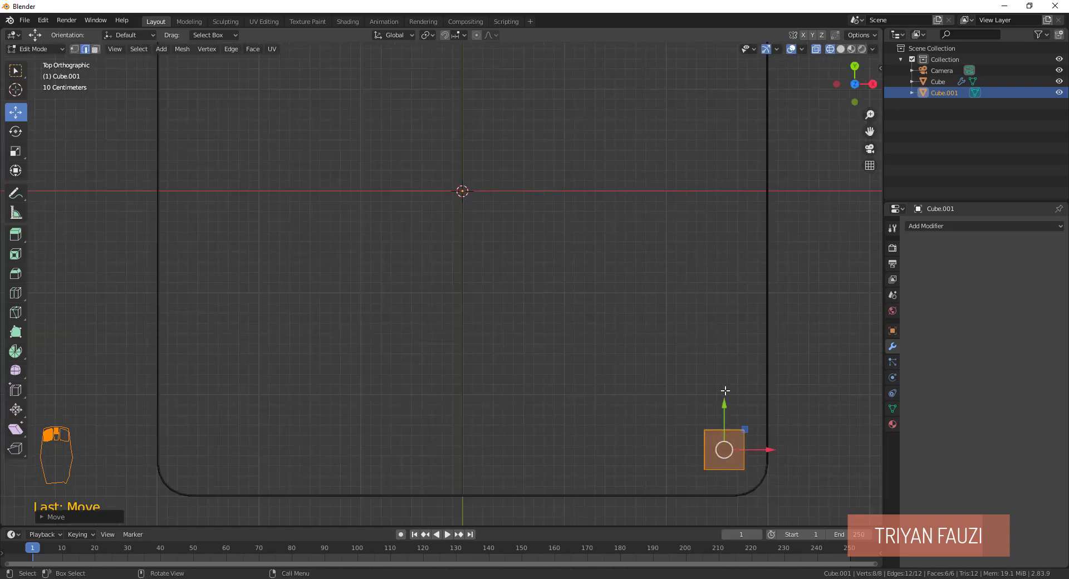
middle_click_drag(722, 381, 649, 293, "shift")
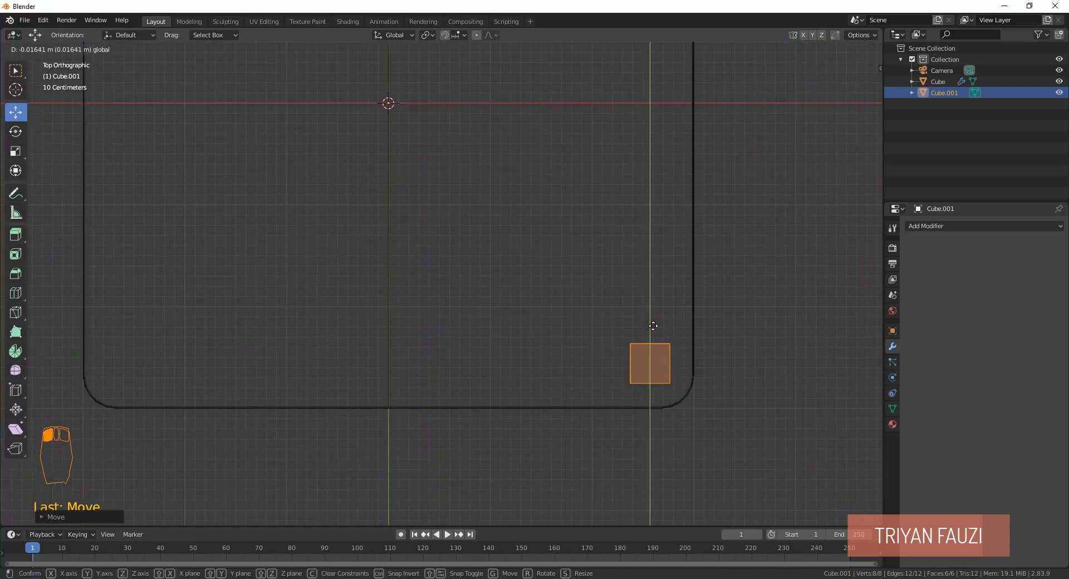
middle_click_drag(653, 326, 644, 275)
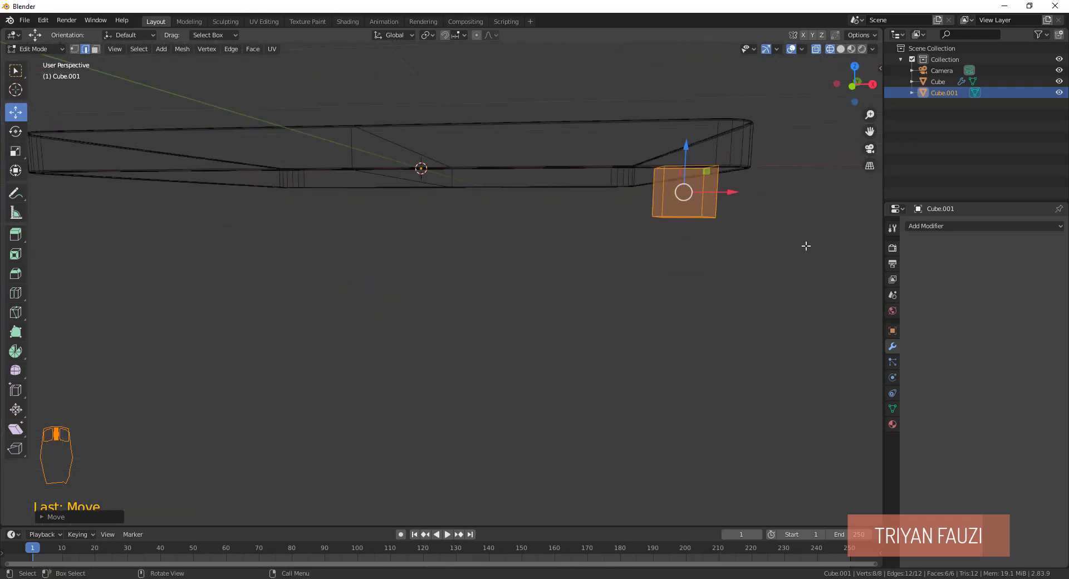
In solid display, select the cube's bottom face and pull it down along Z to form a long table leg.
scroll(675, 255, "down", 4)
key("z")
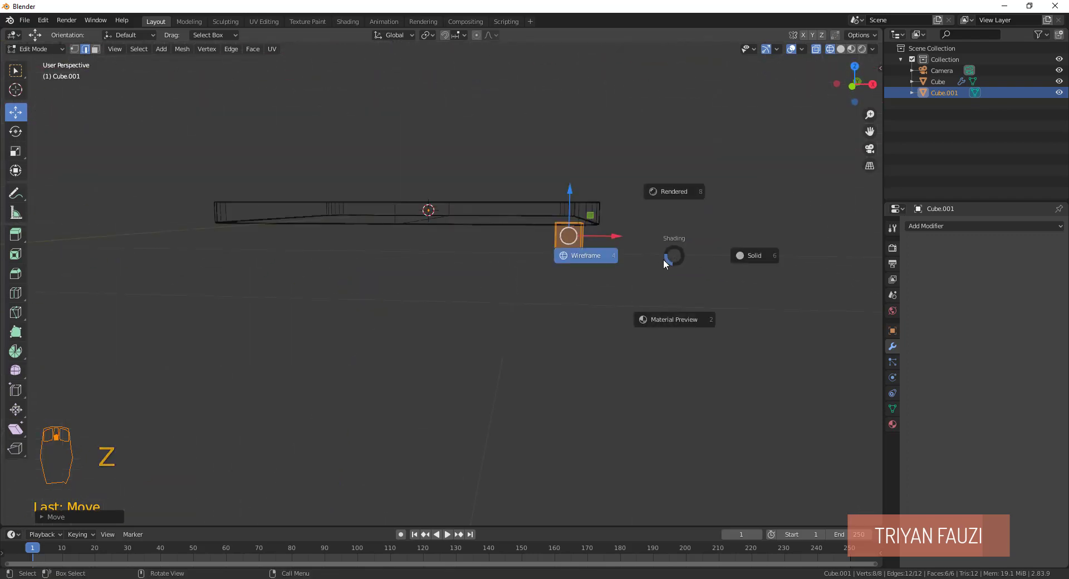
left_click(742, 254)
middle_click_drag(633, 270, 662, 228)
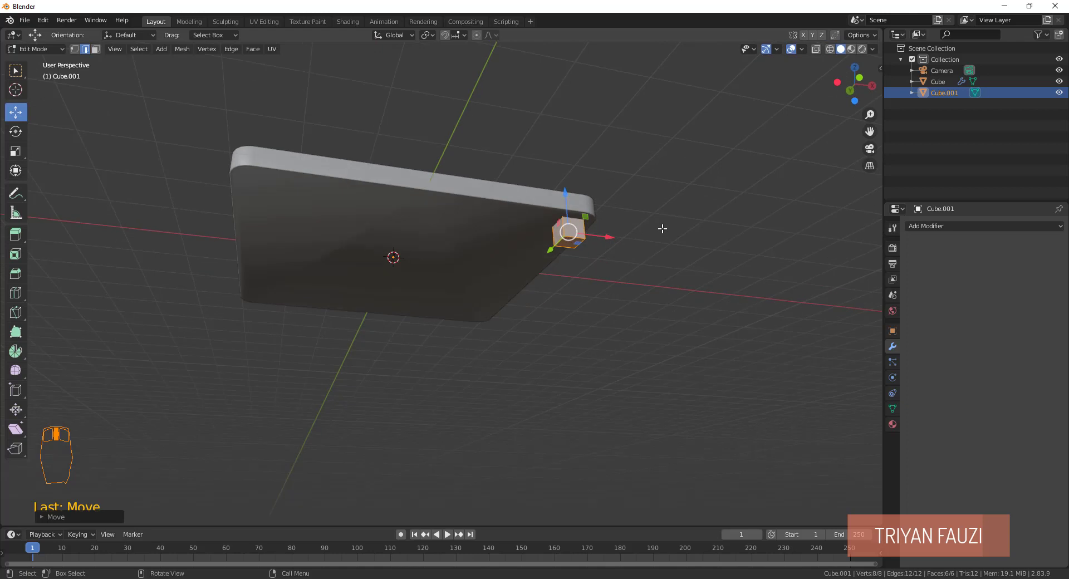
left_click(564, 244)
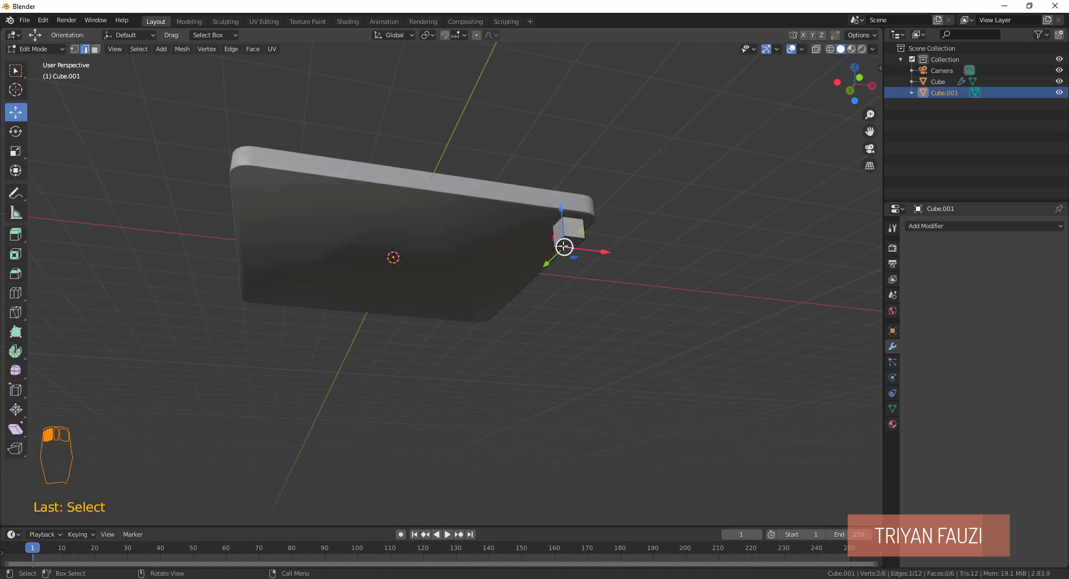
left_click(94, 50)
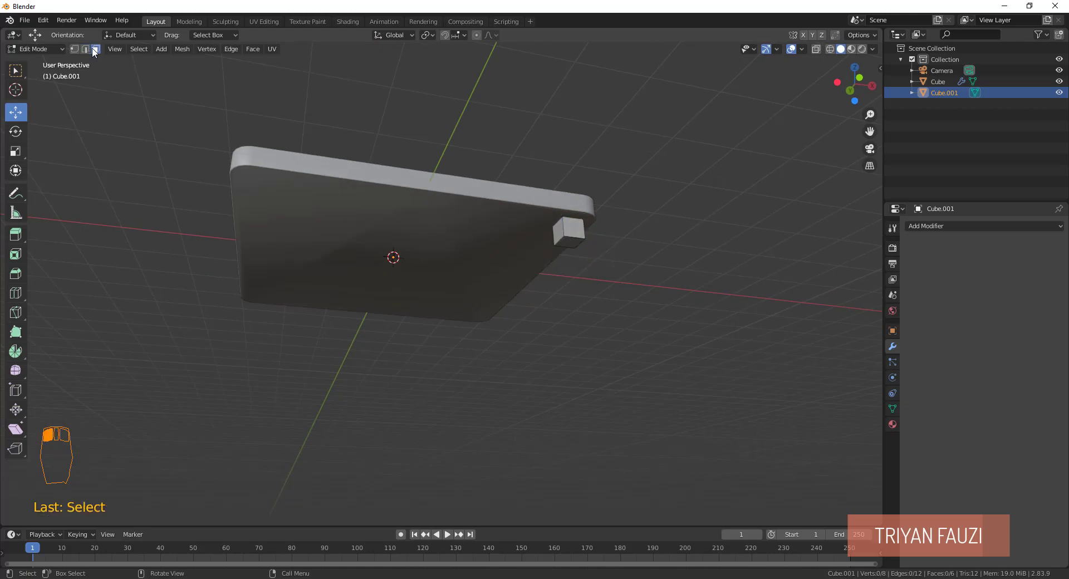
left_click(564, 240)
key("KP_1")
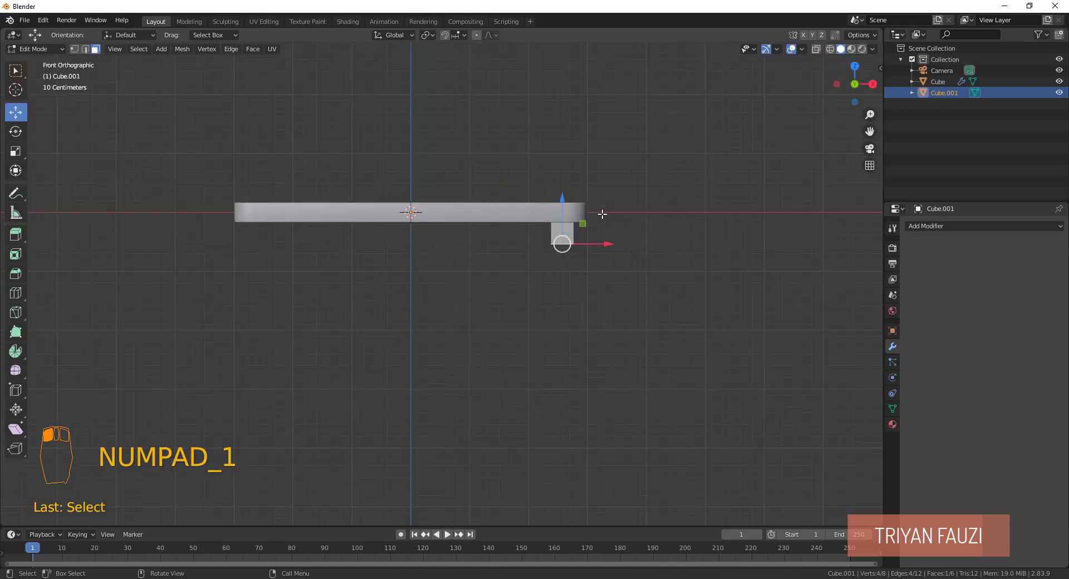
scroll(602, 214, "down", 2)
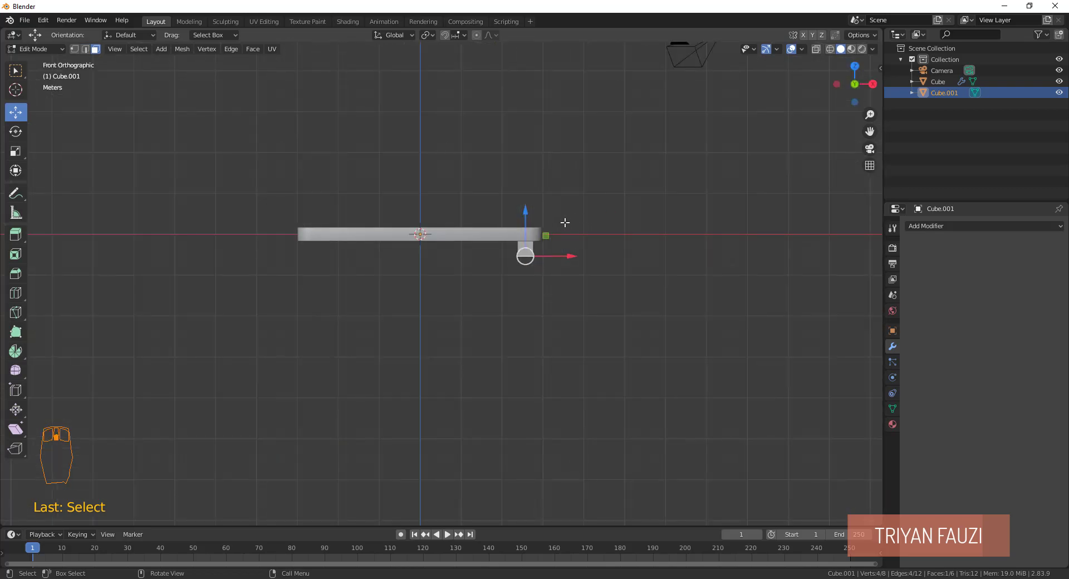
left_click_drag(525, 221, 527, 361)
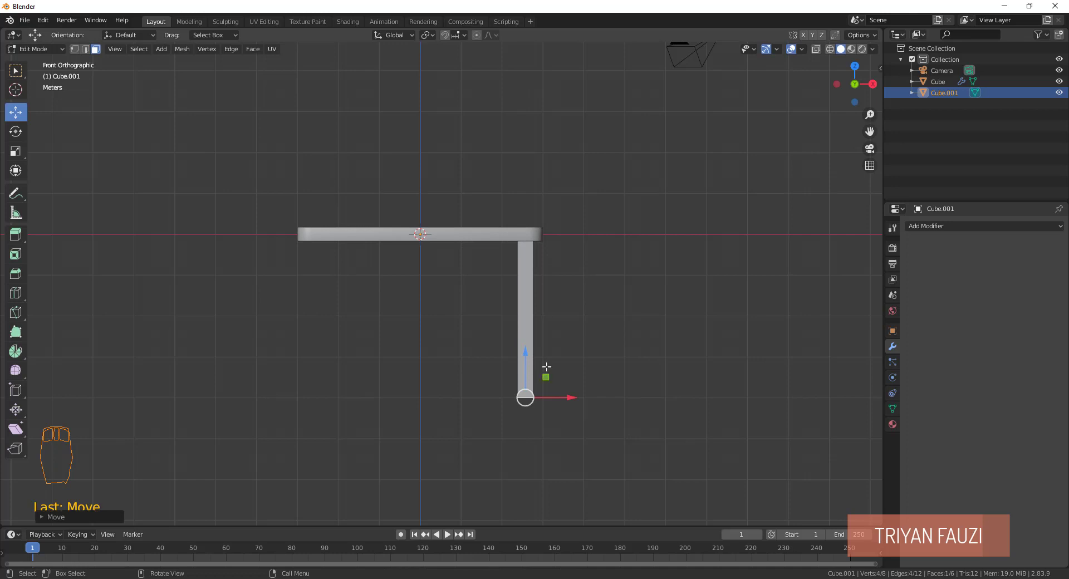
In wireframe top view, select the whole leg and scale it down to about four fifths of its size.
scroll(545, 362, "up", 2)
middle_click_drag(543, 345, 469, 227)
key("KP_7")
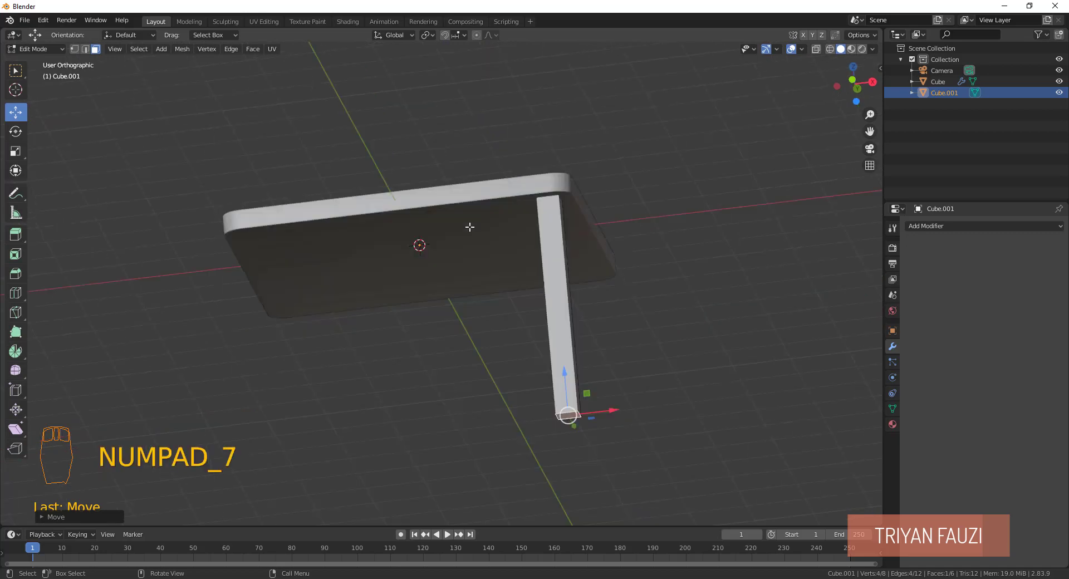
key("z")
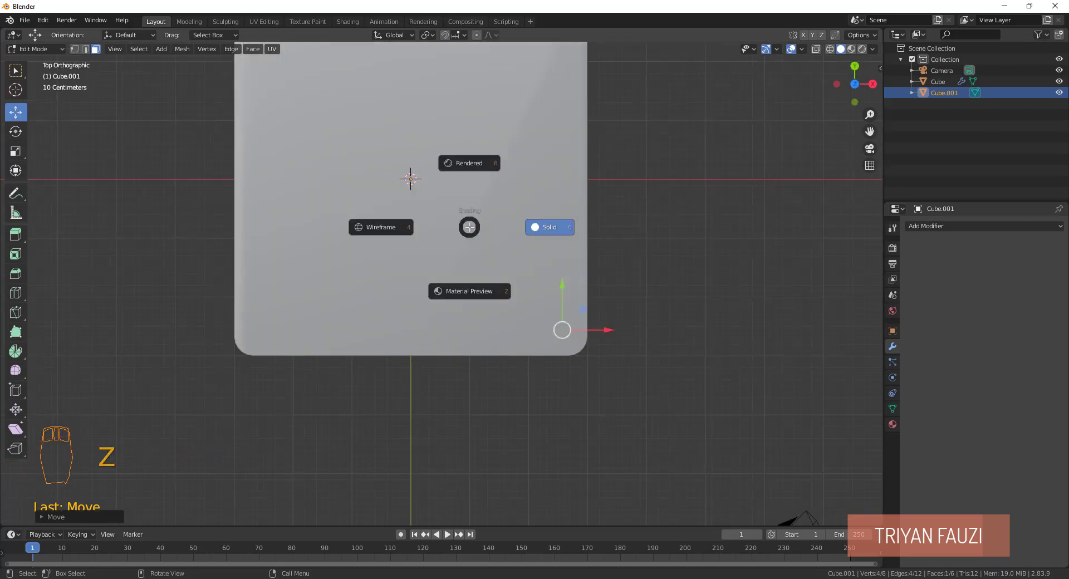
left_click(401, 228)
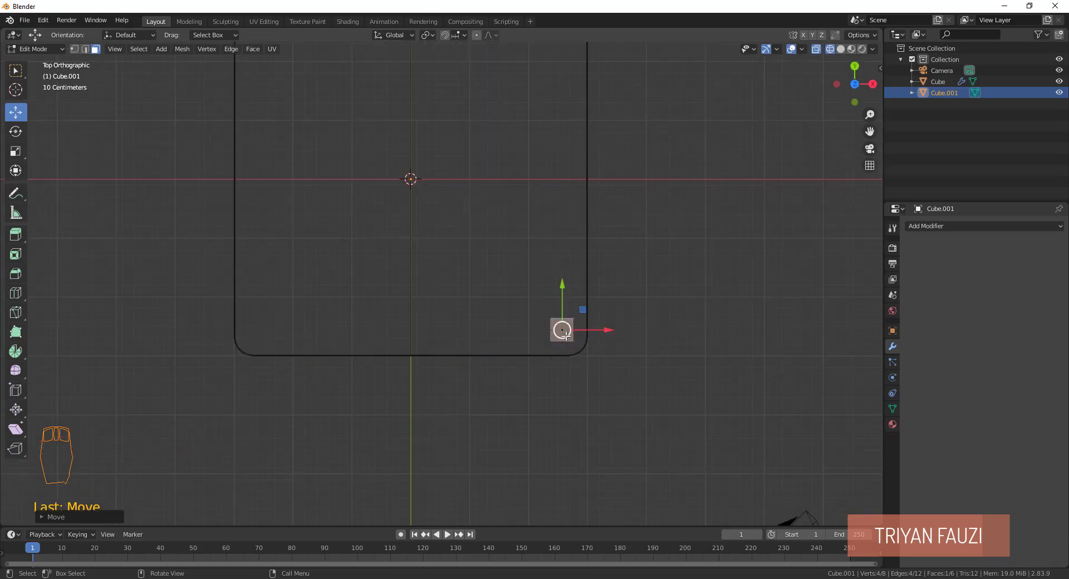
key("l")
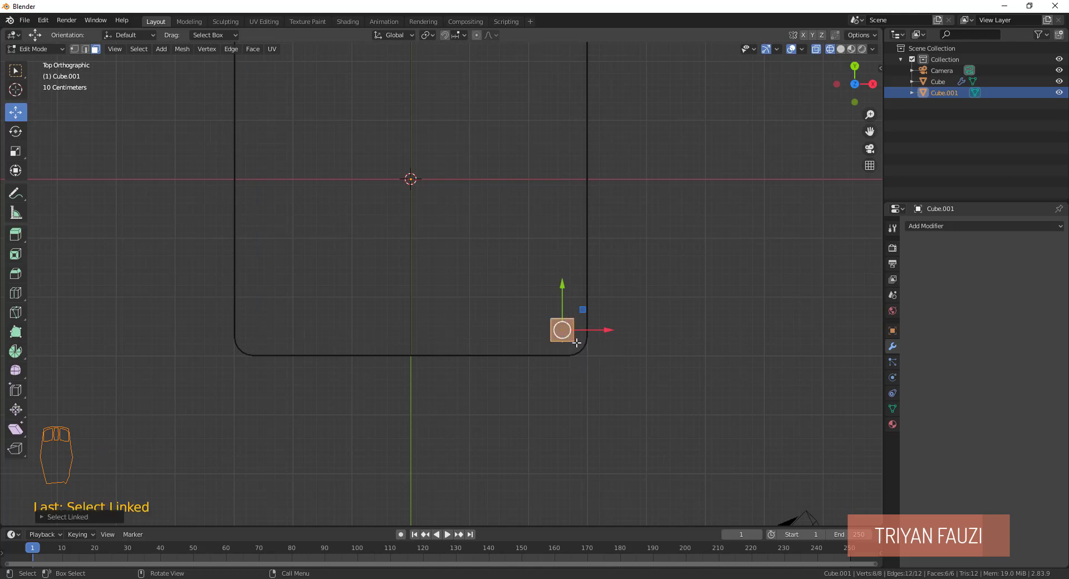
scroll(576, 343, "up", 2)
key("s")
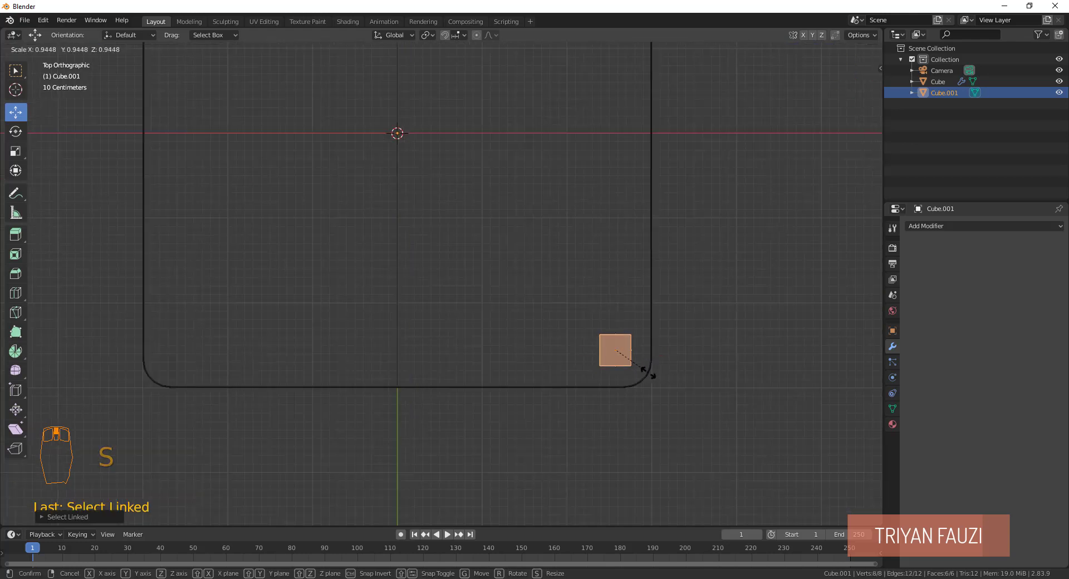
left_click(648, 372)
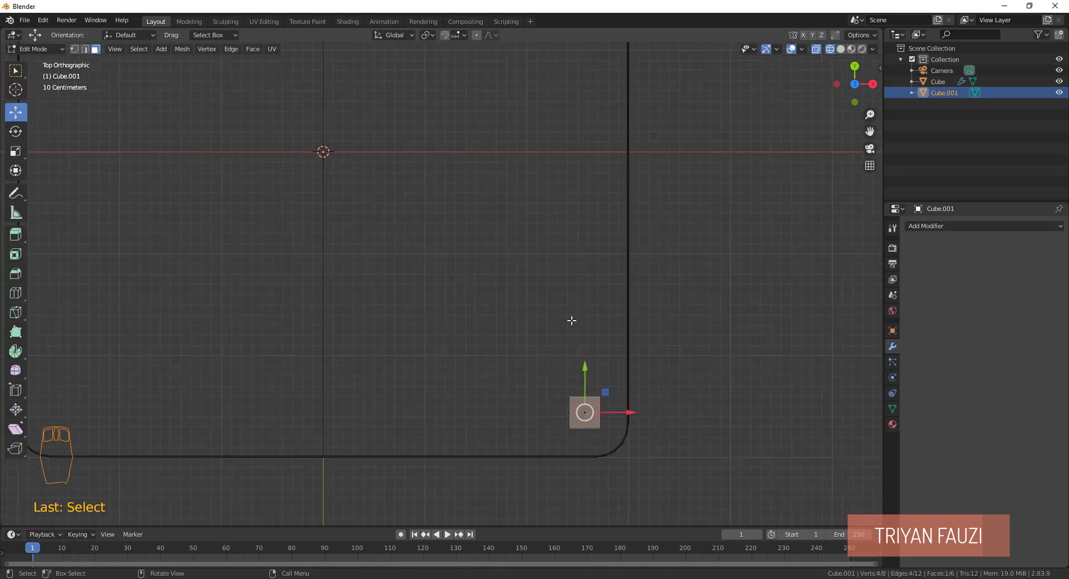
Duplicate the whole leg and place the copy directly against it on the positive Y side.
left_click(575, 314)
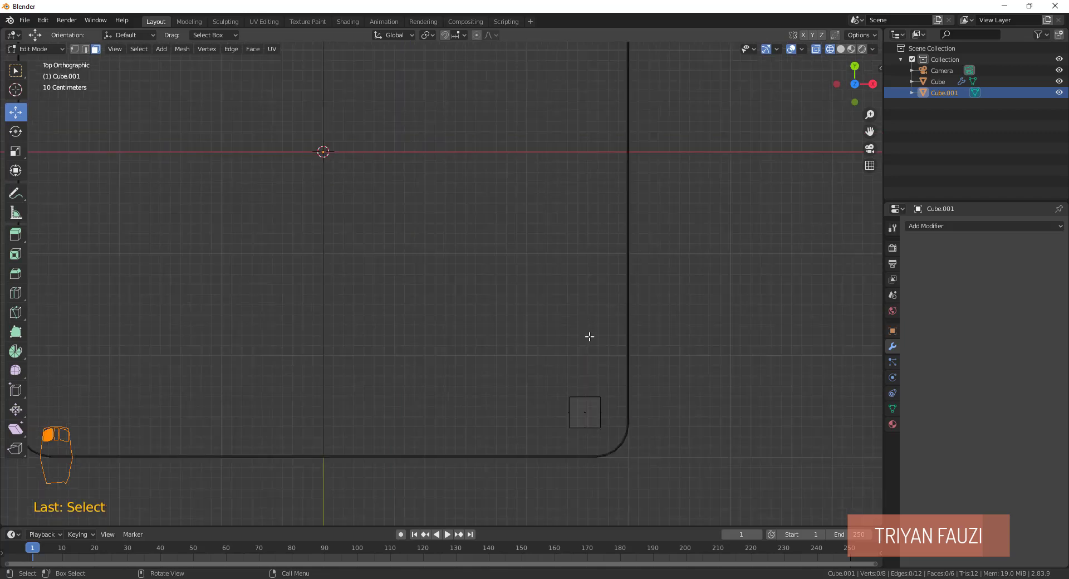
middle_click_drag(660, 428, 659, 336)
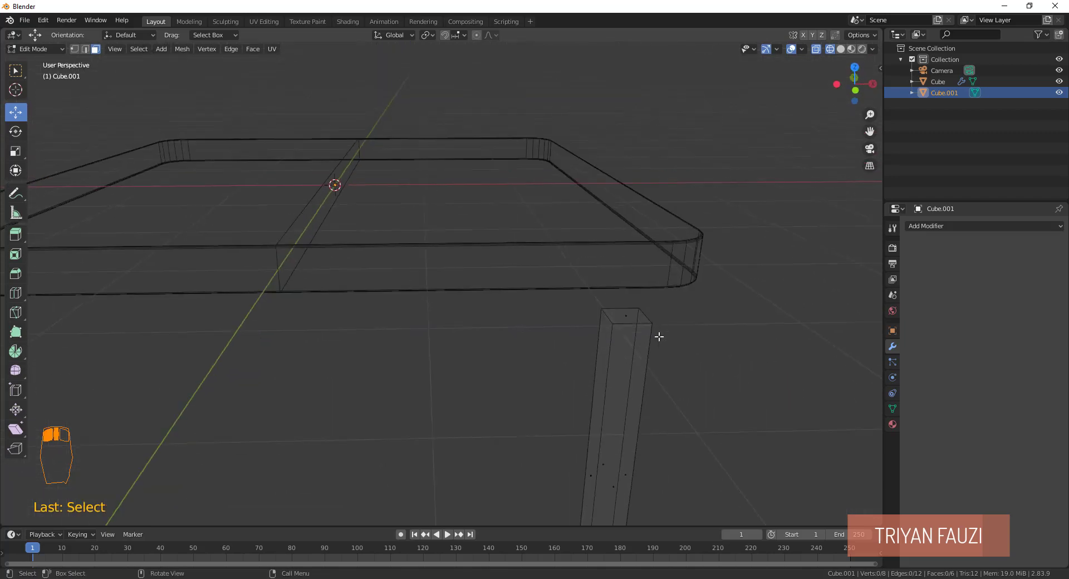
left_click(635, 310)
key("l")
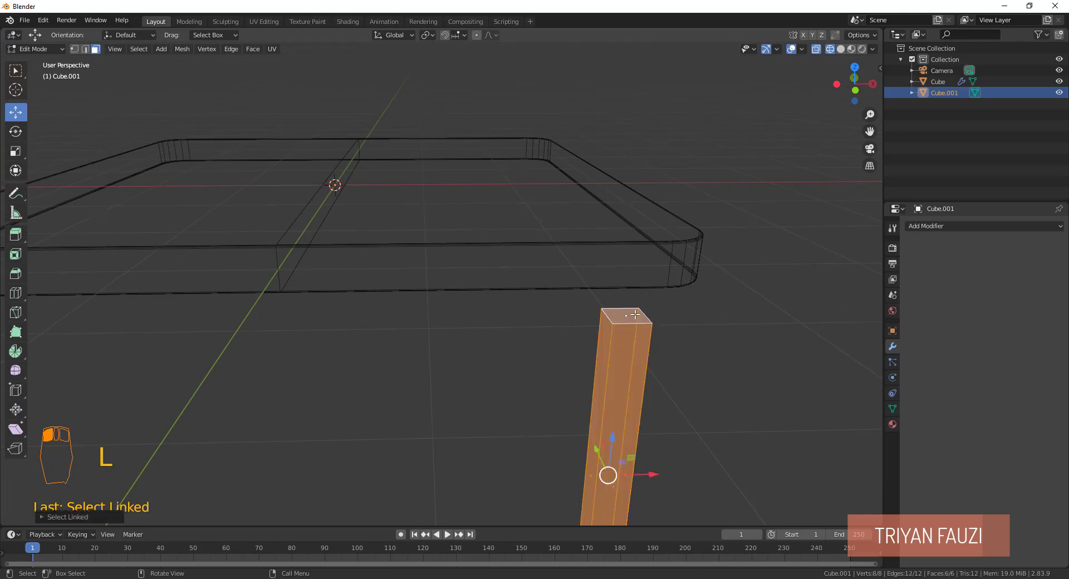
key("KP_7")
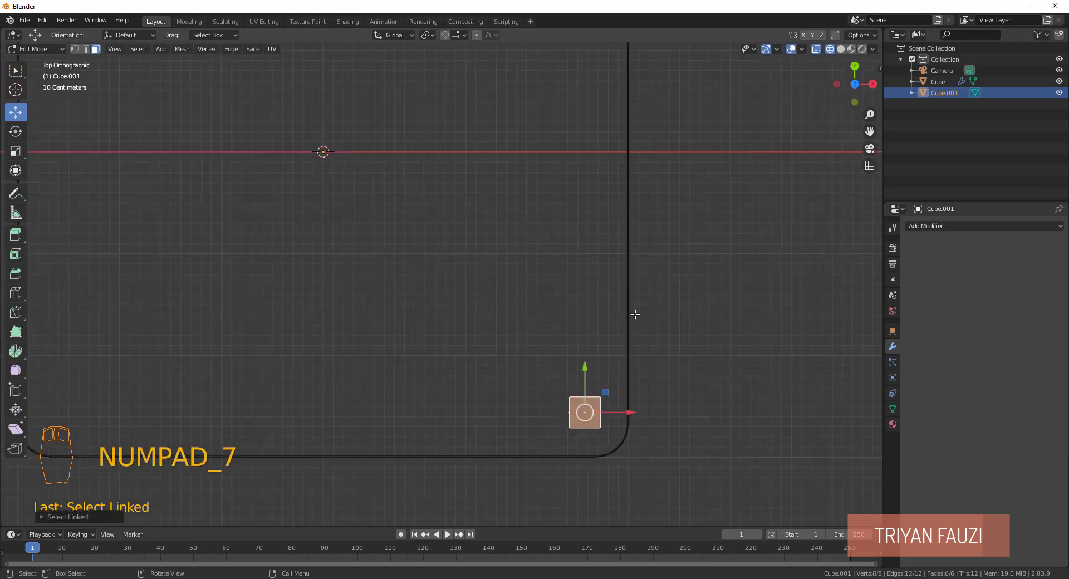
key("shift+d")
right_click(601, 372)
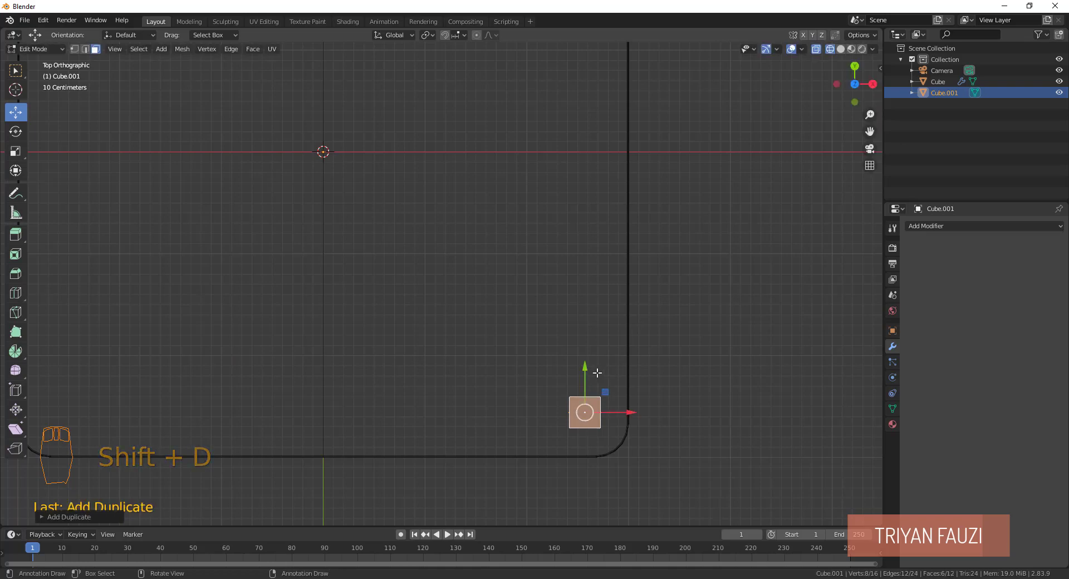
left_click_drag(587, 370, 595, 332)
Scale the duplicated leg to about 0.72 along X and align it flush against the original leg along Y.
scroll(703, 370, "up", 3)
middle_click_drag(704, 369, 665, 291, "shift")
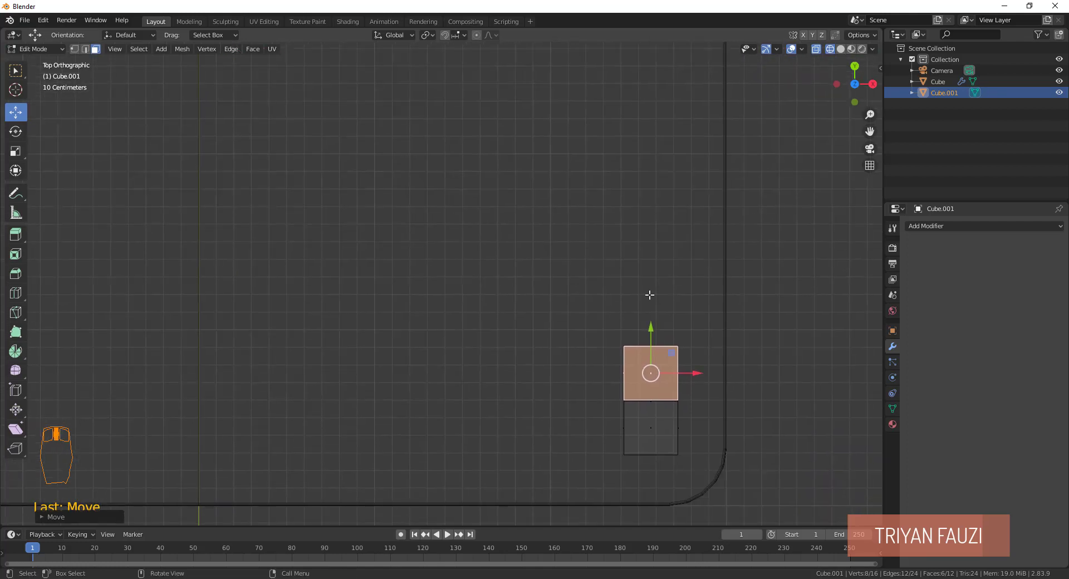
key("s")
key("x")
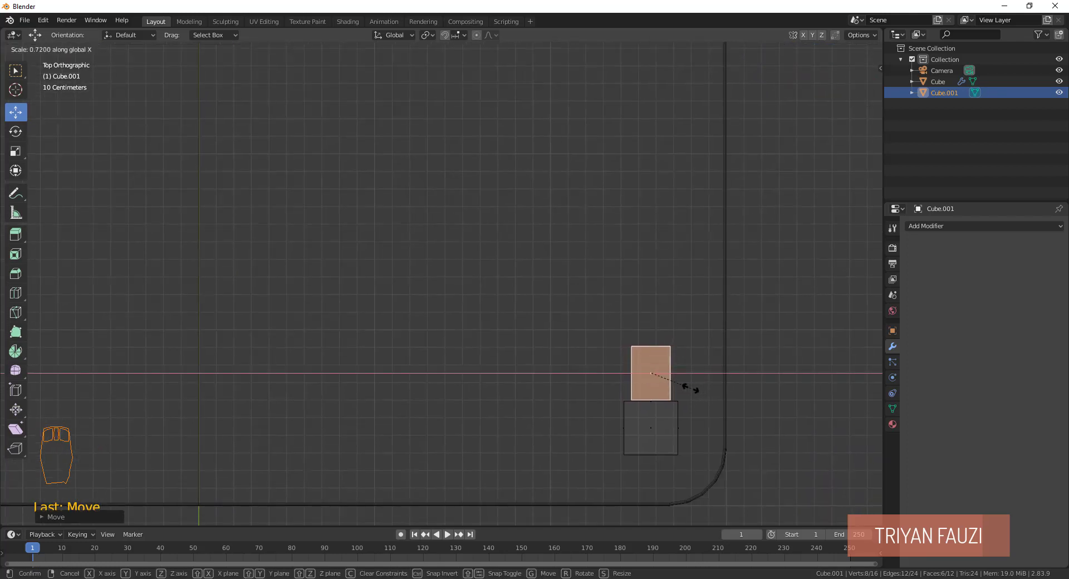
left_click(689, 386)
left_click_drag(651, 337, 651, 342)
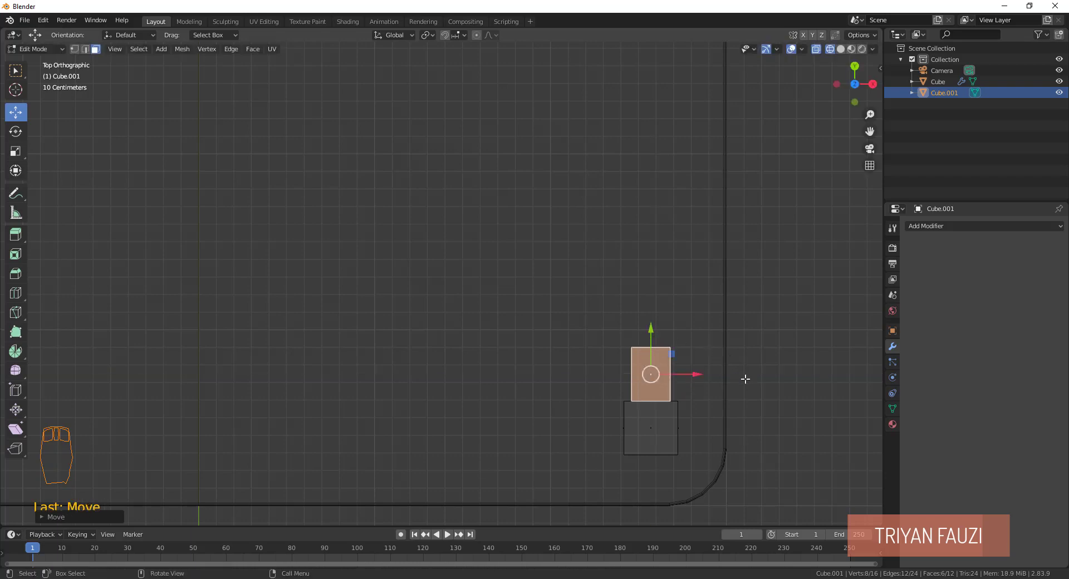
Select the top faces of both leg pieces and, in right view, raise them to the tabletop's underside.
middle_click_drag(751, 402, 400, 307)
left_click(390, 298)
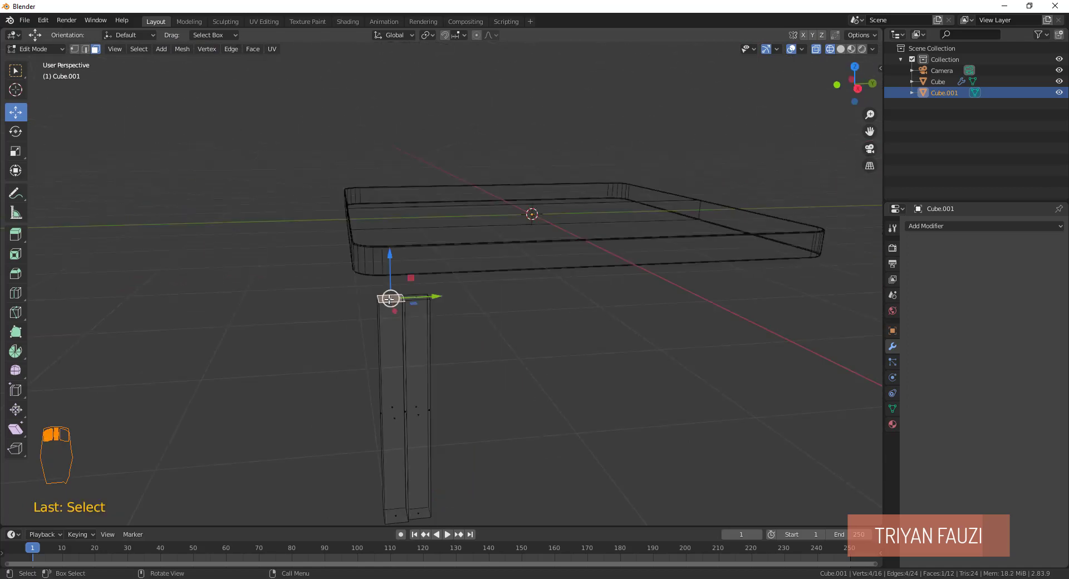
left_click(413, 299, "shift")
key("KP_3")
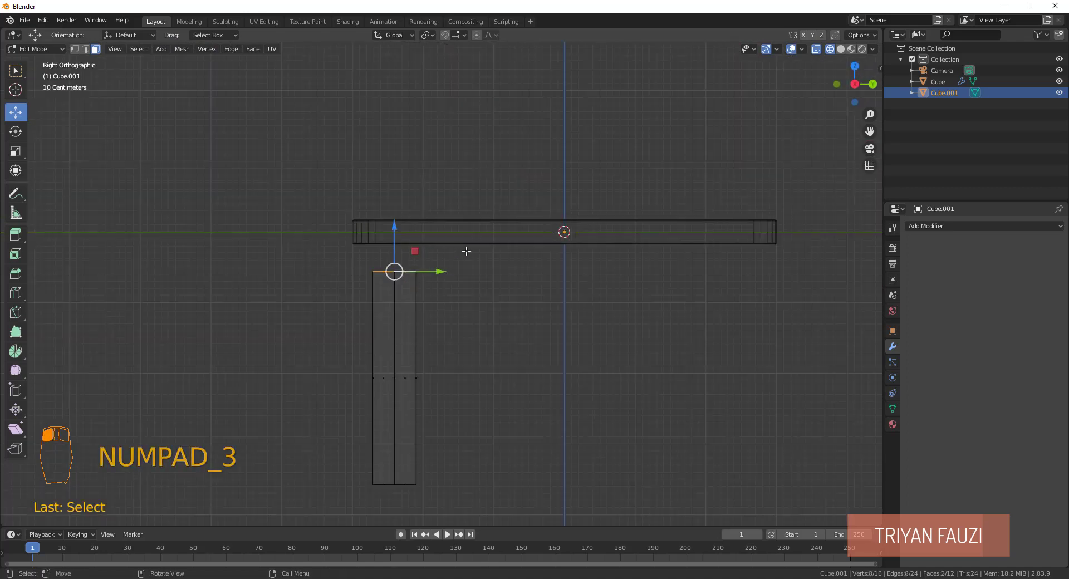
left_click_drag(400, 231, 410, 197)
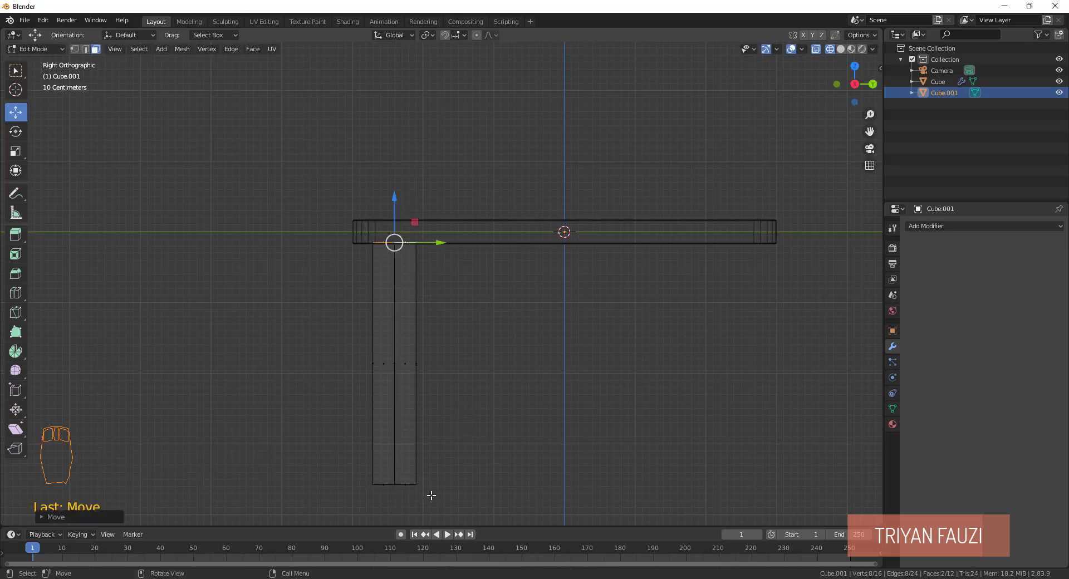
Select the narrower copy's bottom face and raise it along Z in right view, leaving a short block under the tabletop.
middle_click_drag(432, 494, 439, 444)
key("Tab")
key("Tab")
key("KP_3")
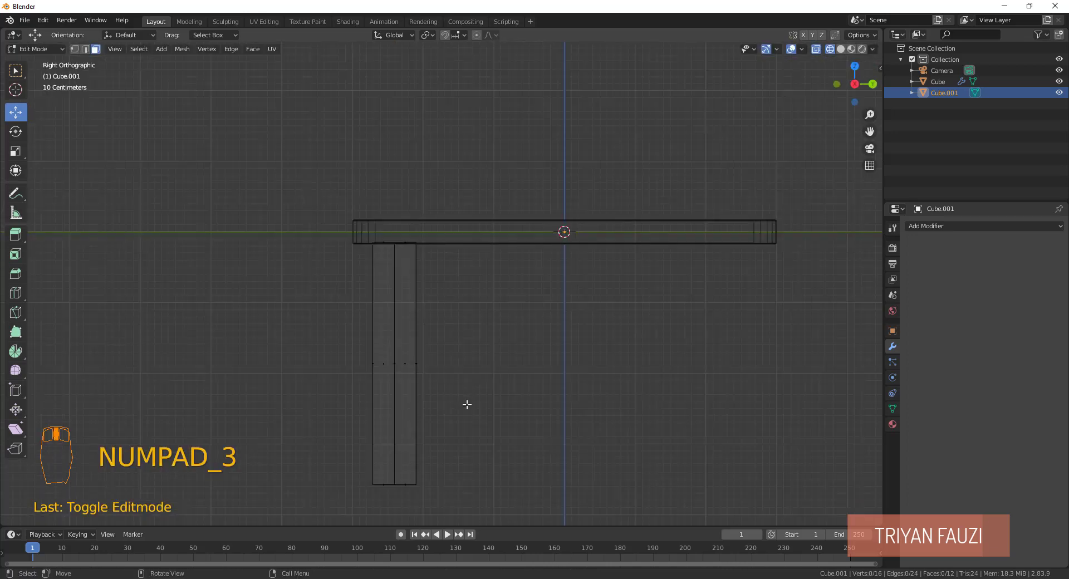
middle_click_drag(466, 405, 384, 423)
left_click(388, 424)
middle_click_drag(447, 413, 446, 434)
key("KP_3")
left_click_drag(396, 487, 432, 222)
Select the short block's inner end face and, in top view with wireframe shading, extend it along Y to the table's centre line.
mouse_move(432, 222)
middle_mouse_down()
mouse_move(409, 277)
mouse_move(511, 286)
mouse_move(556, 277)
mouse_move(337, 264)
mouse_move(369, 314)
mouse_move(609, 240)
middle_mouse_up()
left_click(341, 260)
key("z")
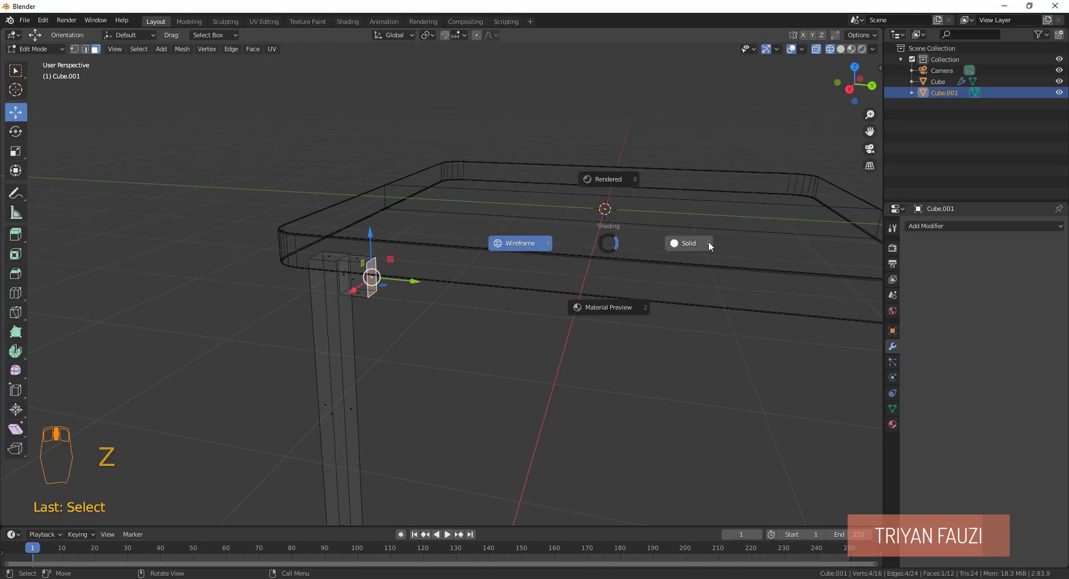
left_click(692, 240)
mouse_move(382, 362)
middle_mouse_down()
mouse_move(410, 339)
mouse_move(445, 351)
mouse_move(693, 309)
middle_mouse_up()
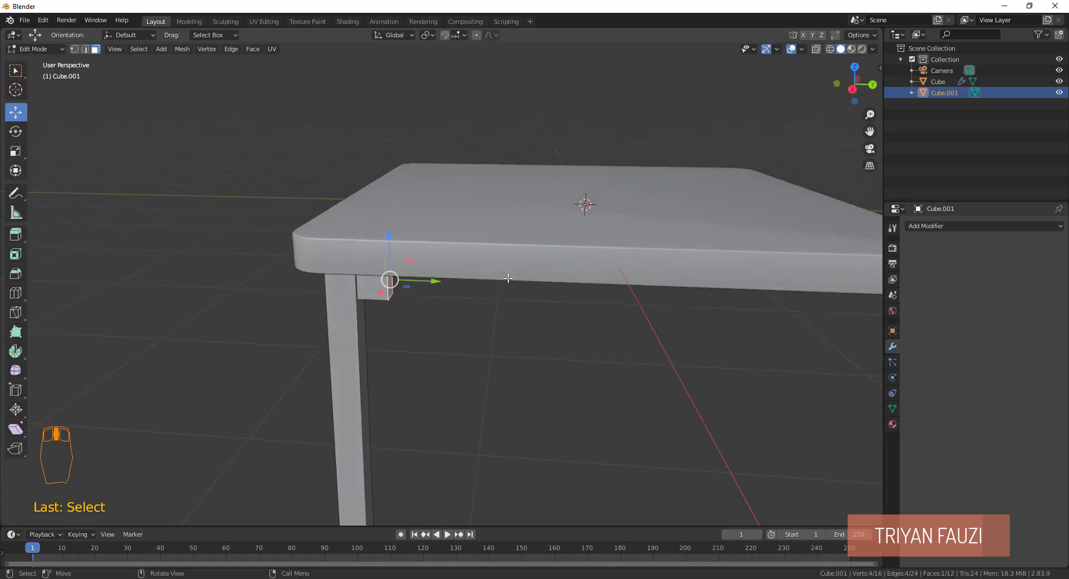
key("KP_7")
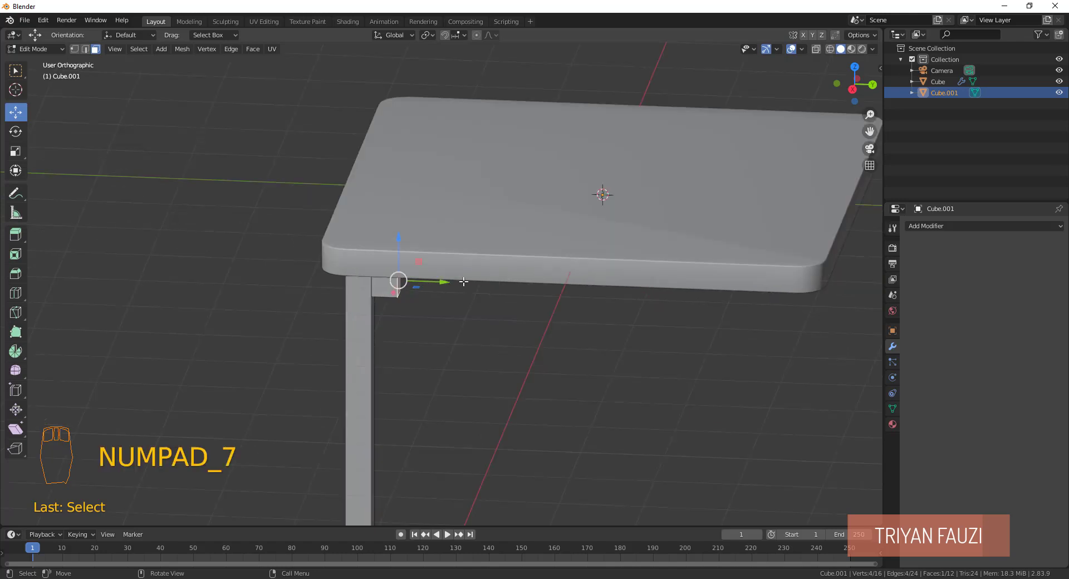
middle_click_drag(534, 309, 601, 344, "shift")
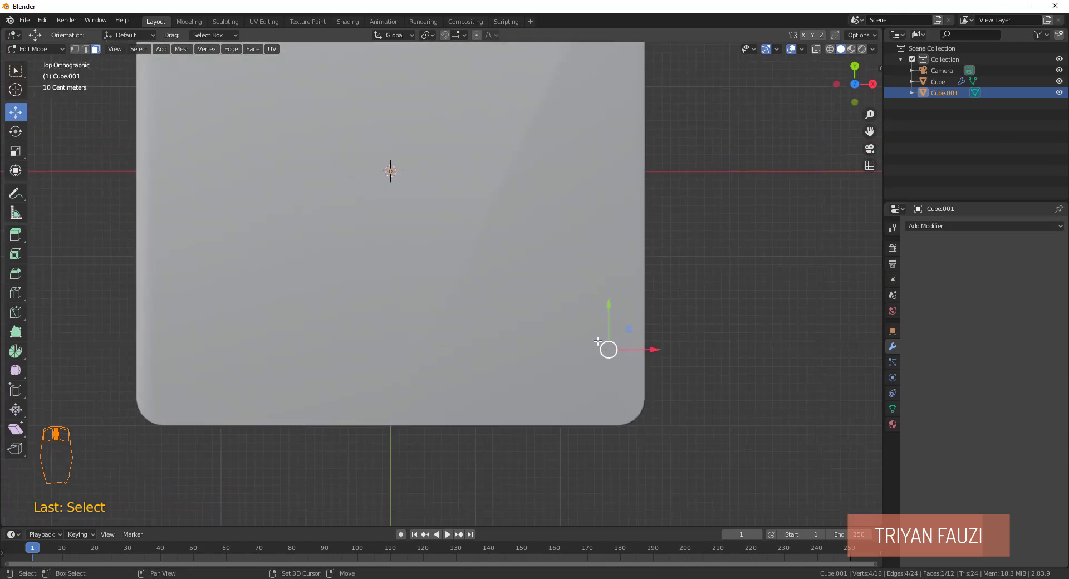
key("z")
left_click(627, 355)
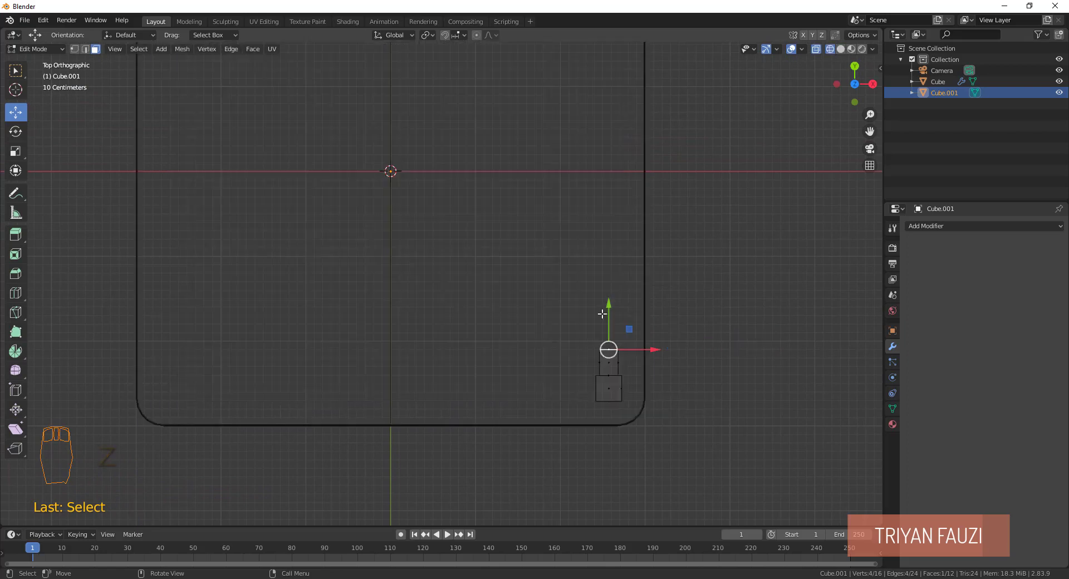
left_click_drag(612, 309, 645, 135)
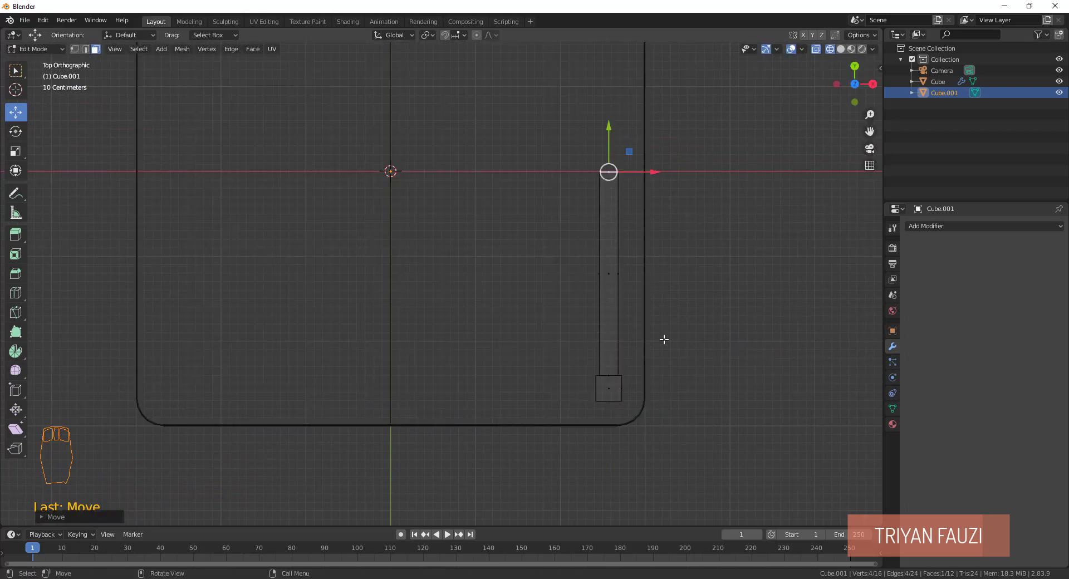
Select the entire rail, duplicate it in top view and shift the copy along X towards the table's centre.
middle_click_drag(657, 396, 623, 332)
key("l")
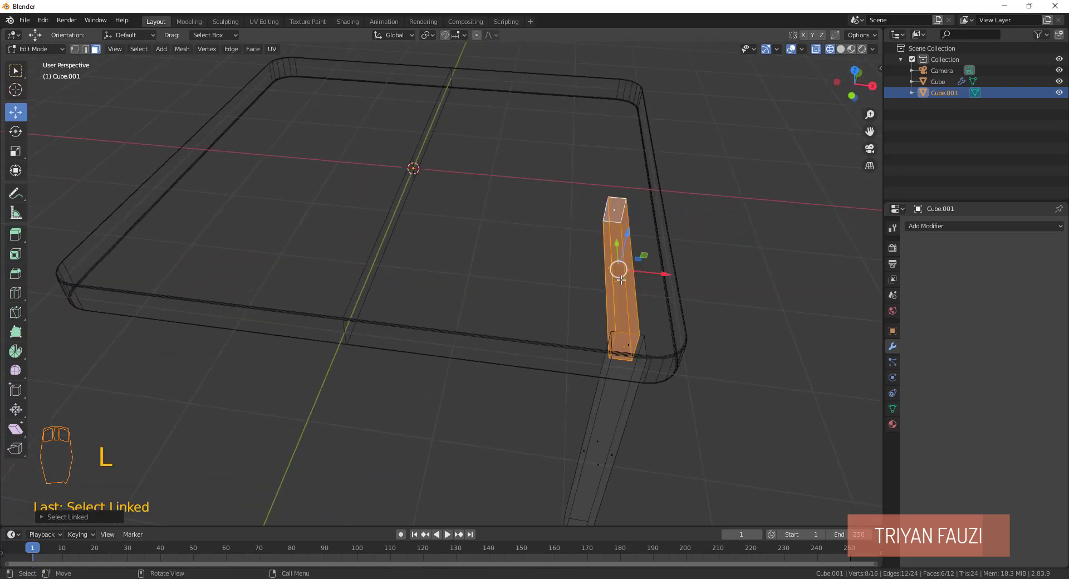
key("KP_7")
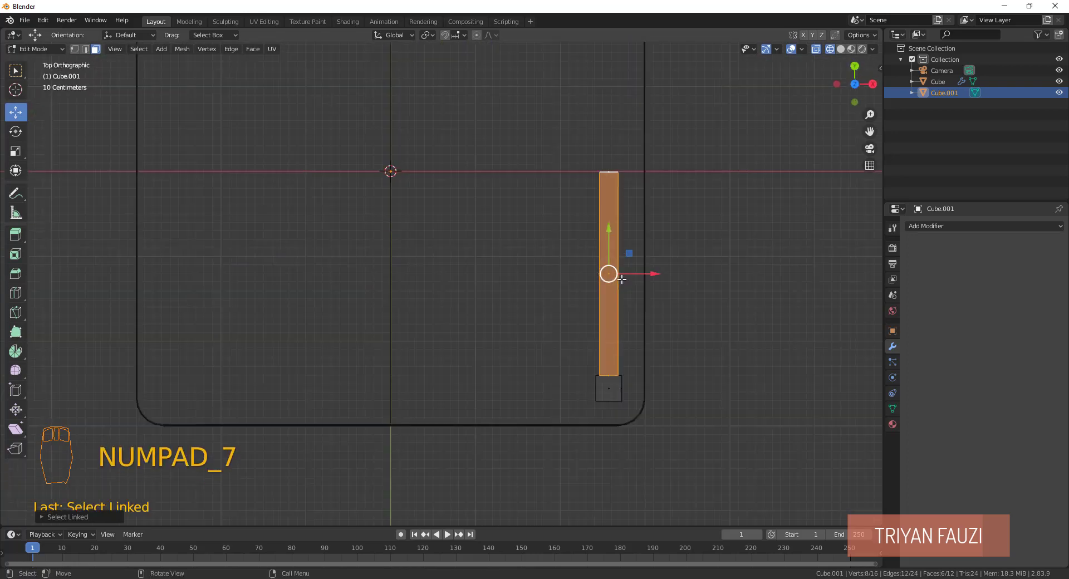
key("shift+d")
right_click(661, 276)
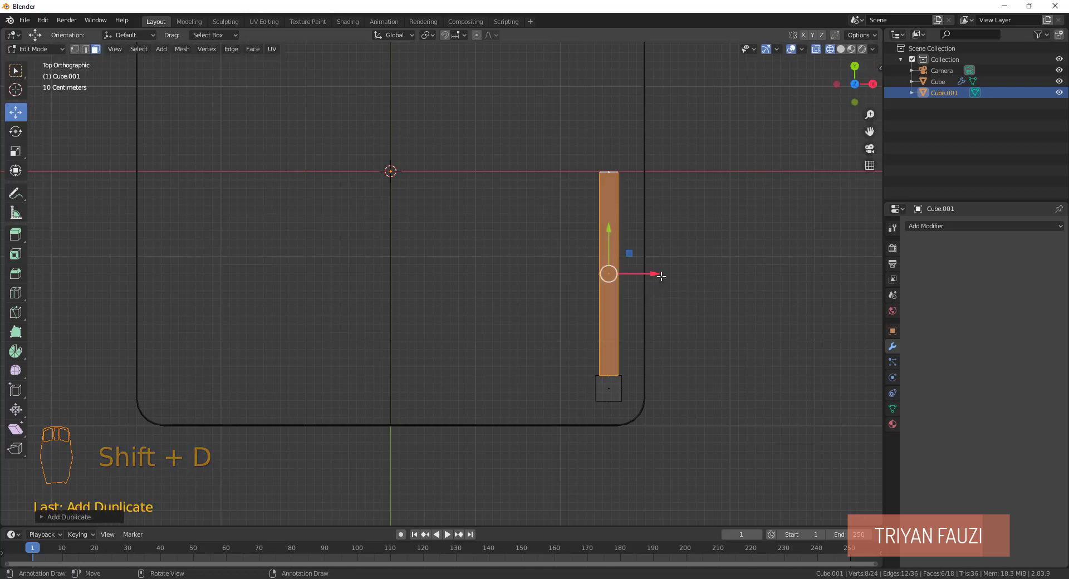
left_click_drag(651, 275, 625, 280)
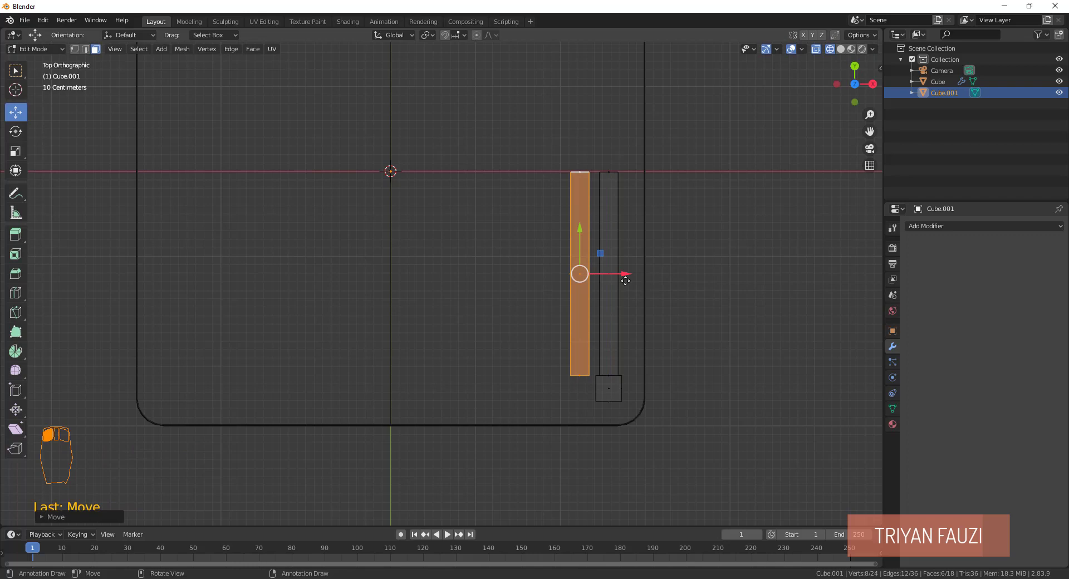
Rotate the duplicated rail 90° about Z and move it along Y and X so it butts against the leg.
key("r")
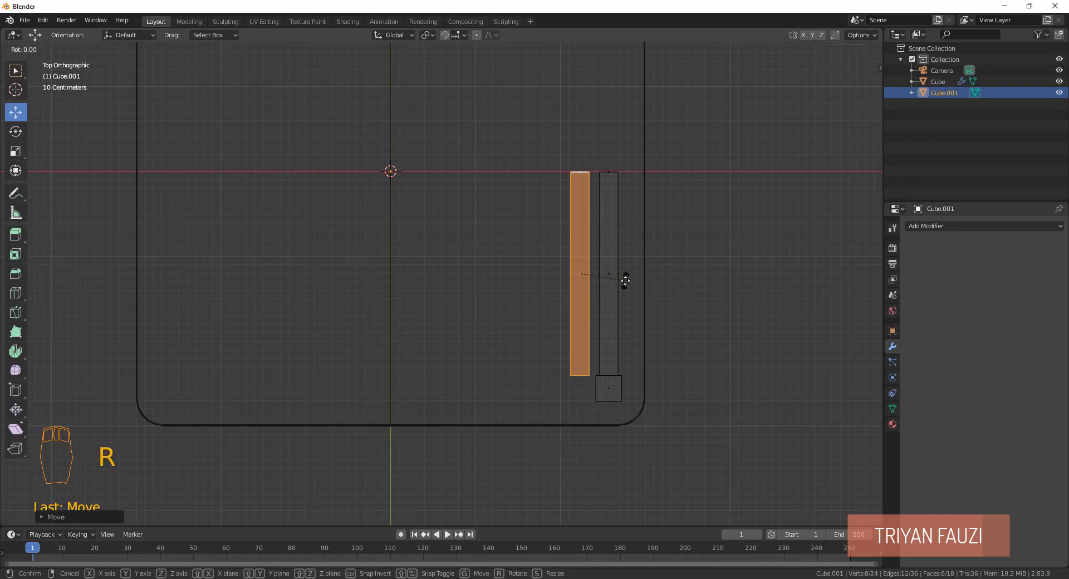
type("z")
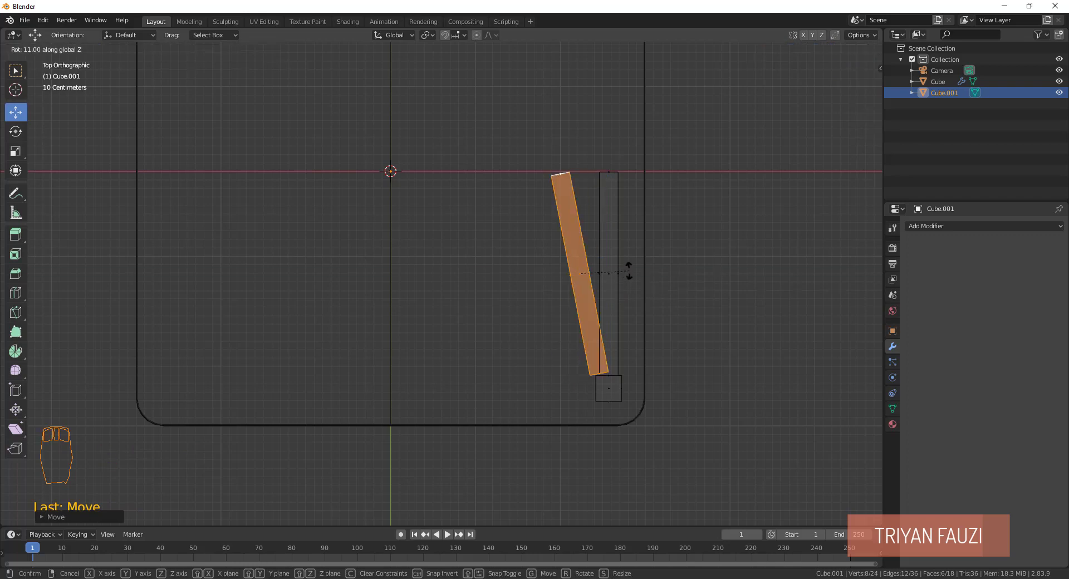
type("90")
key("Return")
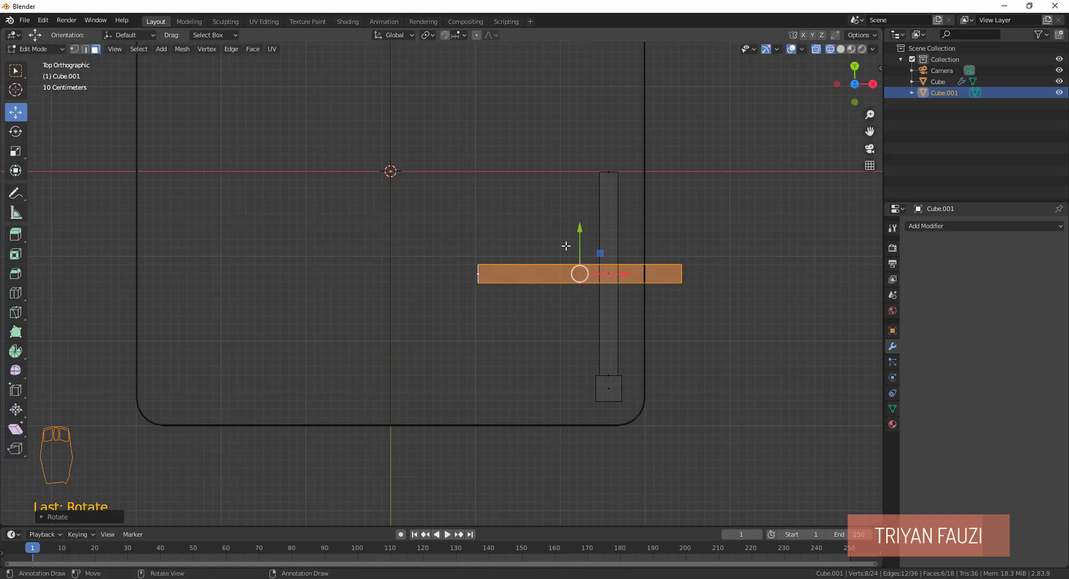
left_click_drag(580, 234, 559, 359)
left_click_drag(624, 388, 535, 391)
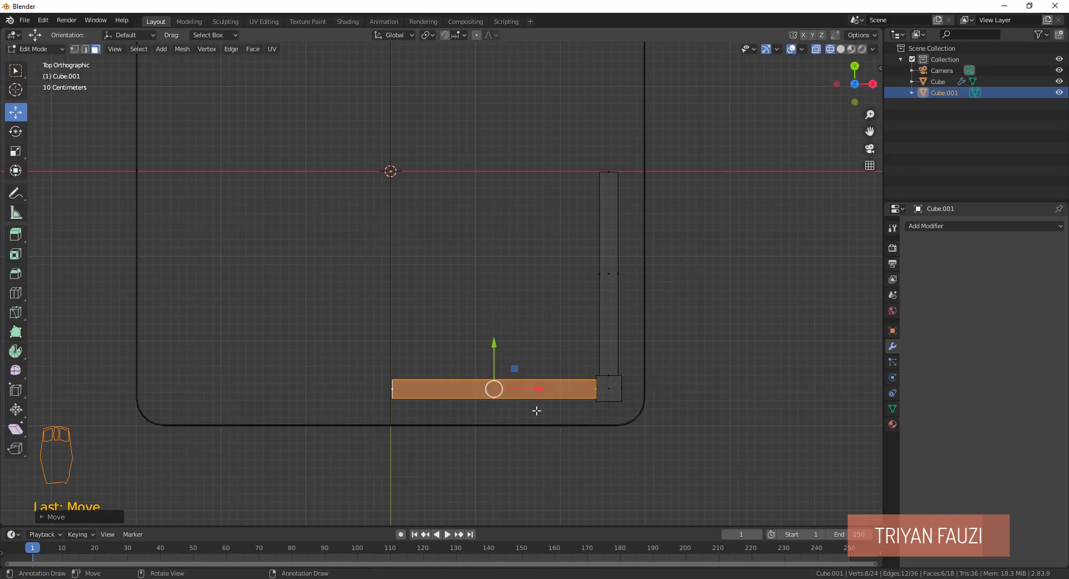
Select the second rail's inner end face and, in top view, move it along X exactly onto the Y axis line.
middle_click_drag(534, 410, 429, 411)
scroll(429, 415, "up", 3)
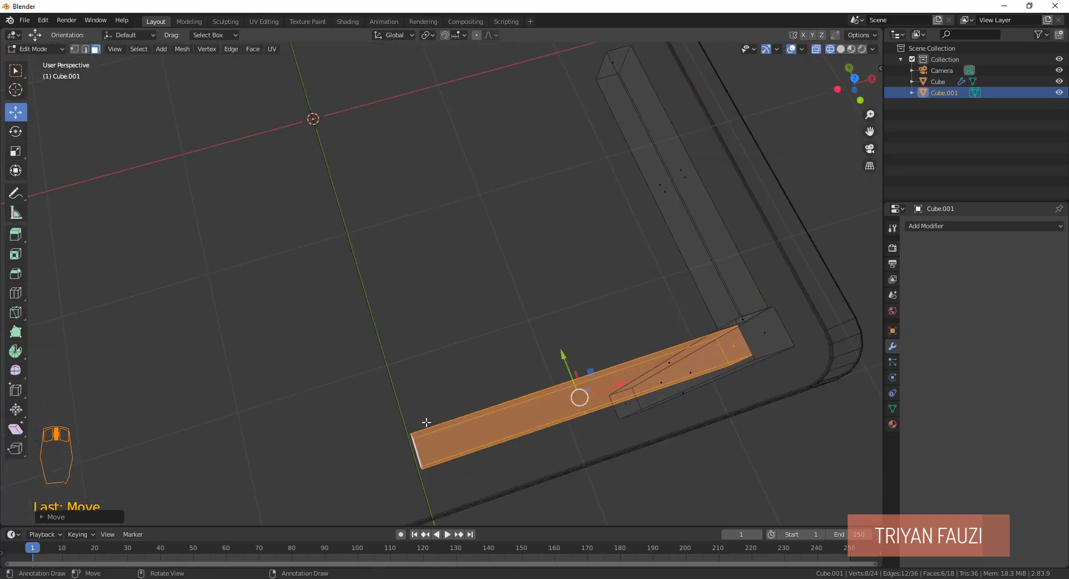
left_click(401, 461)
middle_click_drag(428, 449, 444, 425)
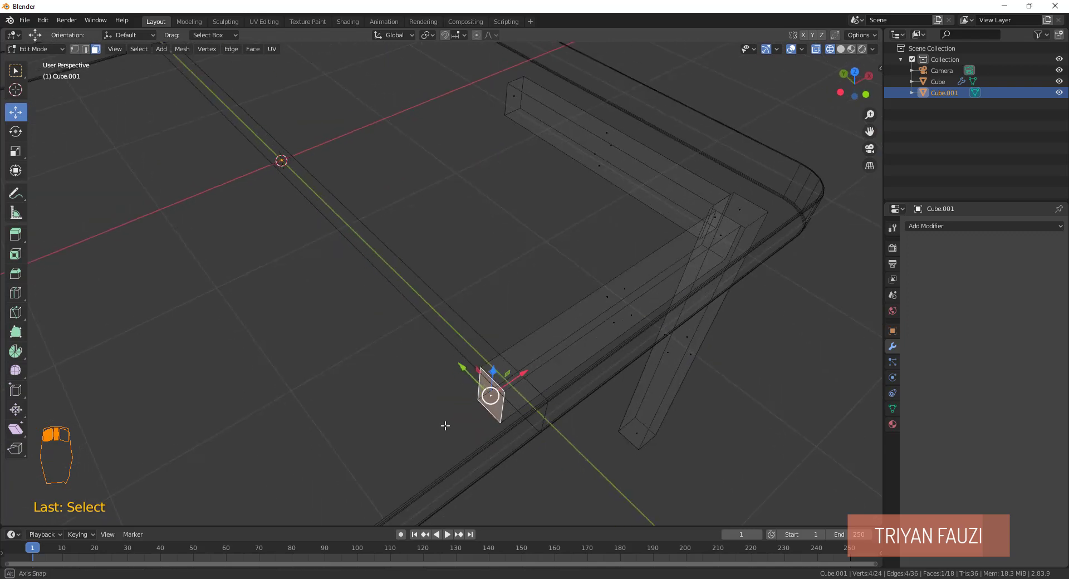
left_click(455, 451)
left_click(500, 410)
key("KP_7")
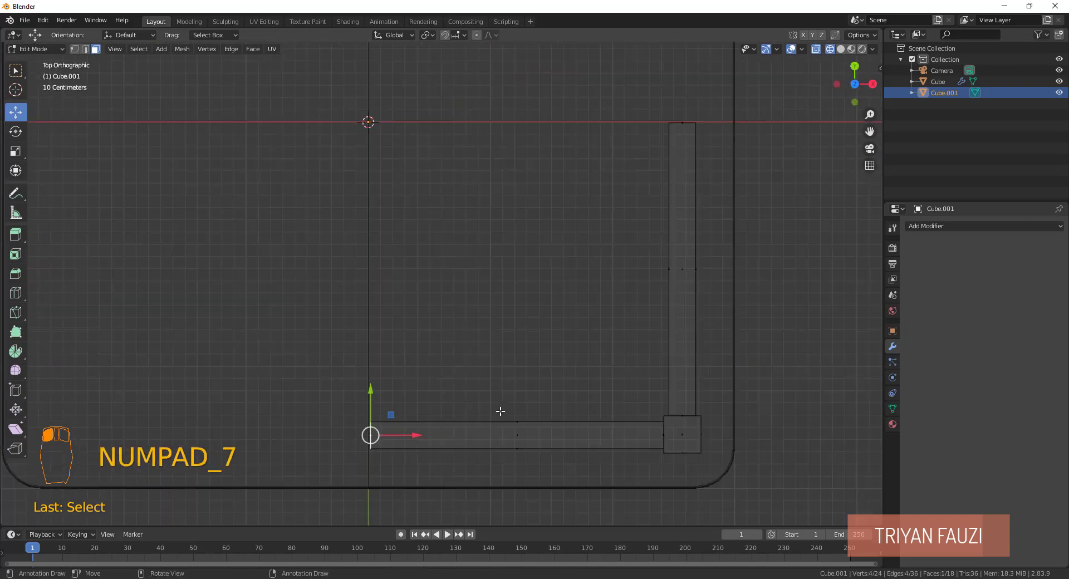
scroll(501, 411, "up", 2)
middle_click_drag(382, 515, 464, 373, "shift")
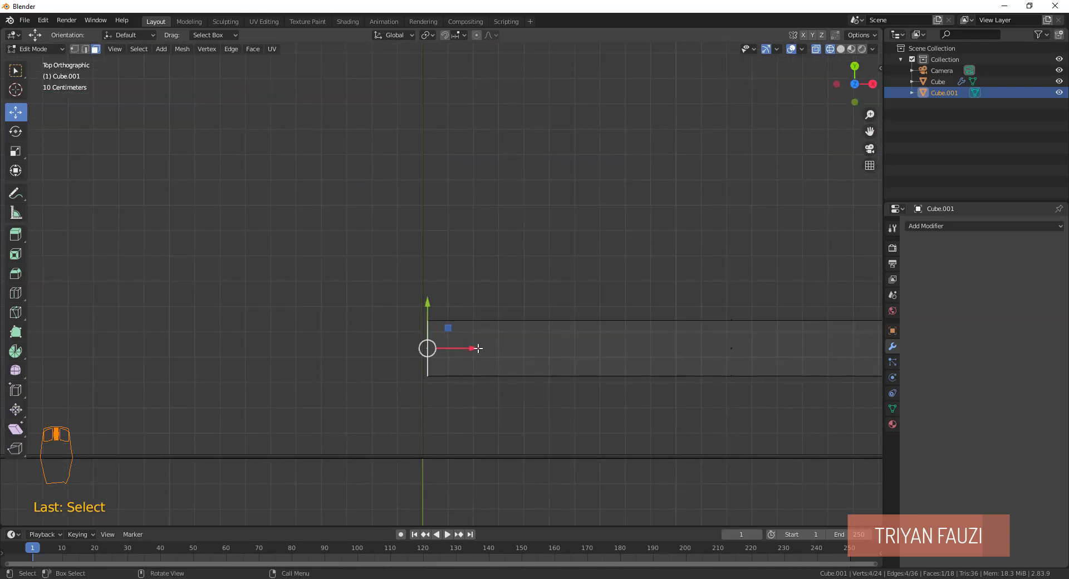
left_click_drag(478, 349, 467, 353)
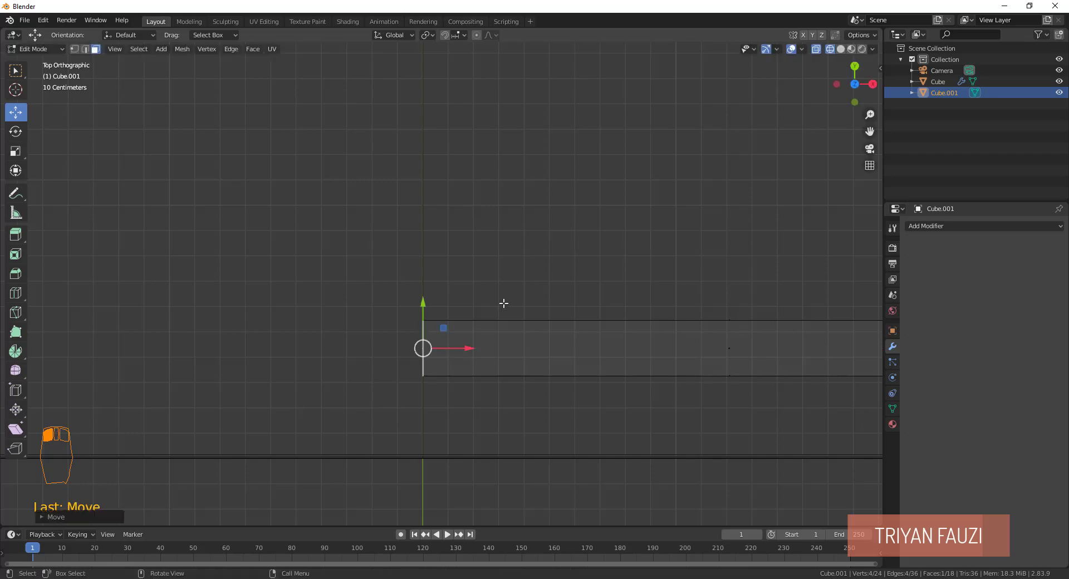
Inspect the leg and rails in solid shading and compare them with the reference picture meja_result.png.
scroll(677, 398, "down", 6)
middle_click_drag(677, 398, 660, 298)
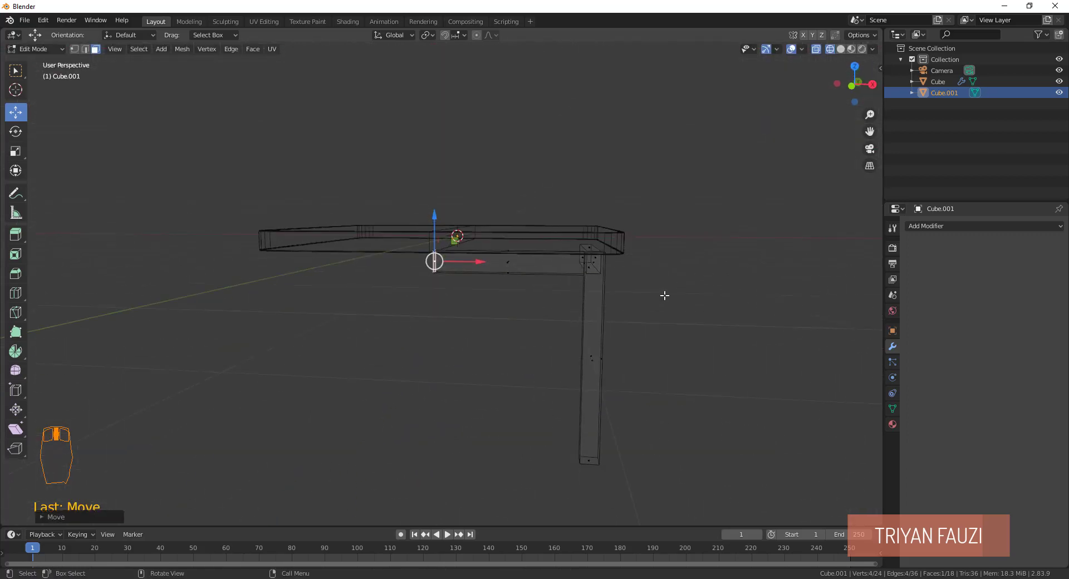
key("z")
left_click(723, 297)
mouse_move(753, 298)
middle_mouse_down()
mouse_move(641, 305)
mouse_move(764, 280)
mouse_move(811, 291)
mouse_move(740, 266)
mouse_move(639, 294)
mouse_move(796, 312)
mouse_move(709, 326)
middle_mouse_up()
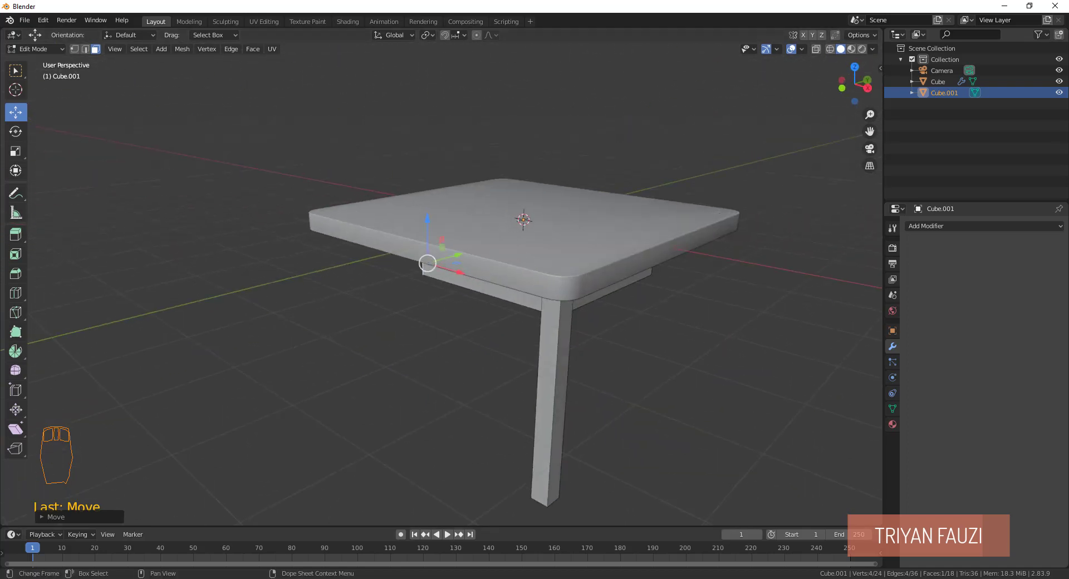
key("alt+Tab")
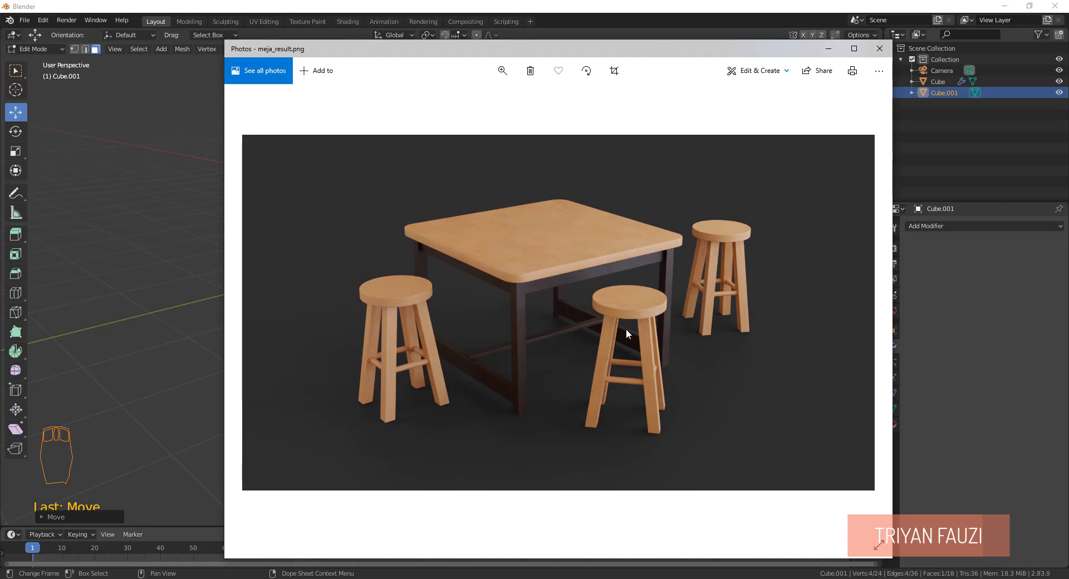
key("alt+Tab")
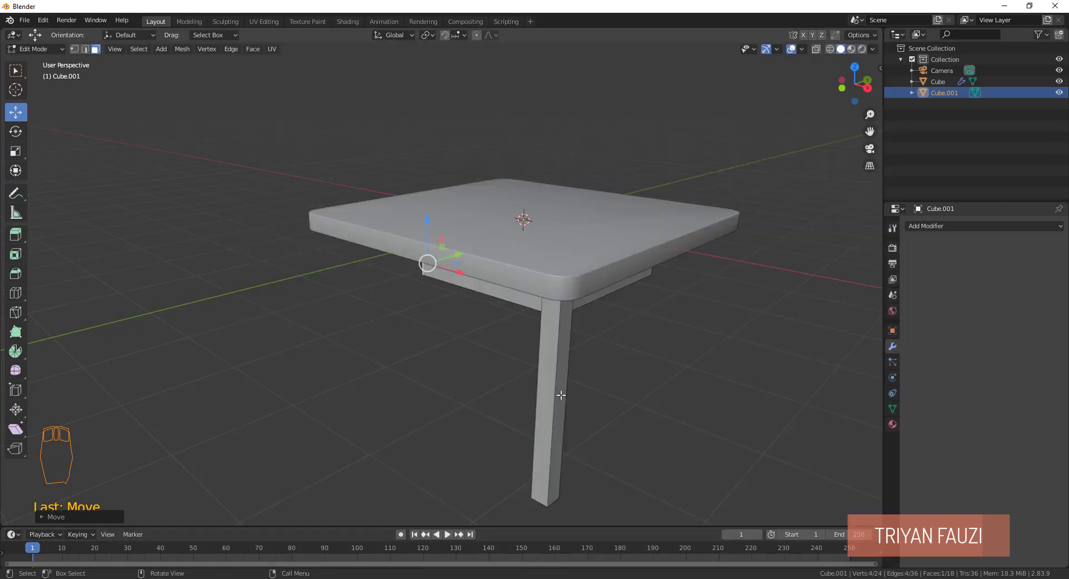
Duplicate the entire rail running along Y and, in right view, lower the copy along Z to near the leg's foot.
middle_click_drag(623, 341, 611, 265)
left_click(611, 265)
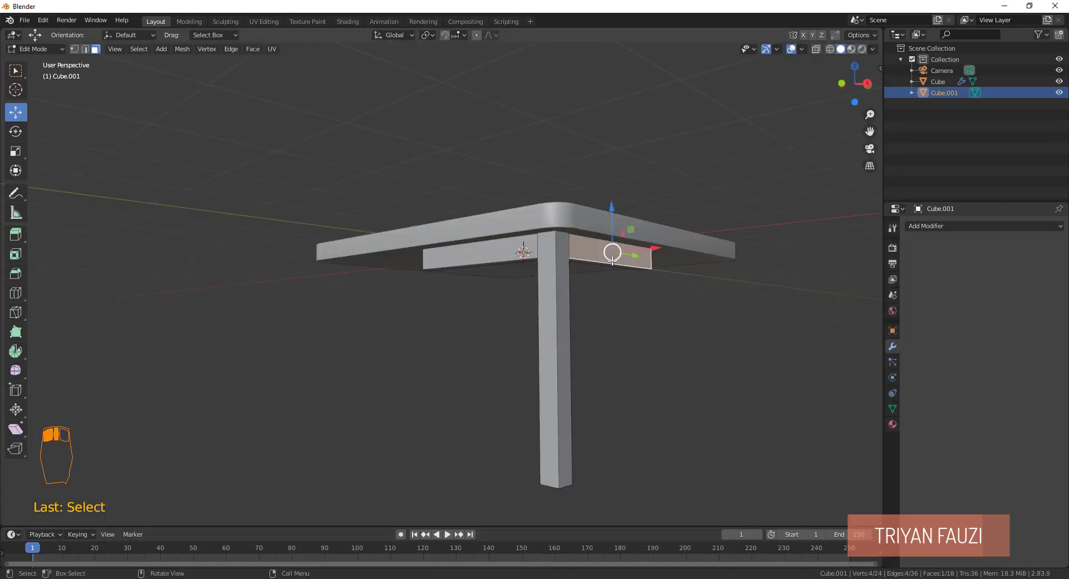
key("l")
key("KP_3")
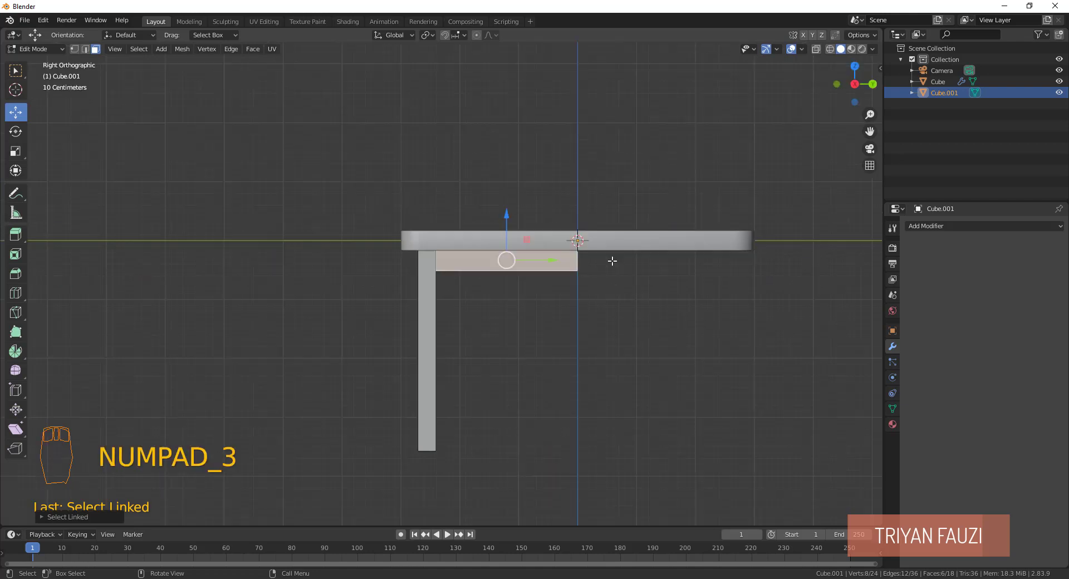
key("shift+d")
right_click(534, 279)
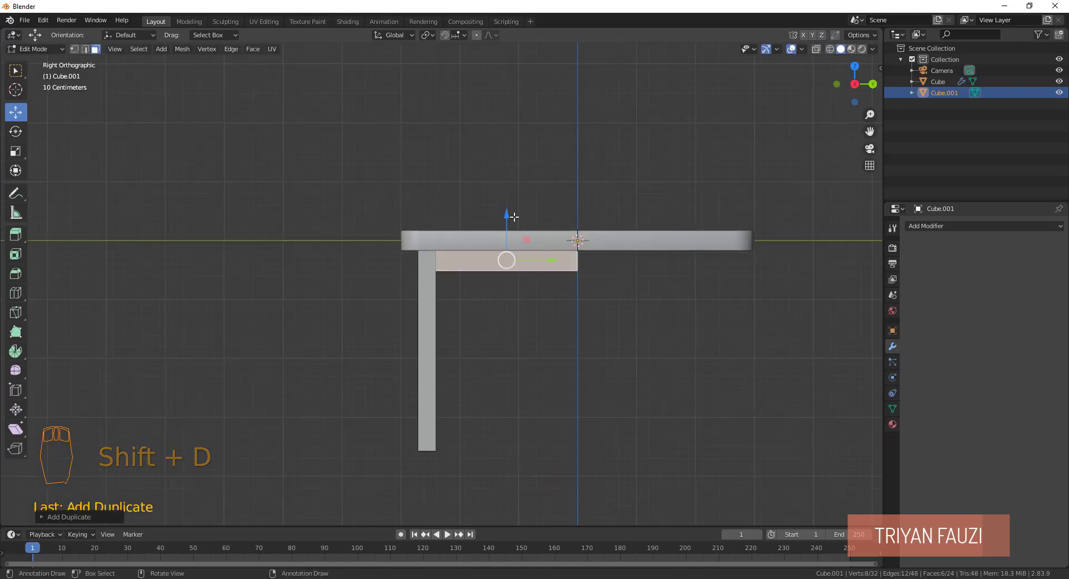
left_click_drag(506, 218, 506, 393)
In Object Mode, add a Mirror modifier to the leg frame on the X and Y axes with Clipping enabled.
middle_click_drag(489, 410, 658, 322)
key("Tab")
key("Tab")
key("Tab")
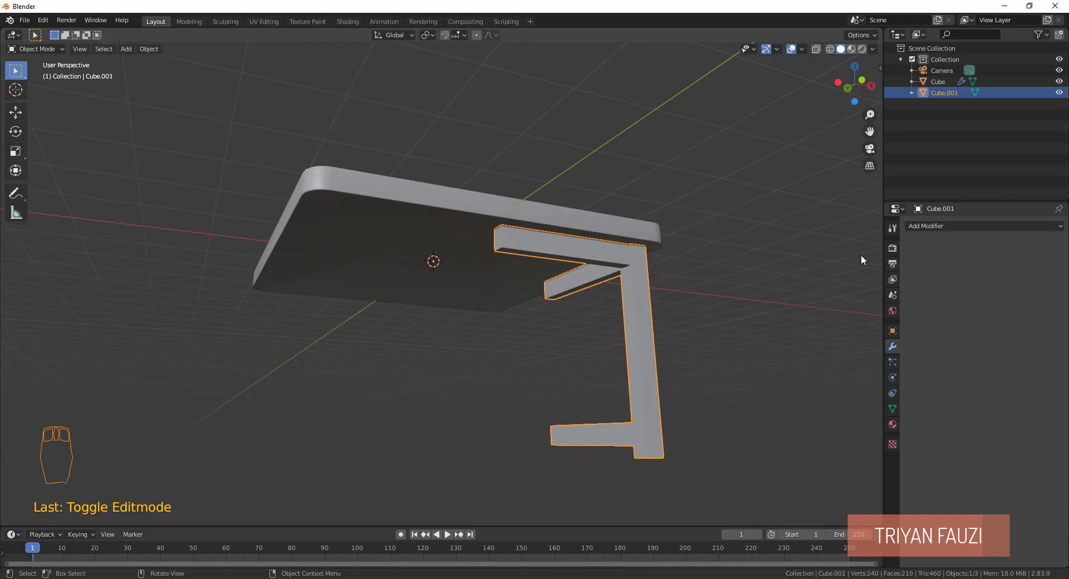
left_click(951, 225)
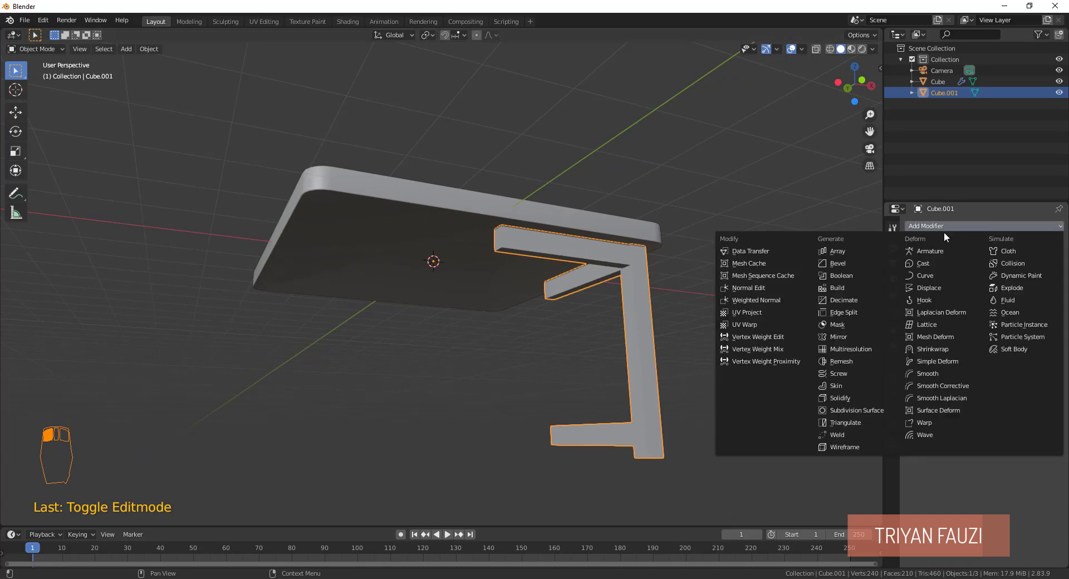
left_click(848, 337)
scroll(690, 300, "down", 2)
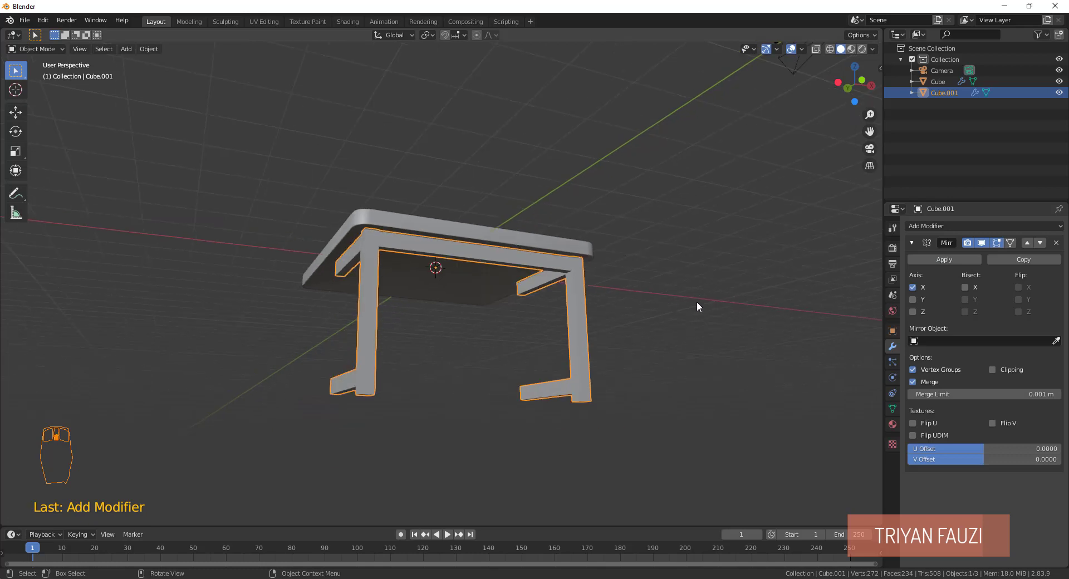
left_click(913, 299)
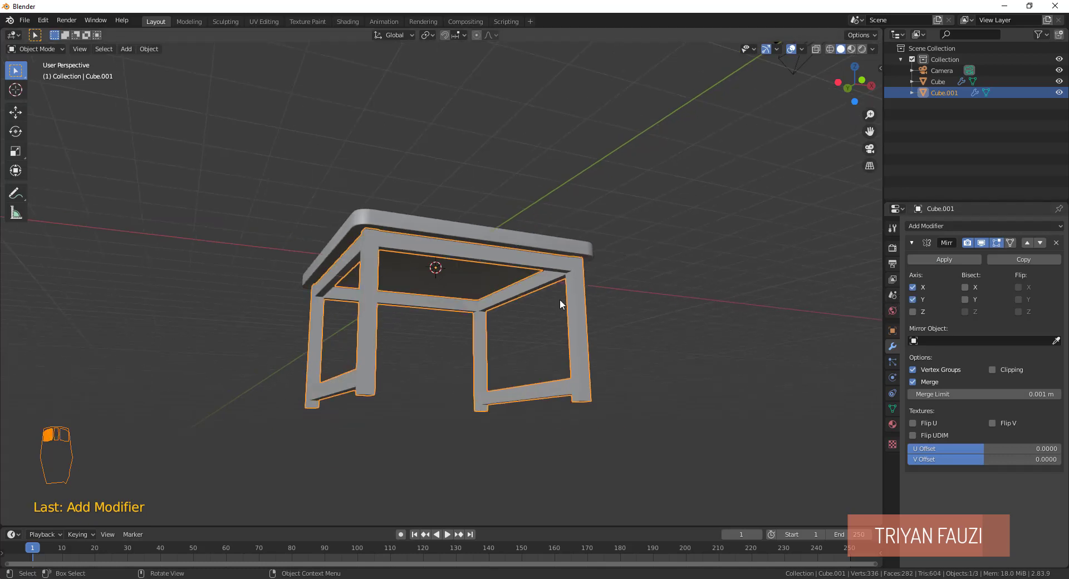
middle_click_drag(560, 301, 659, 329)
middle_click_drag(612, 370, 555, 396)
left_click(1008, 370)
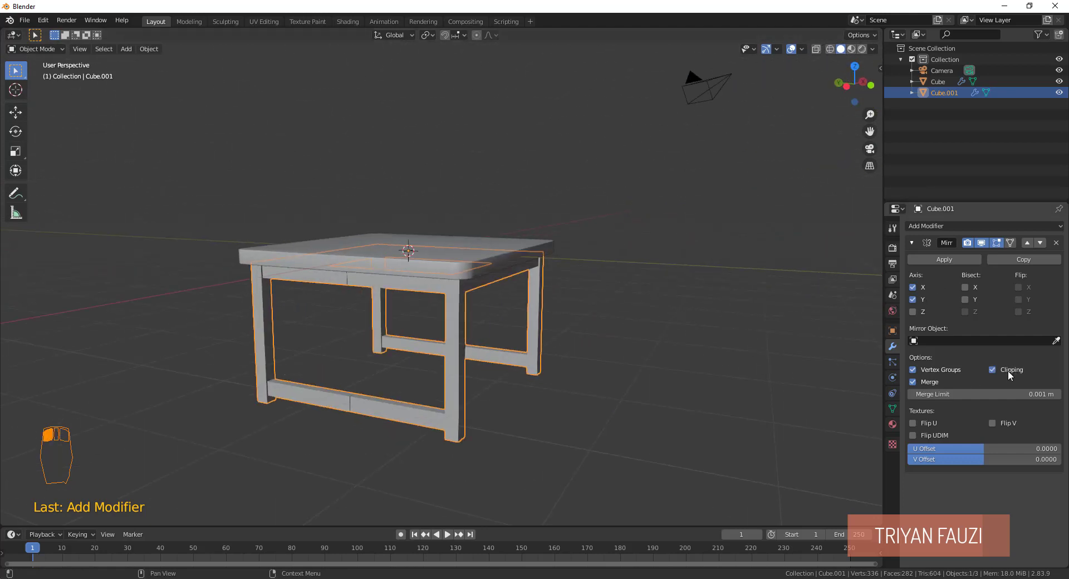
With the mirror display briefly hidden, select the upper X-direction rail's inner end face and move it along X until it merges at the mirror centre.
middle_click_drag(466, 383, 426, 333)
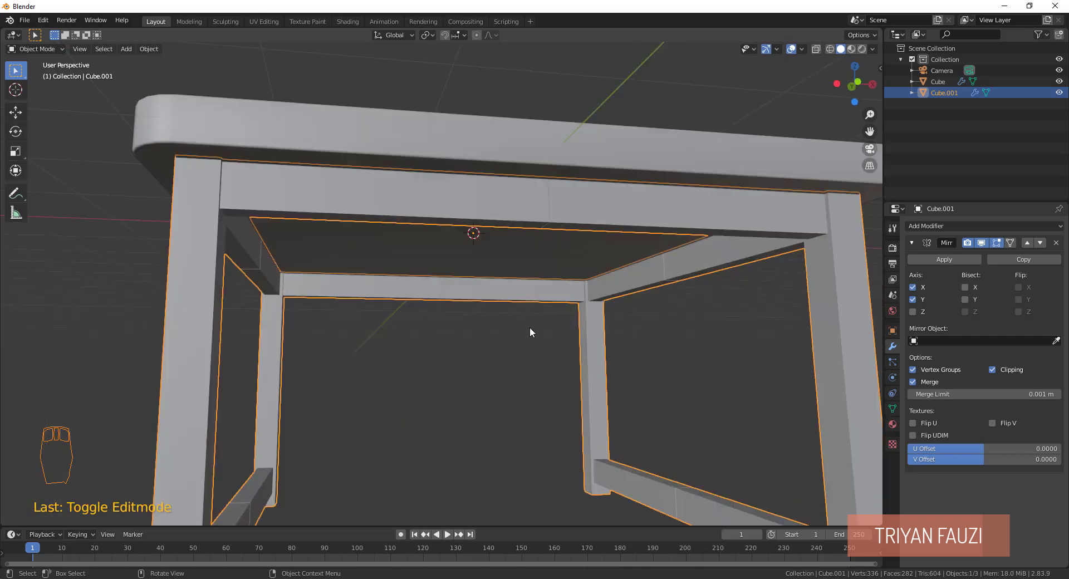
key("Tab")
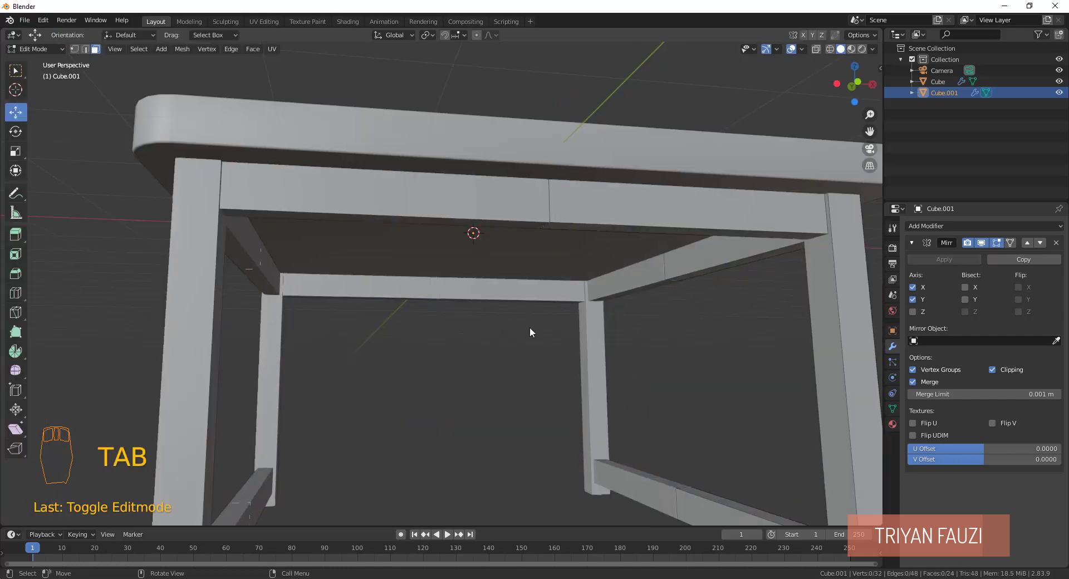
left_click(982, 244)
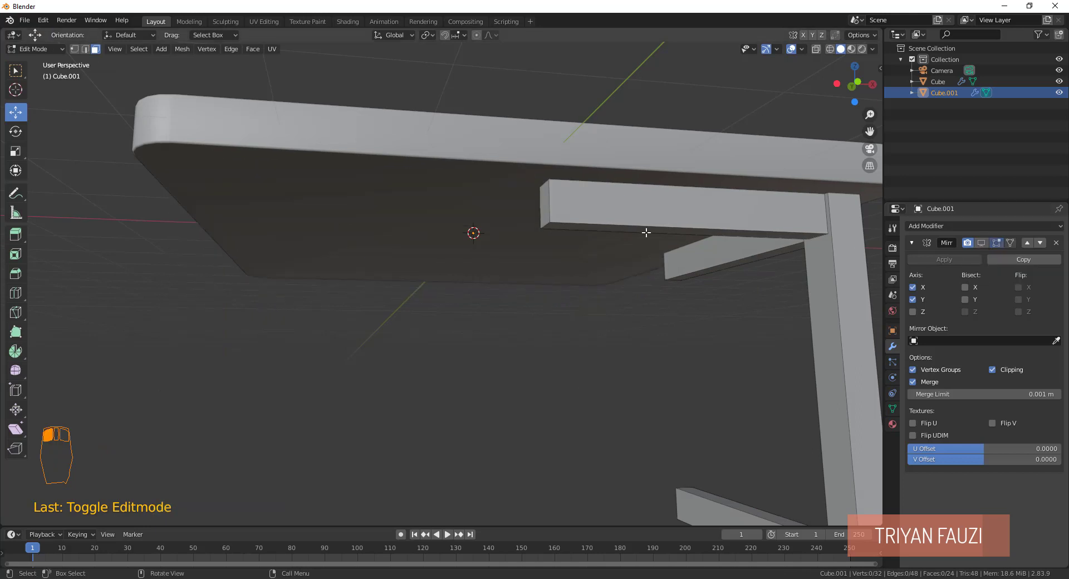
left_click(545, 204)
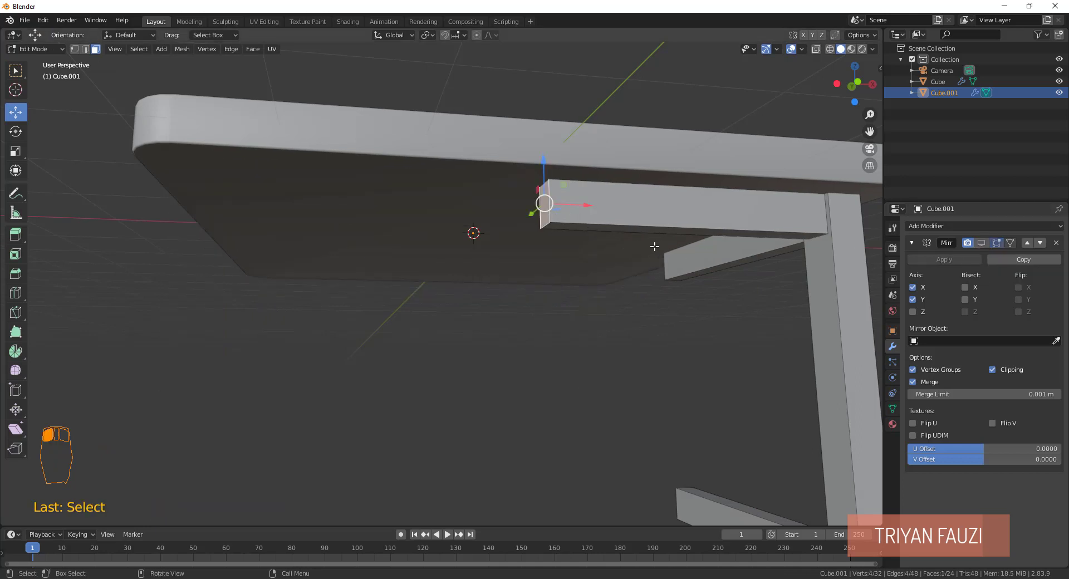
left_click(980, 243)
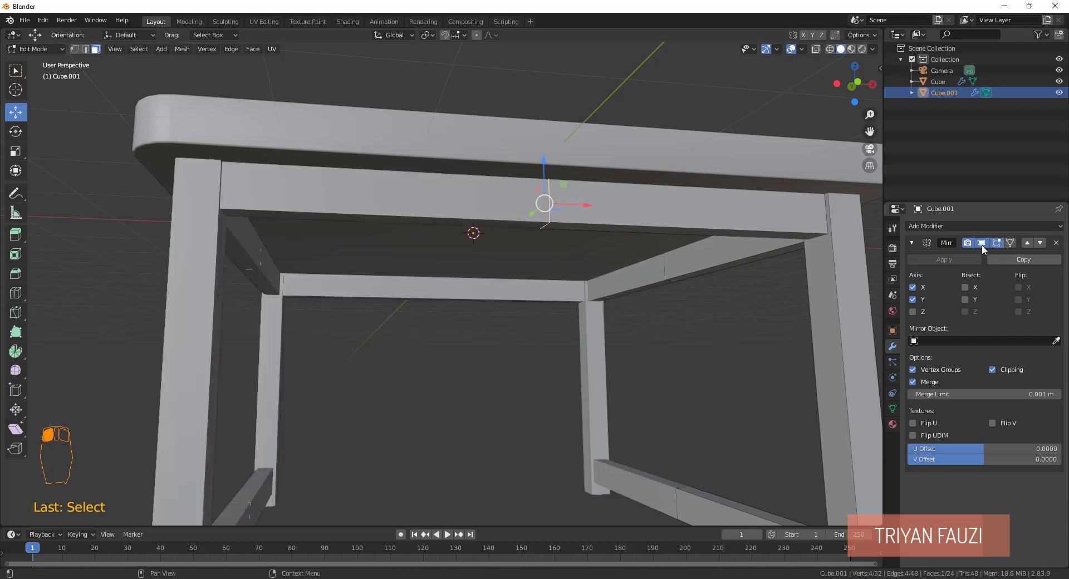
middle_click_drag(640, 245, 601, 250)
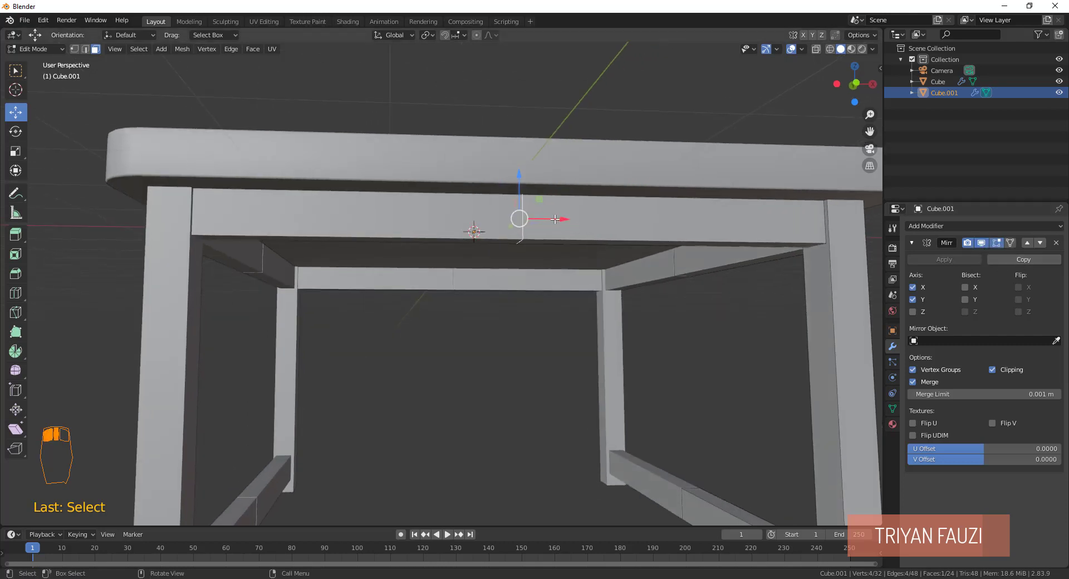
left_click_drag(564, 219, 474, 231)
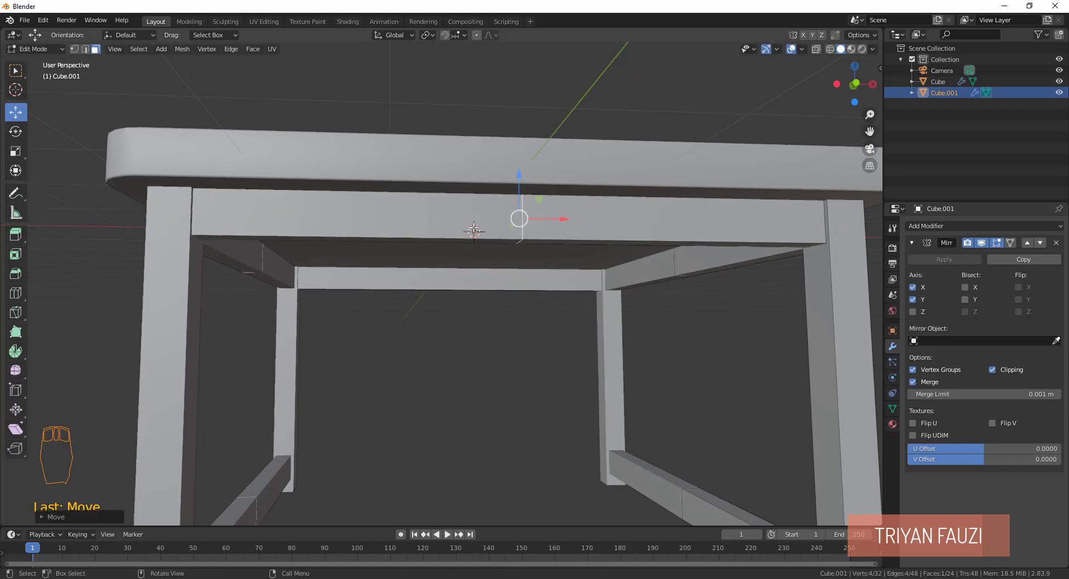
key("Tab")
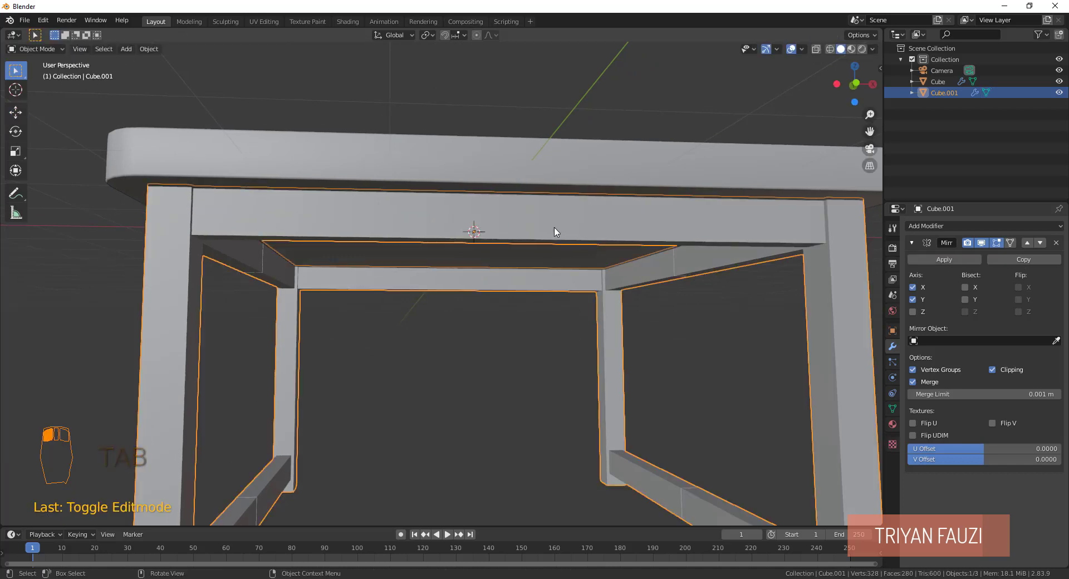
Select the inner end face of the upper rail running along Y and move it along Y until both mirrored halves merge.
middle_click_drag(706, 259, 749, 263)
key("Tab")
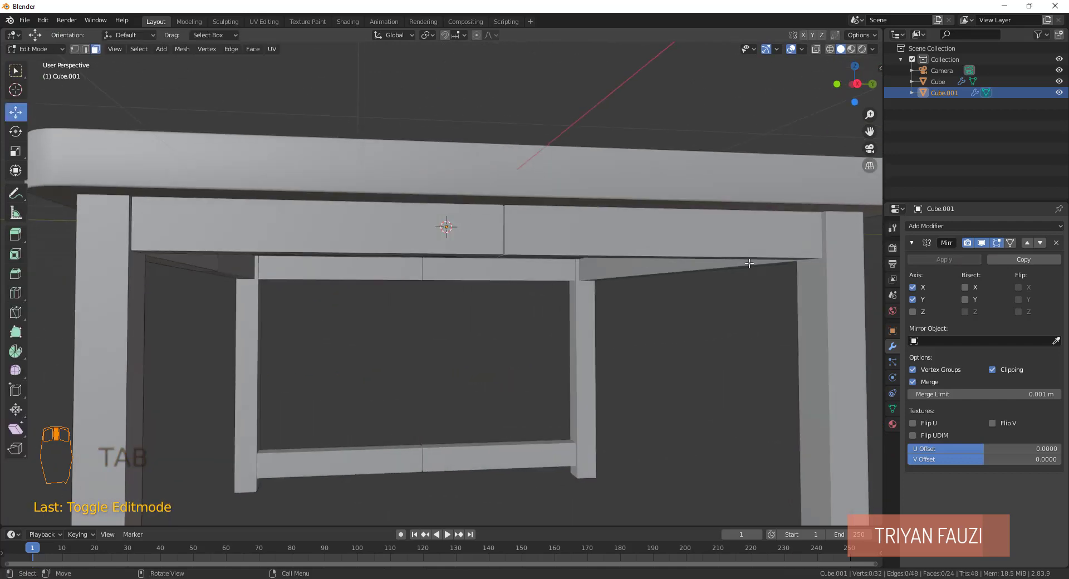
left_click(981, 242)
middle_click_drag(634, 240, 516, 226)
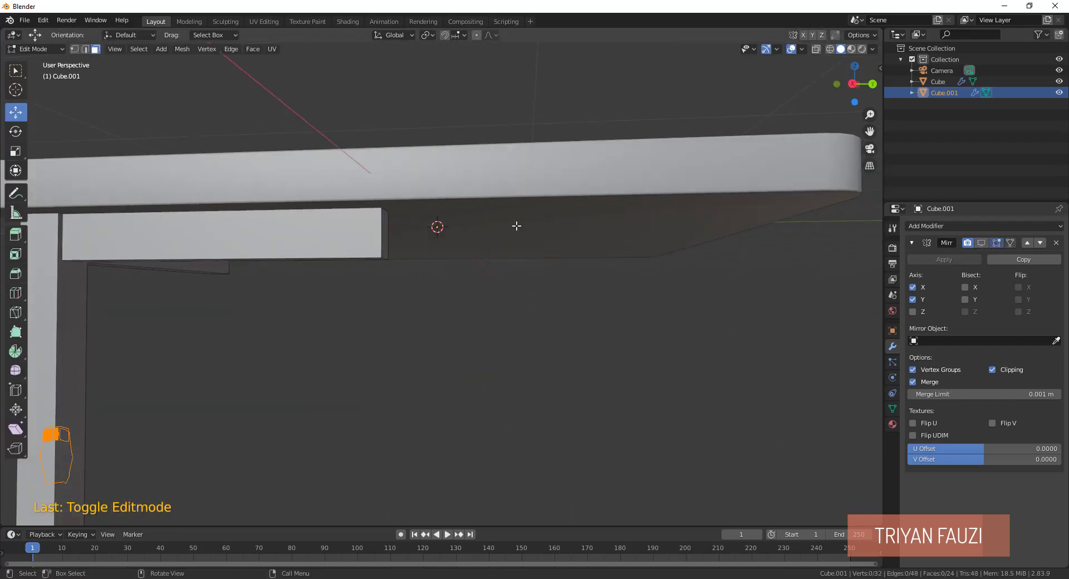
left_click(386, 236)
left_click(982, 243)
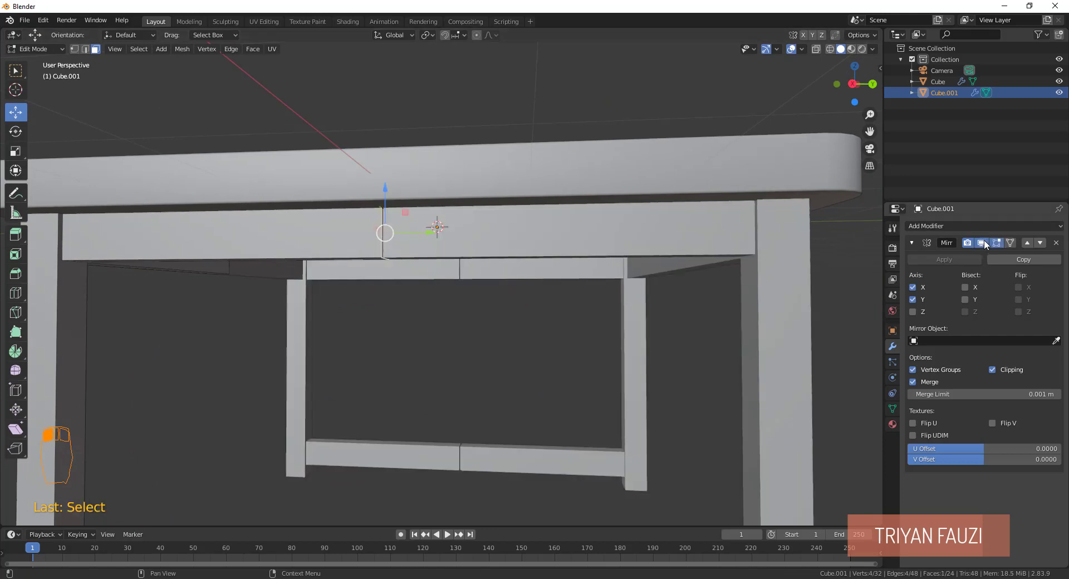
scroll(612, 250, "down", 3)
middle_click_drag(612, 250, 625, 239)
scroll(631, 242, "up", 4)
left_click_drag(559, 224, 579, 248)
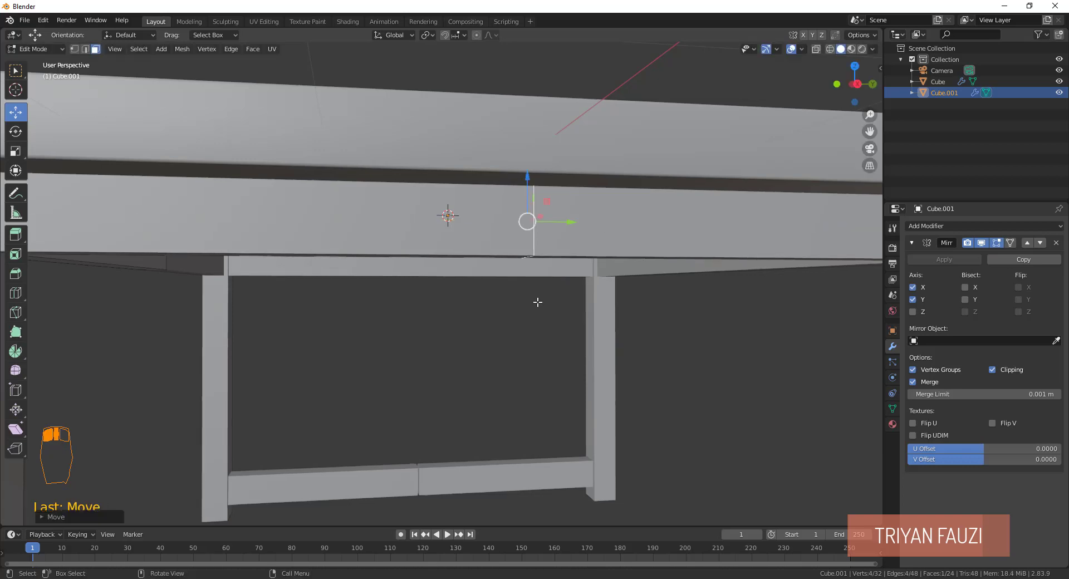
scroll(537, 301, "down", 3)
key("Tab")
scroll(499, 418, "up", 1)
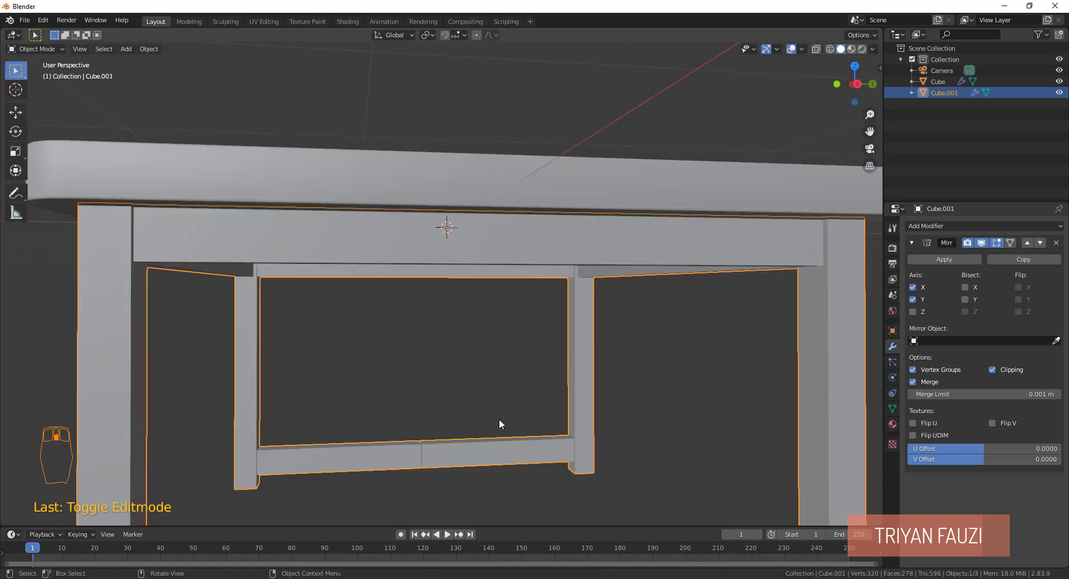
Close the centre seam of the lower rail by moving its inner end face along Y onto the mirror plane, and return to Object Mode.
middle_click_drag(499, 419, 494, 250)
key("Tab")
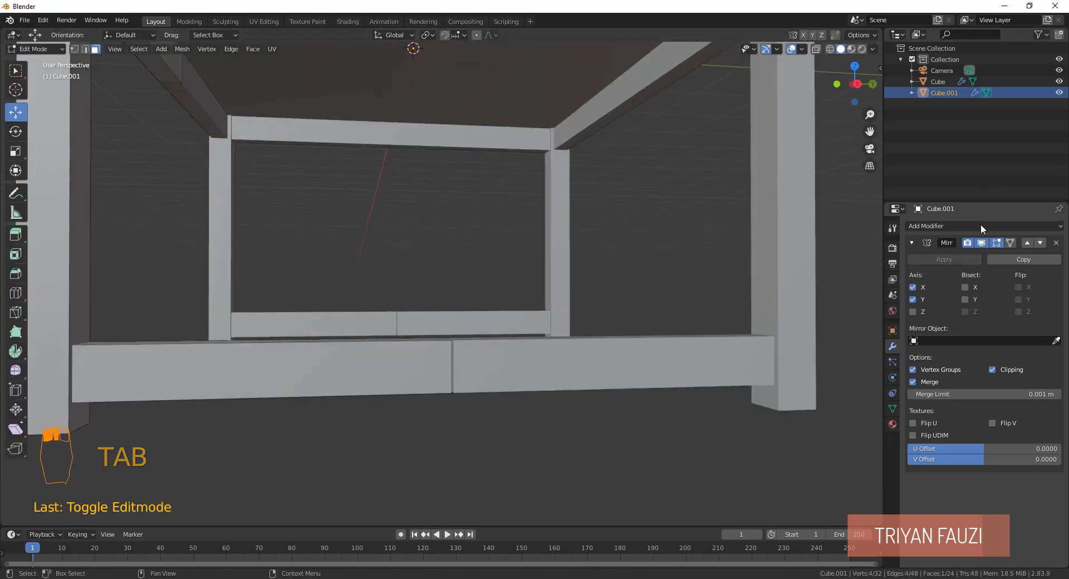
left_click(981, 243)
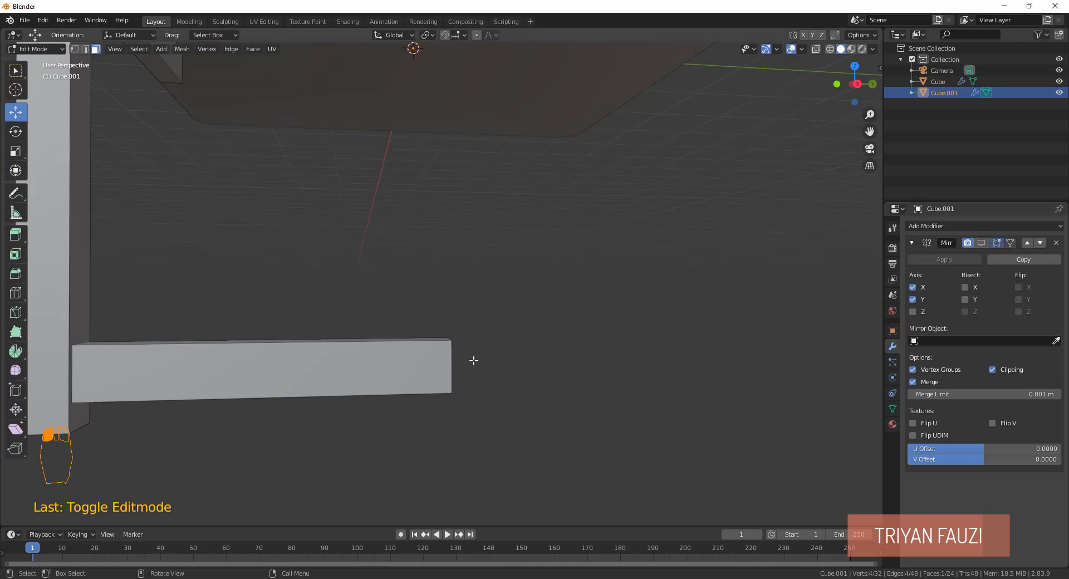
middle_click_drag(474, 361, 393, 365)
left_click(328, 367)
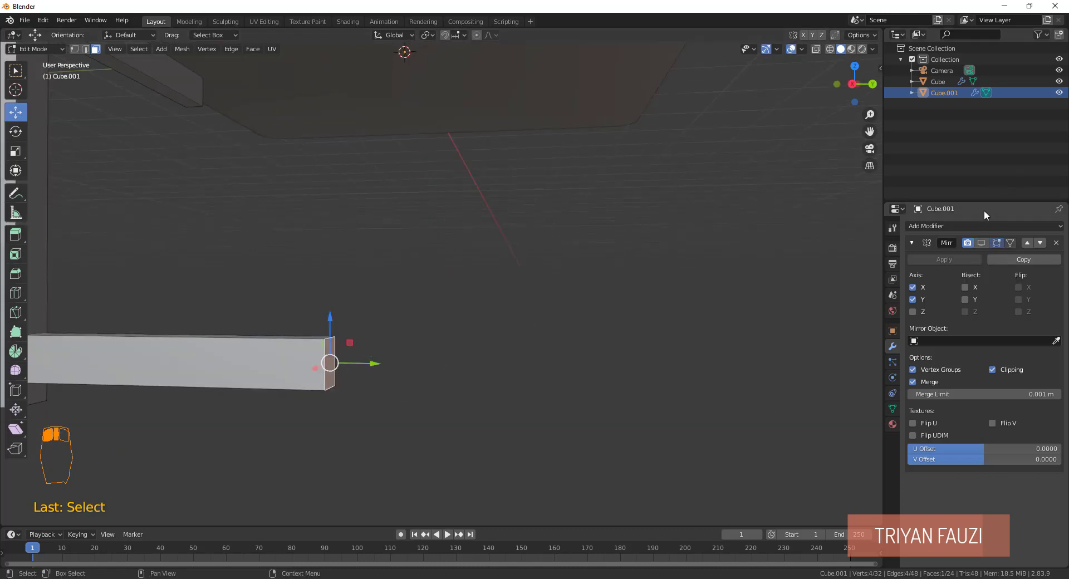
left_click(981, 243)
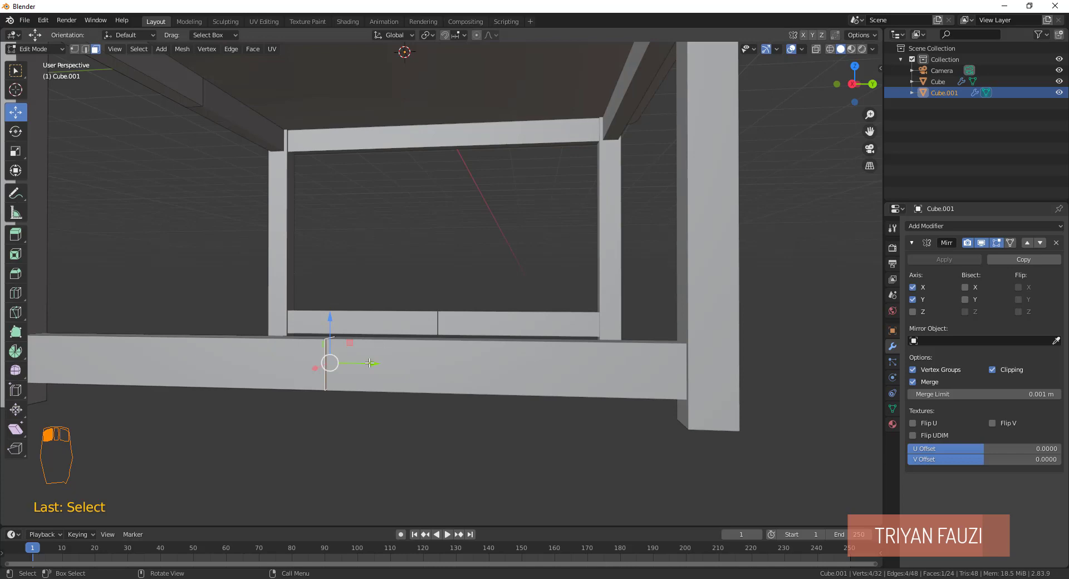
scroll(420, 424, "down", 6)
key("Tab")
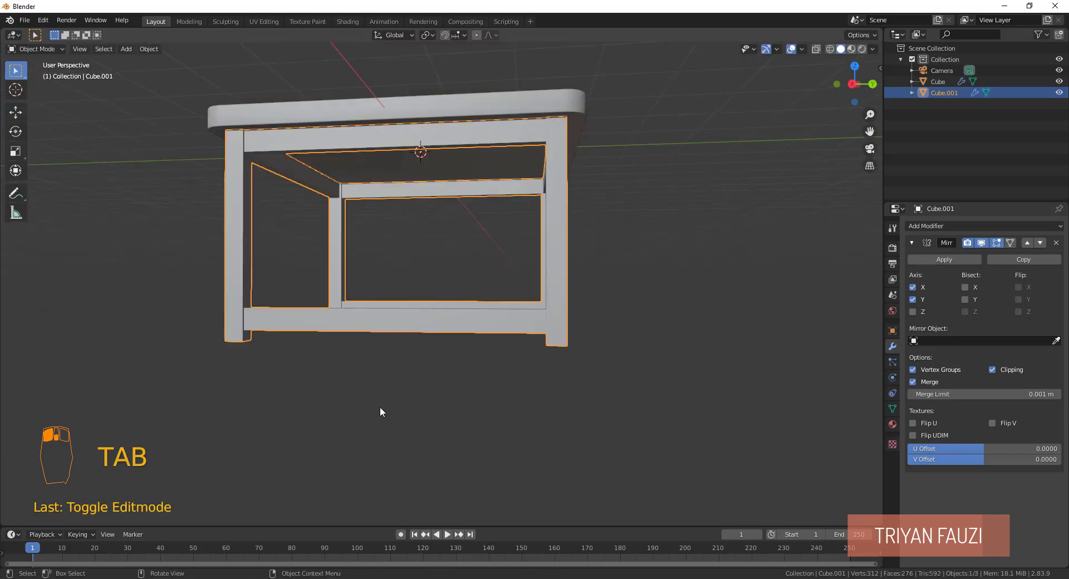
Check the cross rail in the reference picture meja_result.png and duplicate the lower rail's top face in place in Edit Mode.
middle_click_drag(381, 412, 530, 419)
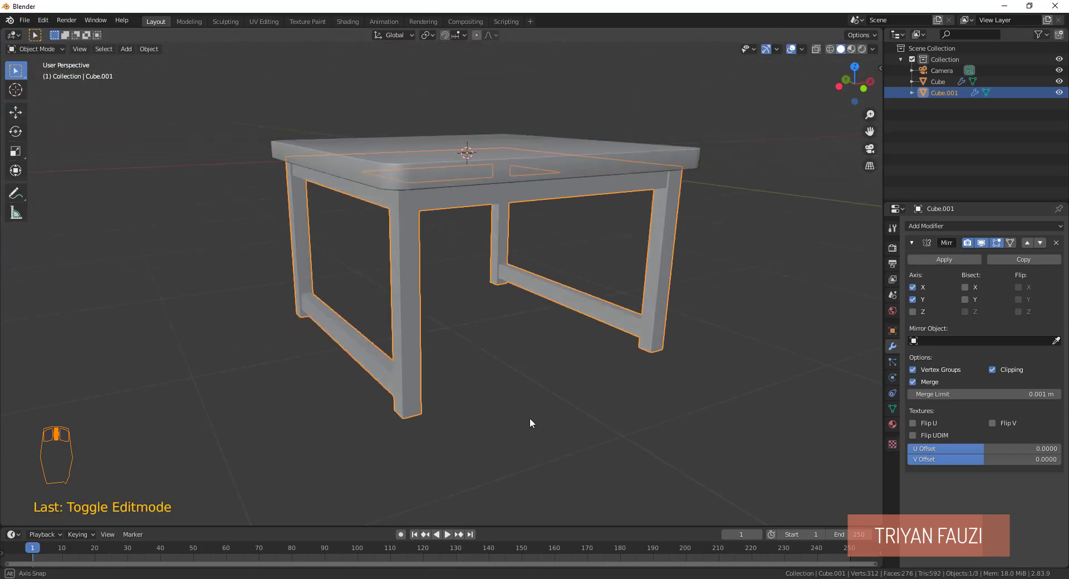
key("alt+Tab")
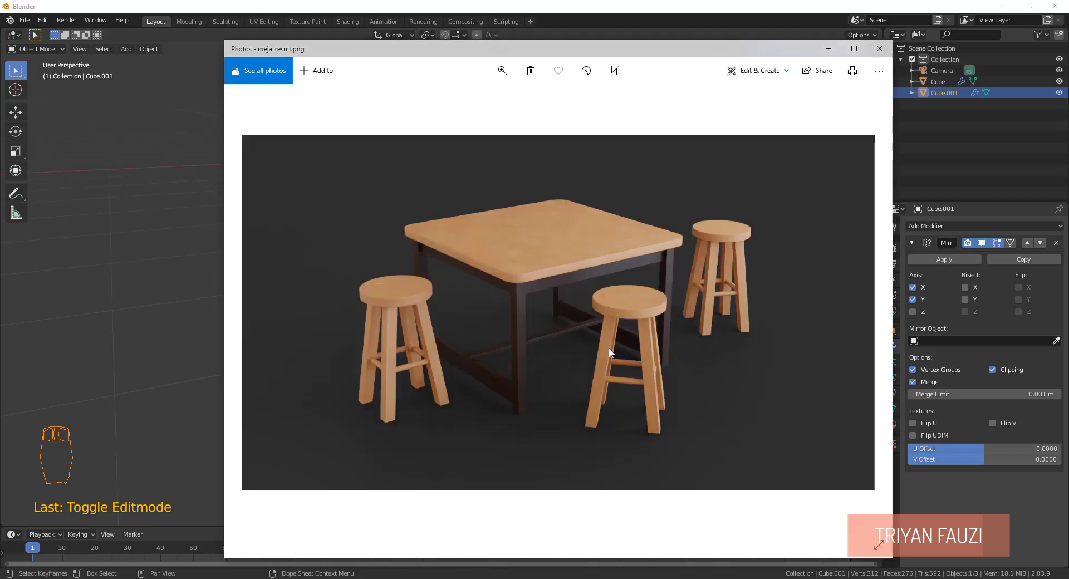
left_click(828, 49)
middle_click_drag(567, 200, 636, 350)
key("Tab")
scroll(640, 350, "up", 4)
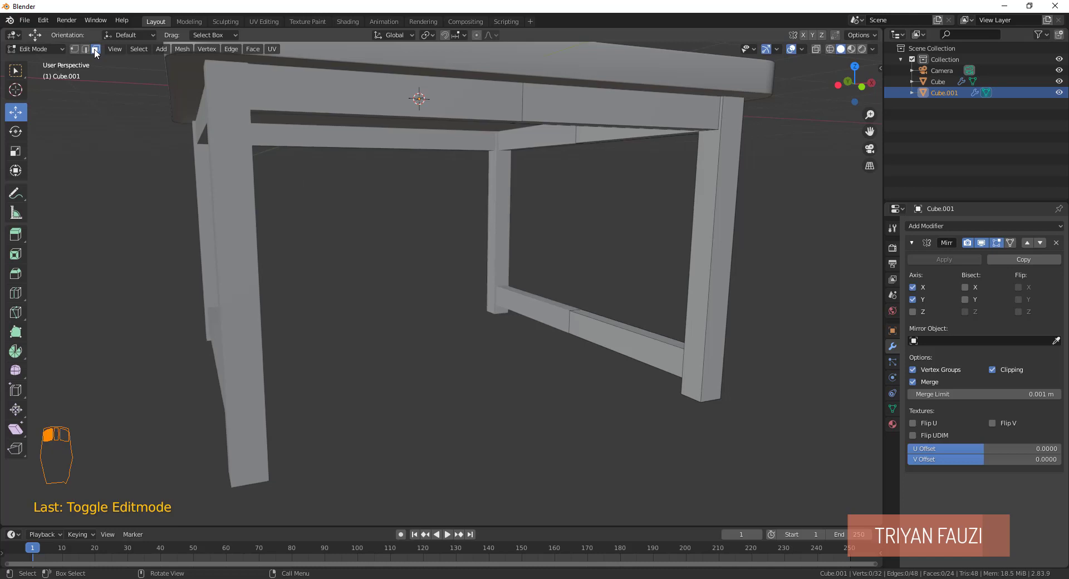
left_click(616, 326)
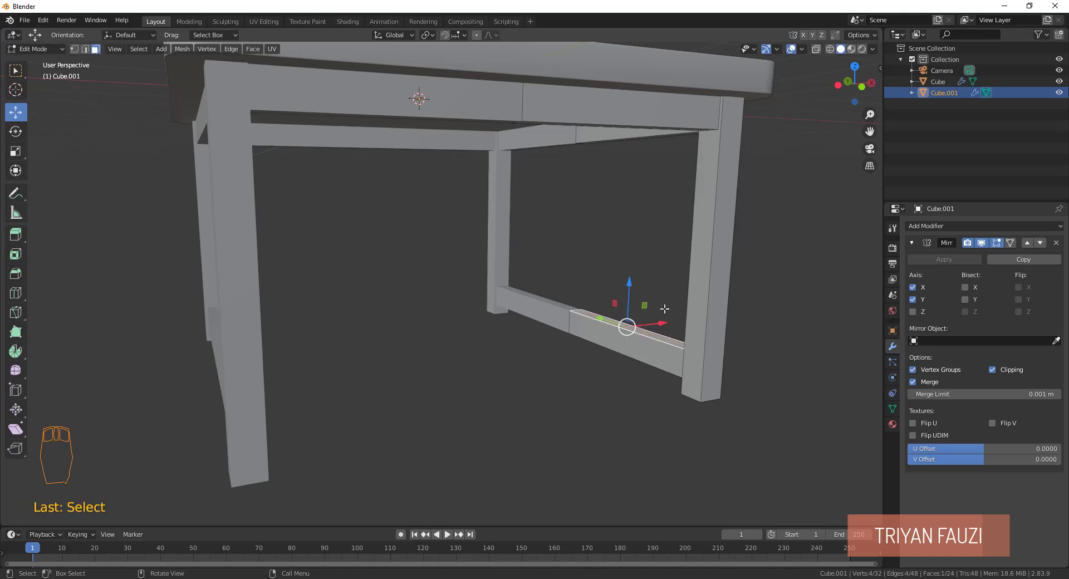
key("shift+d")
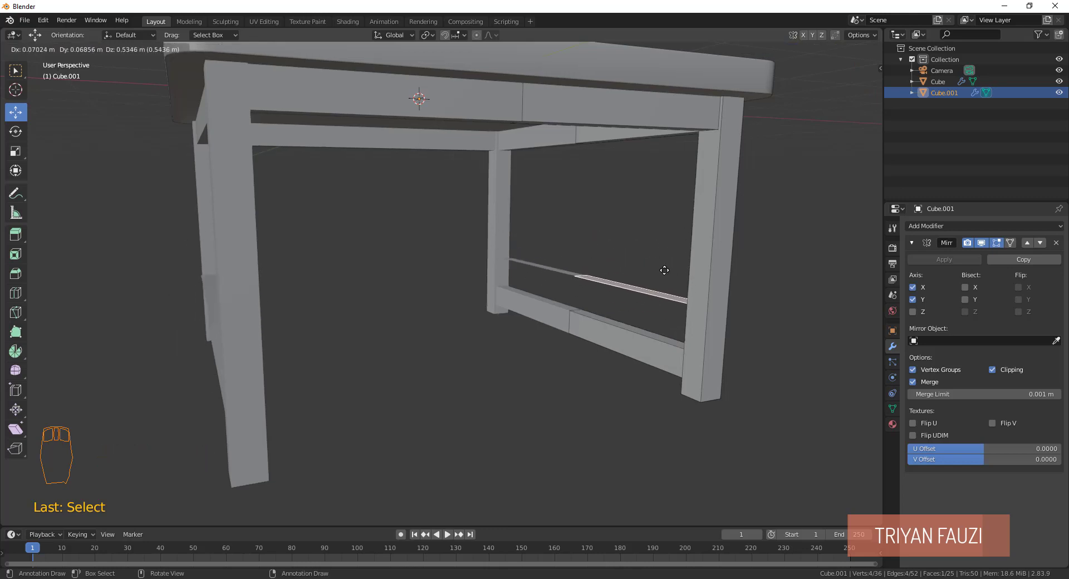
right_click(664, 270)
middle_click_drag(626, 332, 636, 337)
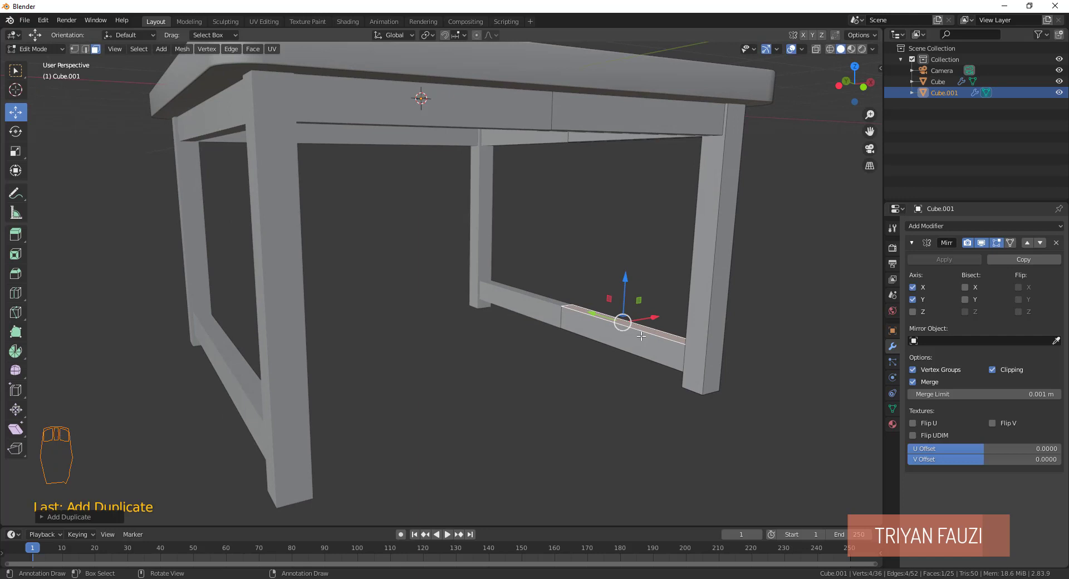
middle_click_drag(641, 336, 645, 339)
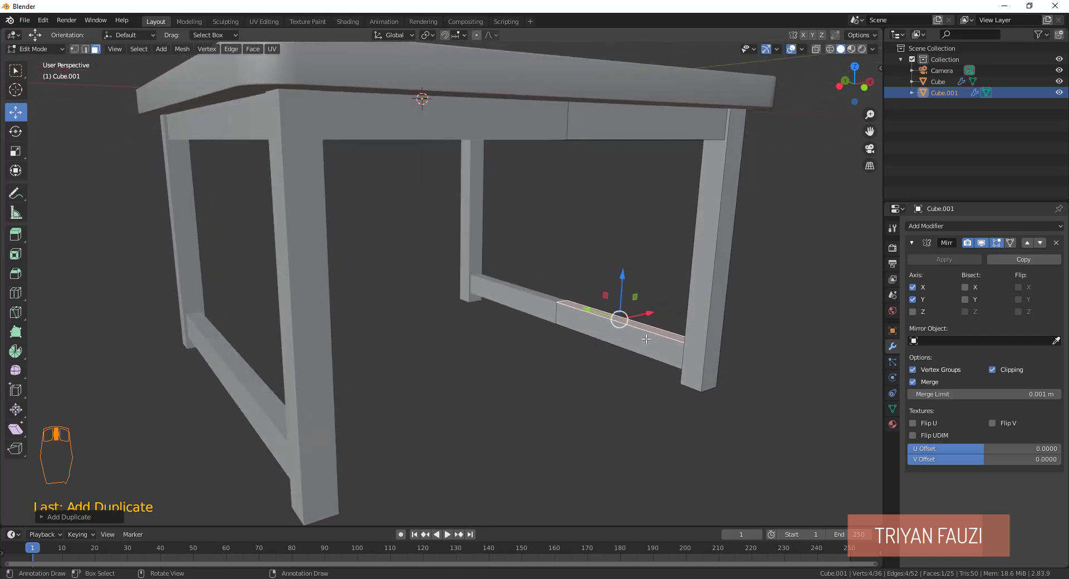
Scale the duplicated face along Y to a short patch at the rail's middle and extrude it slightly upward into a thin block.
key("s")
key("y")
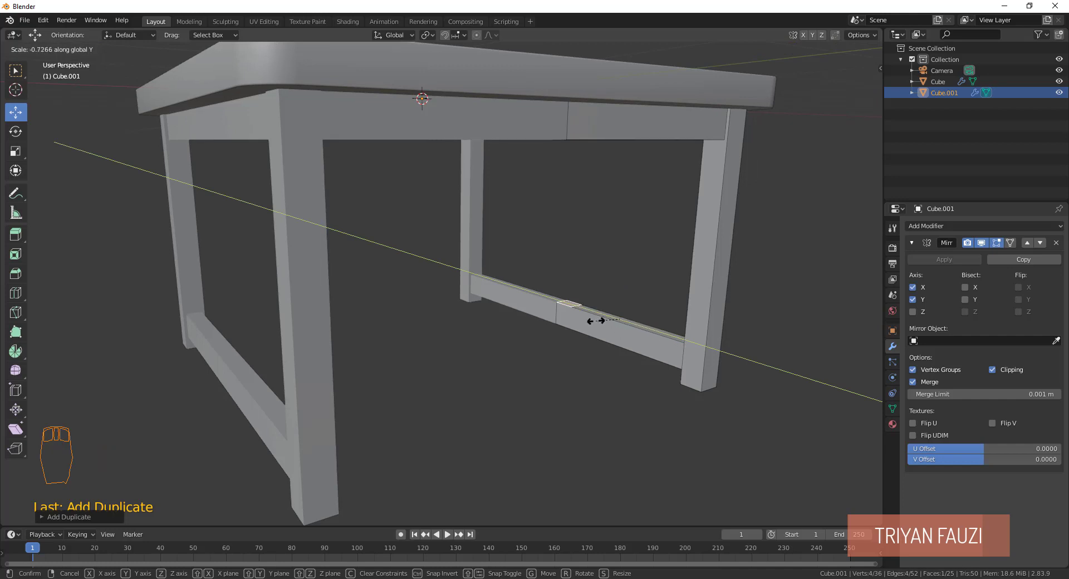
left_click(599, 319)
middle_click_drag(598, 319, 571, 317)
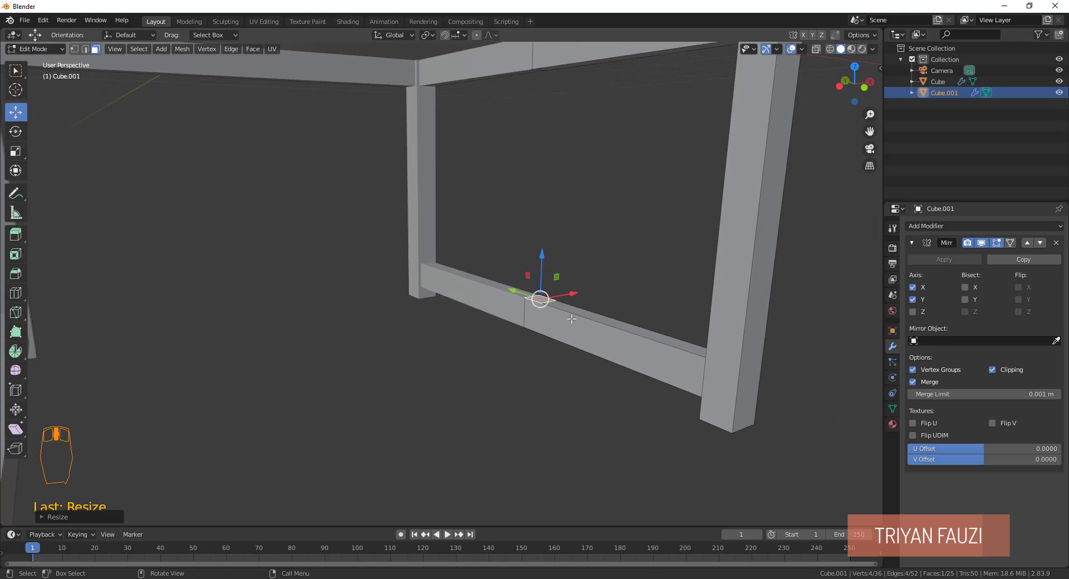
key("e")
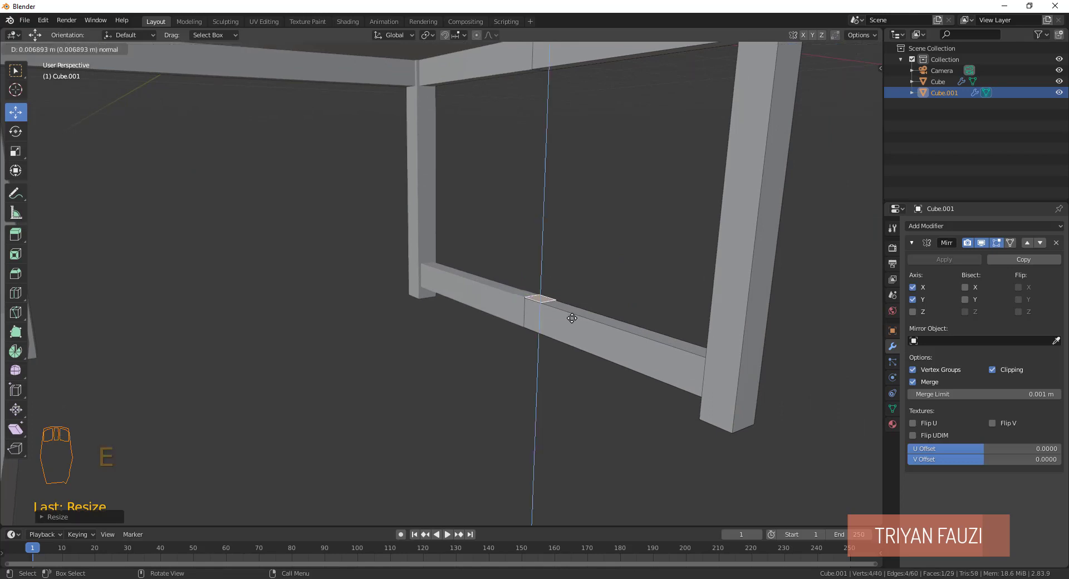
left_click(572, 312)
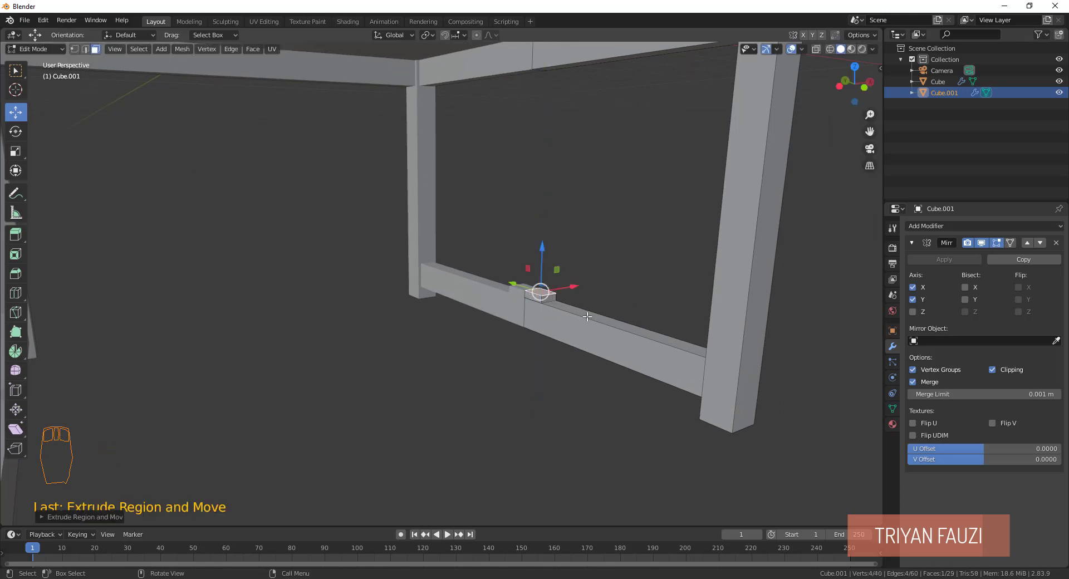
middle_click_drag(587, 316, 582, 312)
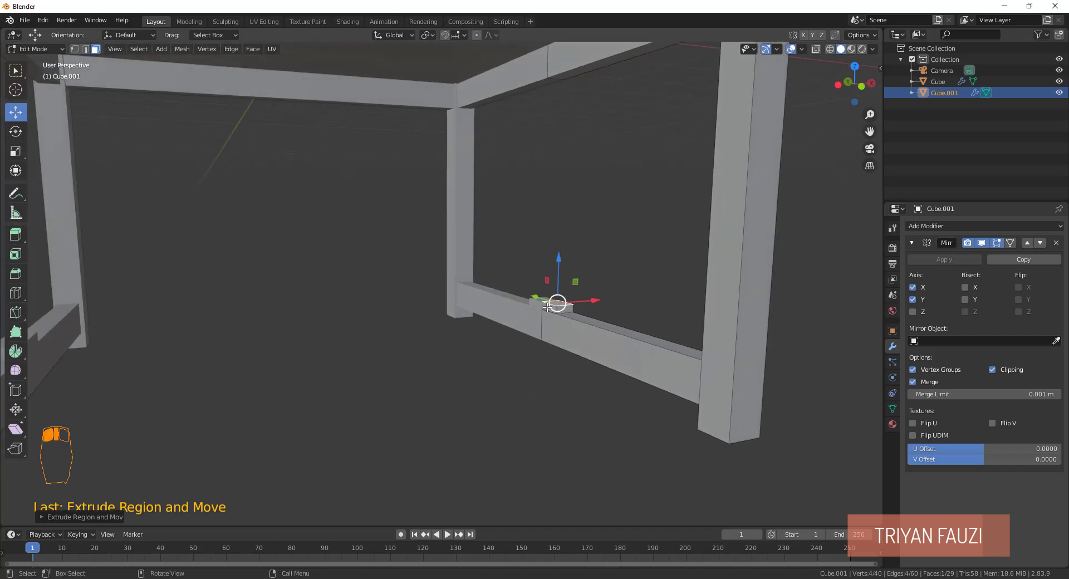
In front view, move the thin block's inner side face along X to the table's centre to form the cross rail, and return to Object Mode.
left_click(560, 307)
mouse_move(549, 307)
middle_mouse_down()
mouse_move(537, 321)
mouse_move(572, 315)
mouse_move(563, 310)
middle_mouse_up()
key("KP_1")
key("KP_1")
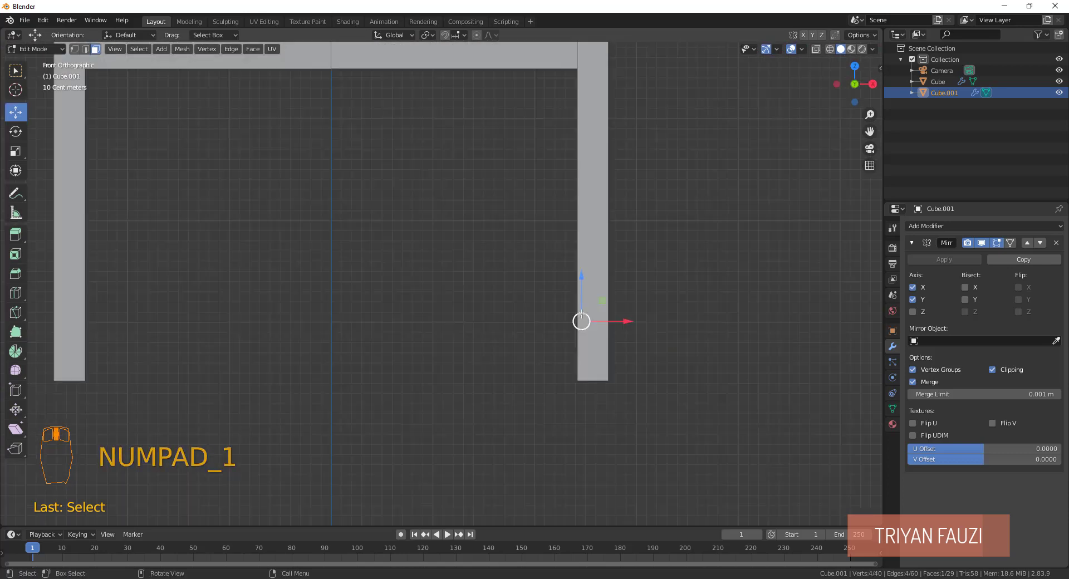
left_click_drag(581, 318, 357, 292)
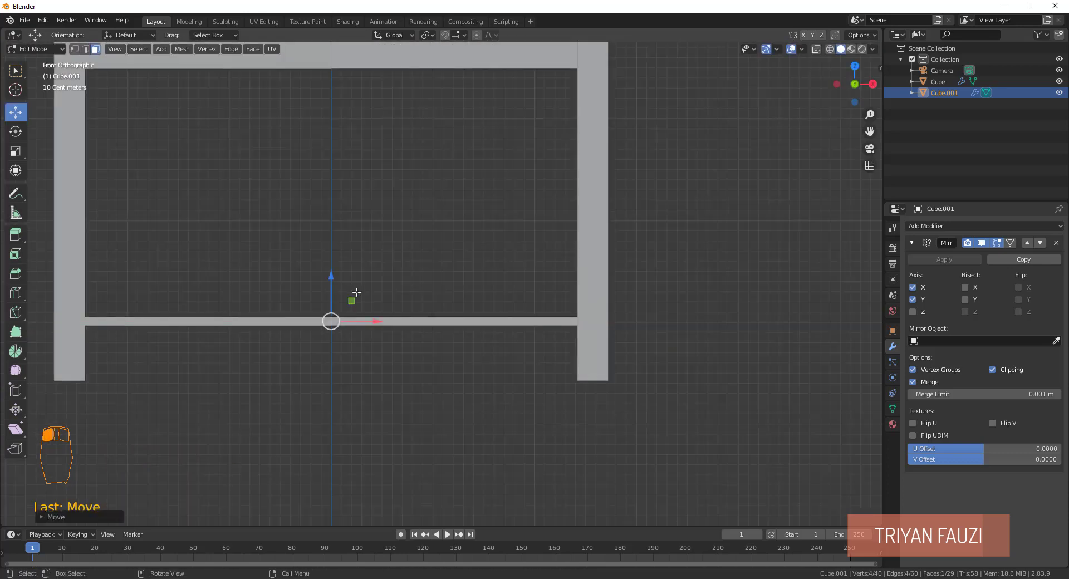
middle_click_drag(356, 292, 378, 308)
scroll(376, 345, "up", 1)
left_click(373, 382)
key("Tab")
scroll(379, 384, "down", 3)
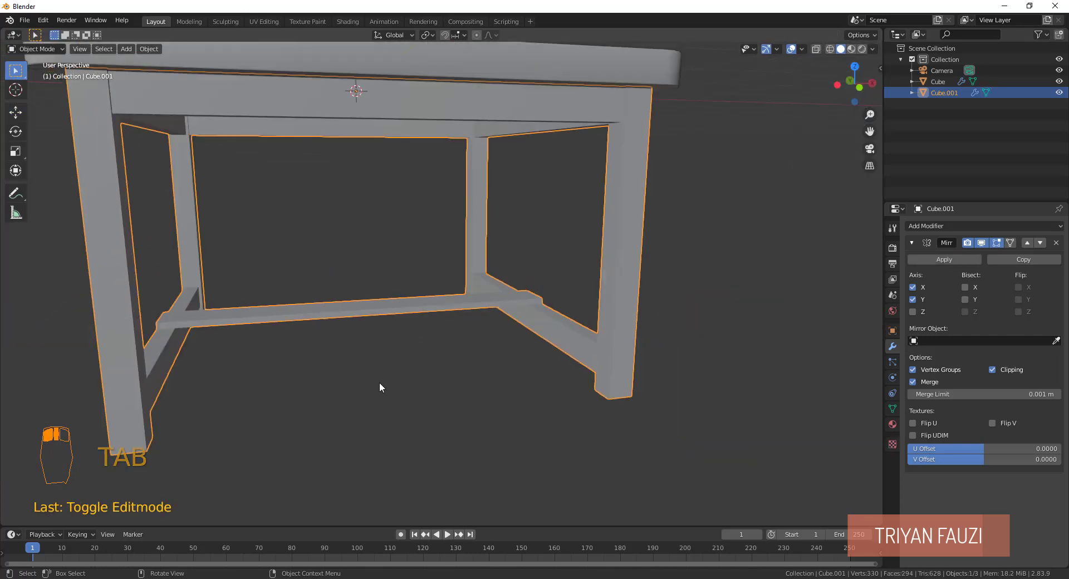
middle_click_drag(380, 383, 430, 378)
scroll(432, 377, "down", 2)
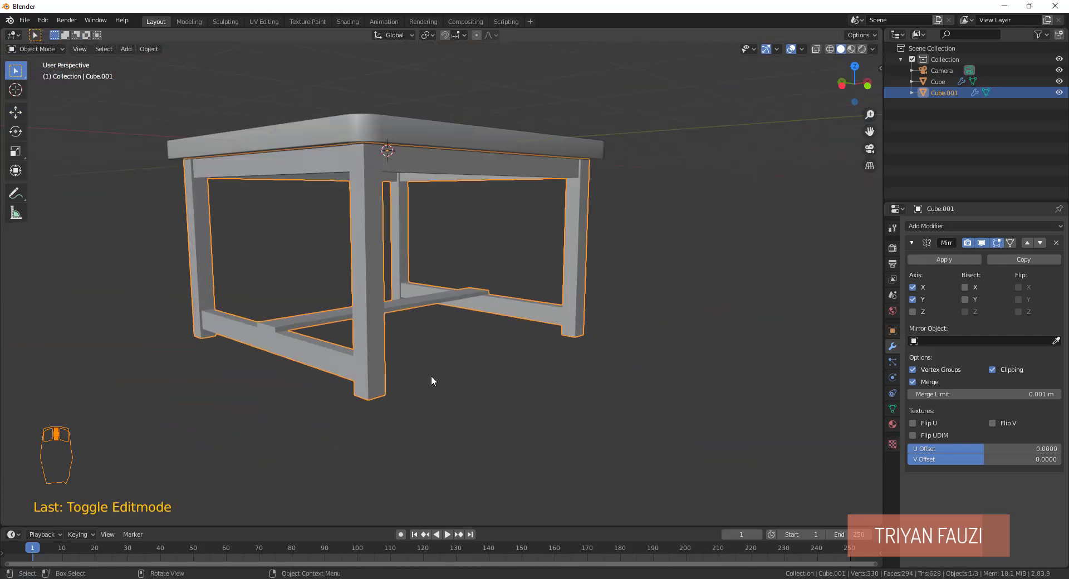
middle_click_drag(525, 339, 544, 362)
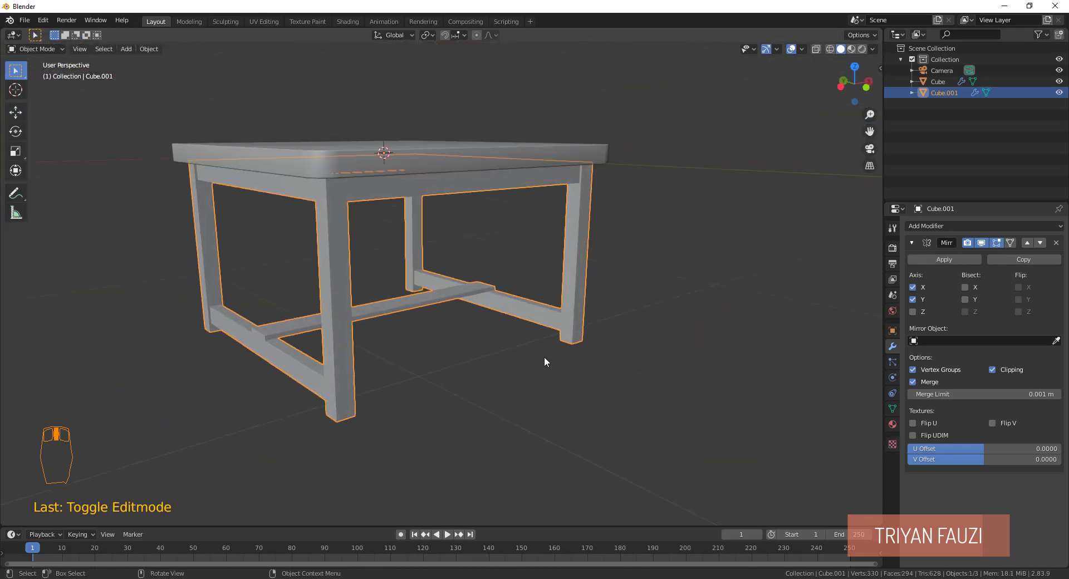
In Edit Mode on the leg frame, box-select the long edges of the leg and lower rail in edge select mode.
scroll(566, 348, "up", 5)
scroll(616, 329, "down", 4)
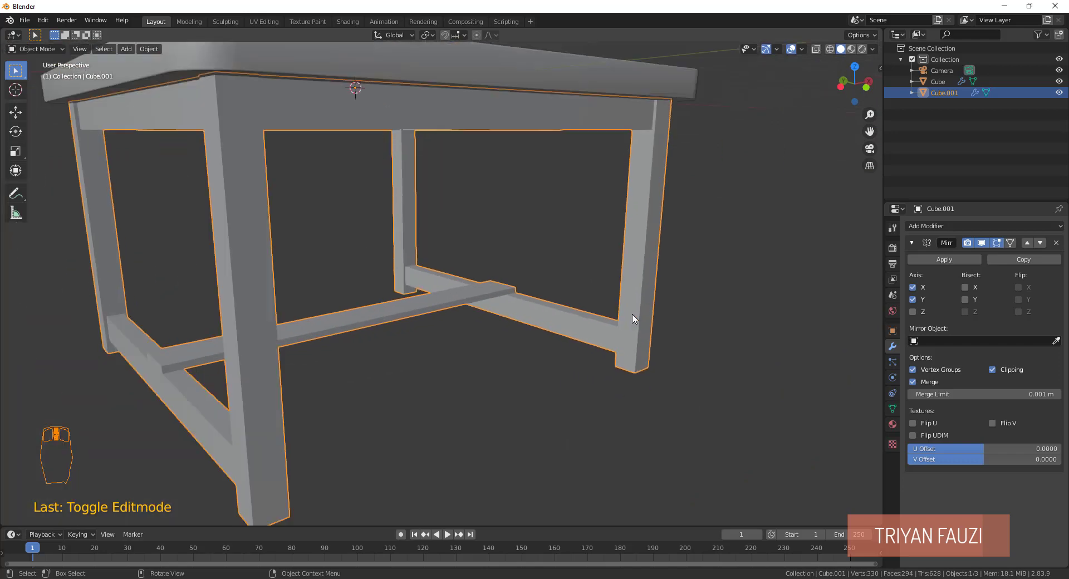
scroll(639, 300, "up", 5)
middle_click_drag(732, 315, 643, 321, "shift")
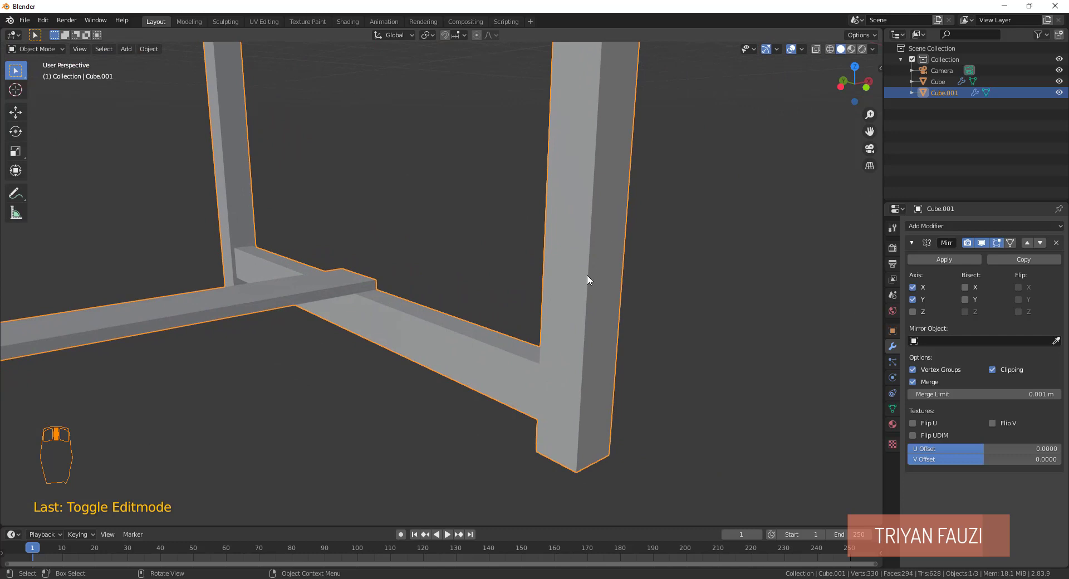
key("Tab")
scroll(484, 279, "down", 5)
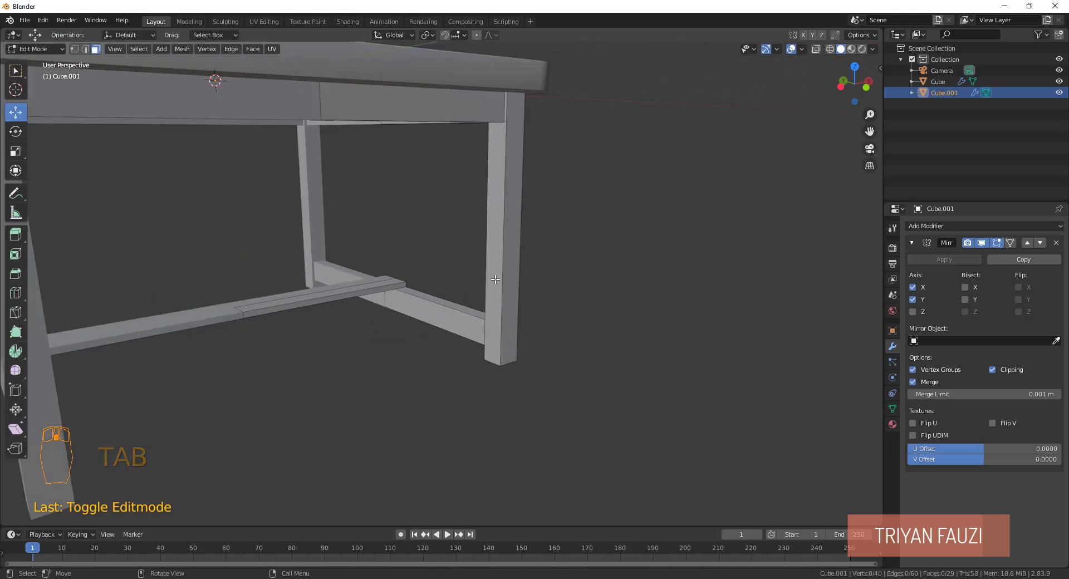
middle_click_drag(496, 279, 493, 273)
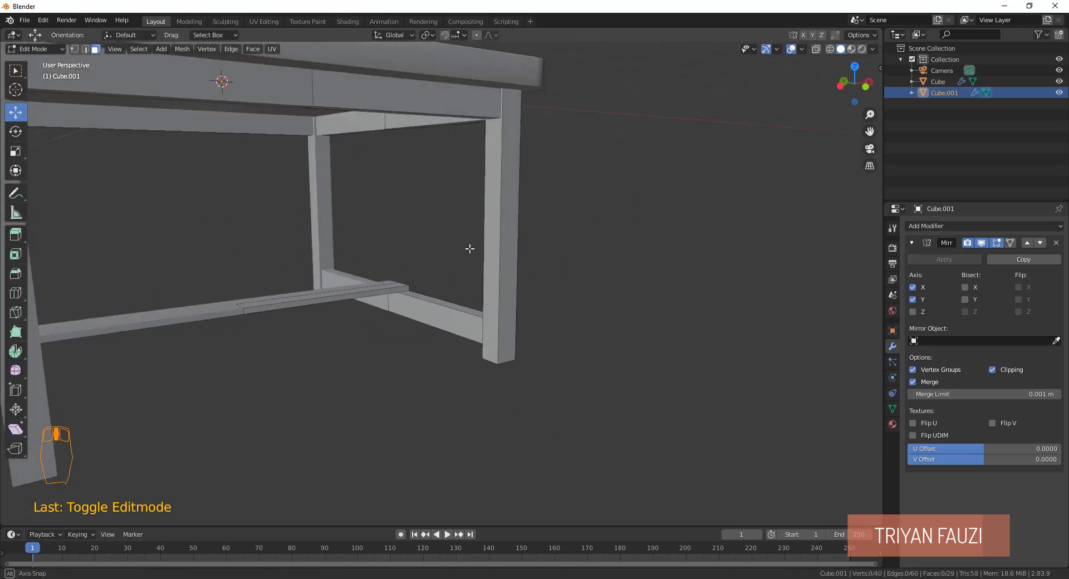
left_click(86, 50)
left_click_drag(403, 181, 618, 234)
left_click_drag(443, 266, 418, 329)
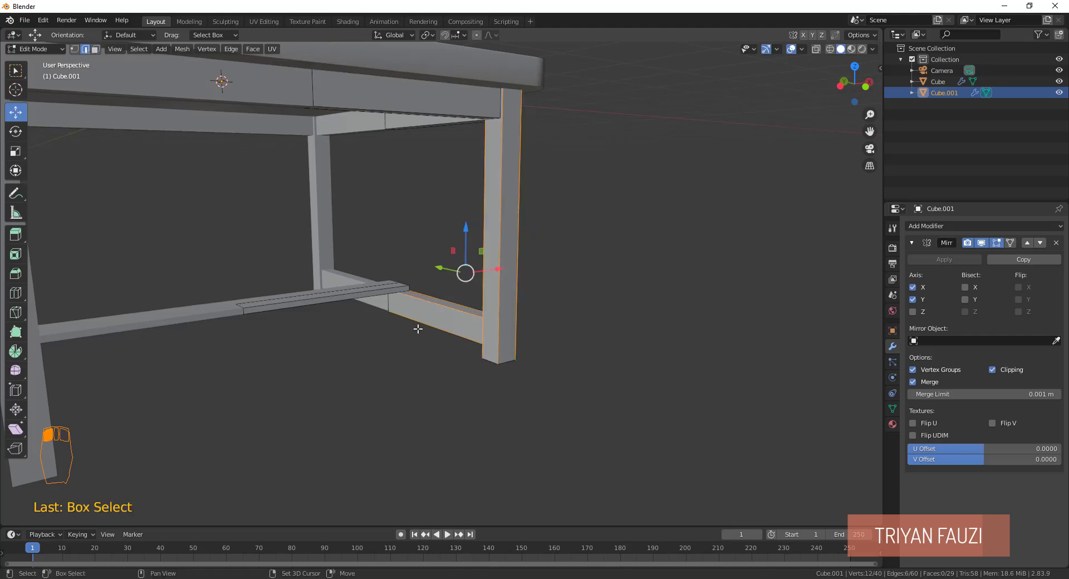
Add the cross rail's long edges and the lower rail's remaining edges to the selection, deselecting the unwanted cross rail edge.
left_click_drag(272, 285, 287, 338, "shift")
middle_click_drag(287, 337, 423, 336)
left_click_drag(320, 229, 385, 248)
middle_click_drag(461, 198, 489, 295)
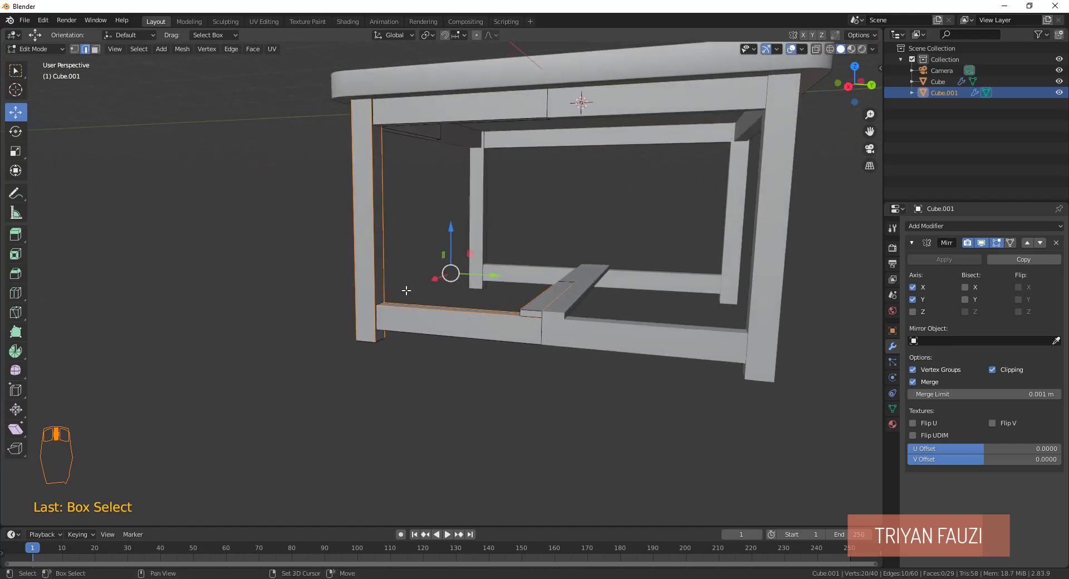
left_click_drag(406, 290, 423, 382, "shift")
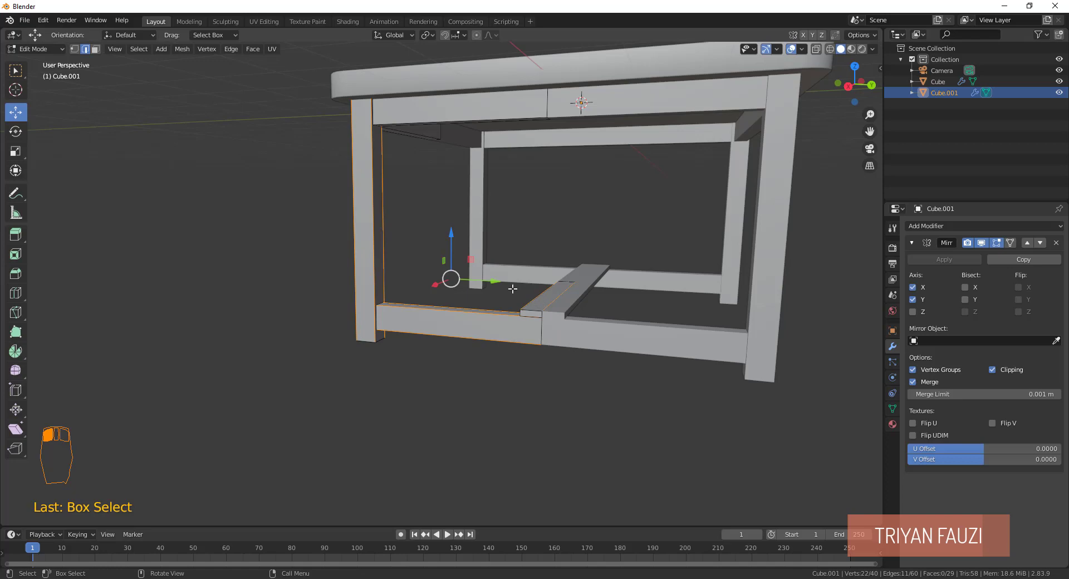
middle_click_drag(512, 288, 614, 231)
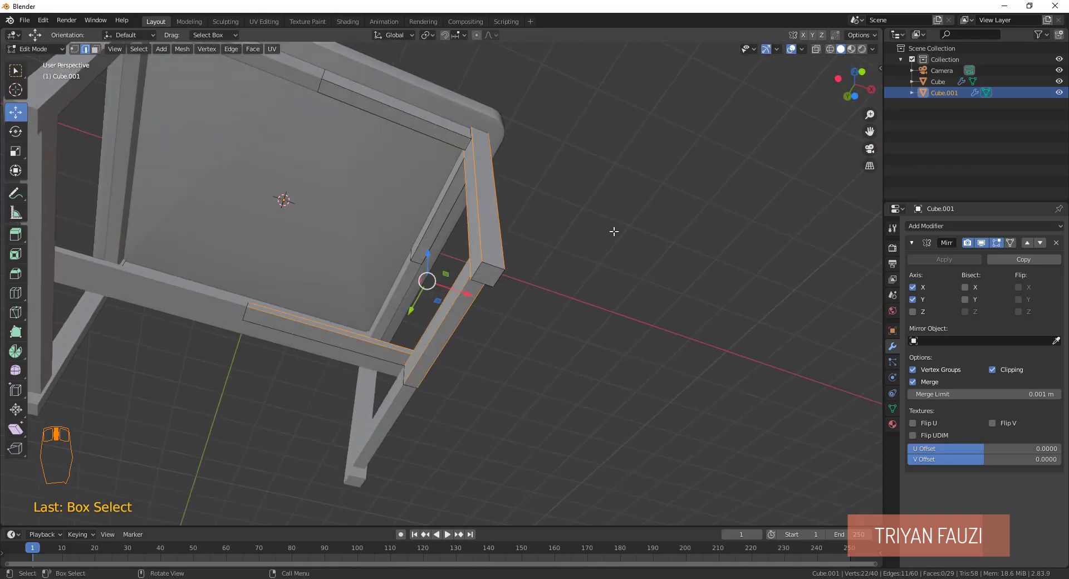
middle_click_drag(362, 305, 368, 380)
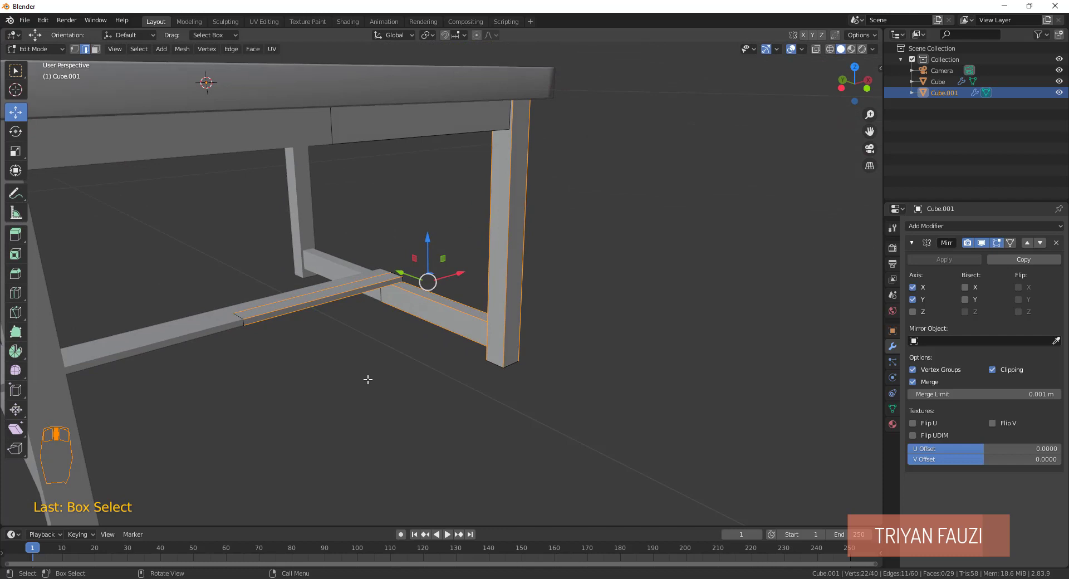
left_click(290, 299, "shift")
middle_click_drag(290, 299, 328, 304)
scroll(421, 308, "up", 3)
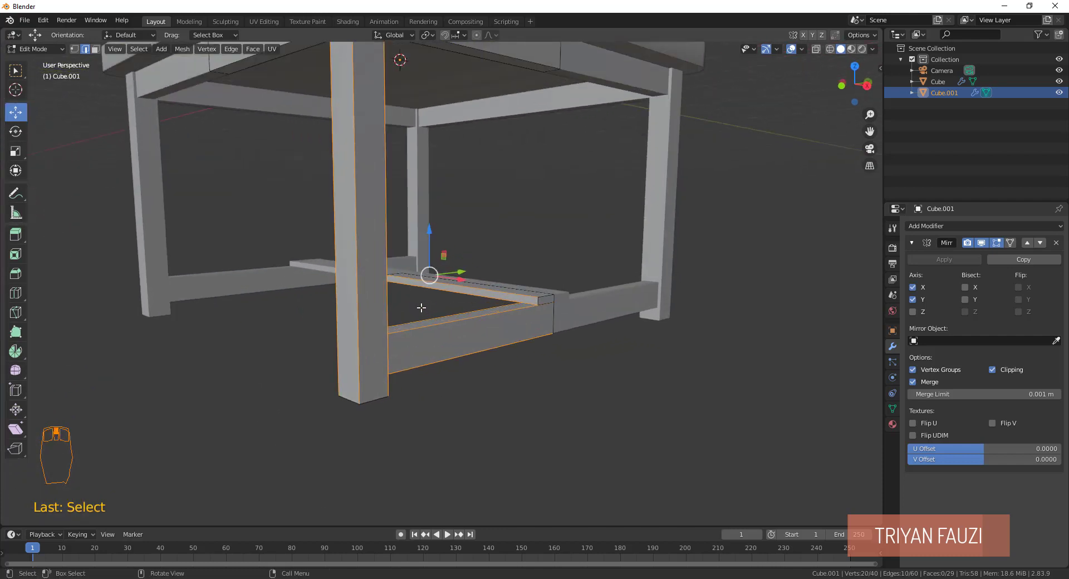
Extend the edge selection with the bottom edges of one upper rail beneath the tabletop.
middle_click_drag(486, 140, 417, 188)
left_click_drag(418, 187, 446, 167, "shift")
middle_click_drag(447, 167, 399, 323)
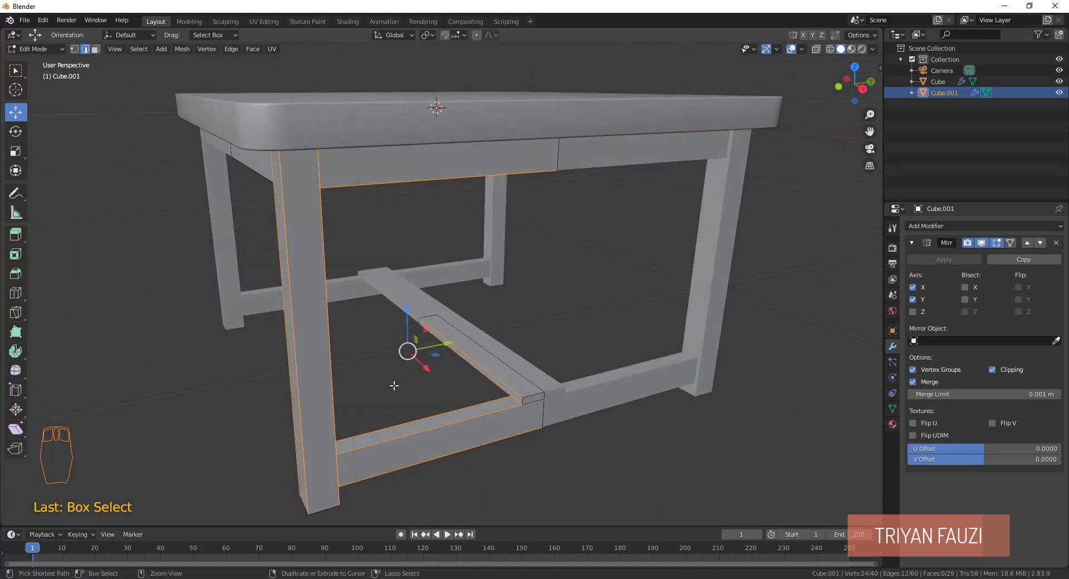
key("ctrl+b")
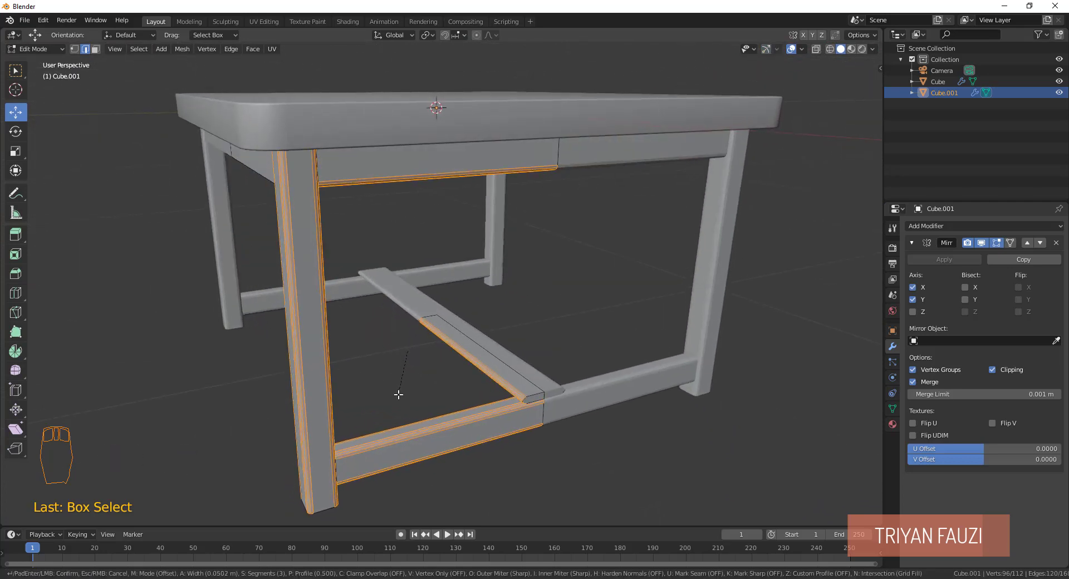
left_click(398, 391)
middle_click_drag(398, 391, 469, 186)
key("ctrl+z")
Add the other upper rail's bottom edges, bevel all selected edges about 0.03 m with 3 segments, and return to Object Mode.
left_click_drag(446, 148, 470, 177, "shift")
middle_click_drag(471, 177, 515, 172)
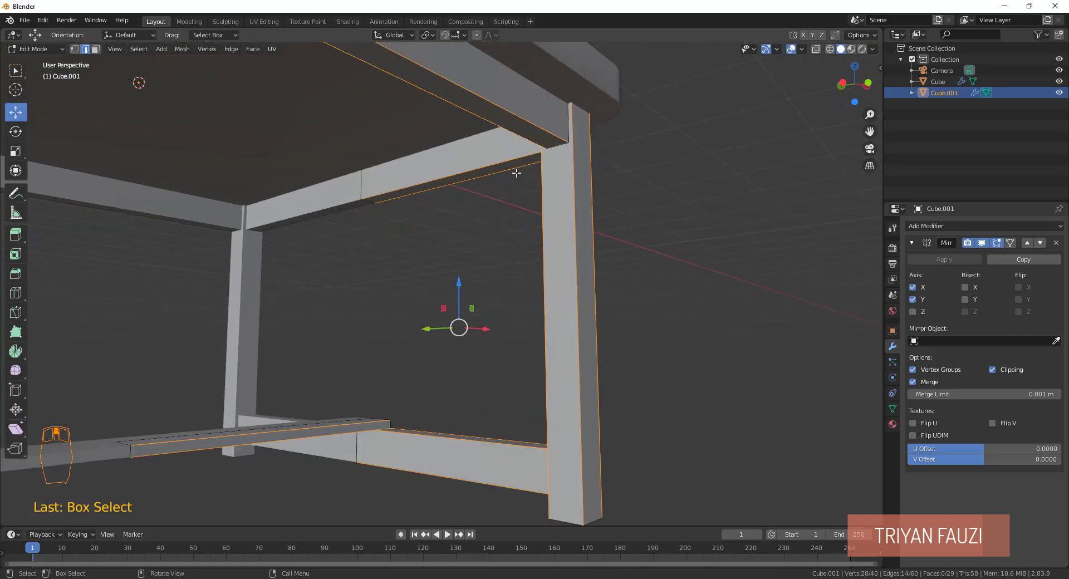
key("ctrl+b")
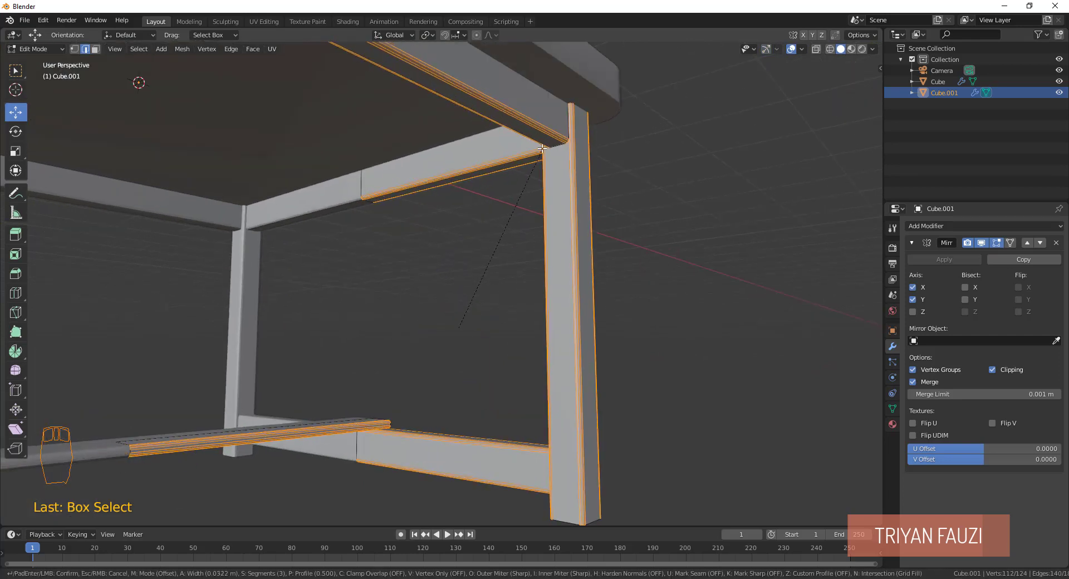
left_click(540, 149)
scroll(578, 155, "down", 5)
middle_click_drag(577, 156, 591, 195)
key("Tab")
left_click(541, 266)
scroll(620, 274, "up", 5)
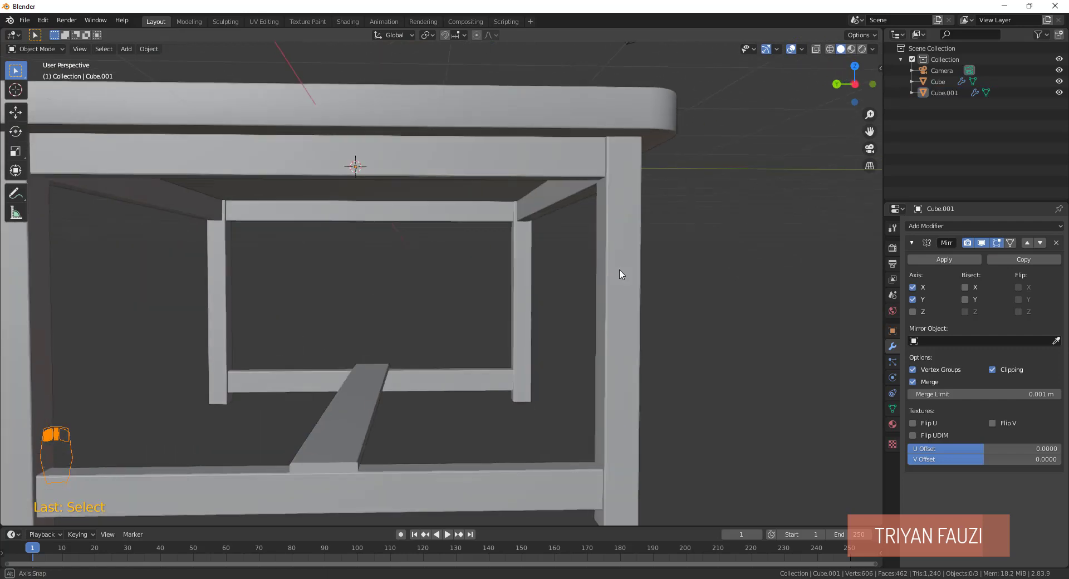
scroll(579, 275, "down", 5)
middle_click_drag(464, 321, 672, 205)
Activate the Move tool and rename the tabletop object to mejaatas.
key("KP_1")
key("shift+space")
key("g")
left_click(939, 82)
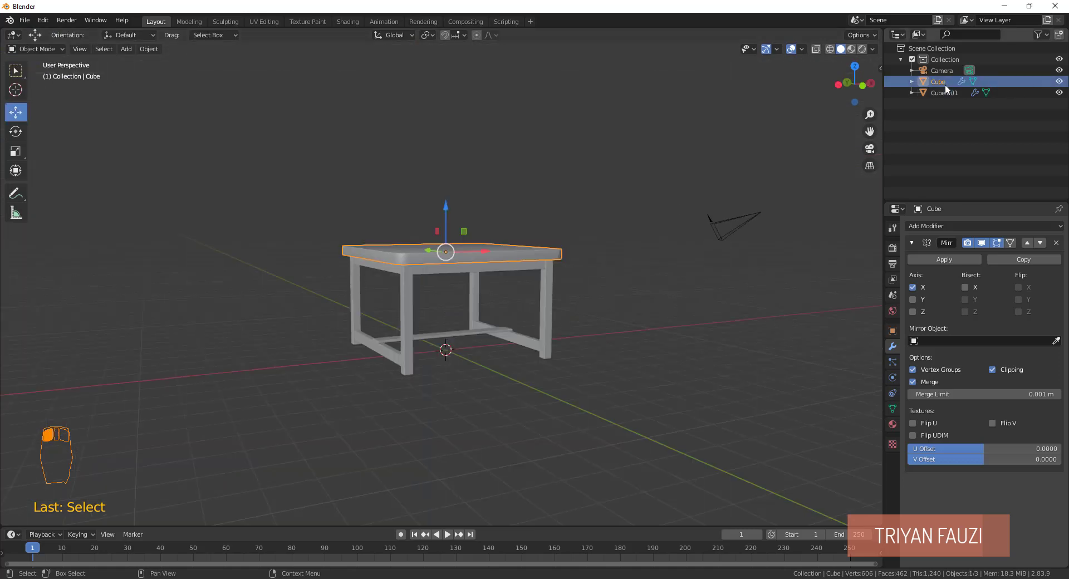
double_click(940, 82)
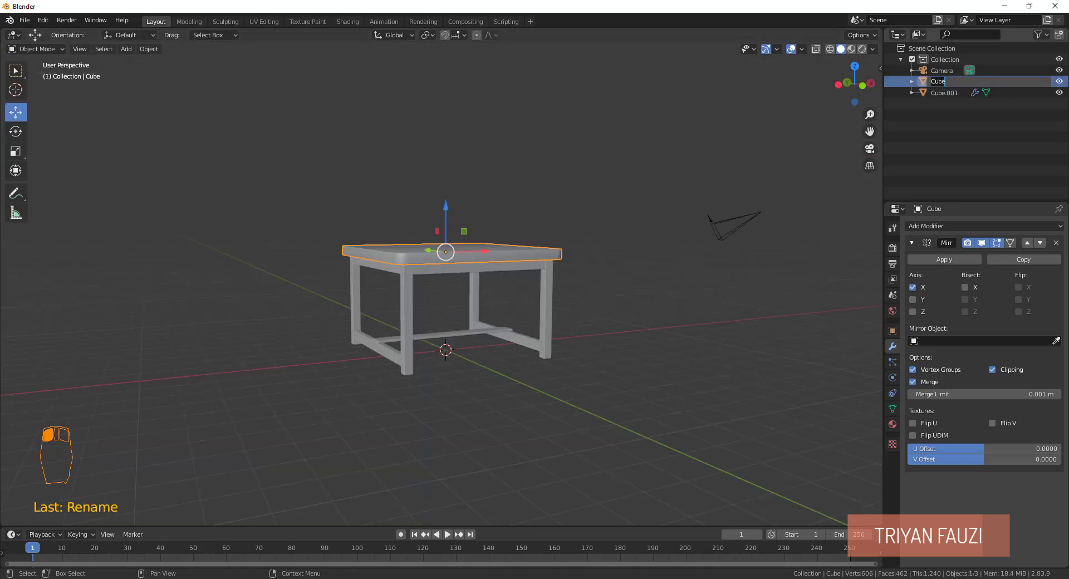
type("mejaatas")
key("Return")
Rename the leg frame object to kakimeja.
left_click(948, 82)
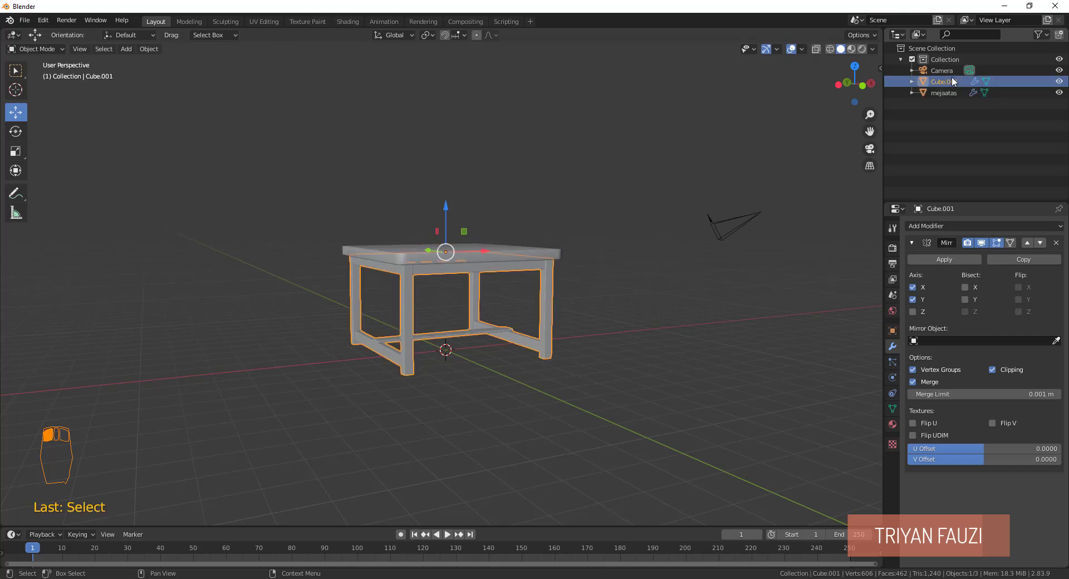
double_click(951, 81)
type("kakimeja")
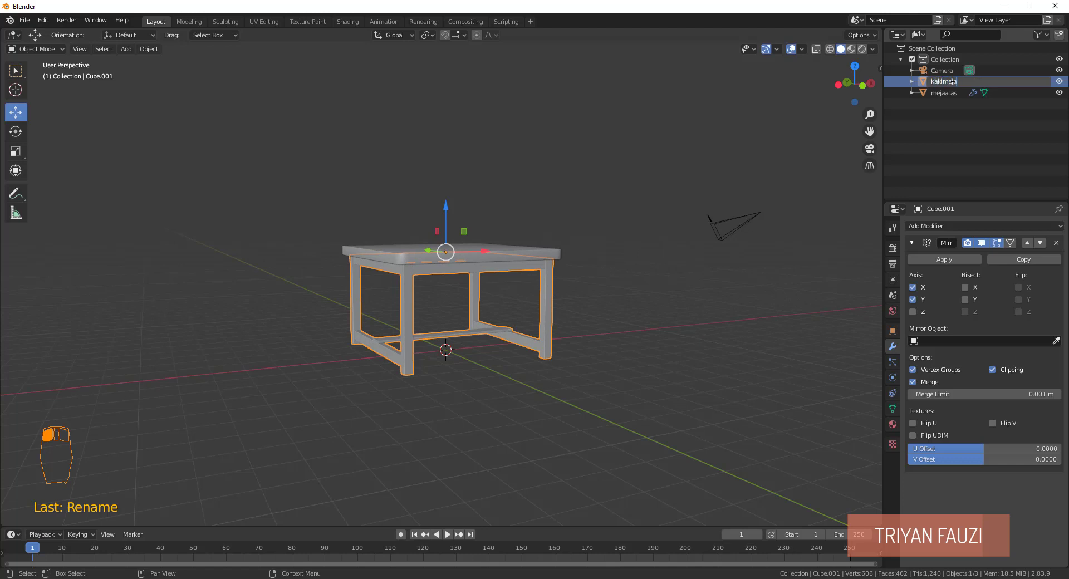
key("Return")
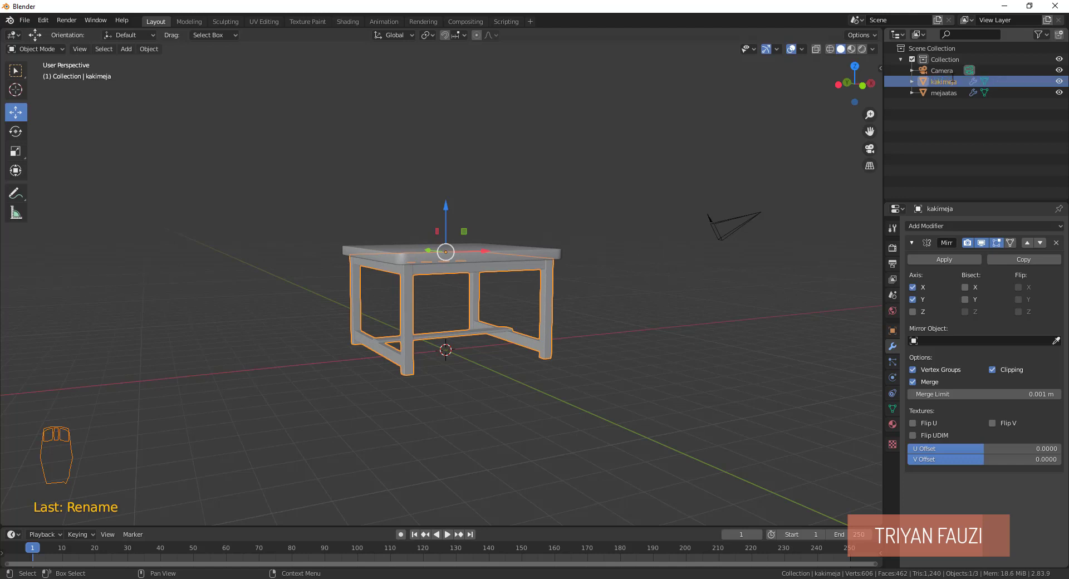
Hide both table objects, kakimeja and mejaatas, in the viewport.
left_click(554, 250)
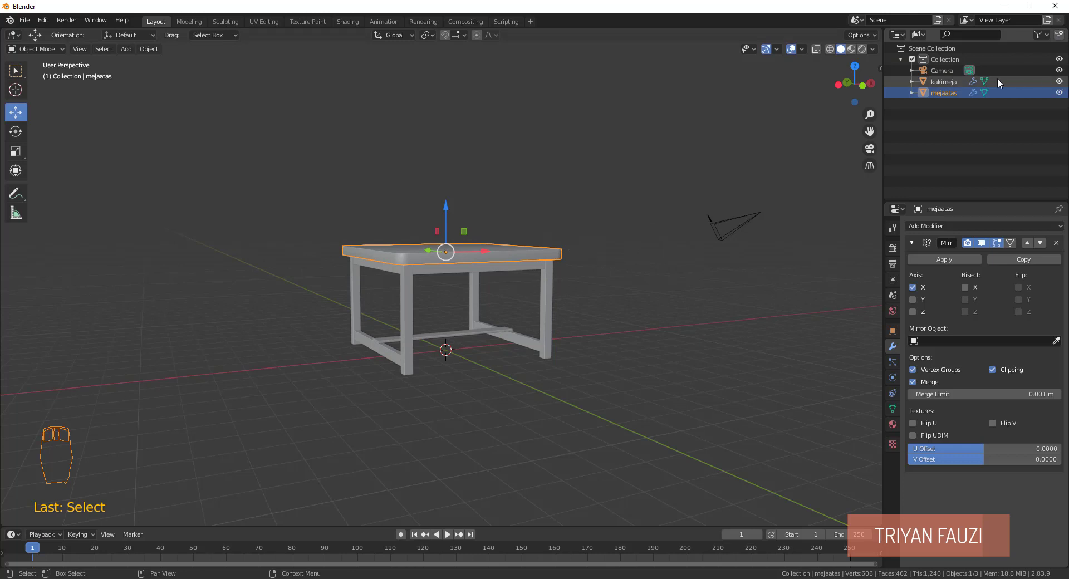
left_click(1059, 82)
left_click(1059, 93)
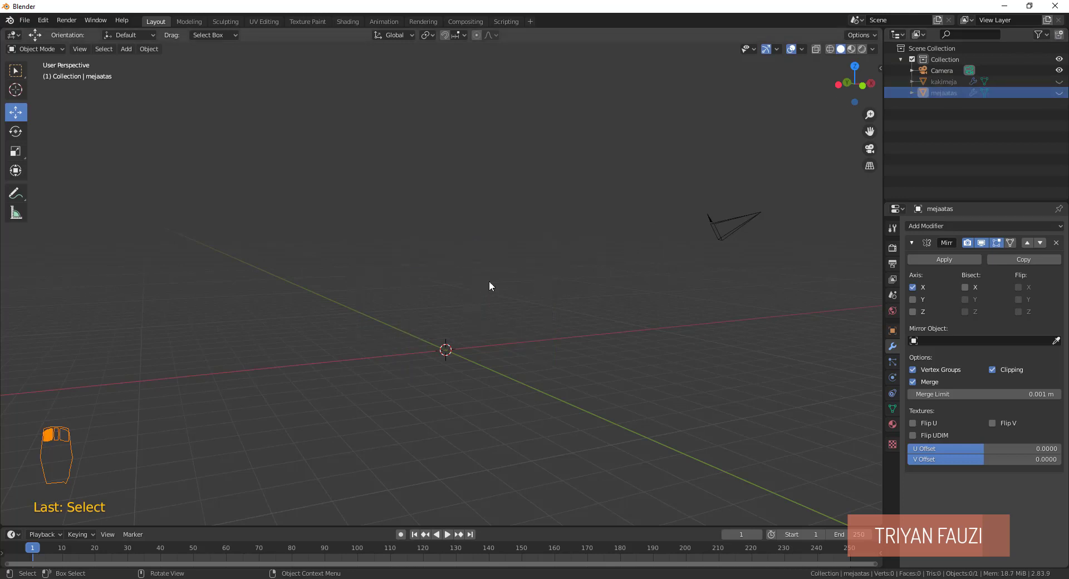
Add a cylinder mesh at the world origin for the stool seat and put it in Edit Mode.
key("shift+a")
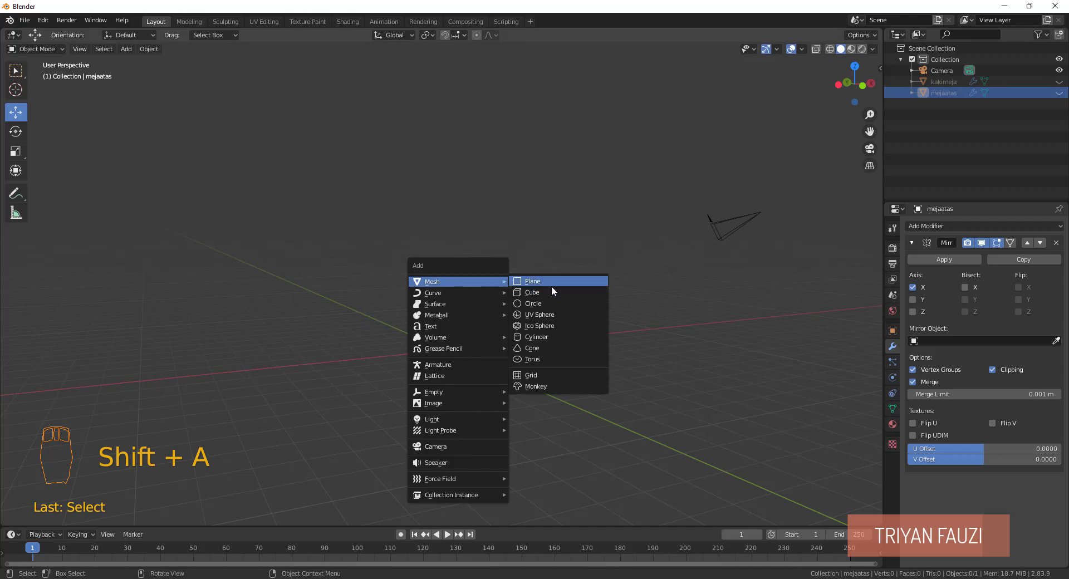
left_click(537, 336)
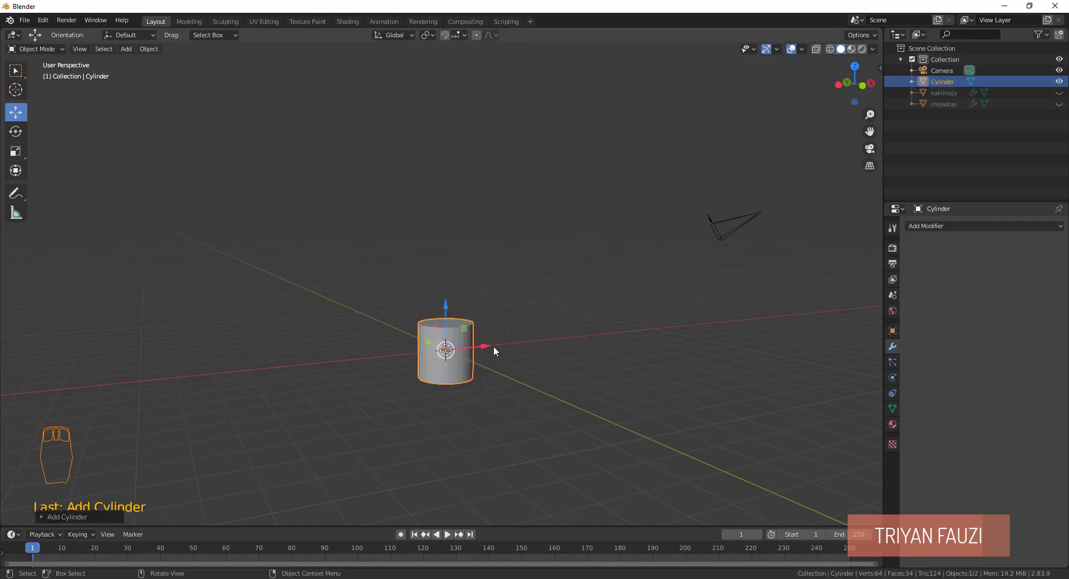
scroll(494, 349, "up", 2)
key("Tab")
key("Tab")
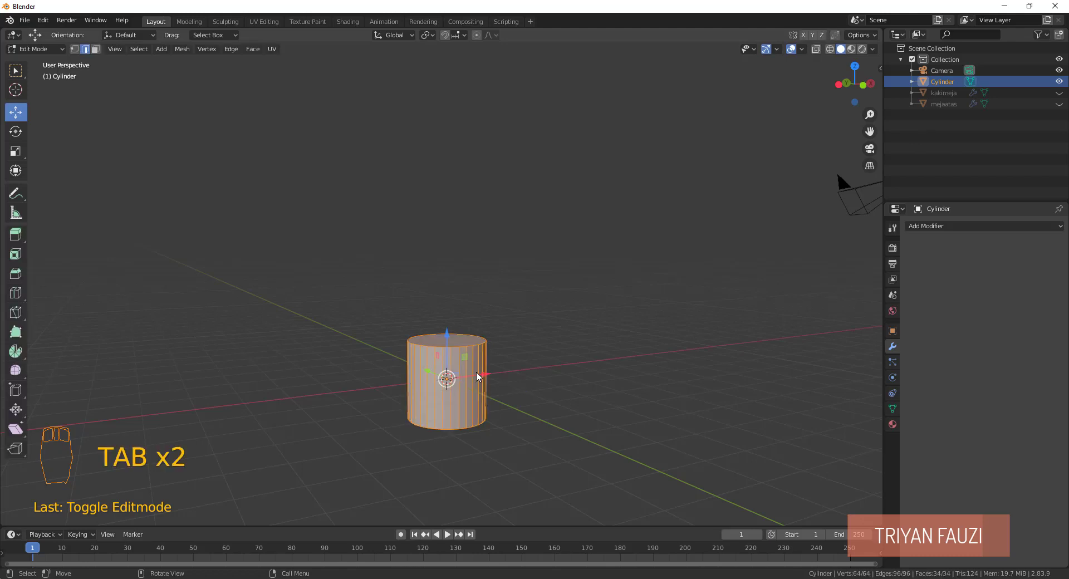
middle_click_drag(477, 377, 491, 340)
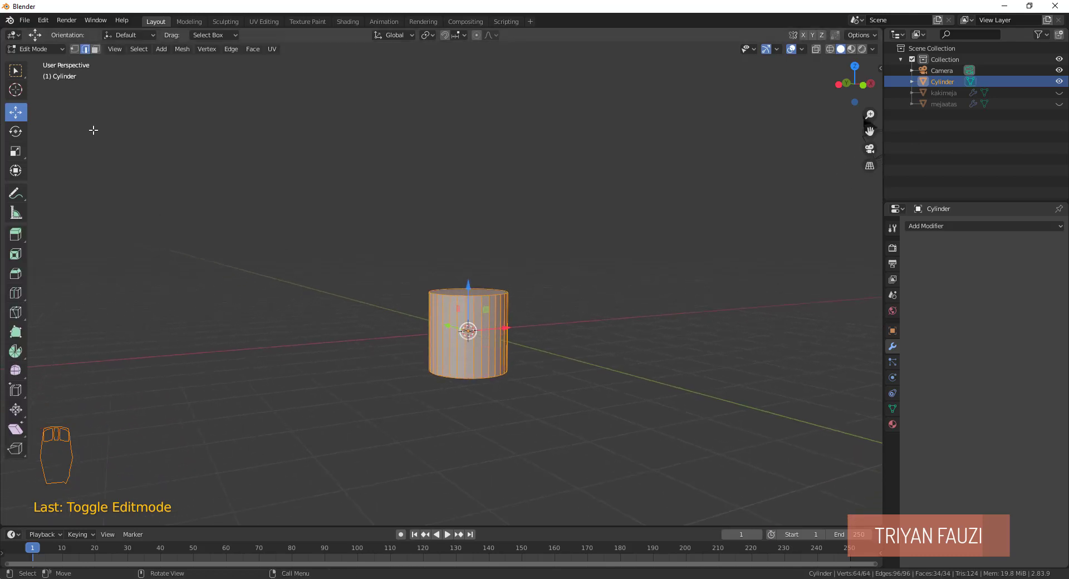
Select the cylinder's top and bottom faces and scale them along Z to about 0.12 to form a flat disc.
left_click(95, 49)
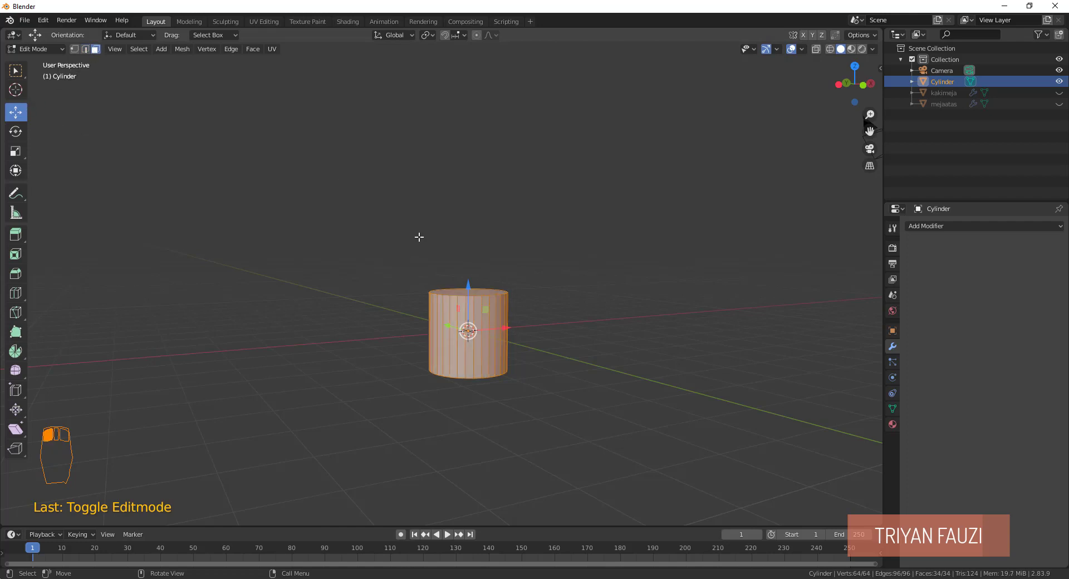
left_click(509, 289)
left_click(483, 295)
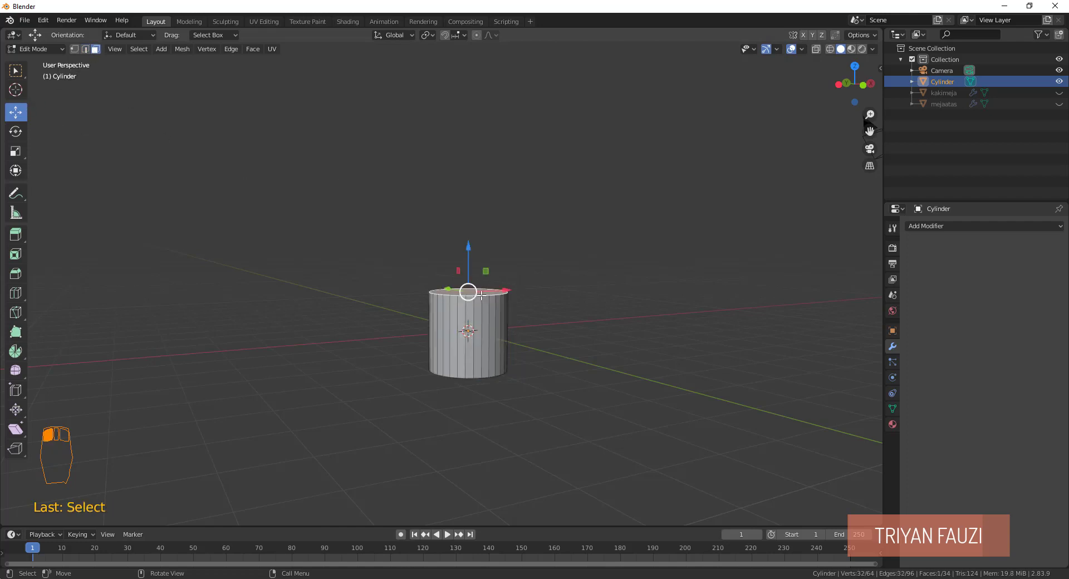
middle_click_drag(538, 339, 501, 348)
left_click(484, 383, "shift")
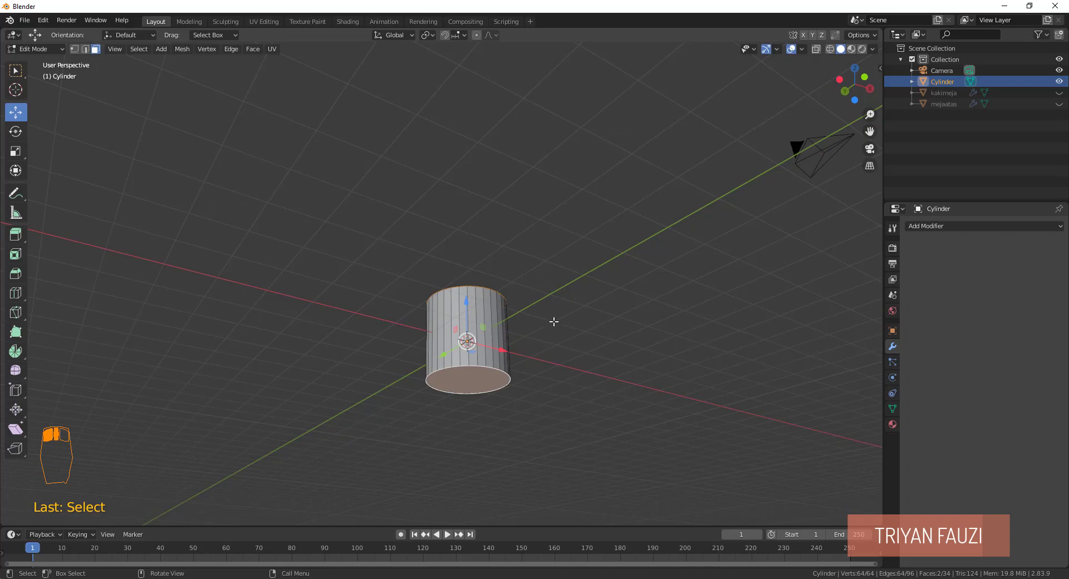
key("KP_1")
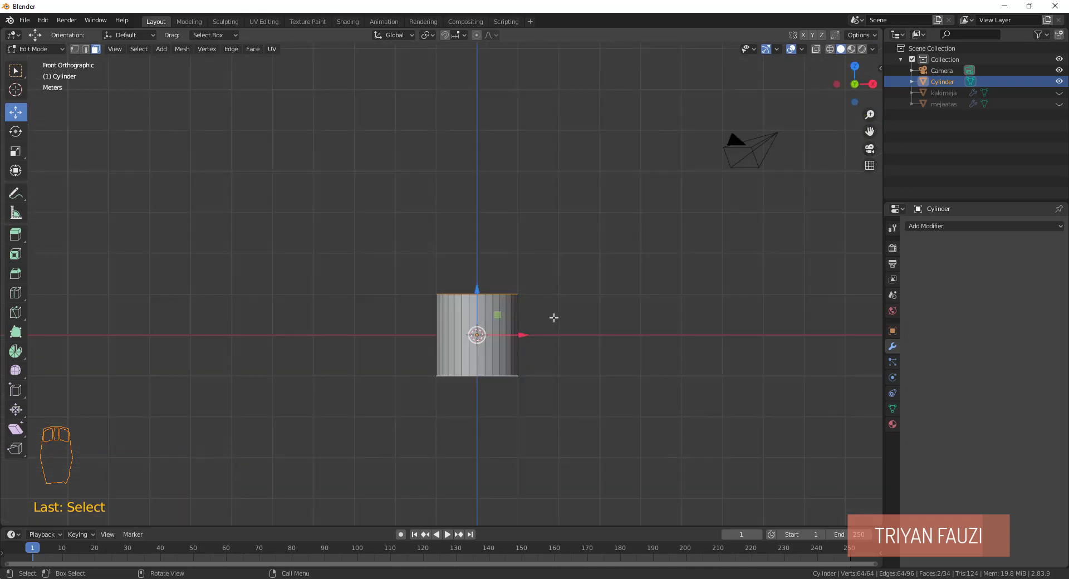
key("s")
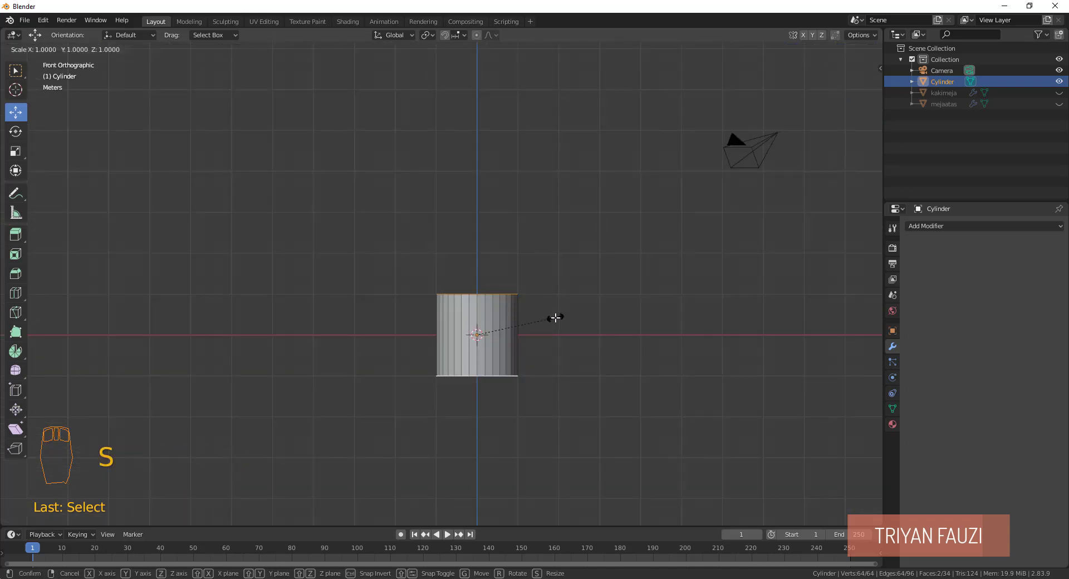
key("z")
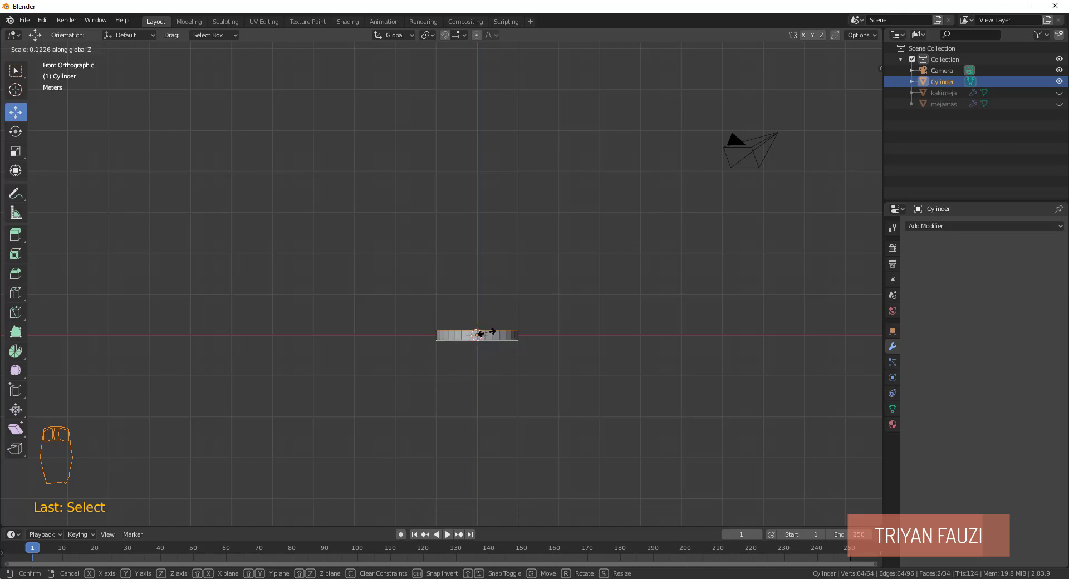
left_click(482, 333)
Bevel the rims of the disc's top and bottom faces slightly with 3 segments.
middle_click_drag(482, 333, 506, 276)
scroll(521, 354, "up", 3)
key("KP_1")
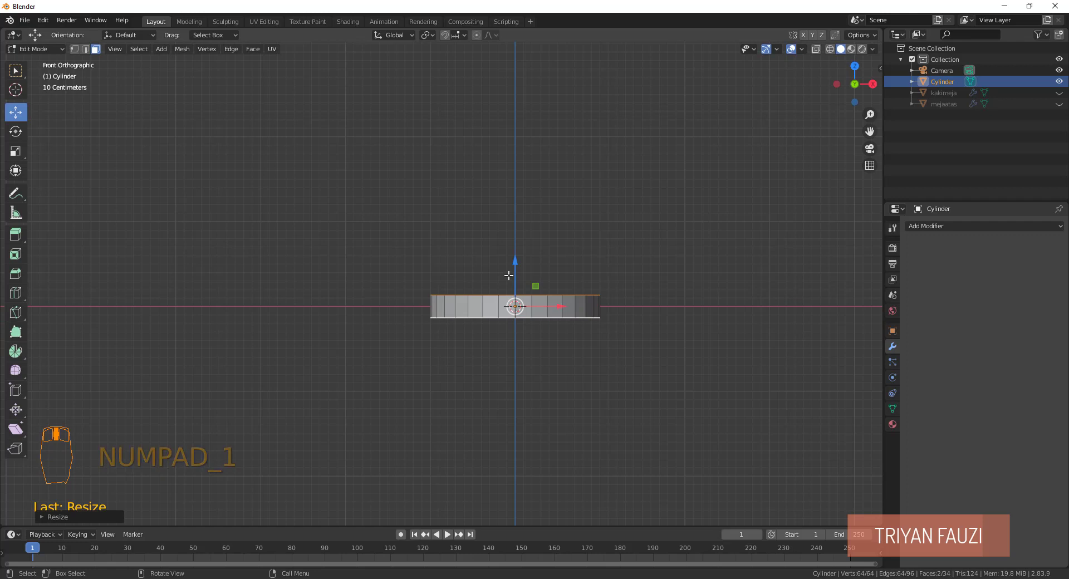
middle_click_drag(492, 287, 533, 303)
key("ctrl+b")
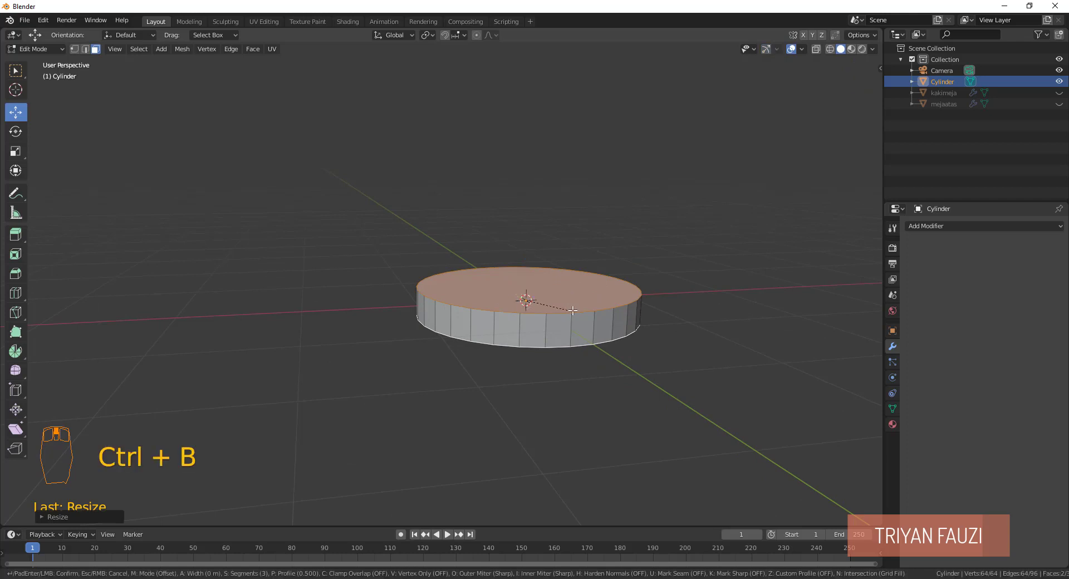
left_click(577, 308)
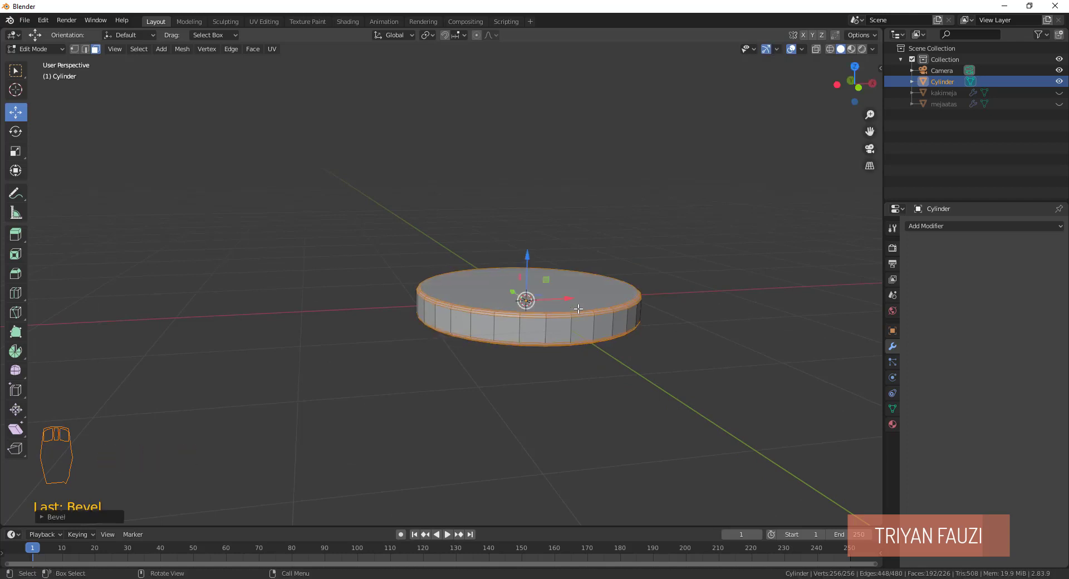
Return to Object Mode and shade the stool seat disc smooth.
key("Tab")
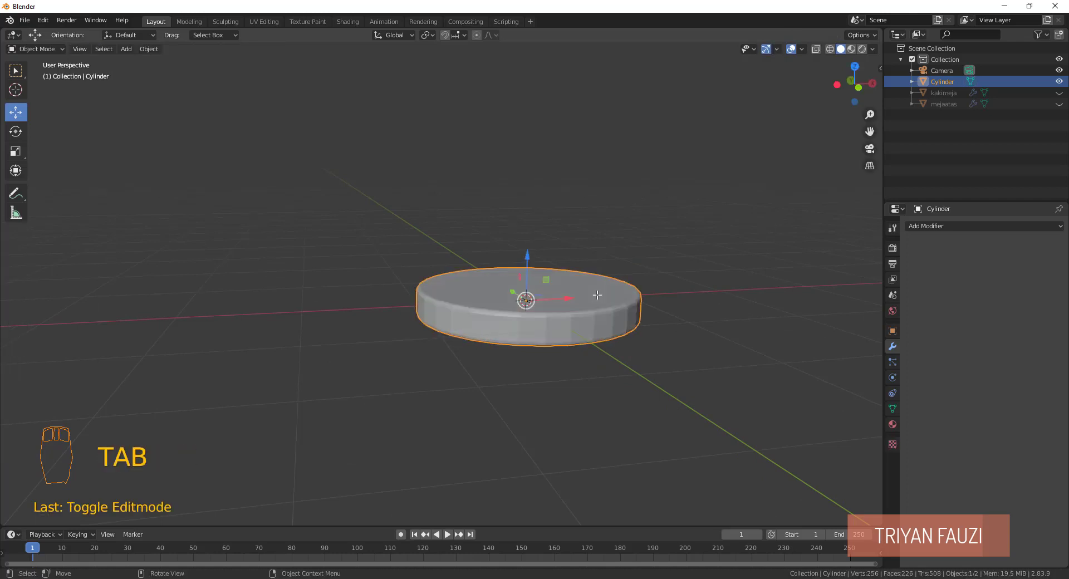
mouse_move(644, 263)
middle_mouse_down()
mouse_move(711, 249)
mouse_move(663, 261)
middle_mouse_up()
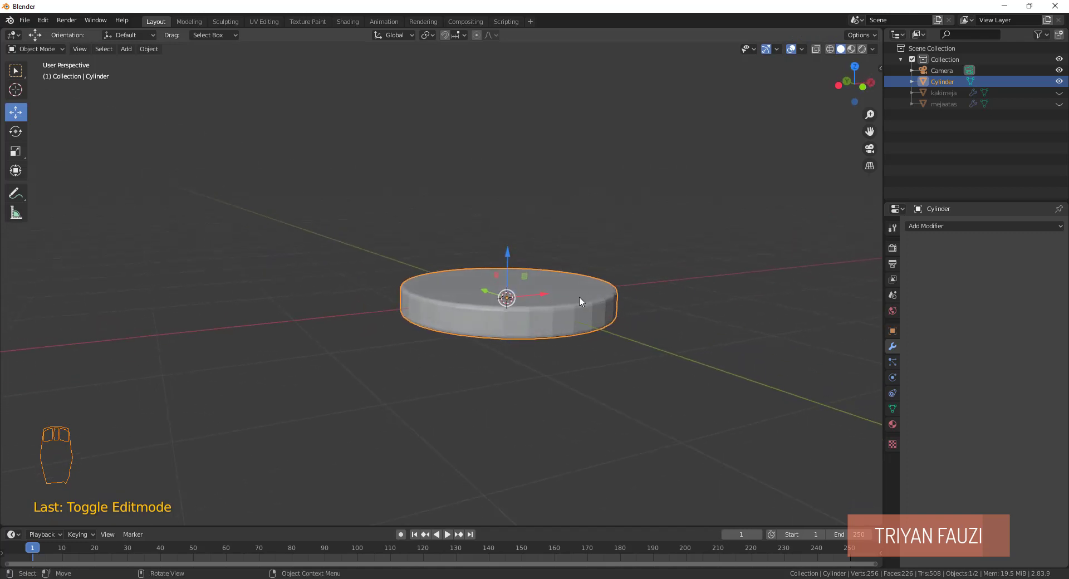
right_click(583, 302)
left_click(578, 298)
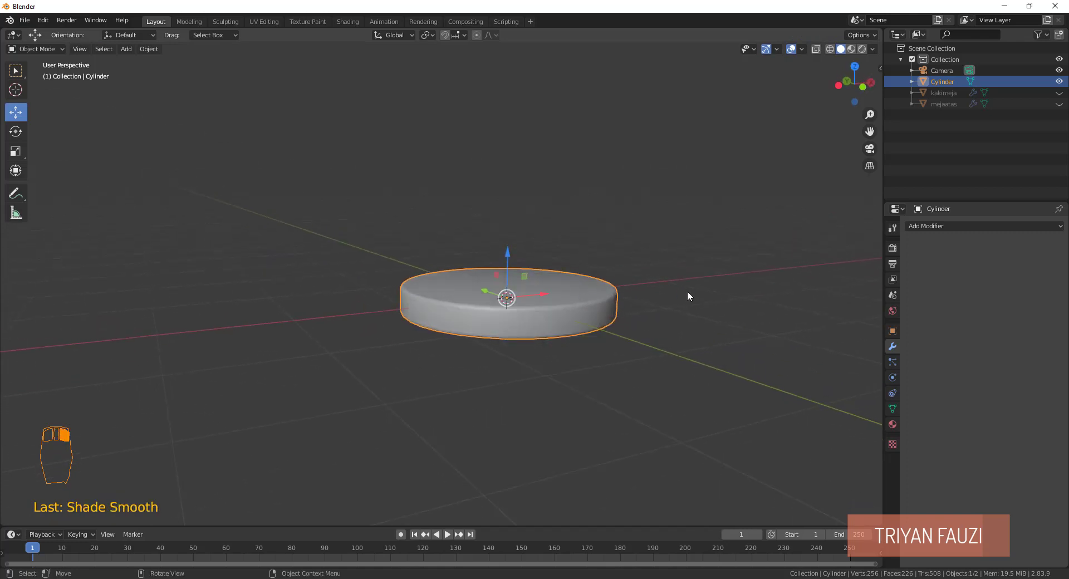
middle_click_drag(686, 295, 615, 286)
Show kakimeja and mejaatas again and raise the seat disc along Z to a little below the tabletop.
key("KP_1")
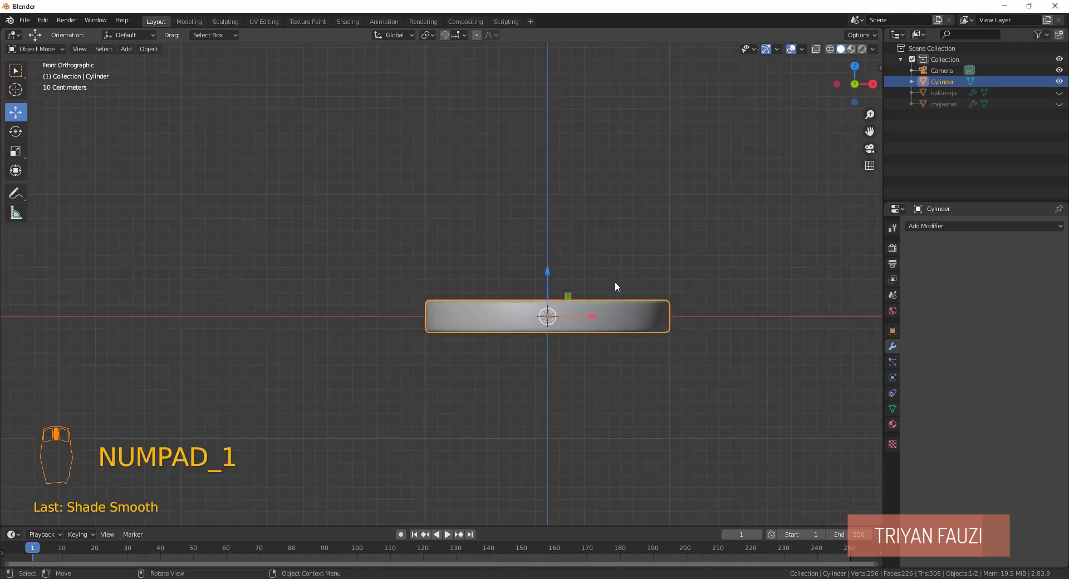
left_click(1059, 93)
left_click(1059, 104)
scroll(494, 258, "down", 4)
left_click_drag(494, 258, 524, 98)
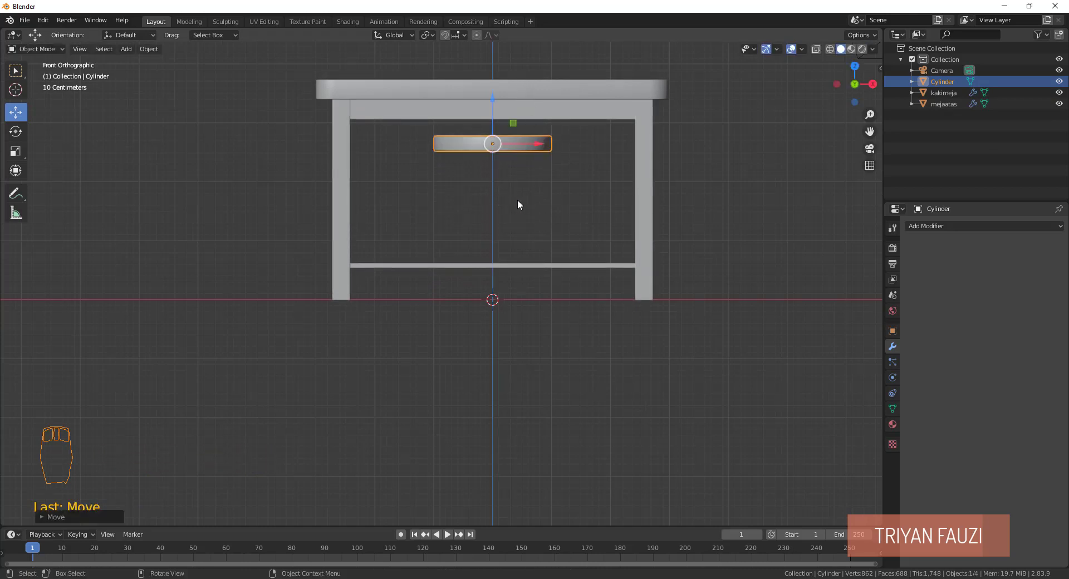
left_click_drag(495, 106, 495, 114)
Scale the seat disc down uniformly to about two-thirds, checking it against the table in top wireframe view, and restore solid shading.
mouse_move(517, 156)
middle_mouse_down()
mouse_move(519, 195)
mouse_move(530, 145)
middle_mouse_up()
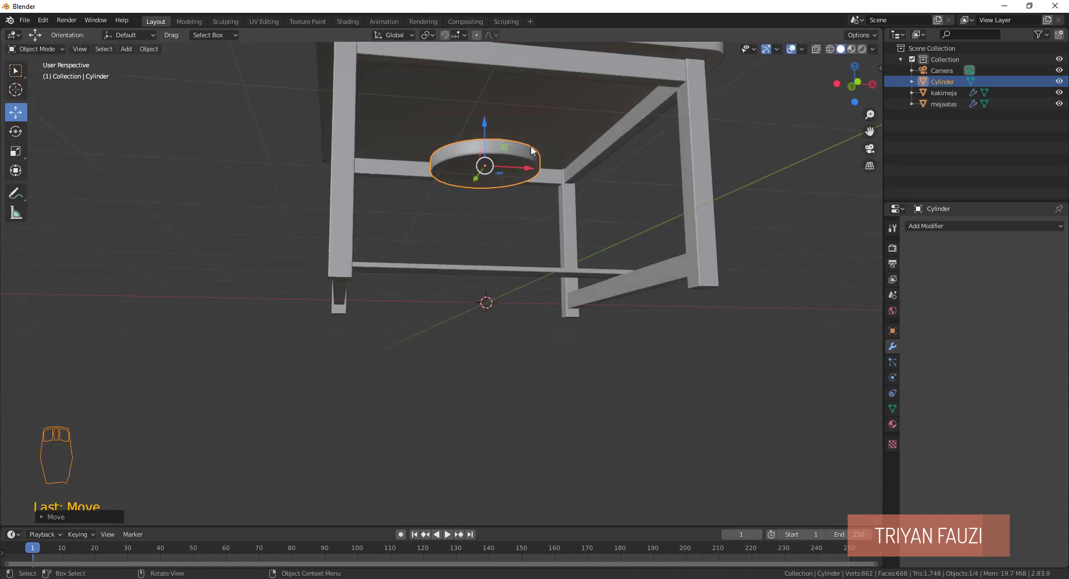
key("KP_7")
key("z")
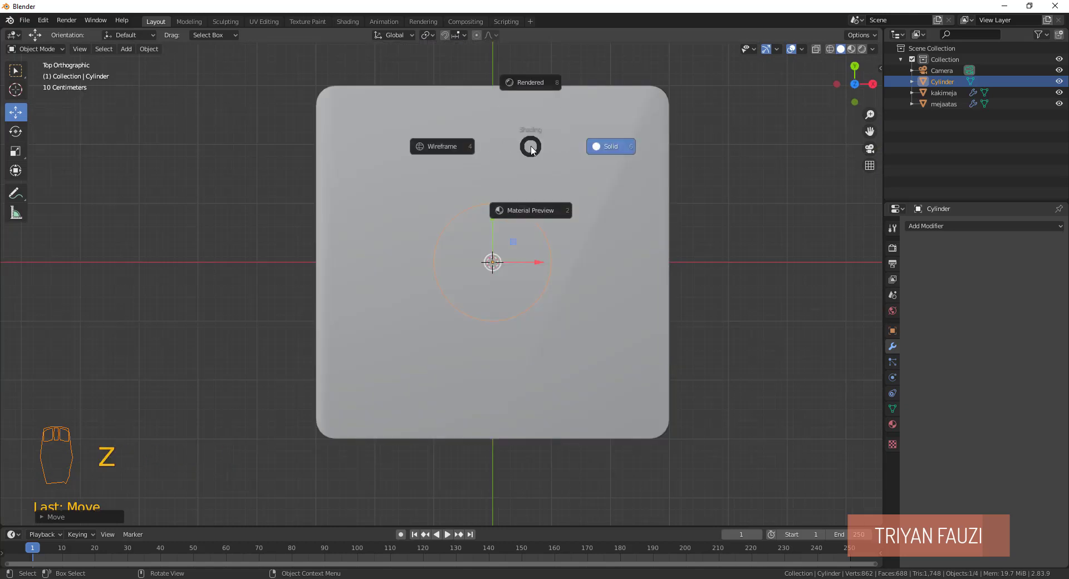
left_click(446, 144)
key("s")
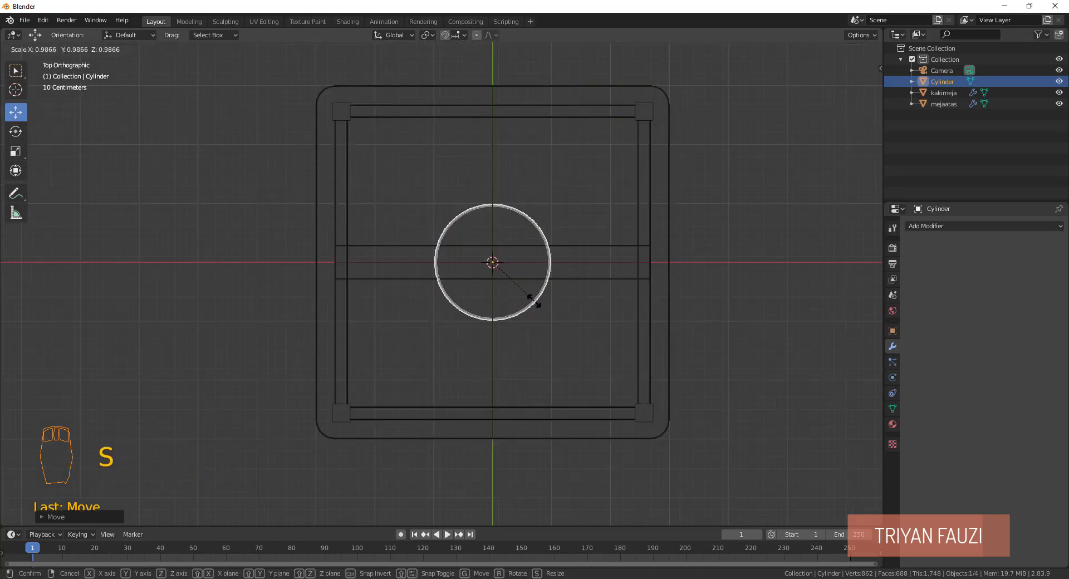
left_click(518, 289)
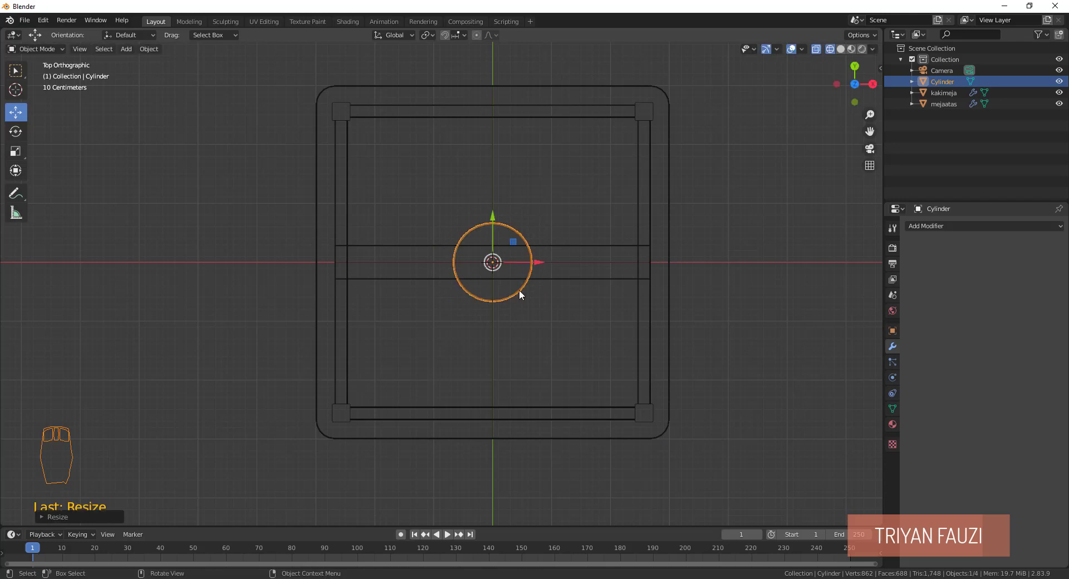
key("z")
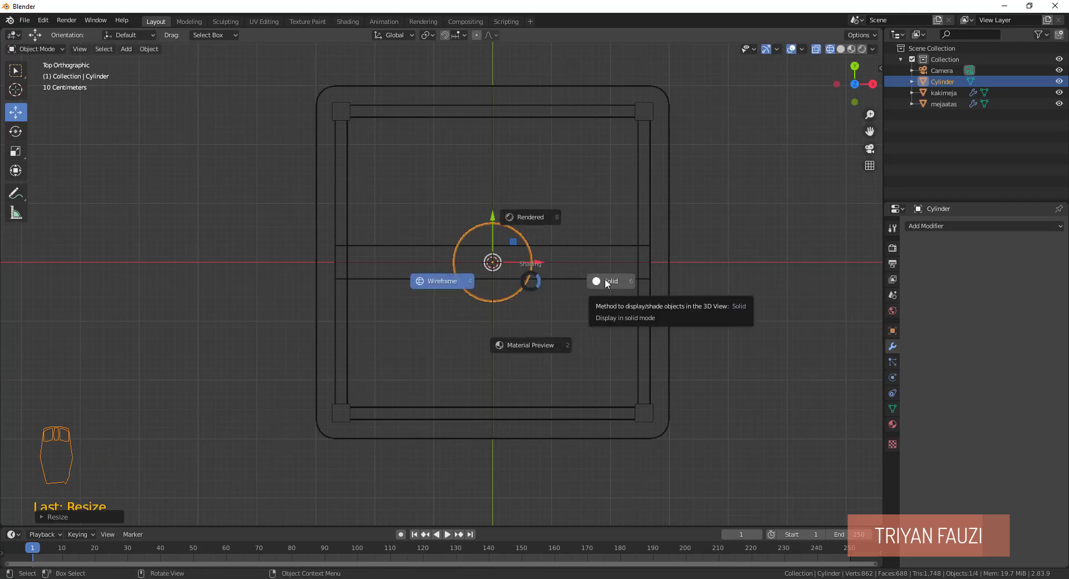
left_click(606, 283)
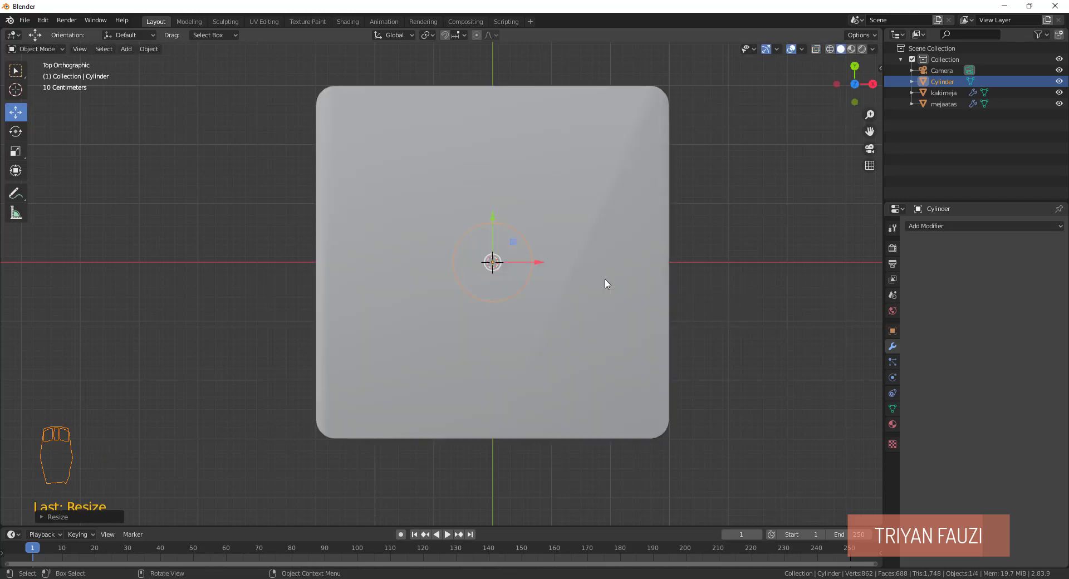
Hide mejaatas and kakimeja in the viewport so that only the seat disc remains shown.
left_click(492, 220)
left_click(1059, 105)
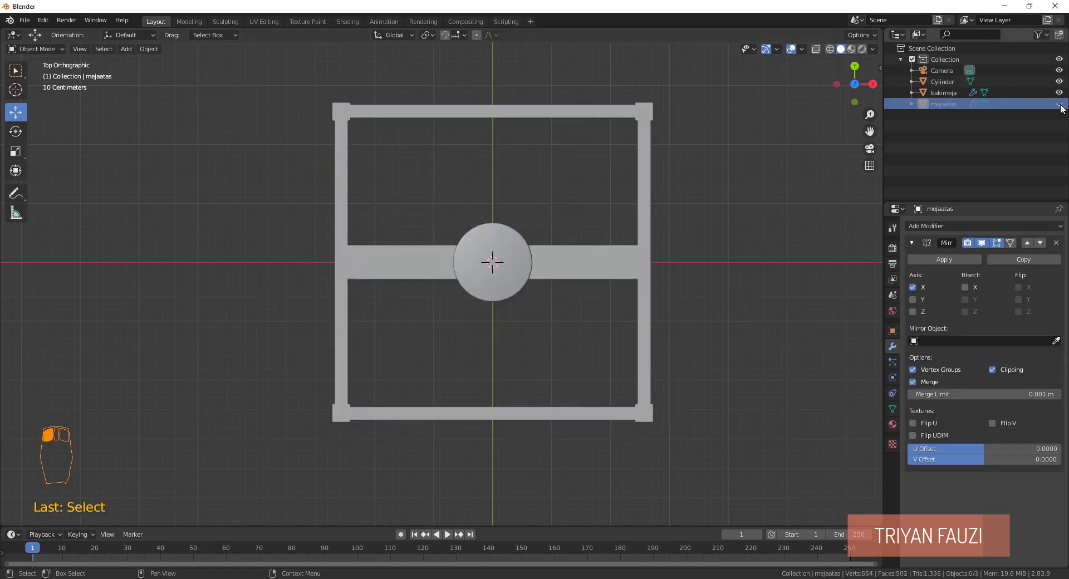
left_click(1059, 92)
middle_click_drag(557, 261, 546, 207)
left_click(506, 174)
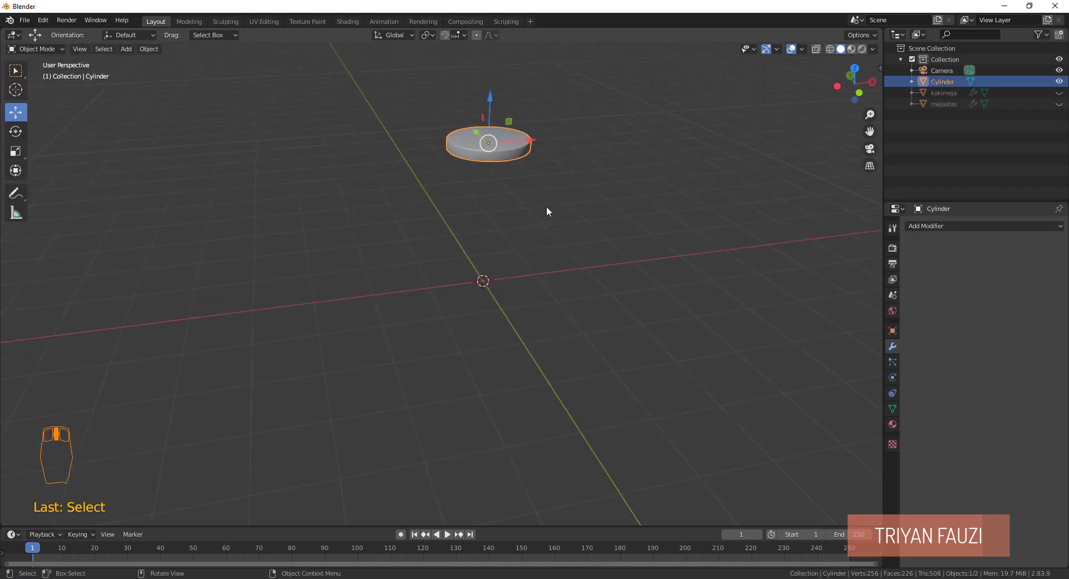
Following the stool legs in the reference picture meja_result.png, add a cube at the world origin and scale it down to a small block.
key("alt+Tab")
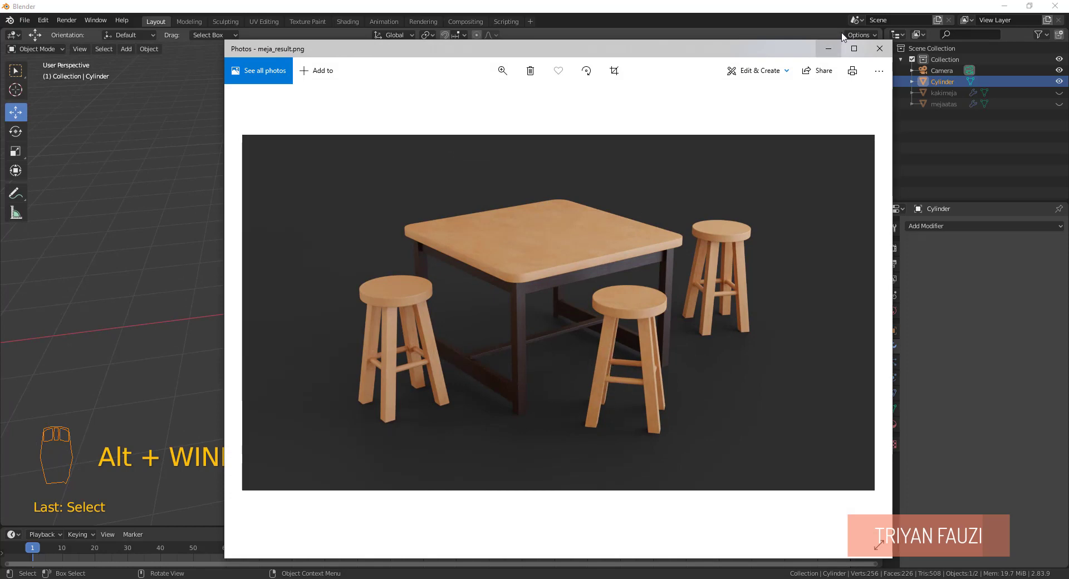
key("alt+Tab")
left_click(508, 221)
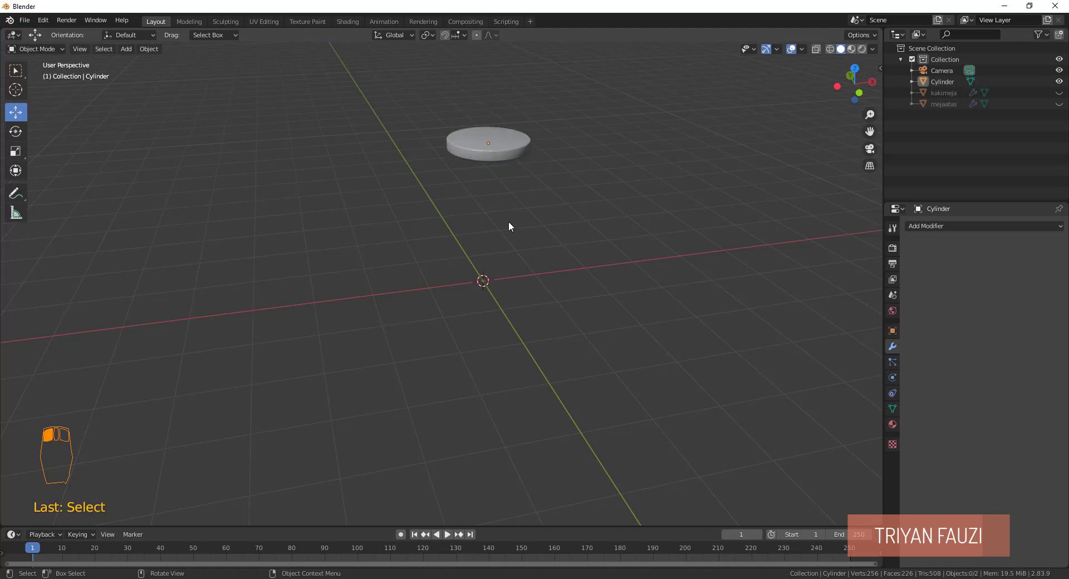
key("shift+a")
mouse_move(509, 222)
left_click(551, 233)
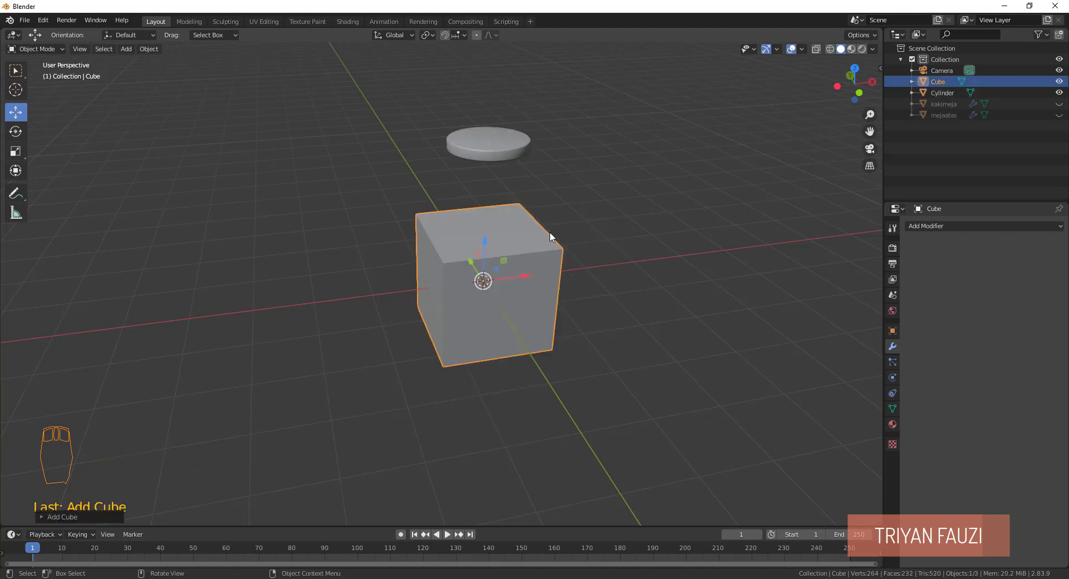
key("s")
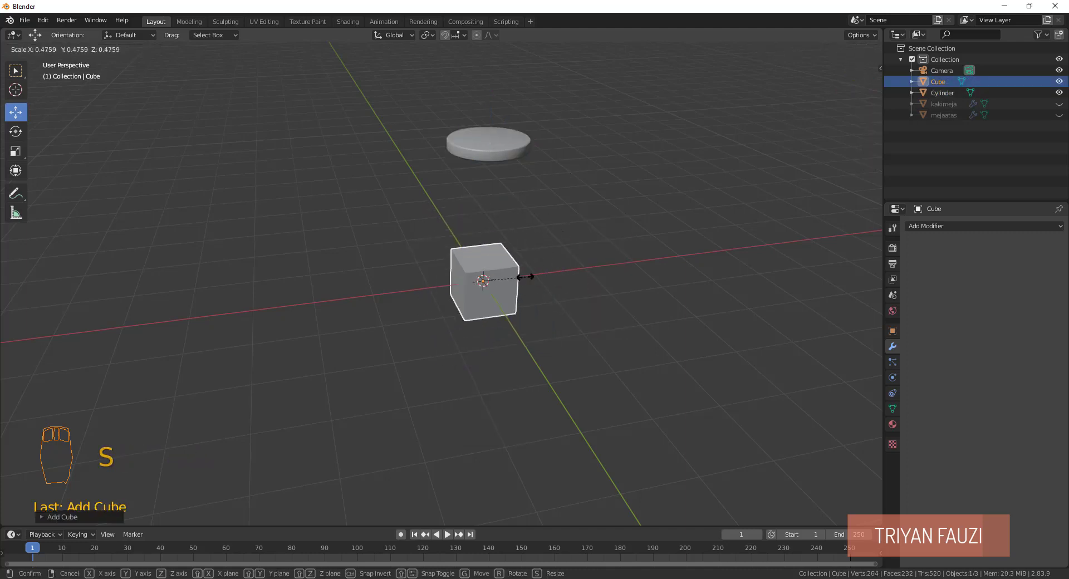
left_click(495, 278)
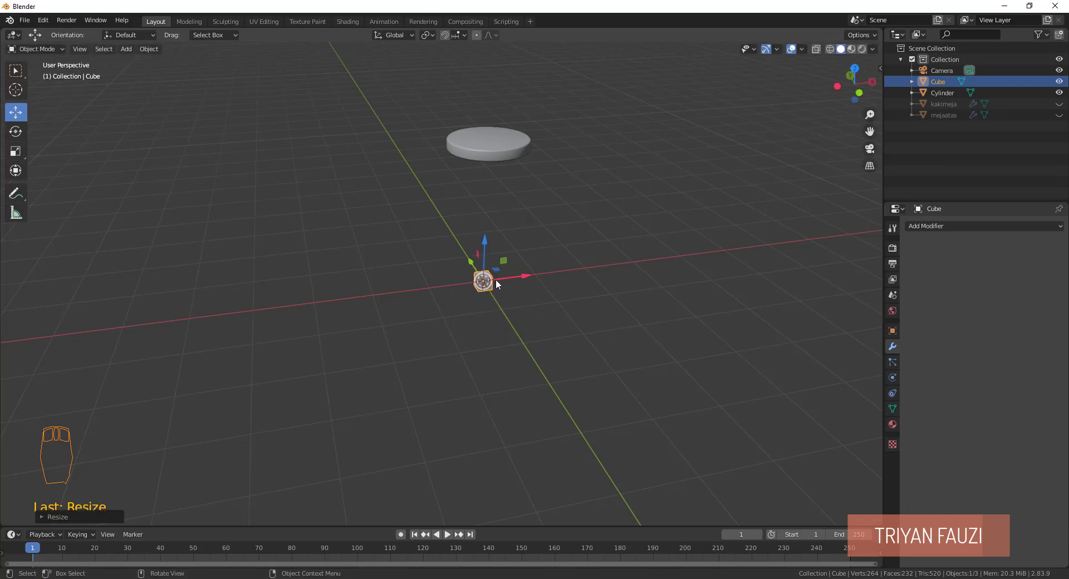
In top wireframe view, scale the cube down further to about 0.16 m wide, to suit a leg under the seat disc.
key("KP_7")
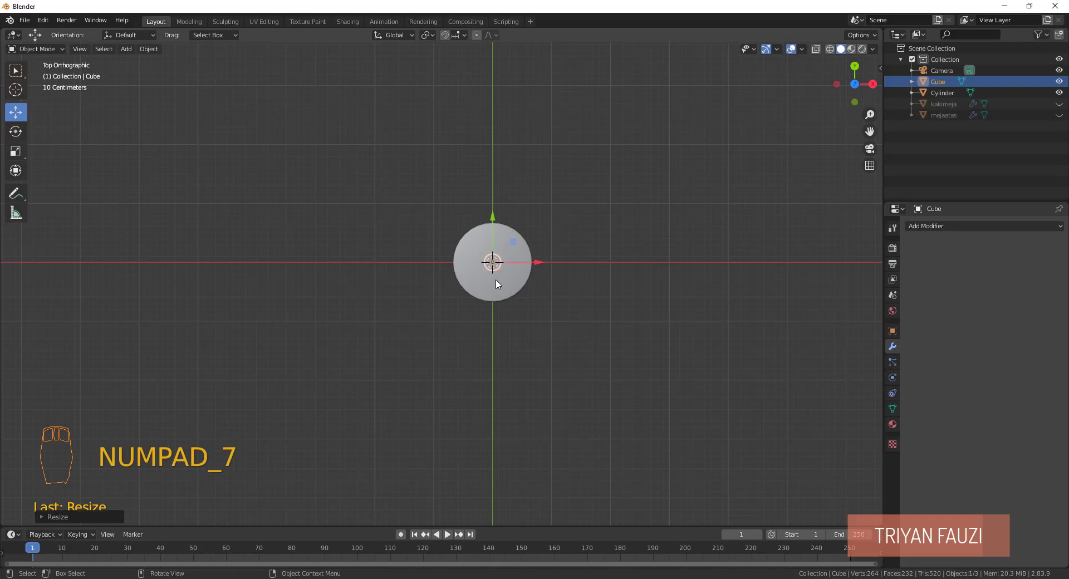
key("z")
left_click(460, 283)
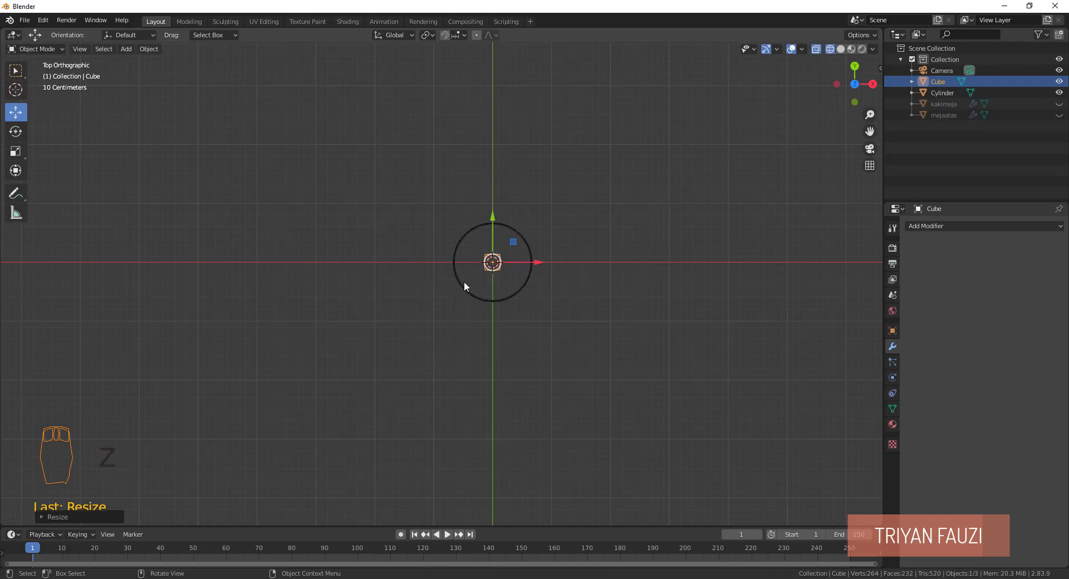
scroll(509, 283, "up", 1)
scroll(510, 281, "up", 3)
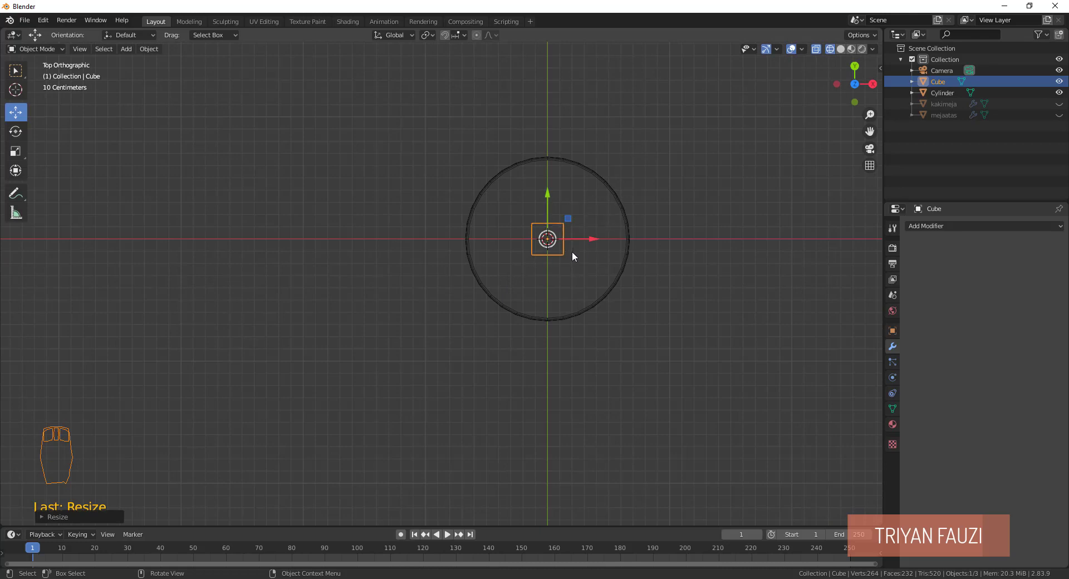
key("s")
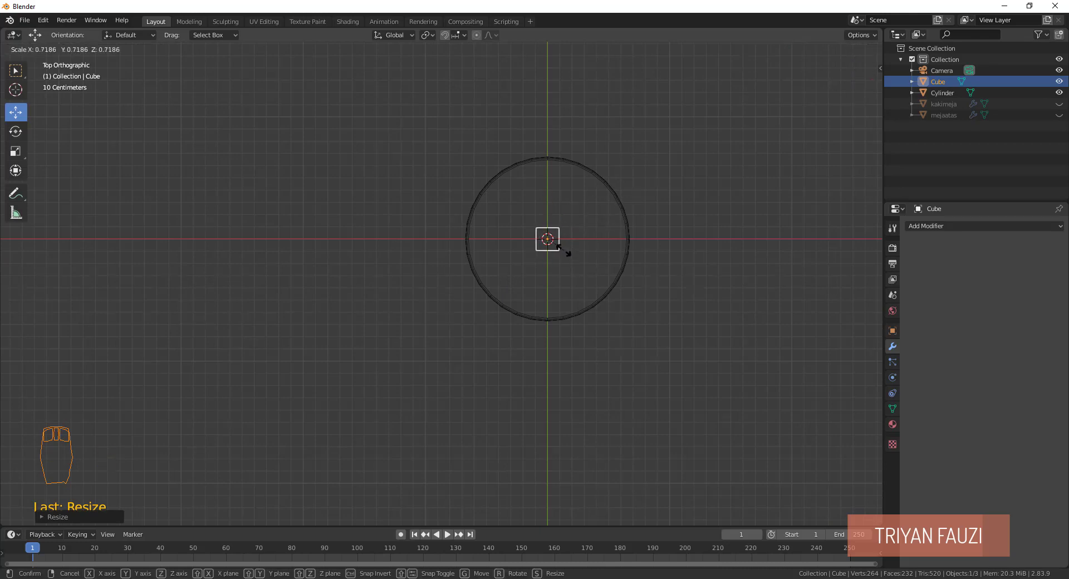
left_click(557, 248)
scroll(579, 240, "up", 4)
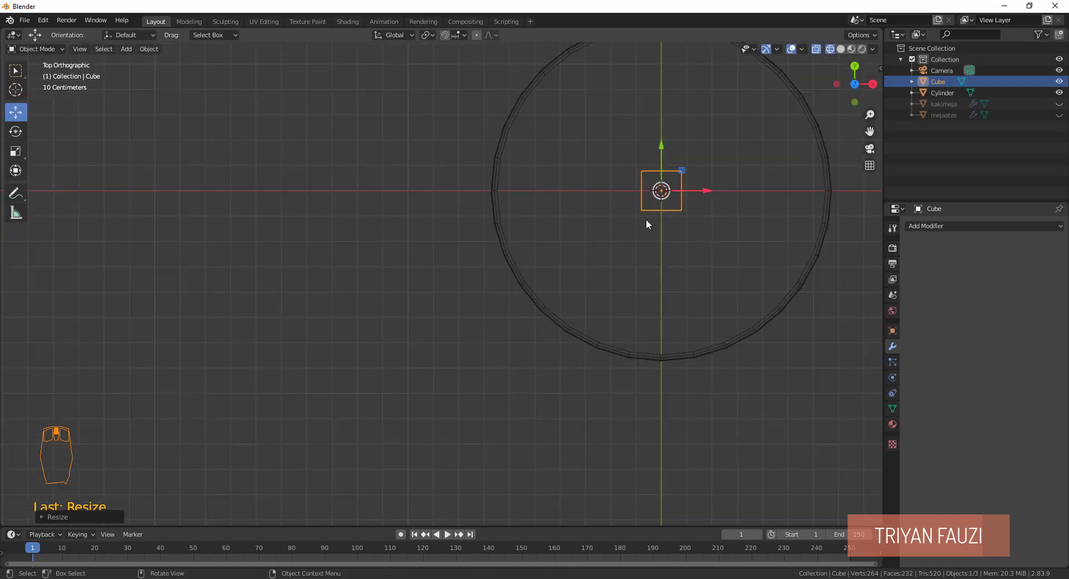
middle_click_drag(668, 234, 517, 257, "shift")
In Edit Mode, move the whole cube mesh to the seat's rim, about 0.58 m along X and -0.56 m along Y.
key("Tab")
key("Tab")
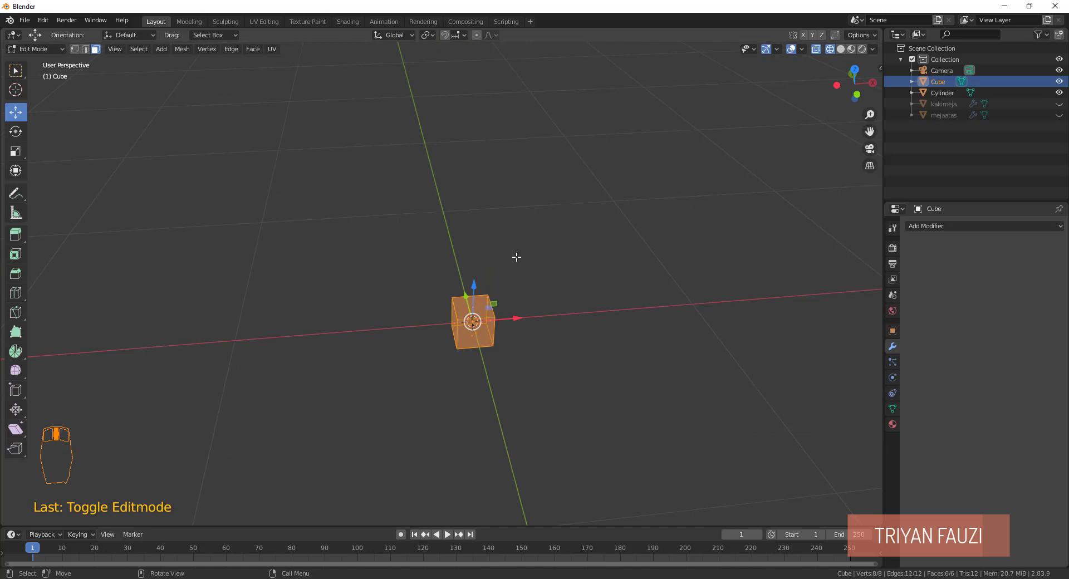
left_click(477, 306)
key("KP_7")
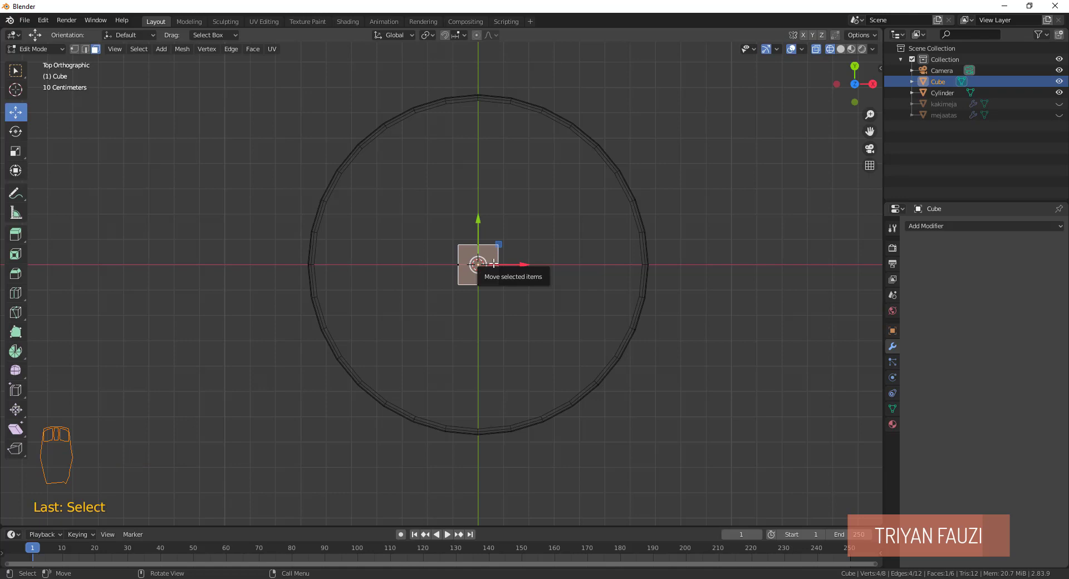
left_click(536, 235)
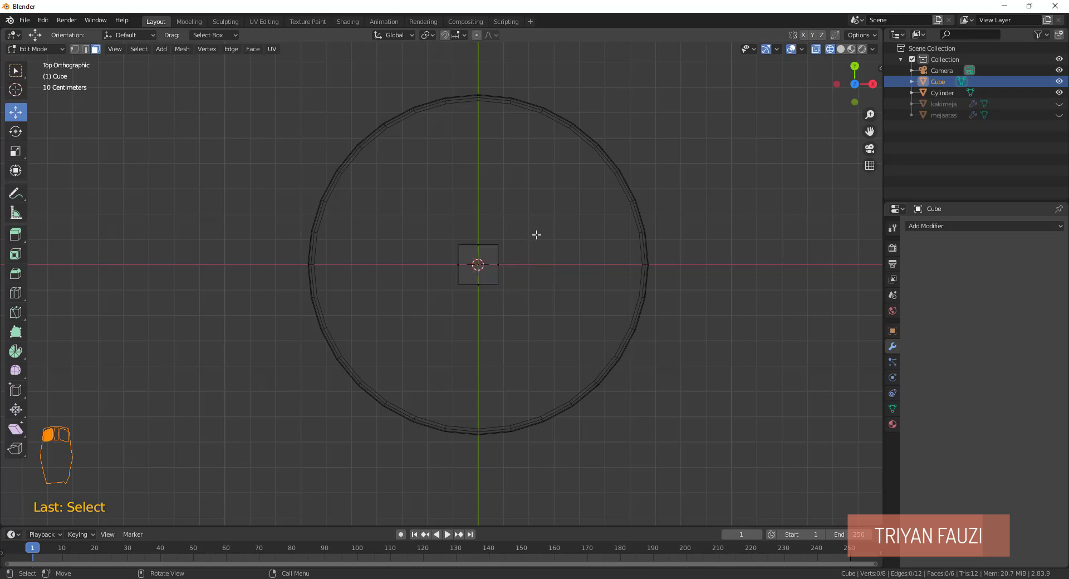
key("Tab")
key("Tab")
left_click(494, 248)
left_click(552, 236)
key("l")
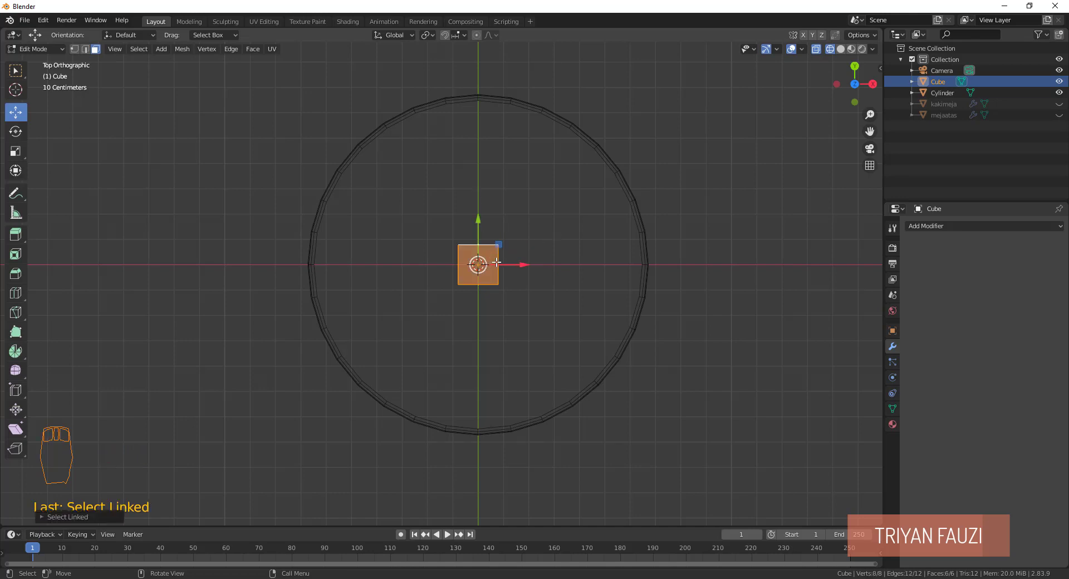
left_click_drag(513, 267, 623, 266)
left_click_drag(594, 236, 621, 354)
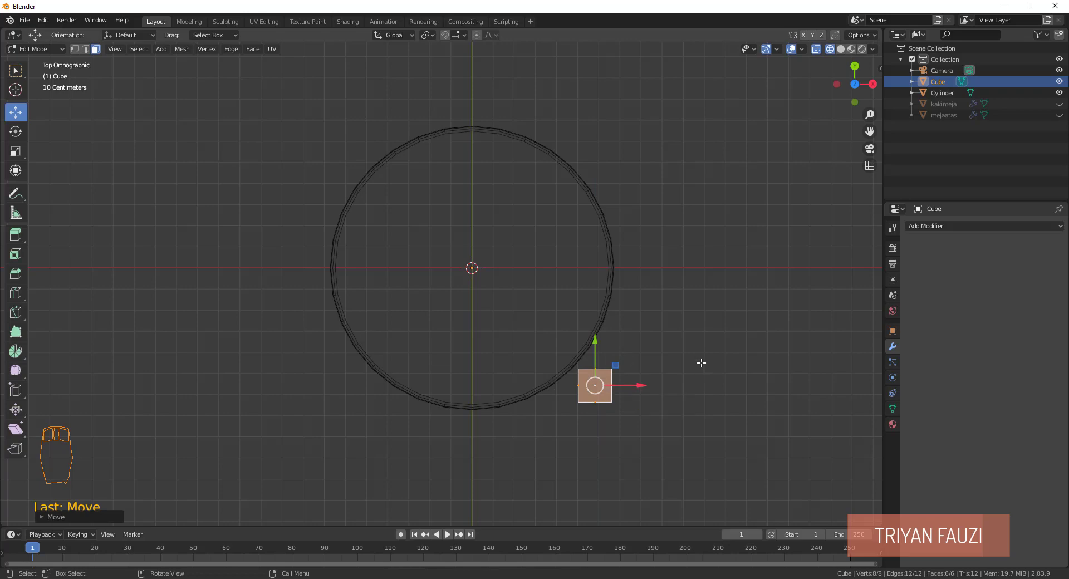
Select the cube's top face and move it diagonally inward under the seat, about -0.30 m in X and 0.28 m in Y.
left_click(633, 384)
middle_click_drag(625, 405, 634, 386)
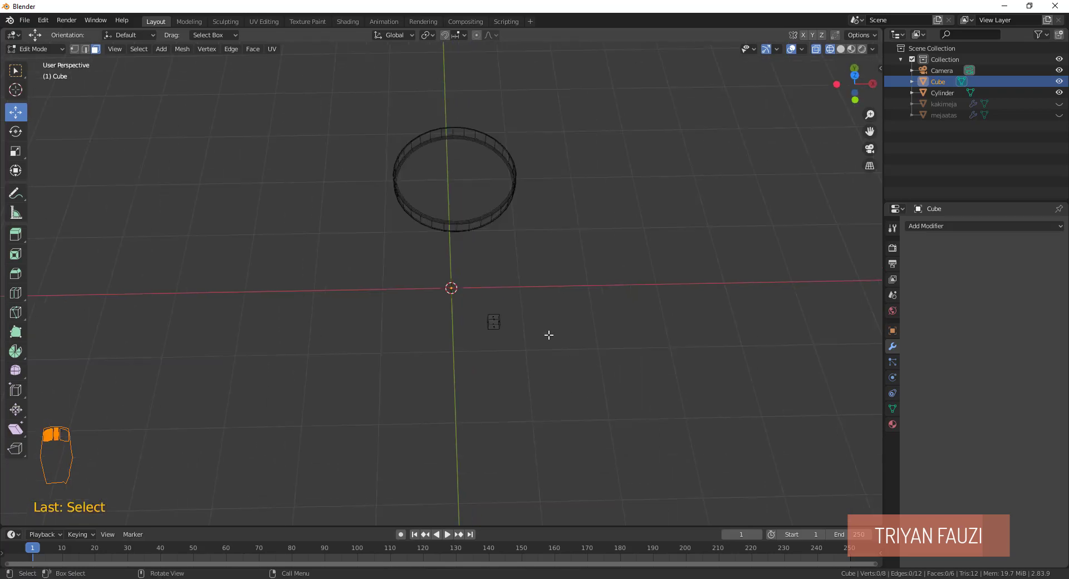
middle_click_drag(549, 334, 494, 278)
left_click(501, 288)
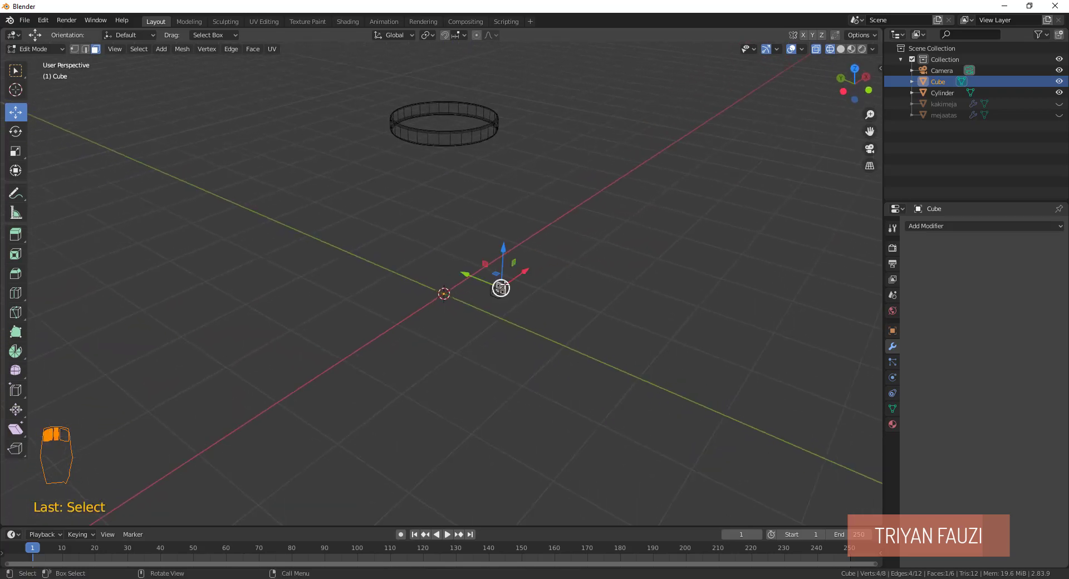
key("KP_7")
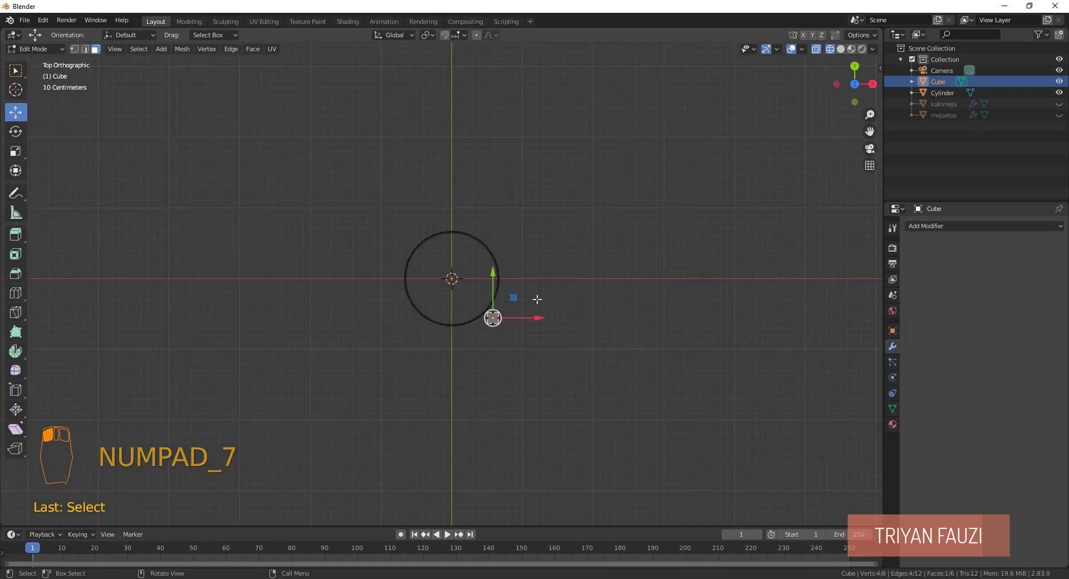
scroll(536, 299, "up", 8)
key("g")
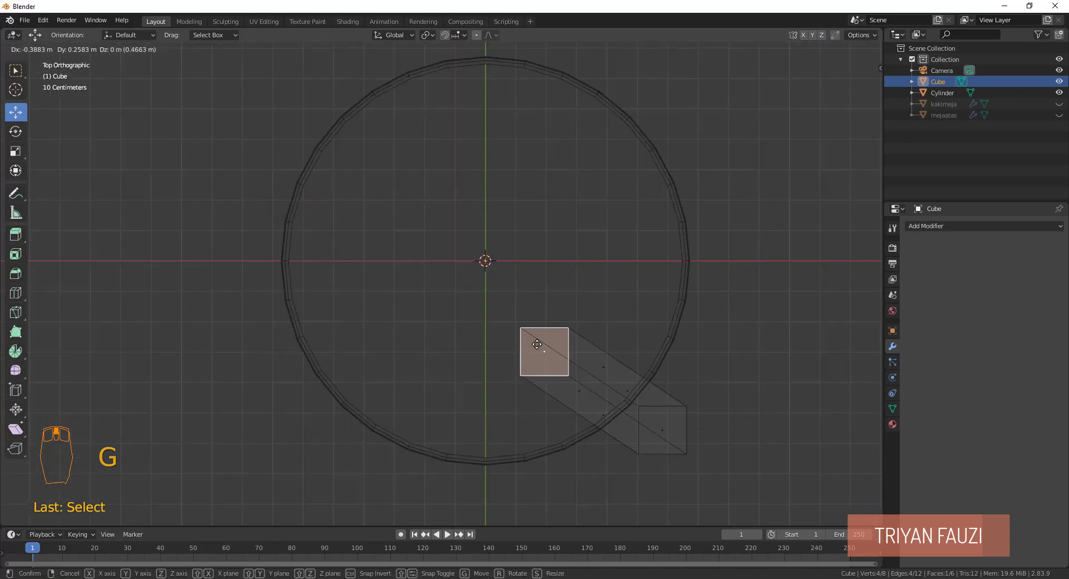
left_click(565, 339)
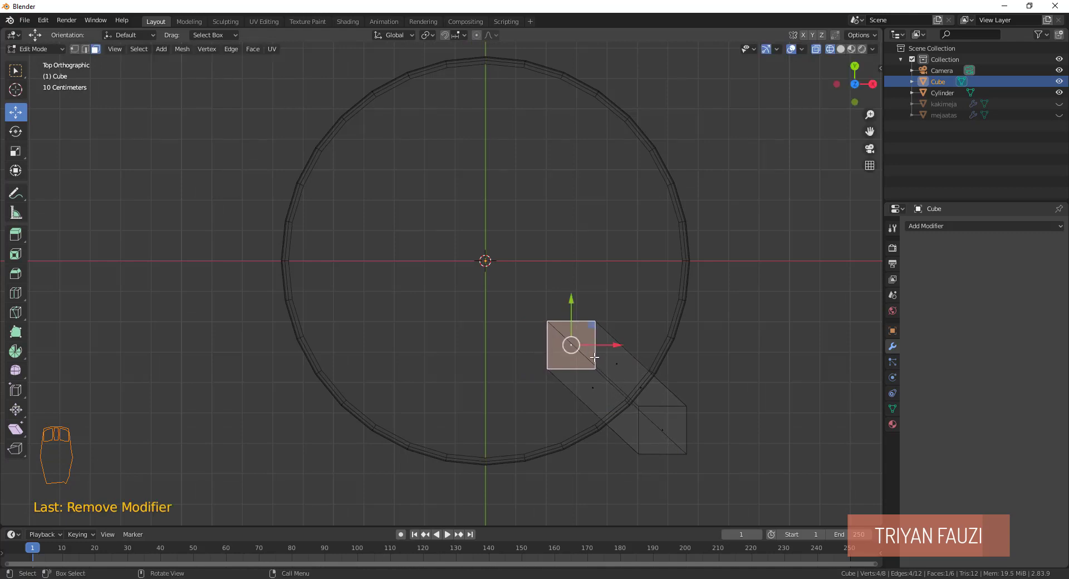
Raise the cube's top face along Z up to the seat disc to form a slanted leg.
key("KP_1")
scroll(599, 300, "down", 8)
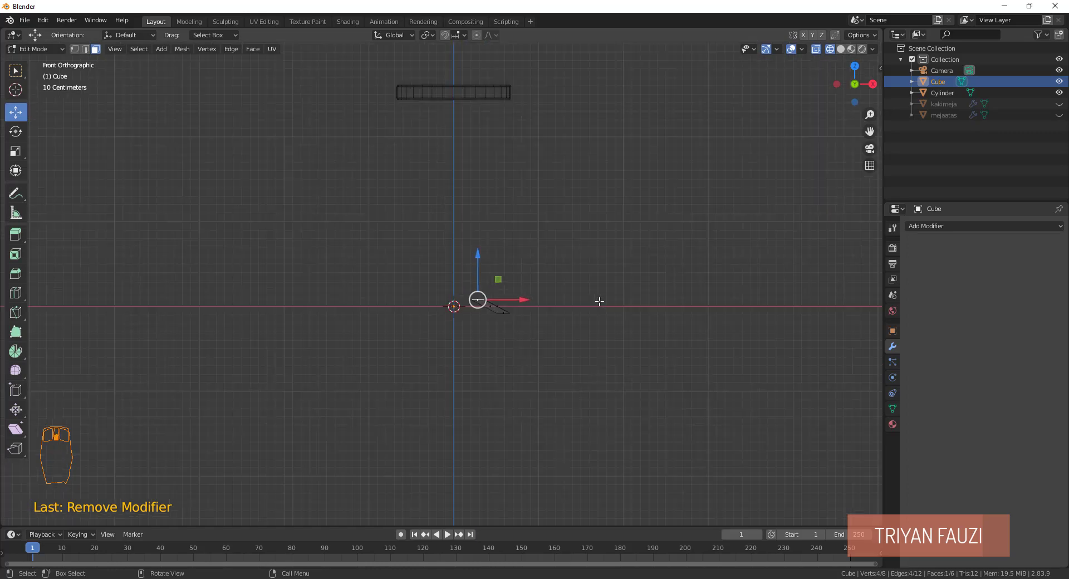
middle_click_drag(535, 237, 566, 284, "shift")
left_click_drag(504, 303, 551, 133)
middle_click_drag(591, 181, 506, 274)
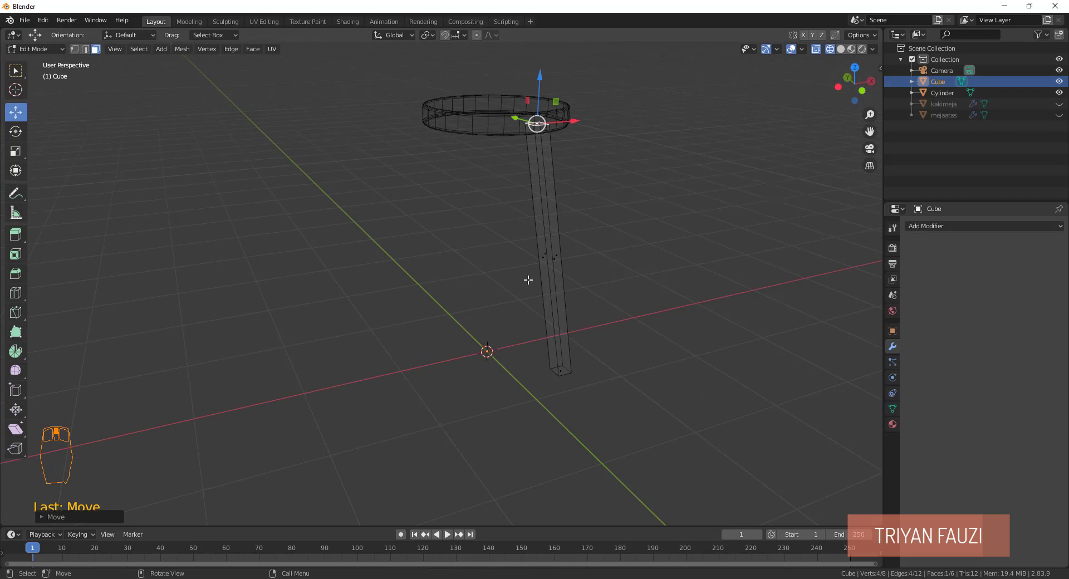
In solid shading and edge mode, bevel the leg's four long vertical edges slightly with 3 segments, and return to Object Mode.
key("z")
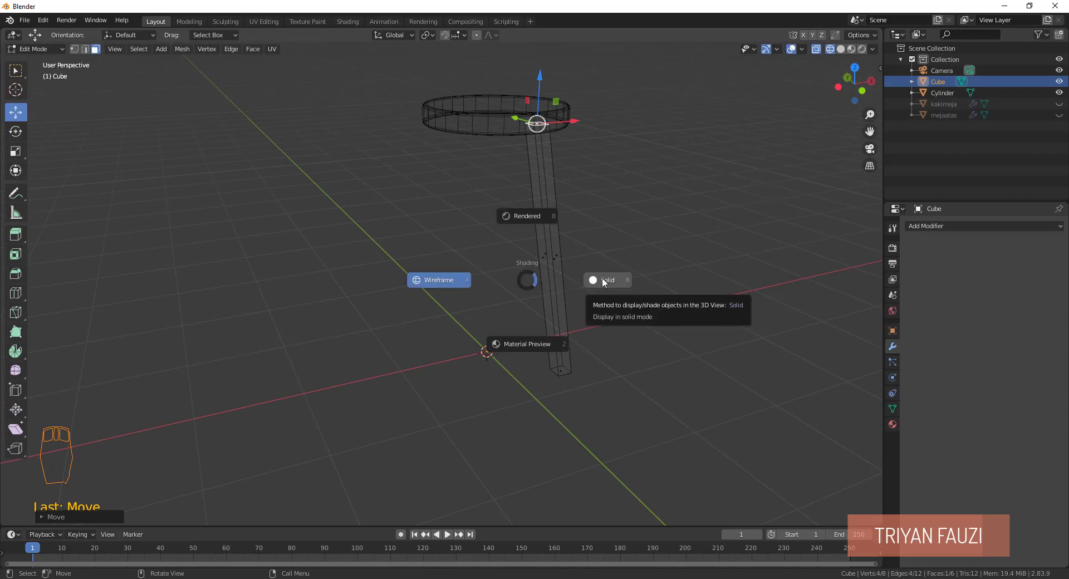
left_click(603, 282)
middle_click_drag(629, 254, 407, 118)
key("2")
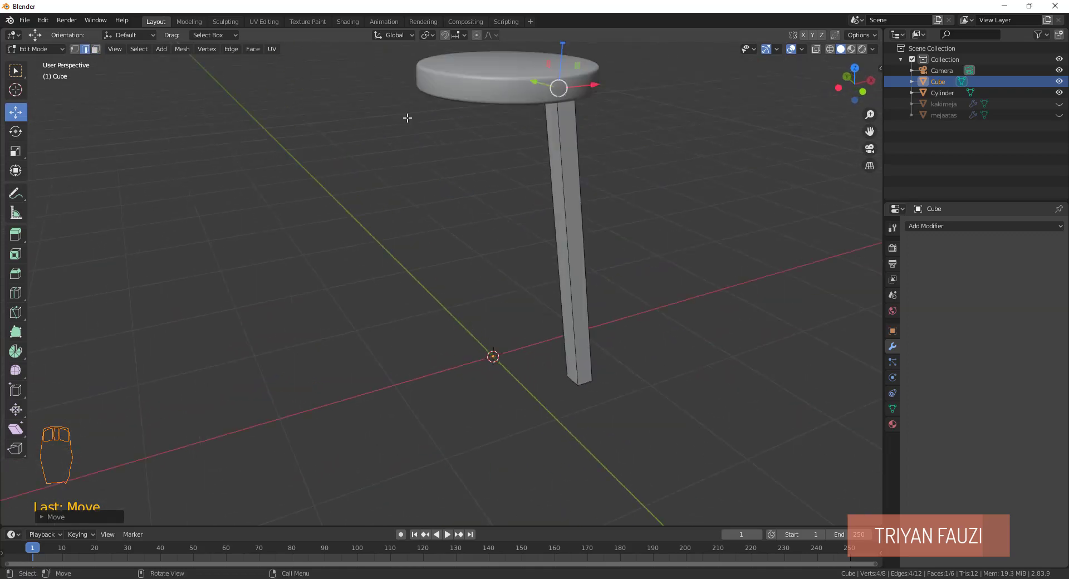
left_click(86, 50)
left_click_drag(523, 194, 620, 206)
middle_click_drag(620, 205, 462, 218)
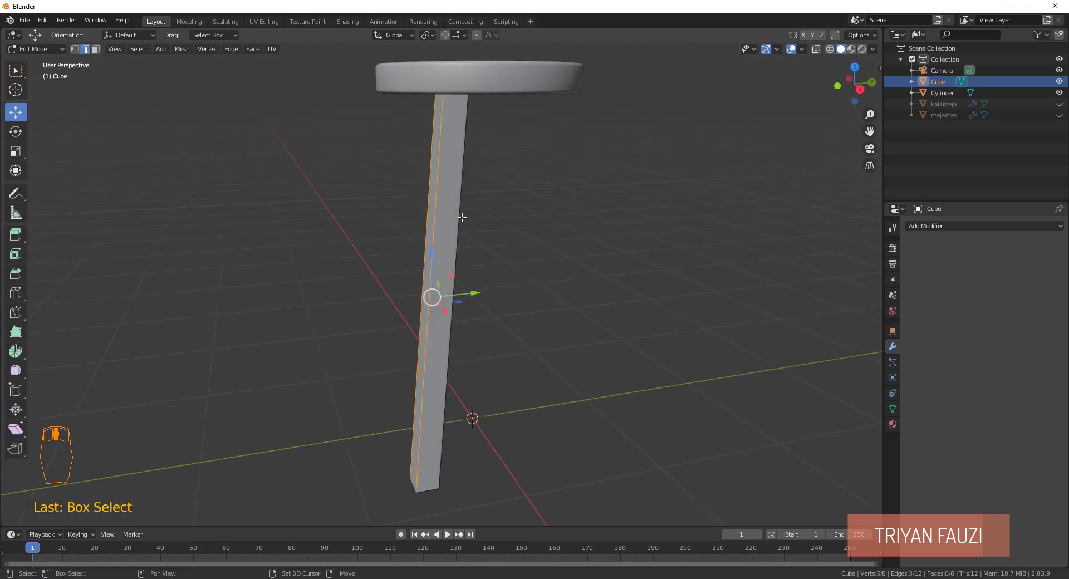
left_click(462, 218, "shift")
scroll(470, 228, "up", 3)
key("ctrl+b")
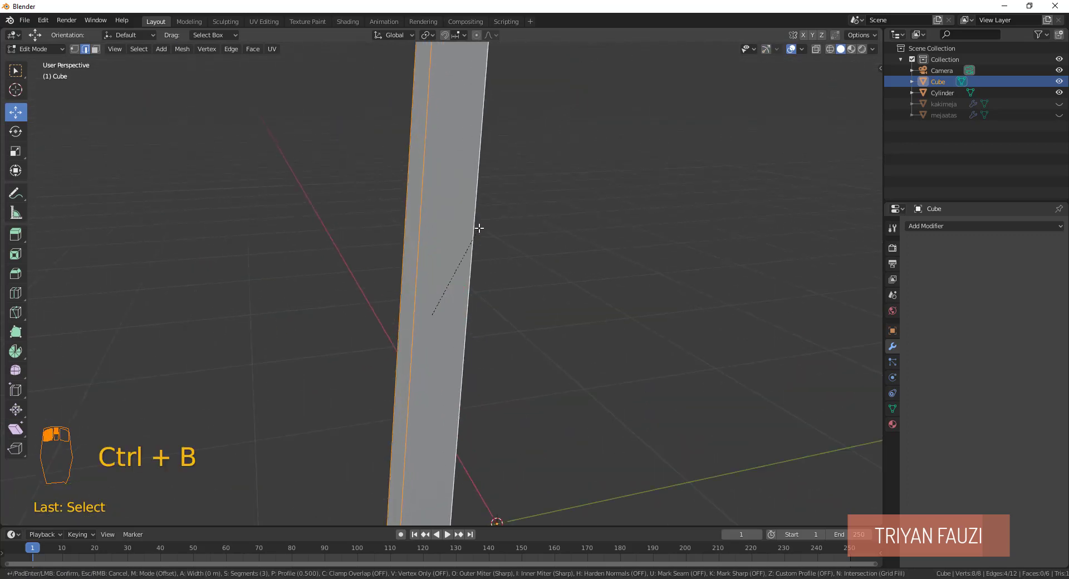
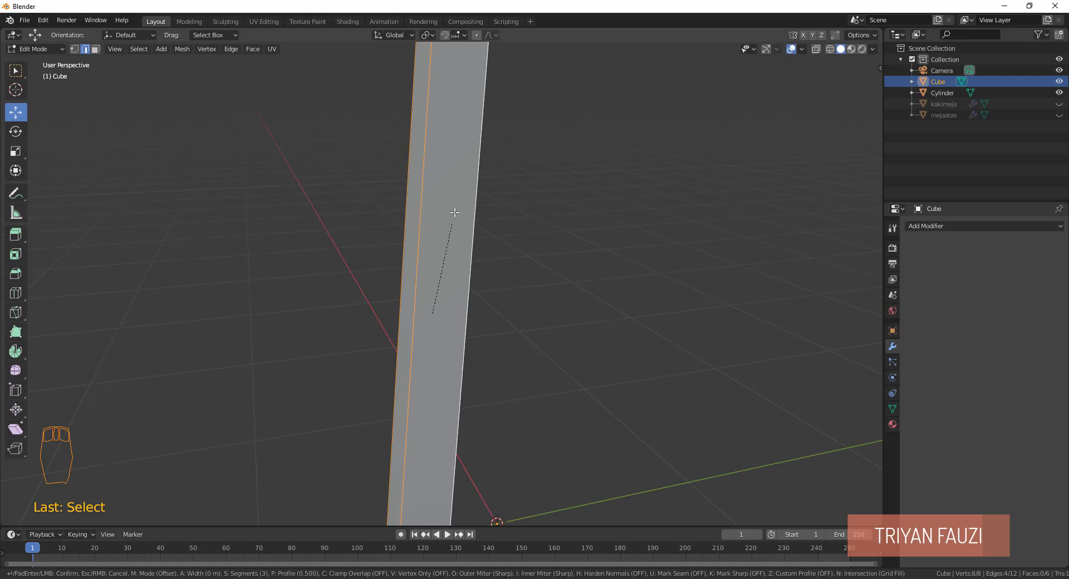
left_click(499, 236)
middle_click_drag(499, 236, 580, 245)
key("Tab")
middle_click_drag(636, 212, 688, 215)
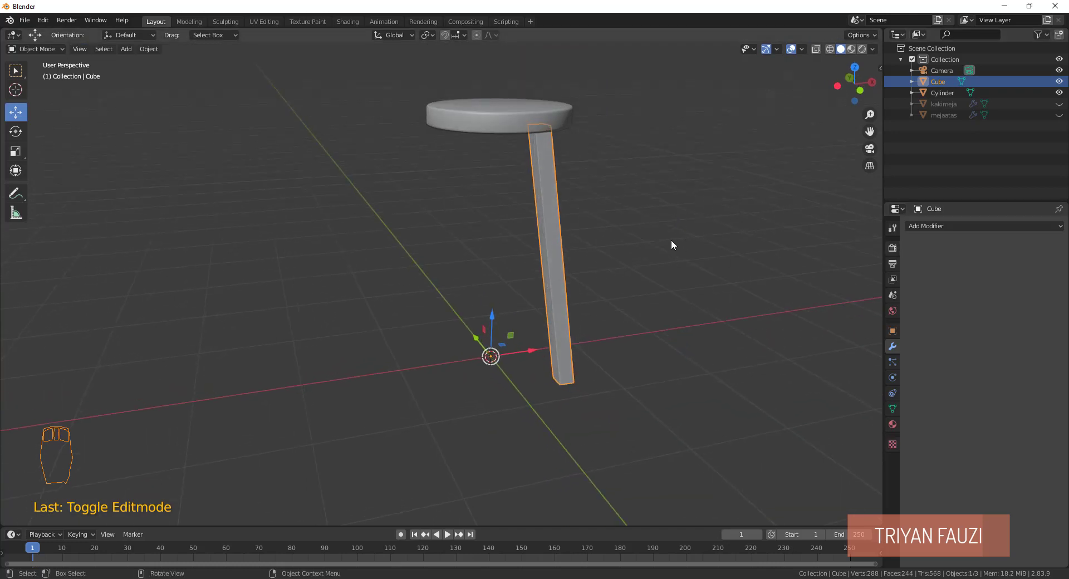
Add a Mirror modifier to the leg on the X and Y axes to produce four stool legs.
left_click(688, 212)
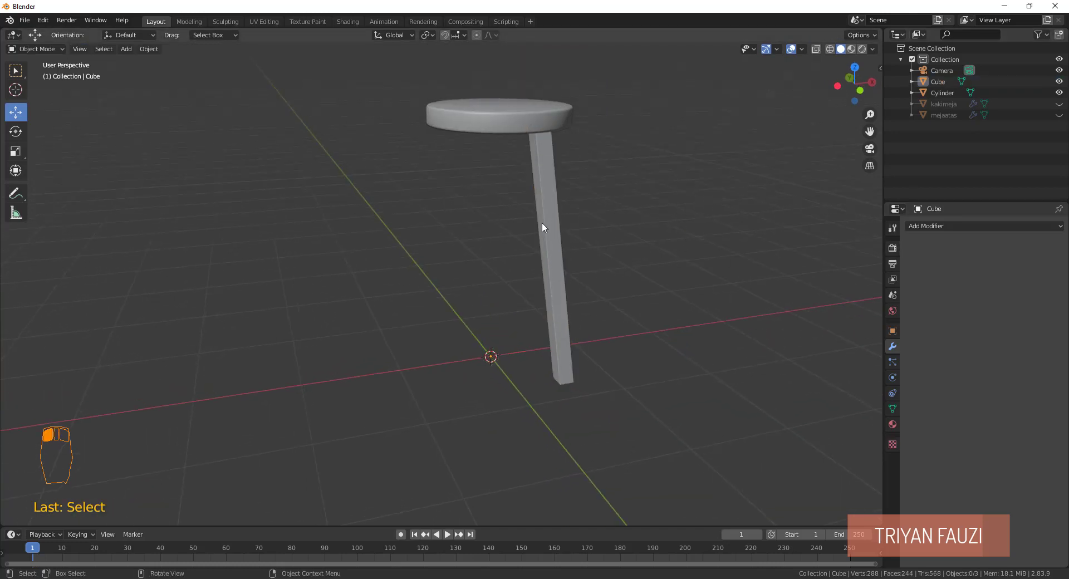
left_click(543, 225)
left_click(941, 224)
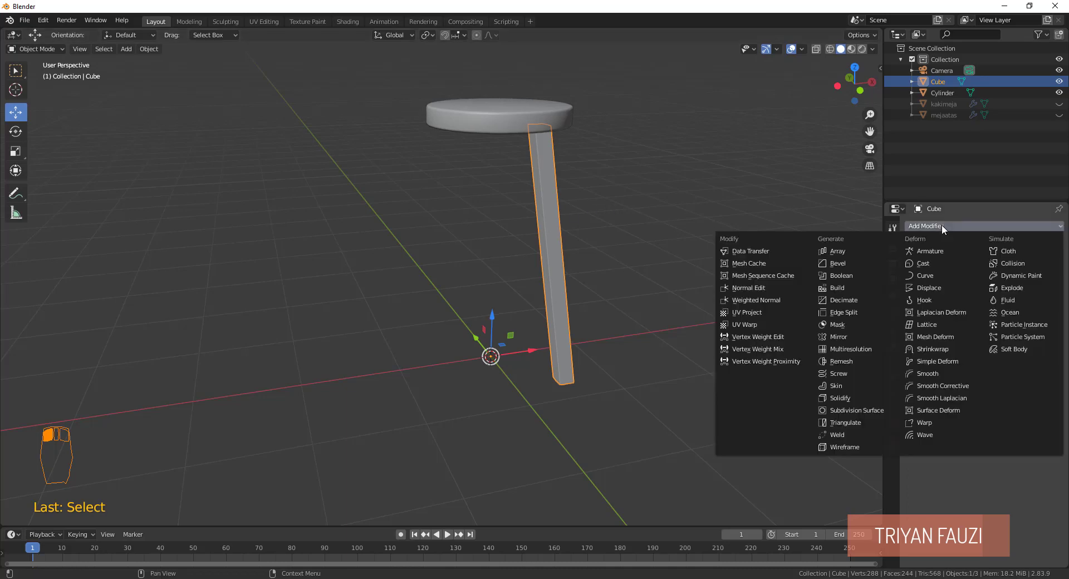
left_click(840, 336)
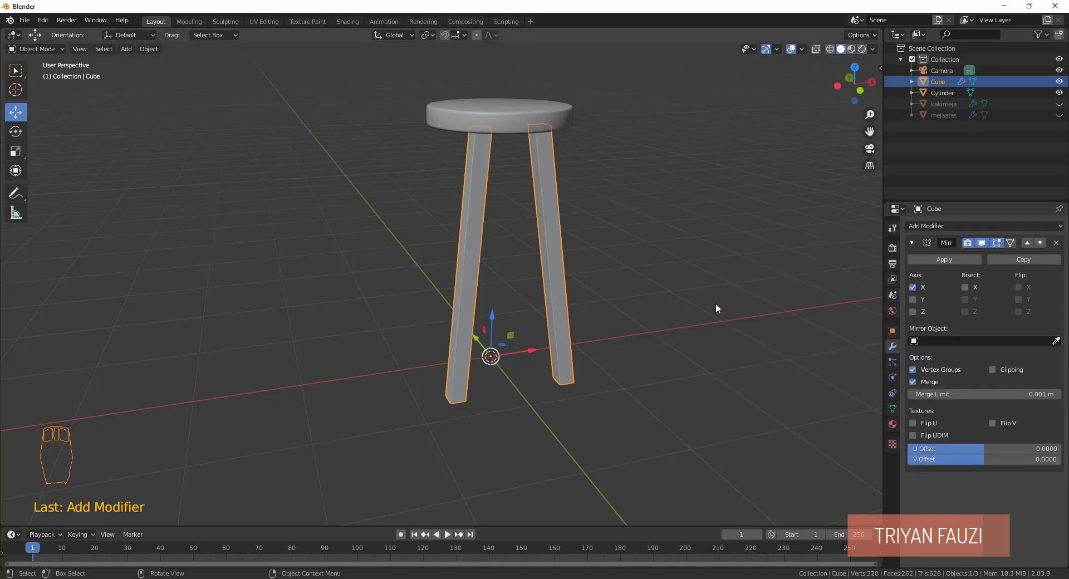
middle_click_drag(716, 302, 829, 290)
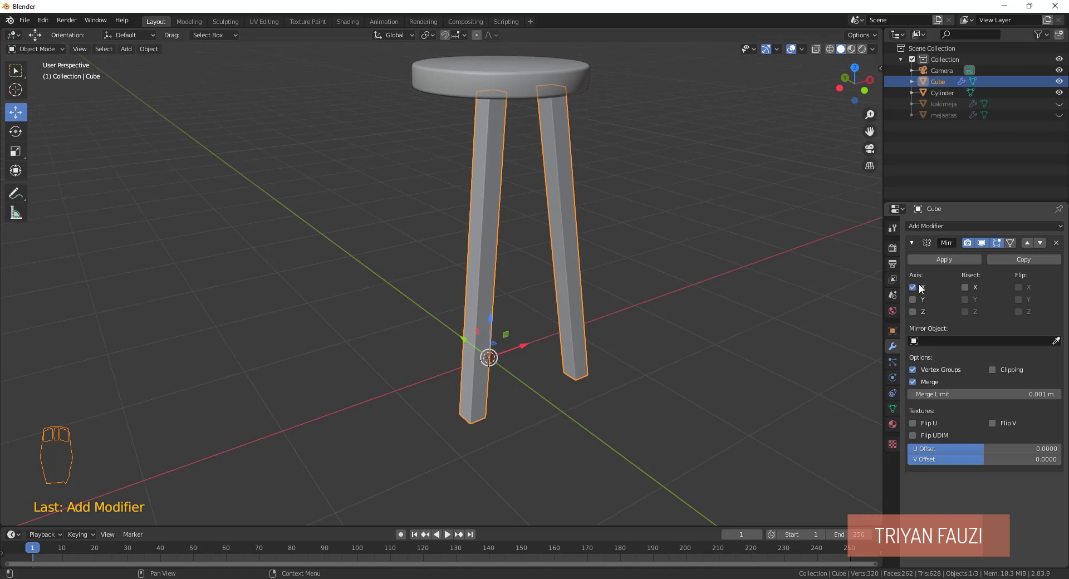
left_click(912, 300)
Examine the four-legged stool from several angles and compare its legs and rungs with the reference picture meja_result.png.
middle_click_drag(515, 303, 476, 286)
scroll(477, 286, "down", 5)
scroll(541, 288, "up", 3)
middle_click_drag(540, 292, 530, 281)
scroll(482, 323, "down", 3)
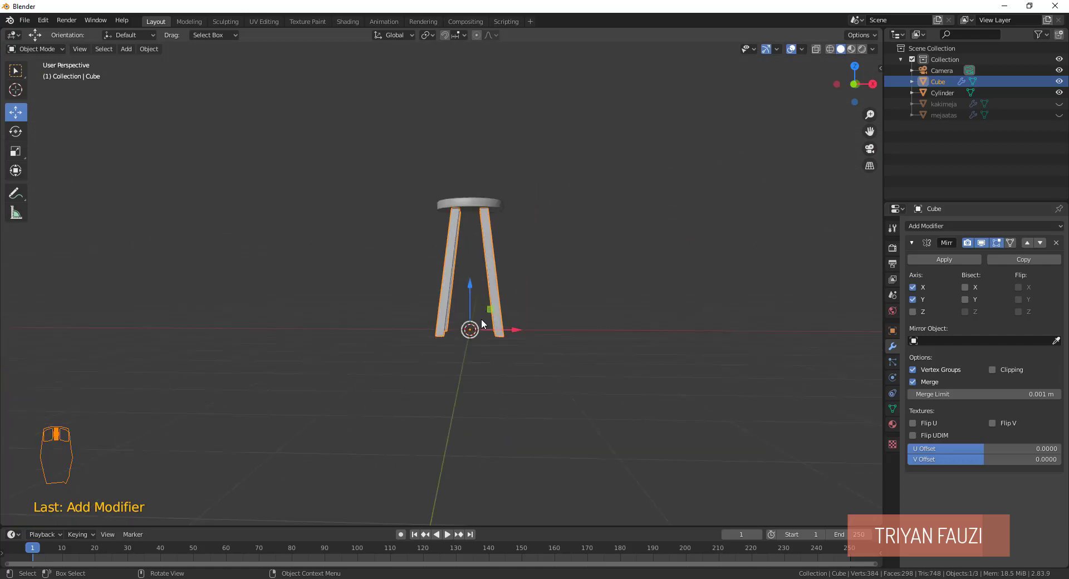
middle_click_drag(526, 400, 479, 389)
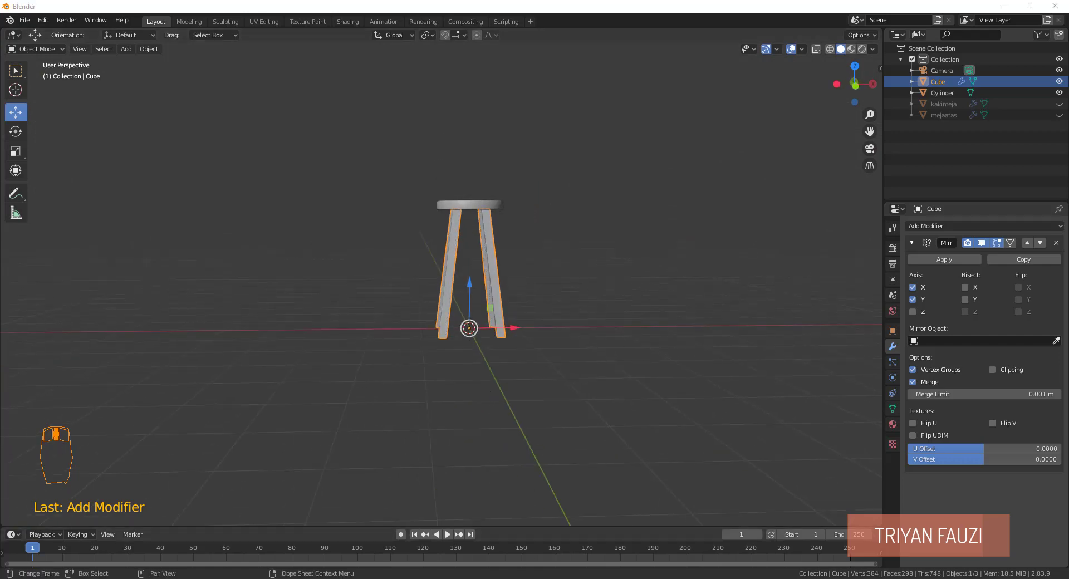
left_click(501, 578)
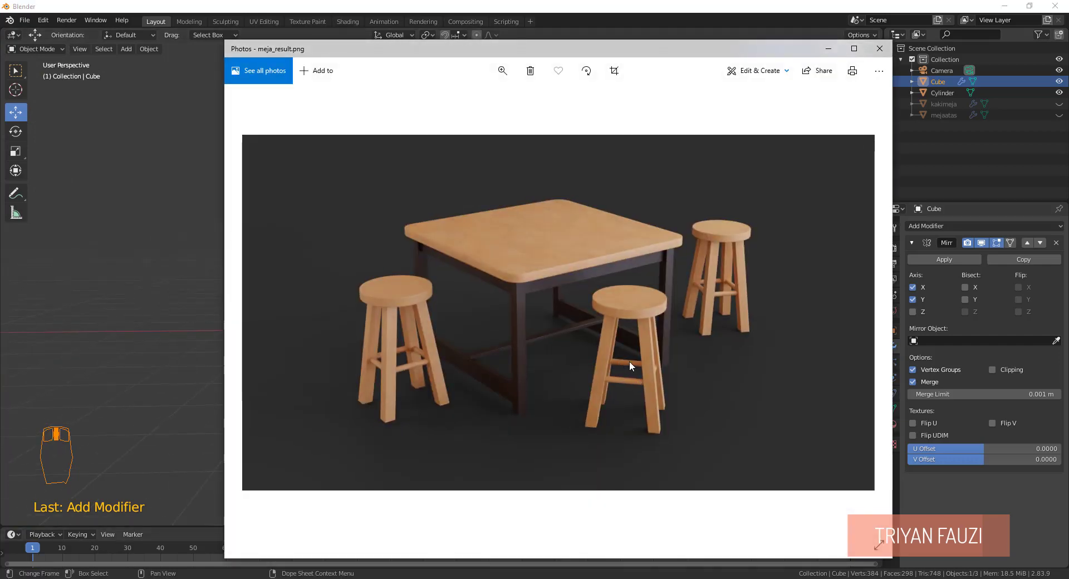
key("alt+F4")
Add a cylinder for a stool rung and scale it down uniformly to about 0.064.
key("shift+a")
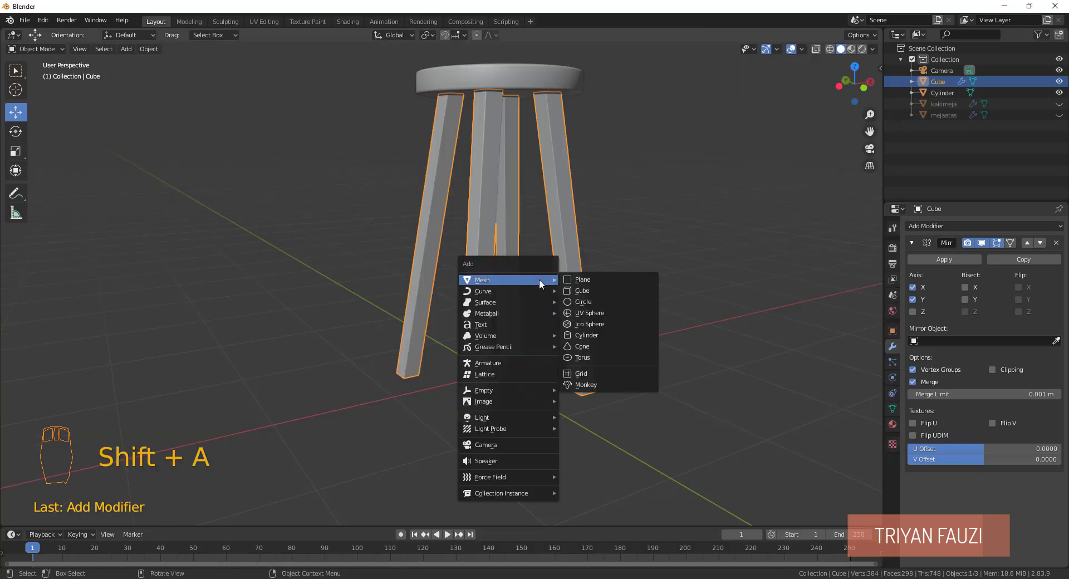
left_click(587, 335)
key("s")
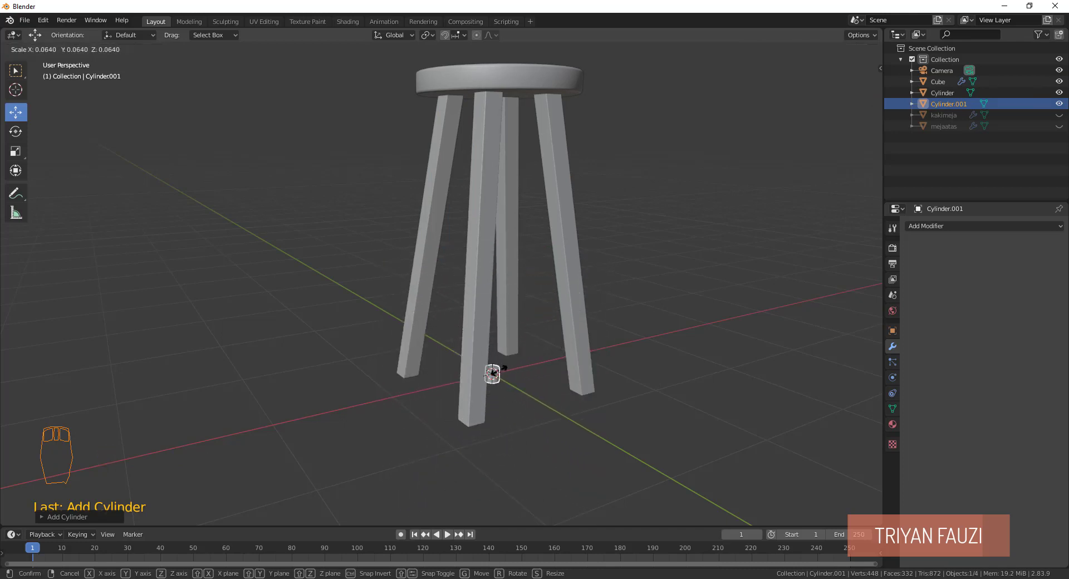
left_click(493, 373)
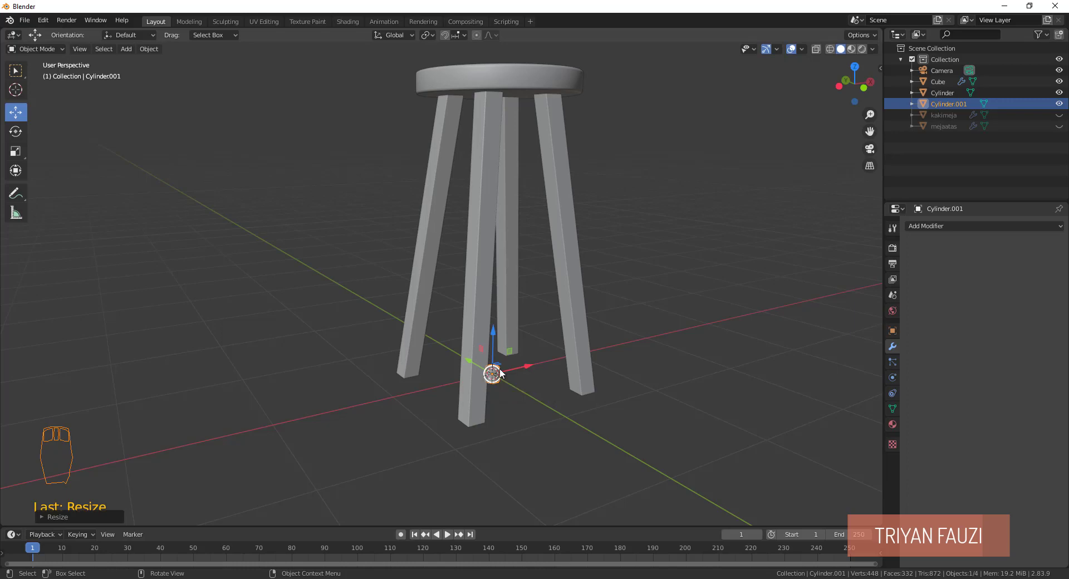
In top wireframe view, scale the rung cylinder down further to about 0.1 m wide, thinner than the legs.
key("KP_7")
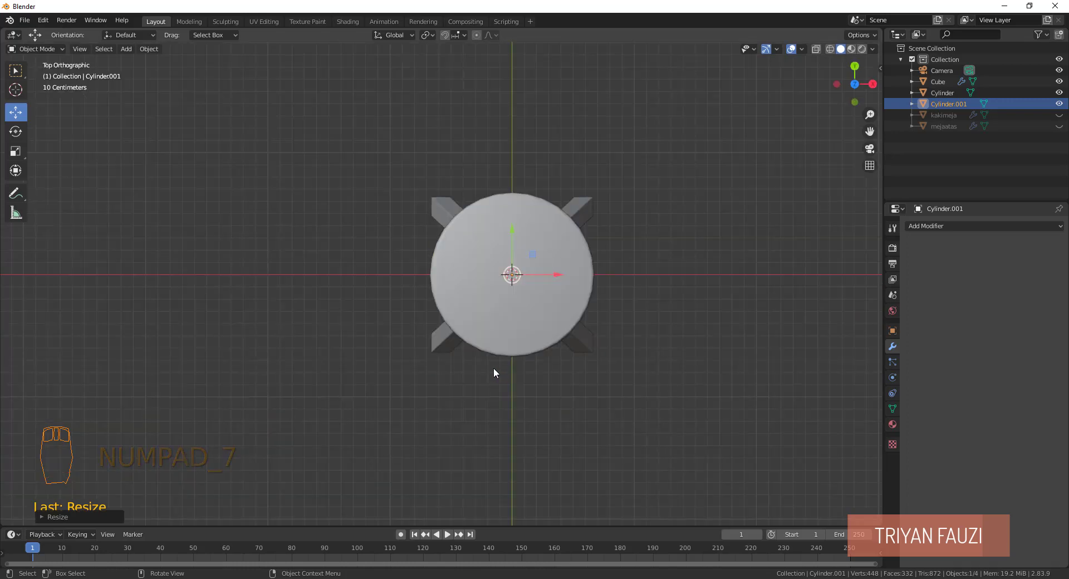
key("z")
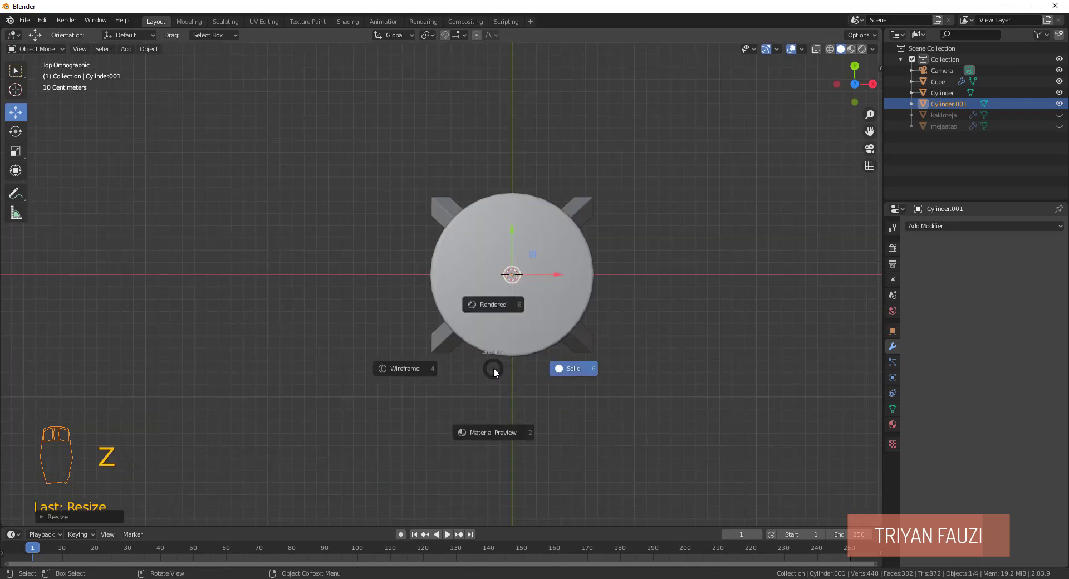
left_click(432, 371)
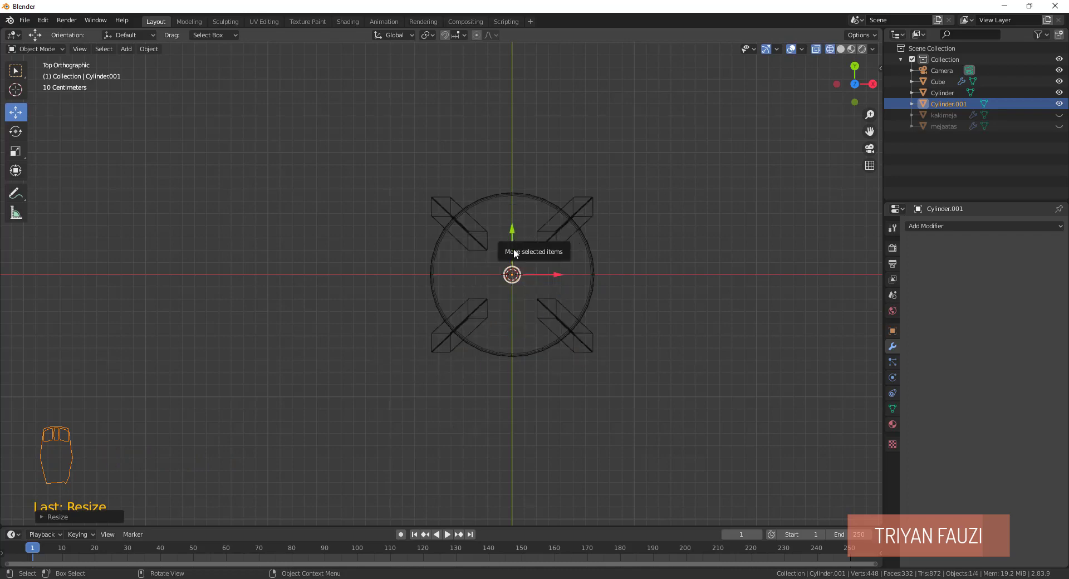
scroll(522, 303, "up", 5)
scroll(644, 276, "down", 1)
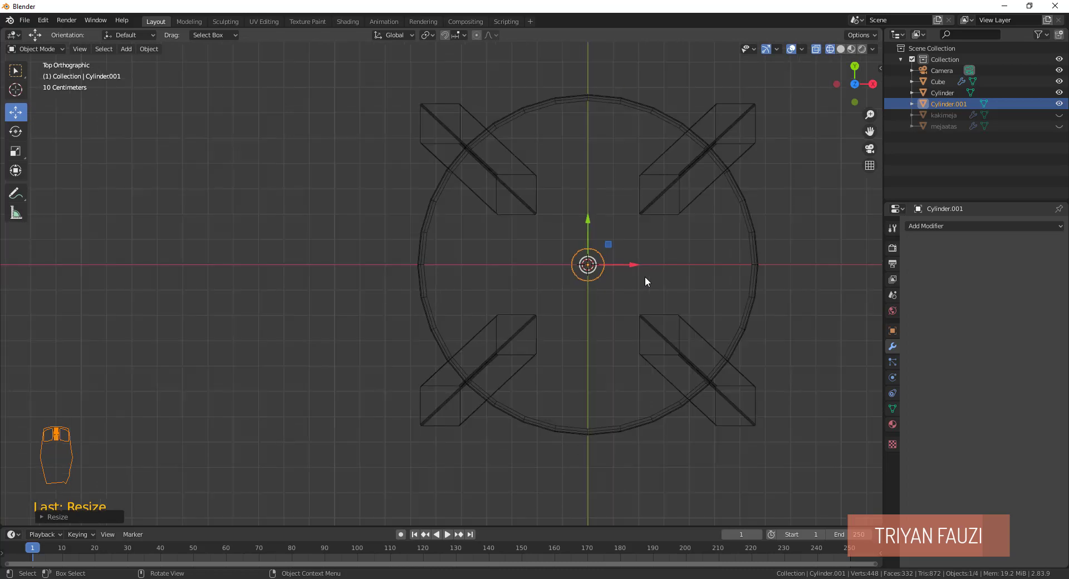
key("s")
left_click(631, 274)
mouse_move(602, 308)
middle_mouse_down()
mouse_move(638, 229)
mouse_move(640, 245)
middle_mouse_up()
In solid shading, enter Edit Mode and rotate the whole rung cylinder mesh 90° about the X axis.
key("z")
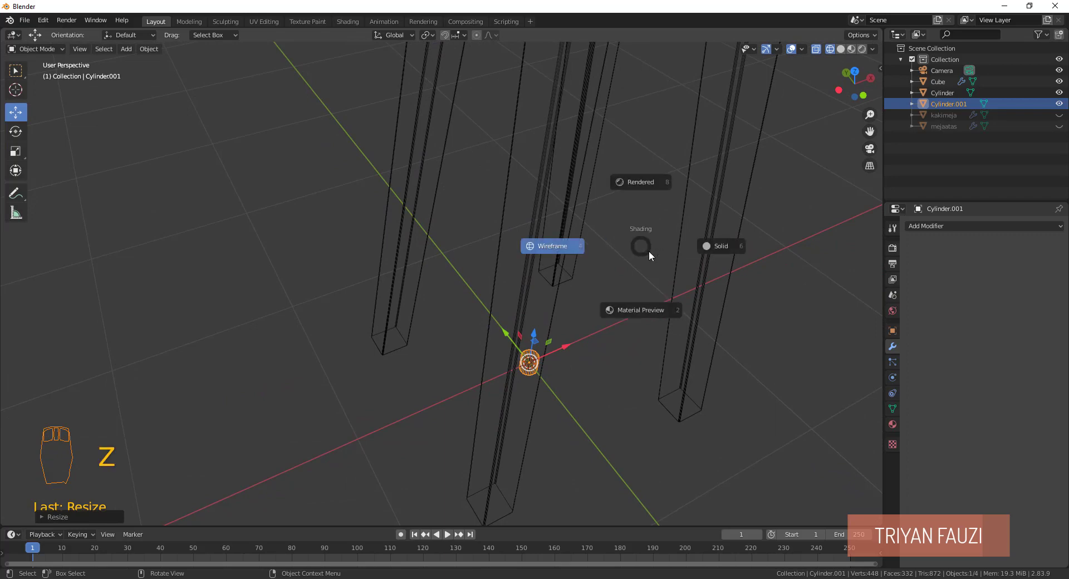
left_click(713, 245)
mouse_move(712, 246)
middle_mouse_down()
mouse_move(592, 295)
mouse_move(562, 280)
middle_mouse_up()
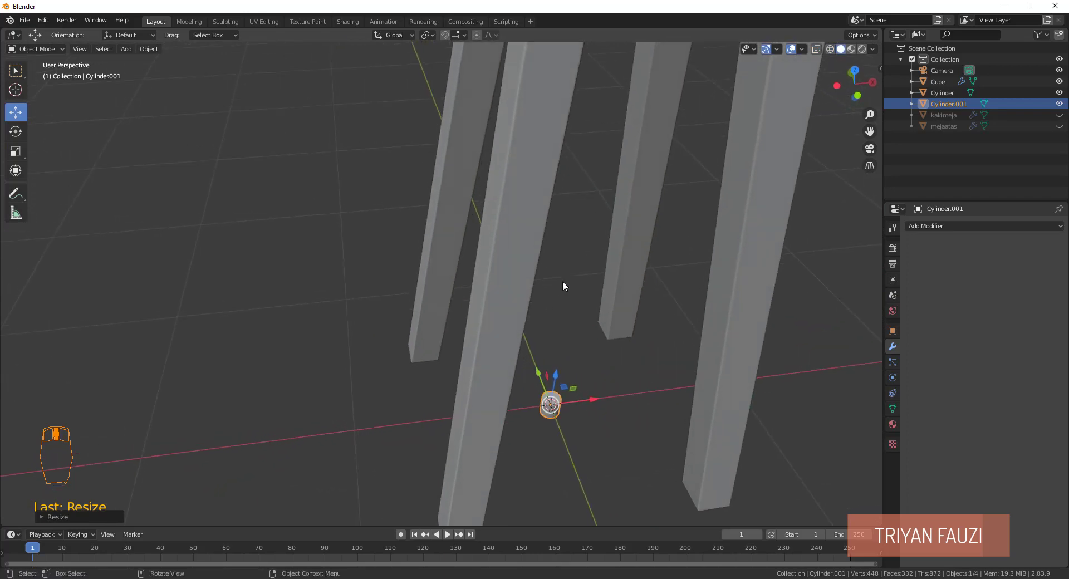
key("Tab")
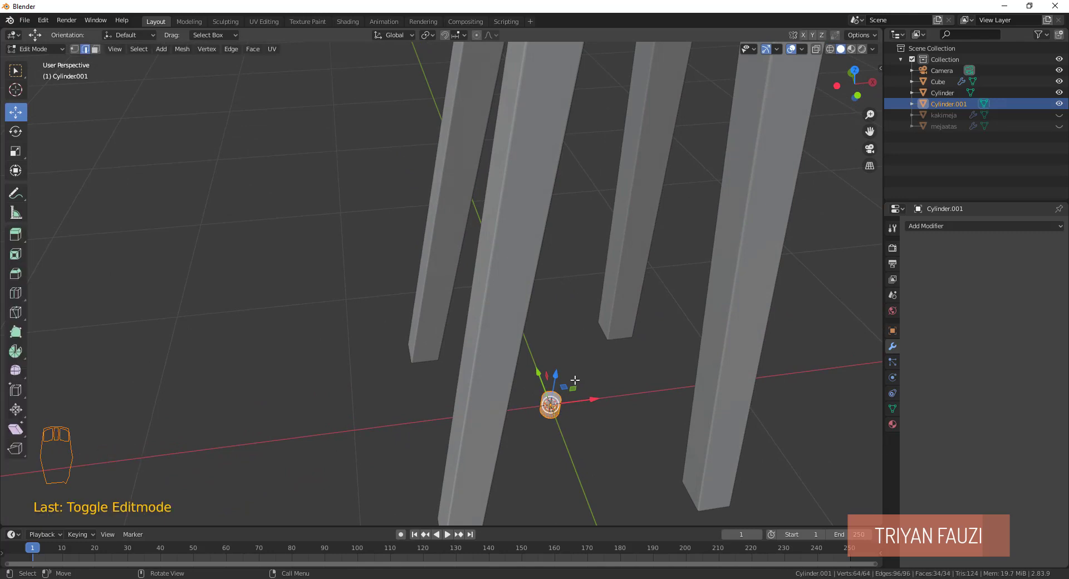
scroll(576, 419, "up", 2)
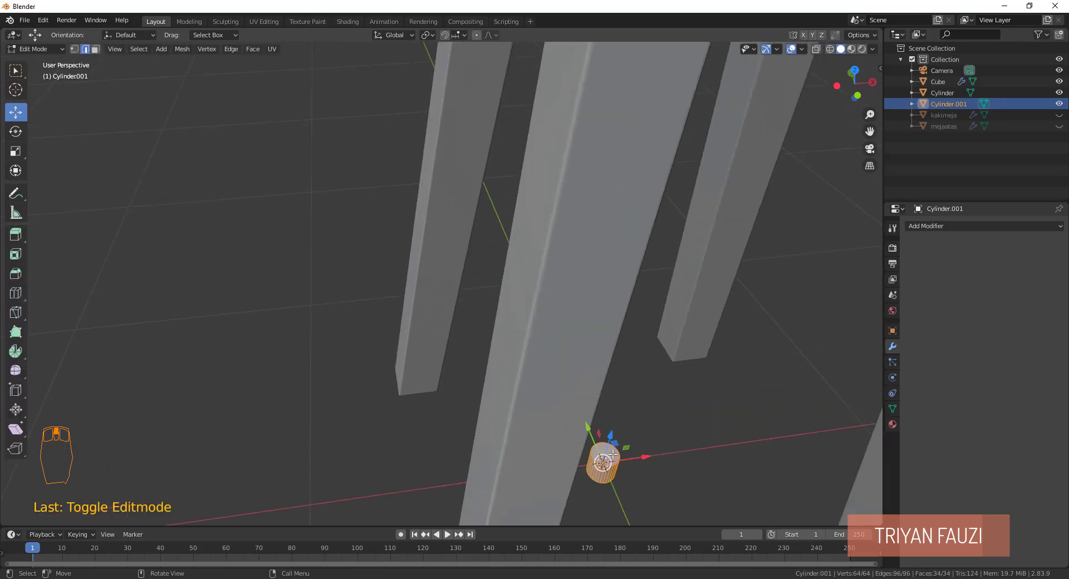
key("a")
key("a")
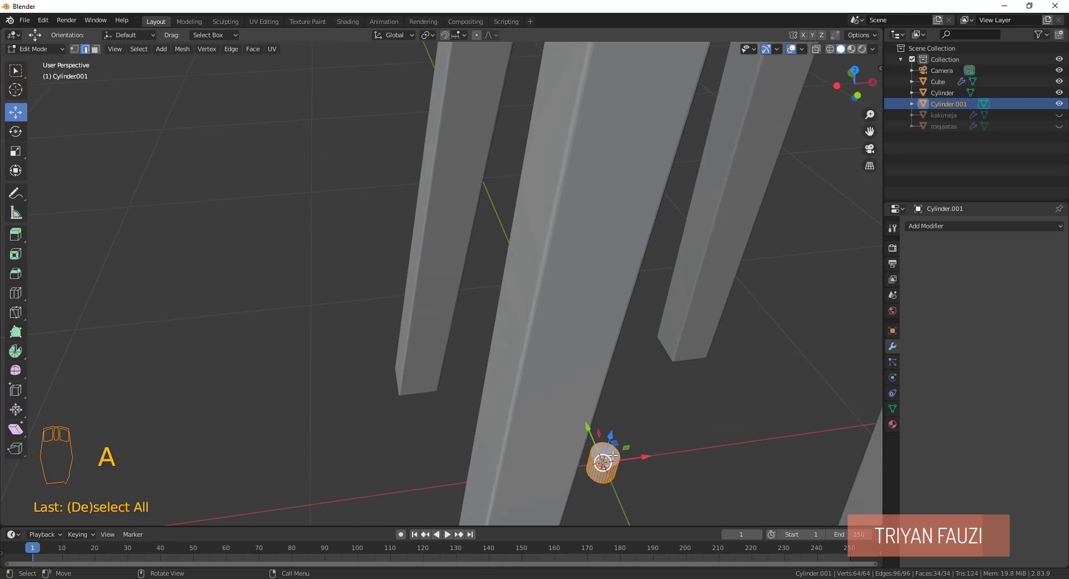
scroll(645, 436, "down", 2)
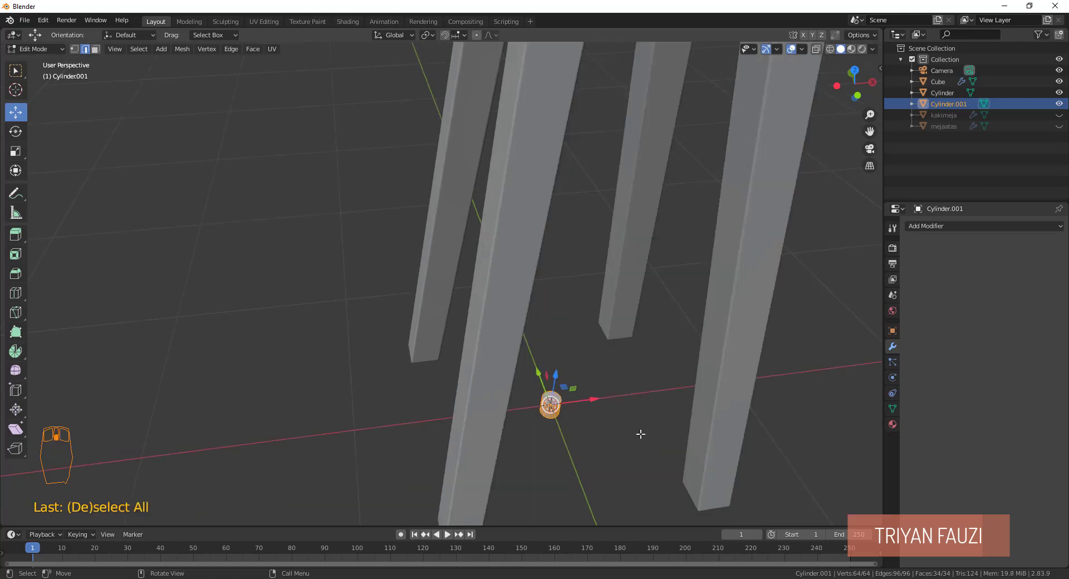
key("r")
key("x")
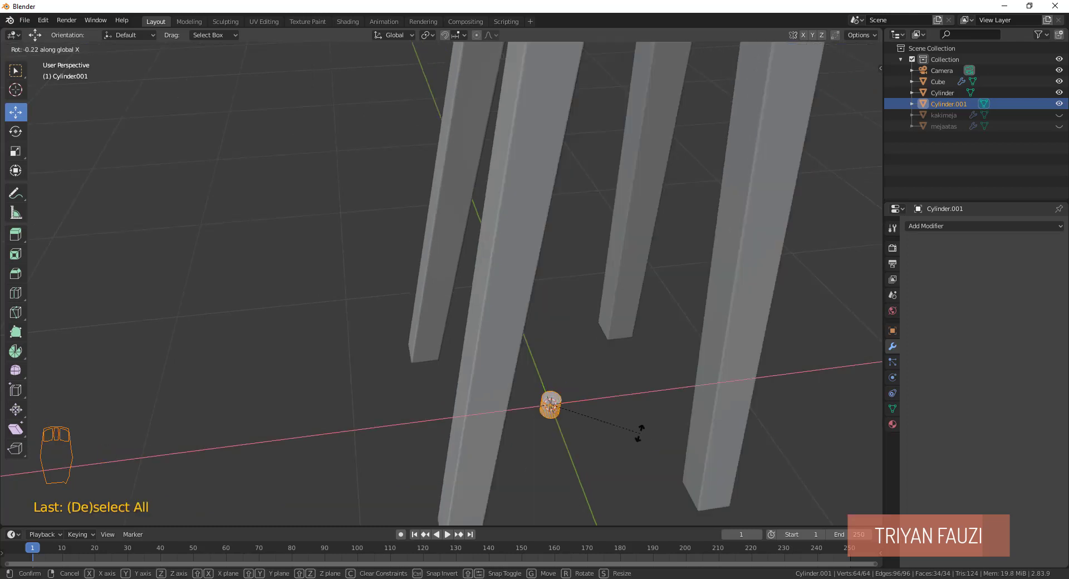
type("90")
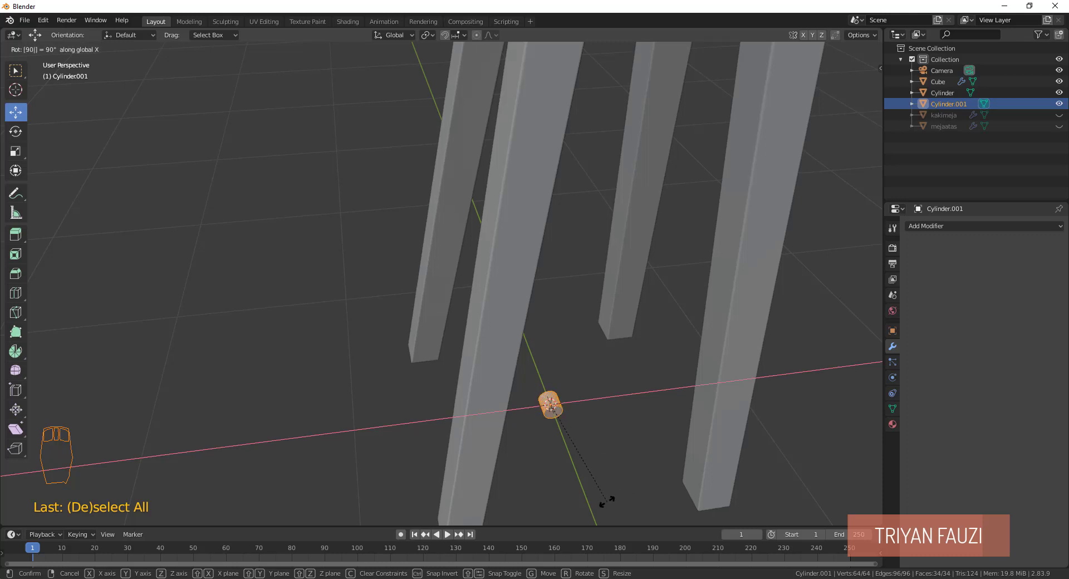
key("Return")
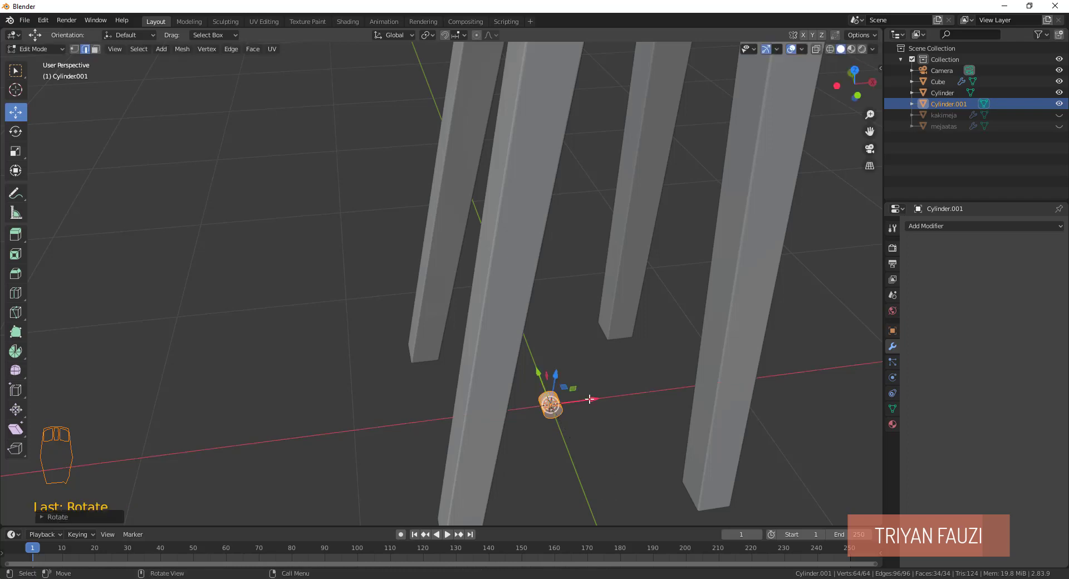
Move the rung cylinder mesh about 0.54 m along X, in line with the legs on the positive X side.
key("g")
key("x")
left_click(656, 439)
middle_click_drag(656, 439, 745, 415)
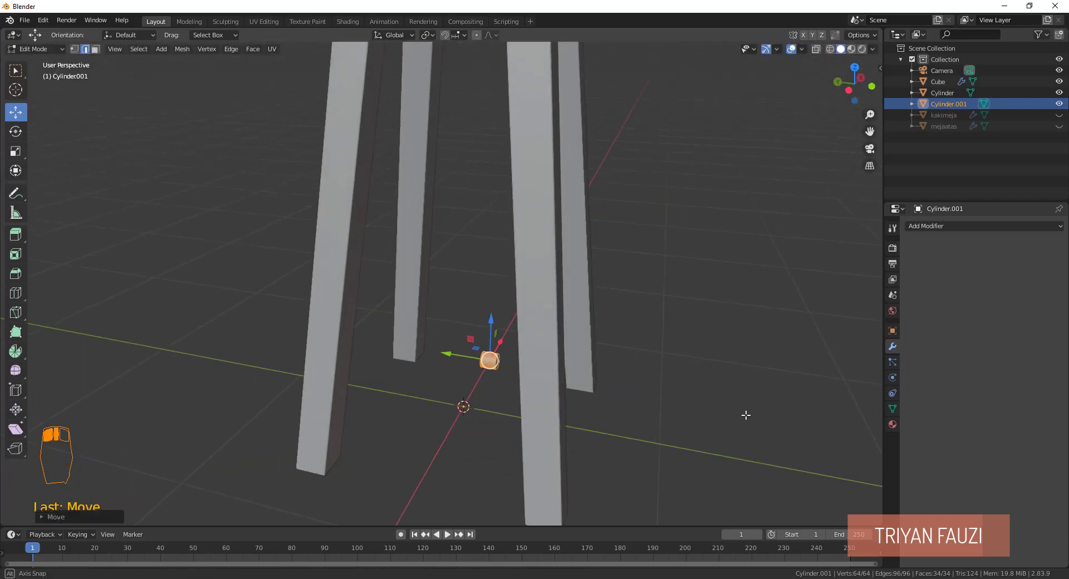
In right wireframe view, move the rung mesh about 0.48 m along Y and 0.72 m up along Z, inside the leg.
key("KP_1")
scroll(589, 198, "down", 4)
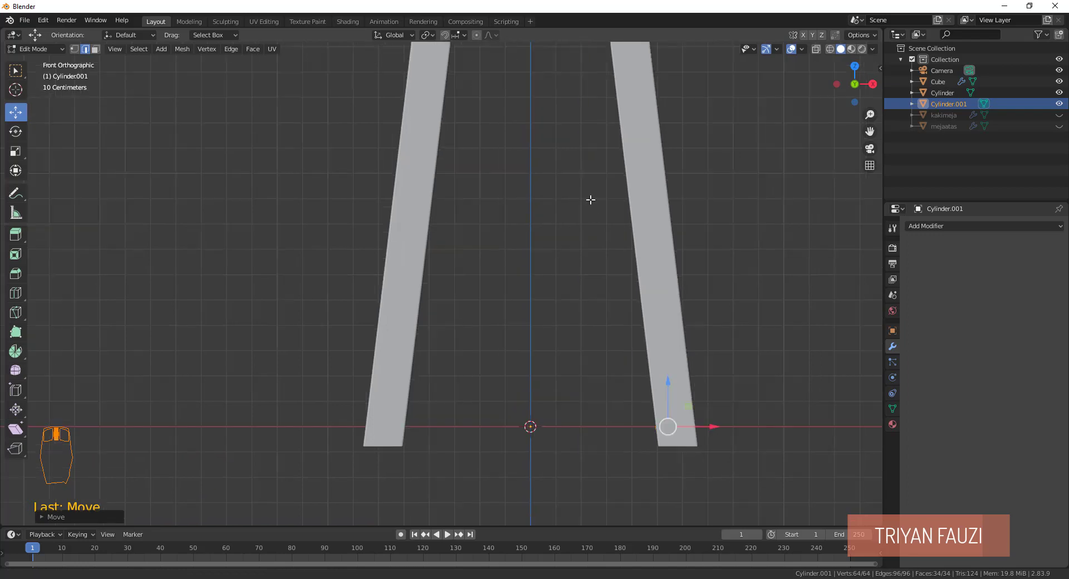
key("z")
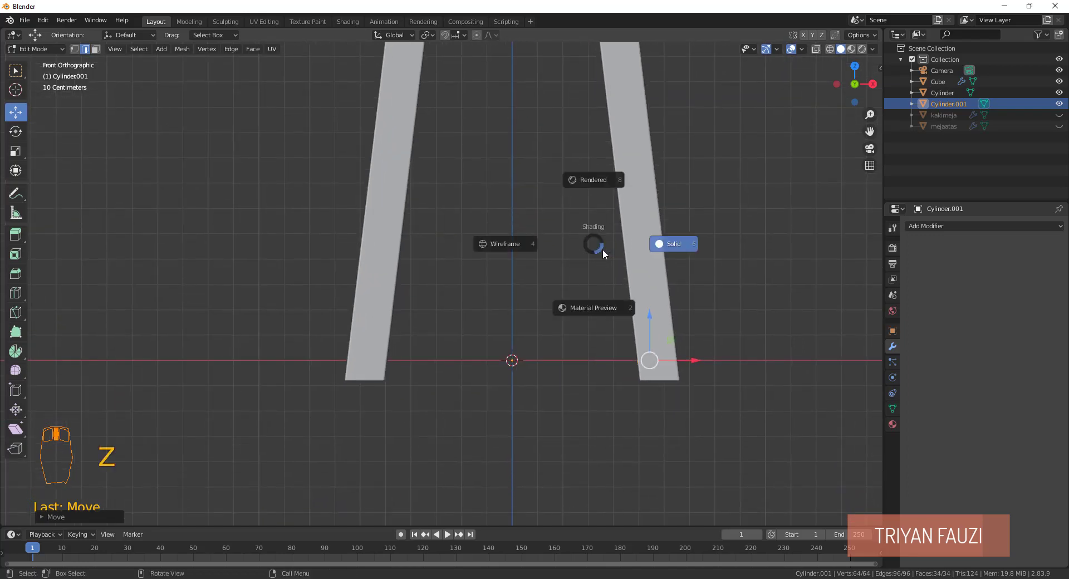
left_click(516, 249)
key("KP_1")
key("KP_3")
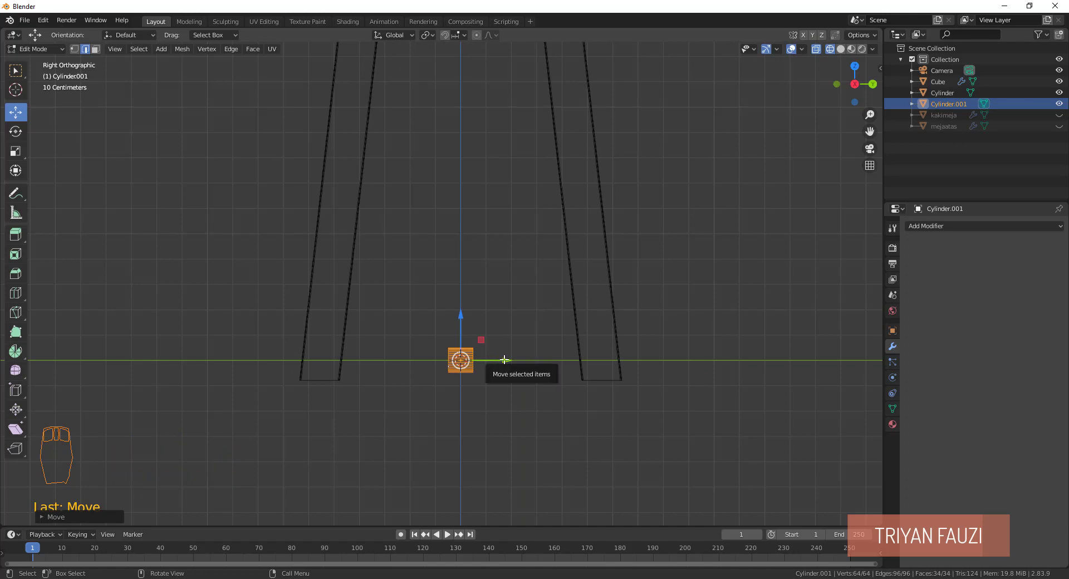
left_click_drag(505, 360, 627, 357)
left_click_drag(576, 333, 577, 180)
left_click(593, 214)
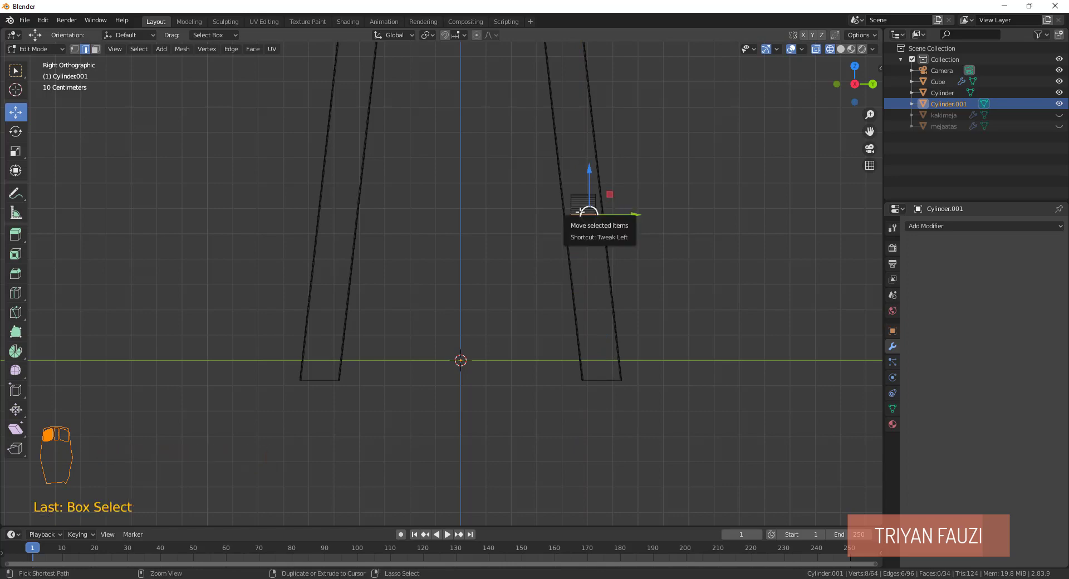
key("ctrl+z")
left_click_drag(580, 176, 580, 147)
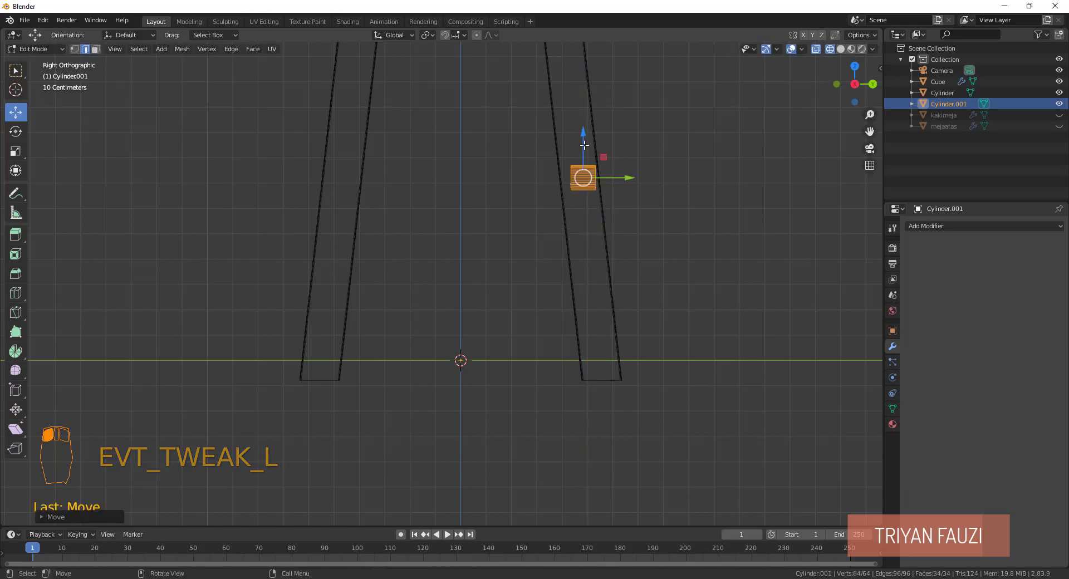
In right view, move the rung mesh about 0.08 m along negative Y, towards the leg's inner edge.
left_click_drag(626, 177, 616, 178)
middle_click_drag(616, 177, 617, 218)
key("KP_3")
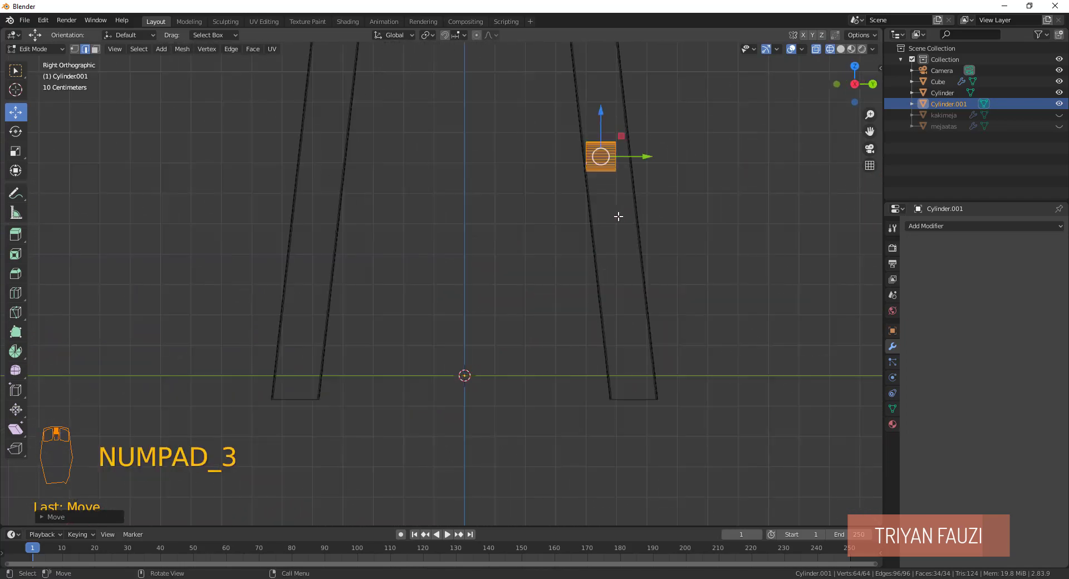
left_click_drag(644, 156, 632, 155)
mouse_move(632, 156)
middle_mouse_down()
mouse_move(620, 204)
mouse_move(661, 209)
middle_mouse_up()
In solid shading, select the rung's inward end face and extend it about 0.35 m along negative Y to the stool's centre plane.
key("z")
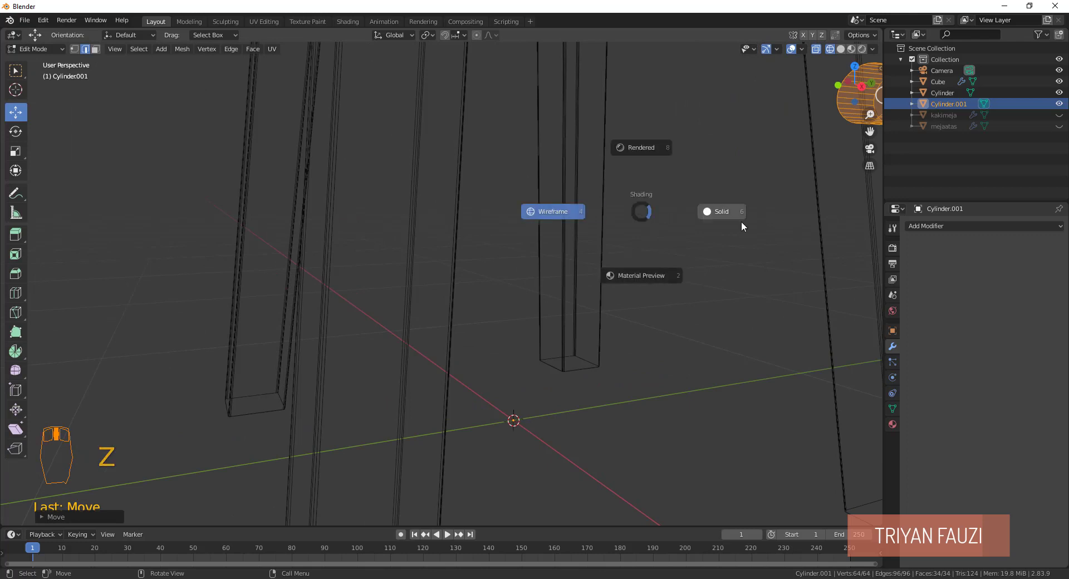
left_click(729, 209)
mouse_move(770, 186)
middle_mouse_down()
mouse_move(565, 261)
mouse_move(618, 228)
middle_mouse_up()
left_click(626, 224)
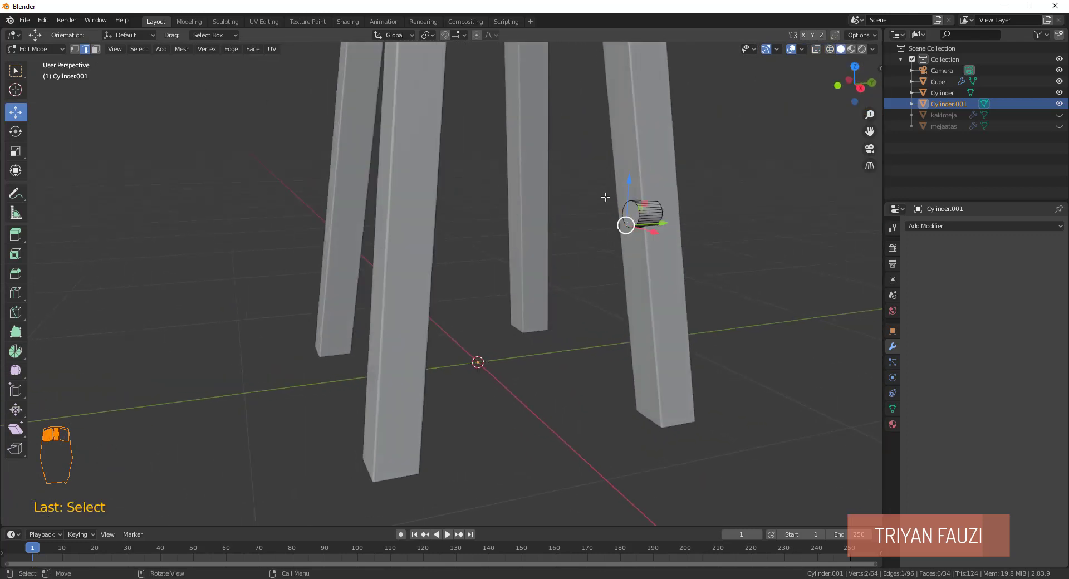
left_click(95, 49)
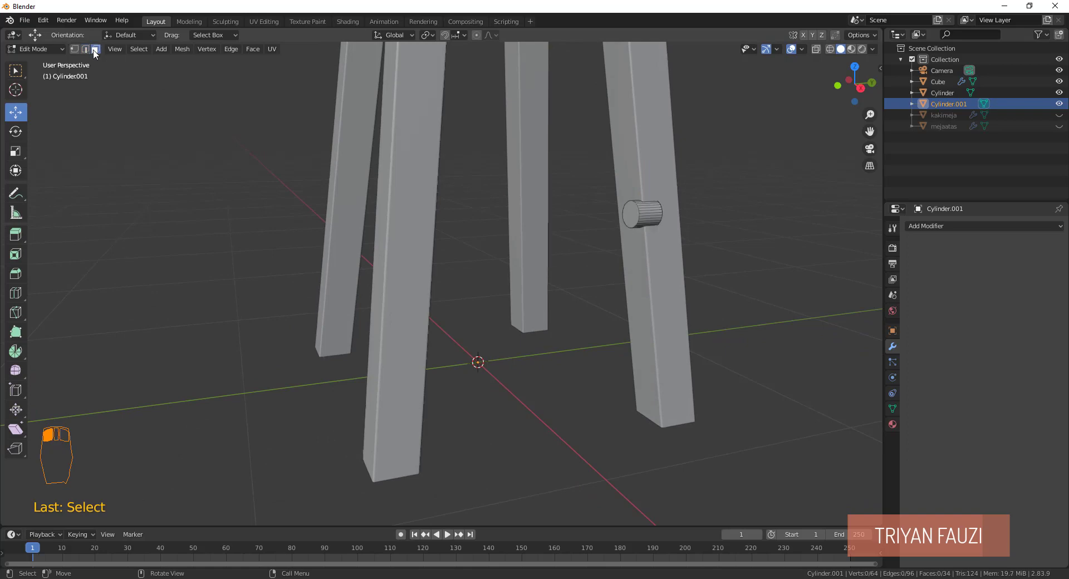
left_click(628, 214)
key("KP_1")
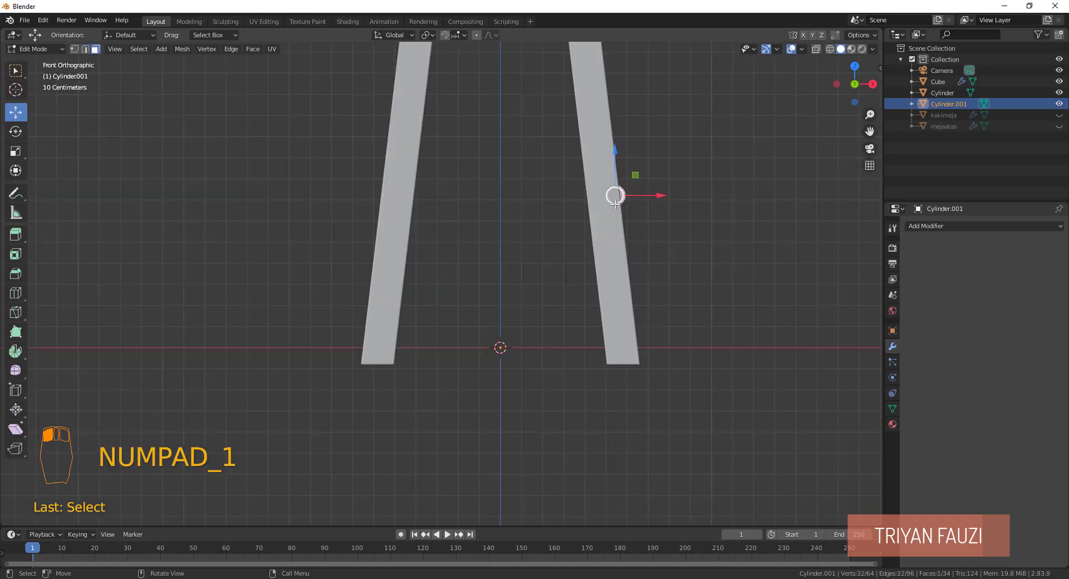
key("KP_3")
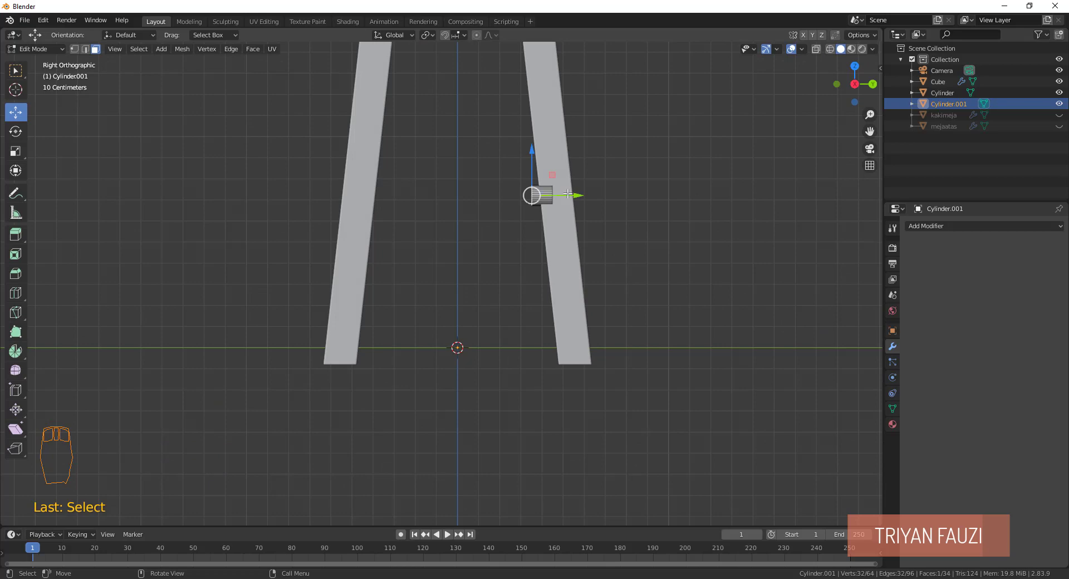
left_click_drag(567, 193, 493, 191)
mouse_move(544, 222)
middle_mouse_down()
mouse_move(579, 239)
mouse_move(553, 239)
middle_mouse_up()
In front wireframe view, select the whole rung mesh and move it about 0.05 m along negative X, centring it inside the leg.
key("KP_1")
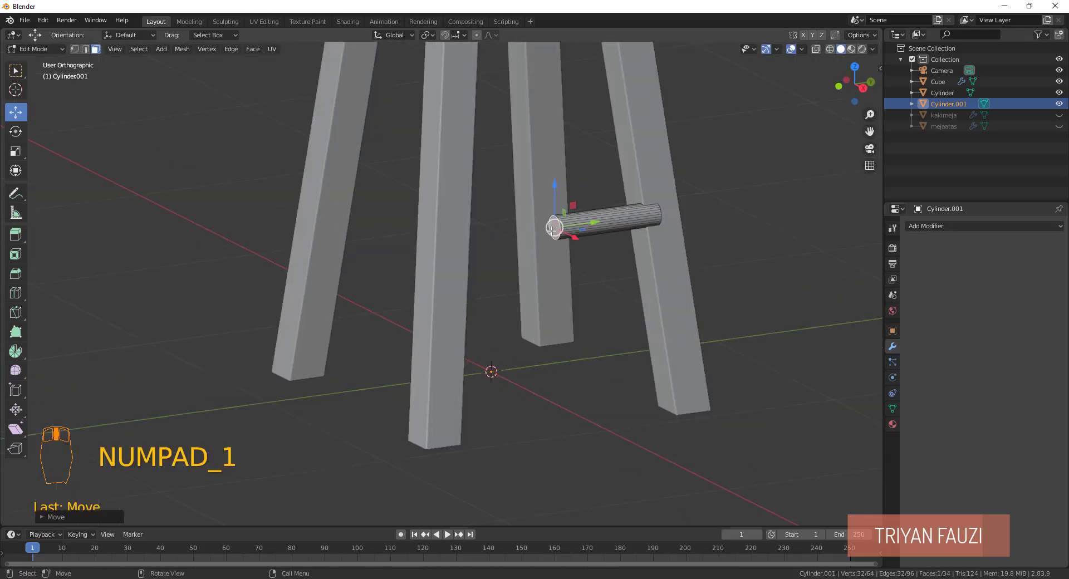
key("z")
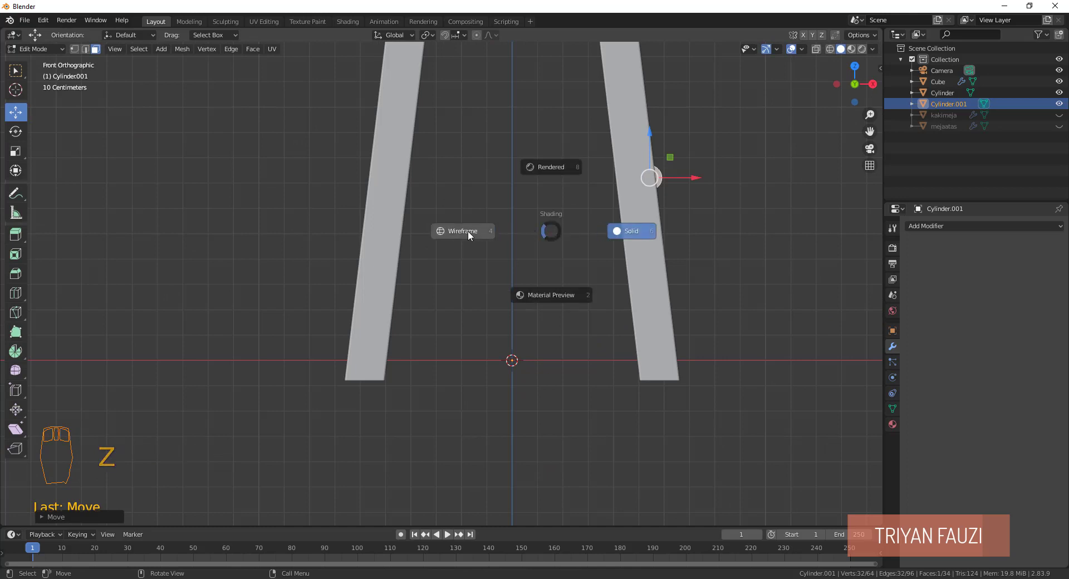
left_click(468, 230)
key("l")
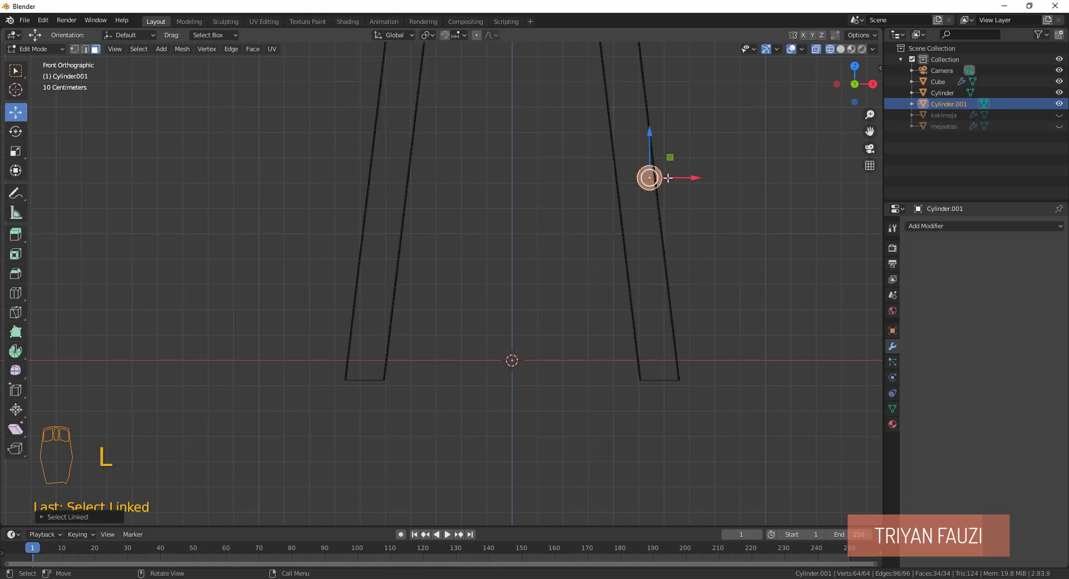
left_click_drag(677, 180, 667, 180)
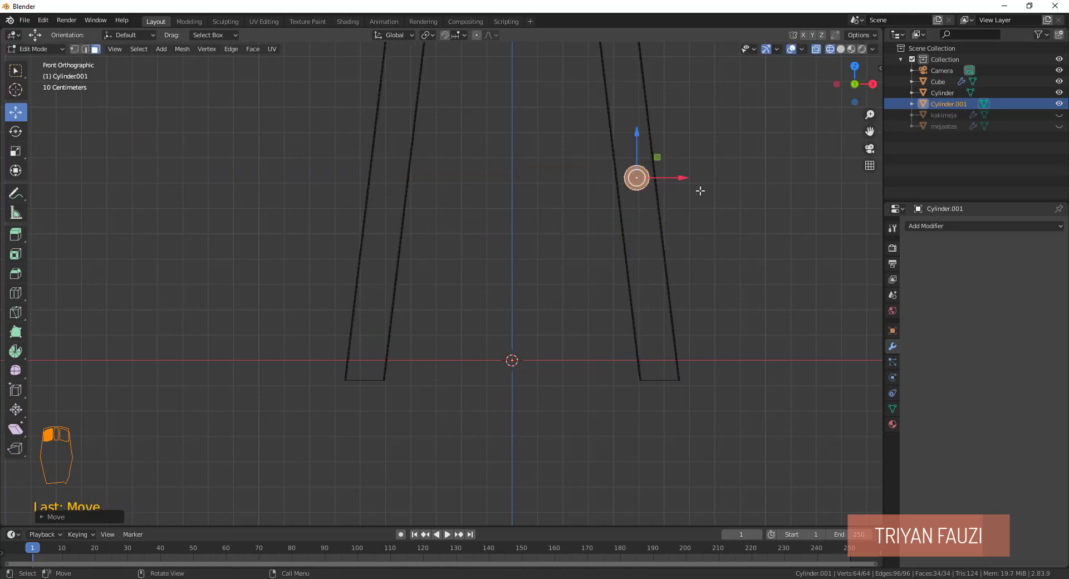
middle_click_drag(699, 186, 590, 224)
key("KP_1")
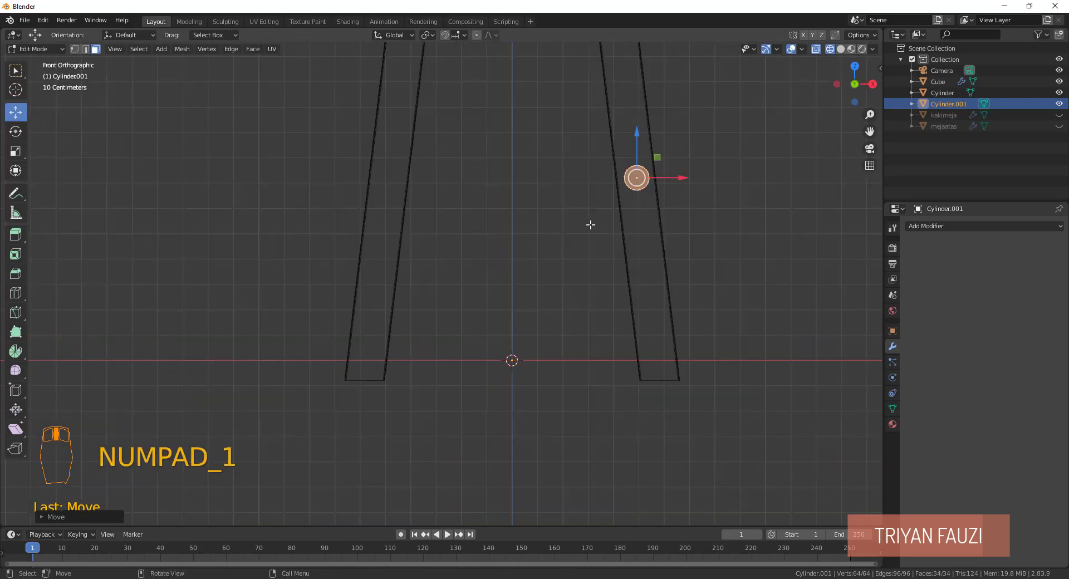
key("KP_3")
In Object Mode with solid shading, add a Mirror modifier to the rung with both the X and Y axes enabled.
key("Tab")
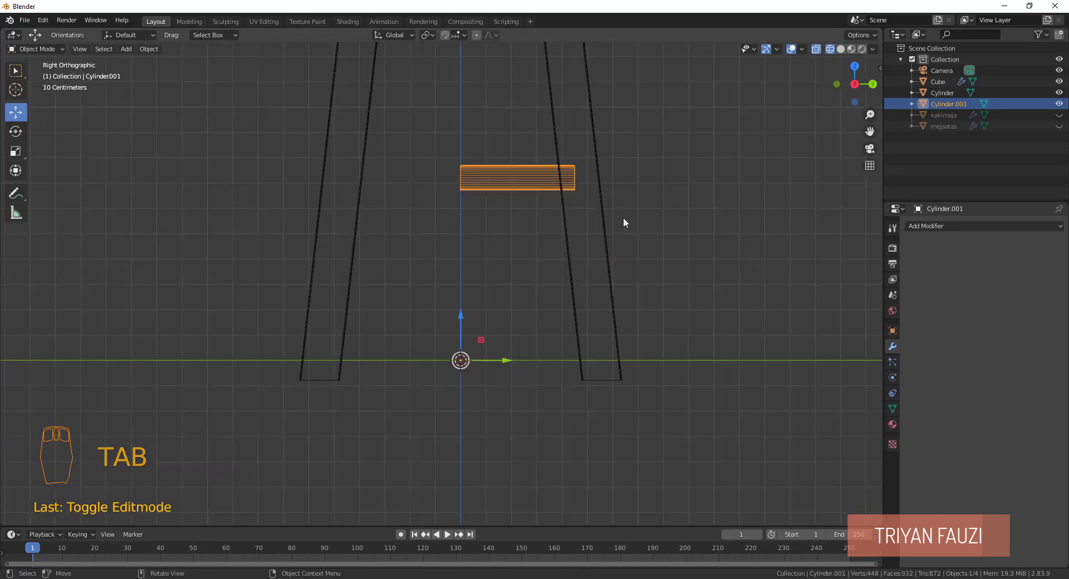
key("z")
left_click(713, 218)
middle_click_drag(729, 218, 685, 211)
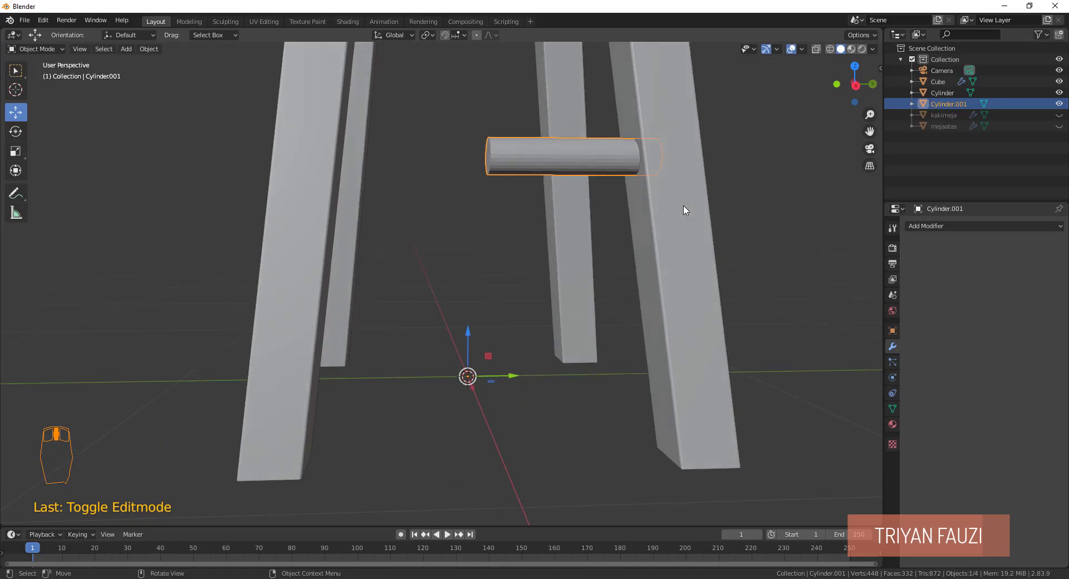
left_click(970, 226)
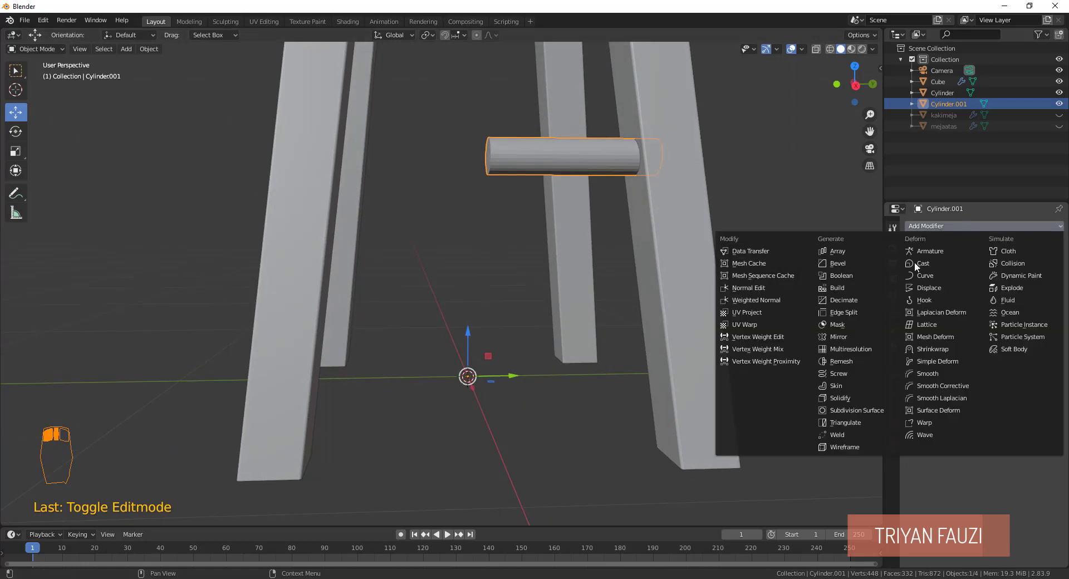
left_click(838, 337)
scroll(714, 259, "down", 3)
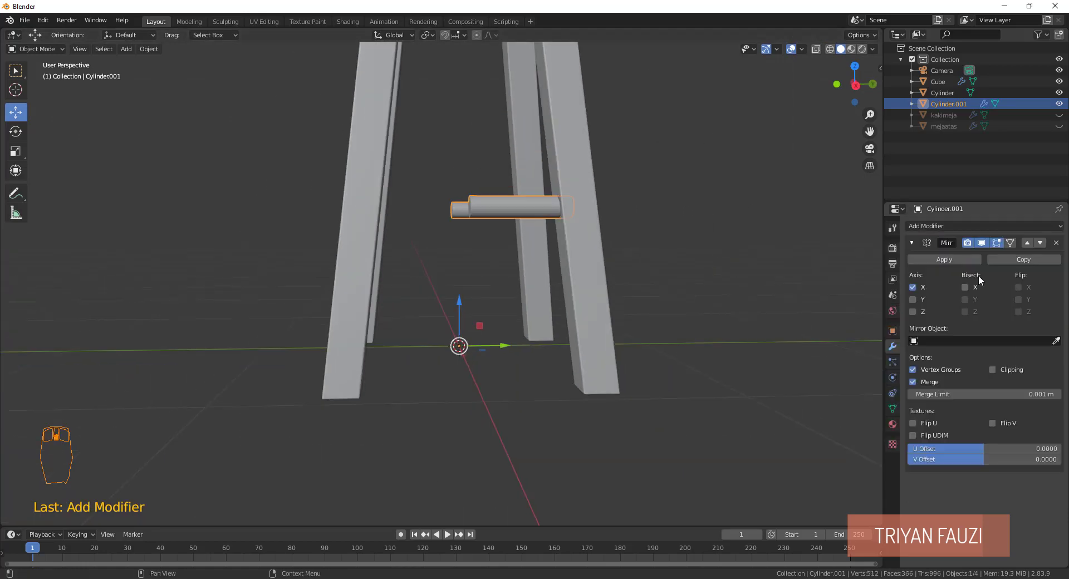
left_click(912, 299)
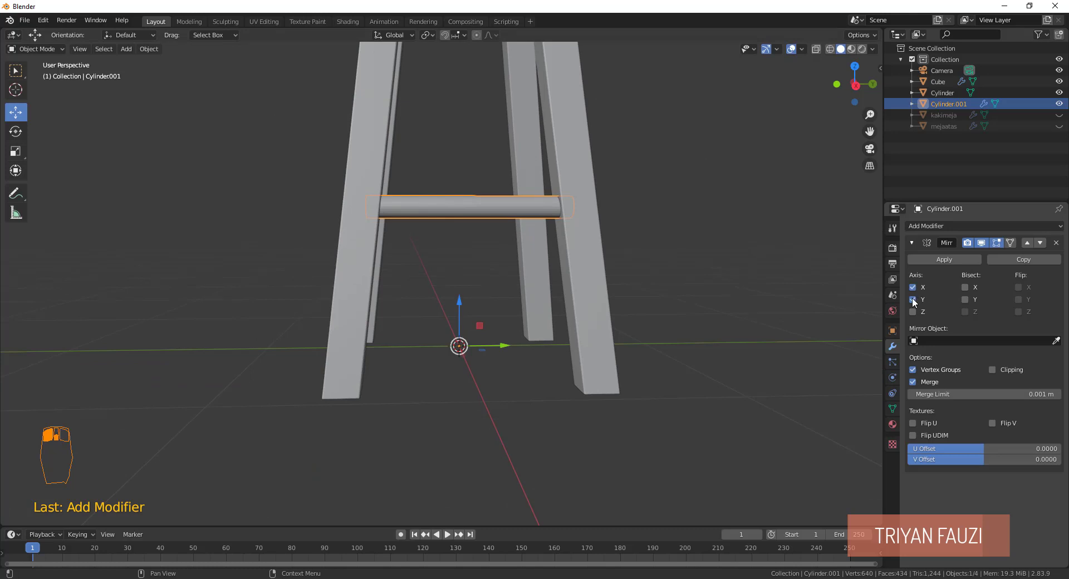
middle_click_drag(657, 300, 579, 303)
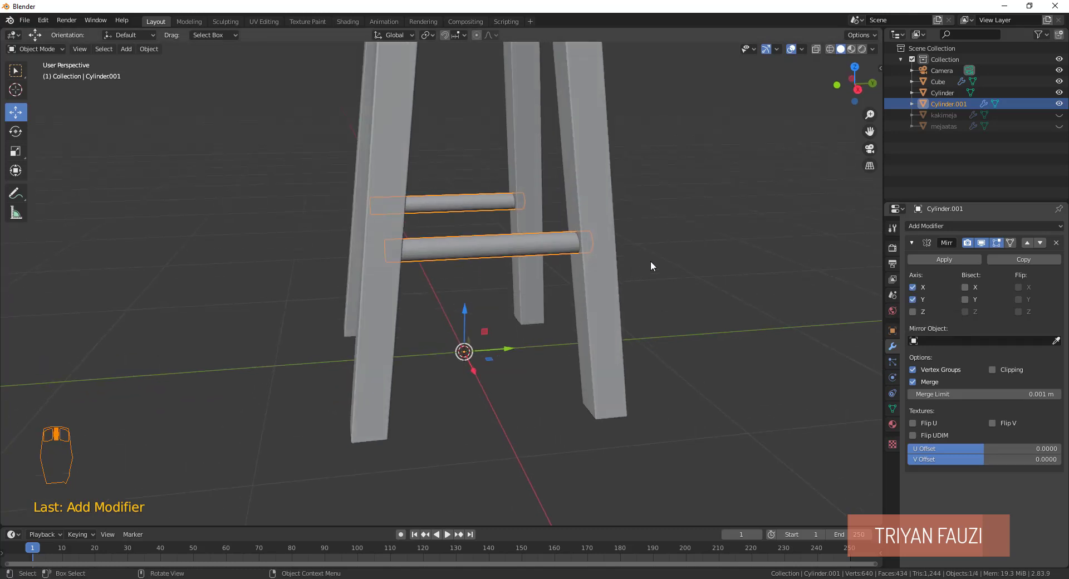
Switch the rung's Mirror modifier axes Y and X off and back on to compare the mirrored copies.
key("Tab")
key("Tab")
left_click(694, 253)
middle_click_drag(693, 253, 494, 246)
left_click(459, 244)
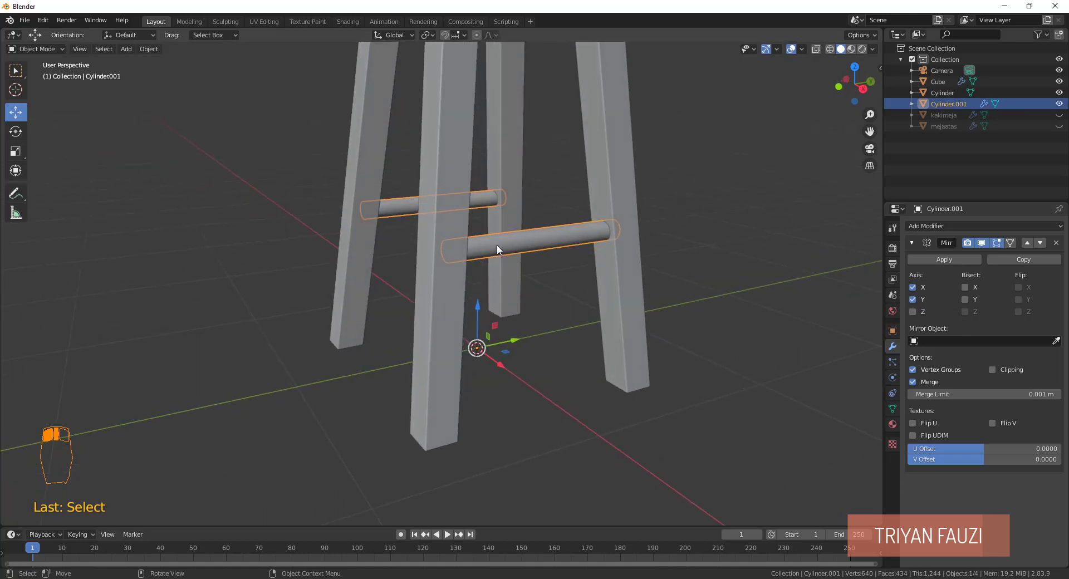
left_click(913, 299)
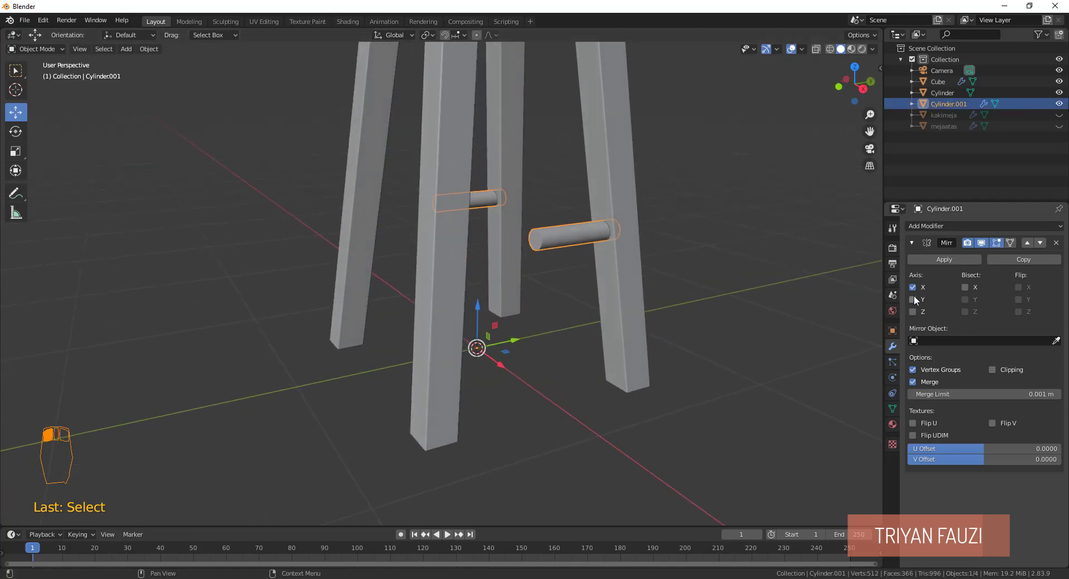
left_click(913, 286)
left_click(913, 287)
left_click(914, 298)
middle_click_drag(711, 284, 689, 292)
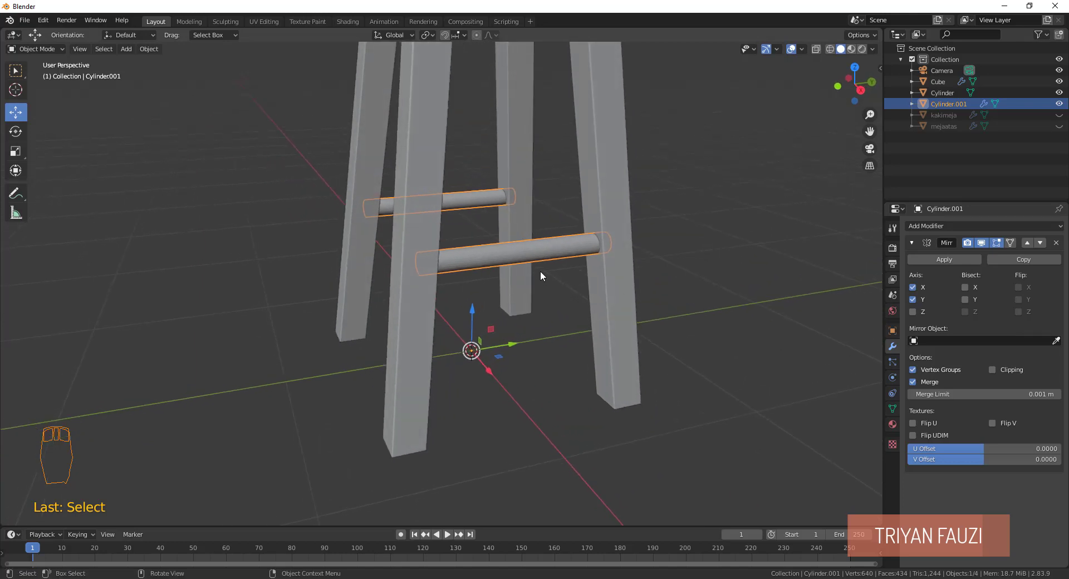
Apply Shade Smooth to the mirrored rungs and enable Auto Smooth for their normals.
scroll(540, 270, "up", 1)
right_click(548, 242)
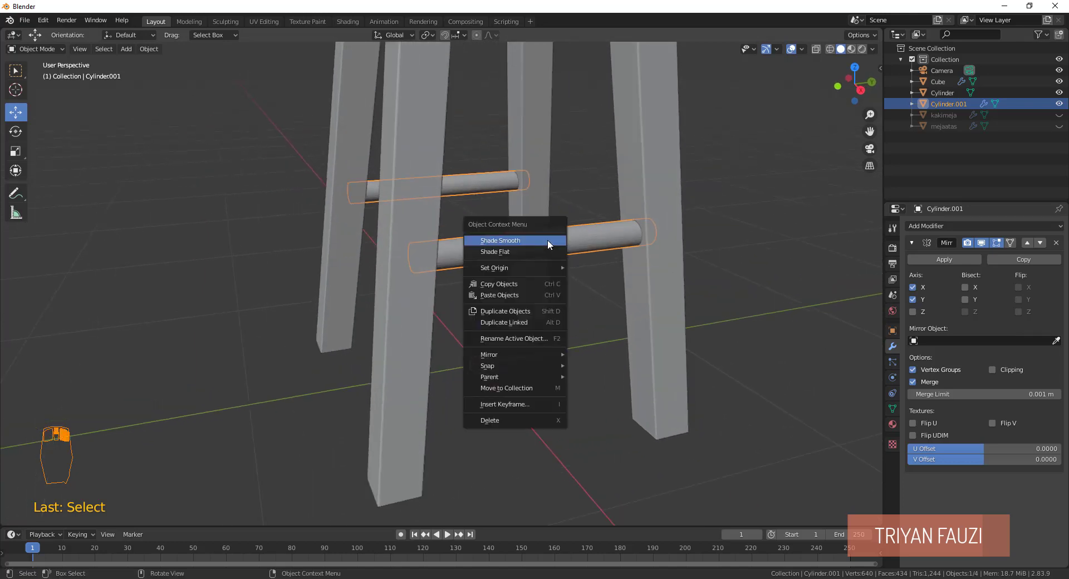
left_click(548, 241)
middle_click_drag(695, 271, 840, 302)
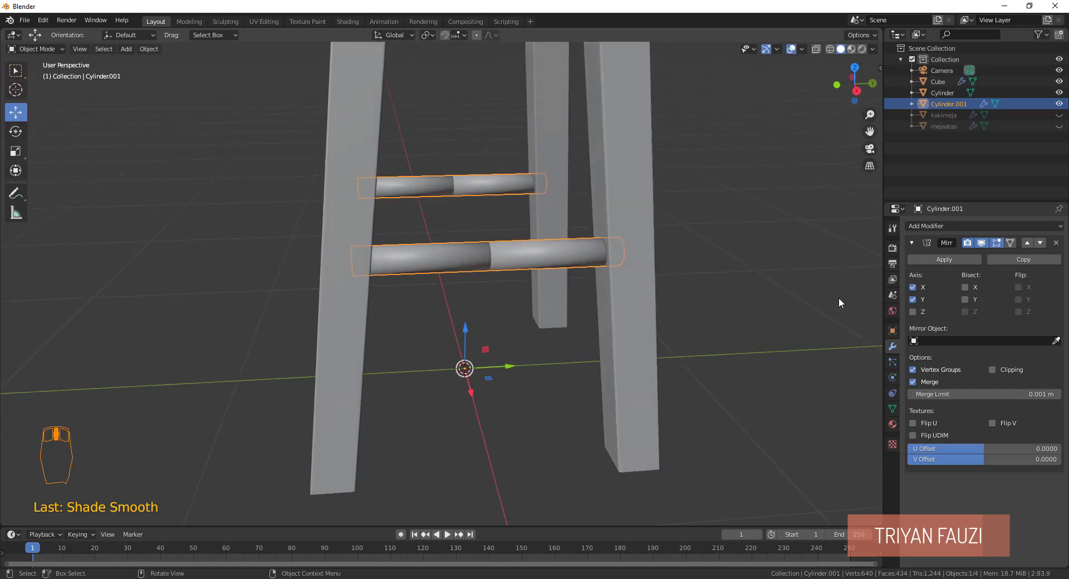
left_click(892, 409)
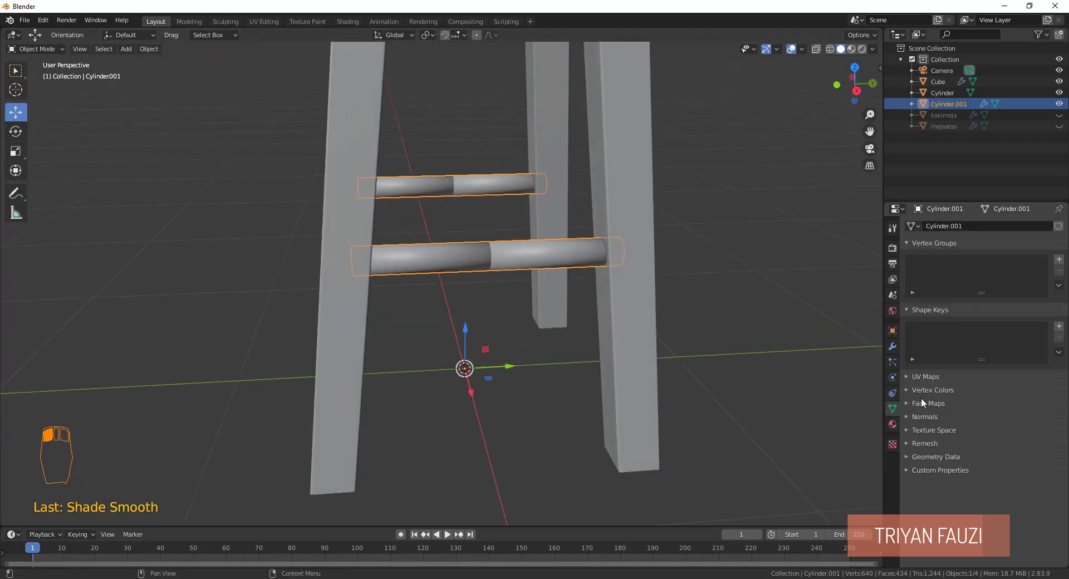
left_click(925, 417)
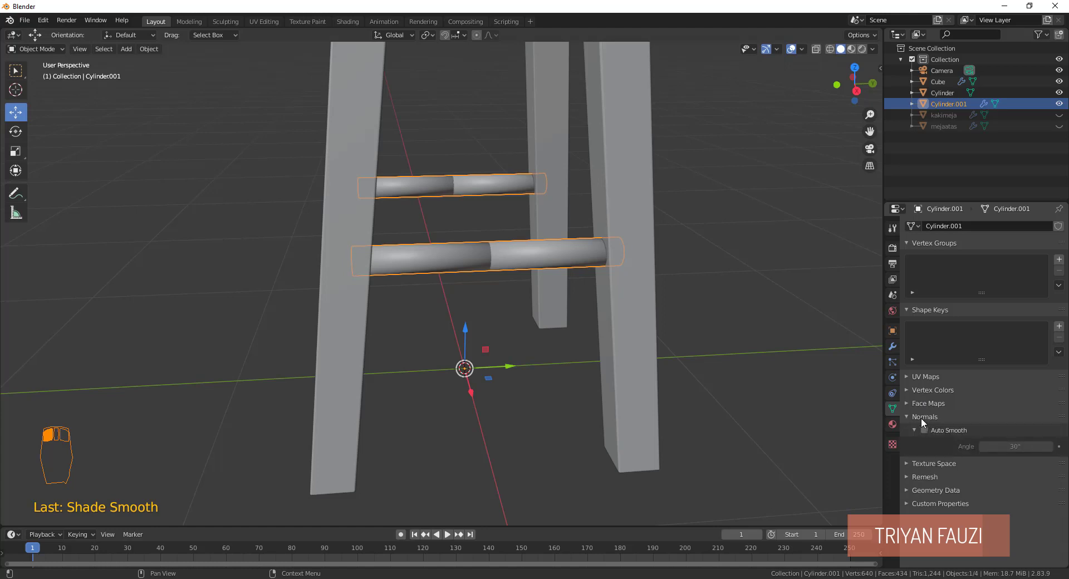
left_click(924, 429)
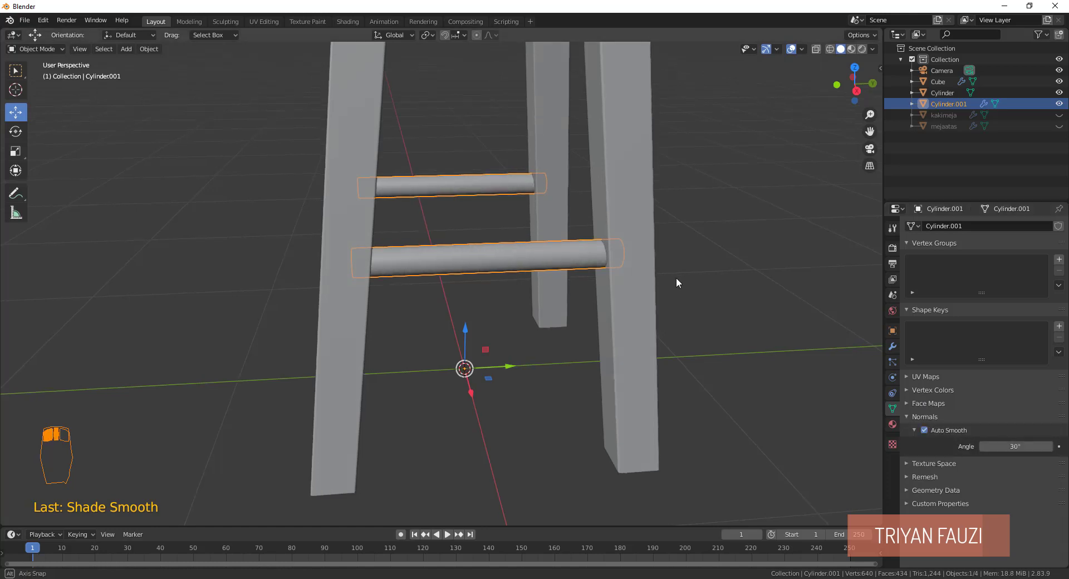
middle_click_drag(675, 277, 682, 269)
left_click(683, 269)
In Edit Mode and top wireframe view, select the whole rung mesh and duplicate it about 0.3 m along negative X.
left_click(560, 250)
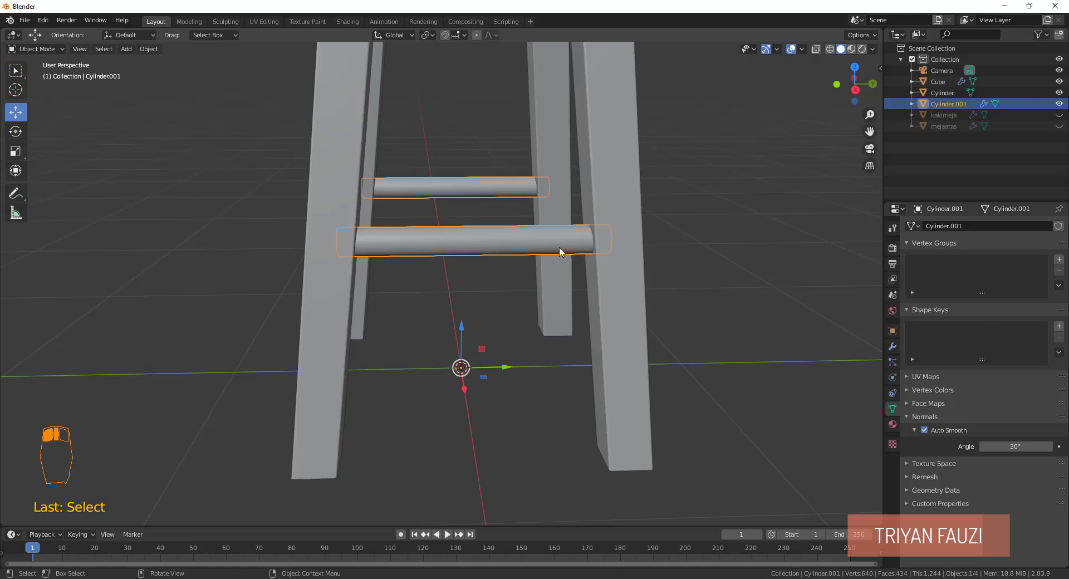
key("Tab")
middle_click_drag(560, 249, 554, 249)
key("l")
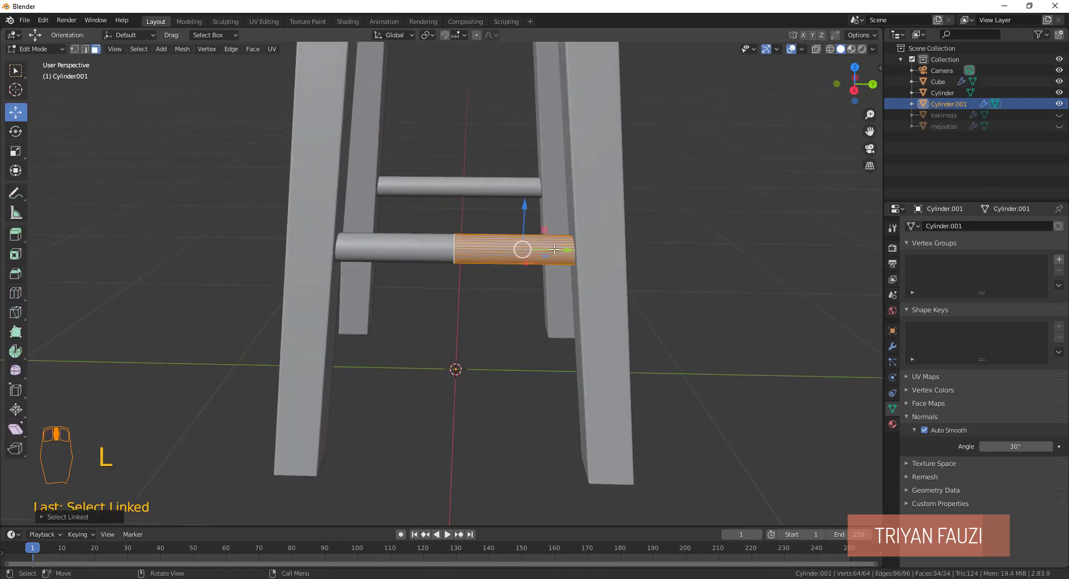
key("7")
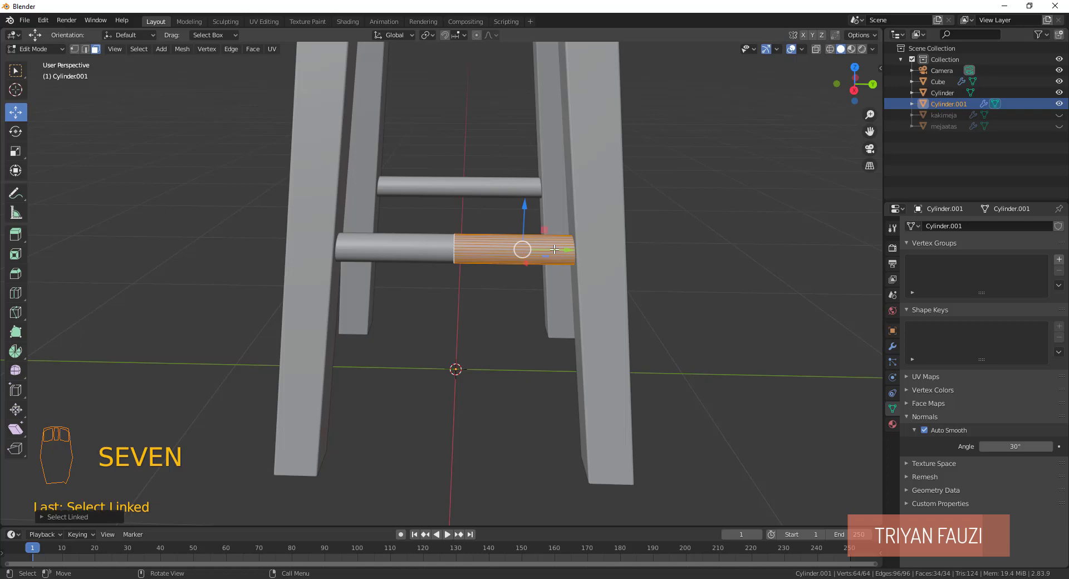
key("KP_7")
key("z")
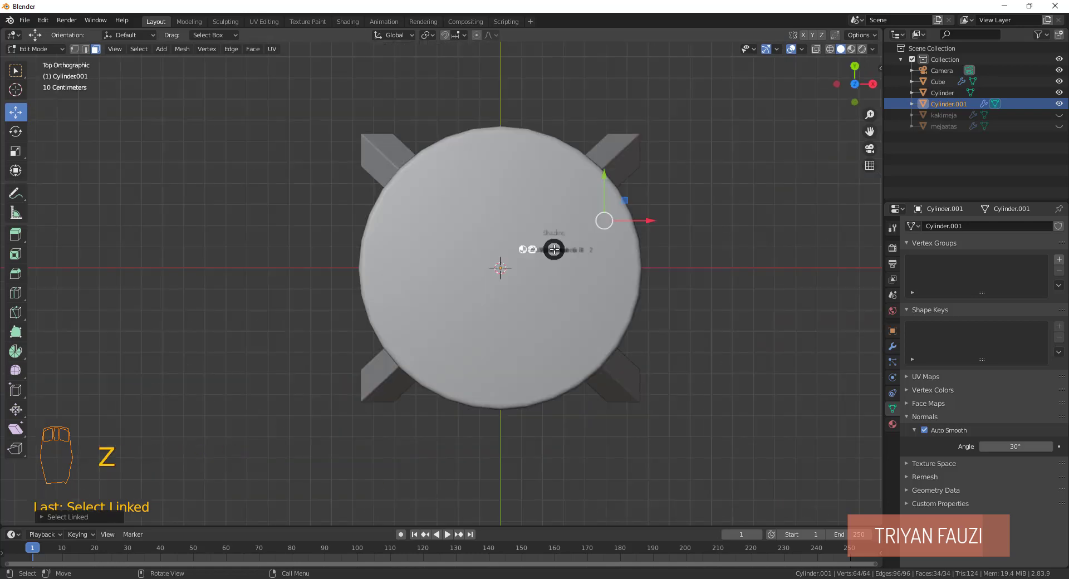
left_click(474, 258)
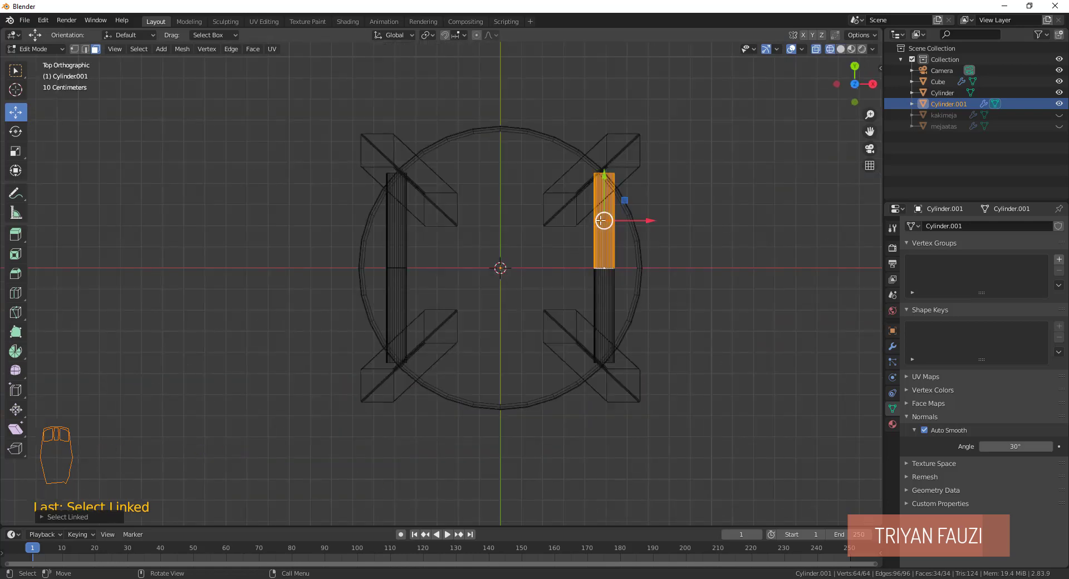
key("l")
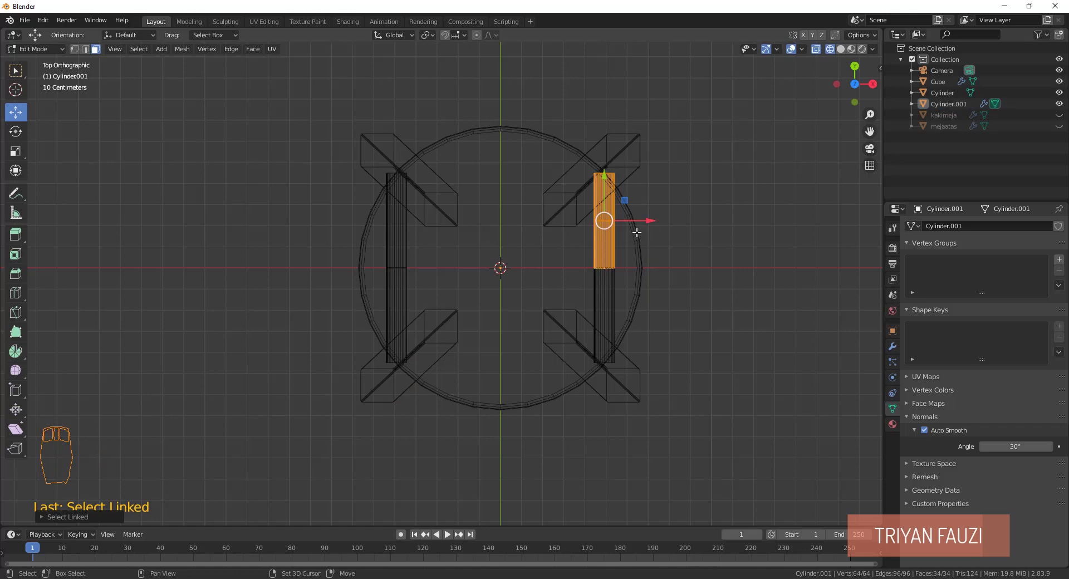
key("shift+d")
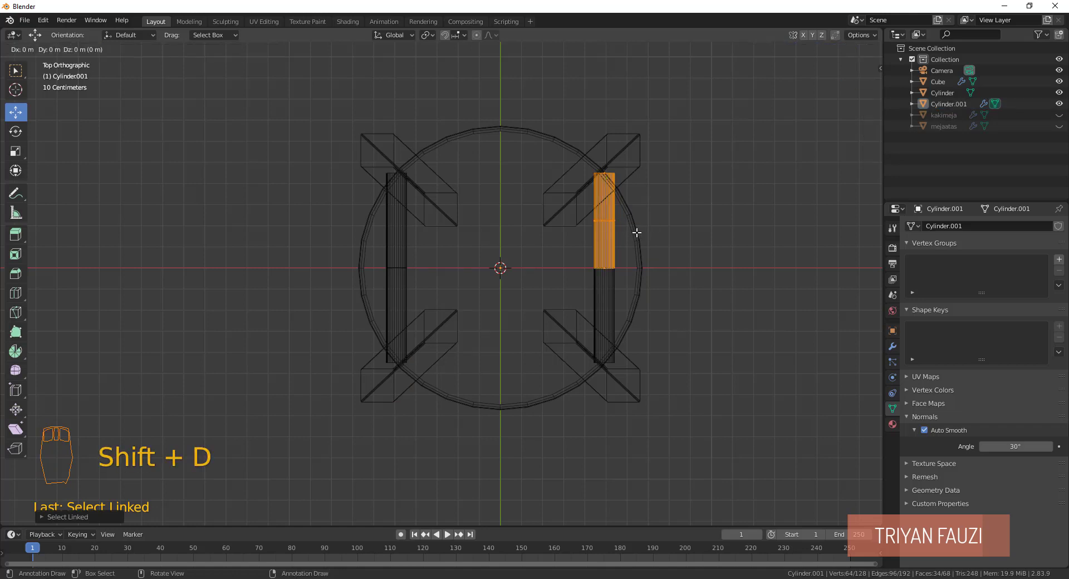
key("x")
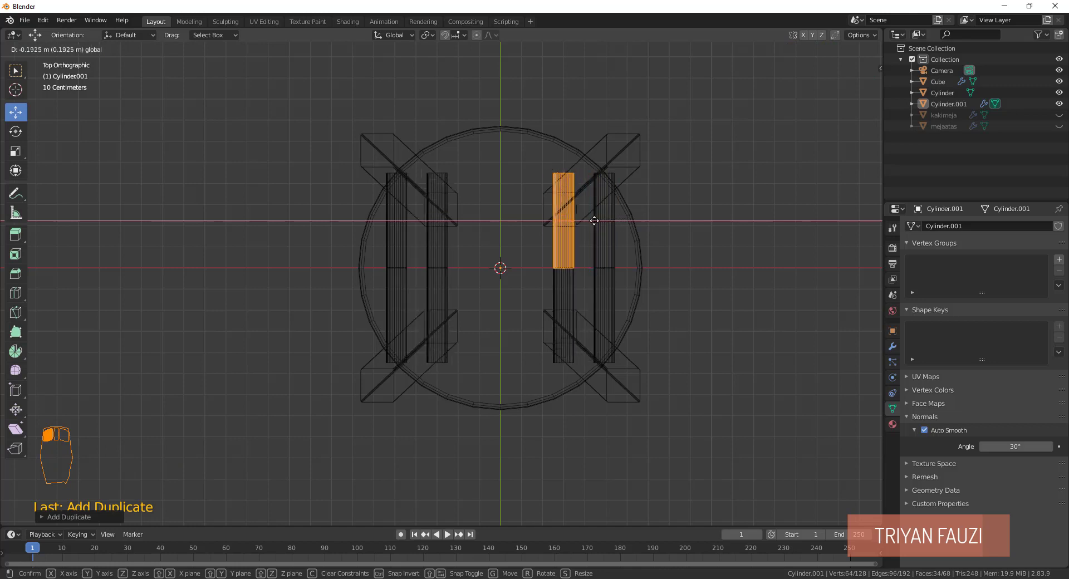
left_click(577, 223)
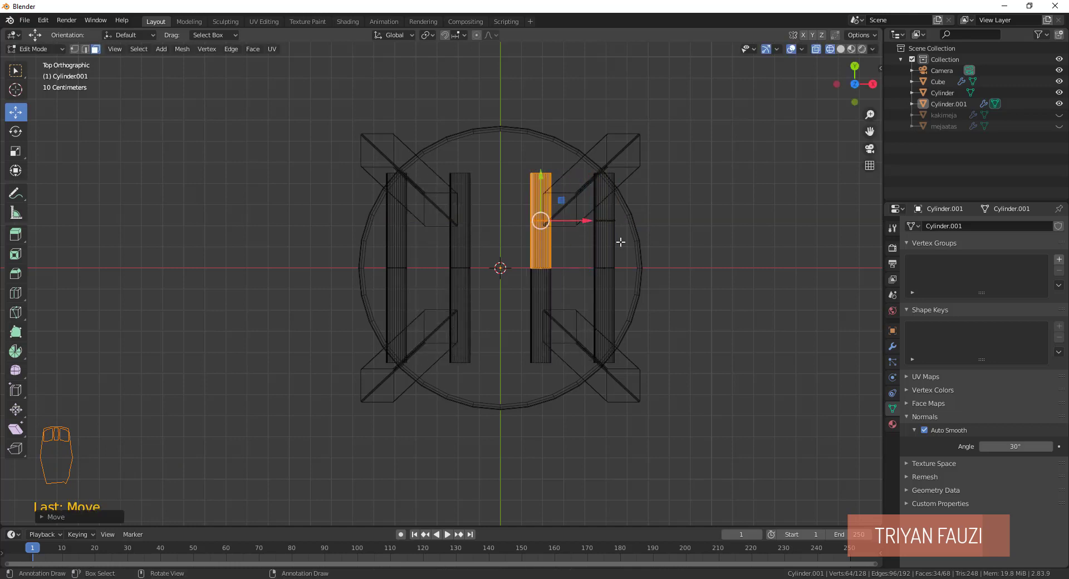
Rotate the duplicated rung 90° about the Z axis and move it along positive Y to between the stool's legs.
key("r")
key("x")
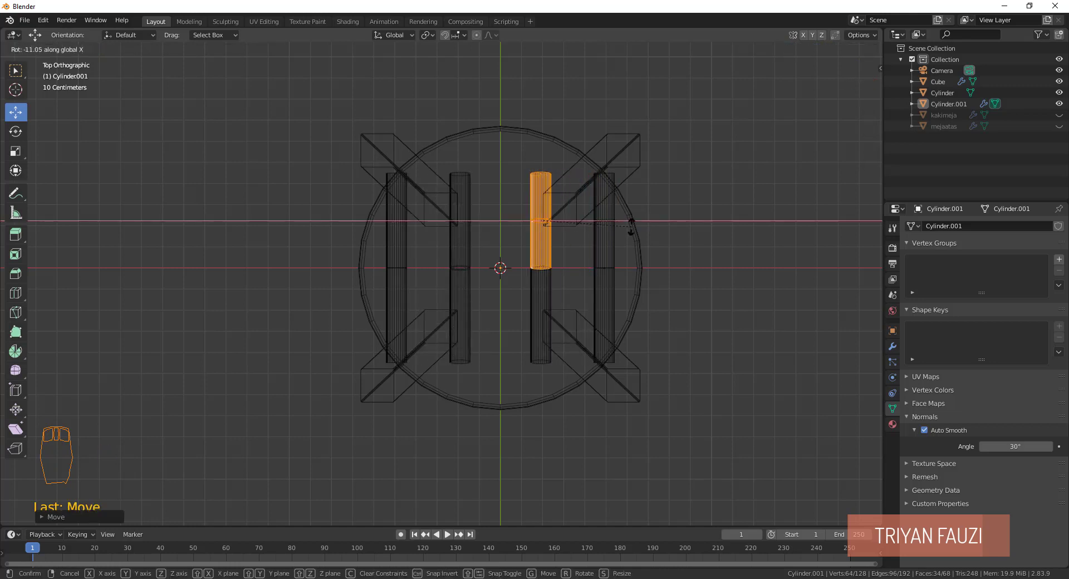
key("z")
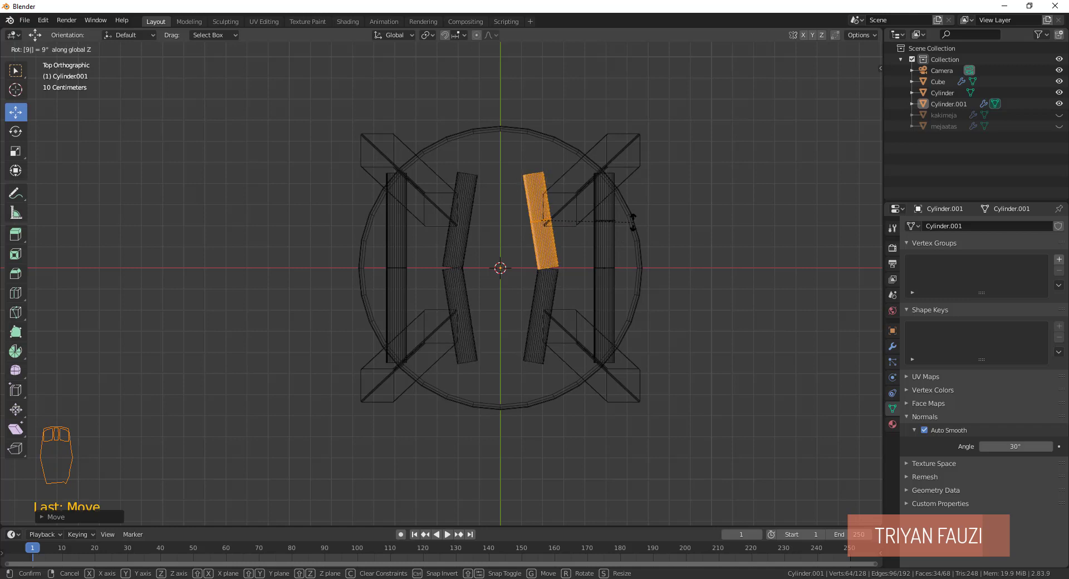
type("90")
key("Return")
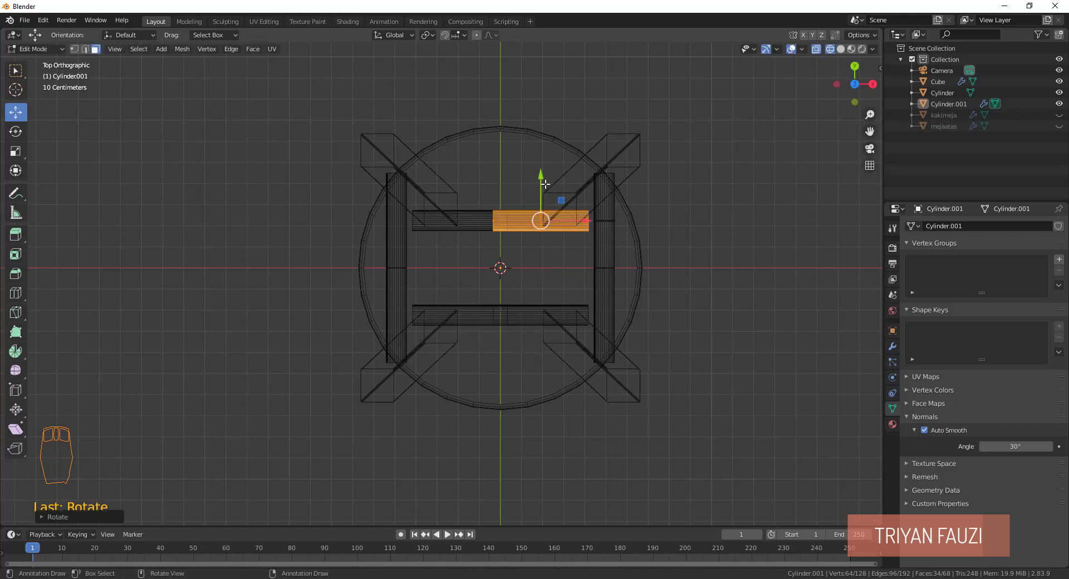
left_click_drag(541, 174, 553, 125)
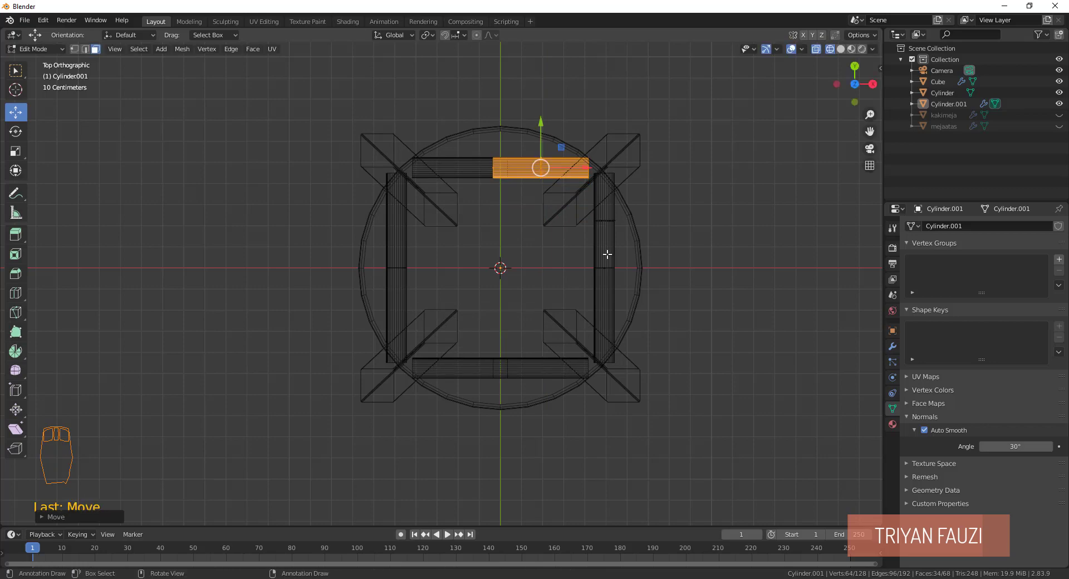
Return to solid shading and Object Mode, and inspect the finished rungs on the stool from several angles.
key("z")
left_click(671, 271)
mouse_move(675, 277)
middle_mouse_down()
mouse_move(556, 255)
mouse_move(587, 244)
middle_mouse_up()
key("Tab")
middle_click_drag(649, 299, 529, 311)
key("ctrl+z")
middle_click_drag(542, 230, 514, 370)
key("s")
left_click(531, 304)
left_click(561, 307)
scroll(561, 307, "down", 5)
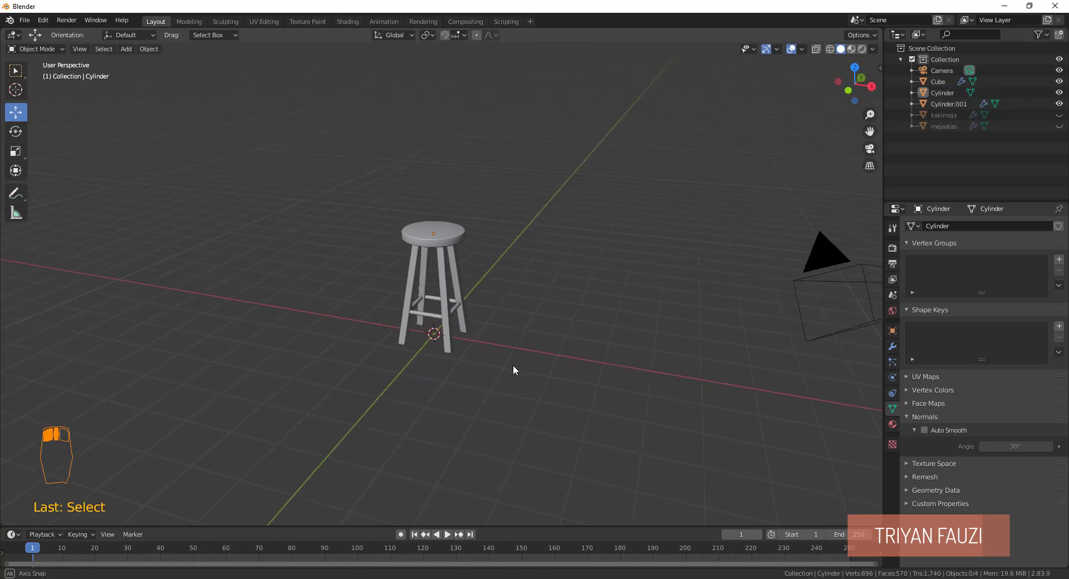
Unhide the table objects kakimeja and mejaatas.
left_click(1058, 115)
left_click(1059, 126)
middle_click_drag(717, 297, 573, 240)
Select the stool's seat, legs and rungs and move them in top view along negative Y, clear of the tabletop's edge.
left_click_drag(393, 221, 473, 259)
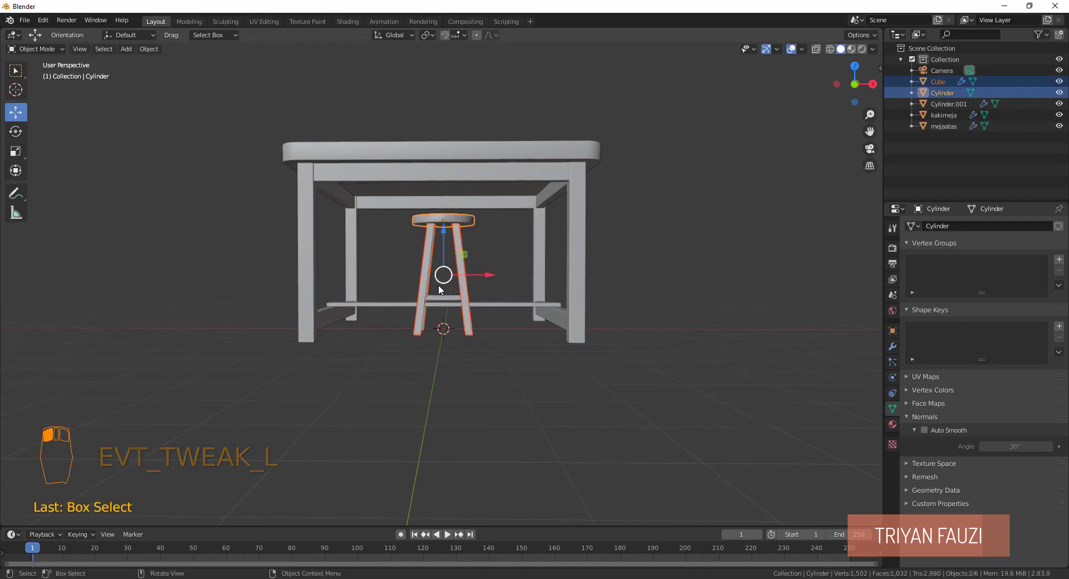
middle_click_drag(438, 285, 465, 307)
left_click(452, 303, "shift")
key("KP_7")
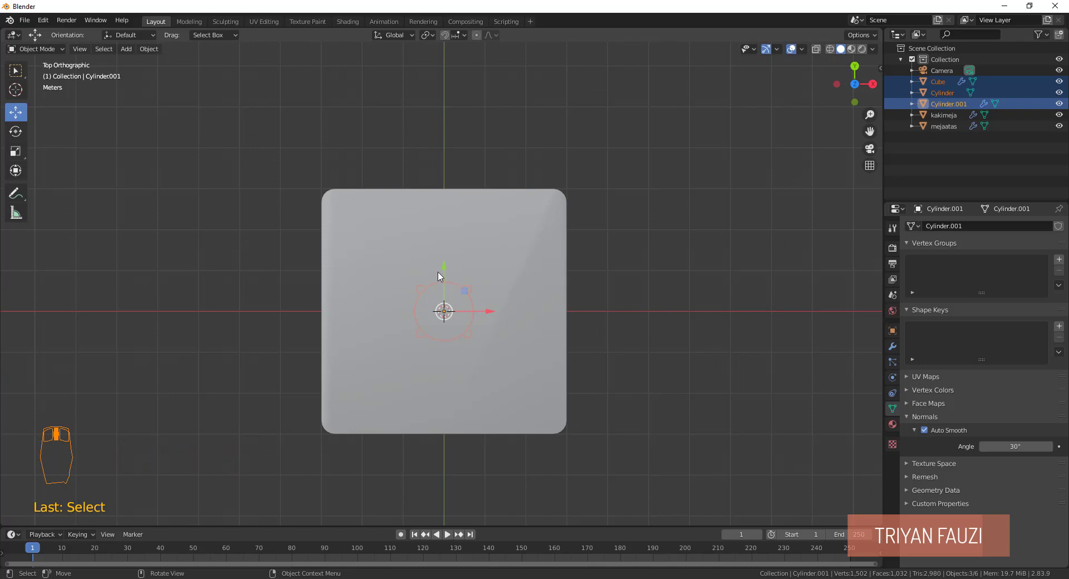
left_click_drag(442, 277, 400, 439)
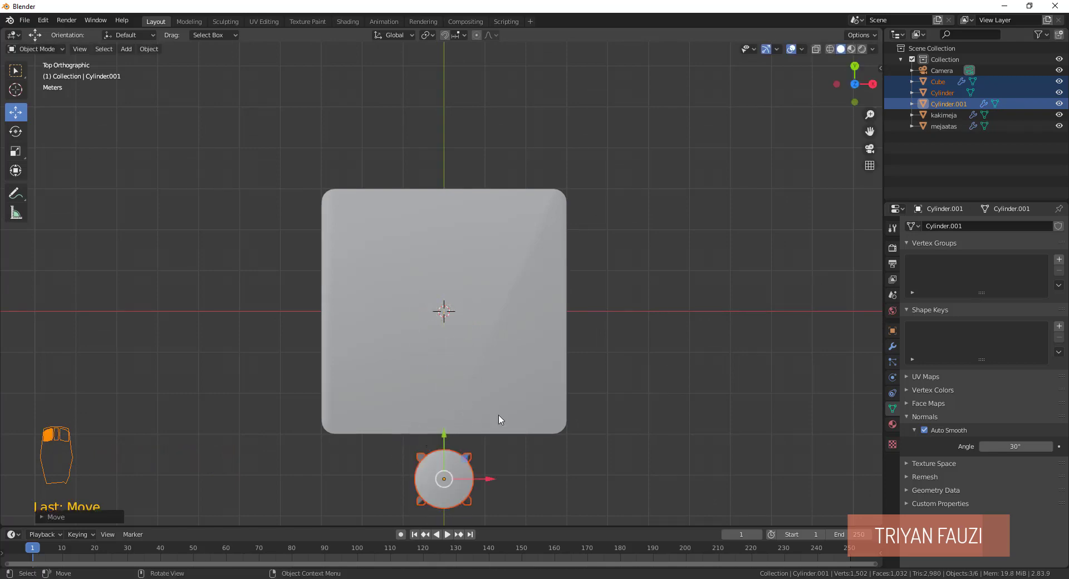
Check the stool's seat, legs and rungs as separate objects and compare the model with the reference picture meja_result.png.
middle_click_drag(498, 420, 654, 293)
left_click(684, 338)
left_click(600, 255)
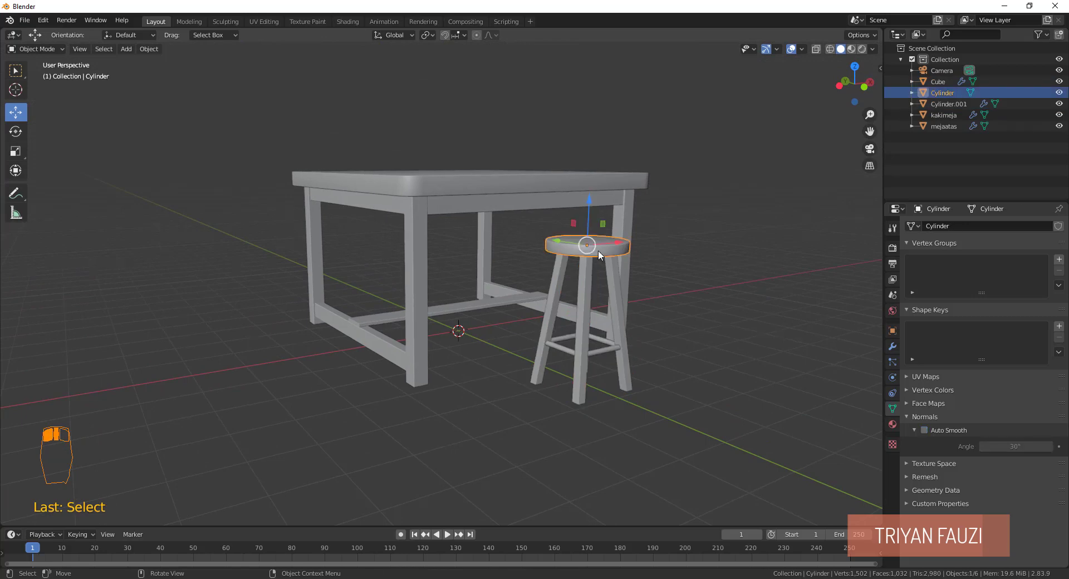
left_click(570, 286)
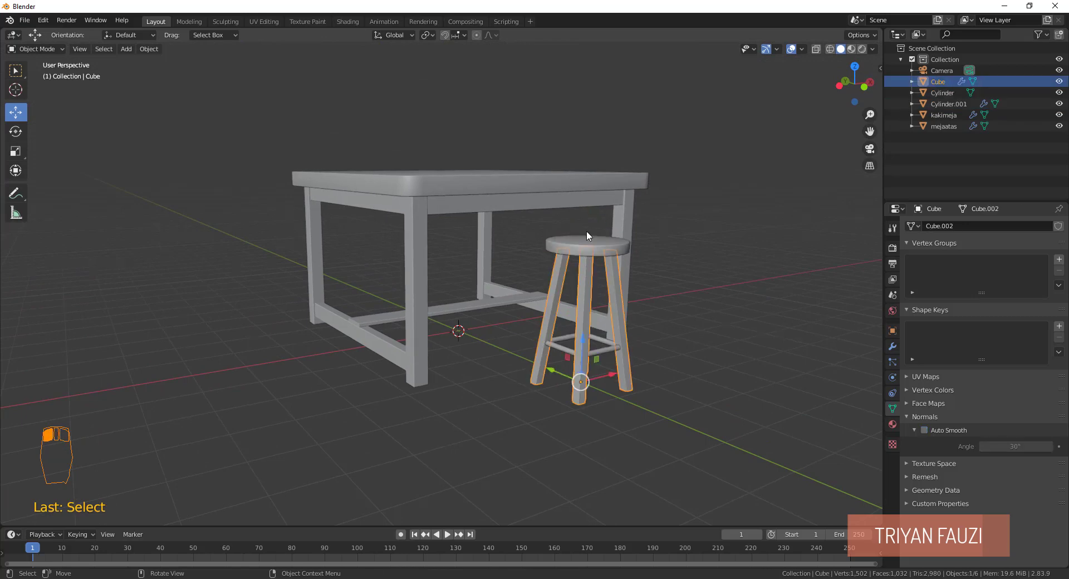
left_click(598, 255)
left_click(596, 350)
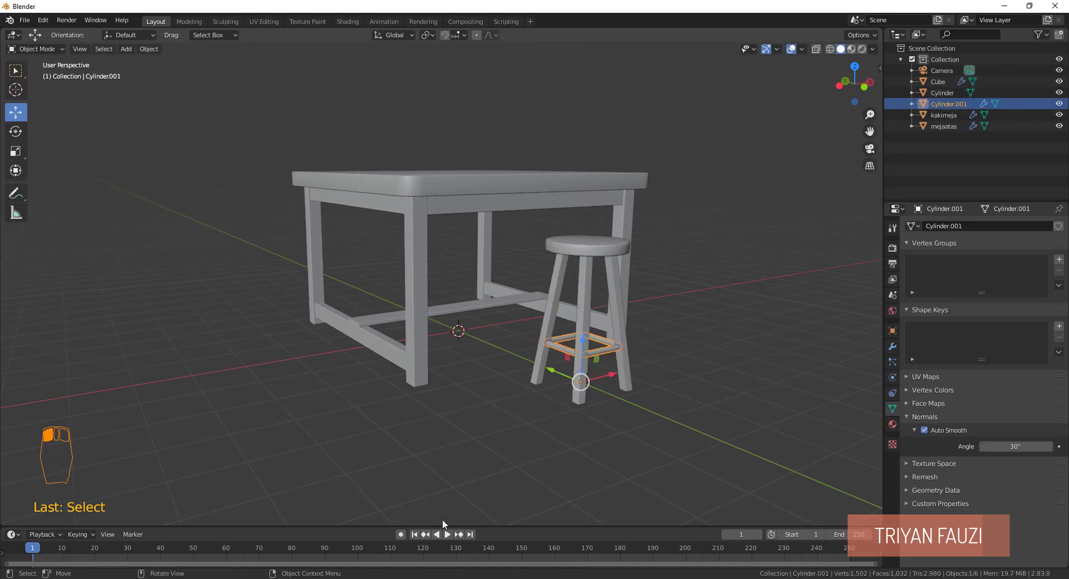
left_click(396, 578)
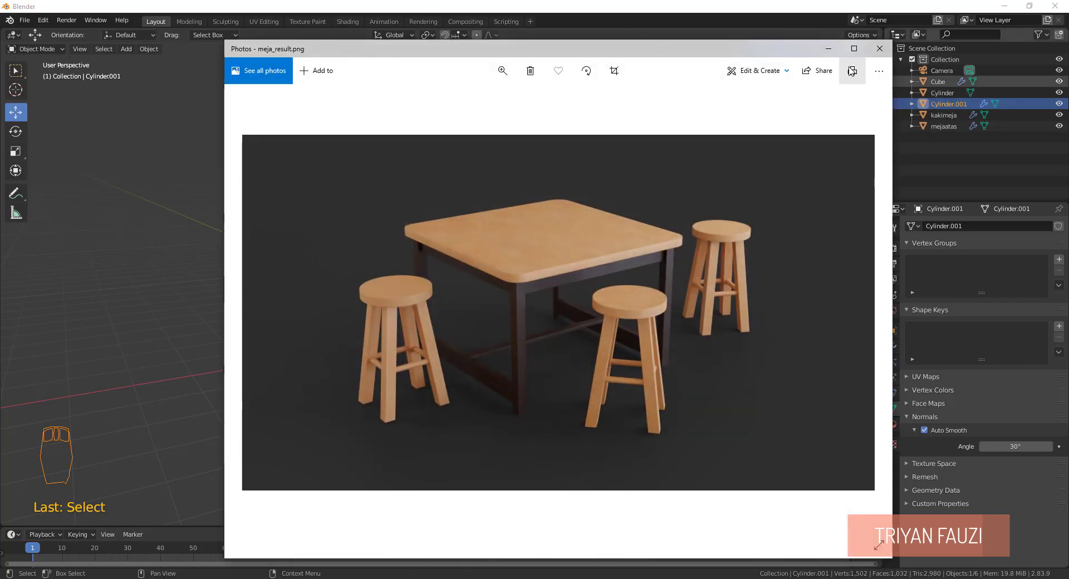
left_click(828, 49)
Apply the Mirror modifiers of the stool's legs and of its rungs.
left_click(581, 247)
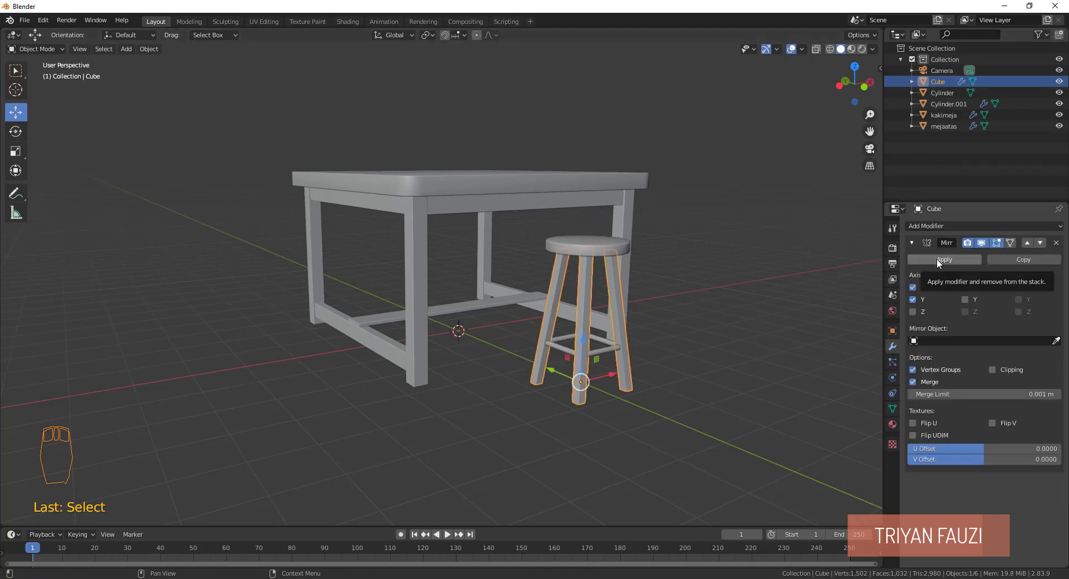
left_click(937, 259)
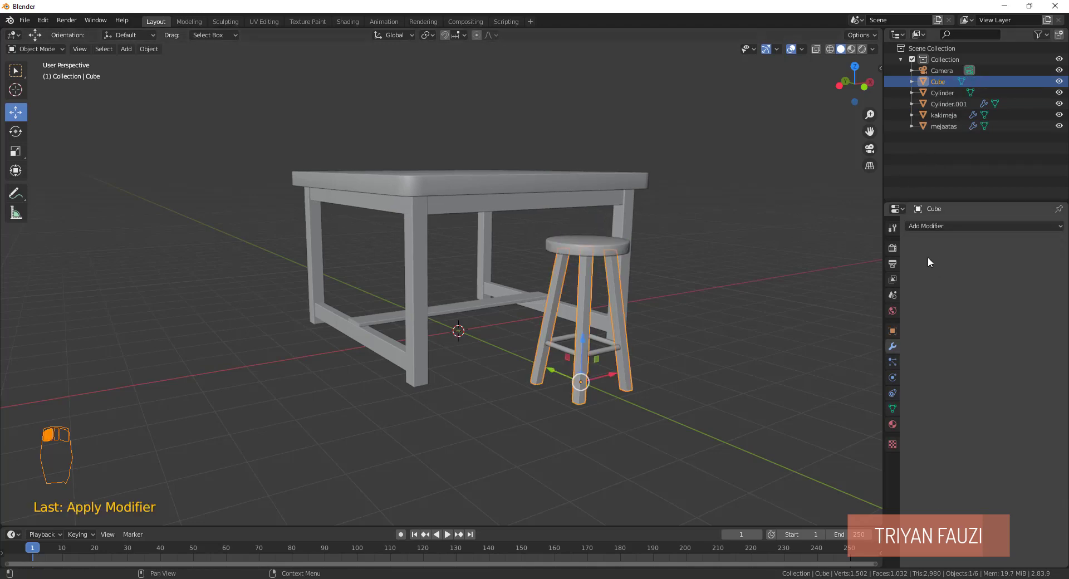
left_click(606, 352)
left_click(951, 259)
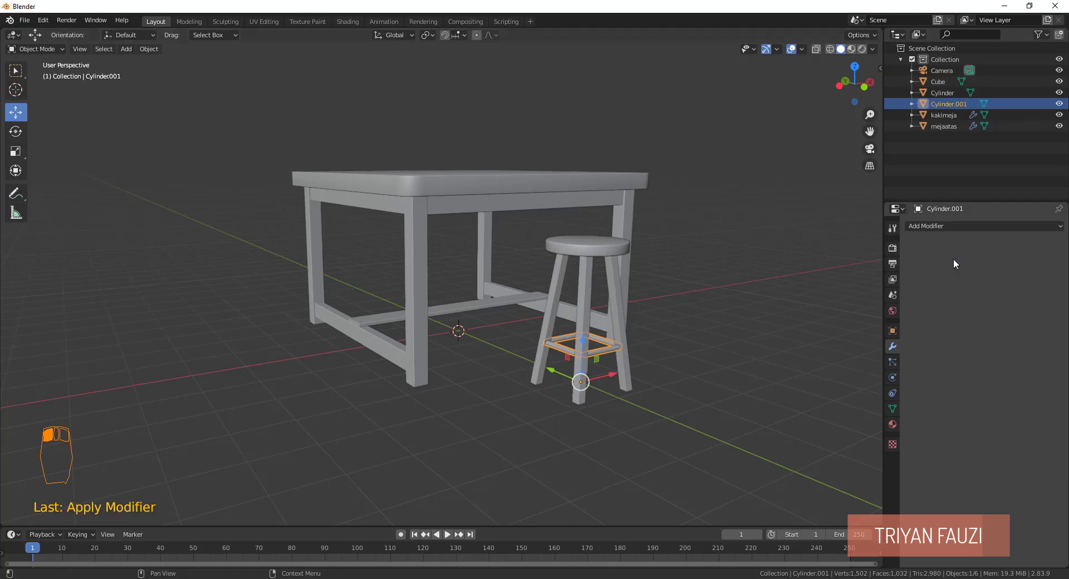
Join the stool's seat, legs and rungs into one object.
left_click(595, 249)
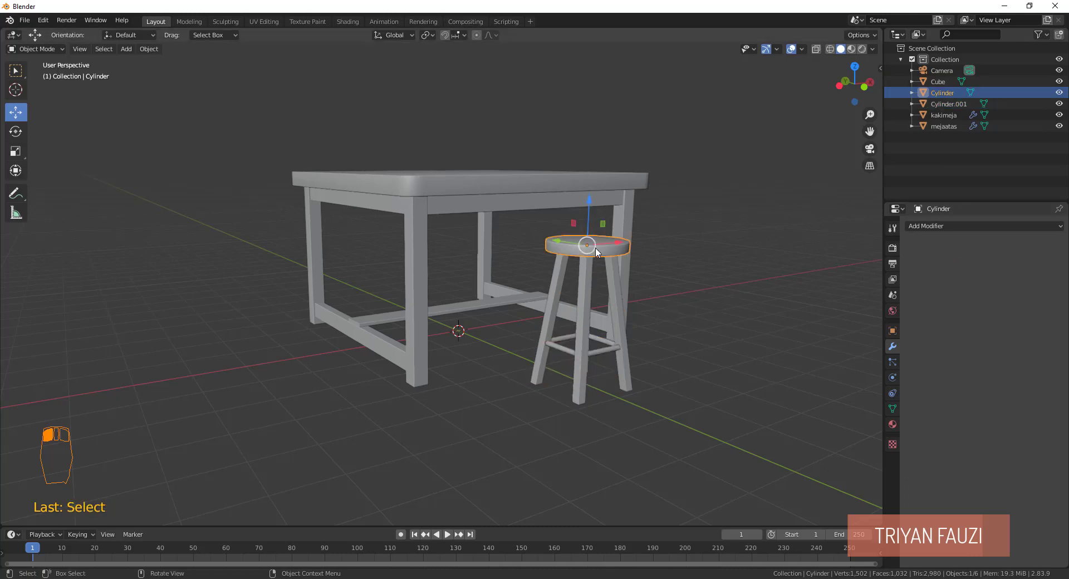
left_click(585, 275, "shift")
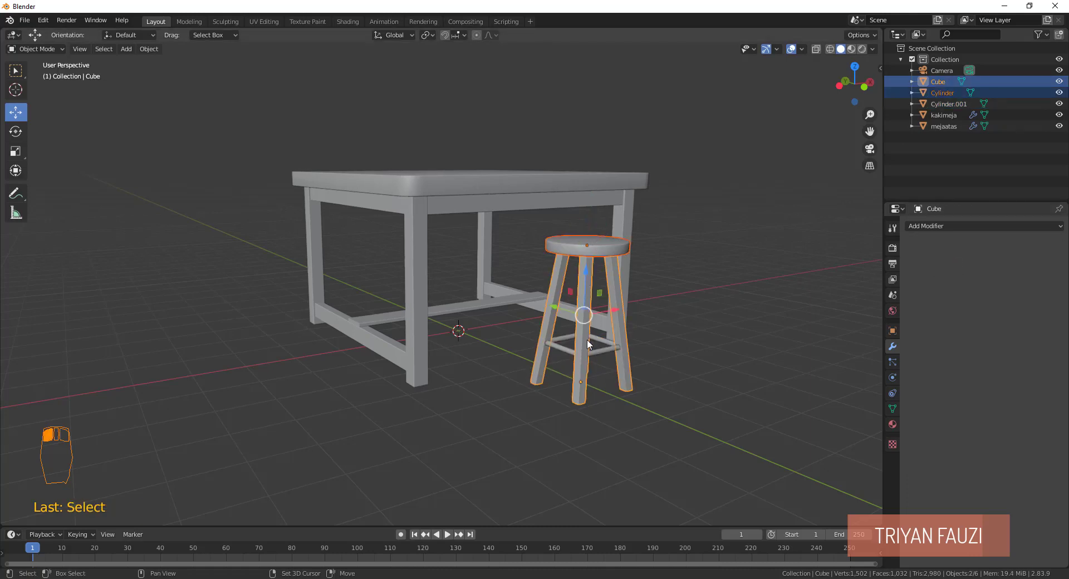
left_click(596, 348, "shift")
key("ctrl+j")
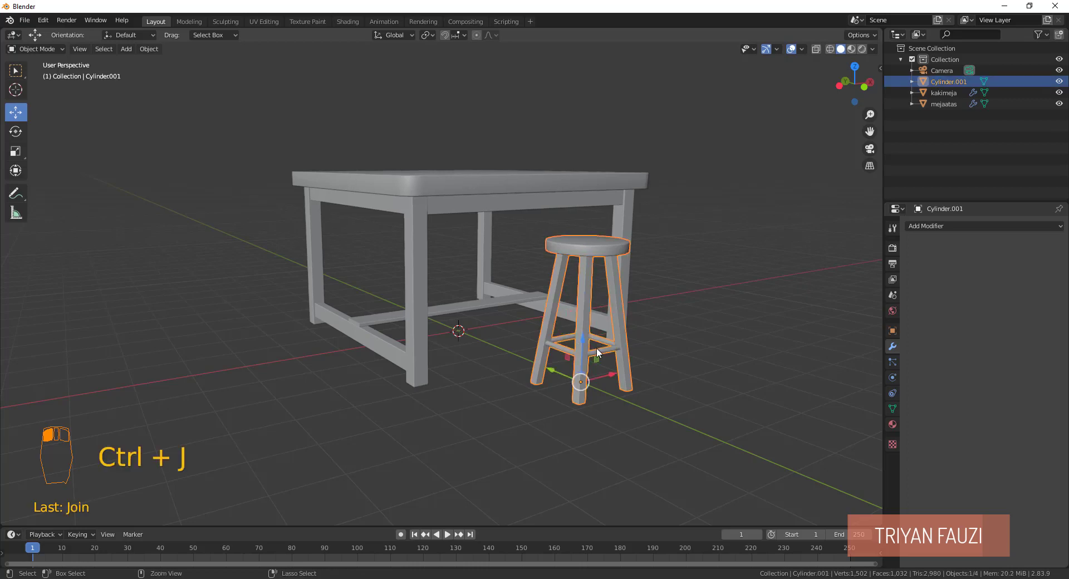
Check the joined stool, table legs and tabletop by selecting each, and view the stool placement in the reference picture meja_result.png.
left_click(718, 296)
middle_click_drag(718, 296, 486, 279)
left_click(556, 277)
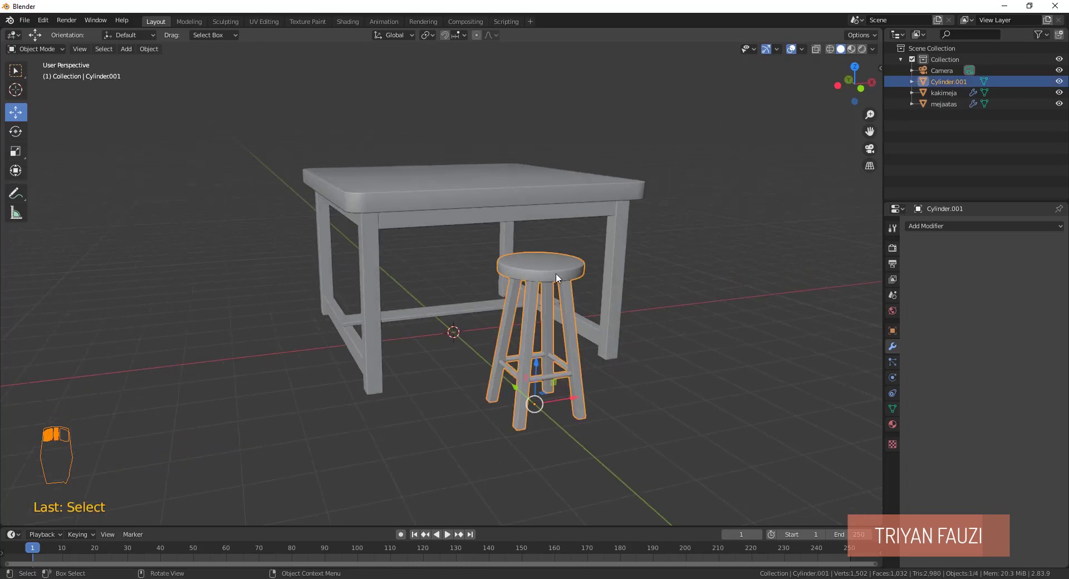
key("g")
right_click(579, 212)
left_click(557, 212)
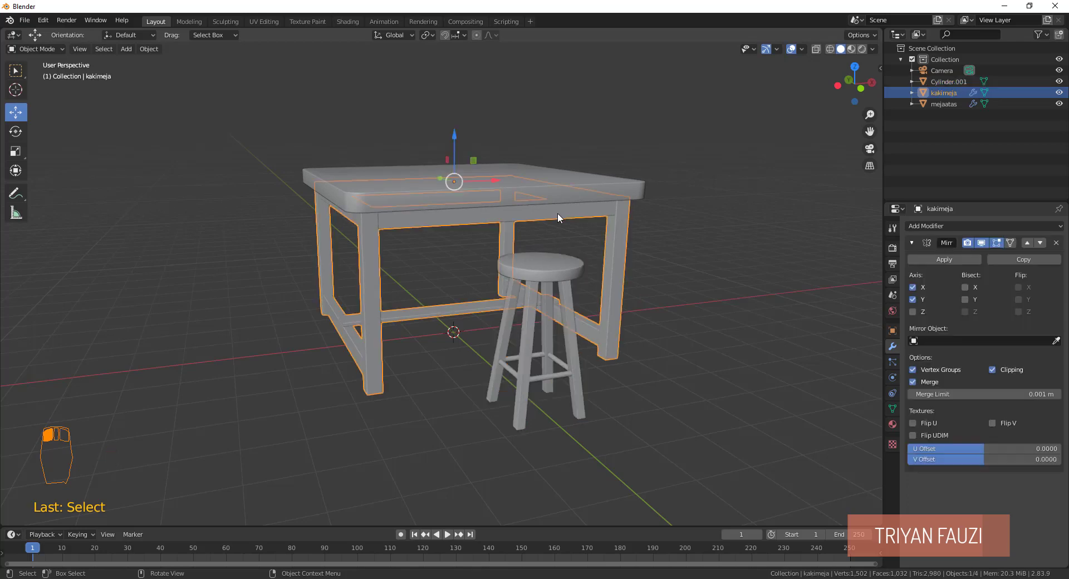
left_click(540, 265)
left_click(472, 215)
left_click(430, 177)
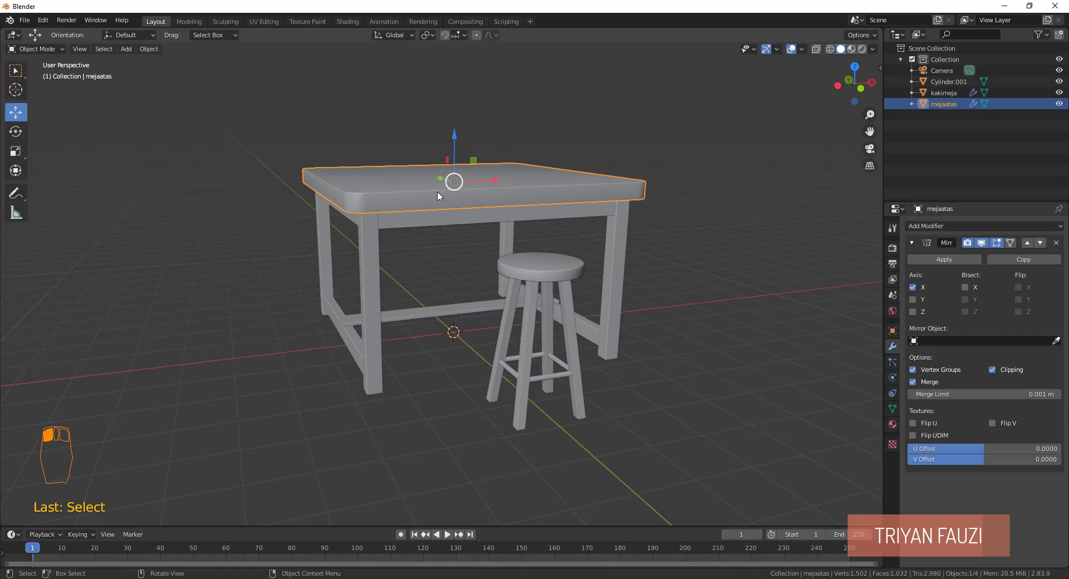
middle_click_drag(436, 191, 421, 205)
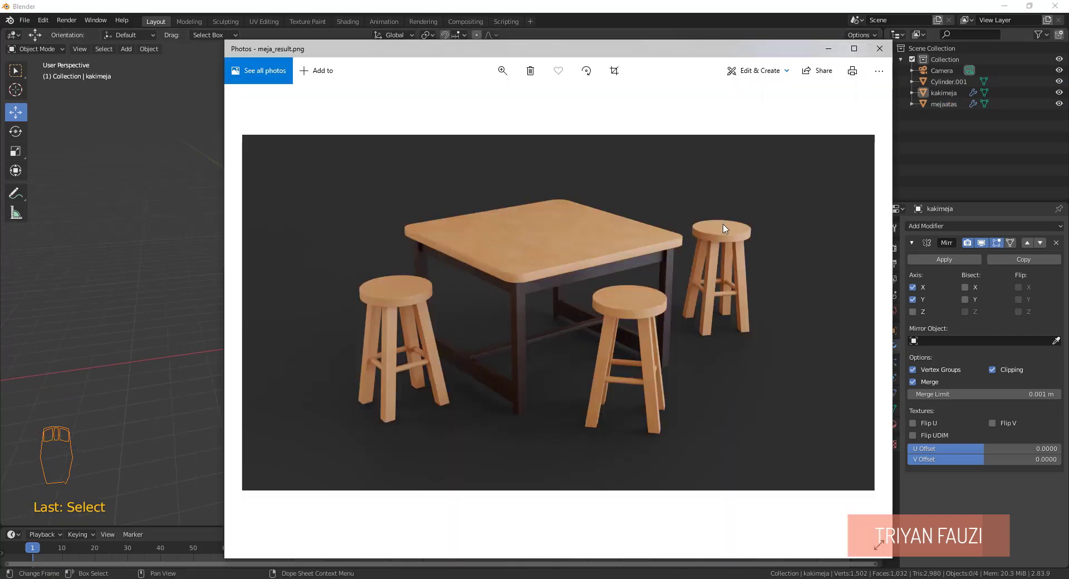
key("alt+F4")
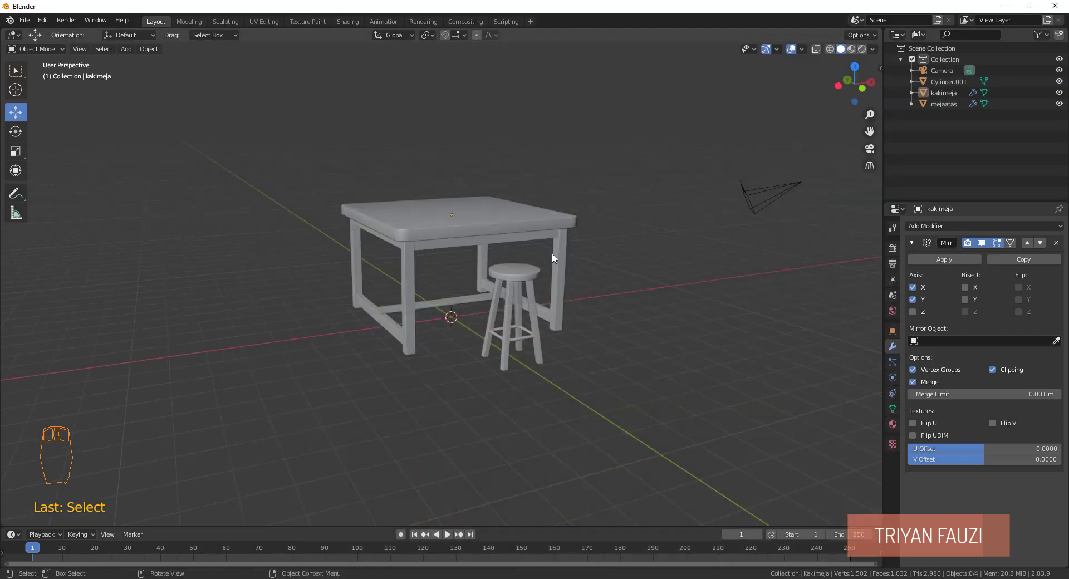
Select the joined stool in top view.
key("KP_7")
left_click(456, 415)
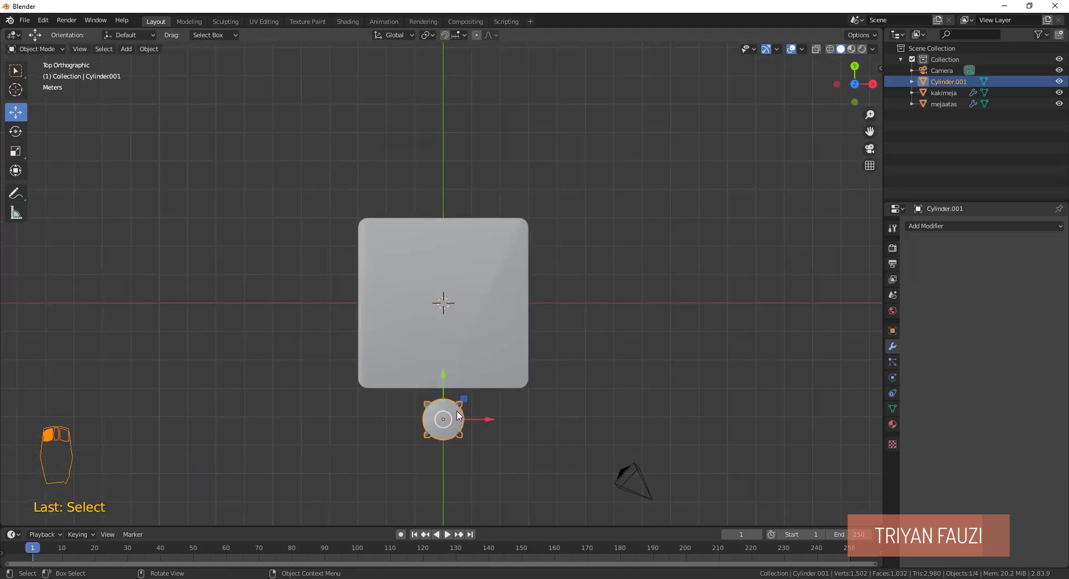
Duplicate the stool, place the copy beside the table's left side and rotate it about 28 degrees.
key("shift+d")
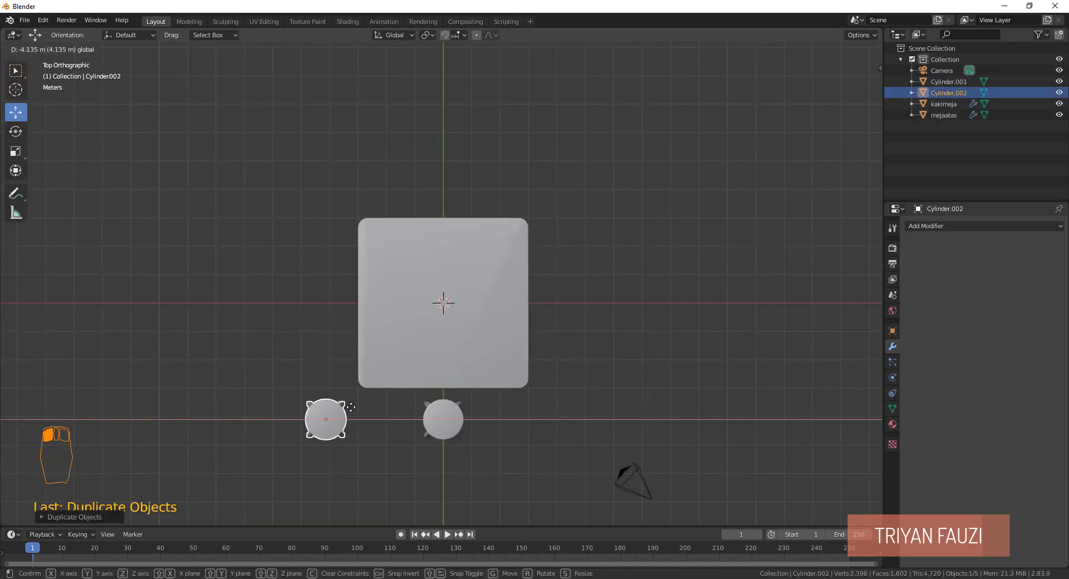
left_click(321, 383)
left_click_drag(320, 383, 321, 273)
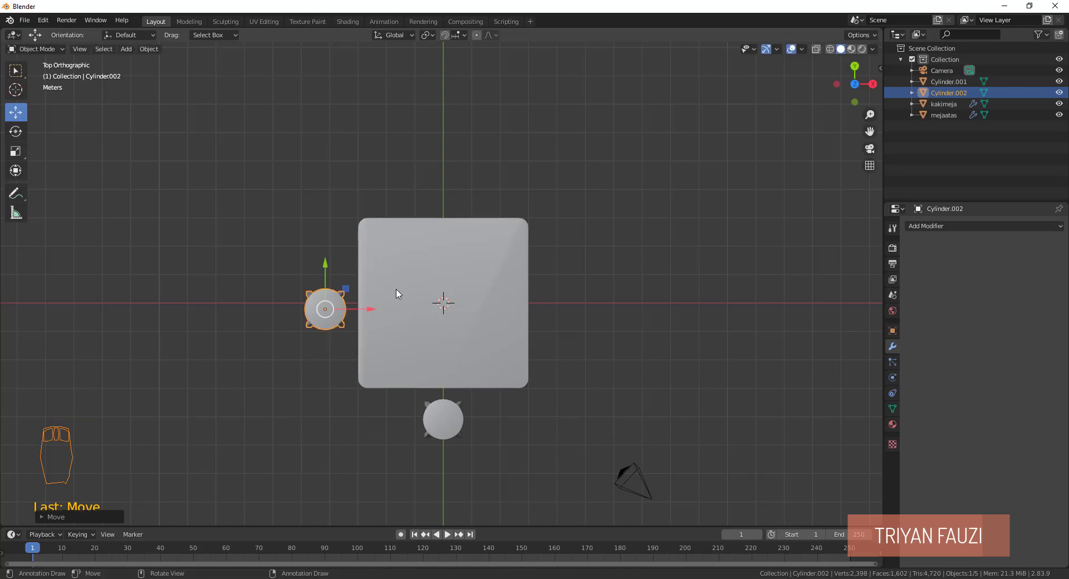
key("r")
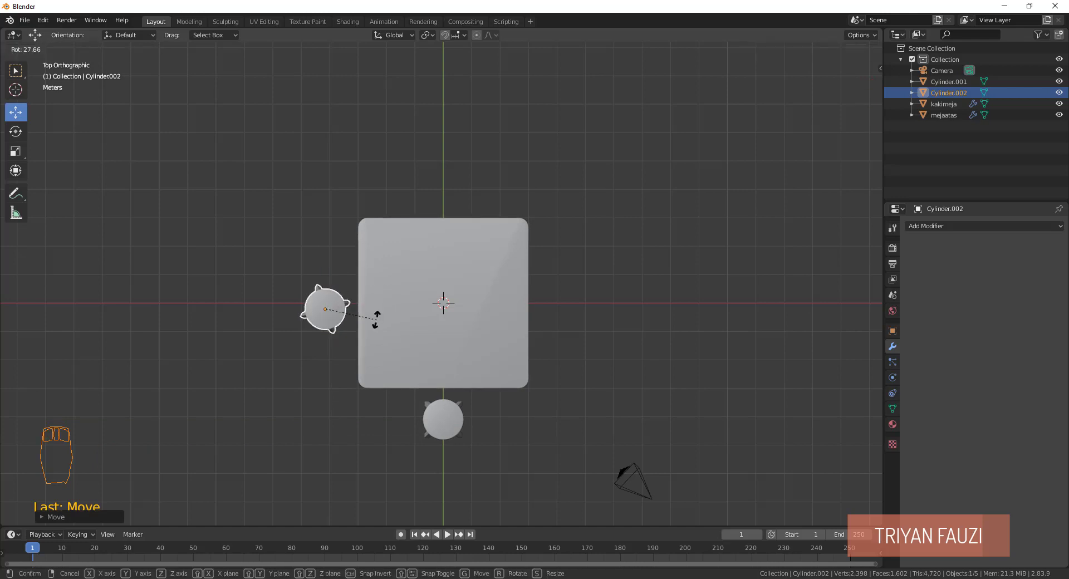
left_click(373, 317)
Duplicate the left stool, place the copy beside the table's right side, and rotate it slightly to vary its orientation.
key("shift+d")
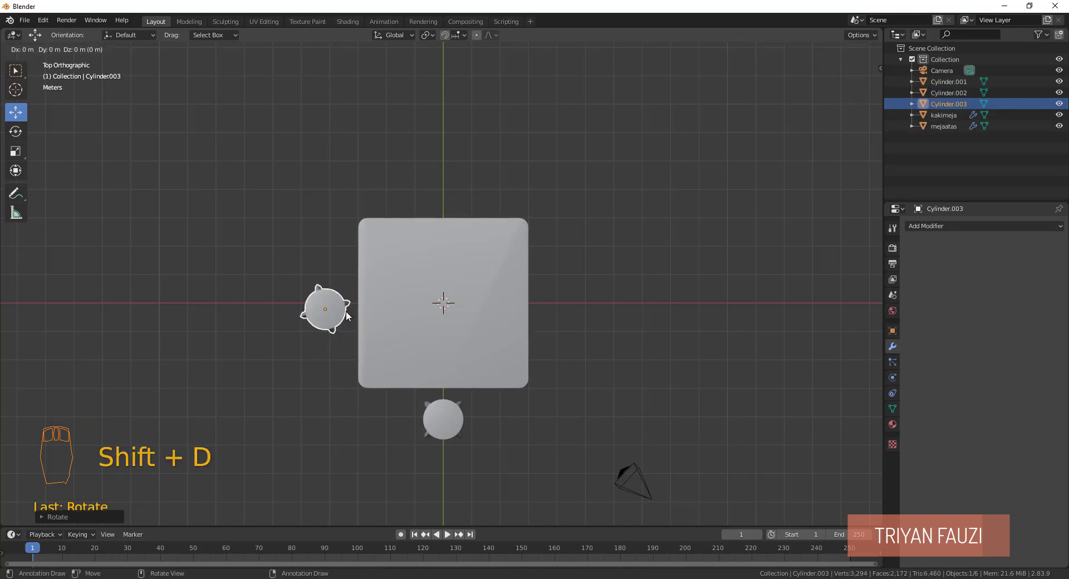
right_click(354, 314)
left_click_drag(354, 314, 612, 345)
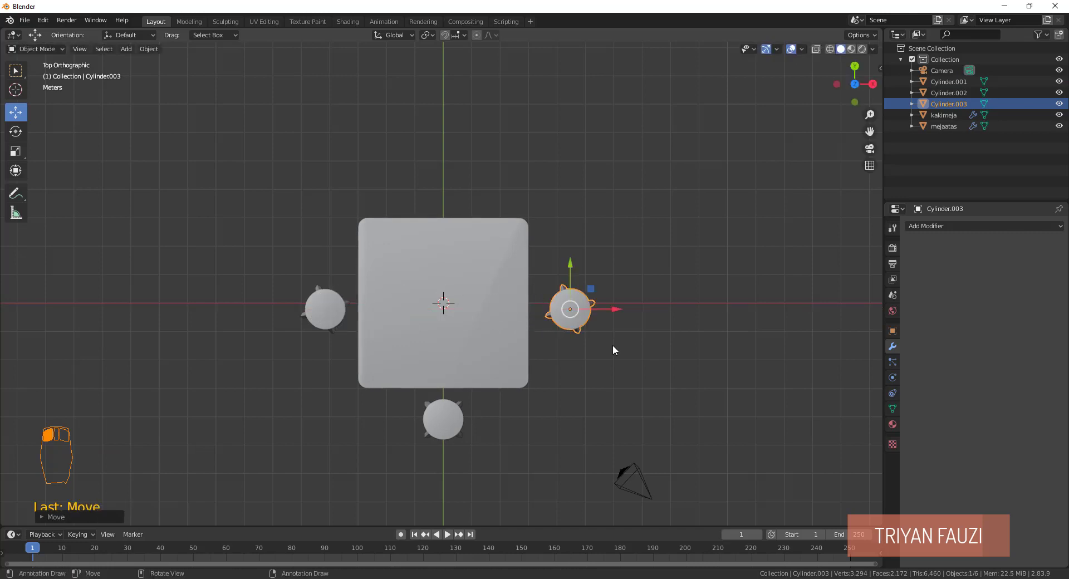
key("r")
left_click(620, 277)
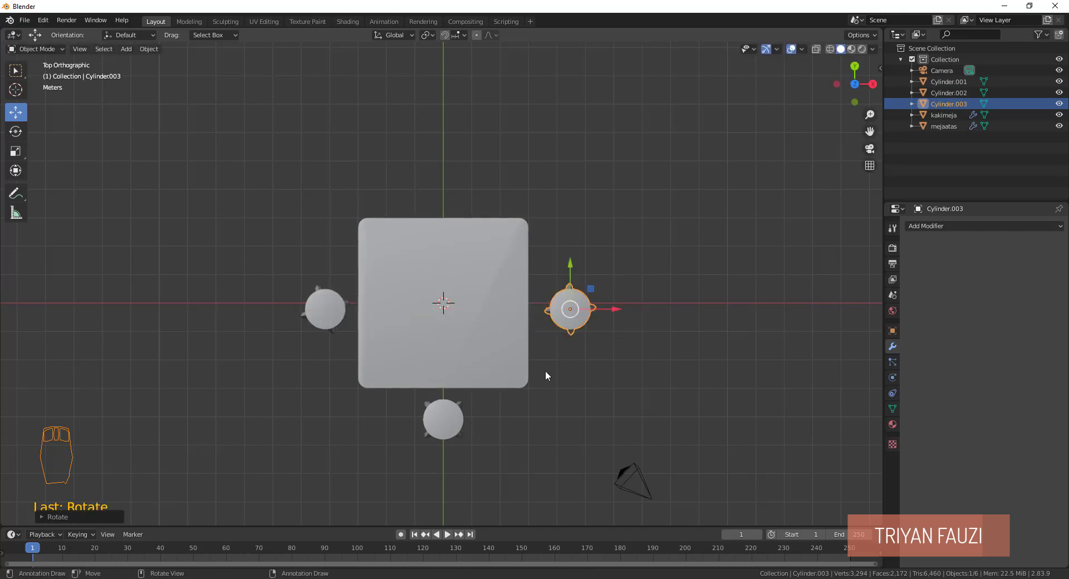
key("r")
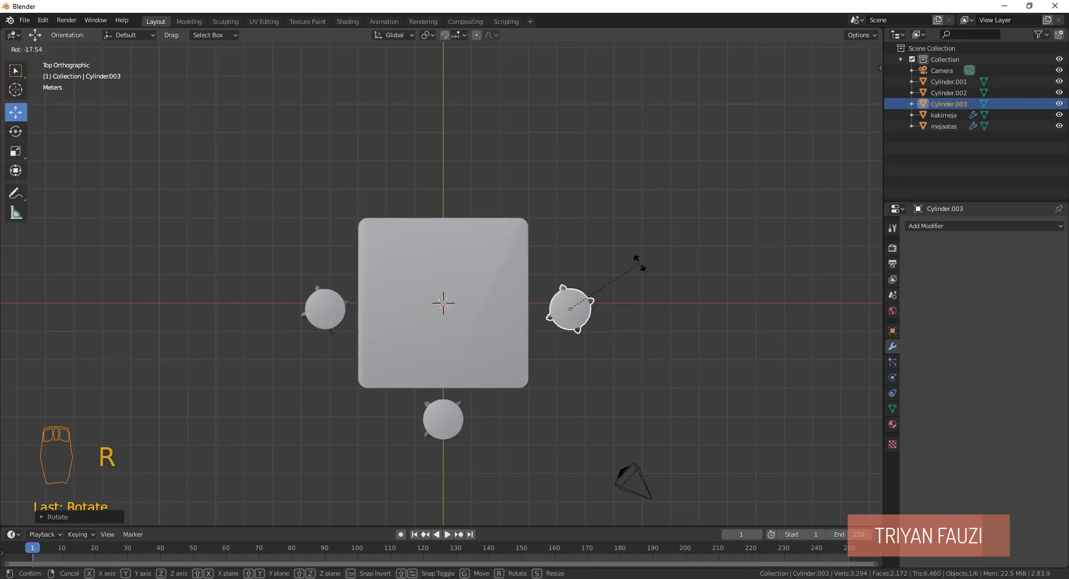
left_click(637, 267)
middle_click_drag(527, 440, 613, 278)
left_click(613, 279)
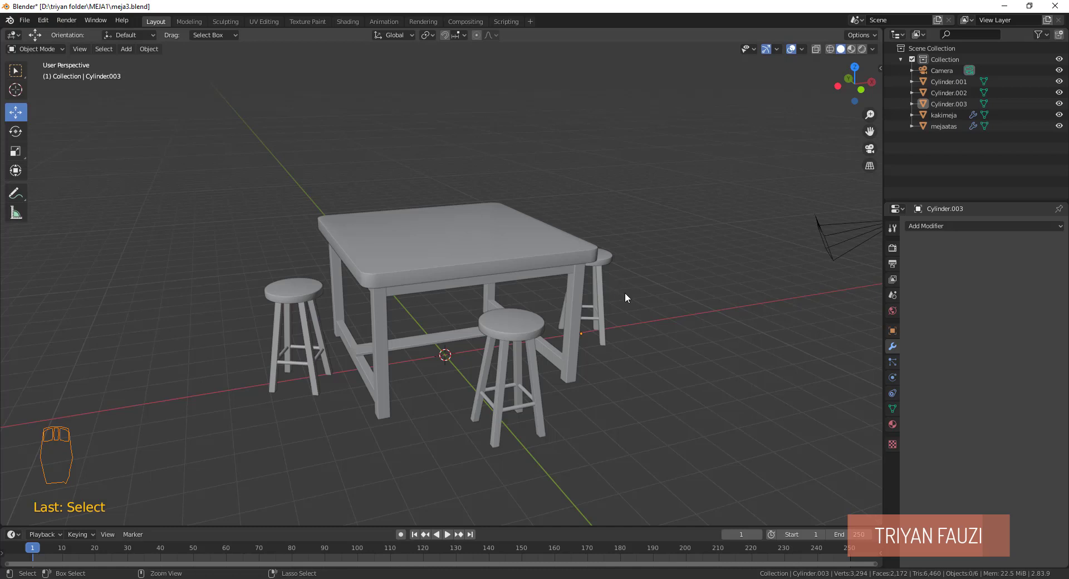
Add a plane mesh and scale it up into a large floor extending well beyond the table and stools.
key("shift+a")
mouse_move(636, 307)
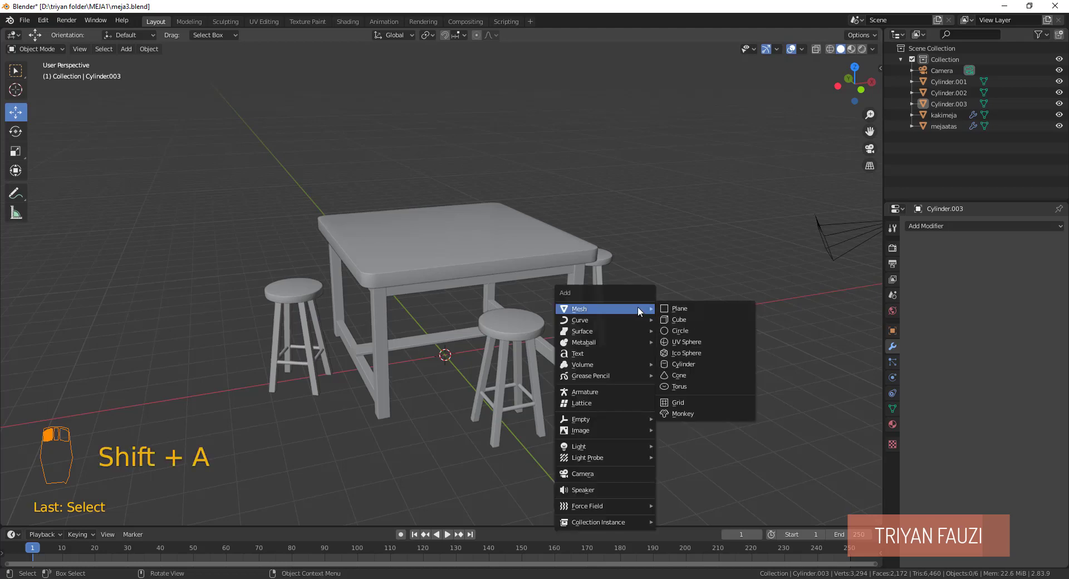
left_click(695, 306)
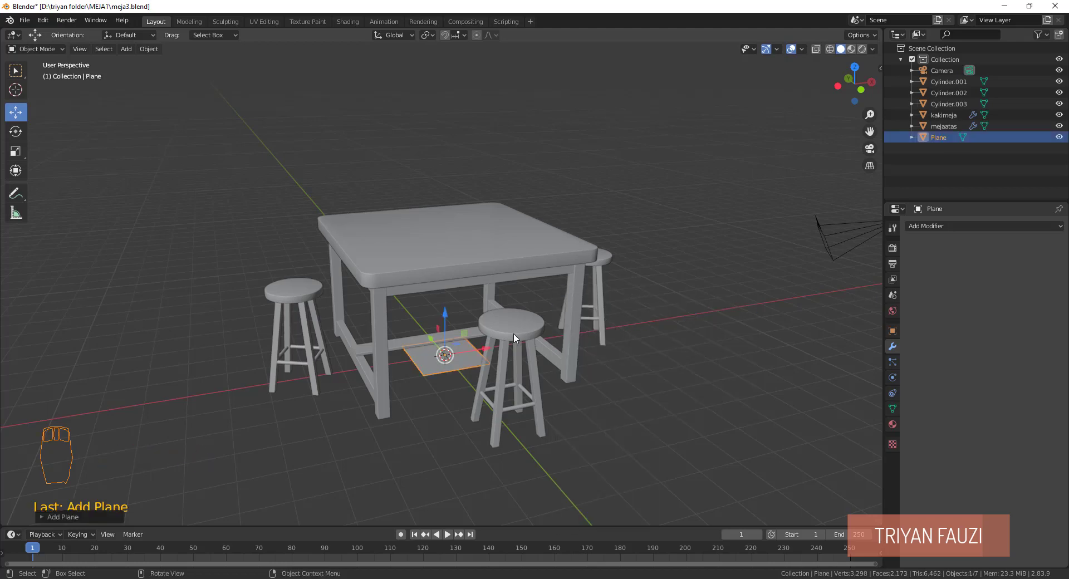
key("s")
left_click(169, 4)
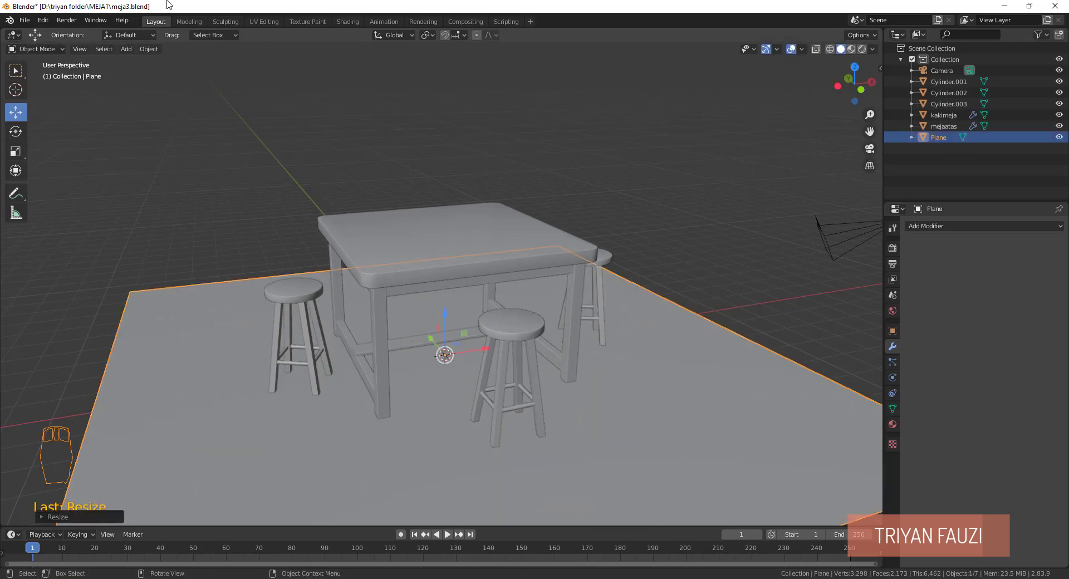
scroll(359, 151, "down", 3)
key("s")
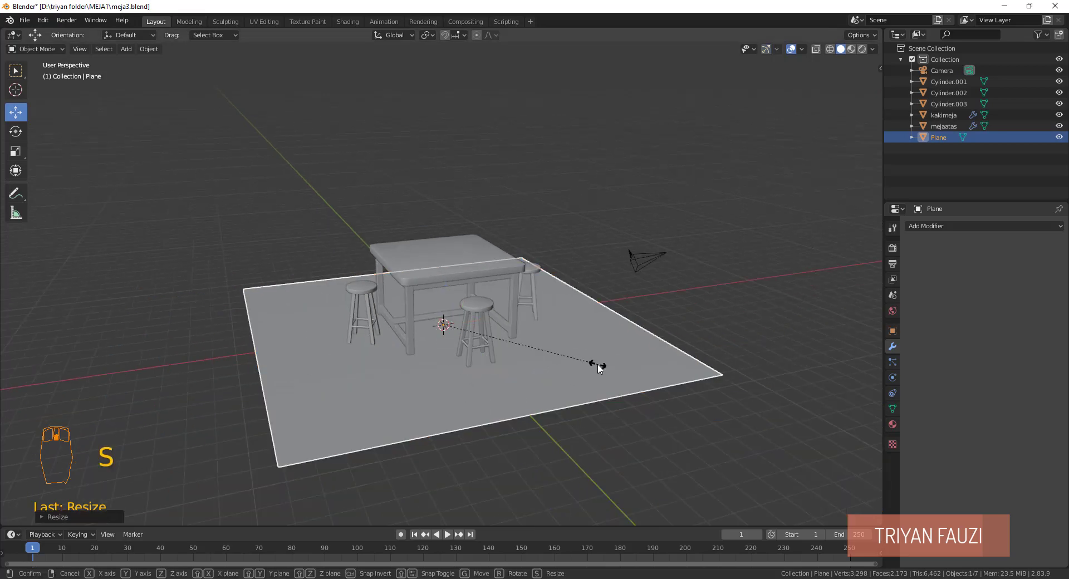
left_click(684, 410)
scroll(553, 361, "down", 3)
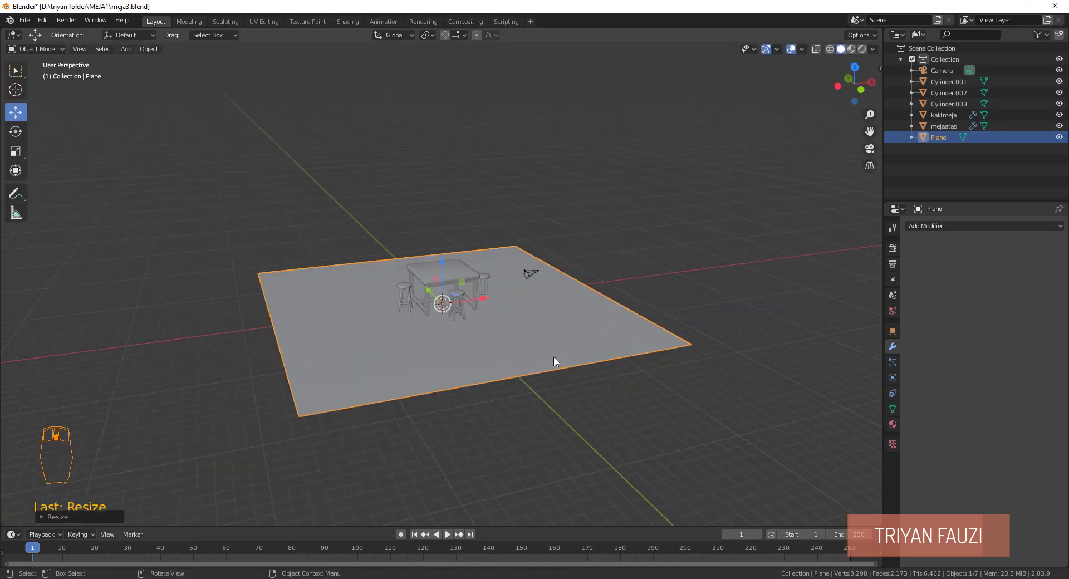
Move the floor plane backward so more of it extends behind the table and stools.
key("g")
left_click(493, 303)
middle_click_drag(494, 303, 461, 337)
key("g")
left_click(509, 320)
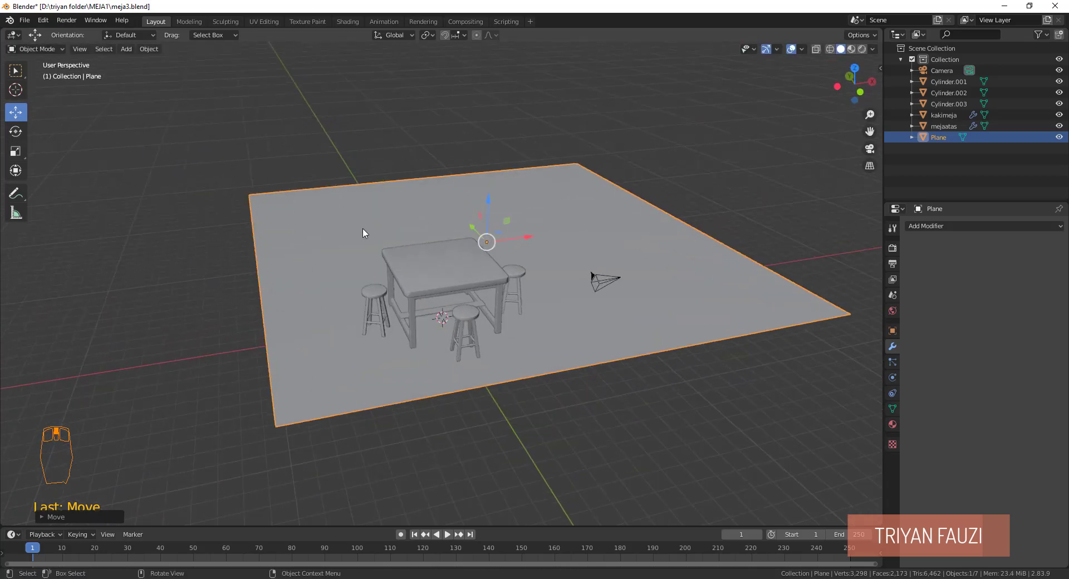
Cut two parallel edge loops across the middle of the floor plane, one slightly behind the other.
key("Tab")
key("ctrl+r")
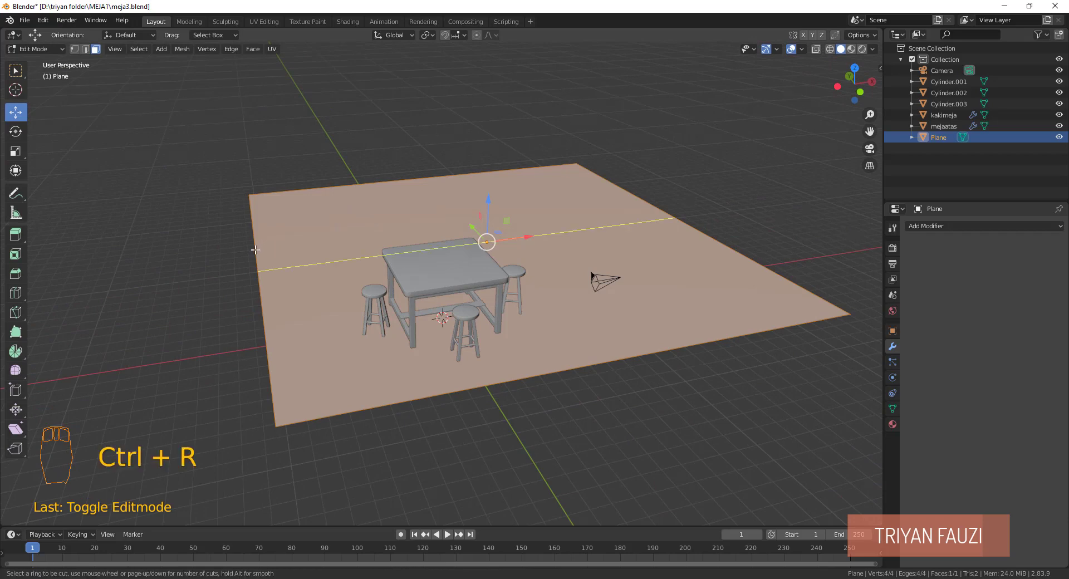
left_click(255, 250)
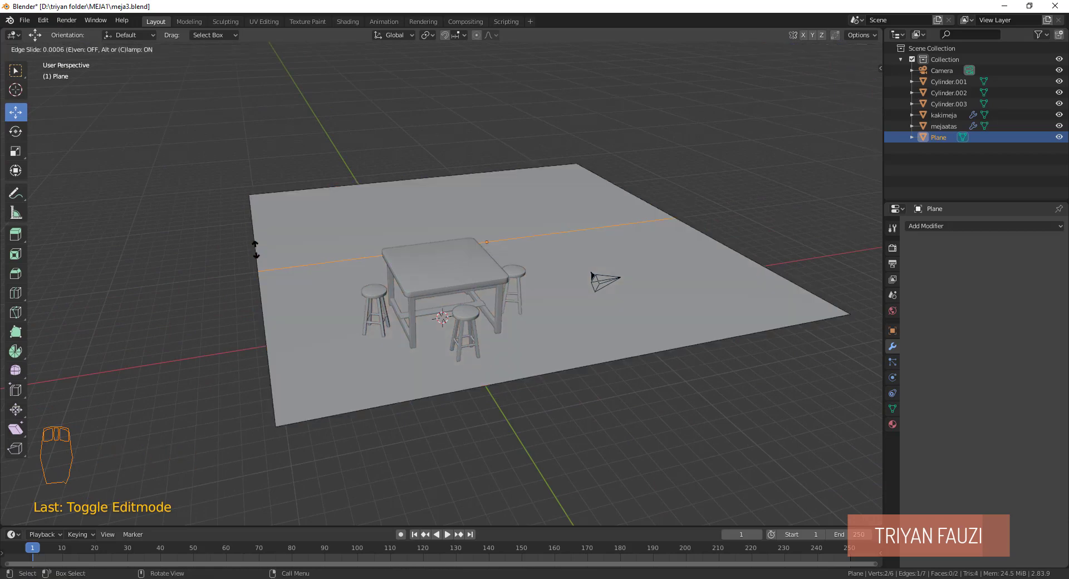
left_click(256, 252)
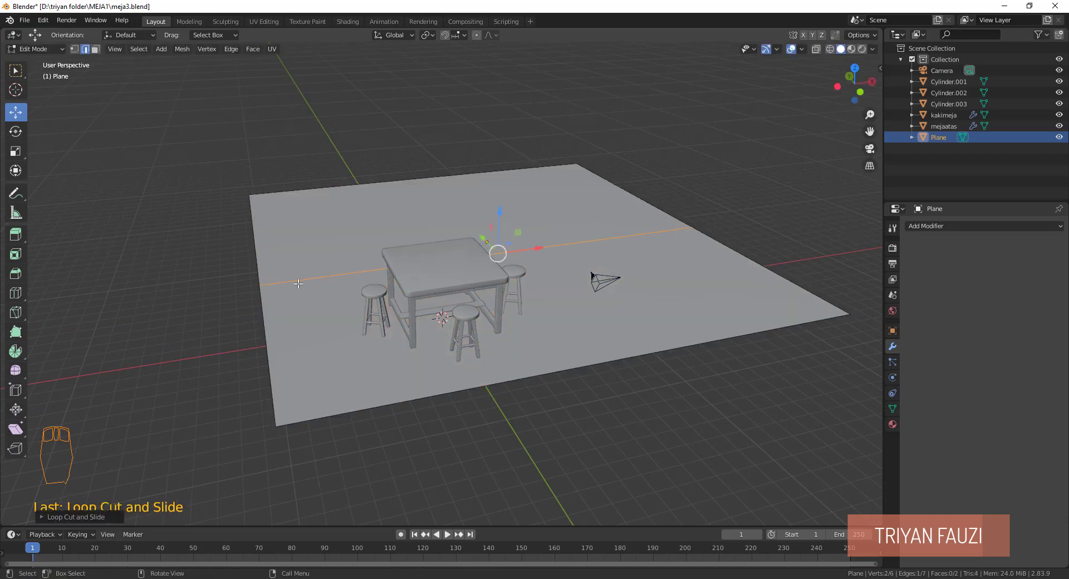
middle_click_drag(261, 256, 372, 283)
key("ctrl+r")
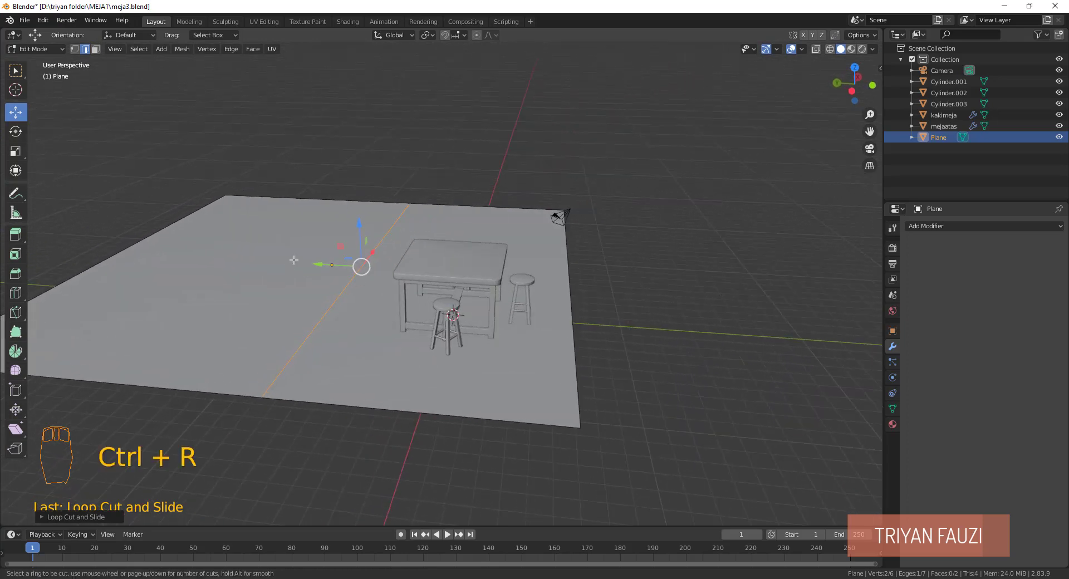
left_click(328, 201)
left_click(381, 232)
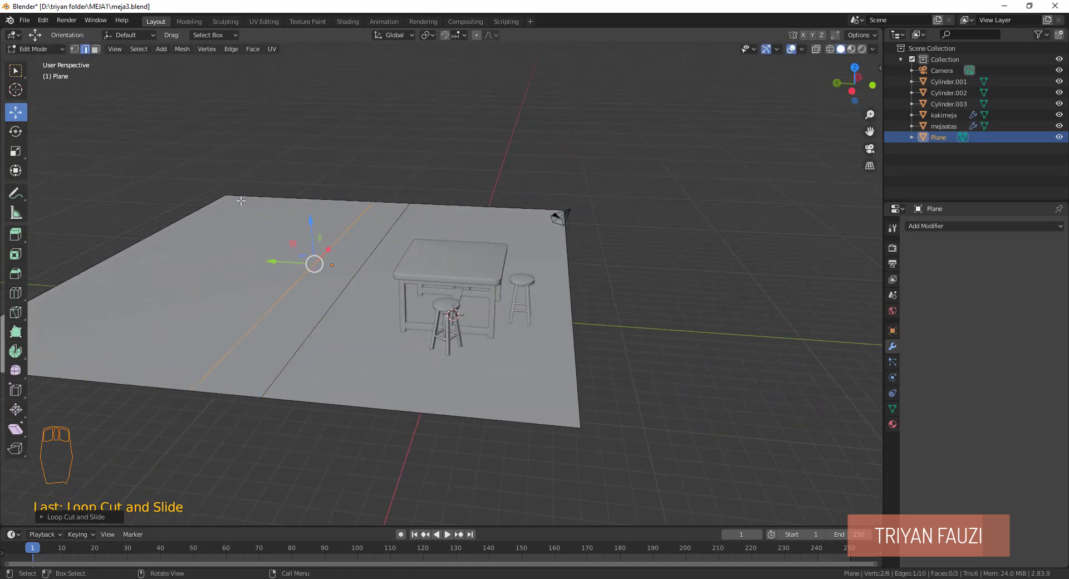
Raise the plane's rear edge and shift it toward the table to form a slanted backdrop wall.
left_click(197, 207)
scroll(155, 228, "down", 3)
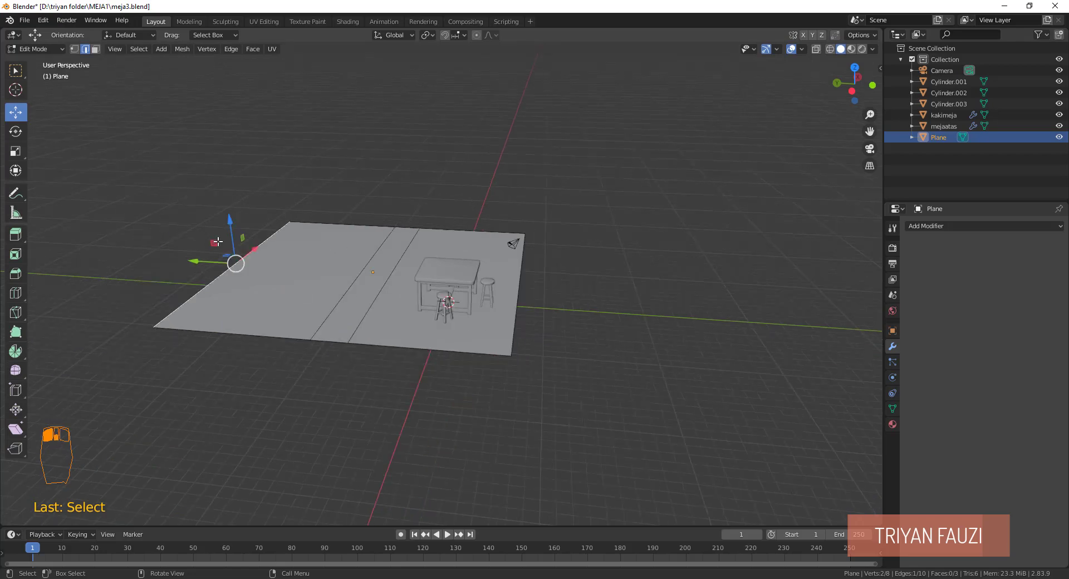
left_click_drag(229, 229, 239, 153)
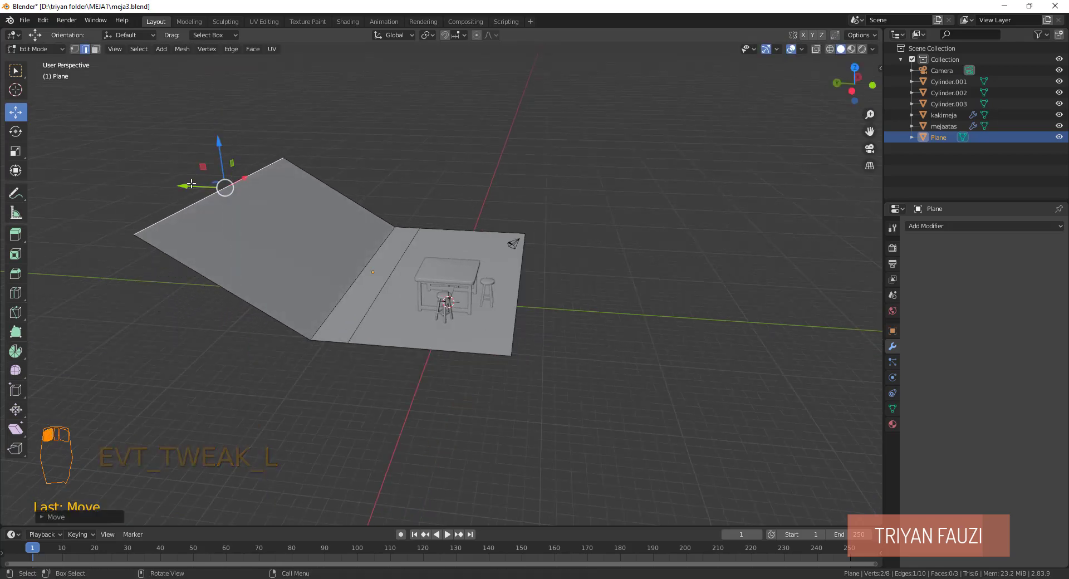
left_click_drag(225, 189, 272, 231)
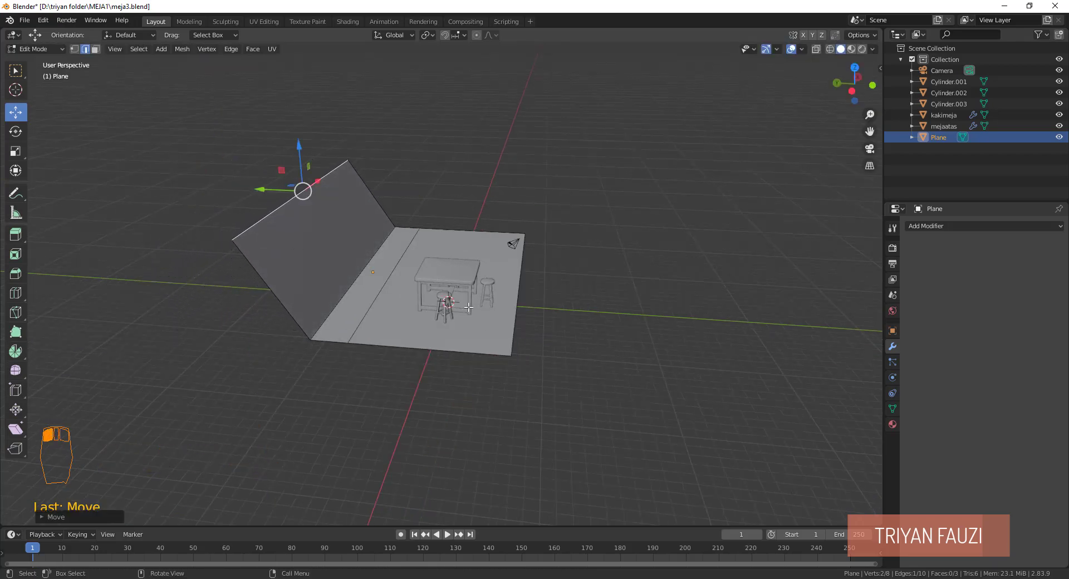
middle_click_drag(301, 191, 421, 271)
key("Tab")
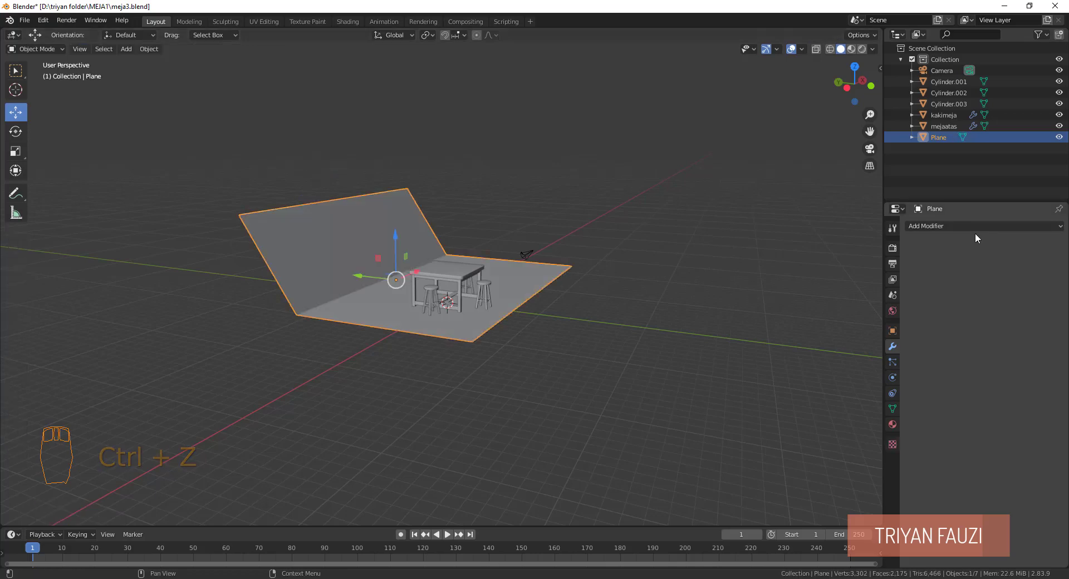
Add a Subdivision Surface modifier to the backdrop, shade it smooth and set its viewport subdivisions to 2.
left_click(977, 226)
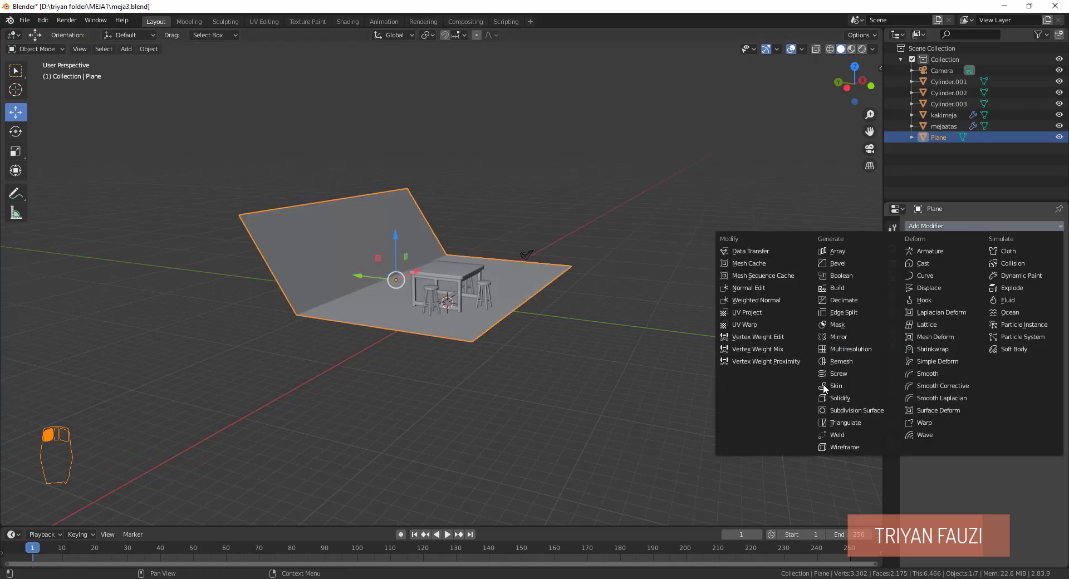
left_click(857, 411)
right_click(341, 228)
left_click(338, 228)
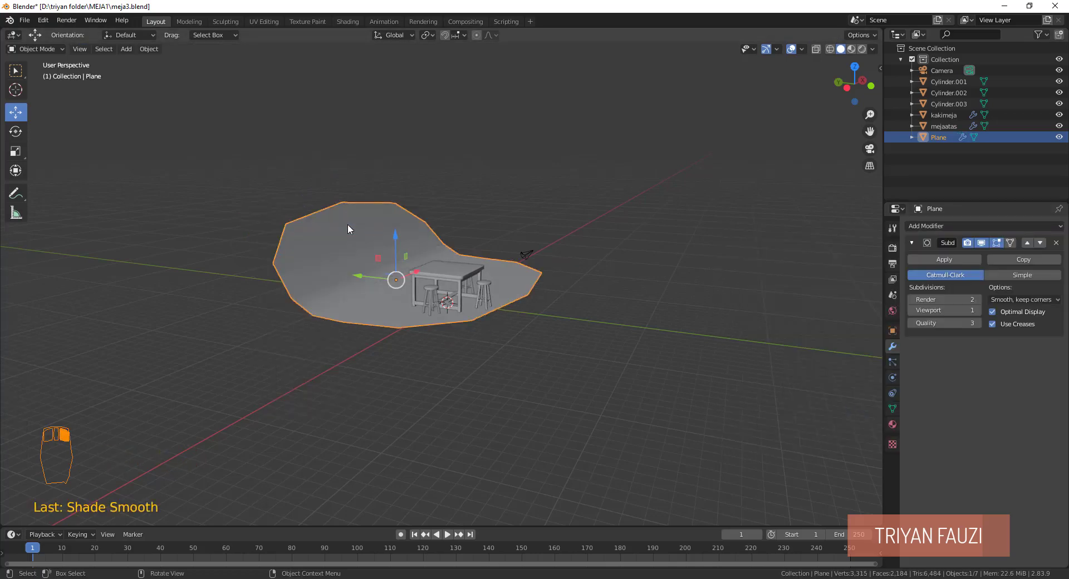
middle_click_drag(347, 224, 693, 230)
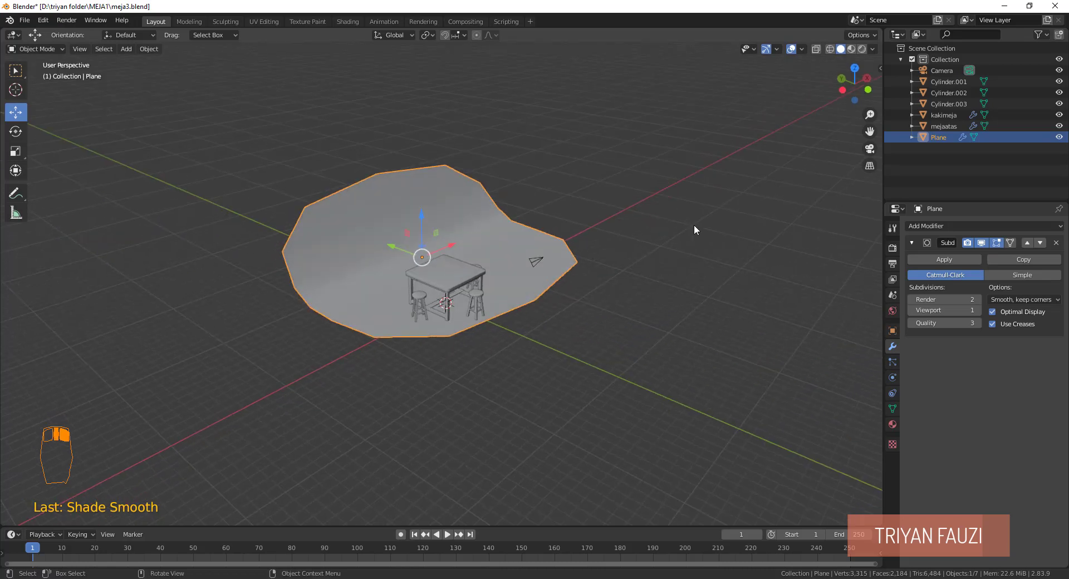
left_click(977, 310)
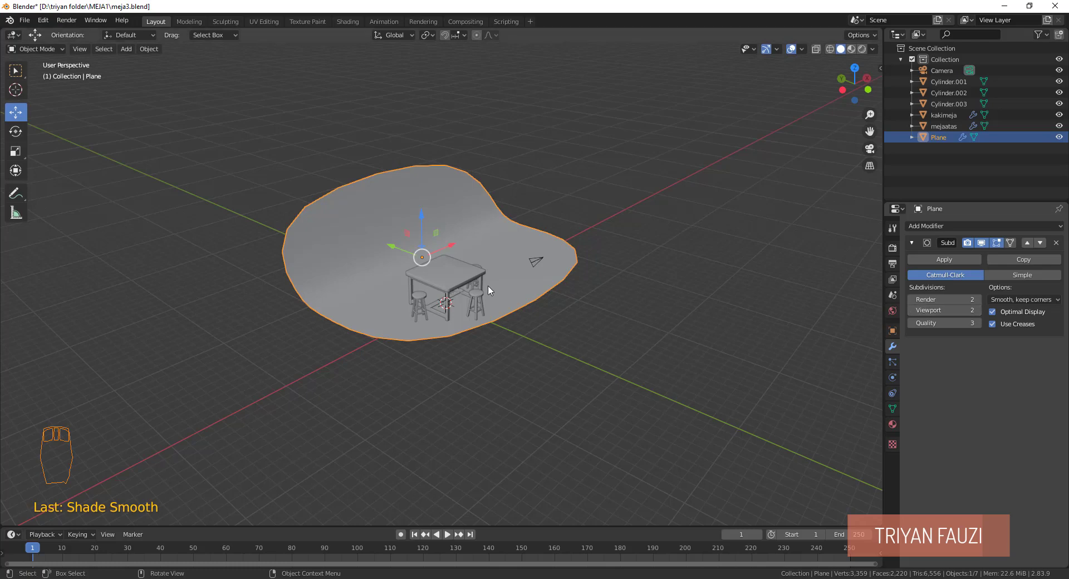
Move the backdrop's front edge outward to extend the floor in front of the stools.
key("Tab")
left_click(515, 296)
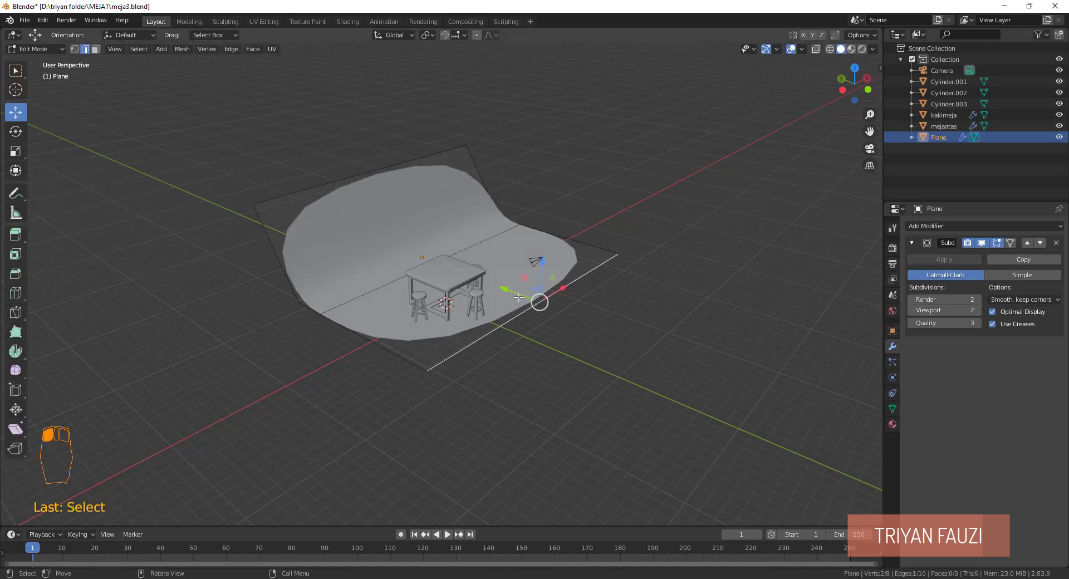
left_click_drag(516, 297, 553, 329)
middle_click_drag(553, 329, 443, 369)
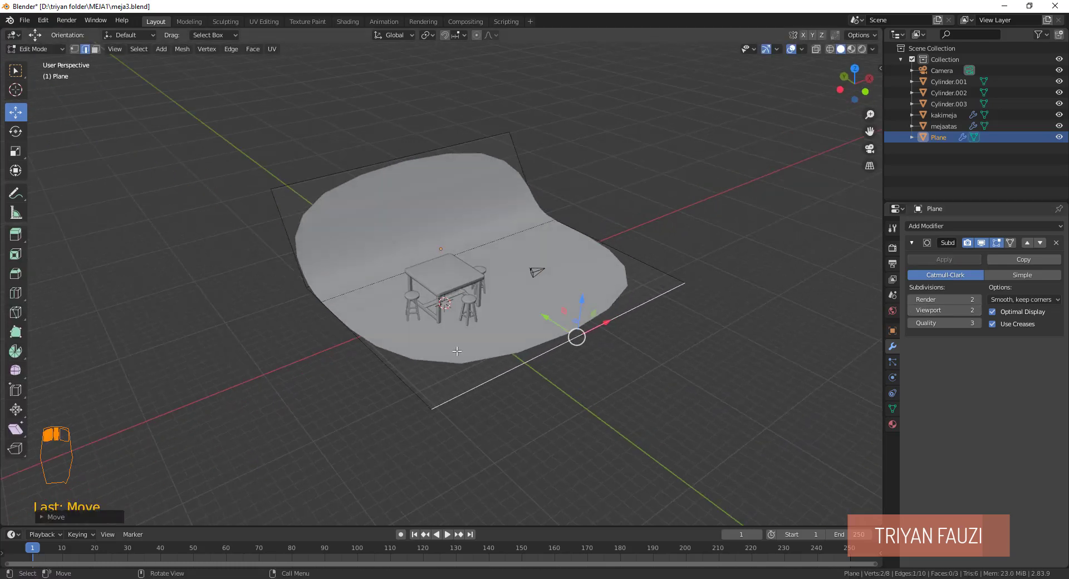
Add two evenly spaced loop cuts running from the backdrop's front edge up to its rear edge.
key("ctrl+r")
scroll(478, 389, "up", 1)
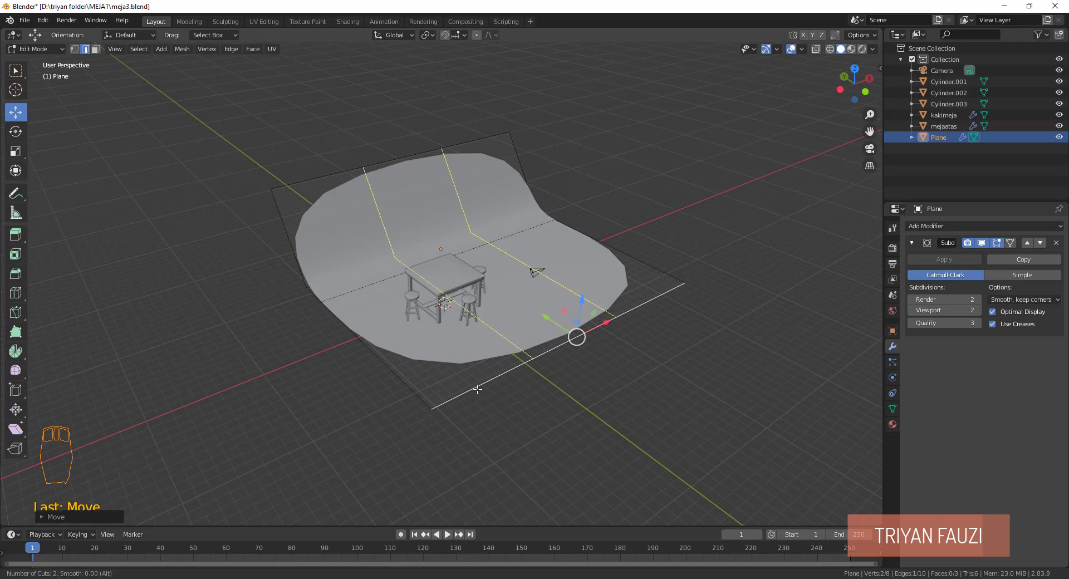
left_click(478, 389)
right_click(479, 390)
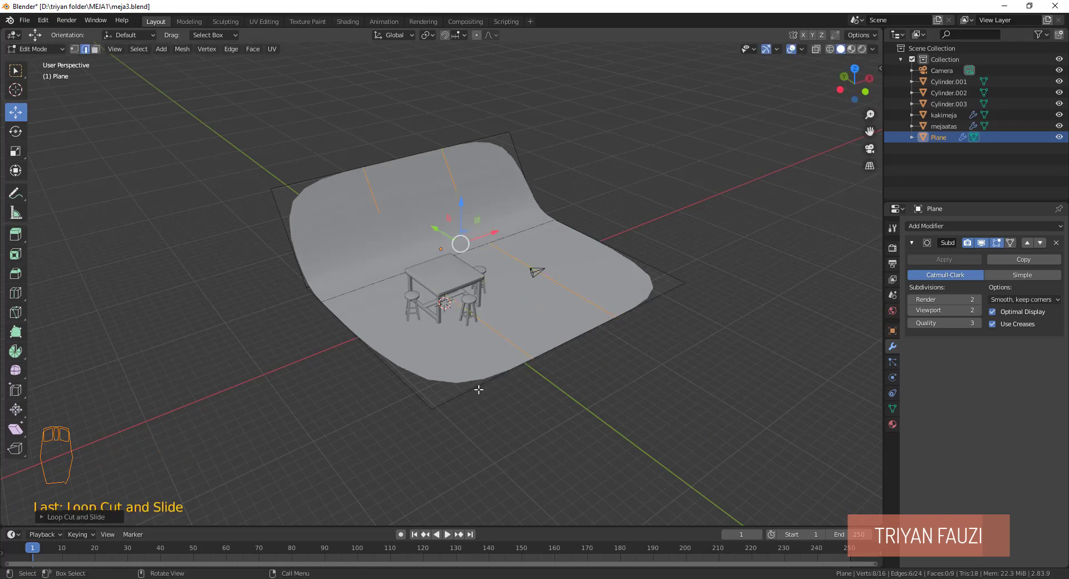
Move the two lengthwise edge loops outward toward the backdrop's left and right sides to square off its rounded corners.
left_click(503, 349)
left_click(504, 348, "alt")
left_click_drag(451, 249, 395, 301)
left_click(520, 262)
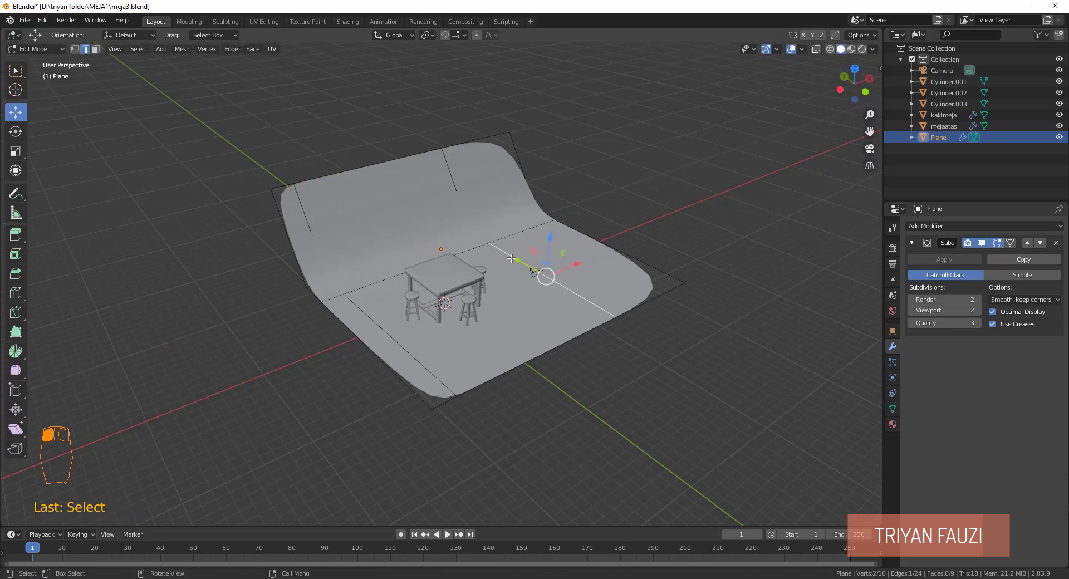
left_click(534, 270, "alt")
left_click_drag(526, 221, 564, 219)
scroll(548, 280, "up", 2)
key("Tab")
left_click(672, 137)
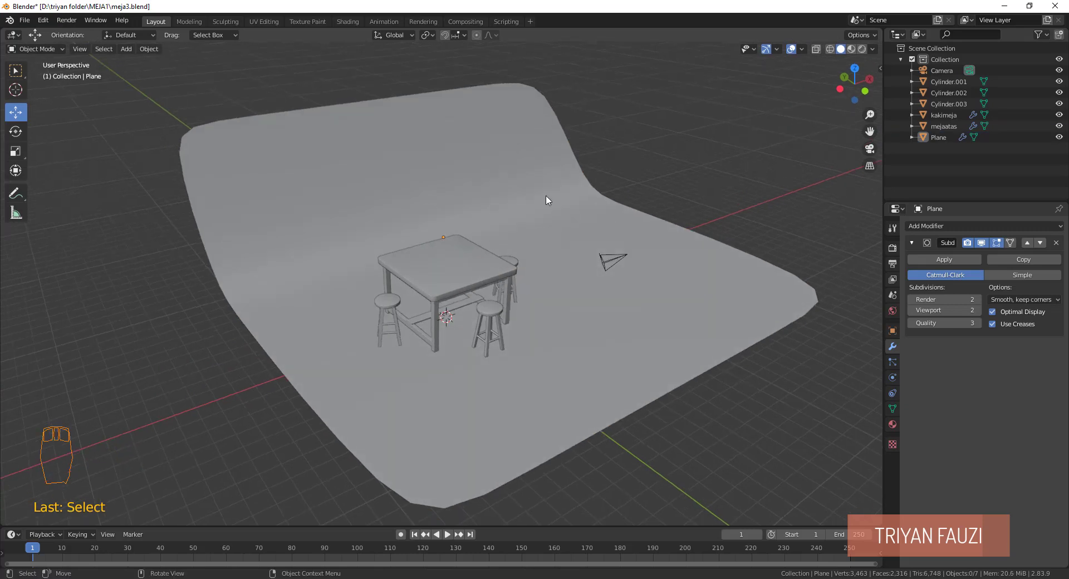
View the scene through the camera and lock the camera to the view.
key("KP_0")
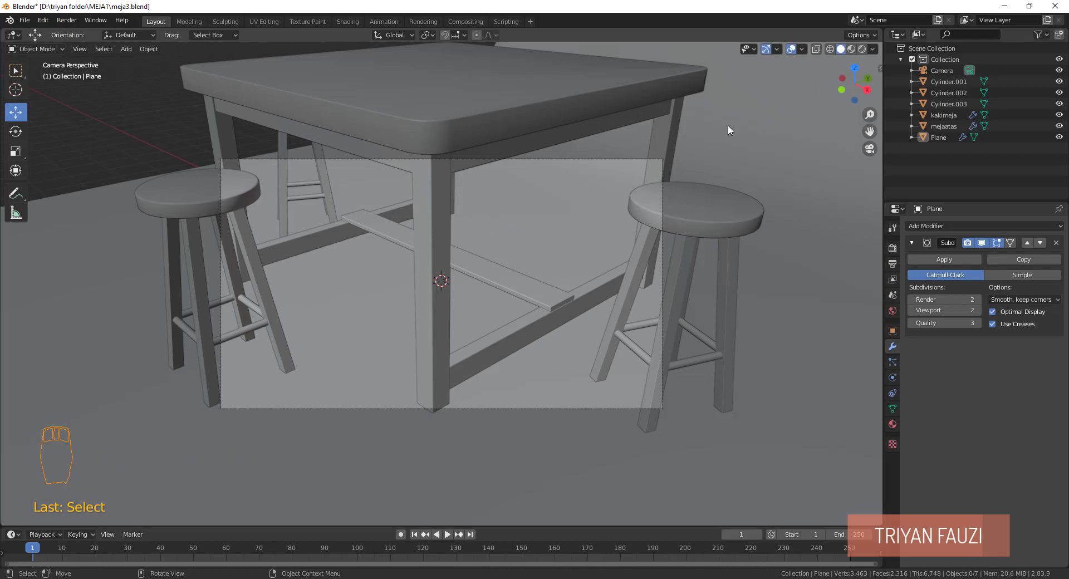
key("n")
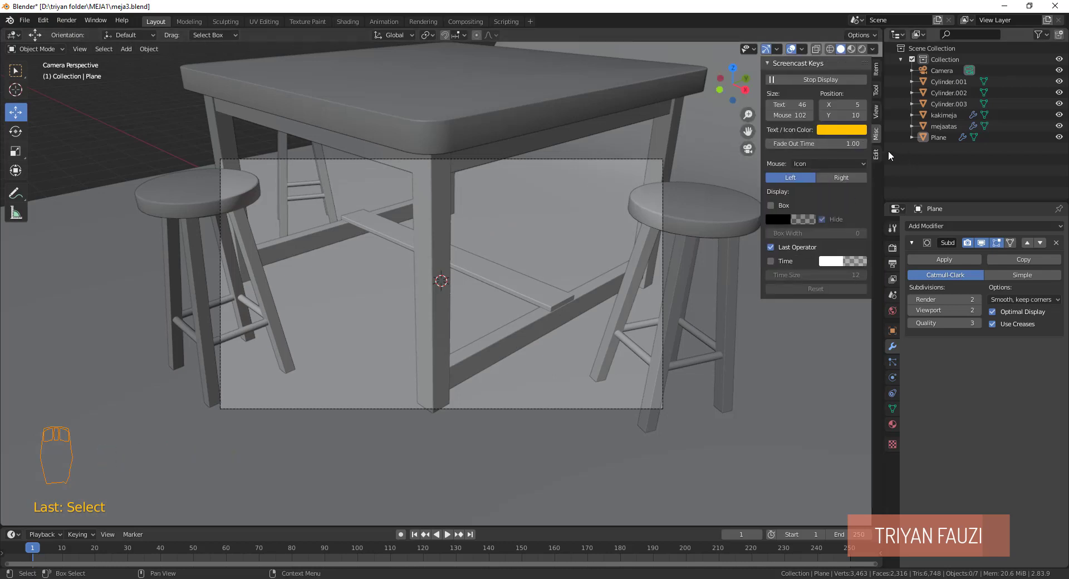
left_click(875, 113)
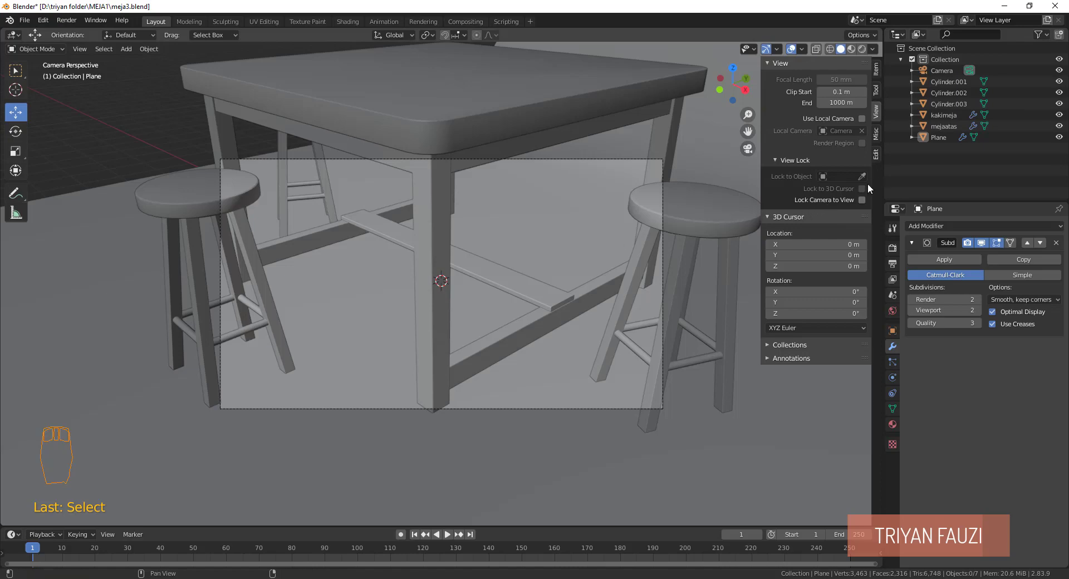
left_click(861, 199)
Reframe the camera so the whole table and all three stools fit inside its frame, then unlock it from the view.
scroll(398, 275, "down", 3)
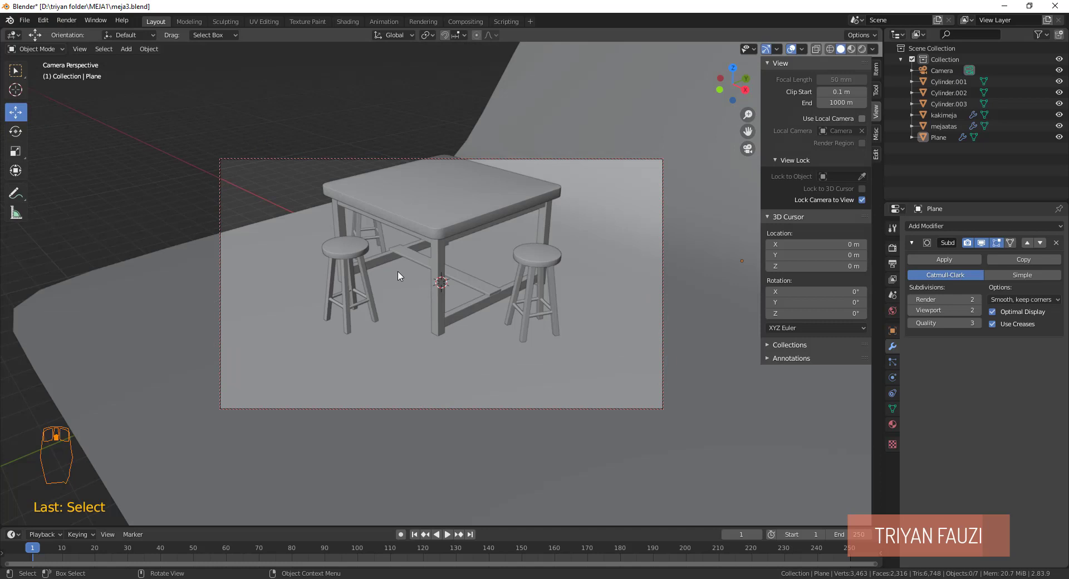
middle_click_drag(364, 281, 501, 274)
scroll(501, 272, "up", 2)
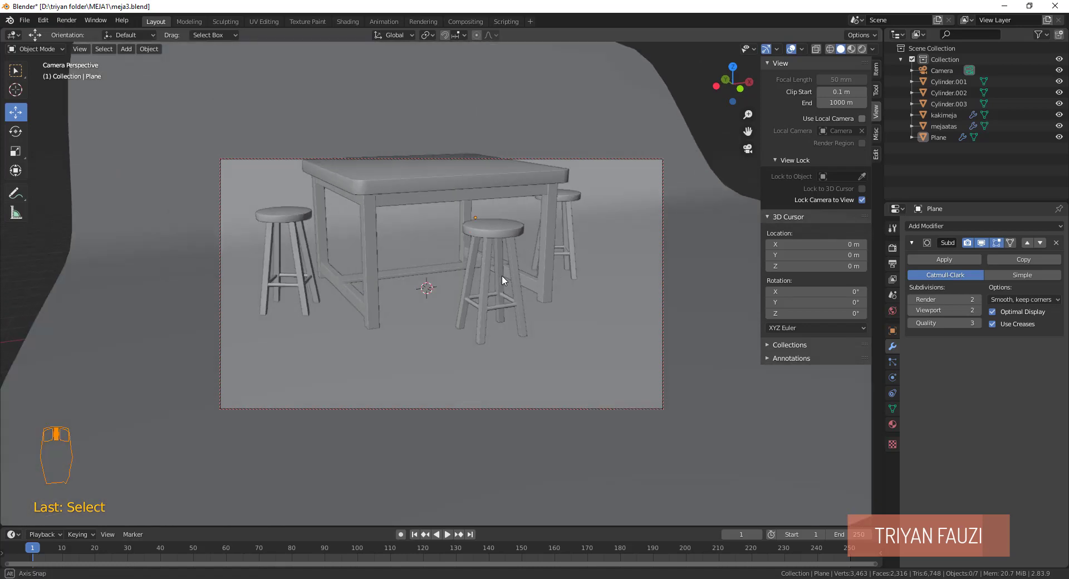
scroll(500, 274, "down", 1)
mouse_move(495, 287)
middle_mouse_down()
mouse_move(468, 291)
mouse_move(472, 315)
mouse_move(488, 306)
middle_mouse_up()
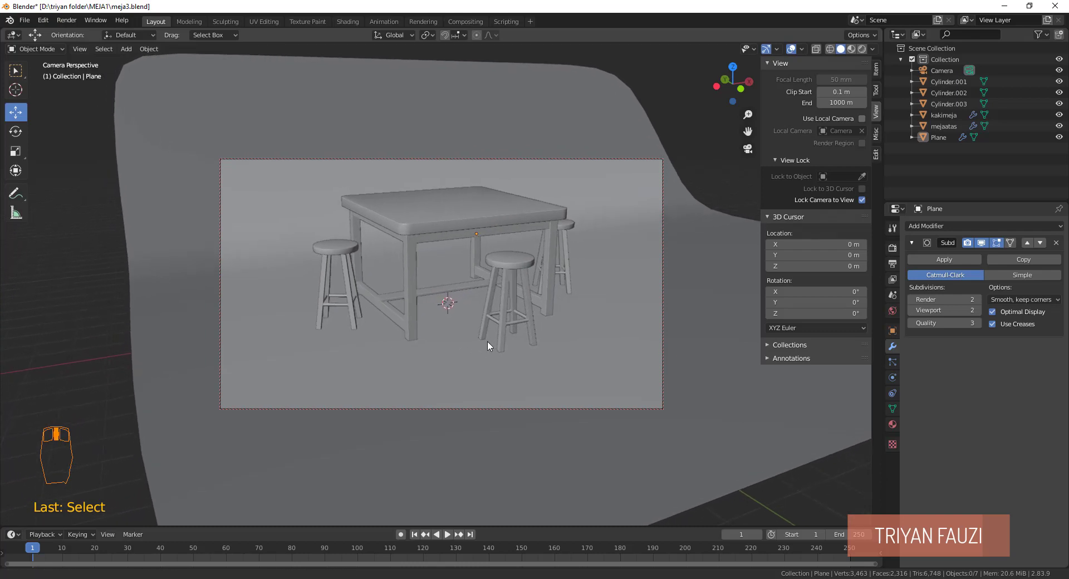
mouse_move(486, 343)
middle_mouse_down()
mouse_move(508, 348)
mouse_move(497, 343)
mouse_move(512, 334)
mouse_move(498, 337)
middle_mouse_up()
scroll(498, 336, "up", 2)
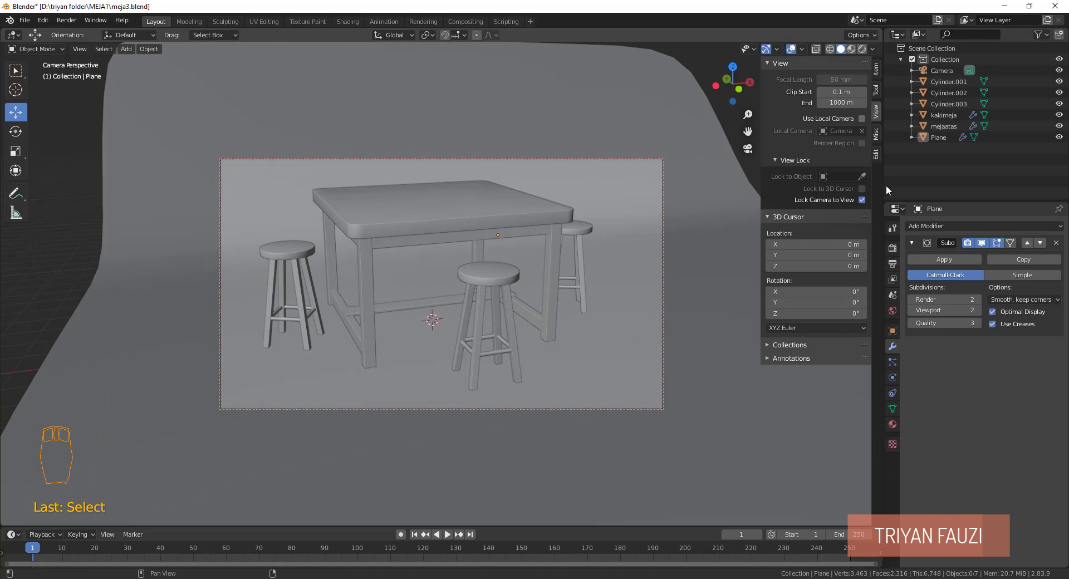
left_click(861, 199)
Leave the camera view and save the scene to the existing file meja3.blend.
middle_click_drag(557, 248, 524, 270)
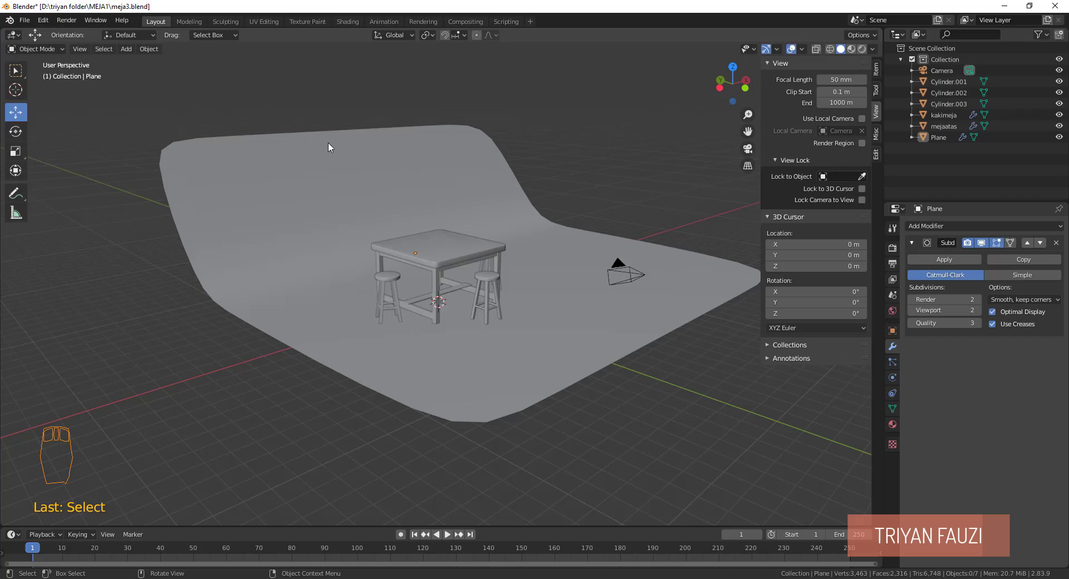
left_click(25, 20)
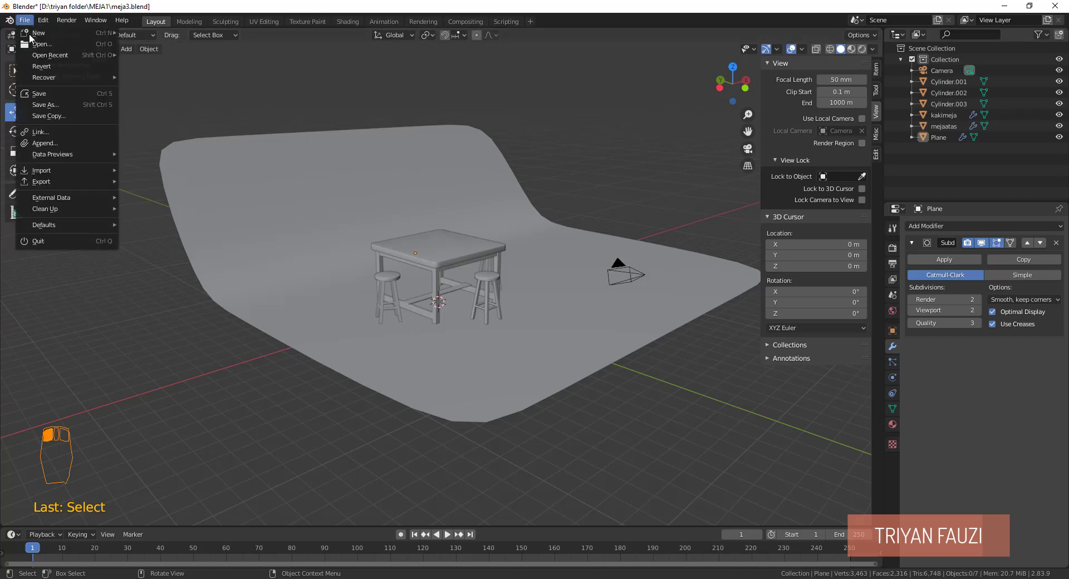
left_click(50, 92)
scroll(558, 194, "up", 2)
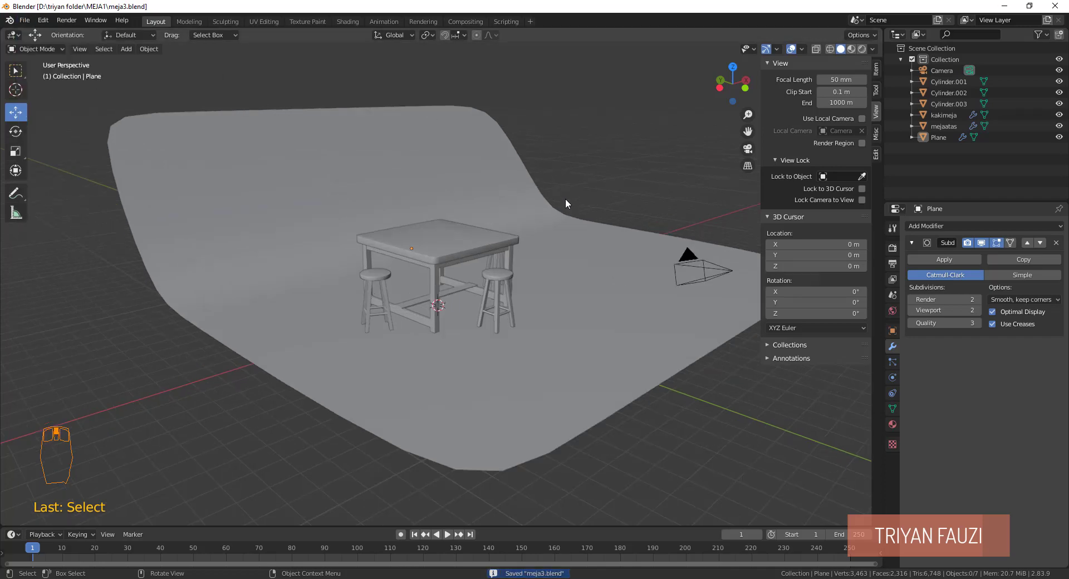
left_click(566, 198)
left_click(593, 327)
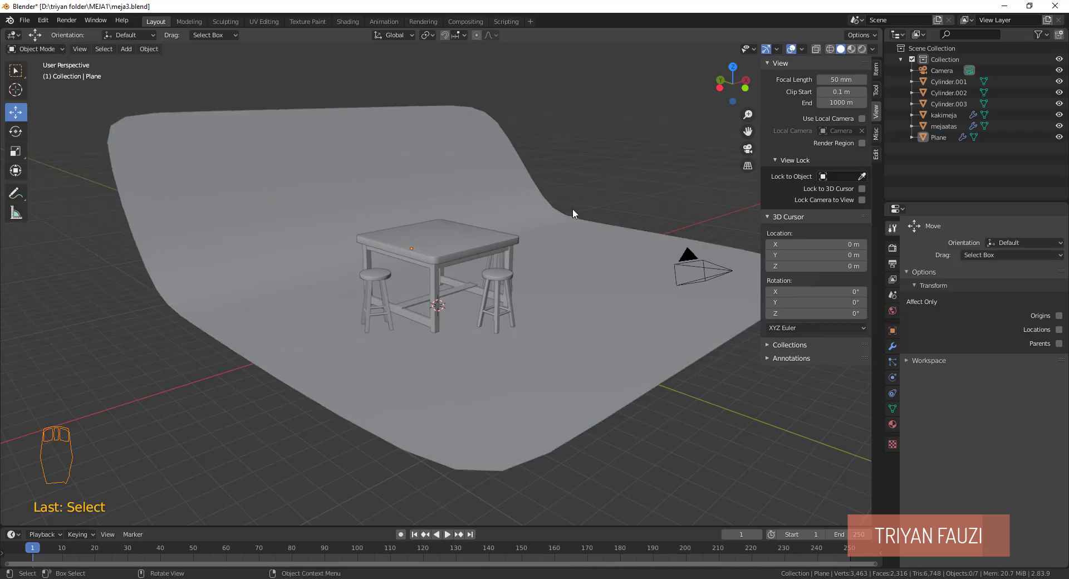
Render a test image from the camera view, inspect the whole image, and close the render window.
key("KP_0")
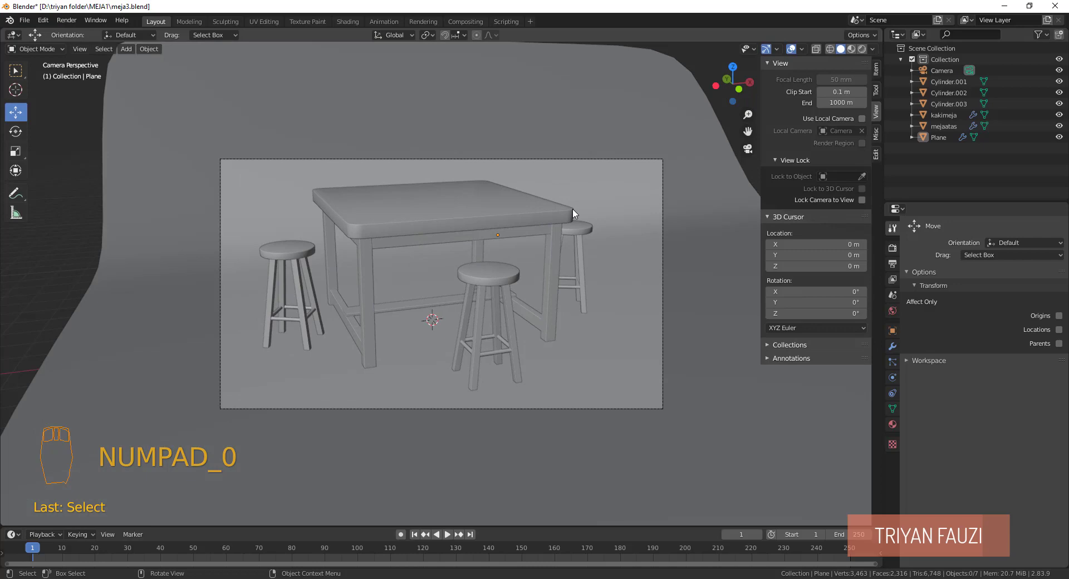
key("F12")
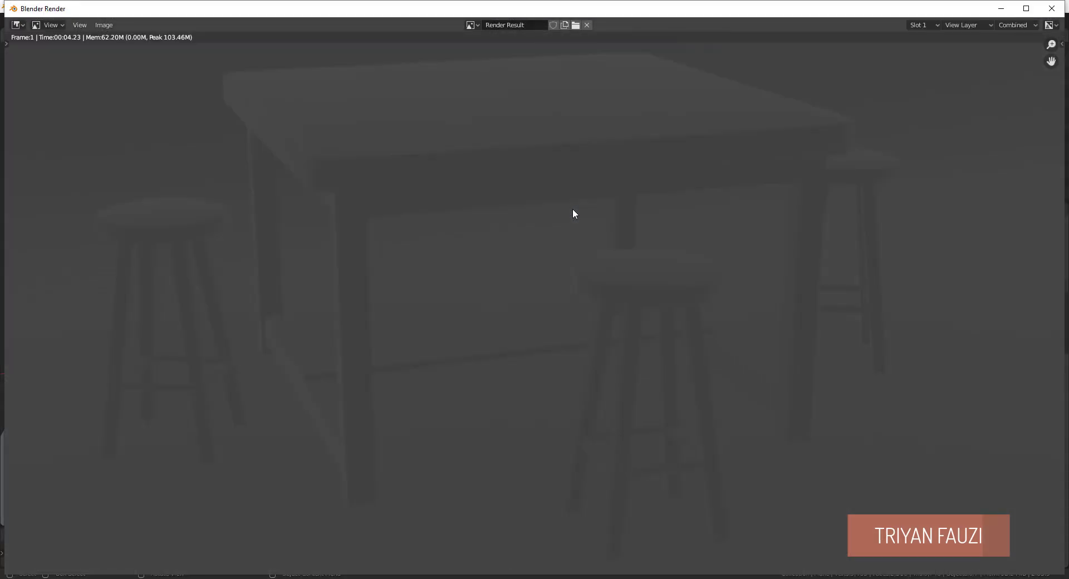
scroll(574, 214, "down", 4)
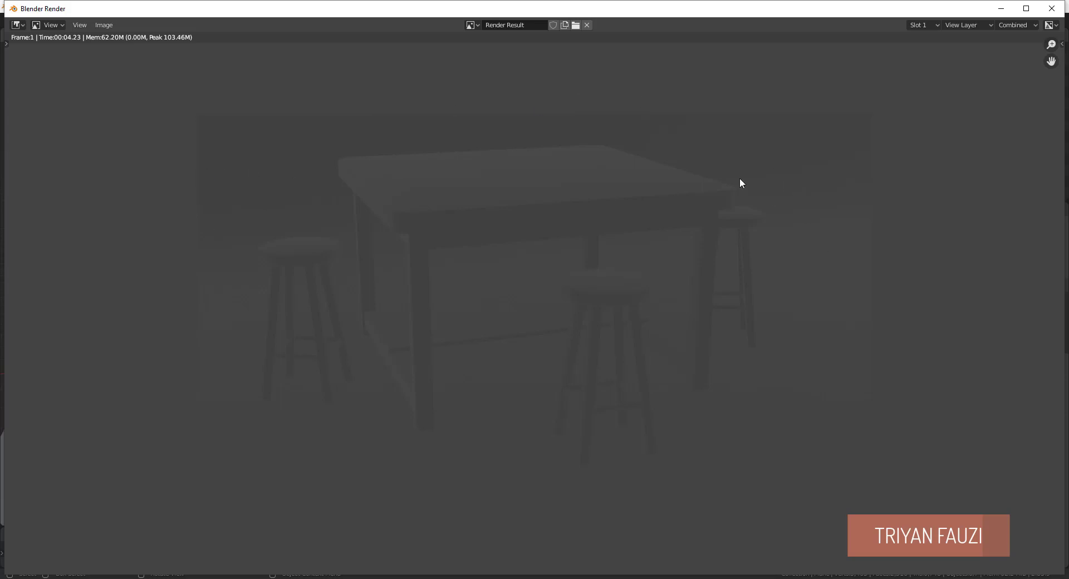
left_click(1052, 8)
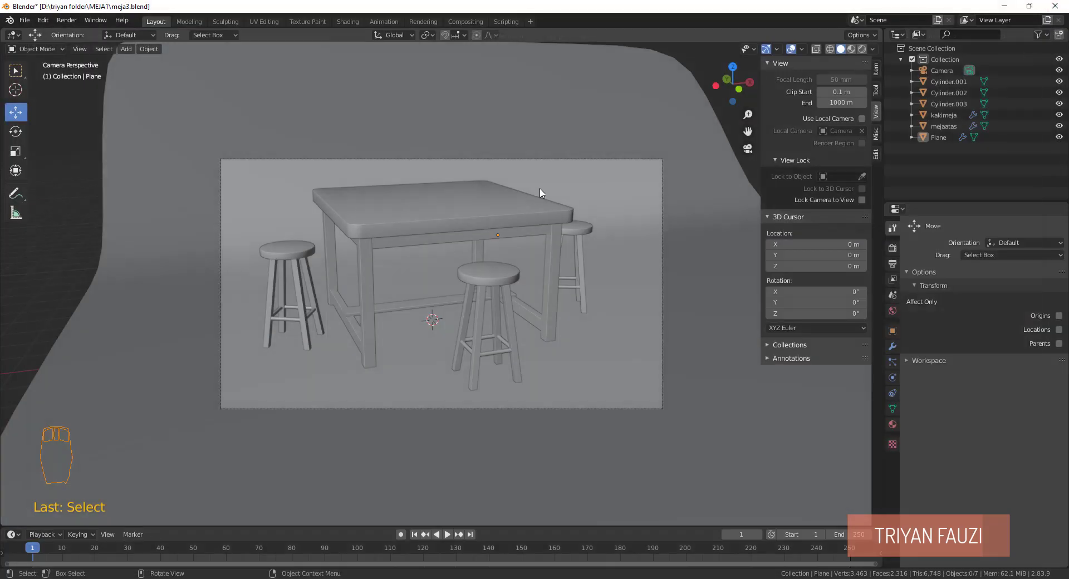
Assign an Environment Texture to the world background color.
left_click(892, 311)
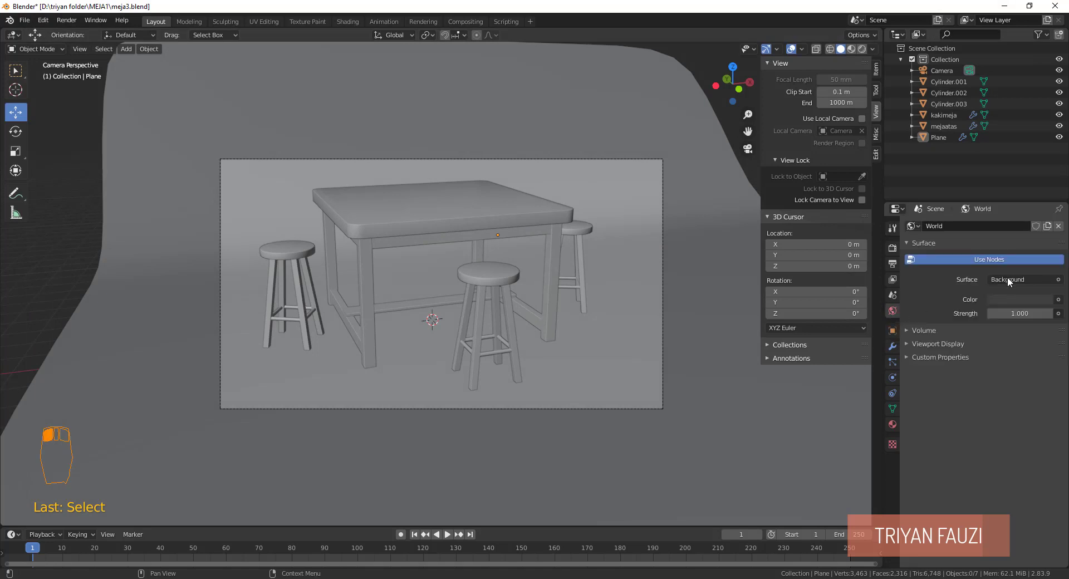
left_click(1058, 300)
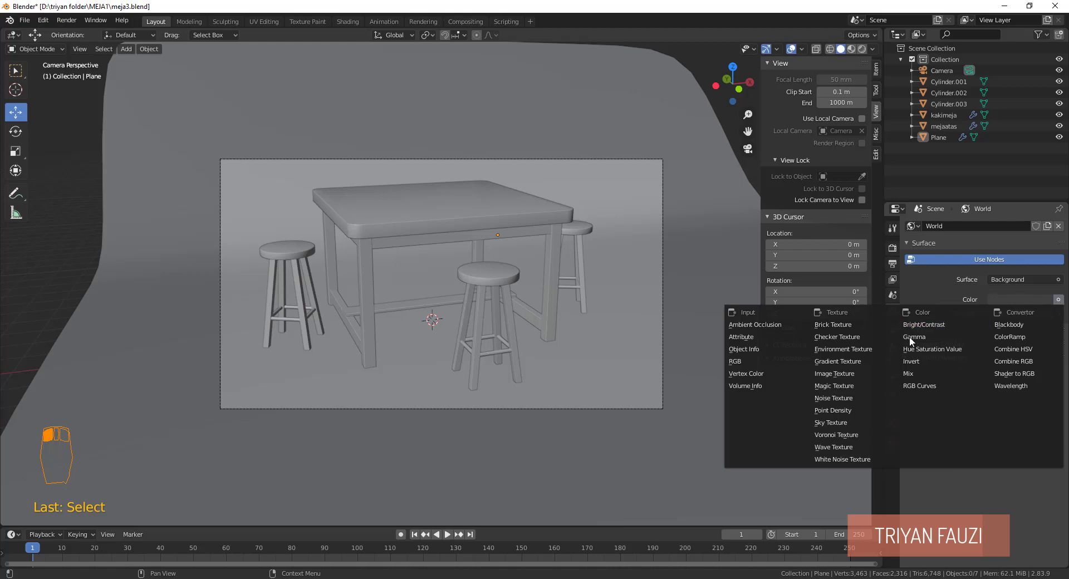
left_click(870, 352)
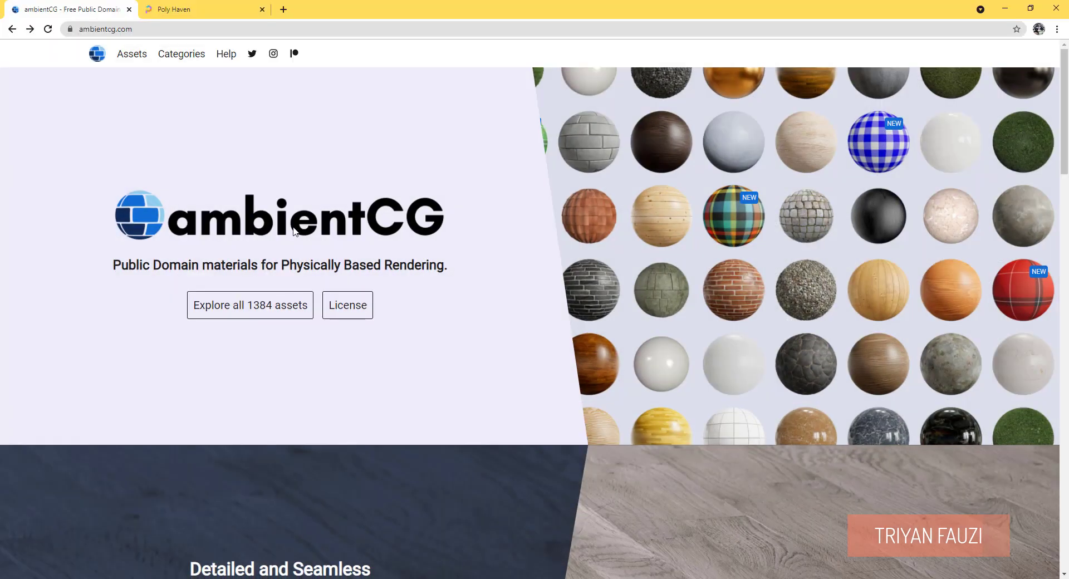
Browse Poly Haven's HDRI library in the web browser, open the Lebombo HDRI's page, and return to Blender.
left_click(191, 13)
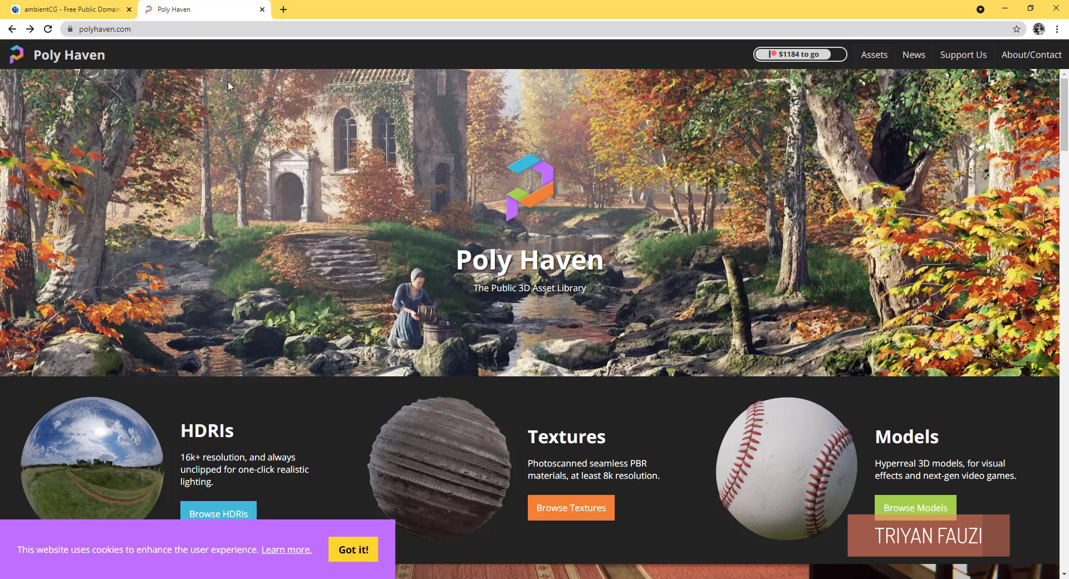
scroll(423, 273, "down", 2)
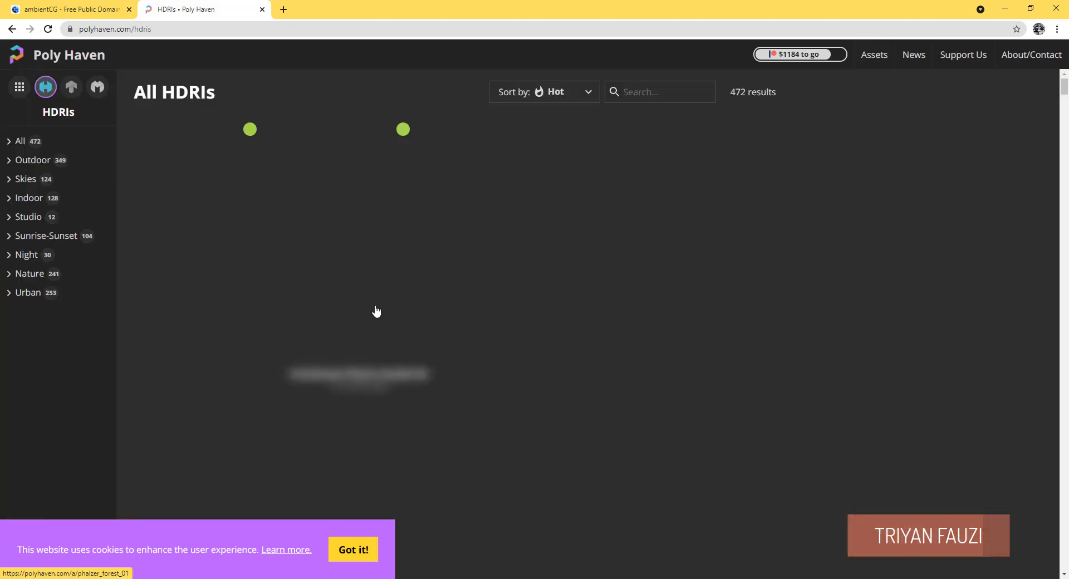
scroll(583, 280, "down", 2)
scroll(584, 280, "down", 12)
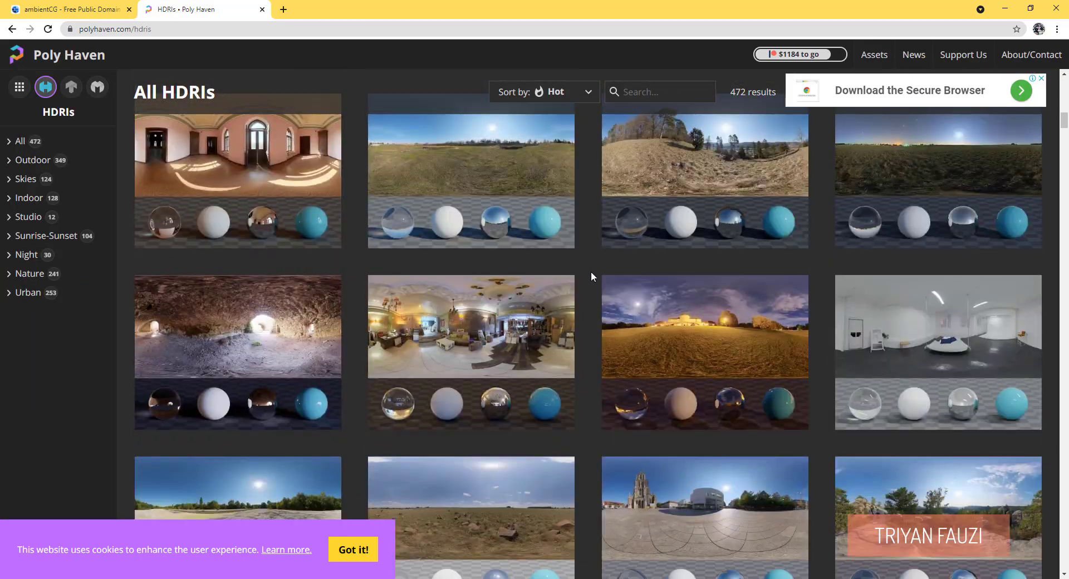
scroll(590, 271, "down", 10)
scroll(590, 272, "down", 3)
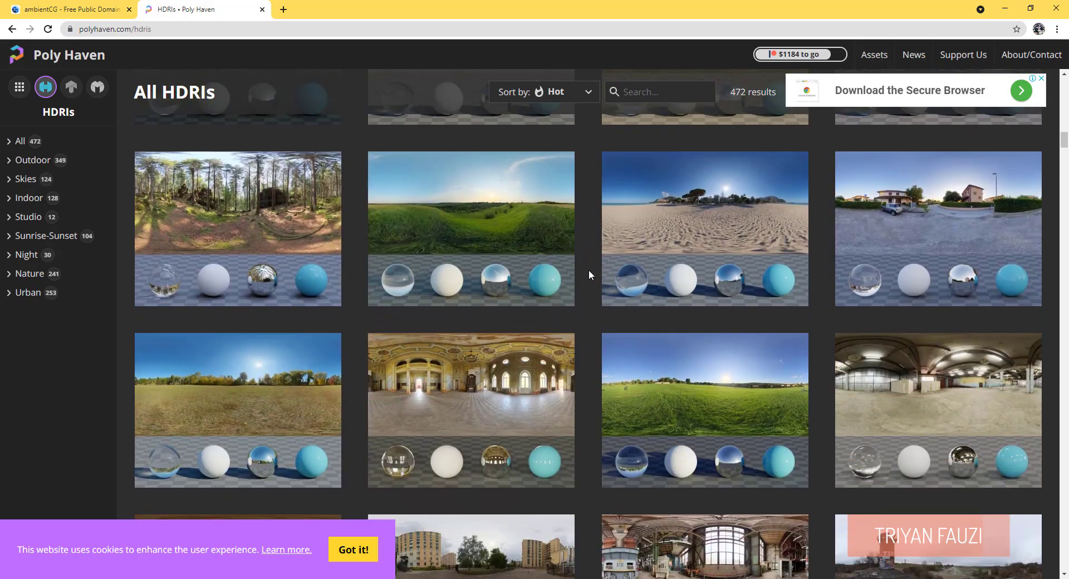
scroll(589, 269, "down", 7)
scroll(589, 269, "down", 3)
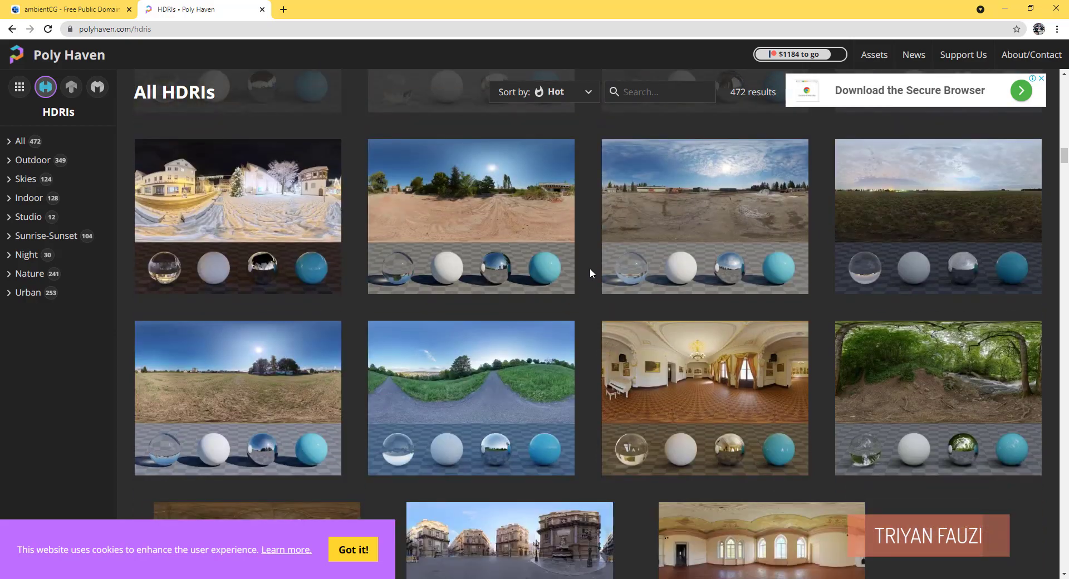
scroll(589, 266, "down", 3)
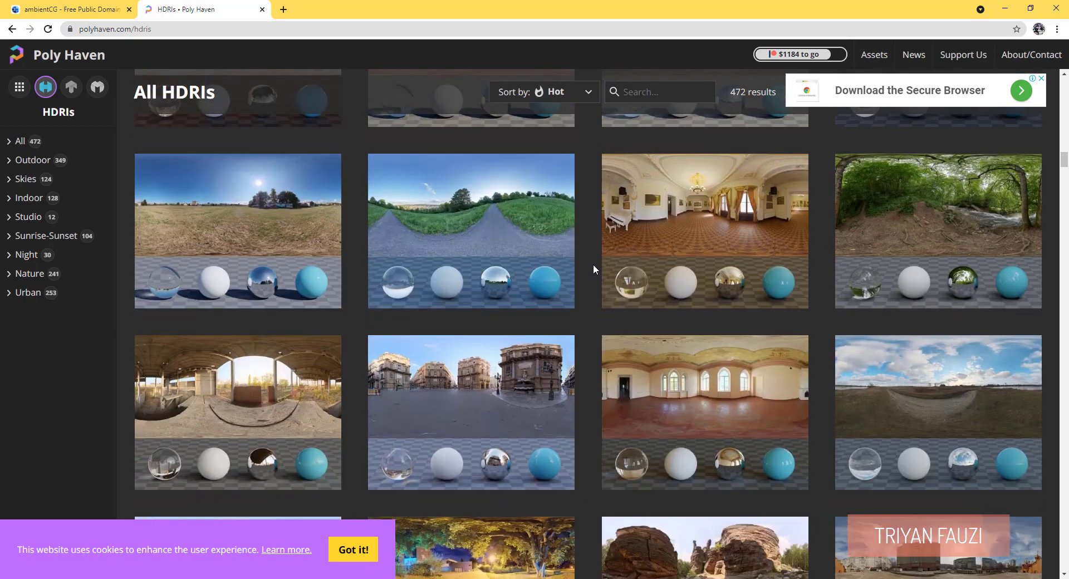
scroll(660, 359, "down", 12)
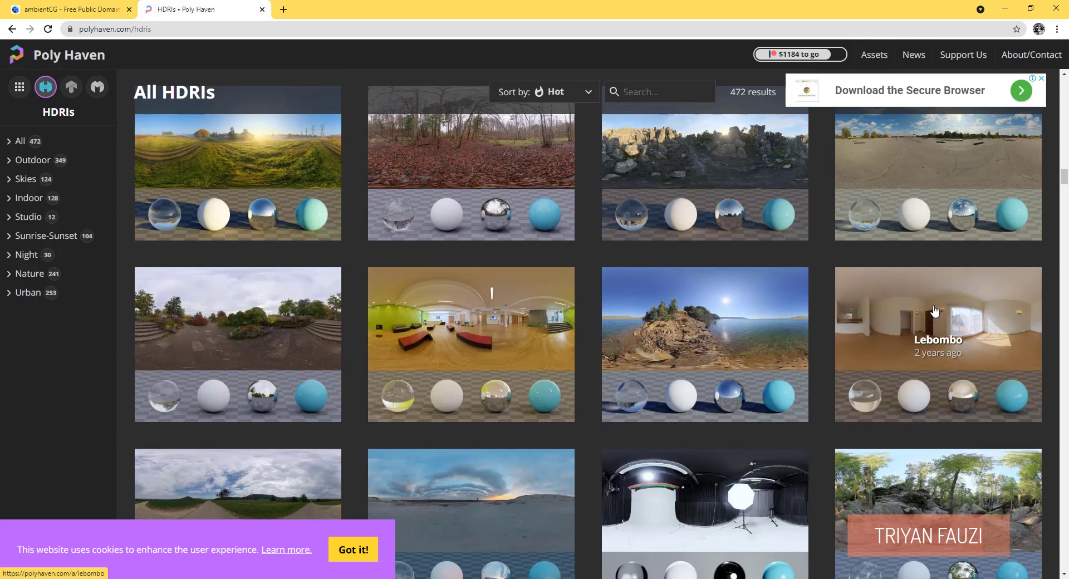
left_click(906, 311)
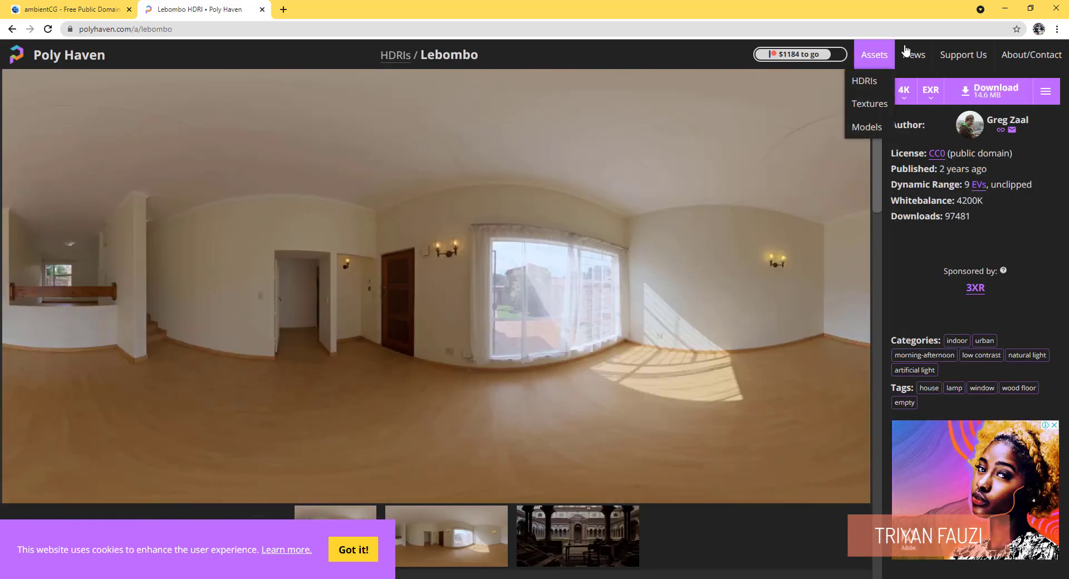
left_click(1009, 8)
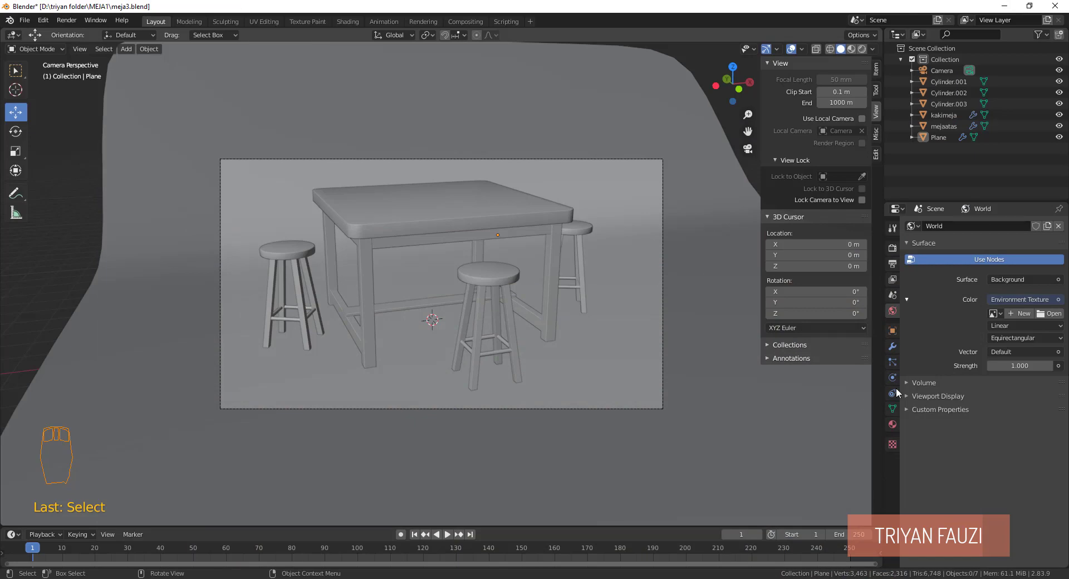
Load lebombo_4k.exr as the world's environment texture and preview the scene's lighting in Rendered shading.
left_click(1050, 313)
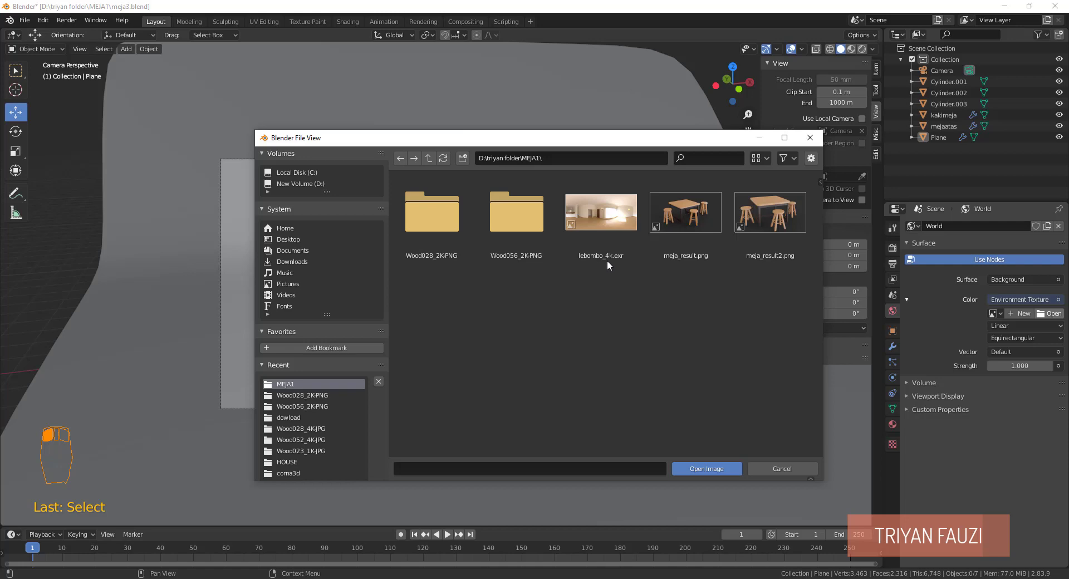
double_click(612, 227)
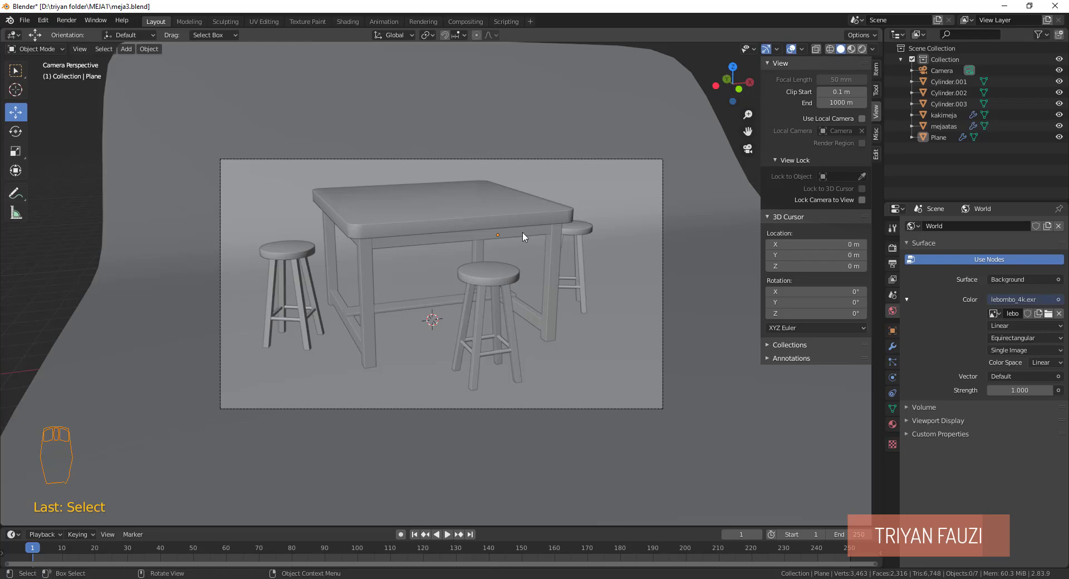
left_click(861, 49)
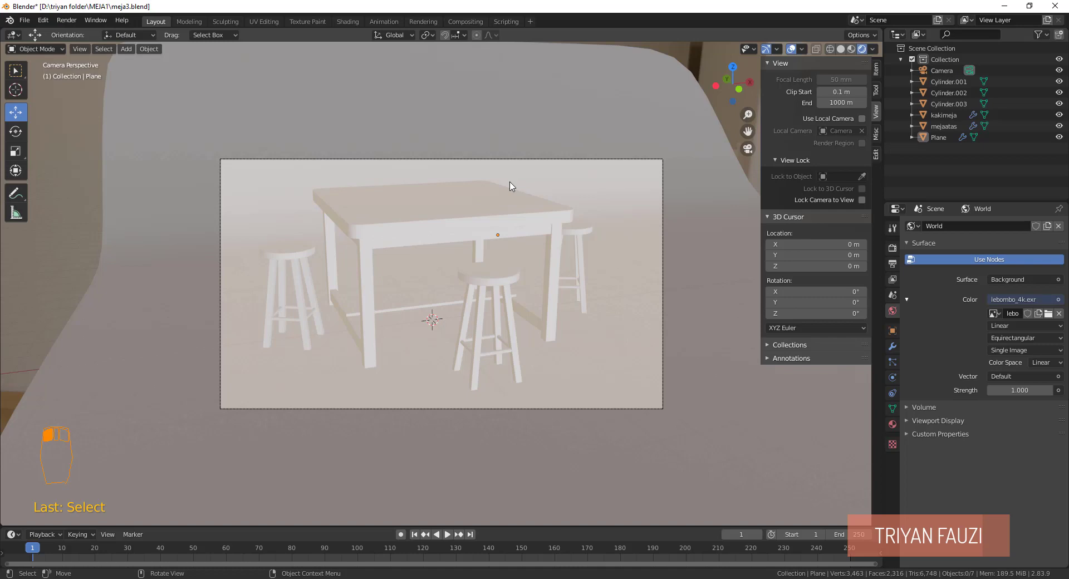
scroll(581, 217, "down", 6)
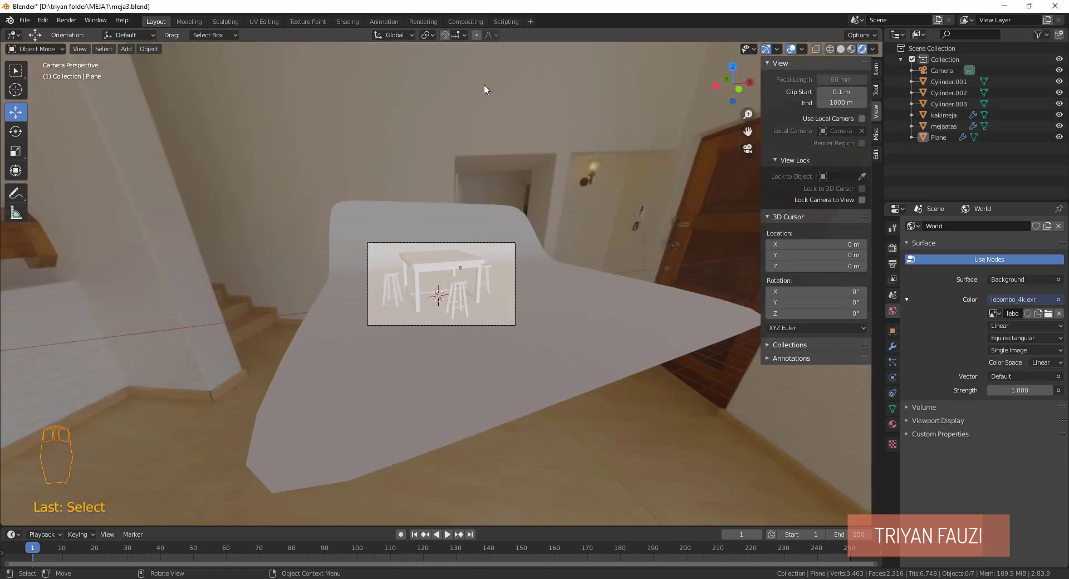
scroll(603, 201, "up", 5)
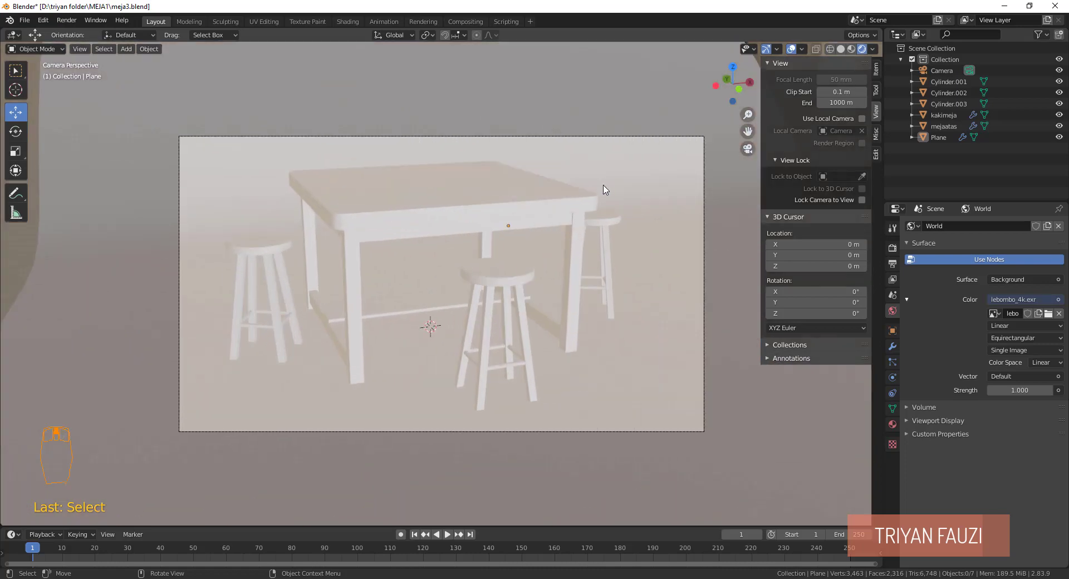
Switch the viewport to Material Preview shading and select the studio backdrop.
left_click(851, 49)
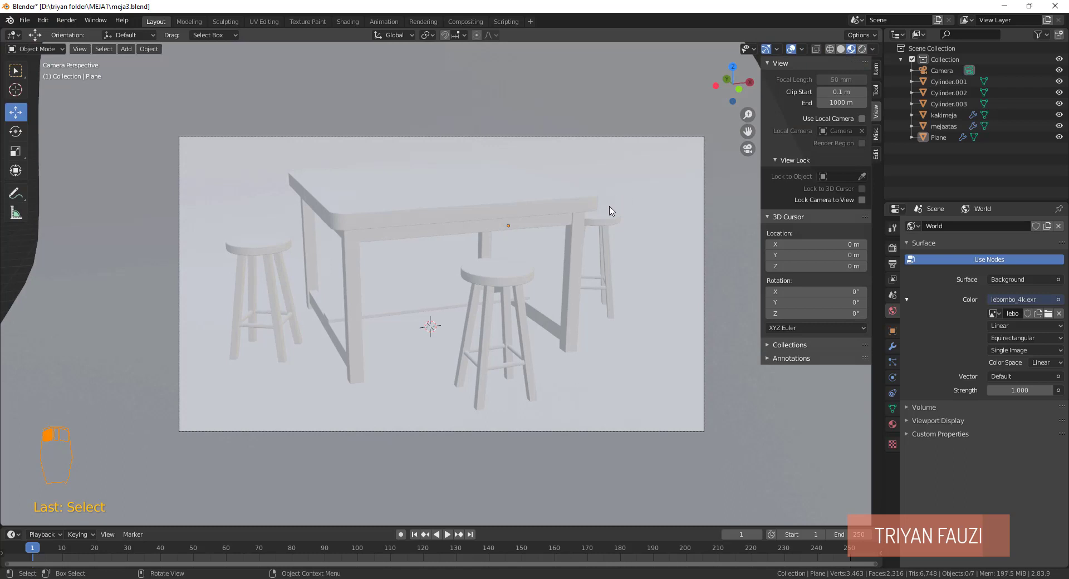
scroll(618, 233, "down", 3)
left_click(631, 256)
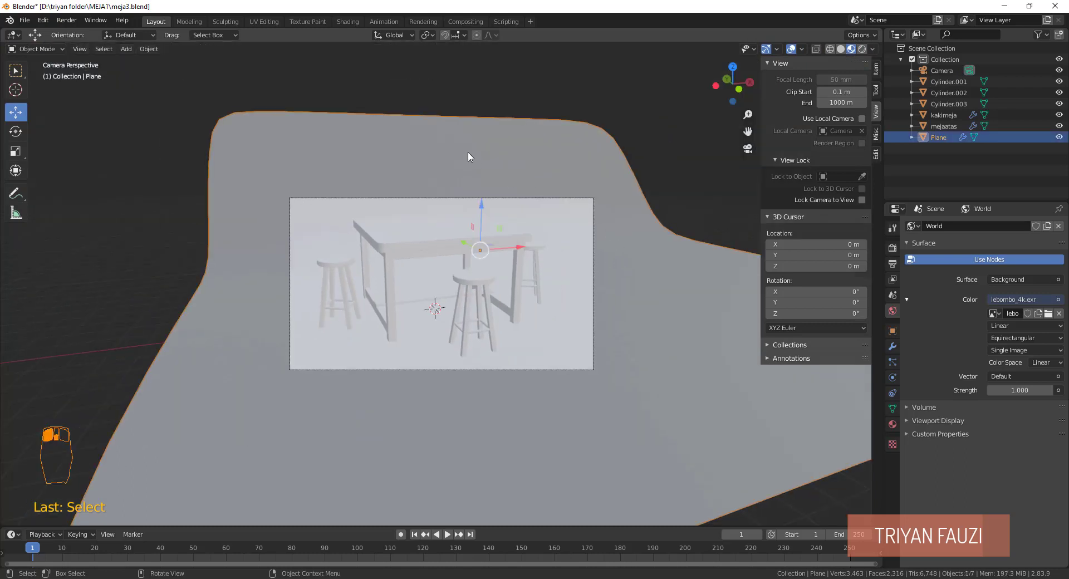
middle_click(630, 233)
middle_click_drag(632, 224, 519, 176, "shift")
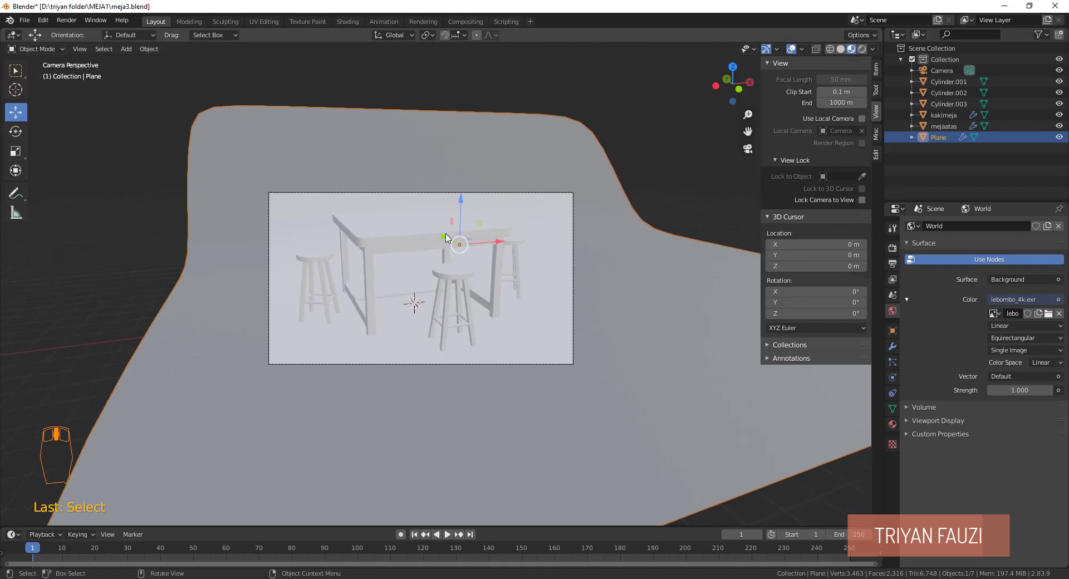
scroll(445, 336, "up", 2)
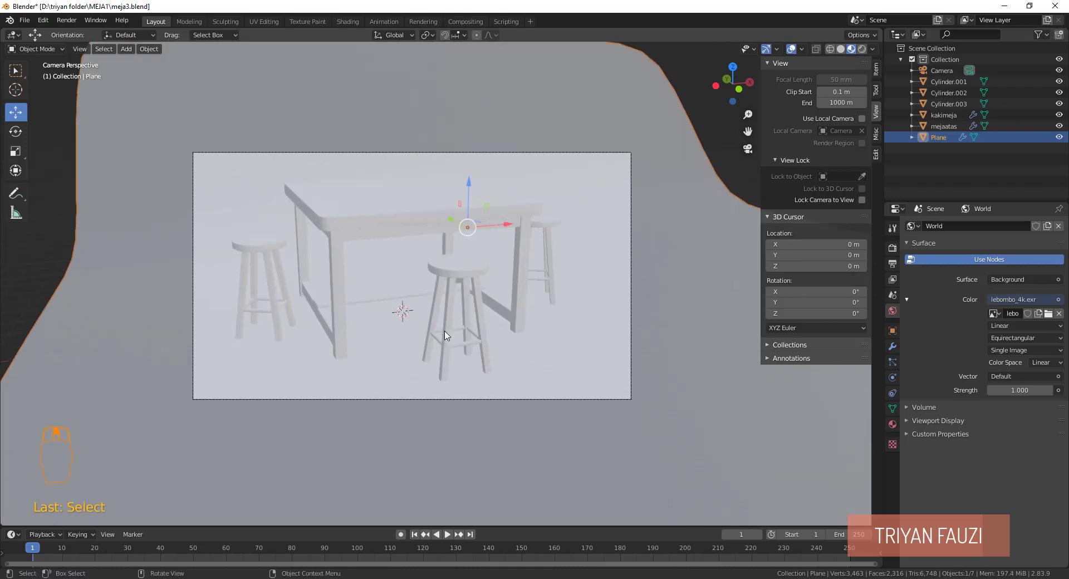
scroll(445, 334, "down", 3)
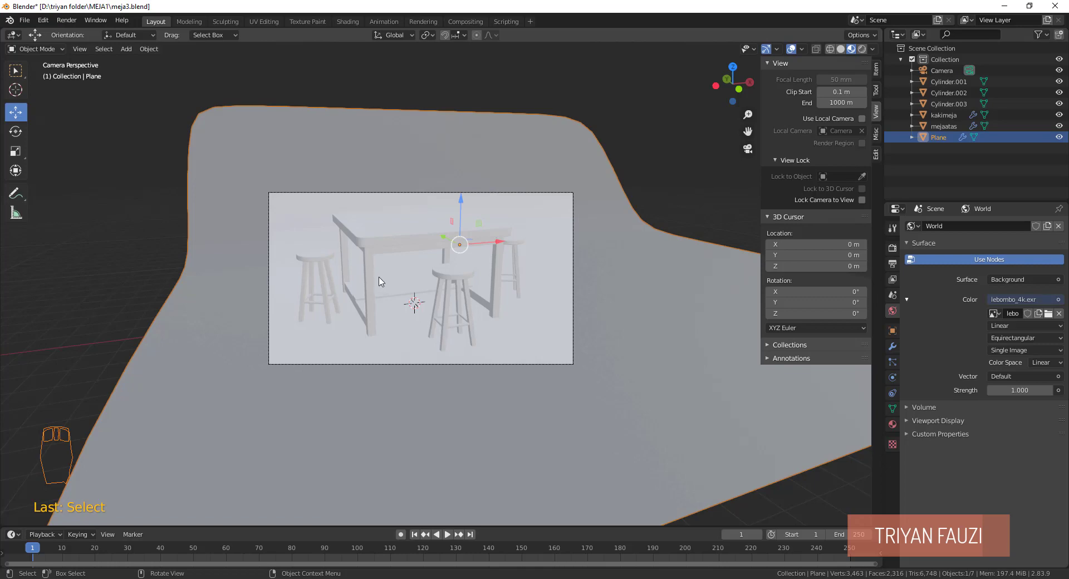
scroll(381, 281, "up", 2)
scroll(431, 245, "down", 3)
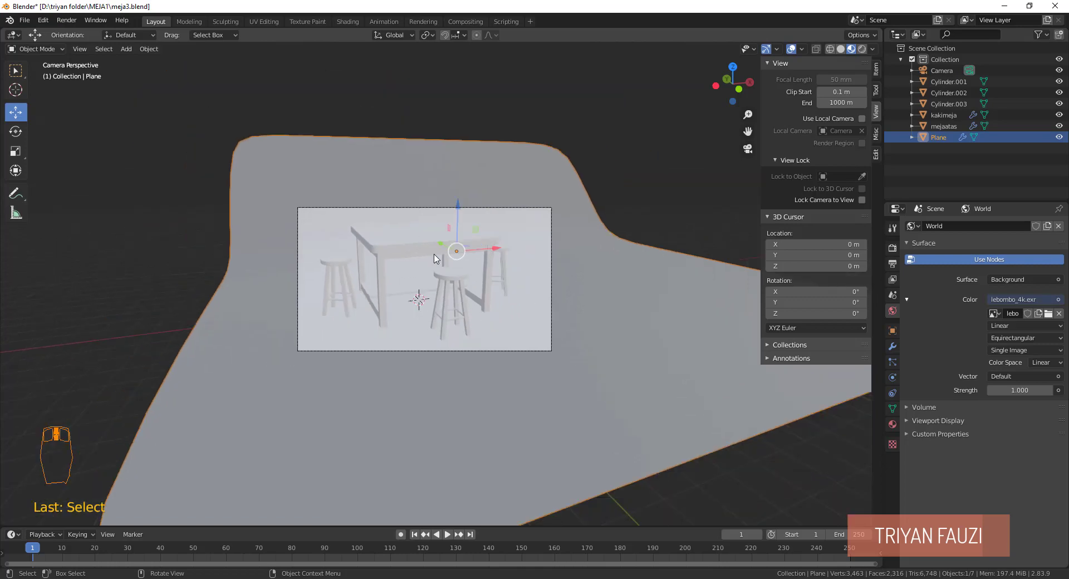
Switch the viewport to Solid shading outside the camera view, add an area light, and raise it above the tabletop.
middle_click_drag(436, 259, 447, 264)
scroll(473, 252, "down", 2)
left_click(842, 51)
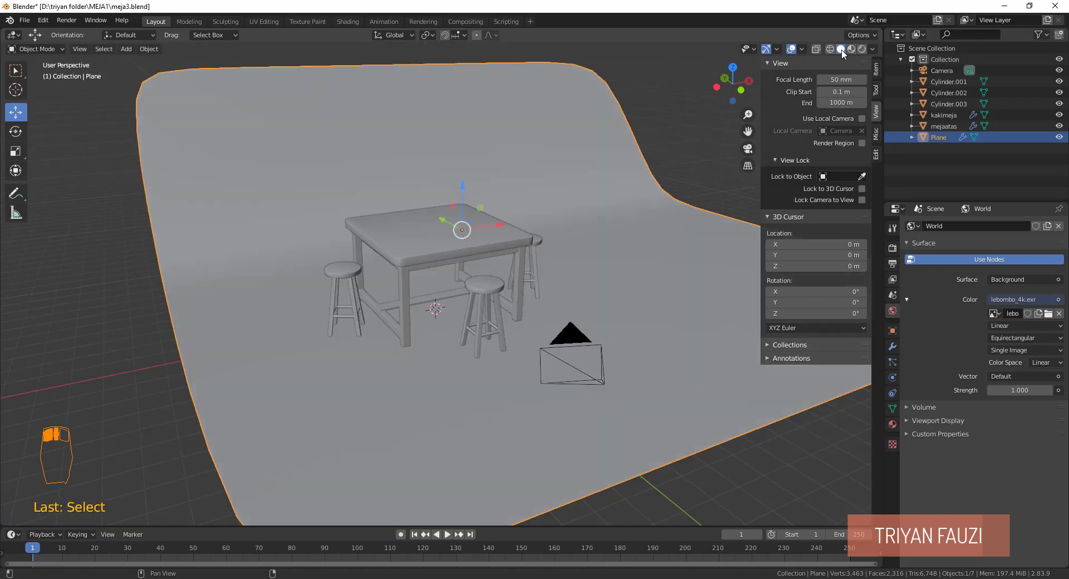
scroll(565, 256, "up", 3)
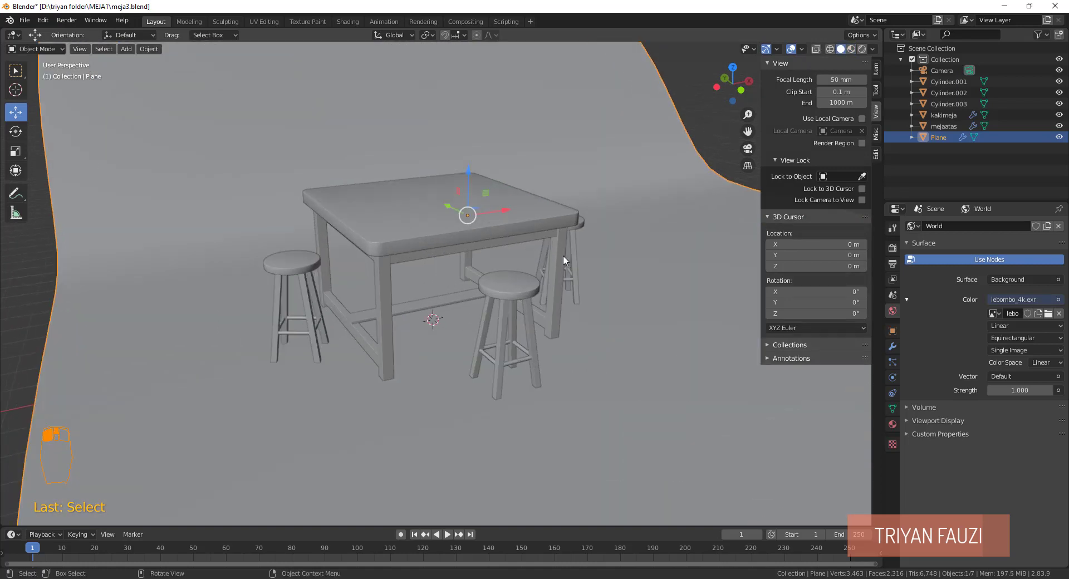
key("shift+a")
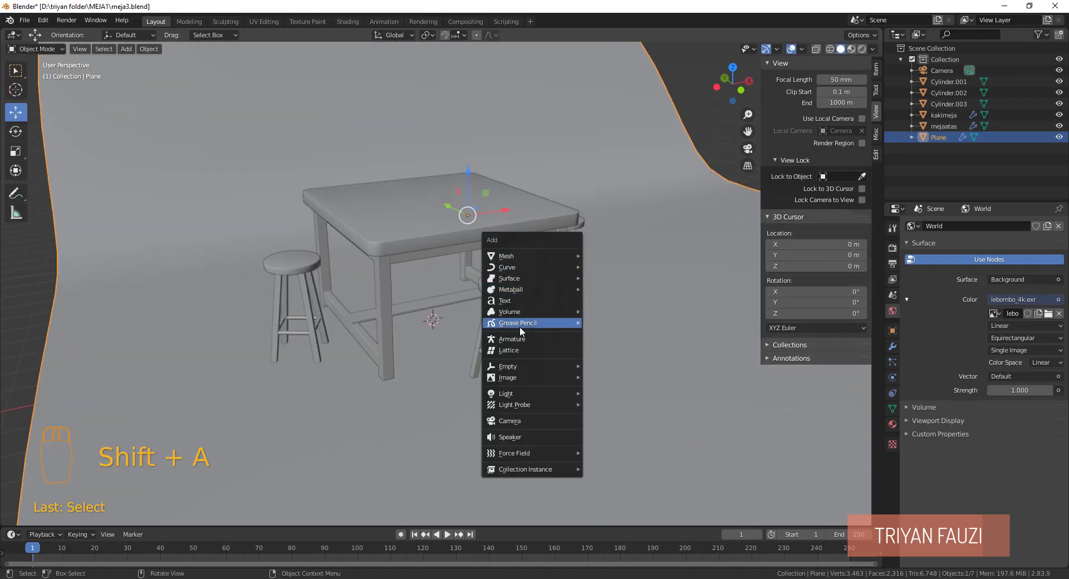
mouse_move(531, 394)
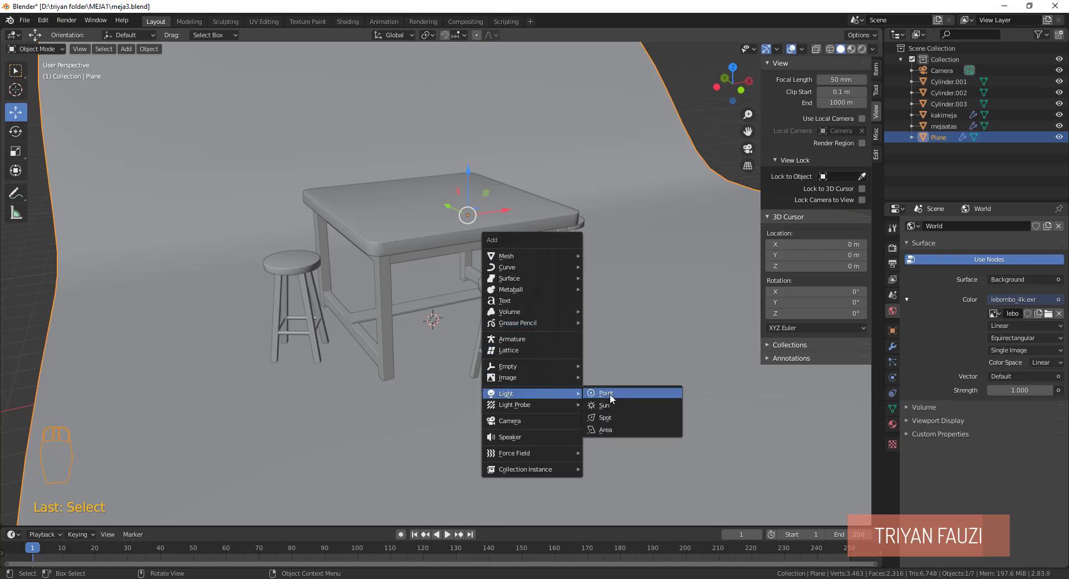
left_click(621, 430)
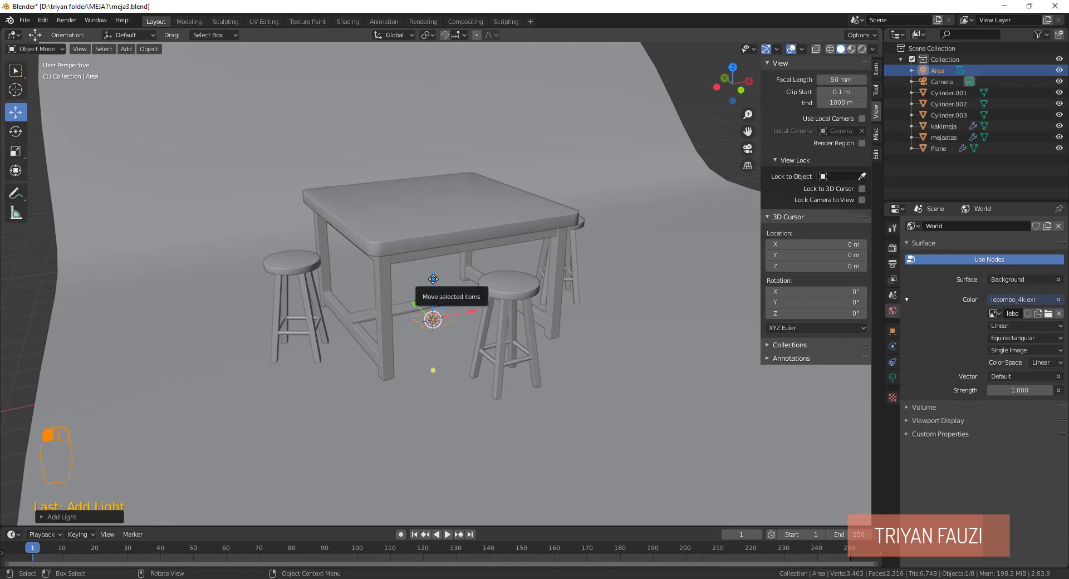
left_click_drag(434, 294, 447, 186)
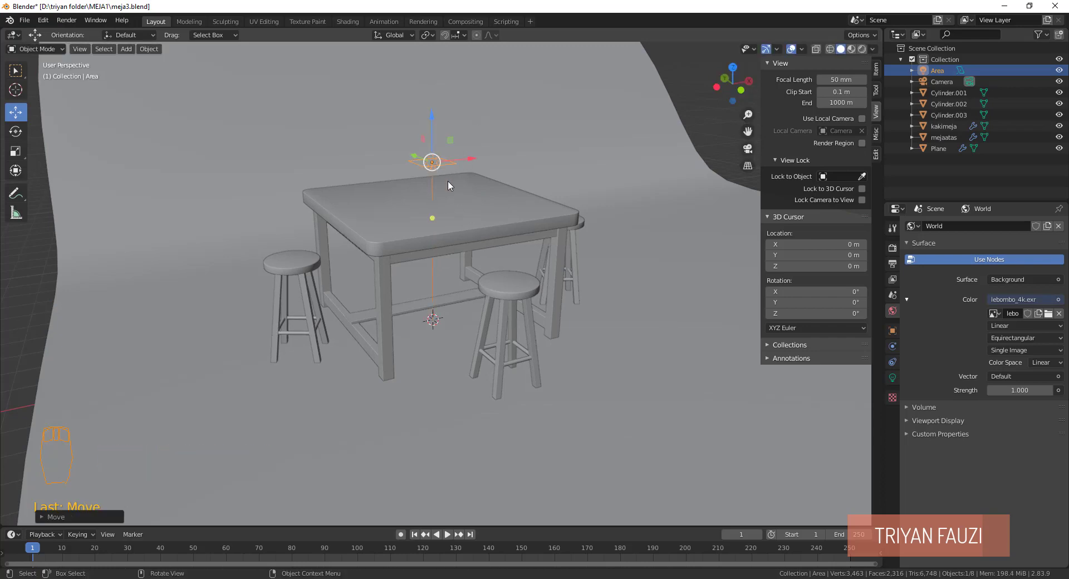
Scale up the area light above the table until it is nearly as wide as the tabletop.
key("s")
left_click(509, 238)
scroll(499, 239, "down", 4)
middle_click_drag(499, 239, 546, 258)
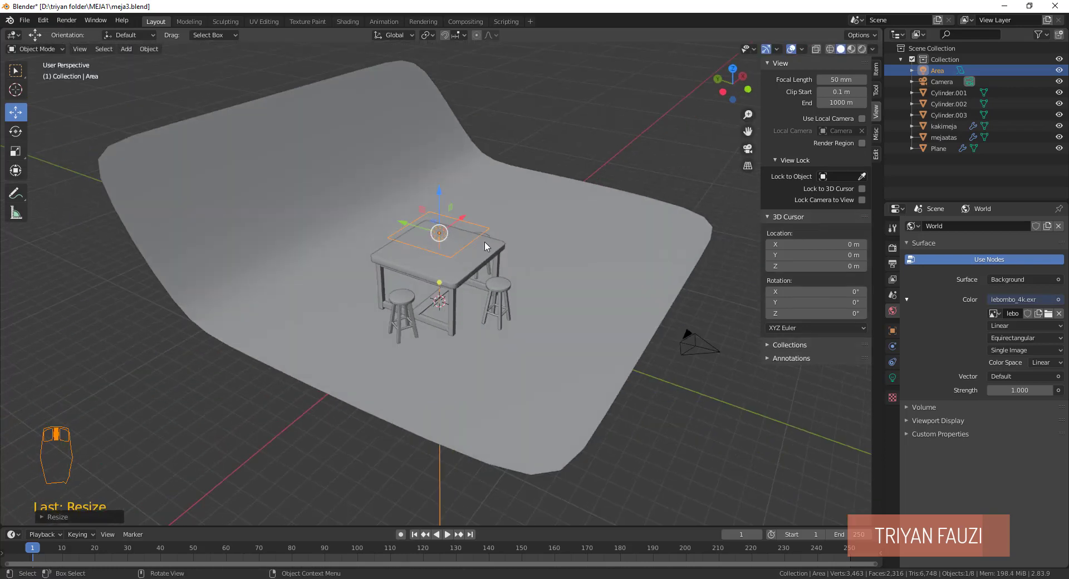
Move the area light along the global Y axis, away from the backdrop's curved wall toward its open front.
left_click_drag(407, 224, 426, 226)
scroll(396, 184, "up", 4)
scroll(397, 184, "up", 5)
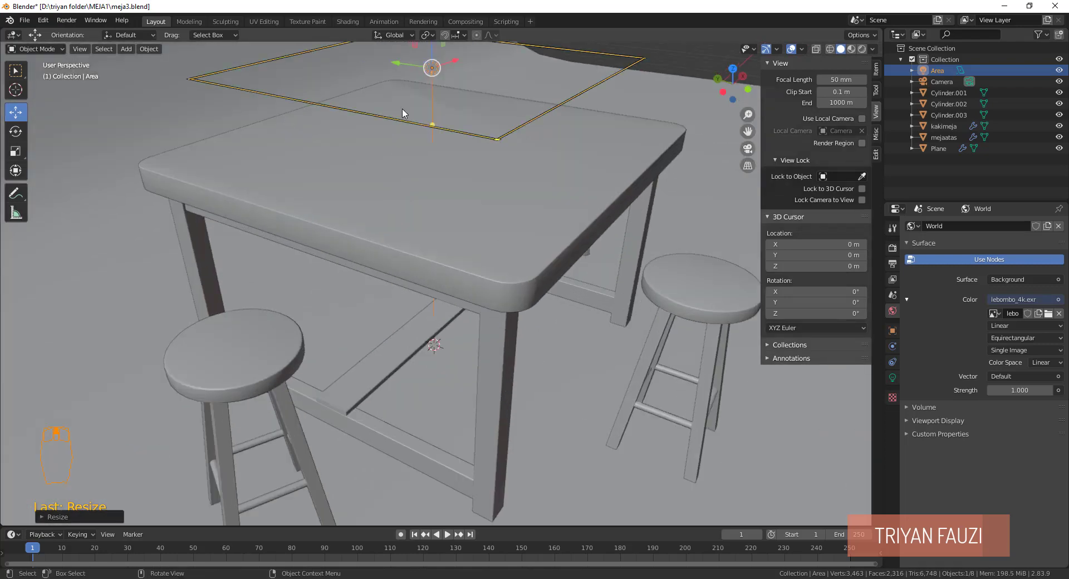
middle_click_drag(452, 103, 410, 148, "shift")
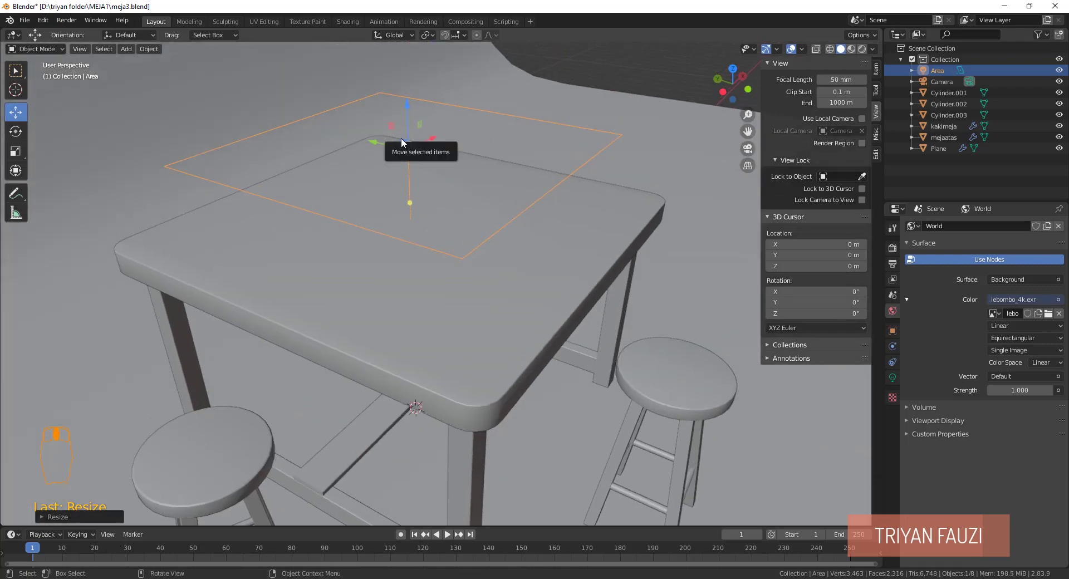
key("g")
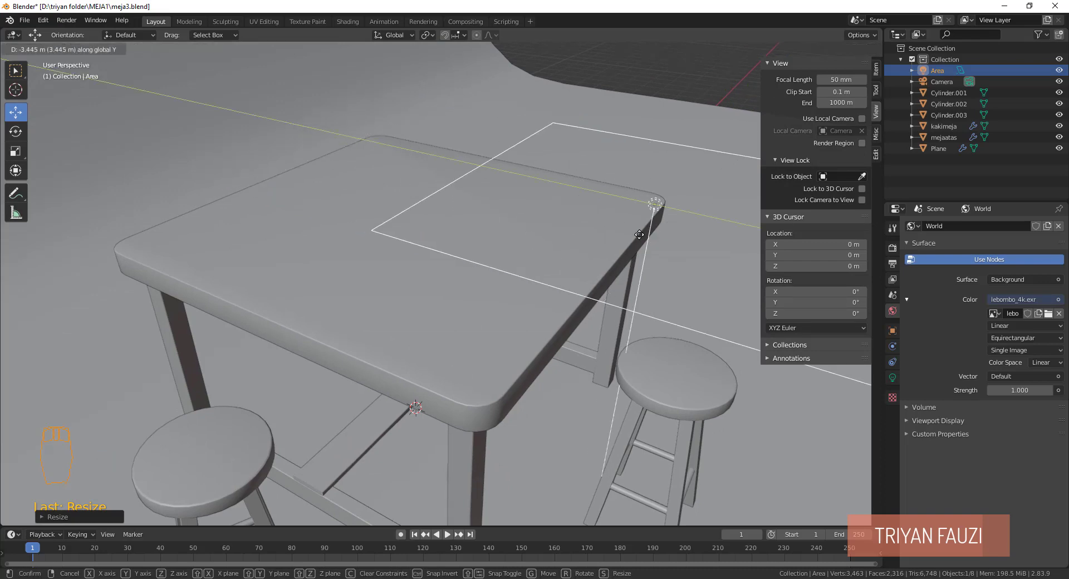
left_click(644, 239)
scroll(644, 238, "down", 5)
middle_click_drag(524, 224, 523, 243)
left_click_drag(472, 262, 534, 288)
middle_click_drag(534, 288, 473, 263)
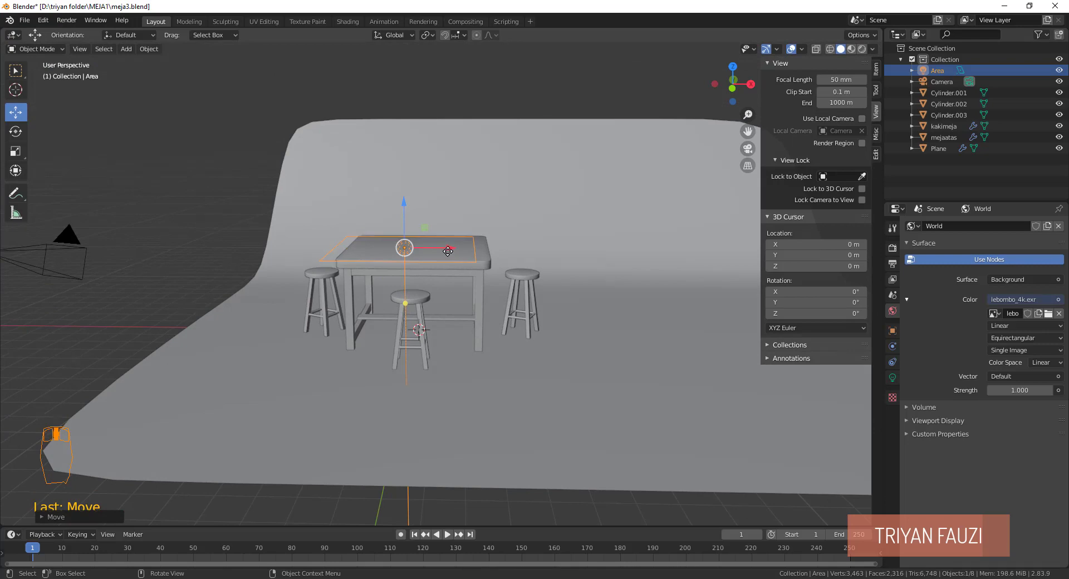
Shift the area light along the X axis beyond the stool beside the table and raise it high above the floor.
left_click_drag(449, 251, 677, 251)
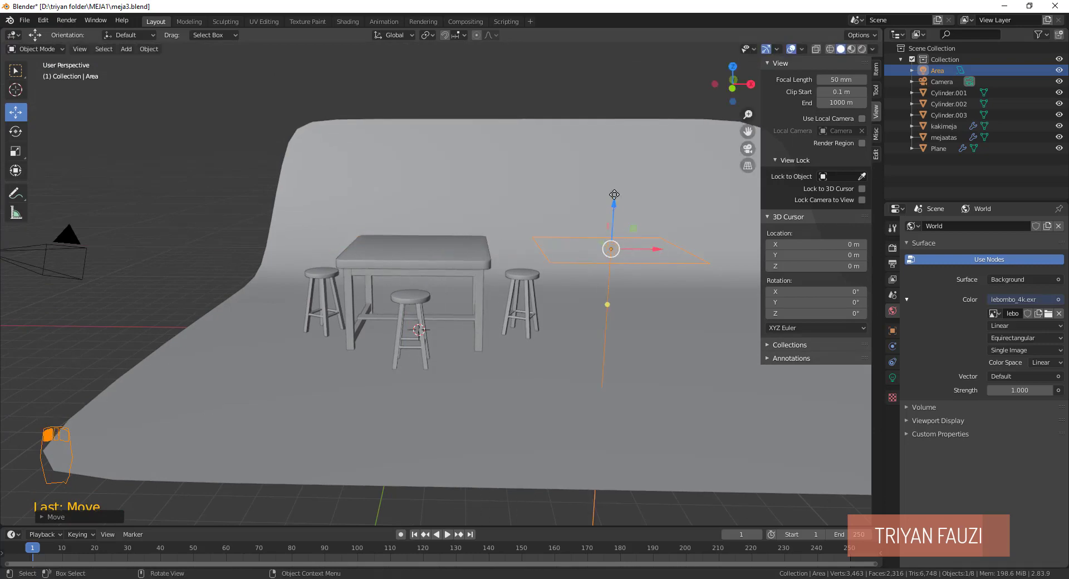
left_click_drag(613, 194, 638, 57)
scroll(612, 111, "down", 3)
middle_click_drag(592, 152, 627, 166)
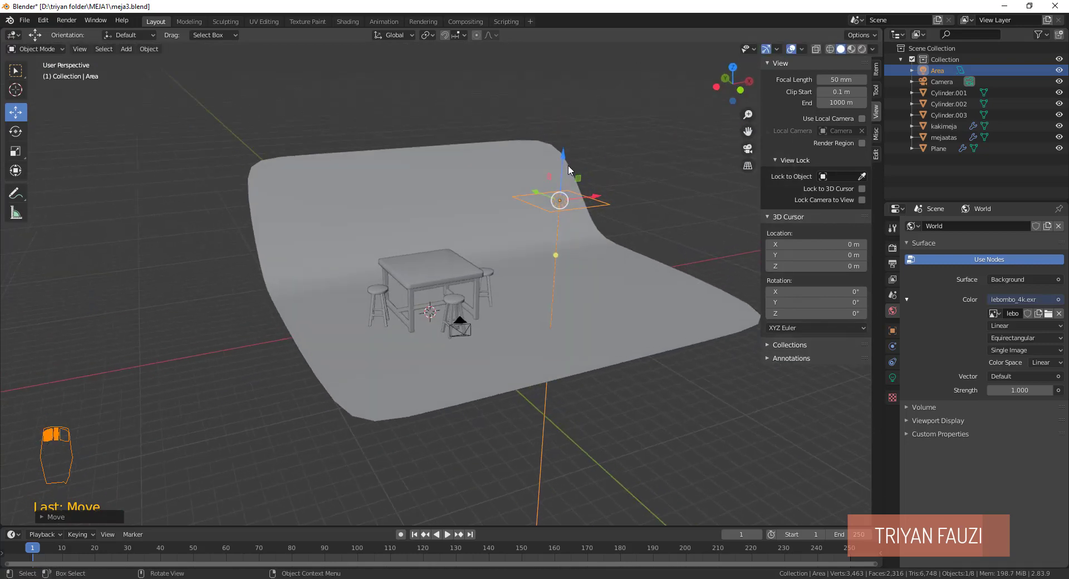
left_click_drag(566, 165, 563, 134)
middle_click_drag(563, 134, 576, 199)
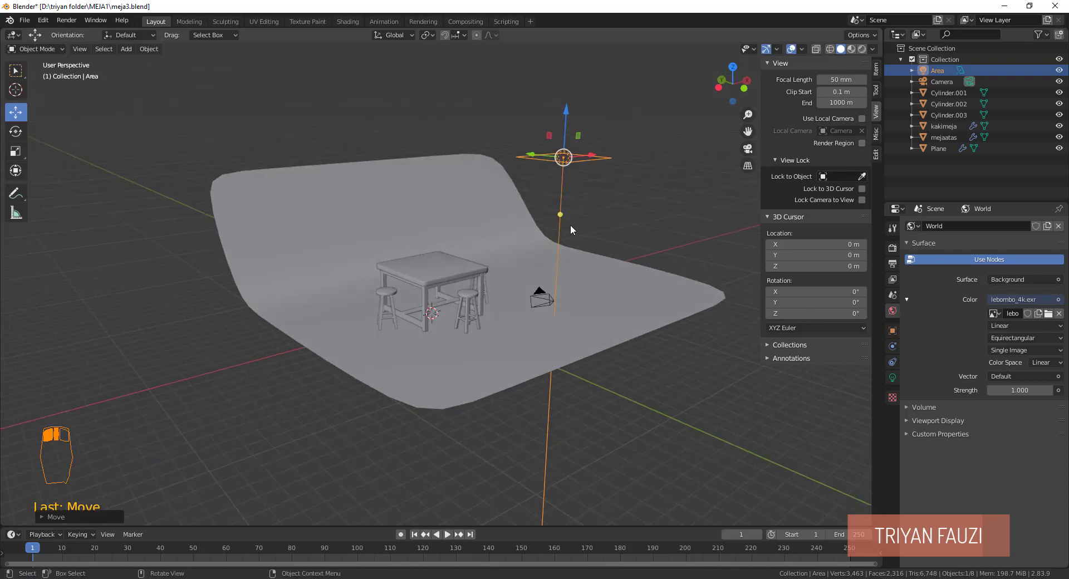
Rotate the area light with free and trackball rotation so its beam points diagonally down at the table.
key("r")
key("r")
key("r")
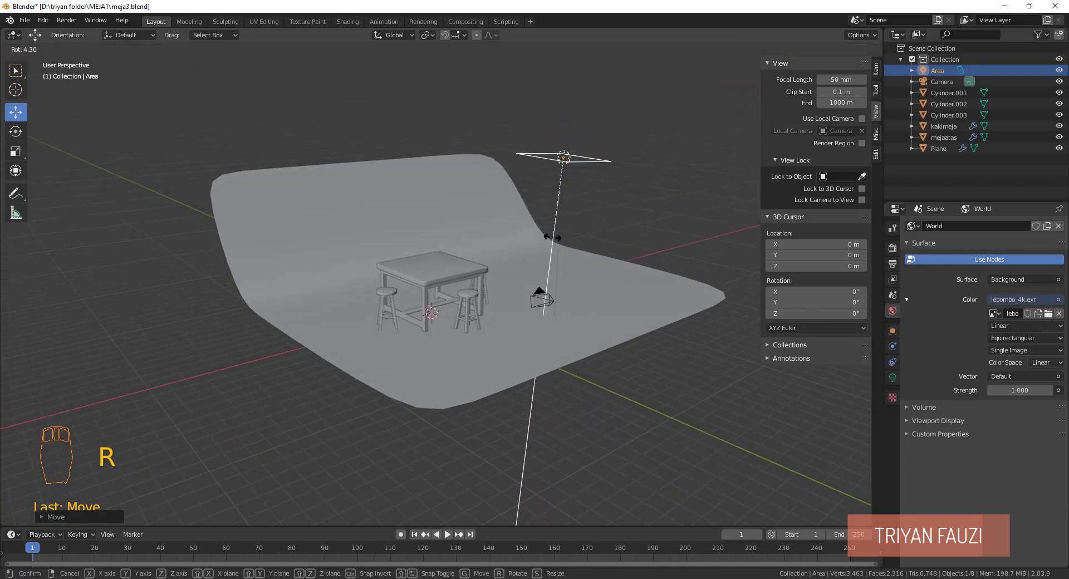
left_click(480, 240)
middle_click_drag(601, 257, 559, 226)
scroll(559, 226, "up", 2)
key("r")
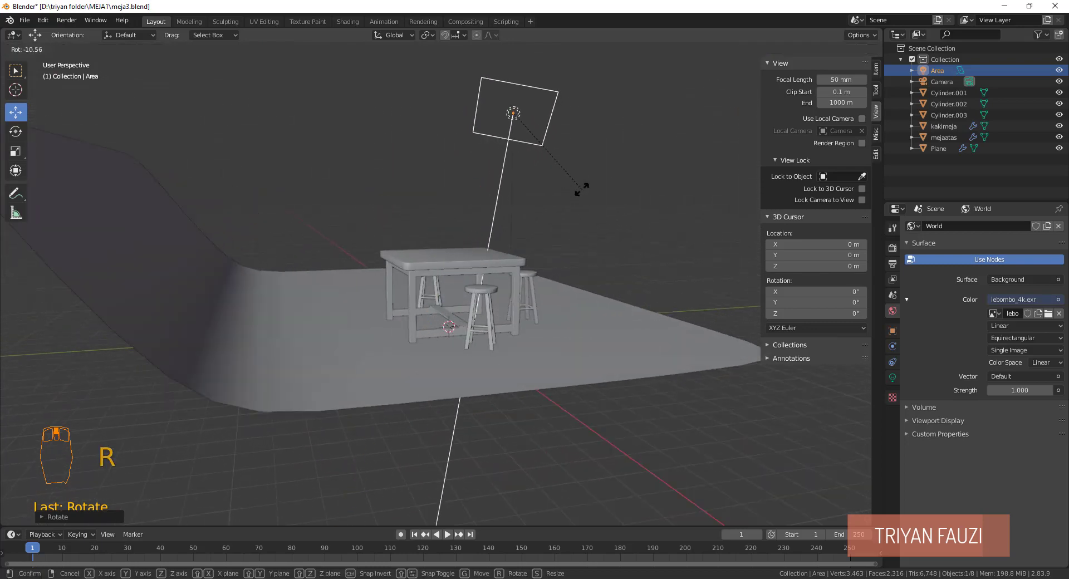
left_click(582, 182)
key("r")
key("r")
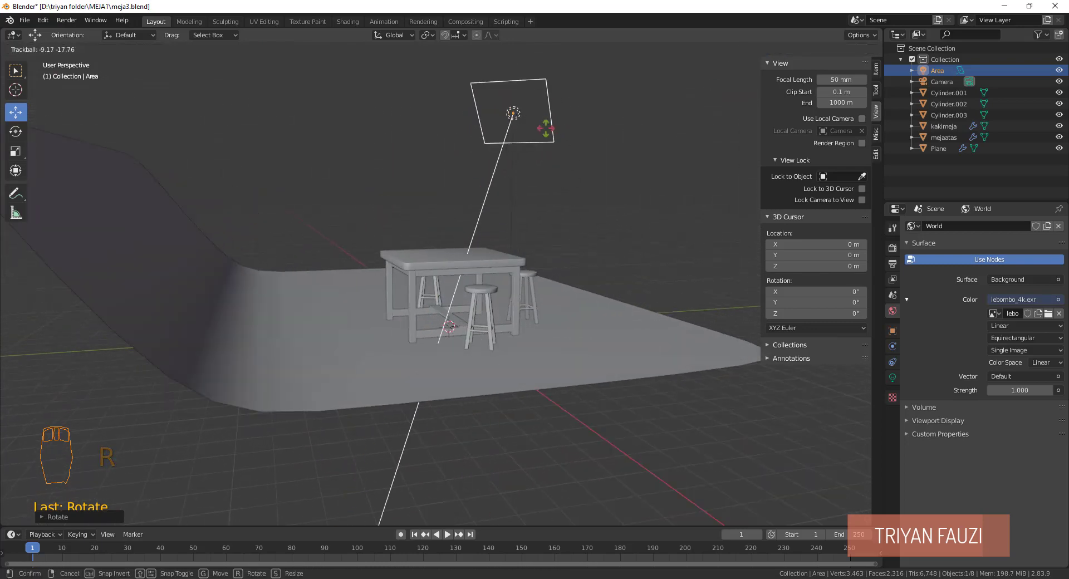
left_click(595, 196)
middle_click_drag(595, 195, 492, 207)
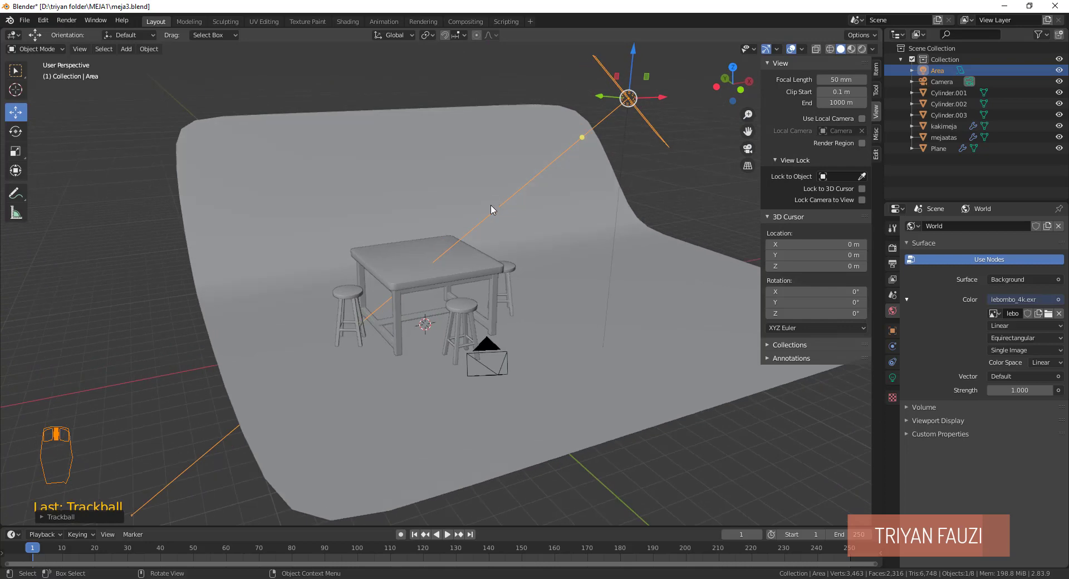
Set the area light's power to 1000 W.
left_click(894, 379)
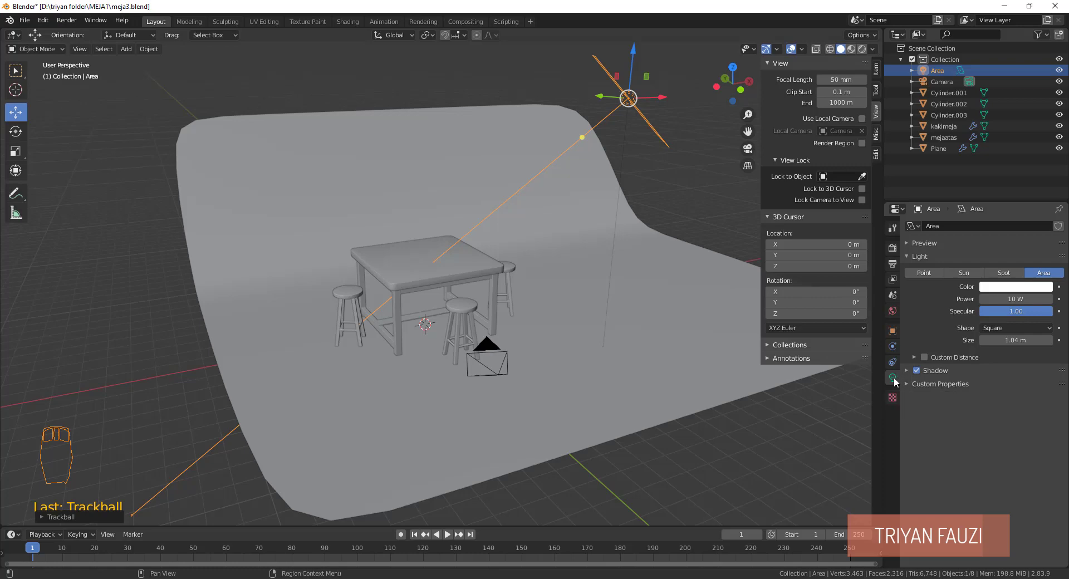
left_click(1002, 298)
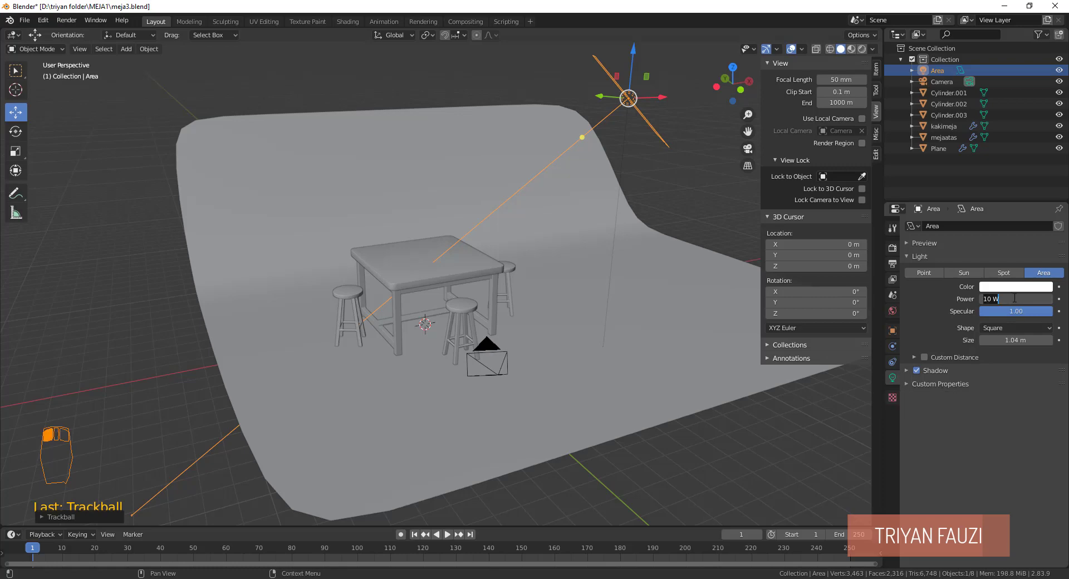
key("BackSpace")
key("BackSpace")
type("0")
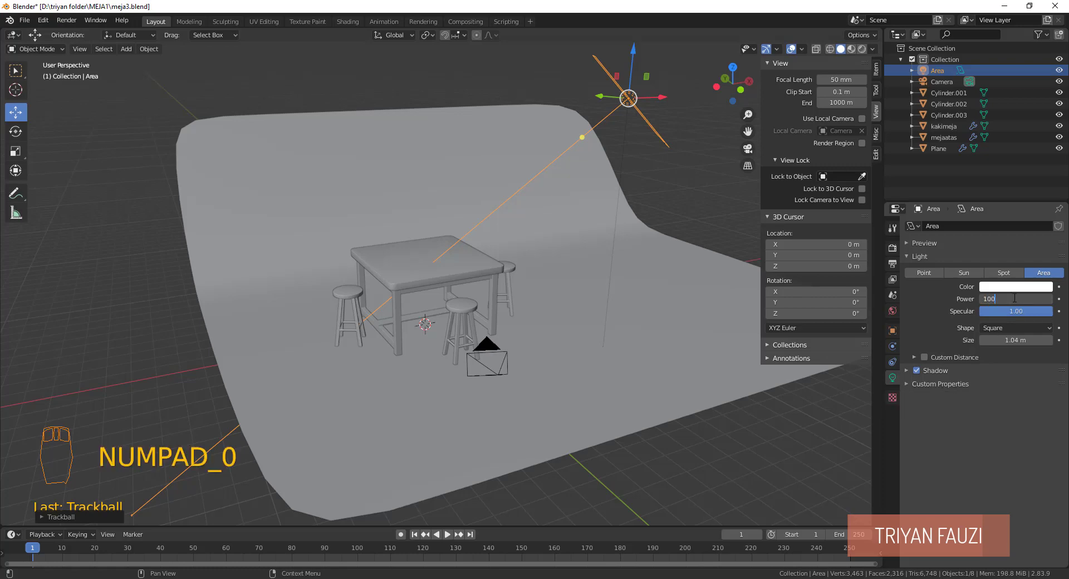
type("0")
key("Return")
Check the lit table and stools through the camera in Rendered shading.
middle_click_drag(531, 177, 538, 195)
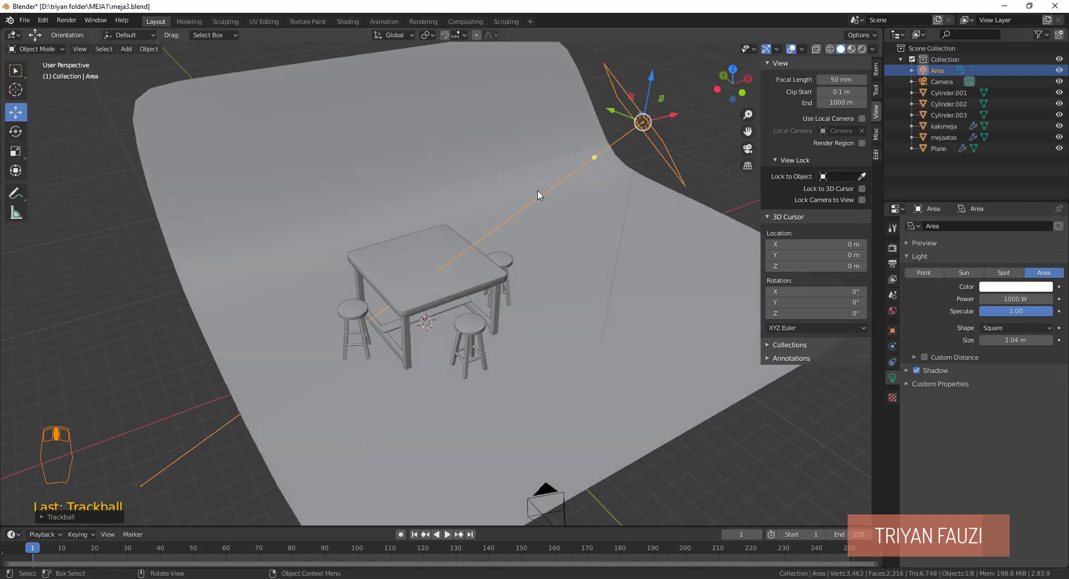
key("KP_7")
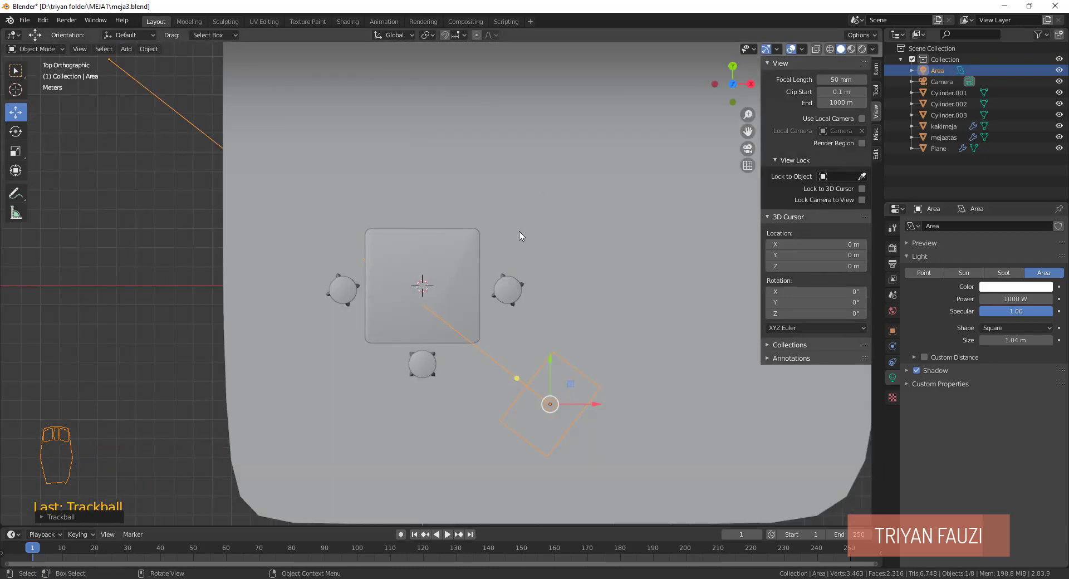
key("KP_0")
left_click(862, 49)
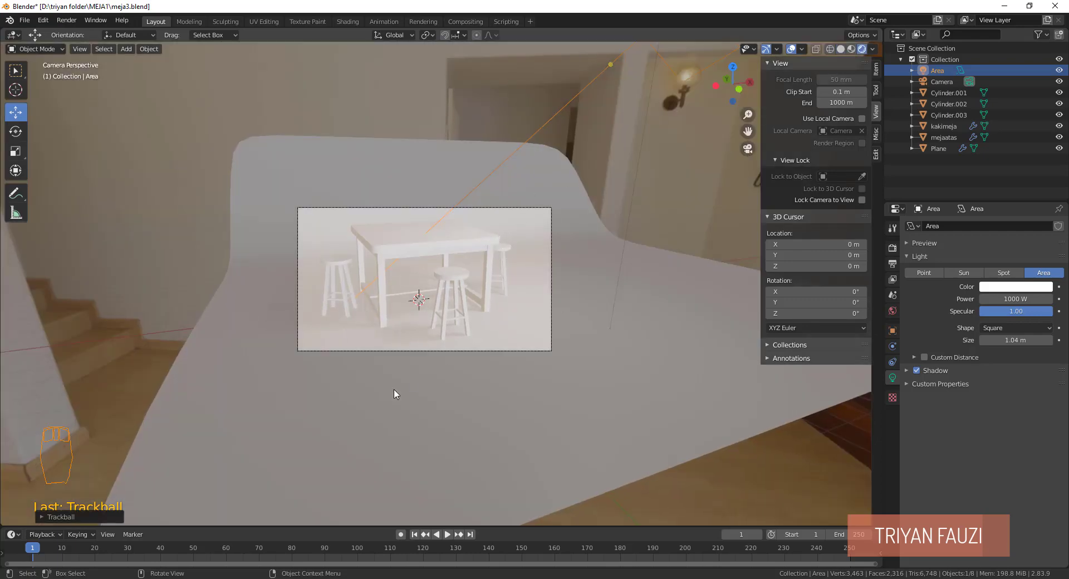
scroll(394, 394, "up", 3)
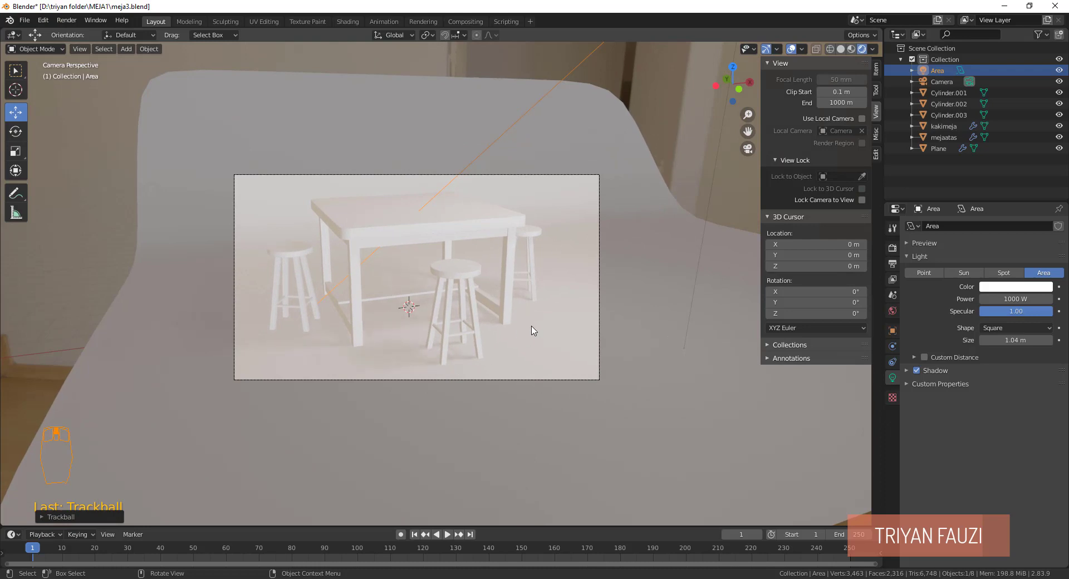
Duplicate the area light in top view and move the copy diagonally across to the opposite side of the table.
left_click(647, 190)
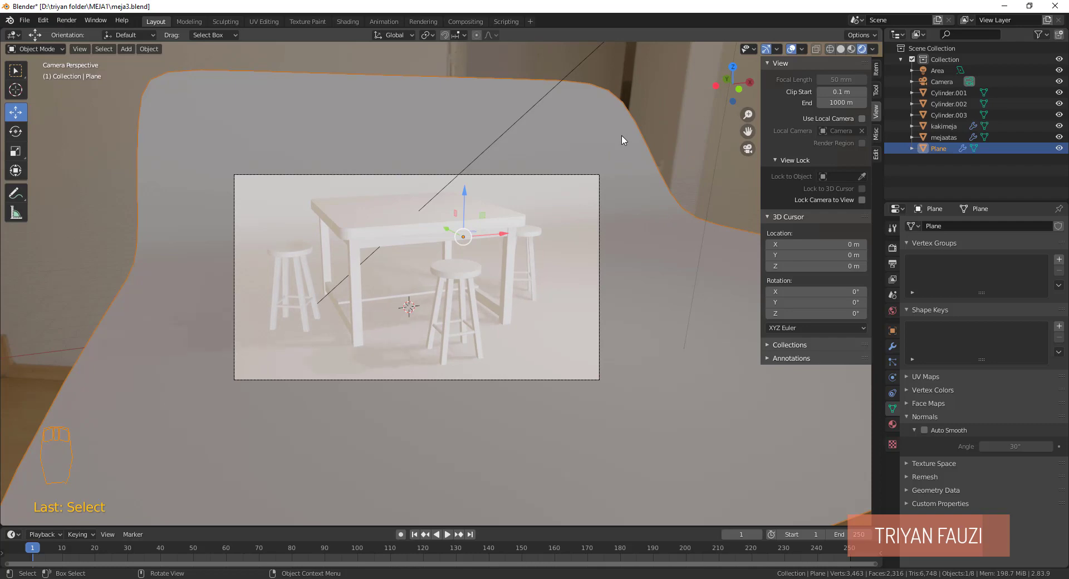
middle_click_drag(625, 136, 585, 211)
scroll(586, 210, "down", 4)
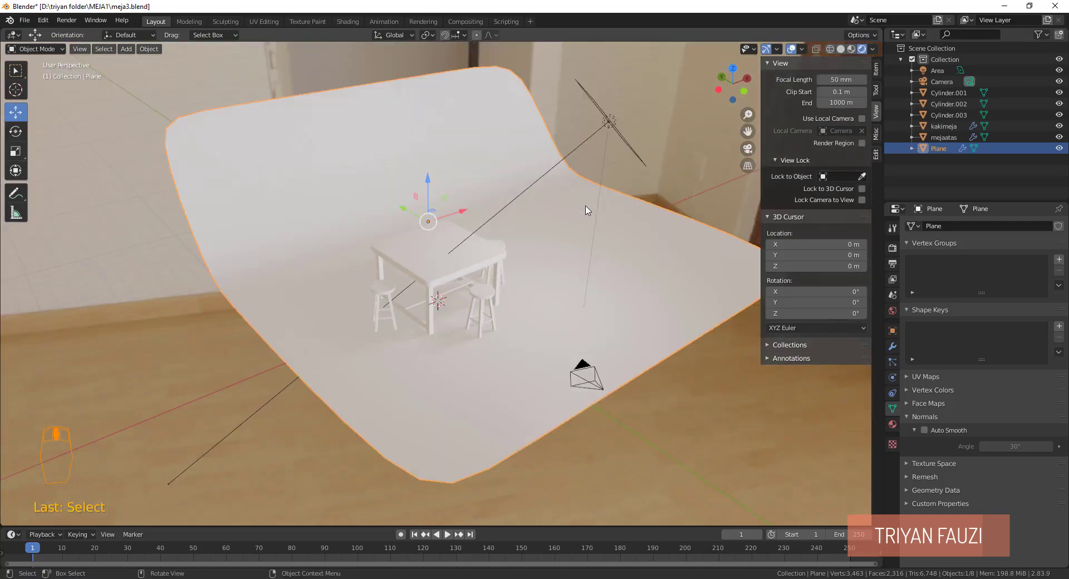
key("KP_7")
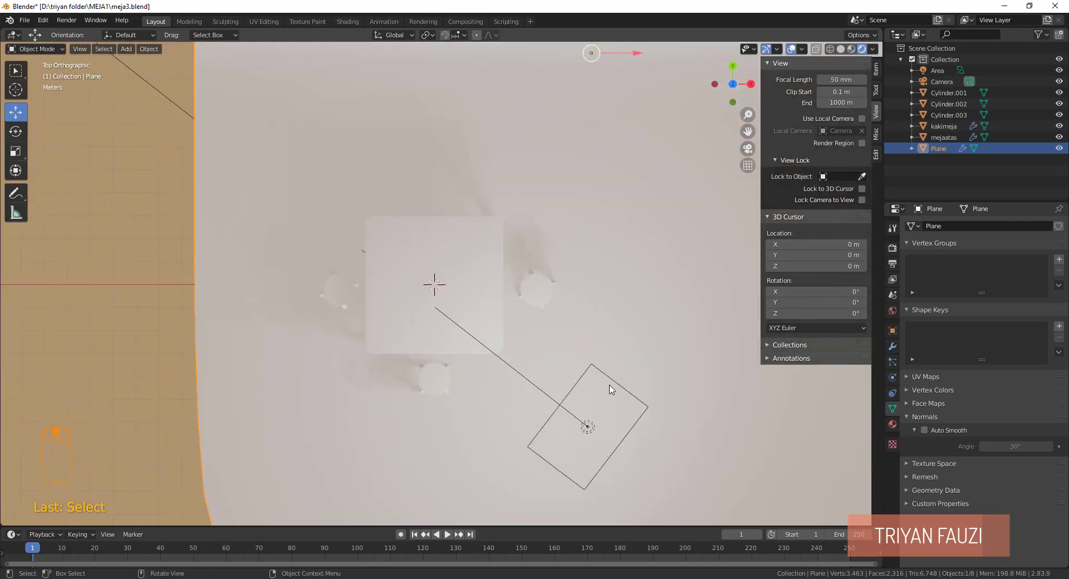
left_click(610, 382)
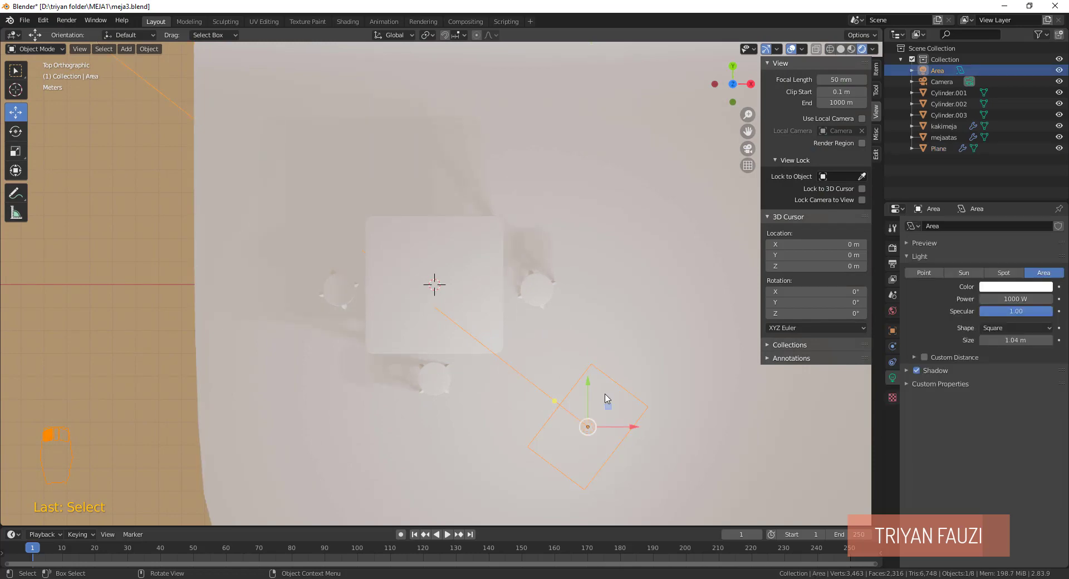
key("shift+d")
right_click(594, 430)
key("g")
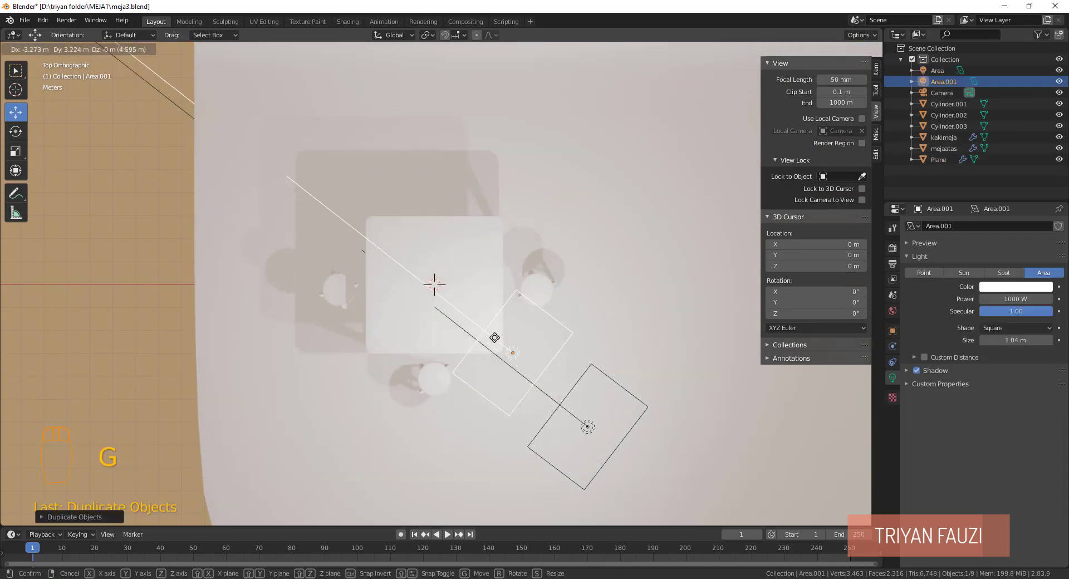
left_click(295, 189)
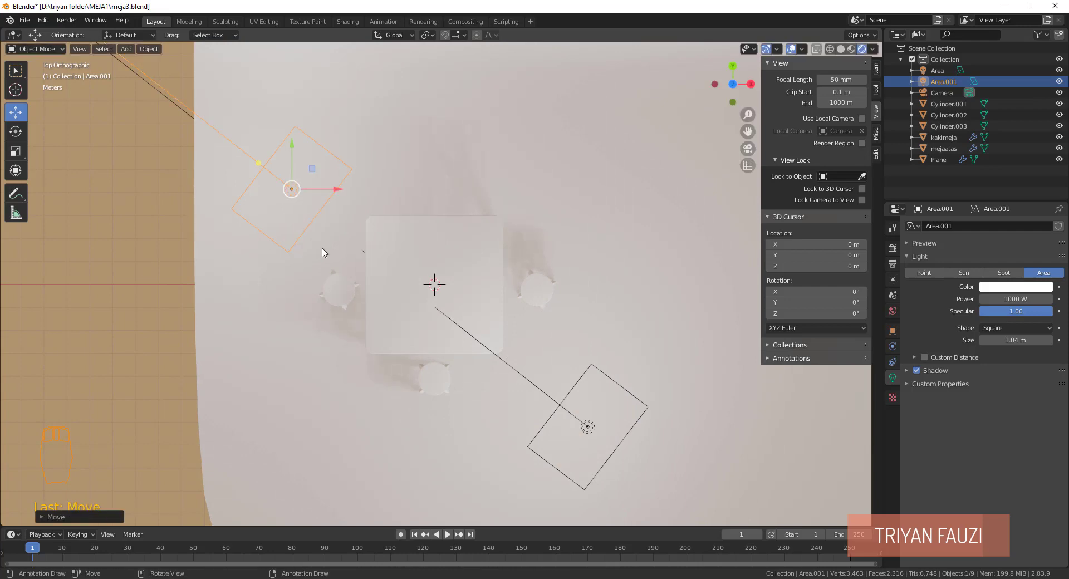
Rotate the duplicated area light with free and trackball rotation so its beam points down at the table from the opposite side.
scroll(334, 267, "down", 4)
key("r")
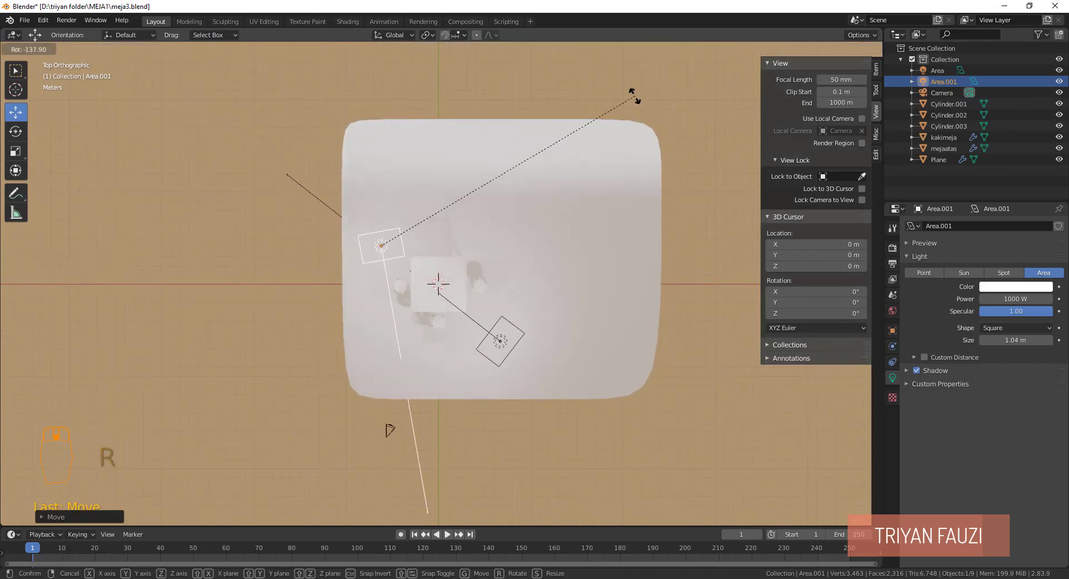
left_click(465, 112)
middle_click_drag(465, 112, 510, 186)
left_click_drag(368, 150, 364, 189)
key("r")
key("r")
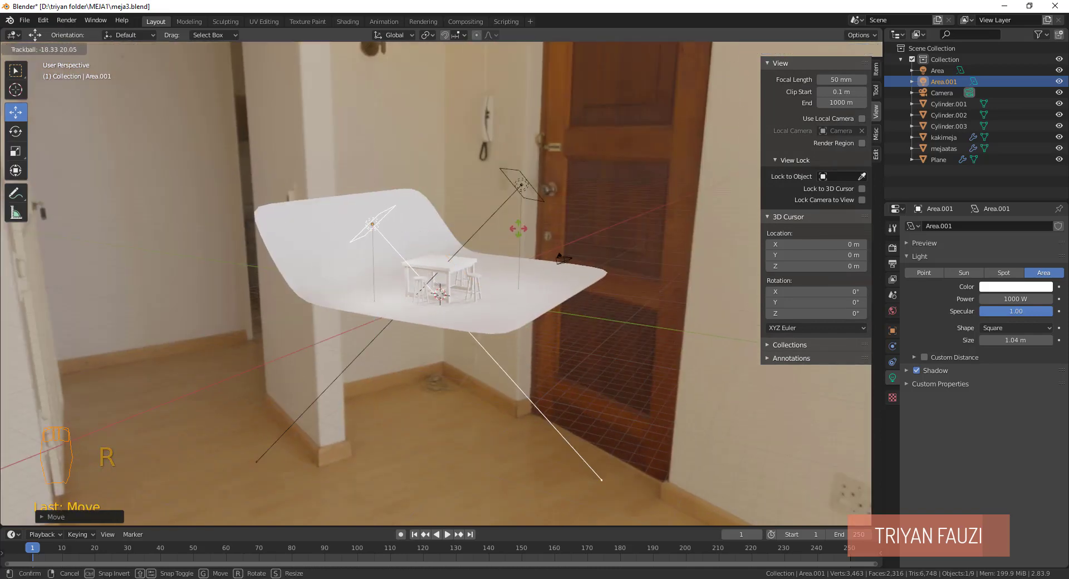
left_click(446, 278)
middle_click_drag(445, 278, 453, 302)
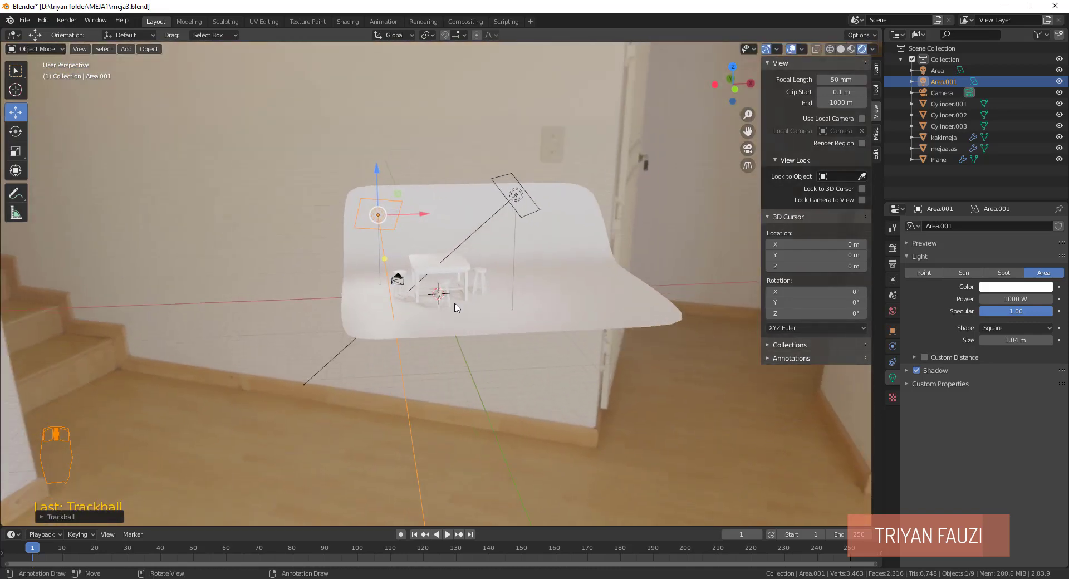
key("r")
left_click(466, 318)
Lower the duplicated area light along Z and check the lighting through the camera.
scroll(466, 317, "up", 4)
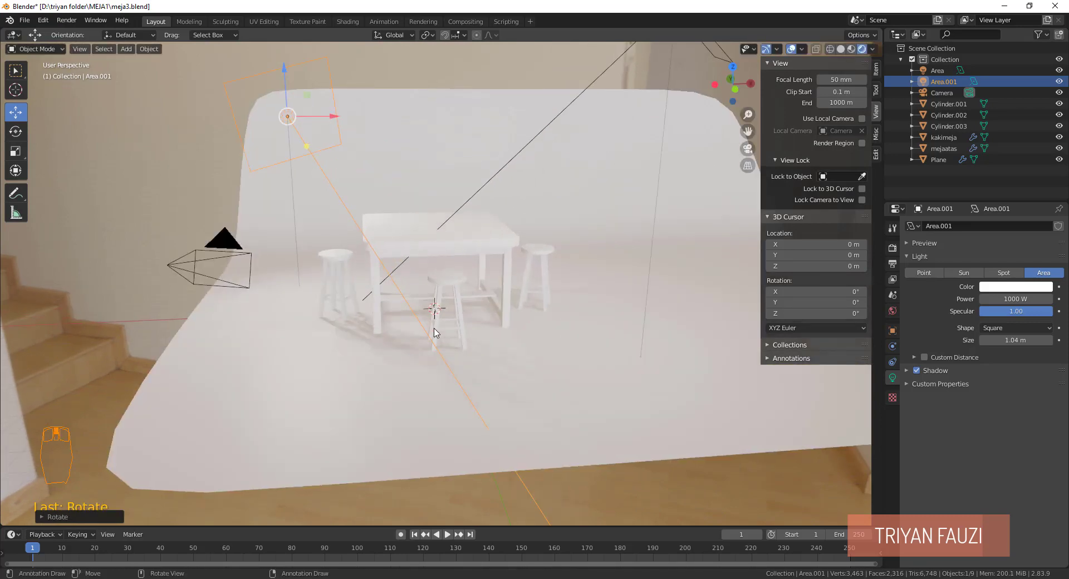
left_click_drag(284, 76, 284, 114)
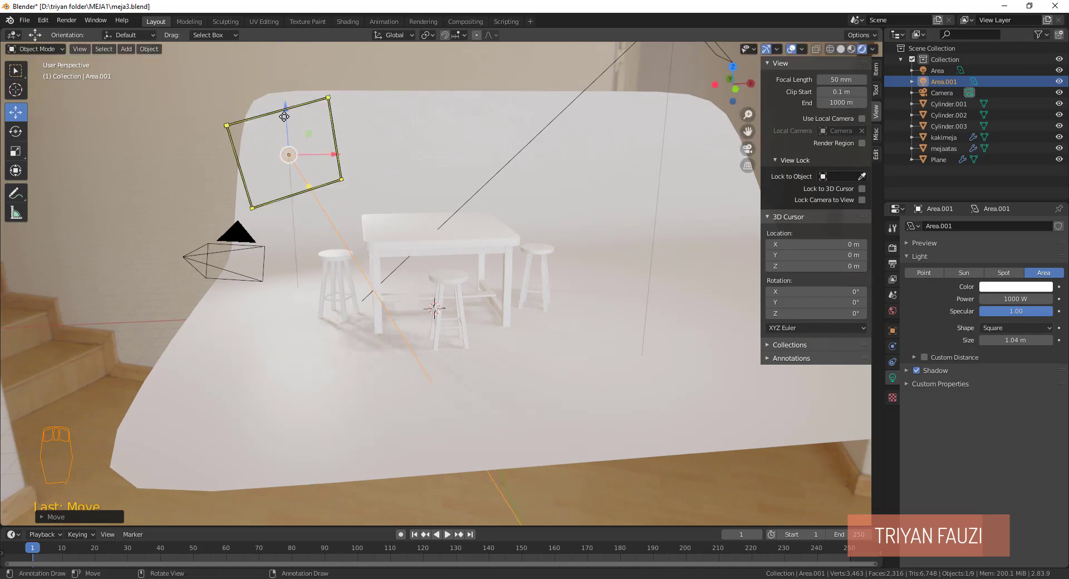
key("KP_0")
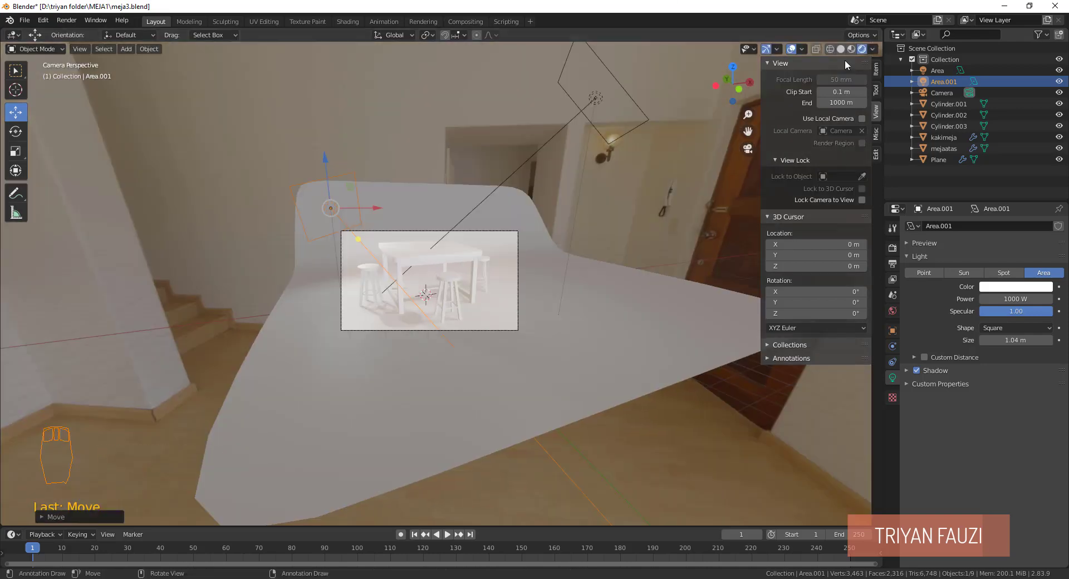
scroll(521, 345, "up", 4)
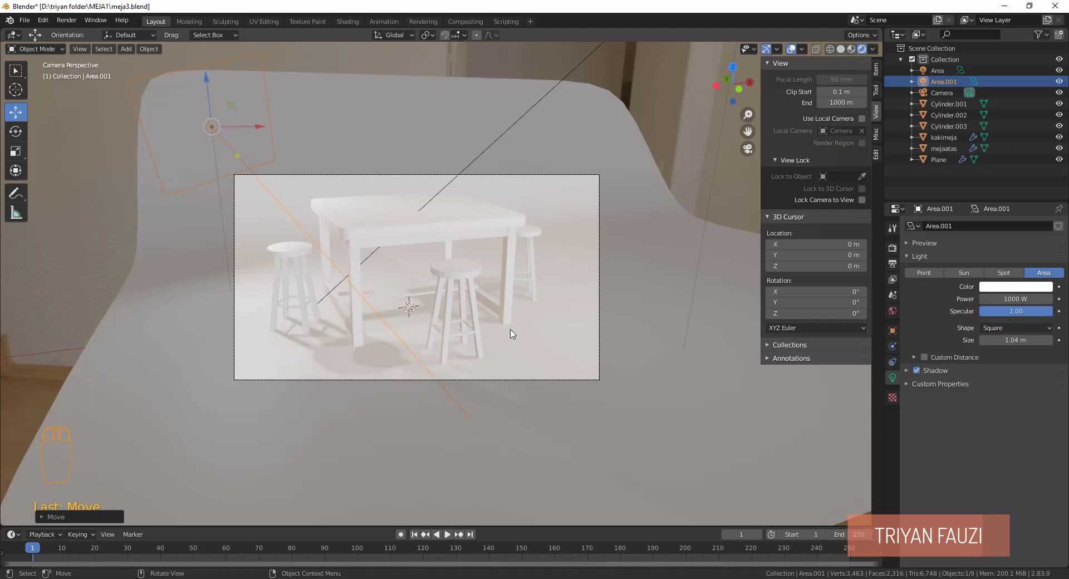
Select the backdrop plane and switch the scene's render engine to Cycles.
left_click(587, 132)
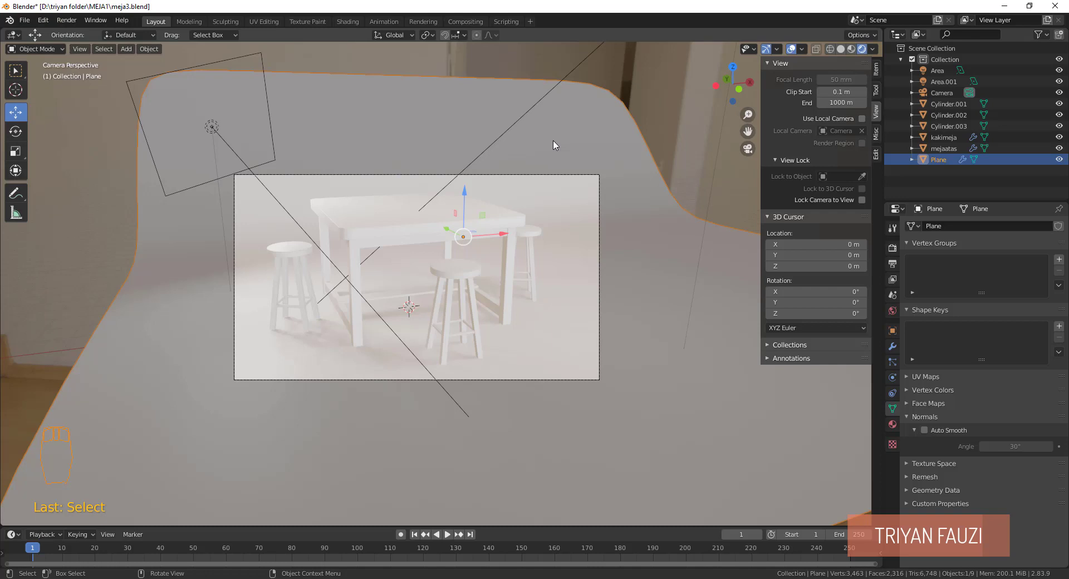
left_click(892, 248)
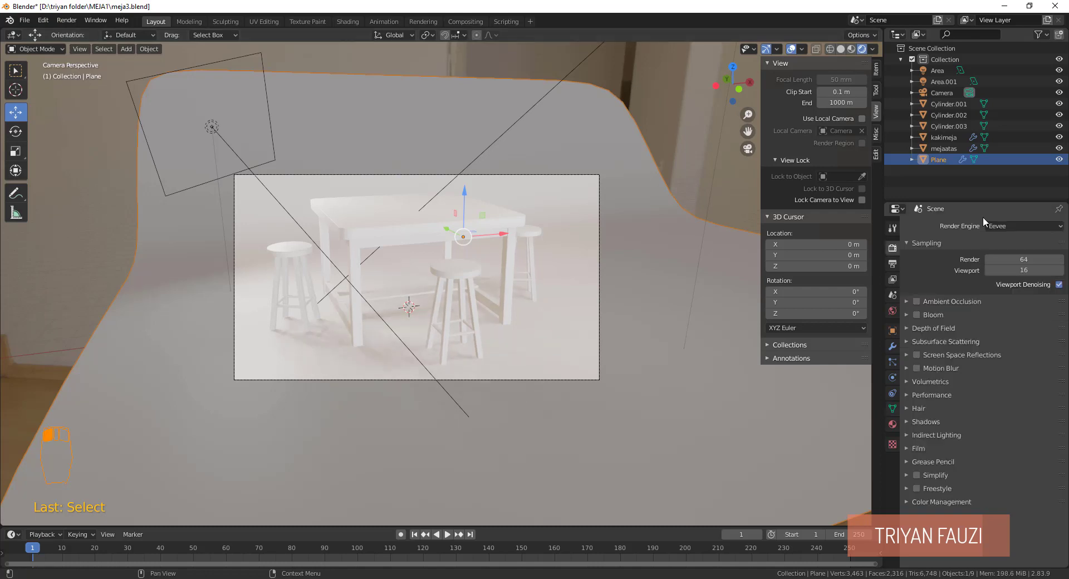
left_click(1001, 225)
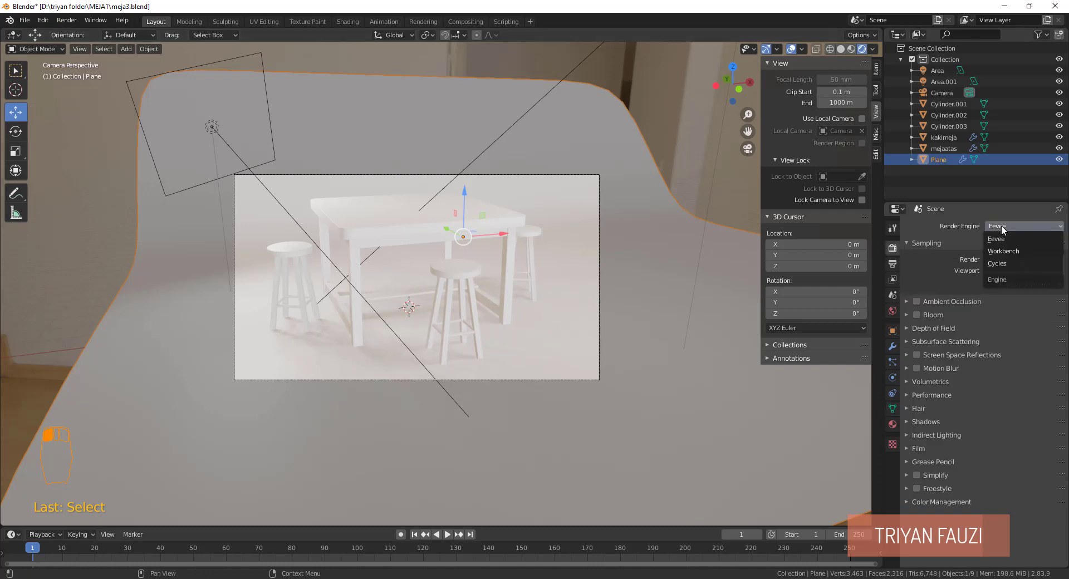
left_click(1006, 263)
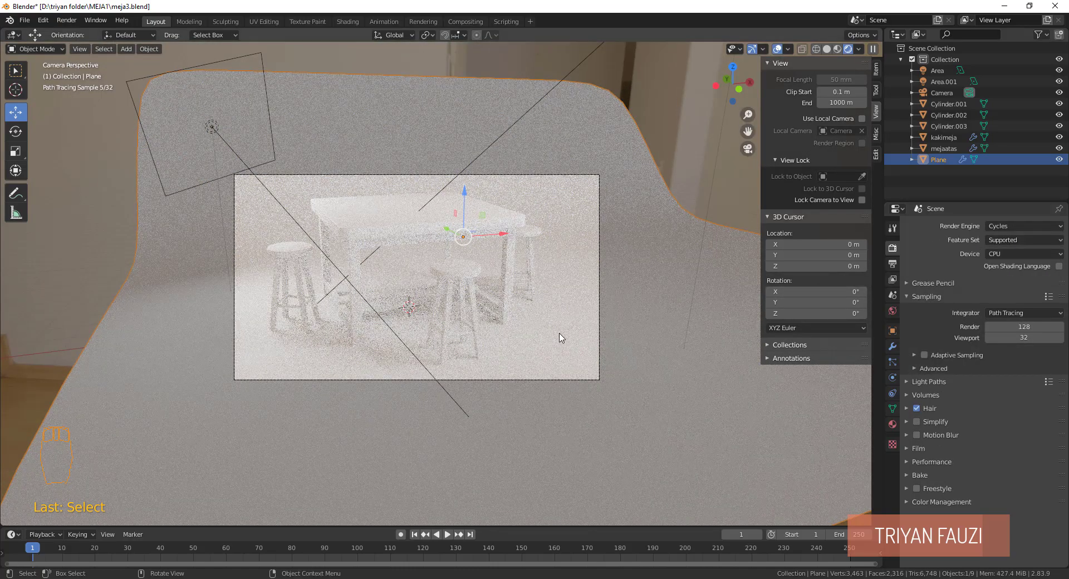
scroll(561, 337, "up", 1)
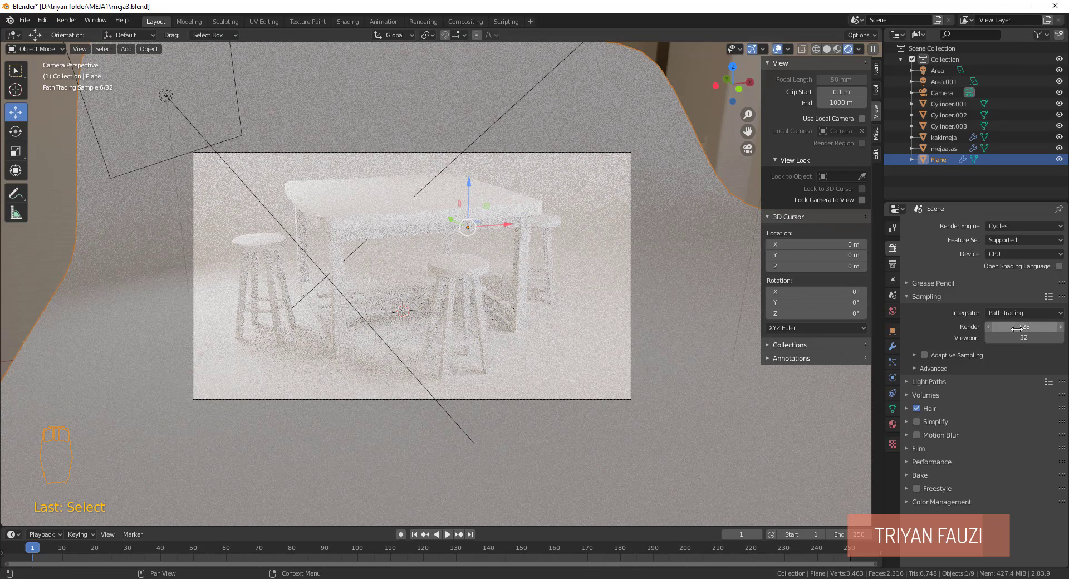
Set the Cycles sampling to 75 render samples and 10 viewport samples.
left_click(1023, 327)
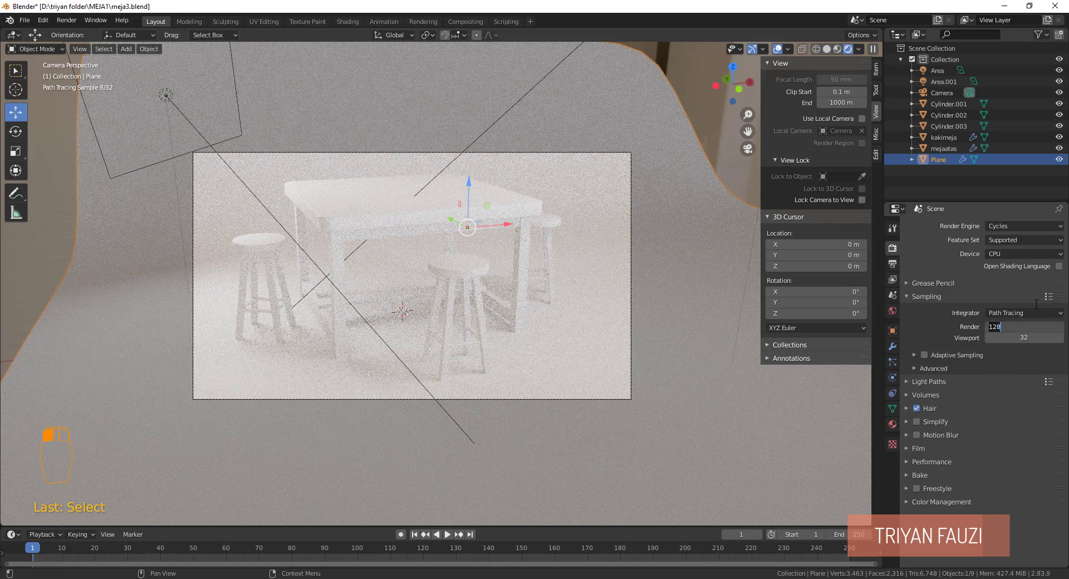
type("75")
left_click(1022, 332)
type("10")
key("Return")
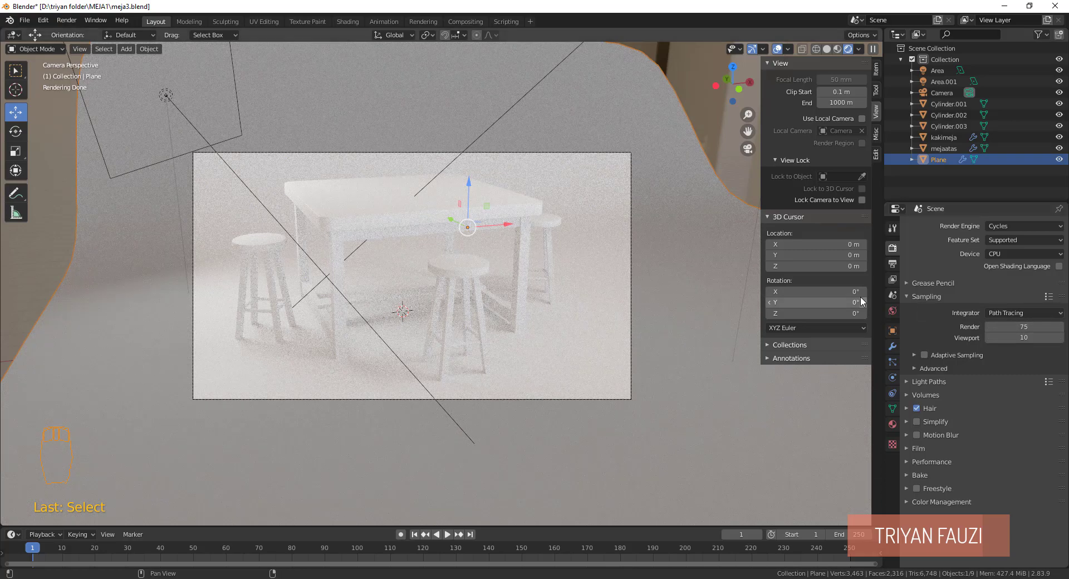
scroll(448, 318, "up", 2)
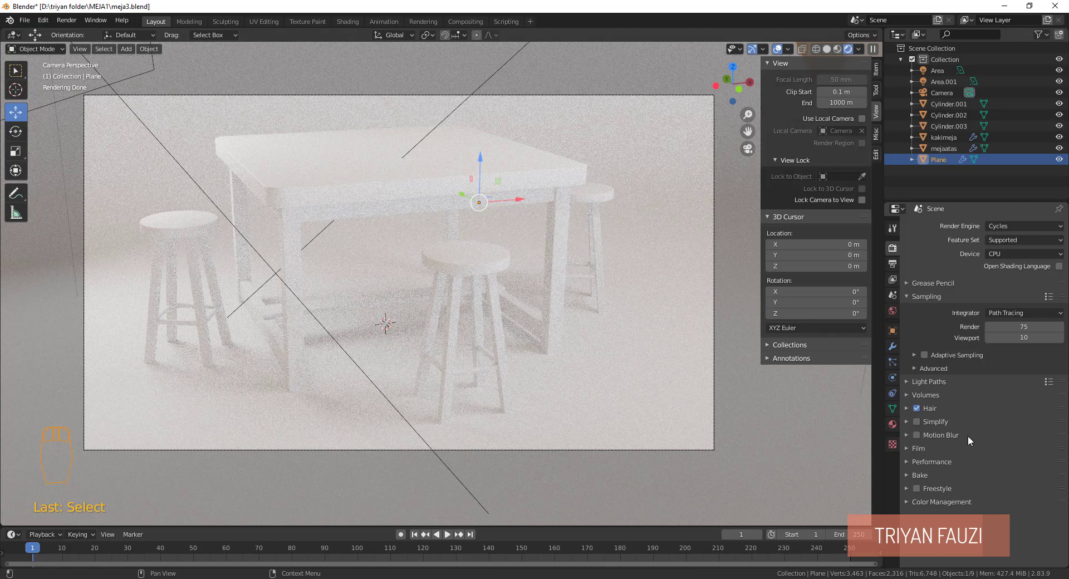
Set the color management look to High Contrast, keeping the Filmic view transform.
left_click(908, 501)
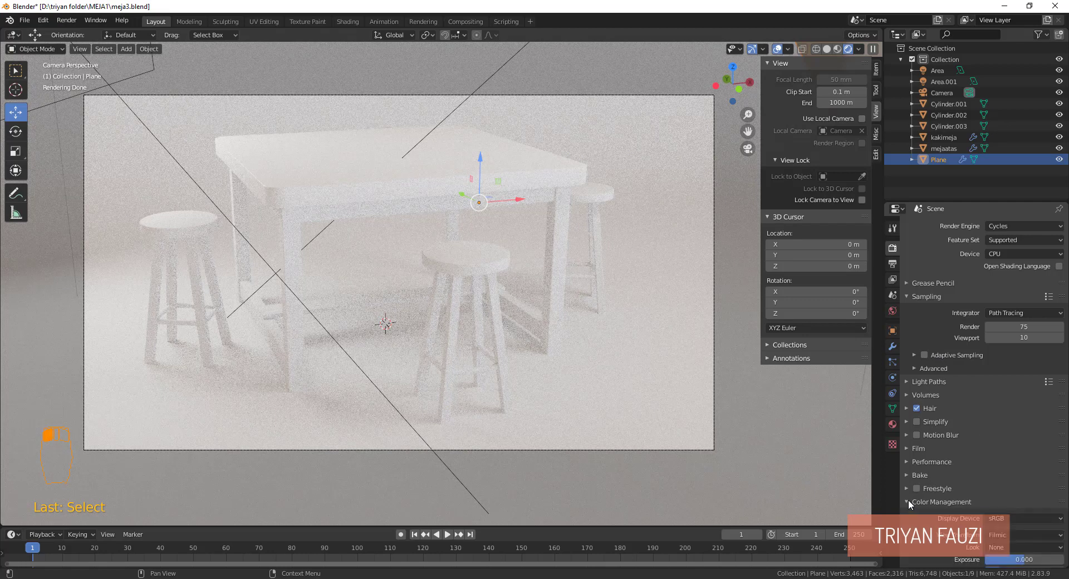
scroll(968, 470, "down", 2)
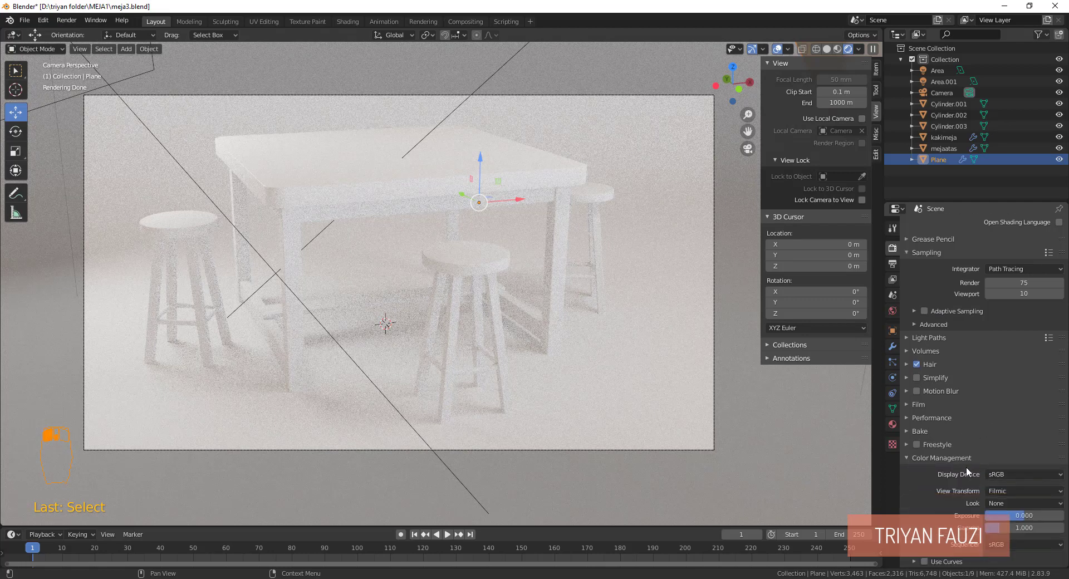
left_click(1001, 490)
left_click(1001, 489)
left_click(1016, 503)
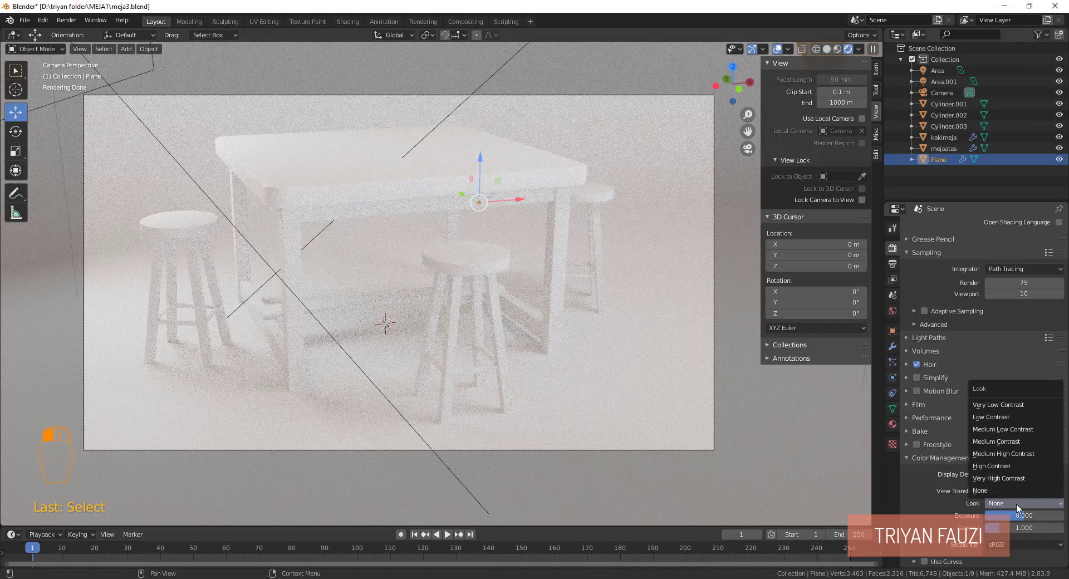
left_click(1006, 467)
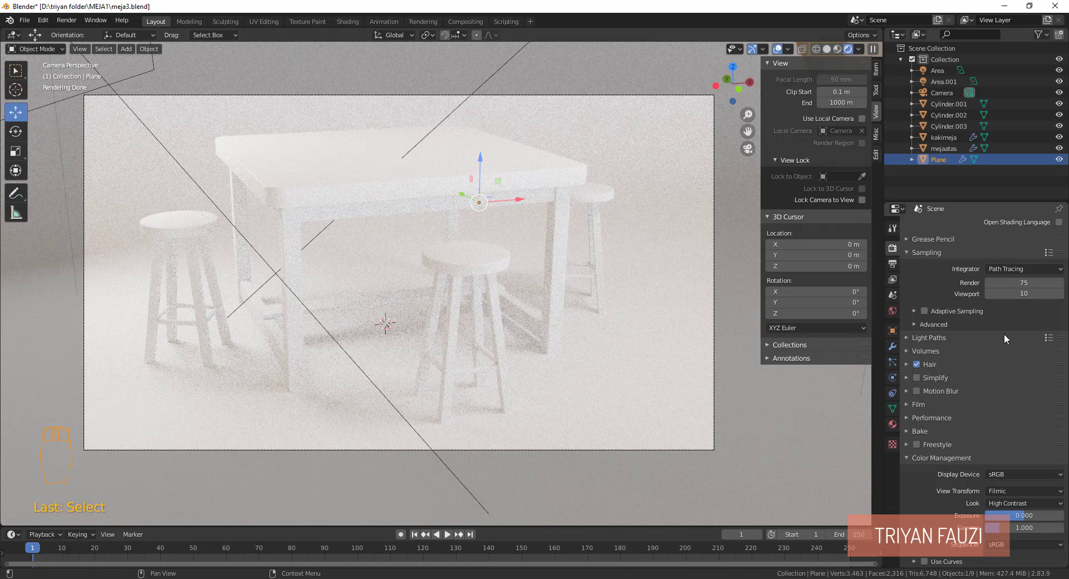
Make the backdrop plane a shadow catcher in its object visibility settings.
scroll(670, 400, "down", 3)
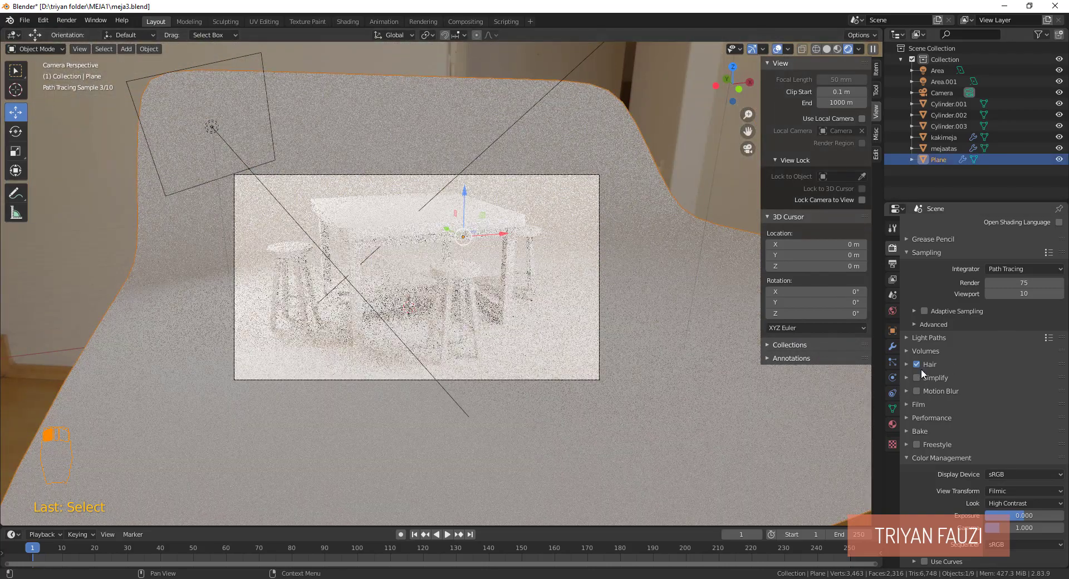
left_click(892, 346)
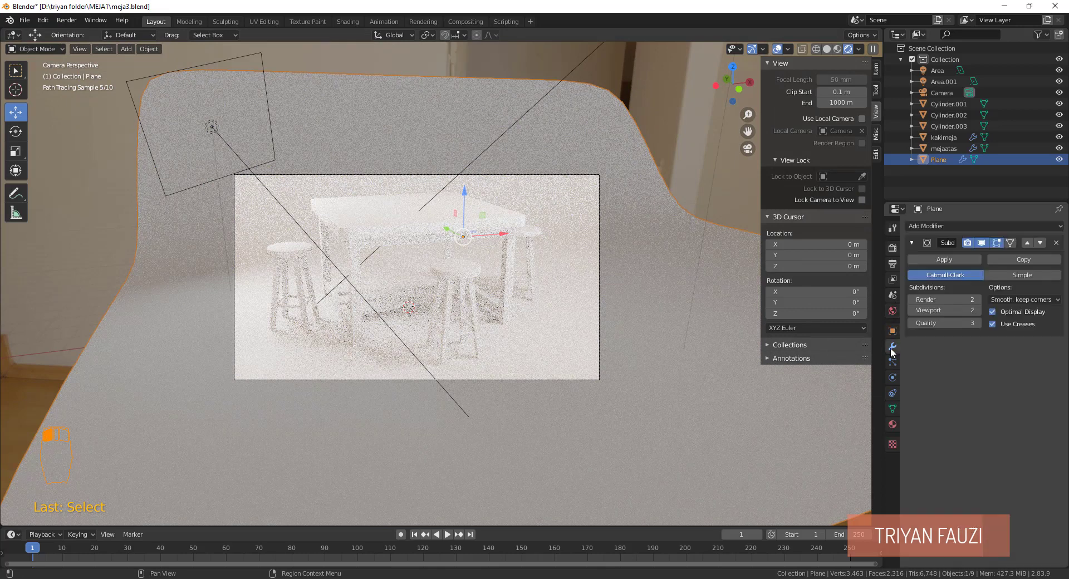
left_click(892, 331)
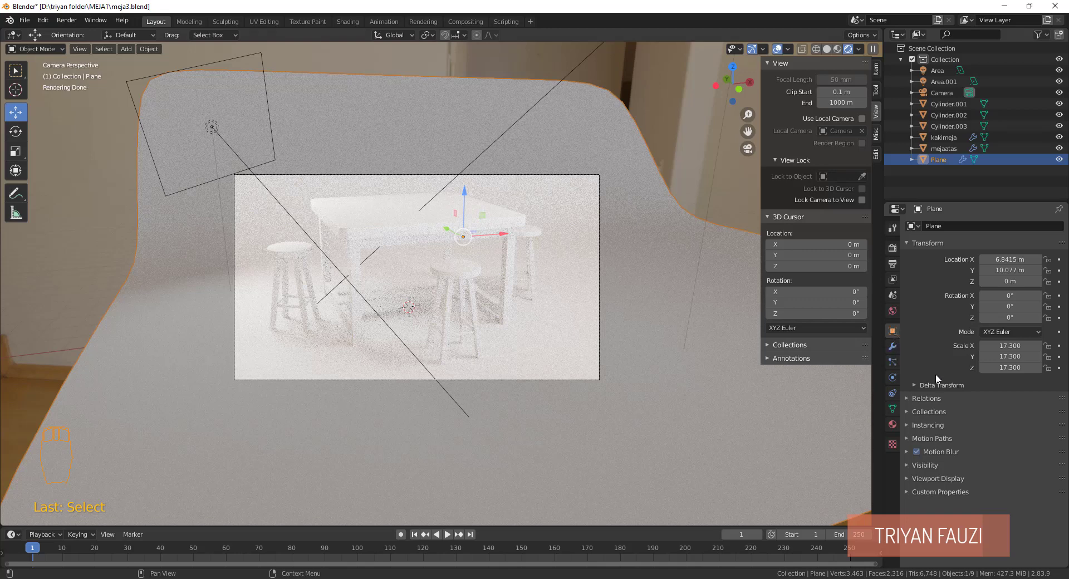
left_click(934, 464)
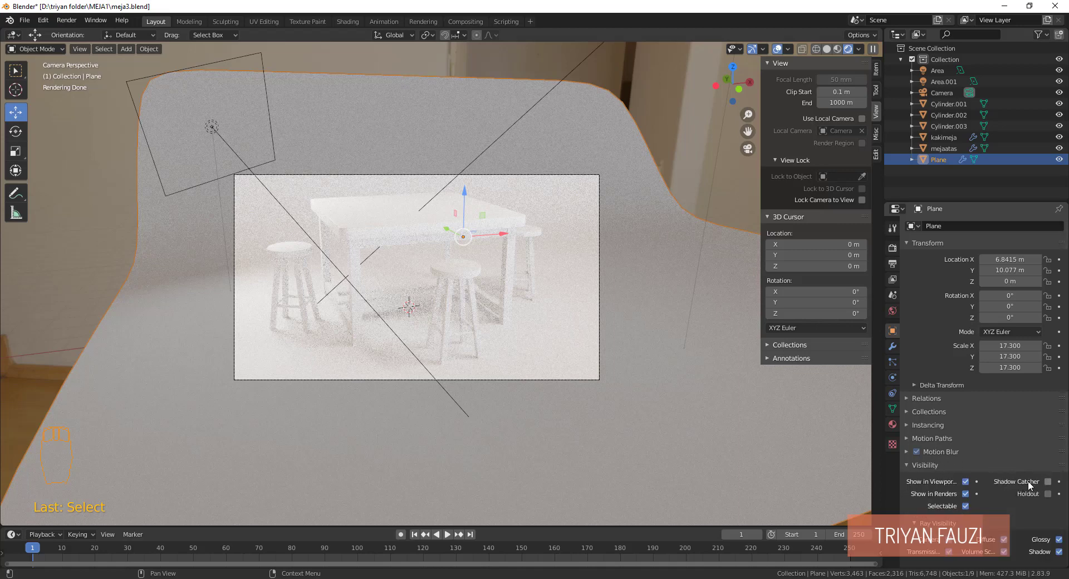
left_click(1048, 481)
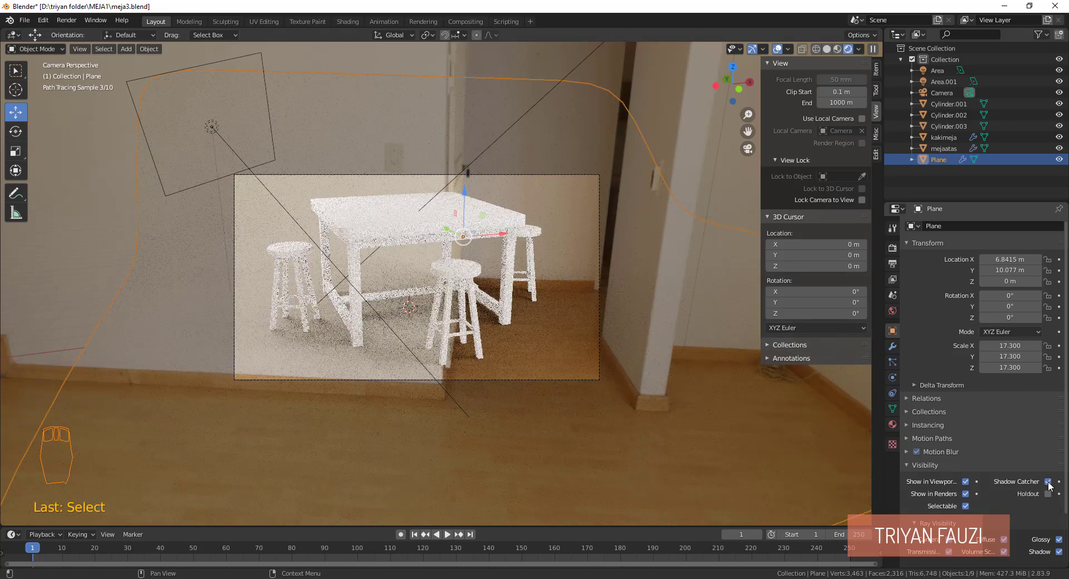
scroll(408, 363, "up", 1)
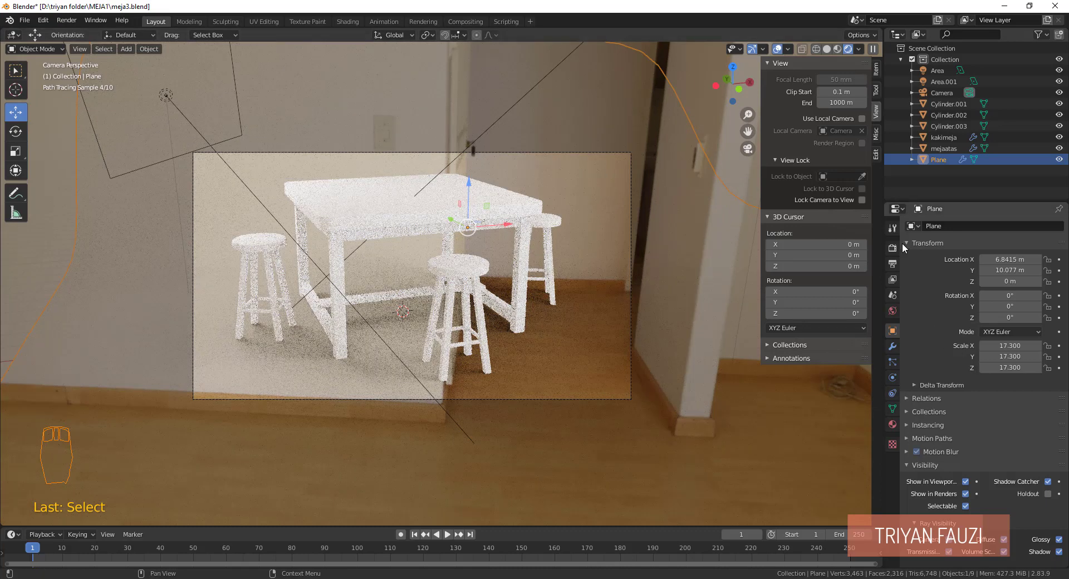
Enable a transparent film background in the render settings.
left_click(892, 310)
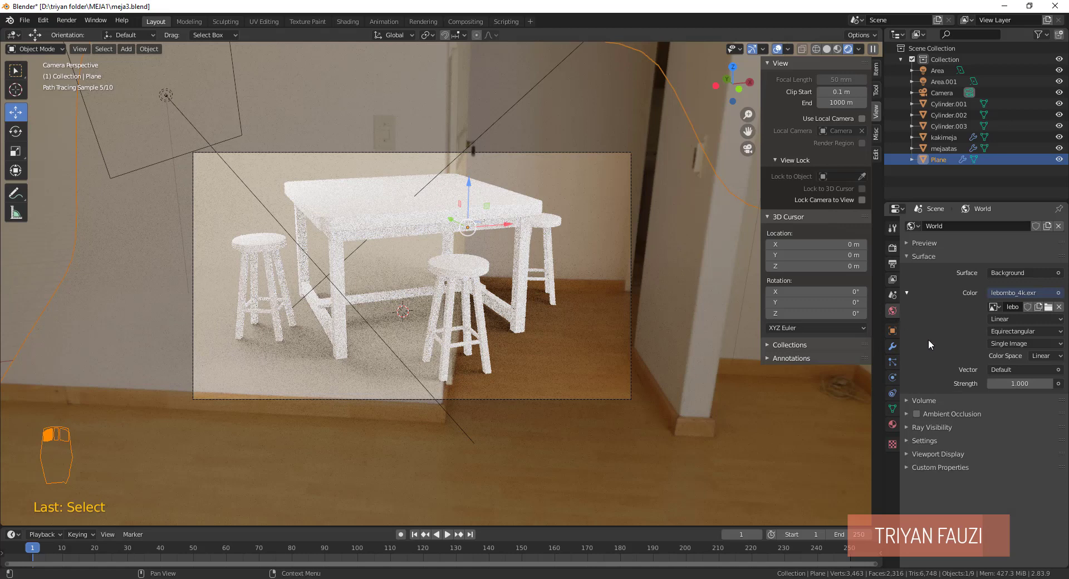
left_click(892, 346)
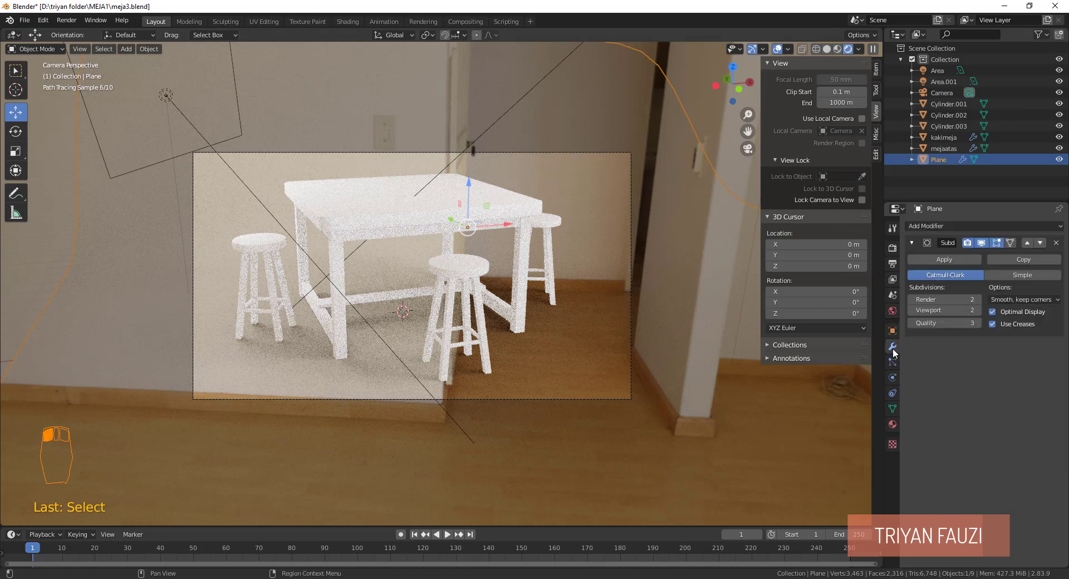
left_click(892, 362)
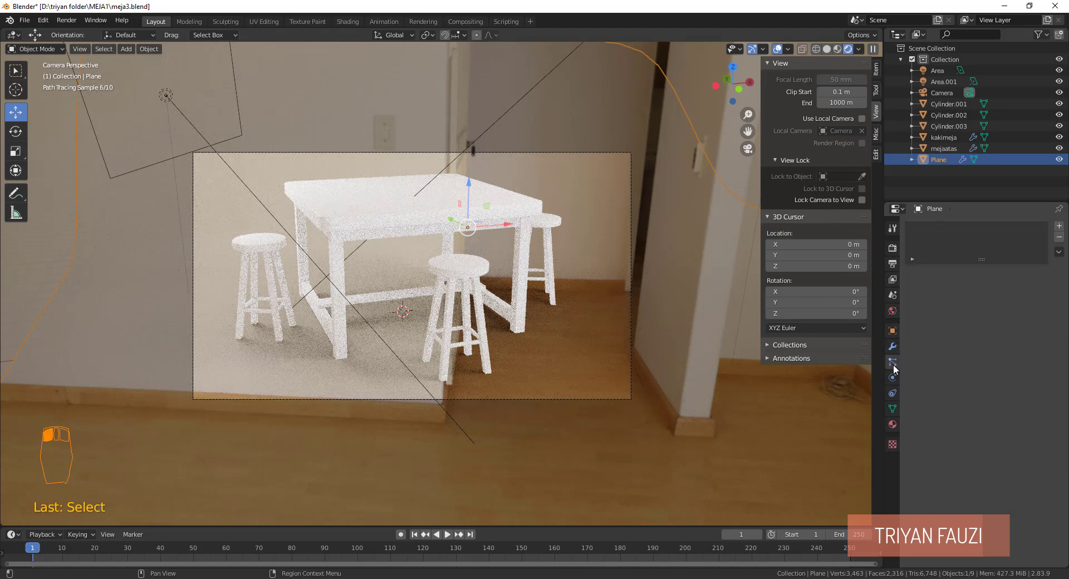
left_click(892, 248)
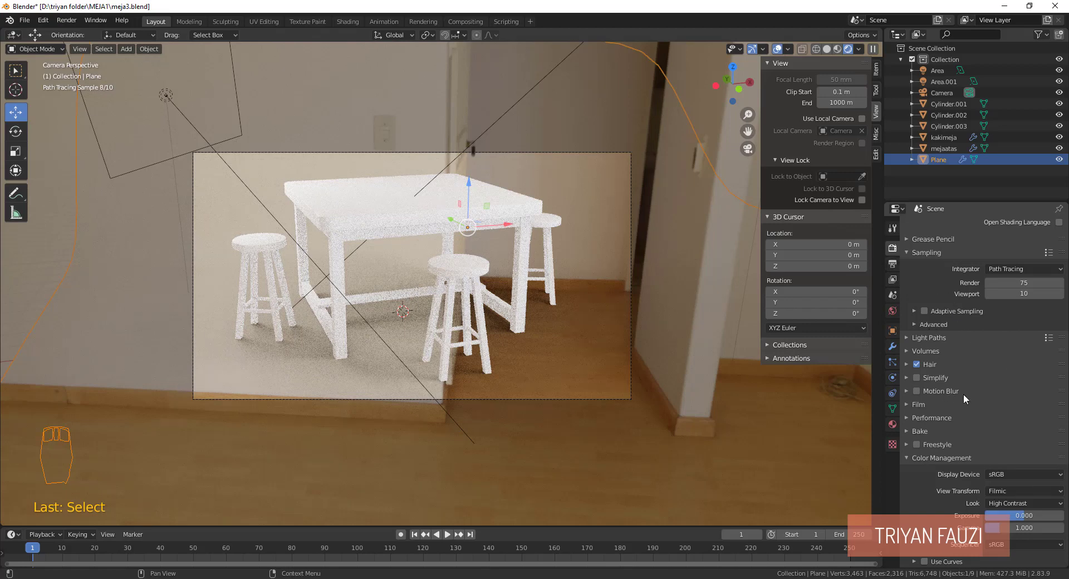
left_click(908, 404)
scroll(945, 428, "down", 2)
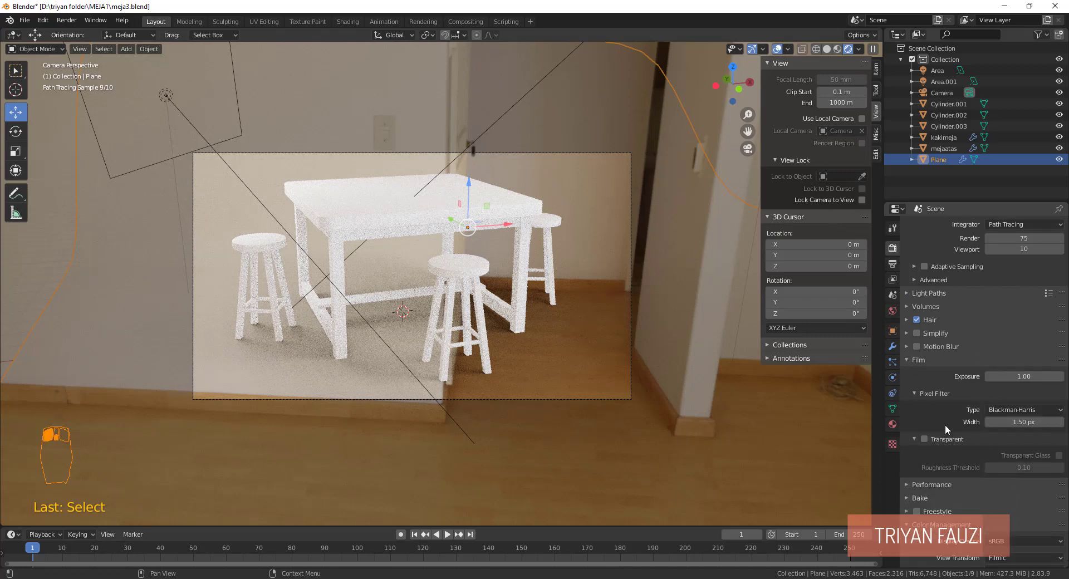
left_click(924, 438)
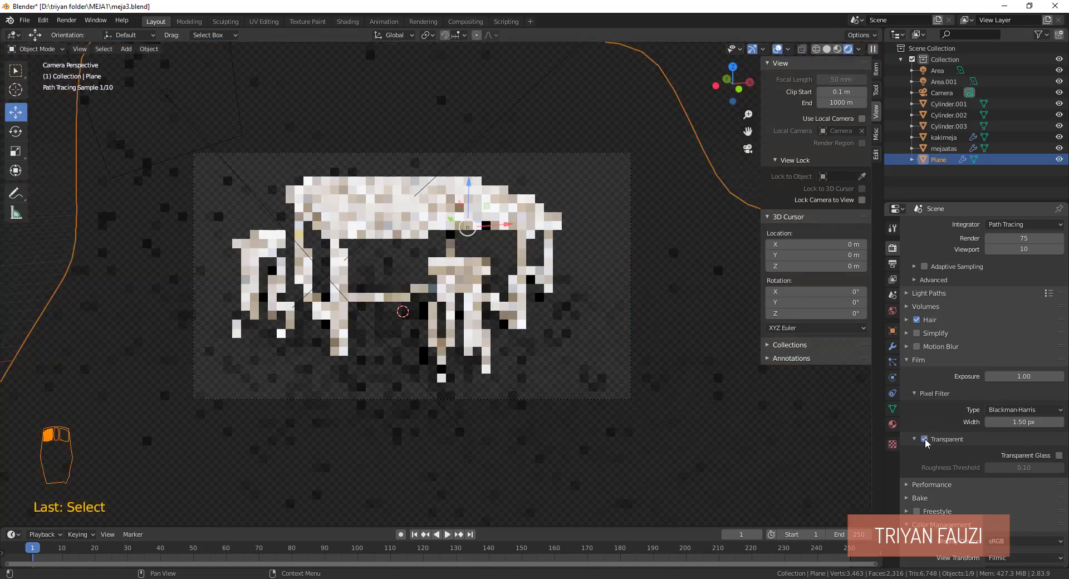
Reselect the backdrop plane and switch to the Shading workspace.
left_click(407, 153)
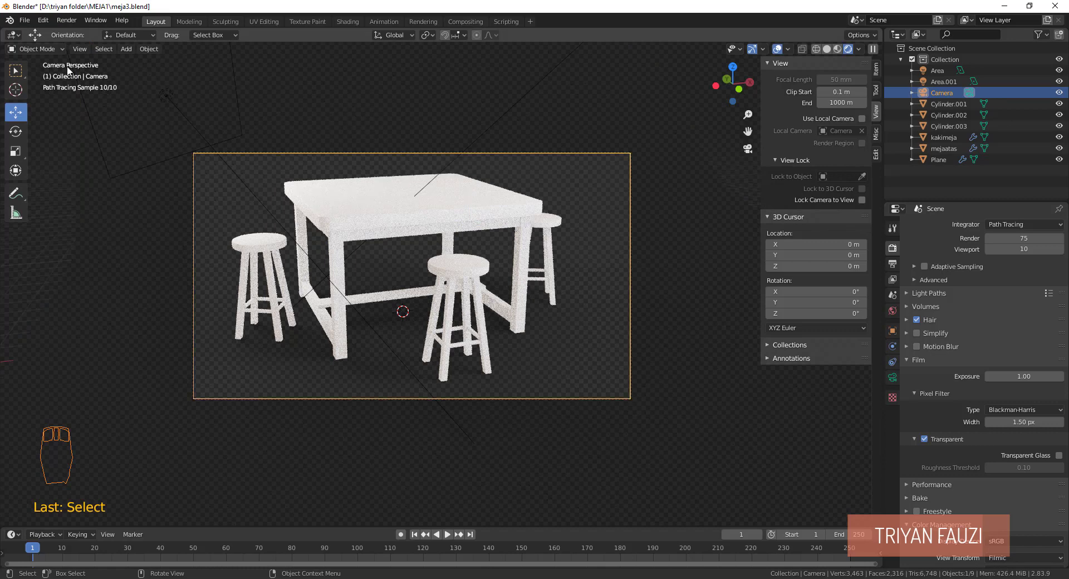
left_click(29, 21)
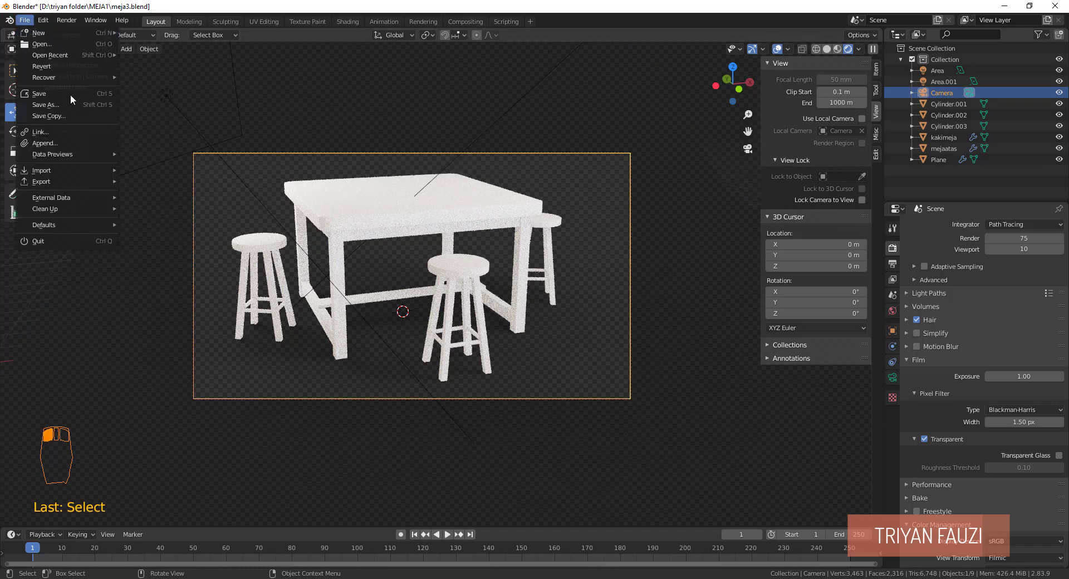
left_click(258, 178)
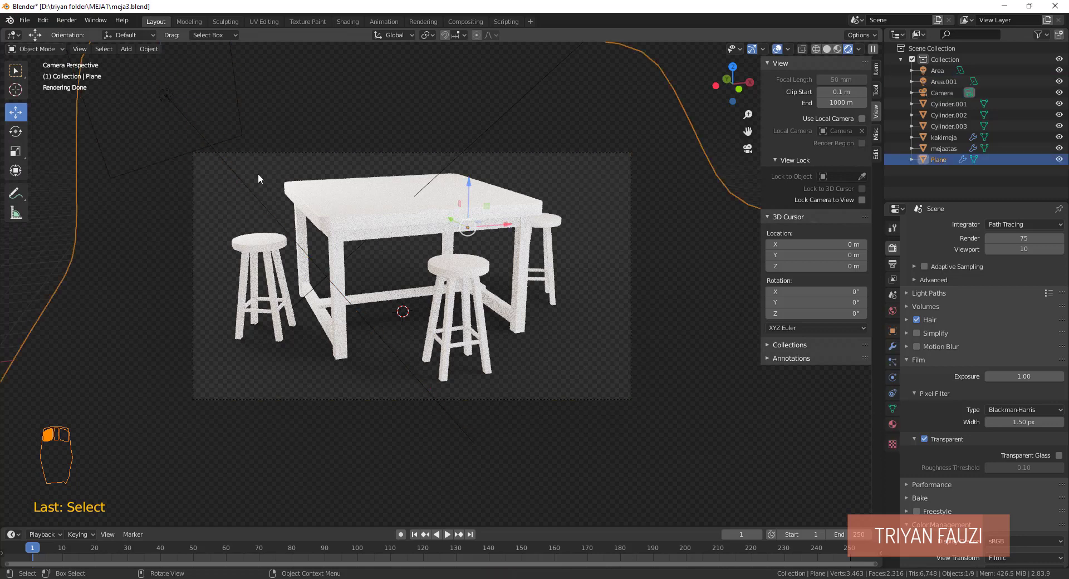
left_click(347, 22)
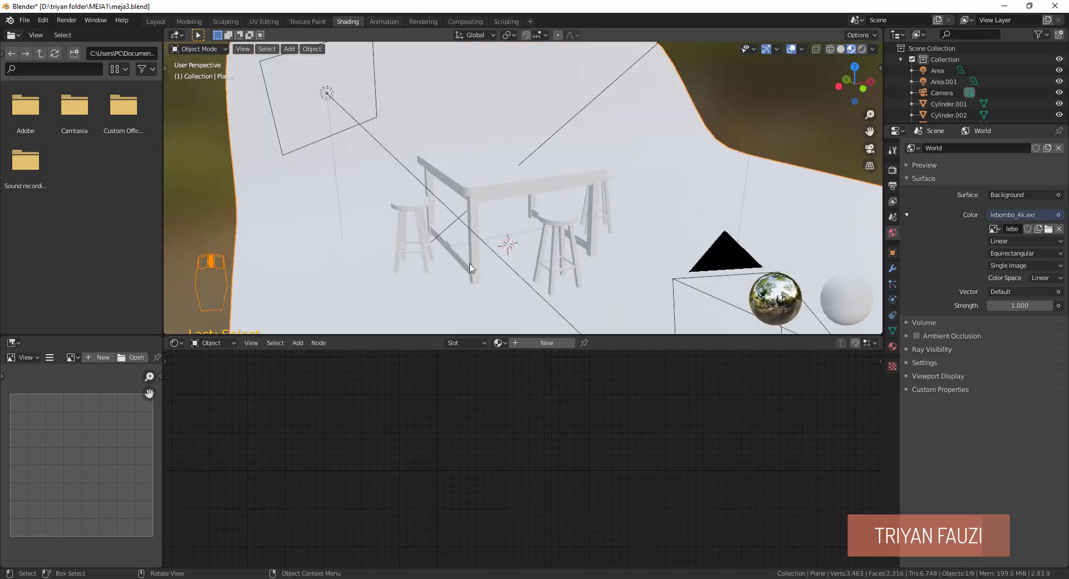
Select the tabletop, then view the reference render meja_result.png in Photos and minimize it.
left_click(487, 206)
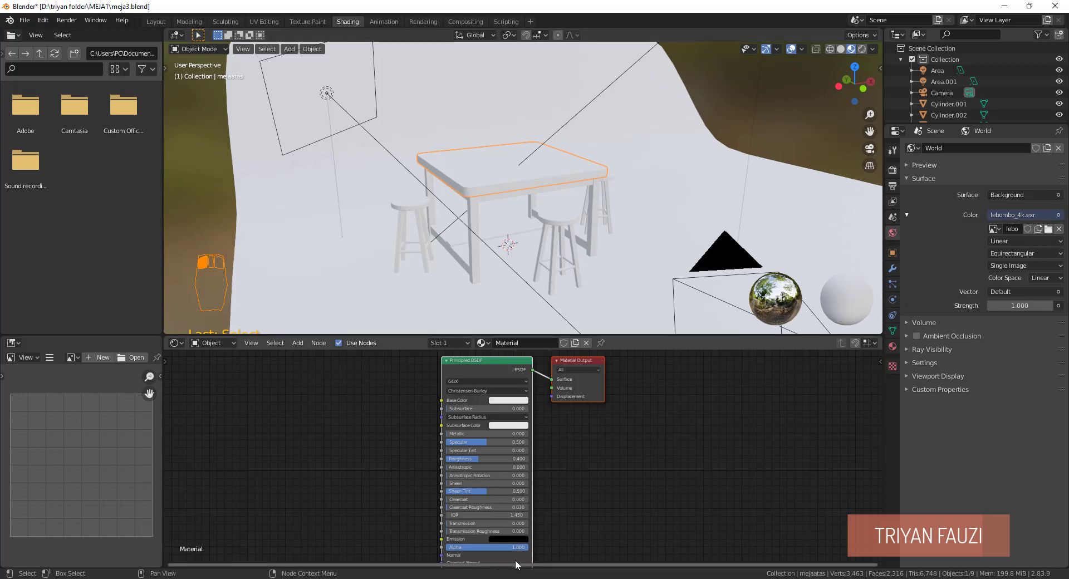
left_click(517, 578)
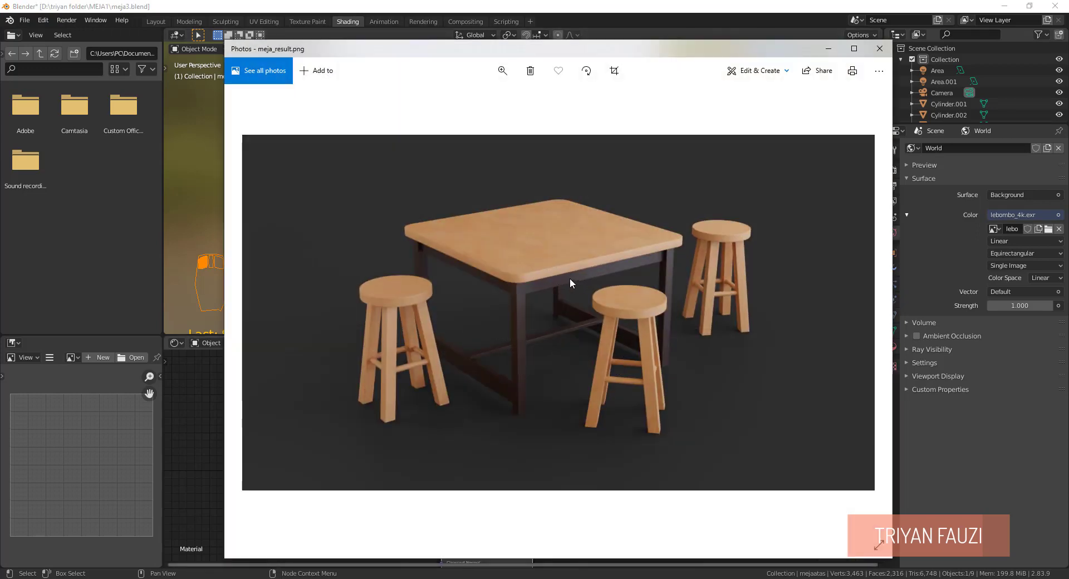
left_click(828, 48)
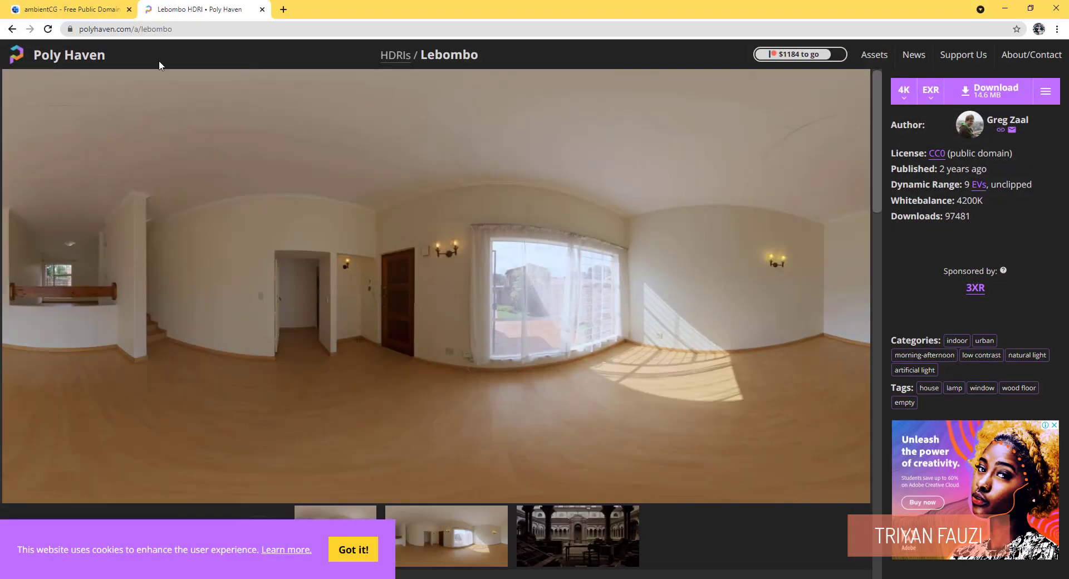
Switch to the ambientCG site in the browser, list all its assets and search them for "wood".
left_click(78, 10)
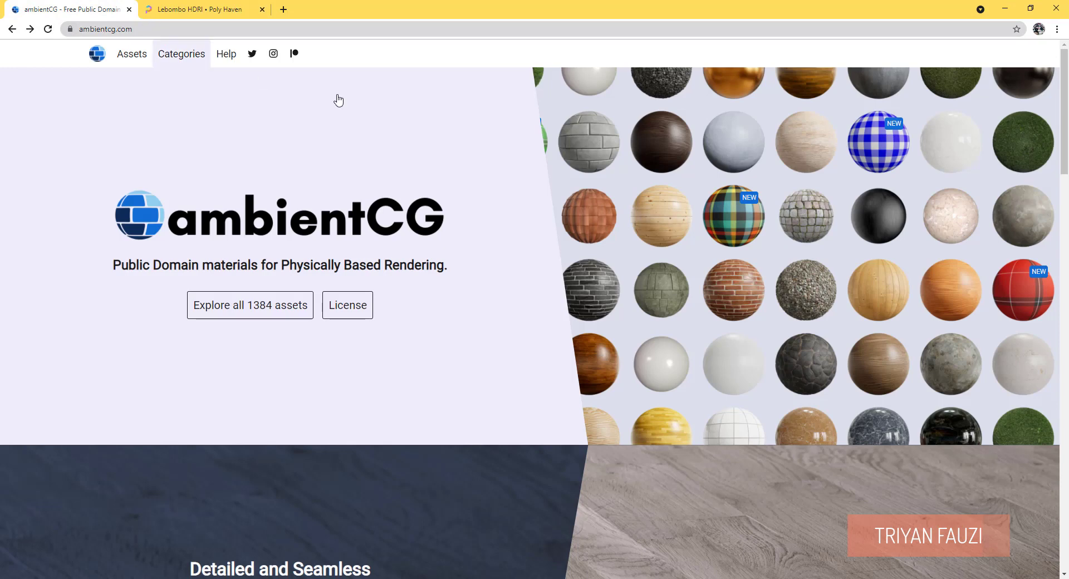
left_click(259, 304)
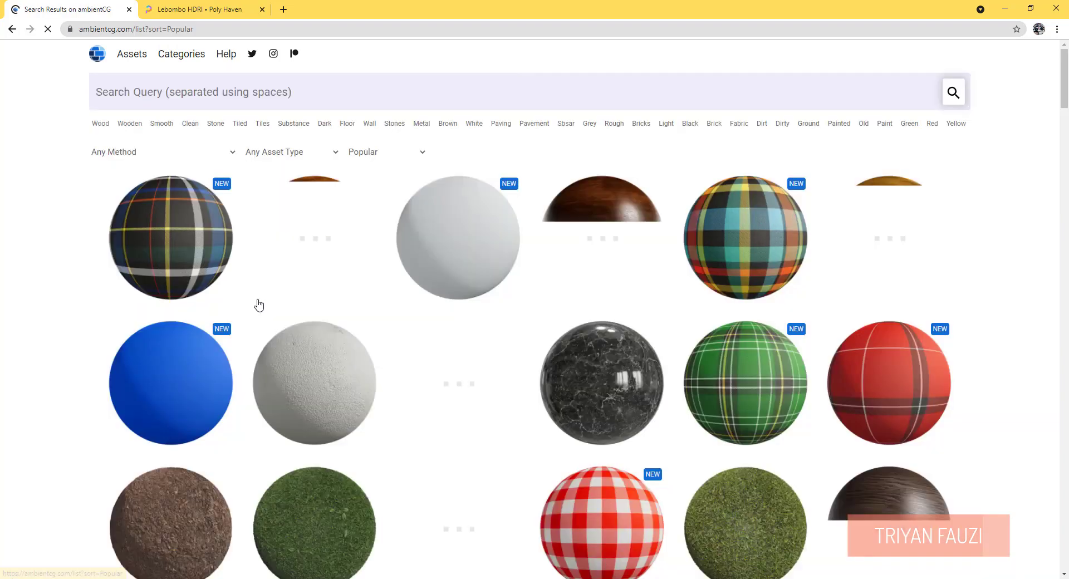
left_click(324, 96)
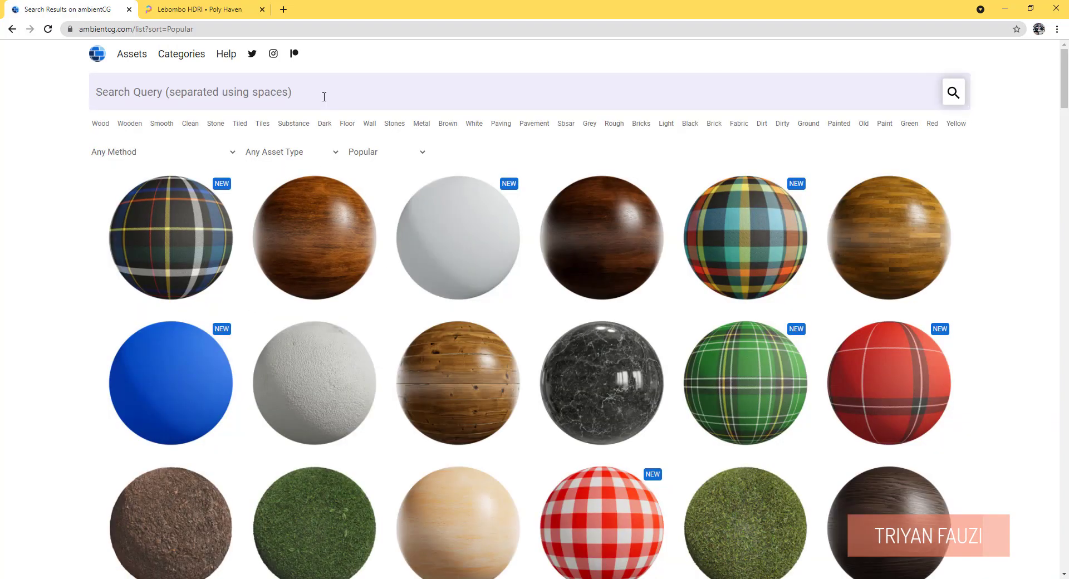
type("wood")
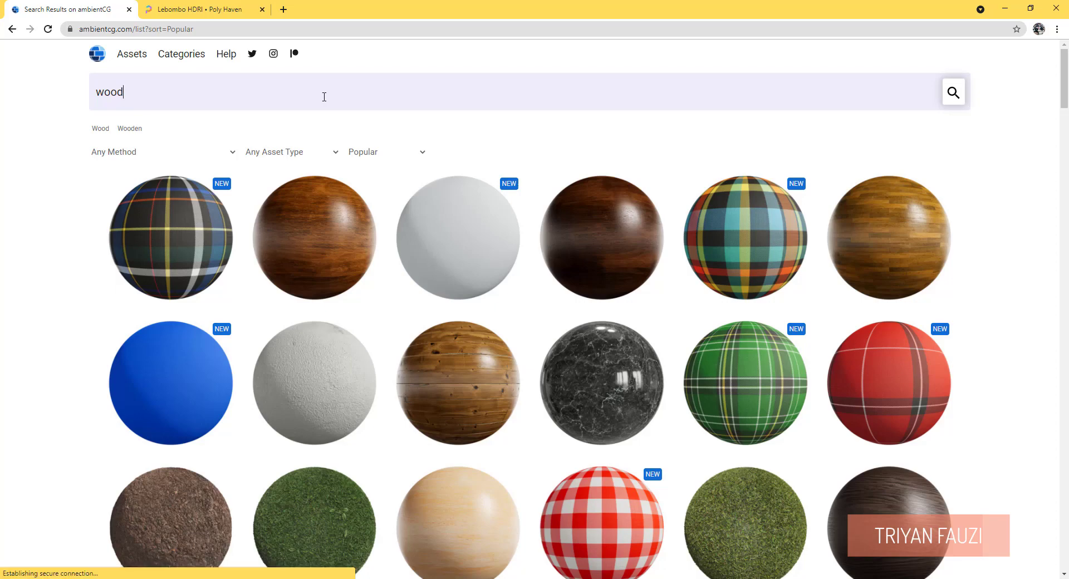
key("Return")
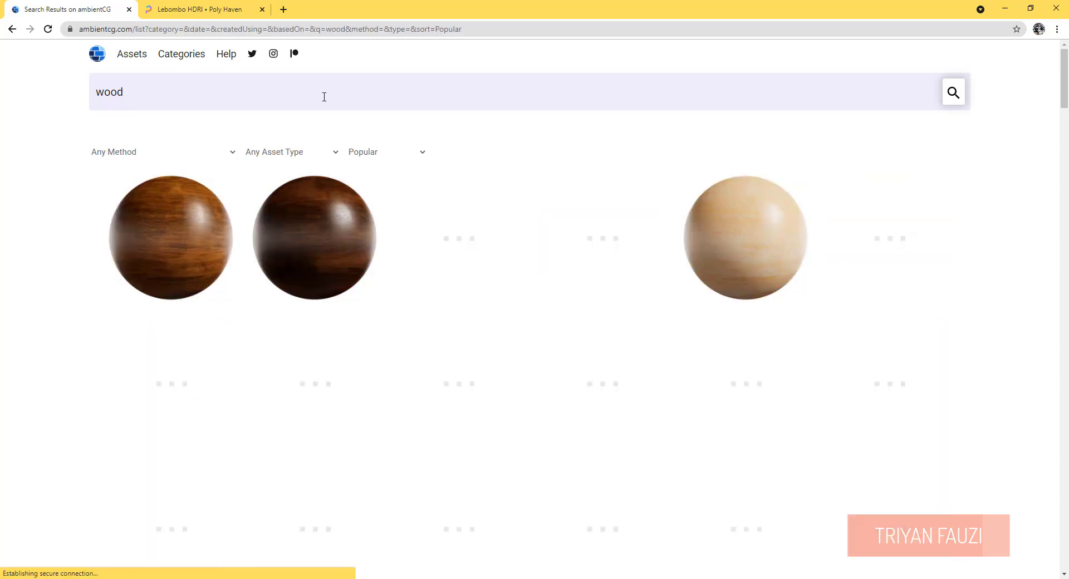
Browse the wood materials and view the Wood 052 asset page in a separate browser tab.
scroll(596, 156, "down", 3)
scroll(321, 220, "down", 8)
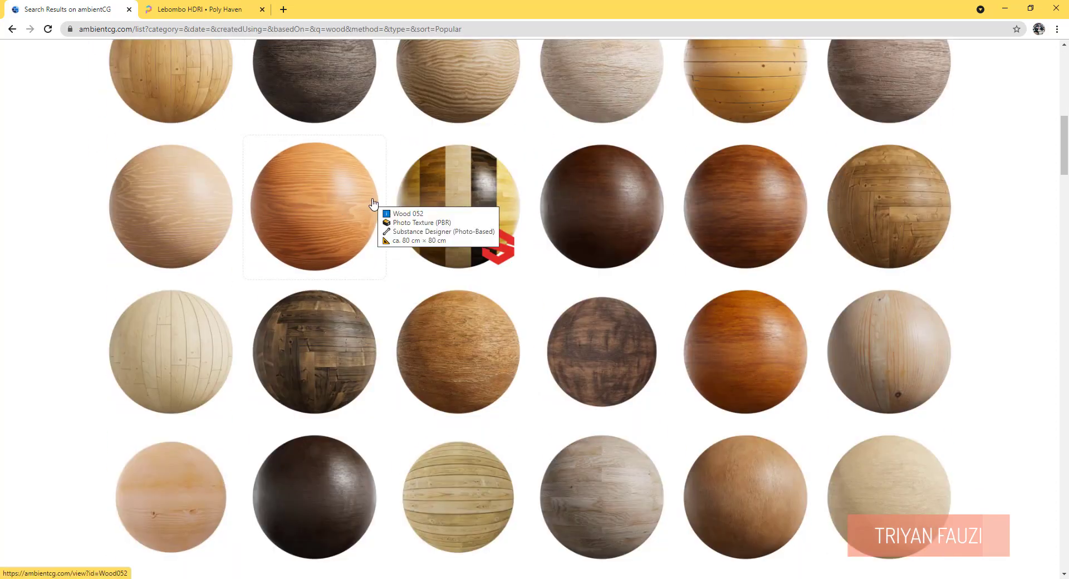
scroll(386, 151, "up", 2)
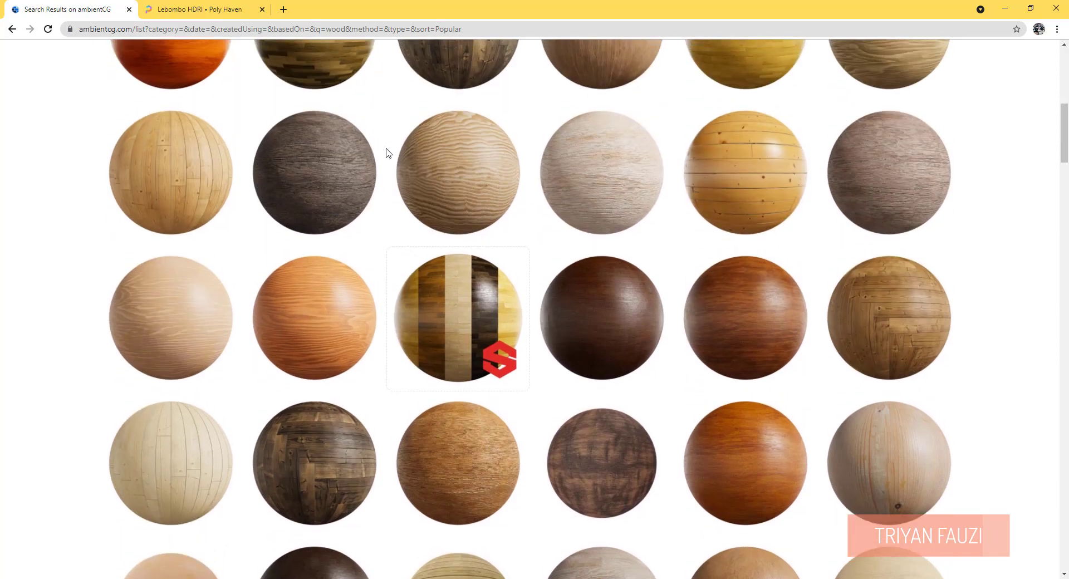
scroll(346, 190, "down", 2)
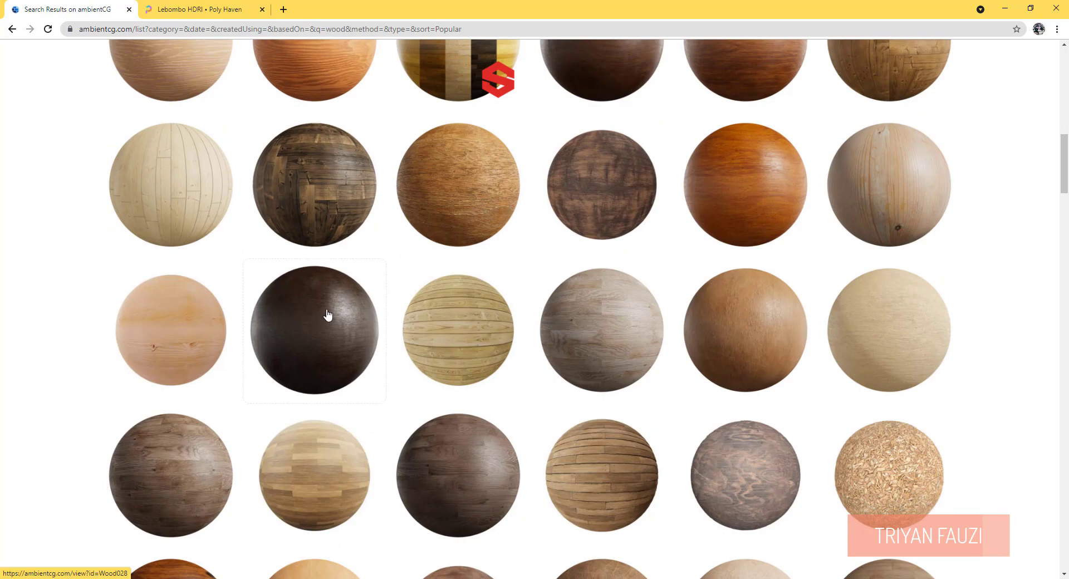
right_click(310, 308)
key("Escape")
scroll(304, 203, "up", 3)
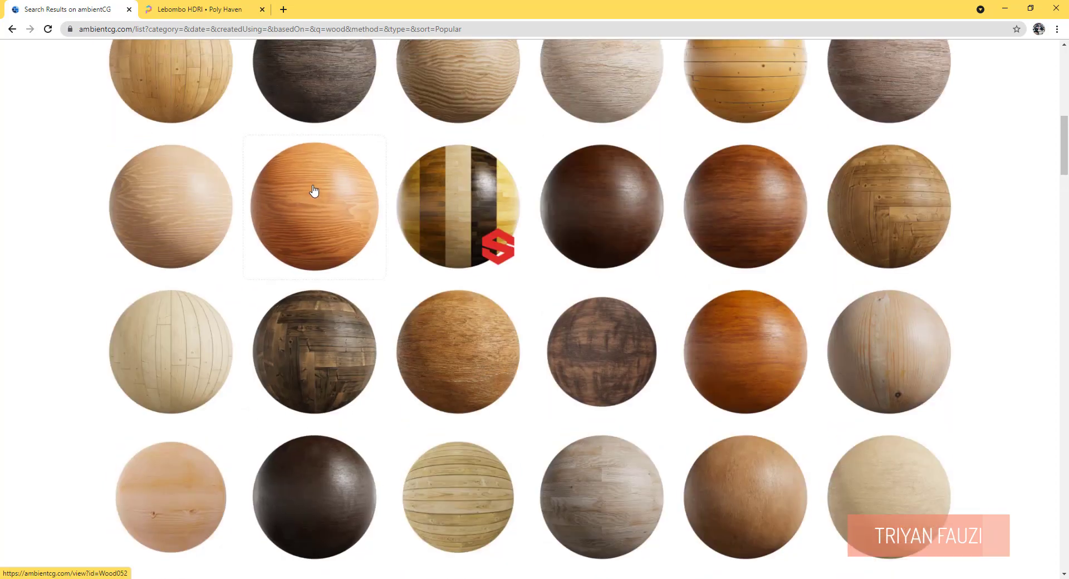
right_click(313, 189)
left_click(322, 196)
left_click(199, 10)
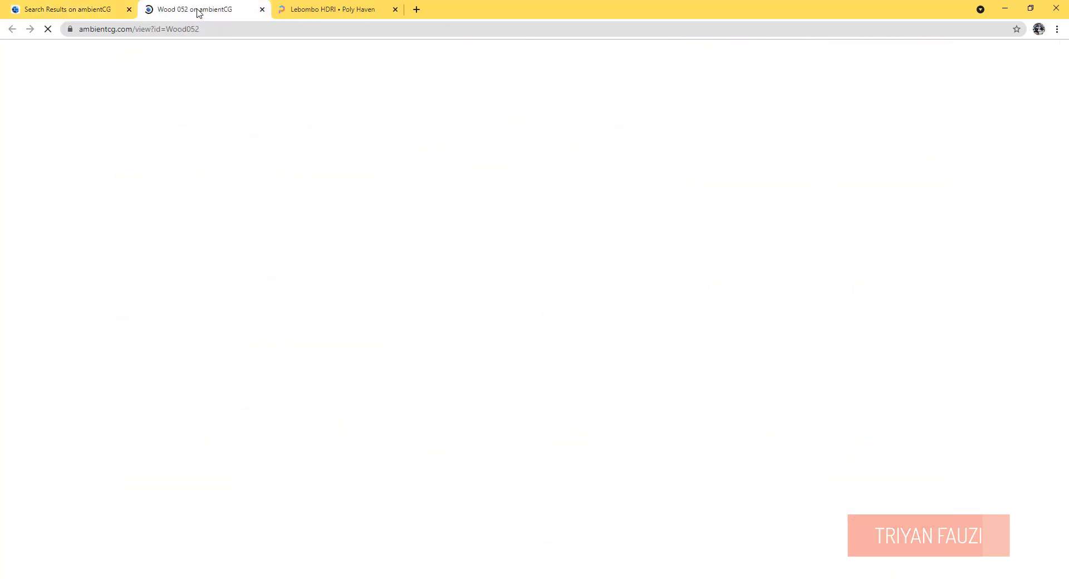
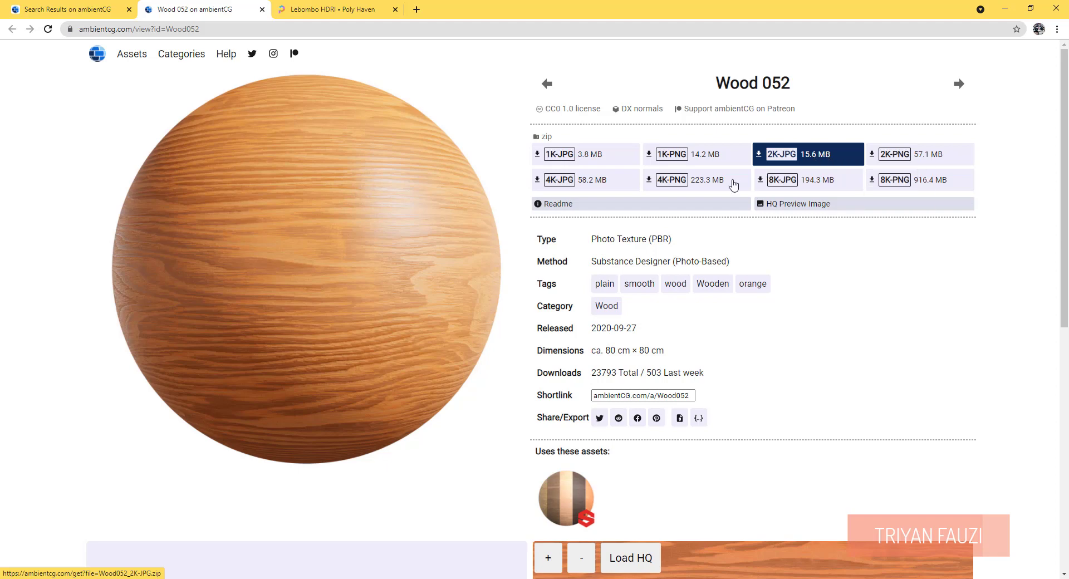
Switch to File Explorer and examine the texture maps in the Wood056_2K-PNG folder inside MEJA1.
left_click(373, 578)
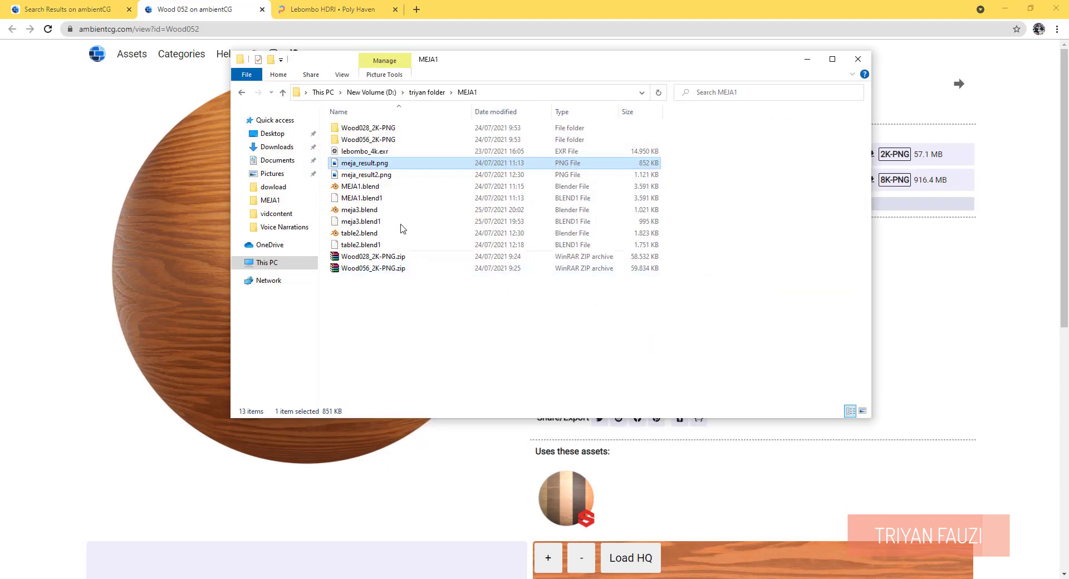
double_click(368, 138)
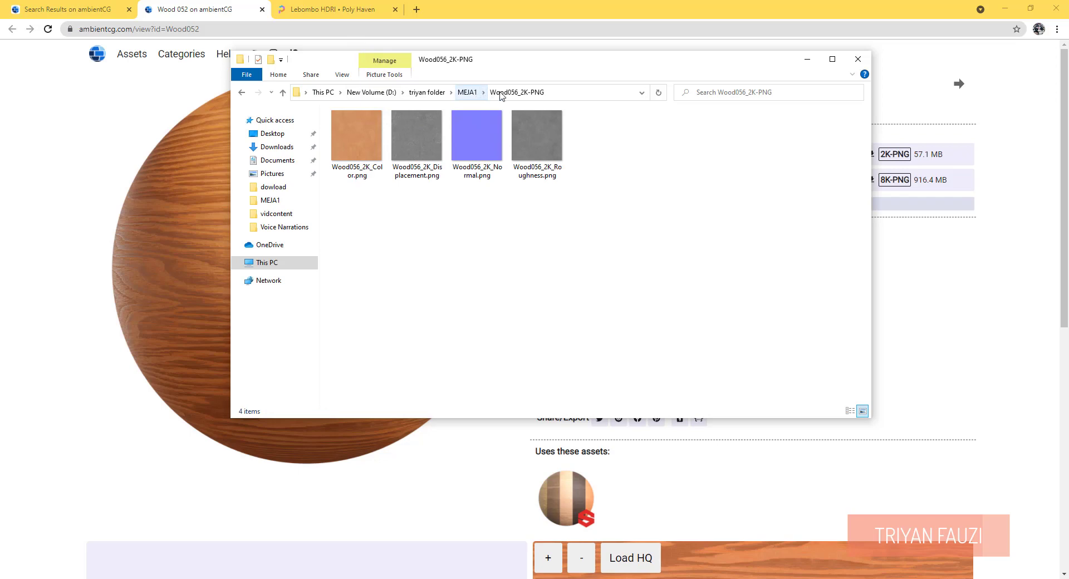
left_click_drag(621, 215, 347, 125)
left_click_drag(644, 234, 359, 150)
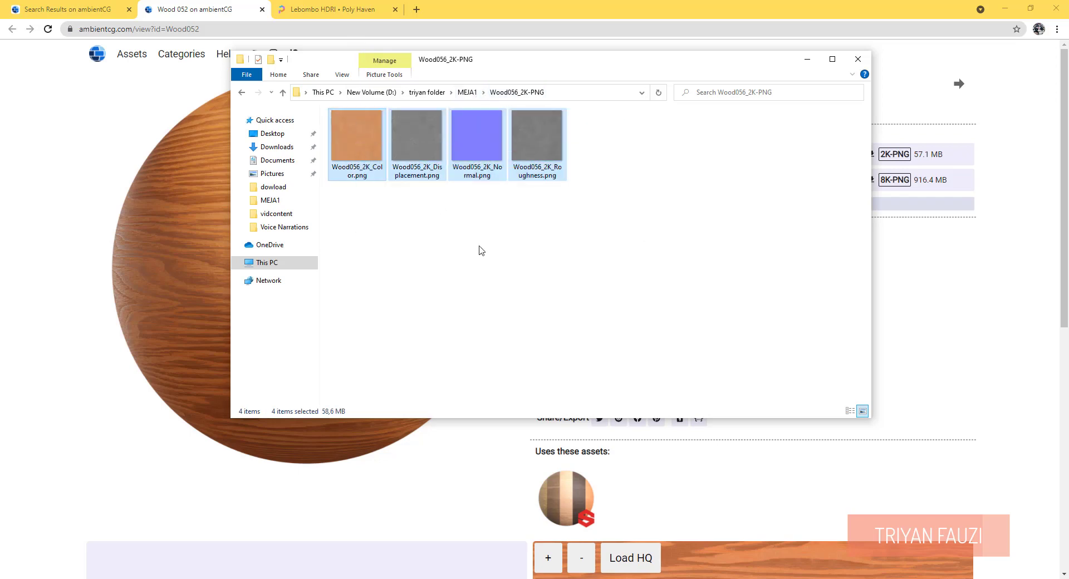
left_click(605, 181)
left_click_drag(635, 208, 362, 128)
left_click(612, 227)
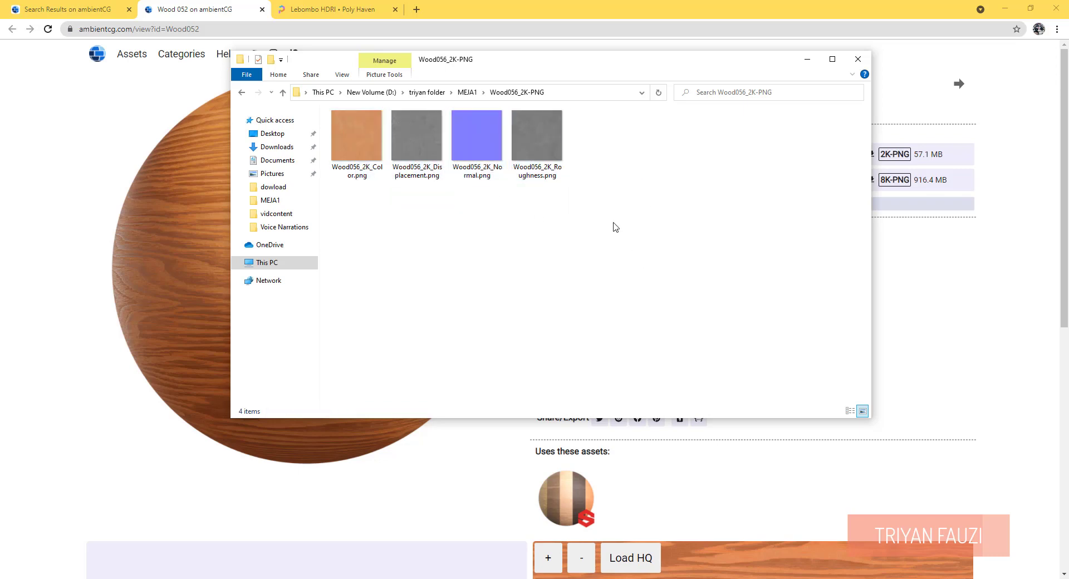
left_click(808, 63)
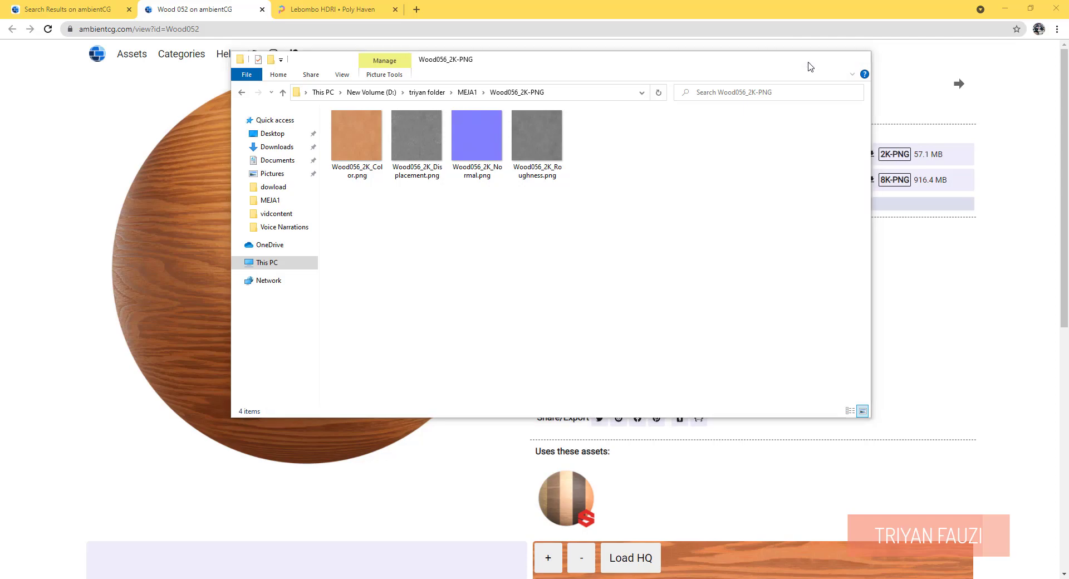
Return to Blender, select the tabletop and space its Principled BSDF and Material Output nodes further apart.
left_click(1011, 10)
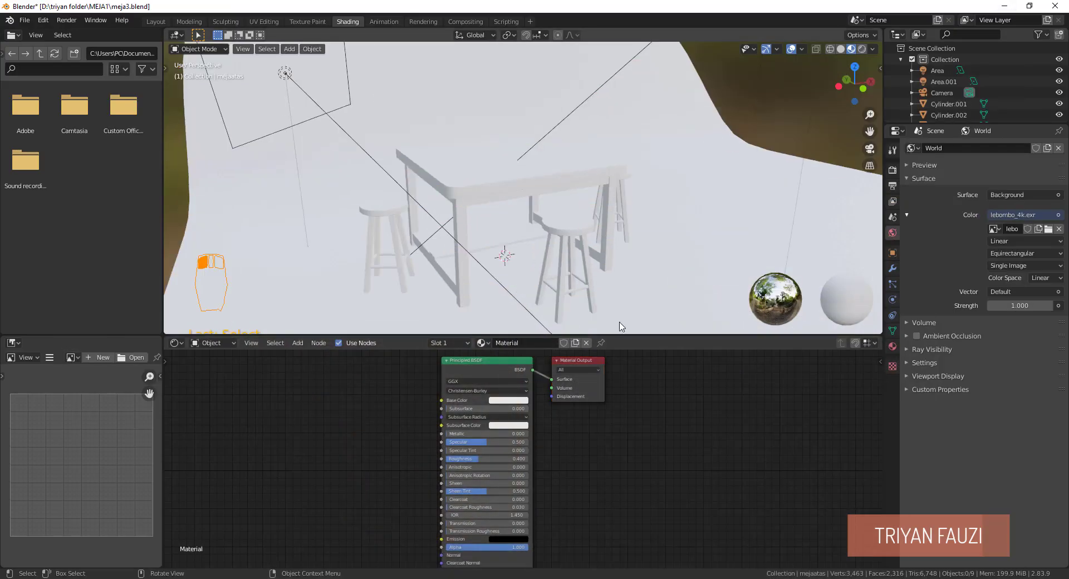
left_click(748, 173)
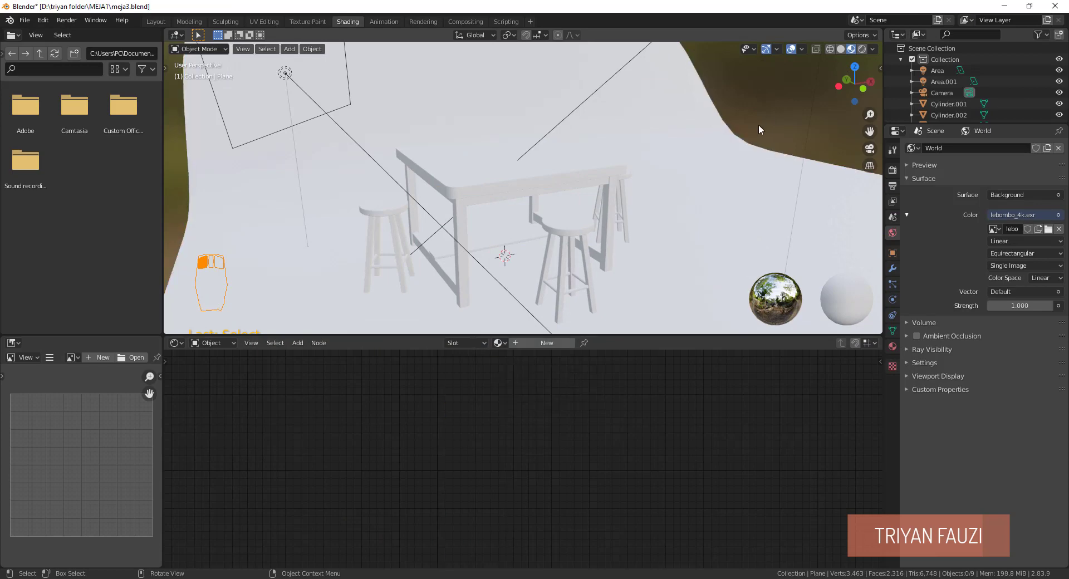
left_click(444, 182)
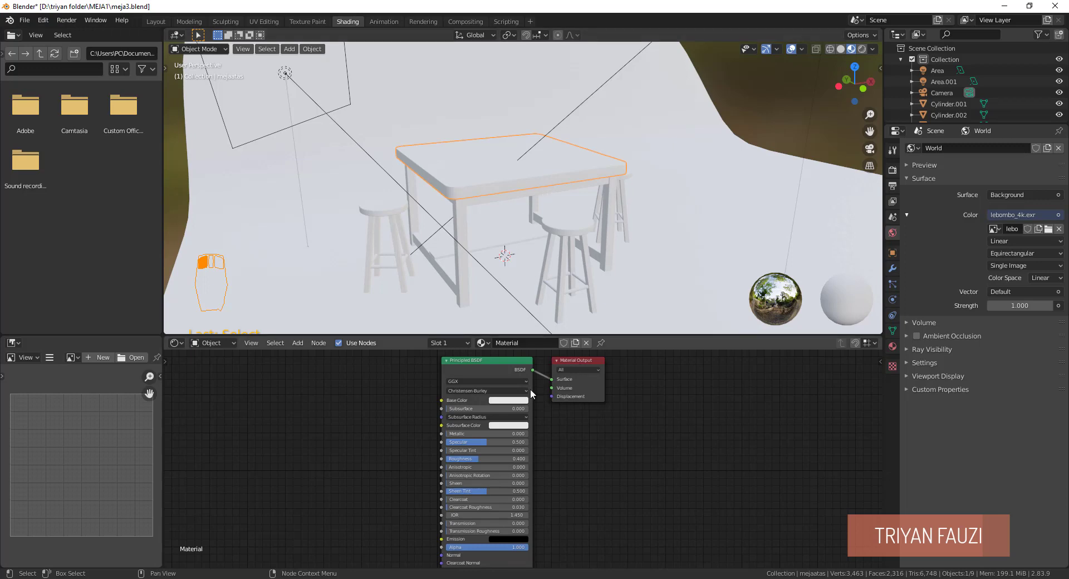
left_click_drag(486, 361, 456, 370)
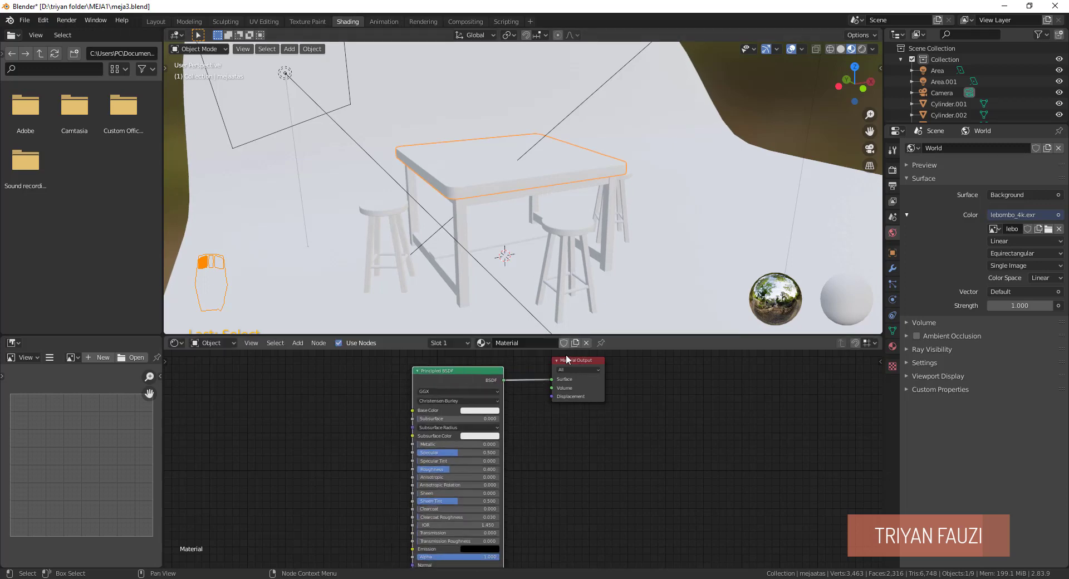
left_click_drag(598, 366, 680, 397)
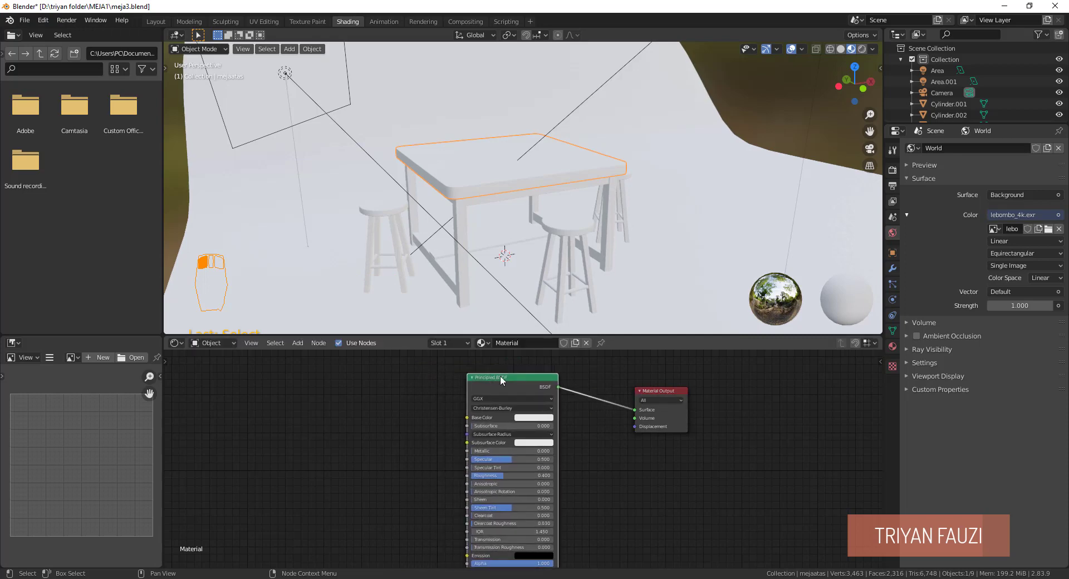
left_click_drag(503, 381, 529, 386)
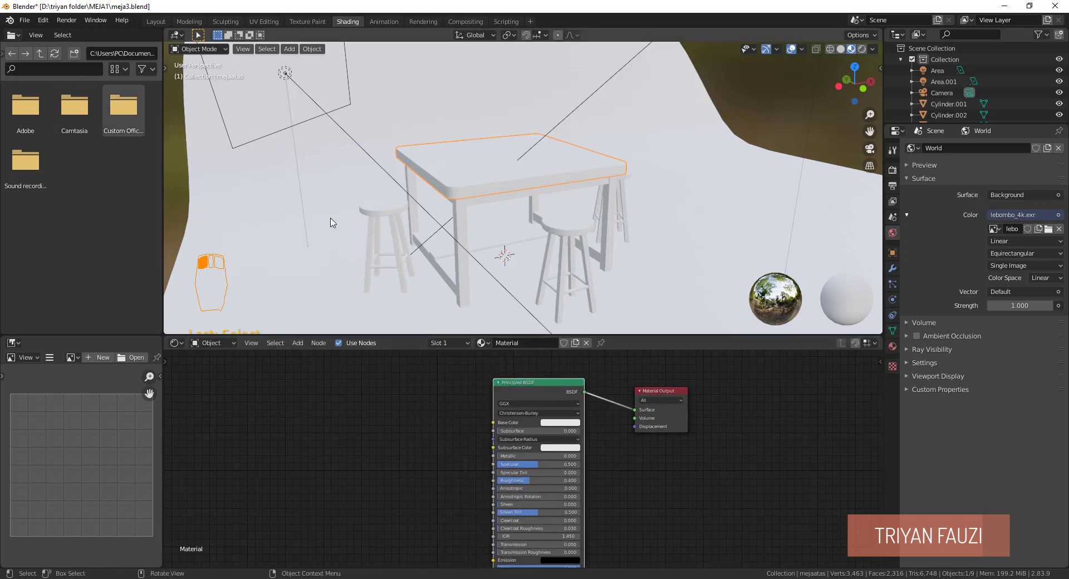
Search the add-ons in the preferences for "node" and check whether Node Wrangler is enabled.
left_click(44, 21)
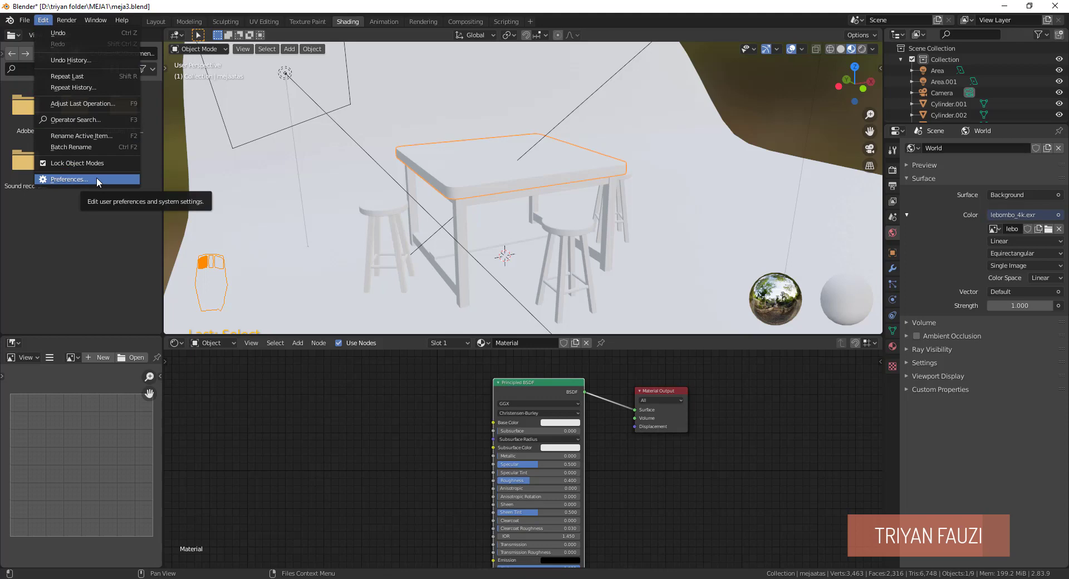
left_click(50, 25)
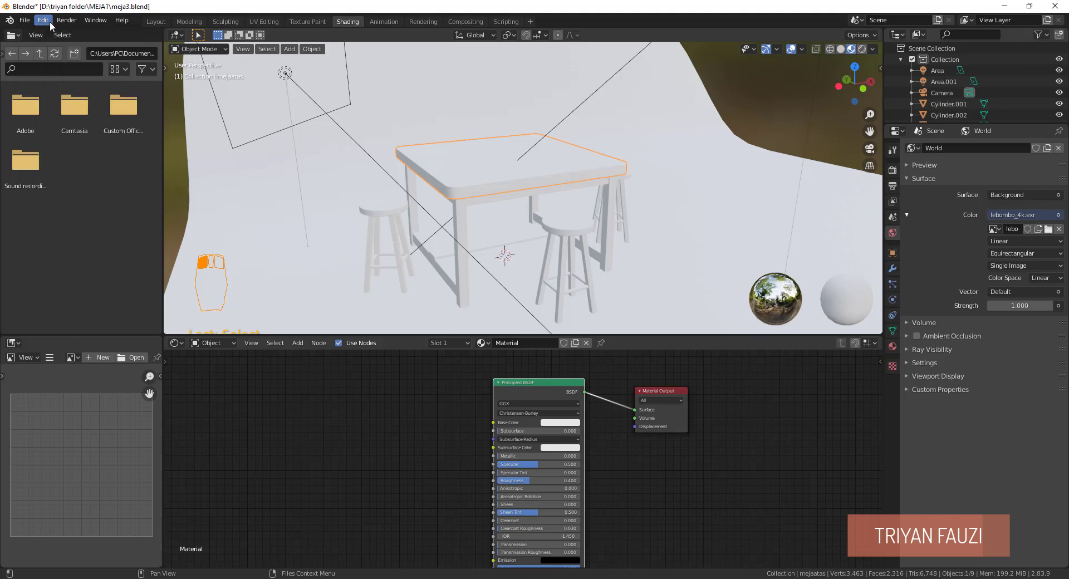
left_click(50, 25)
left_click(112, 176)
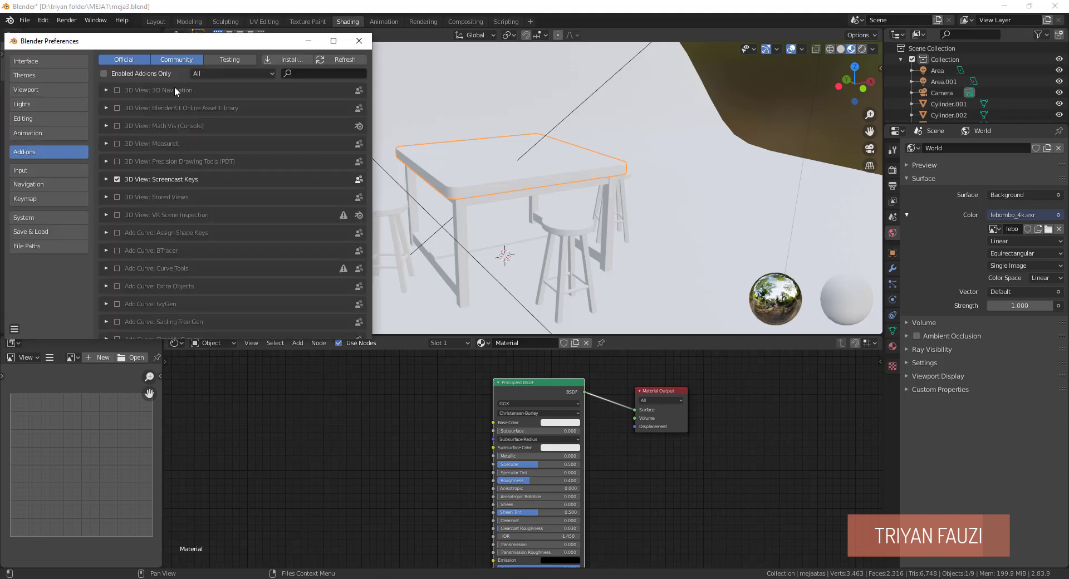
left_click(331, 76)
type("node")
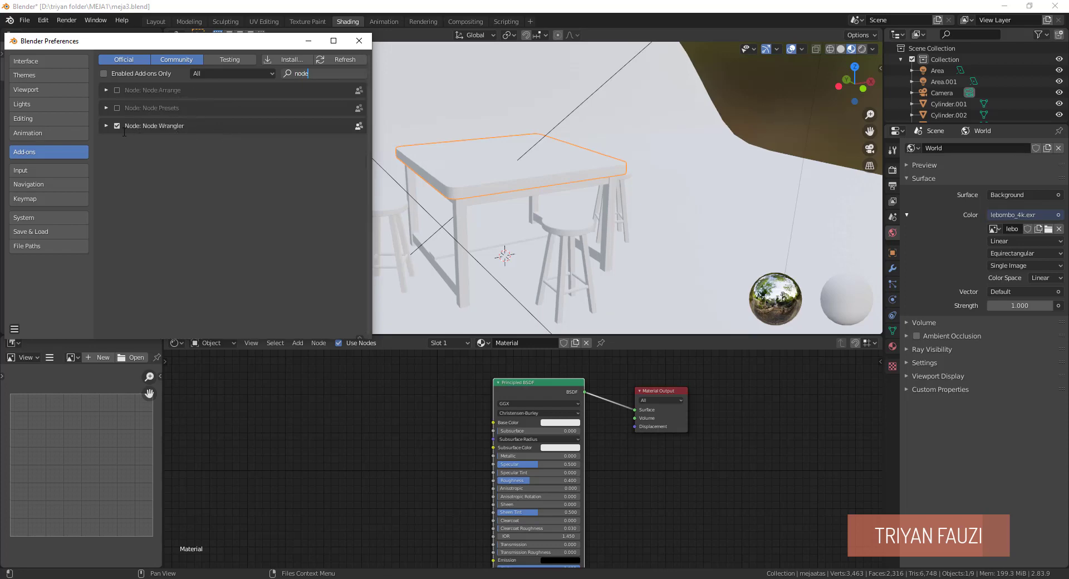
left_click(359, 40)
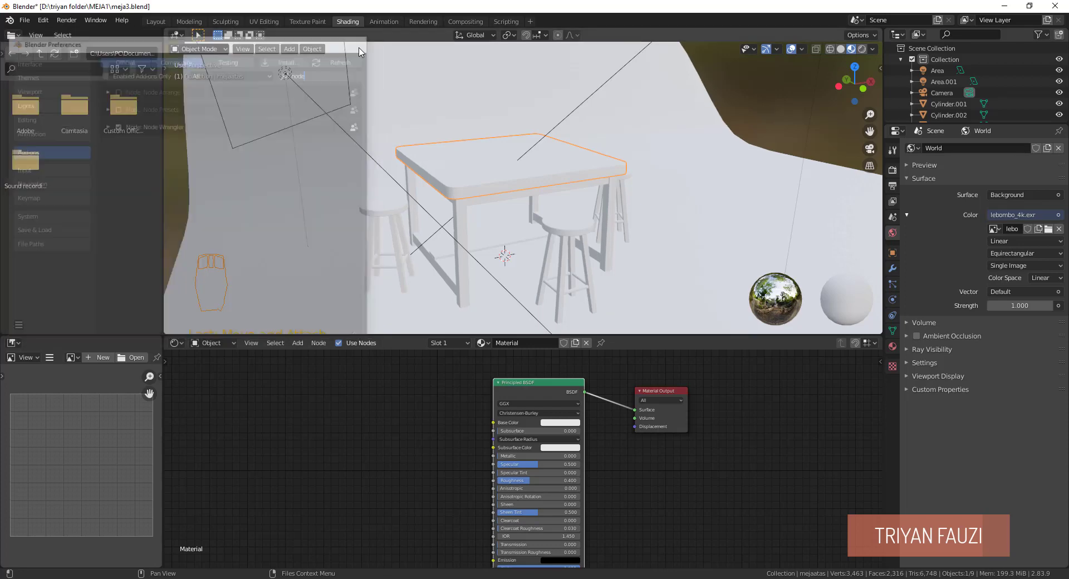
Run Principled Texture Setup on the tabletop's Principled BSDF with the Wood028_2K roughness, normal and color maps, leaving out displacement.
left_click(518, 395)
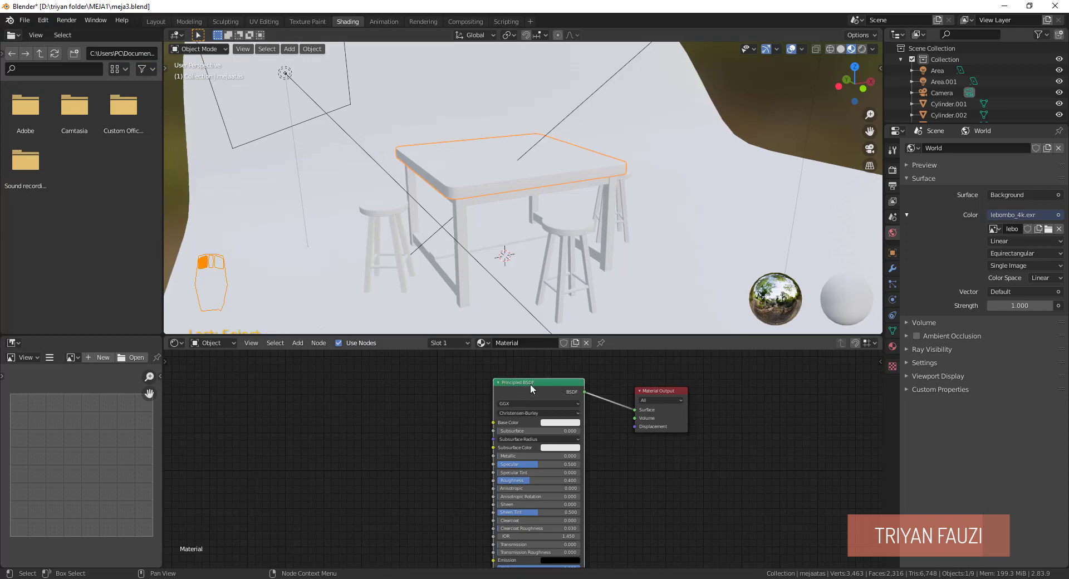
left_click_drag(539, 382, 536, 381)
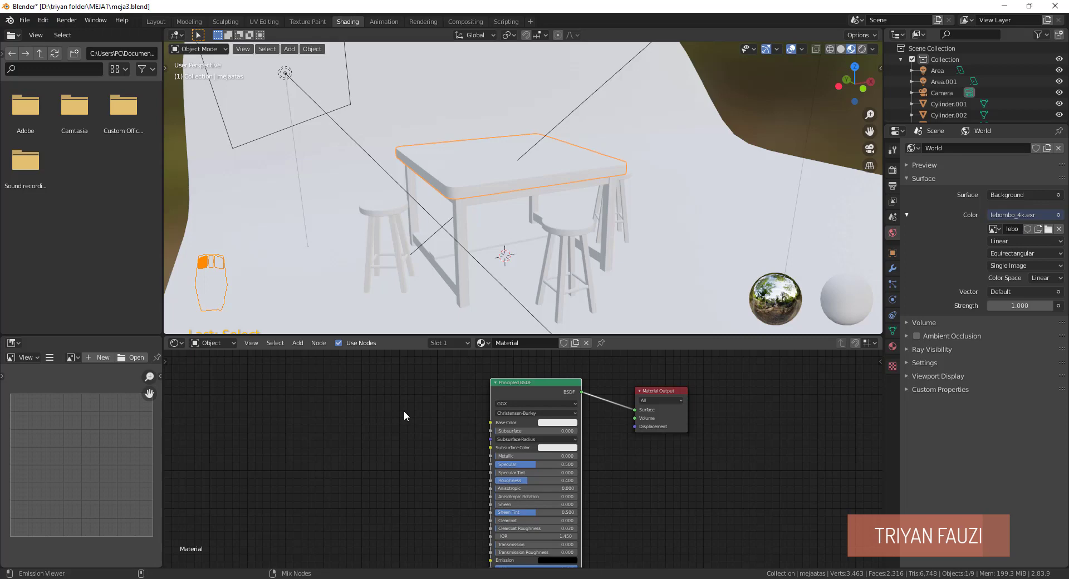
key("ctrl+shift+t")
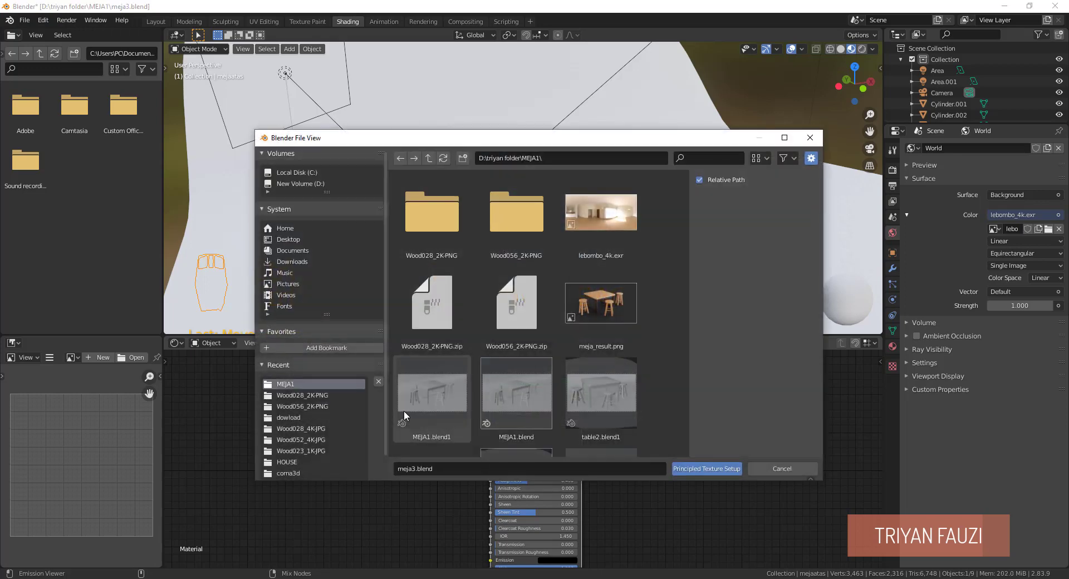
double_click(434, 216)
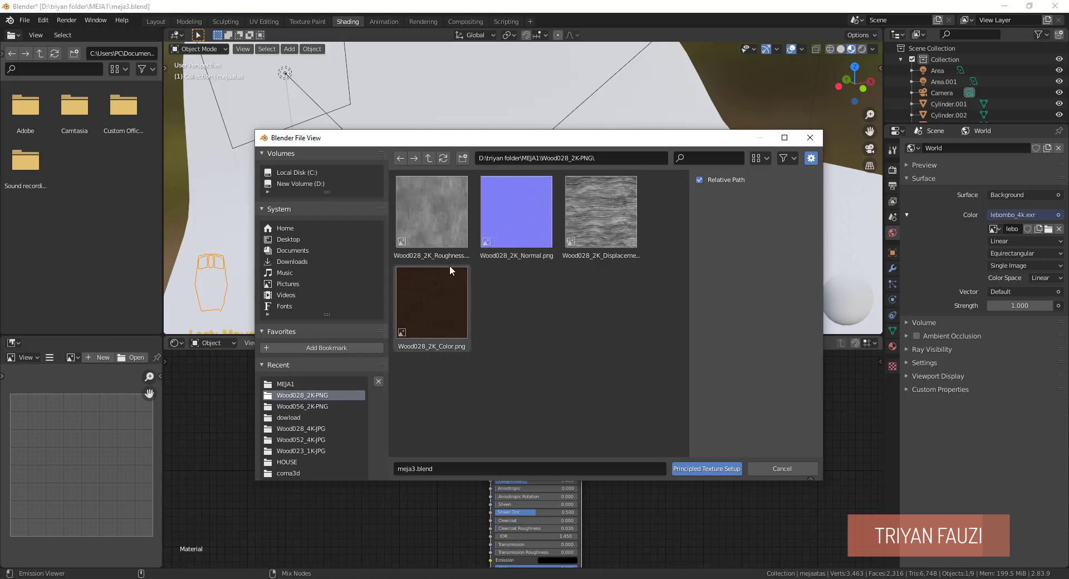
left_click_drag(658, 385, 438, 200)
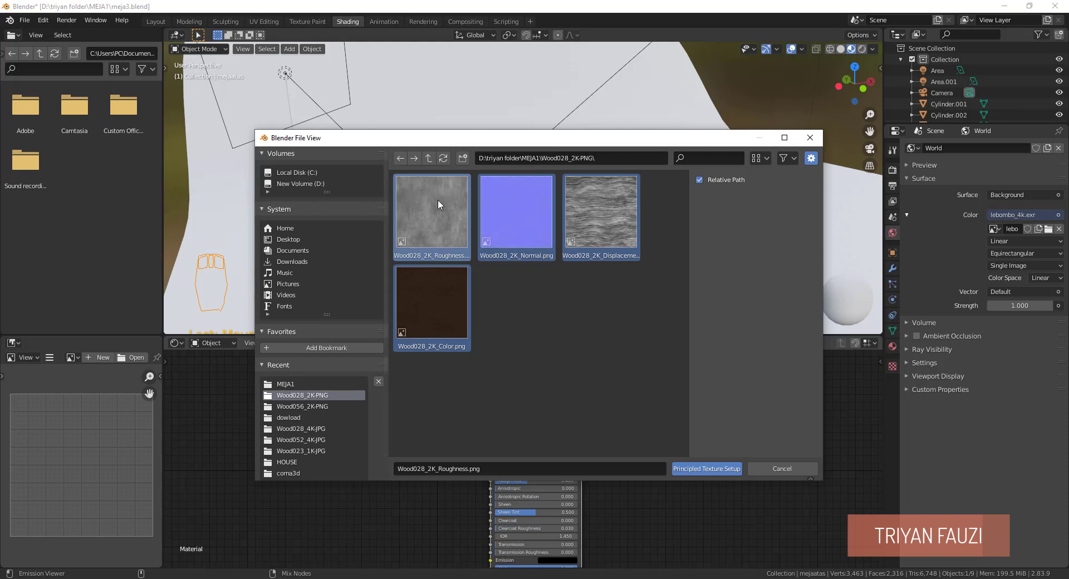
left_click(612, 218, "ctrl")
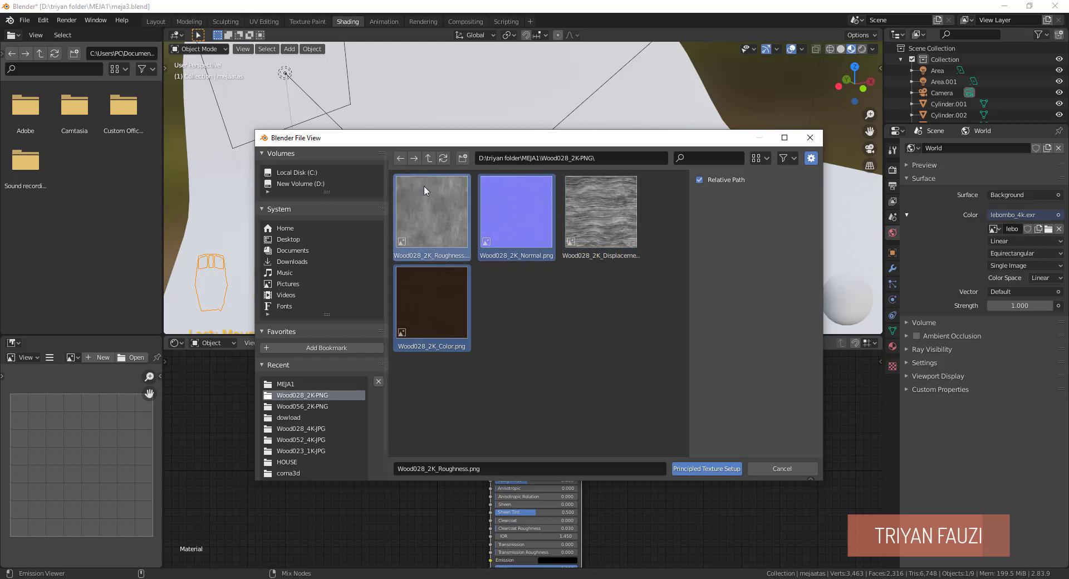
left_click(715, 471)
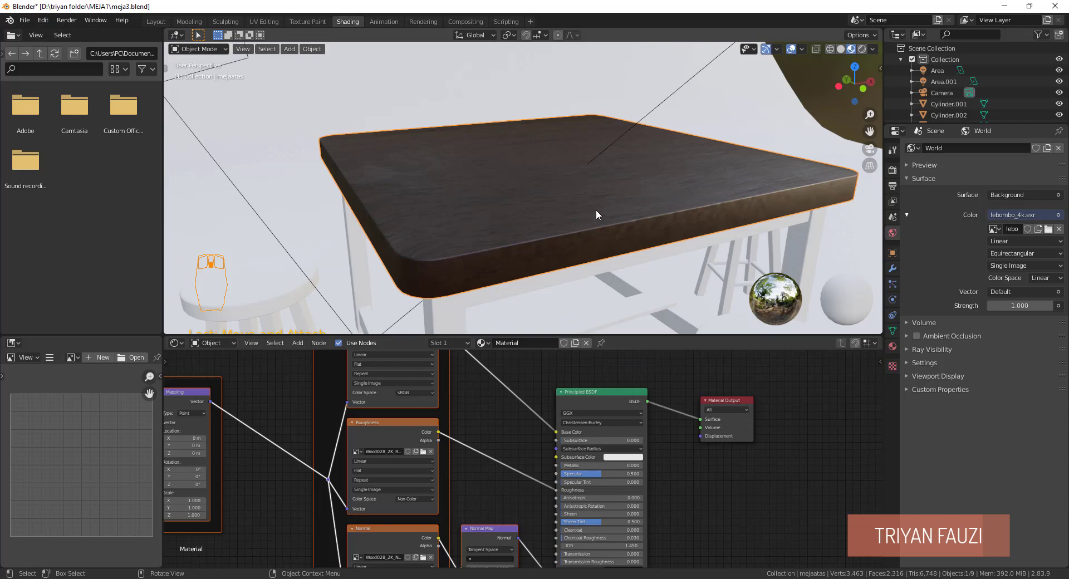
mouse_move(615, 221)
middle_mouse_down()
mouse_move(611, 234)
mouse_move(603, 224)
middle_mouse_up()
middle_click_drag(393, 228, 530, 262, "shift")
scroll(536, 254, "up", 2)
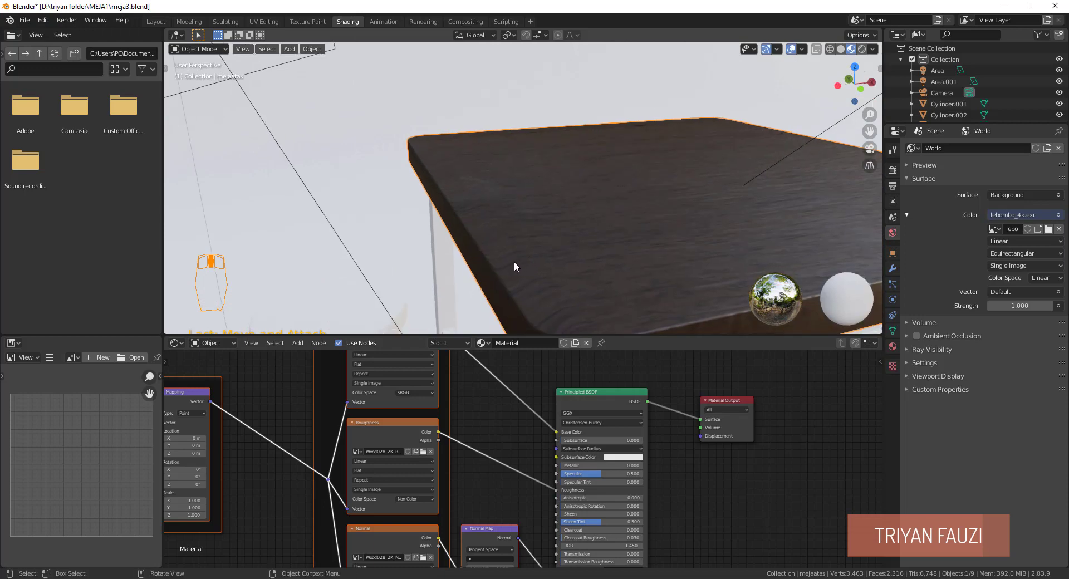
scroll(616, 222, "down", 5)
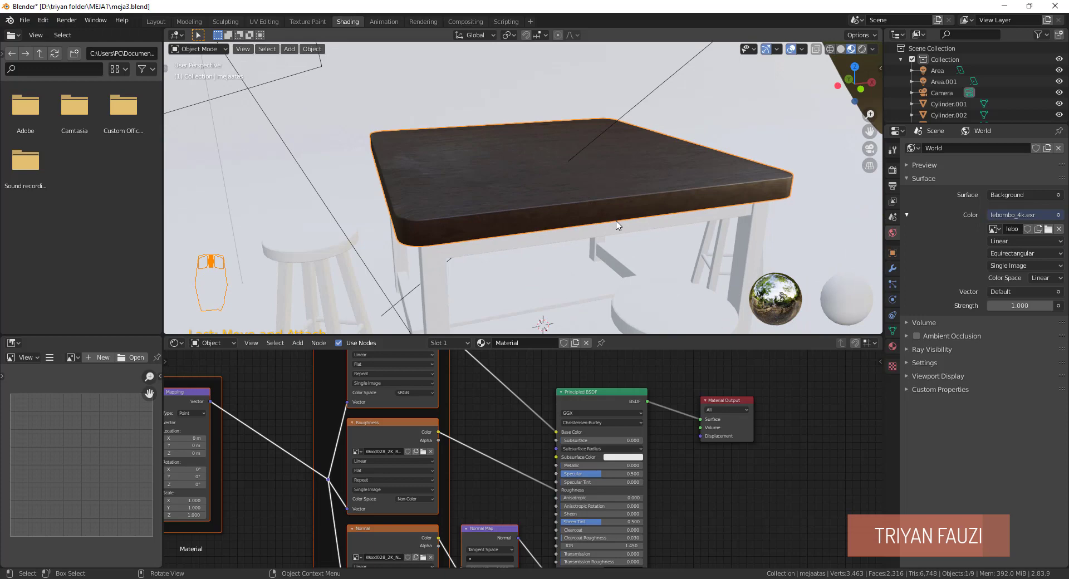
Switch to the UV Editing workspace and unwrap the entire tabletop mesh with Smart UV Project at the default settings.
left_click(262, 21)
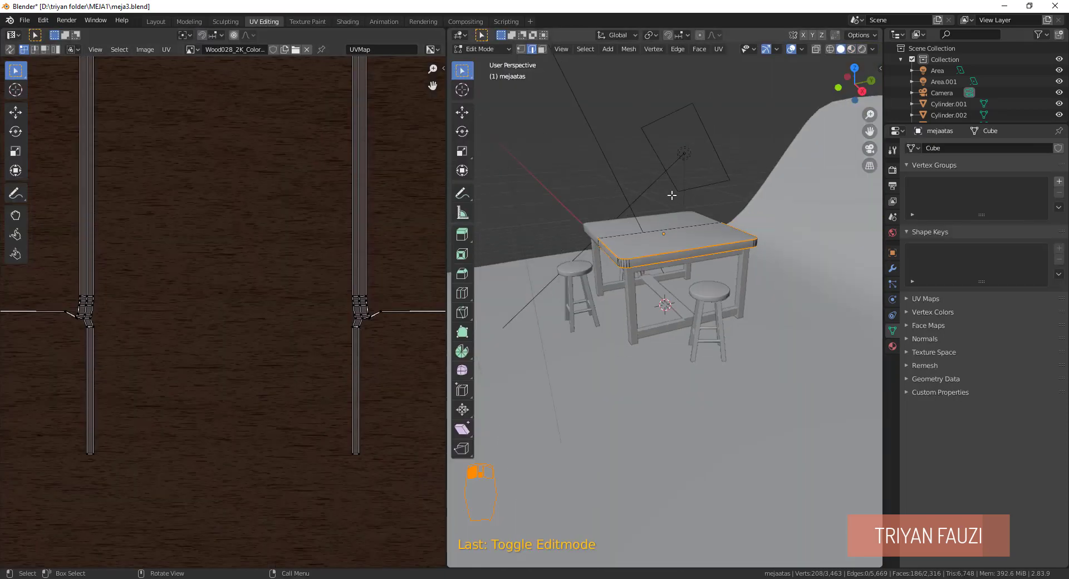
scroll(714, 261, "up", 5)
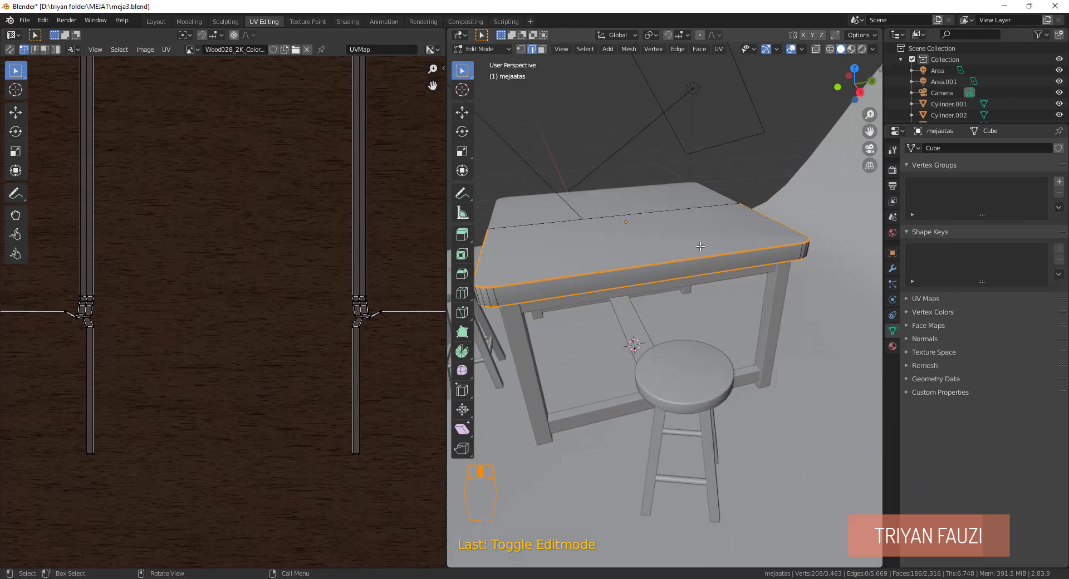
key("a")
scroll(700, 242, "down", 5)
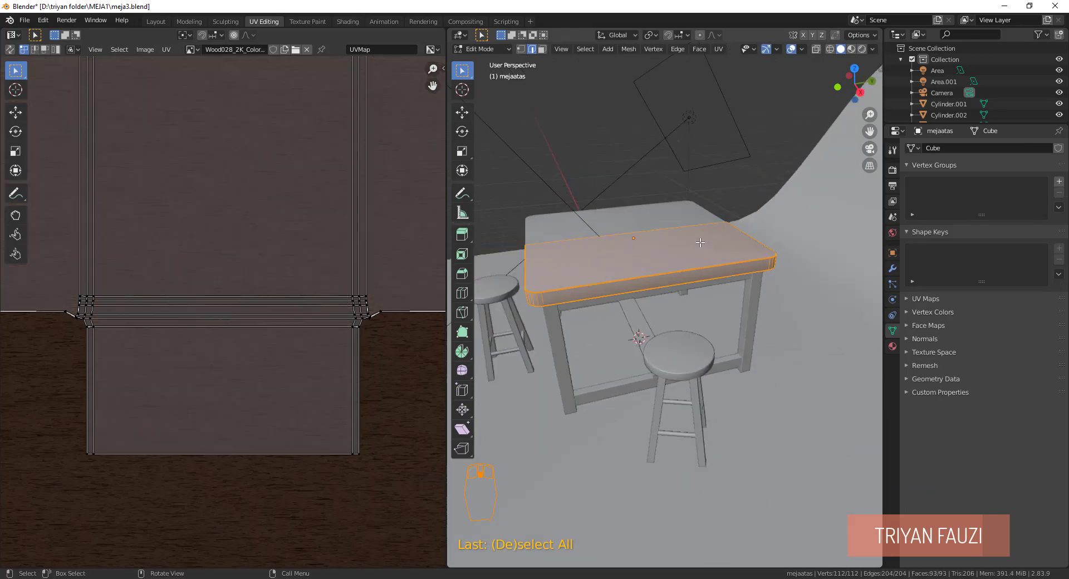
scroll(238, 255, "down", 2)
scroll(240, 254, "down", 6)
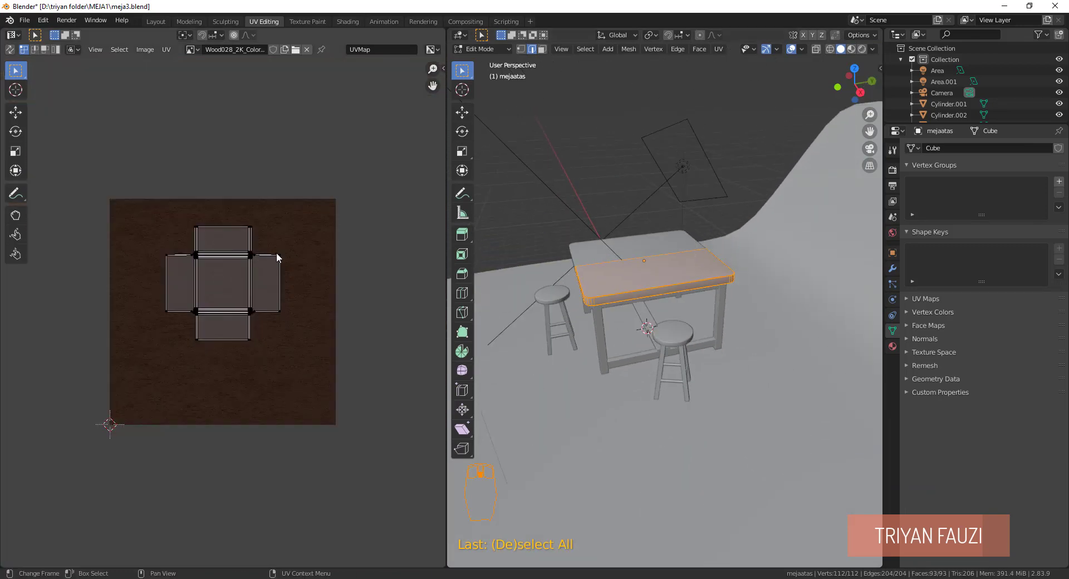
scroll(277, 256, "up", 4)
scroll(678, 269, "up", 3)
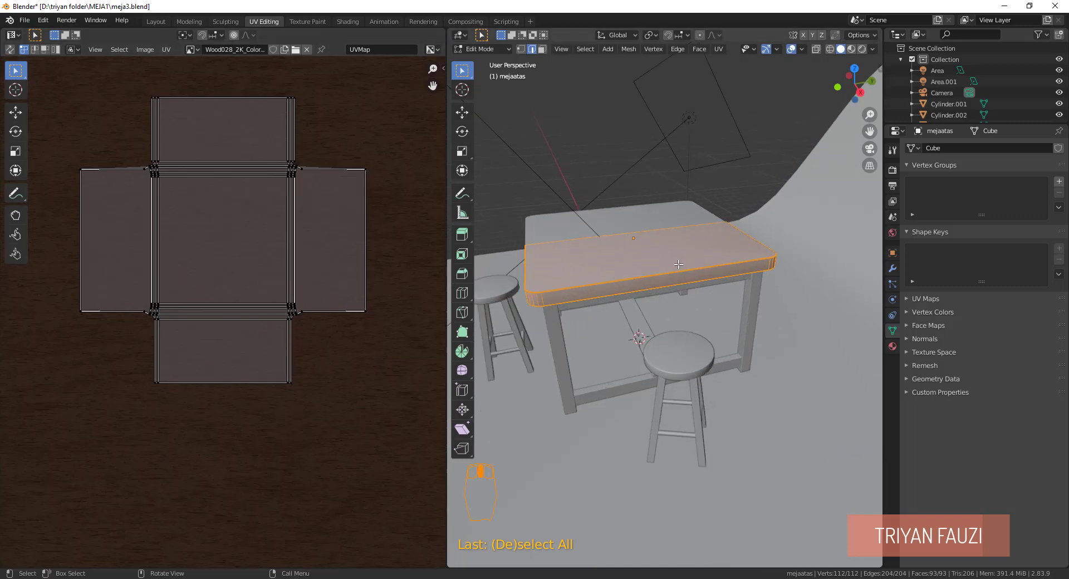
key("u")
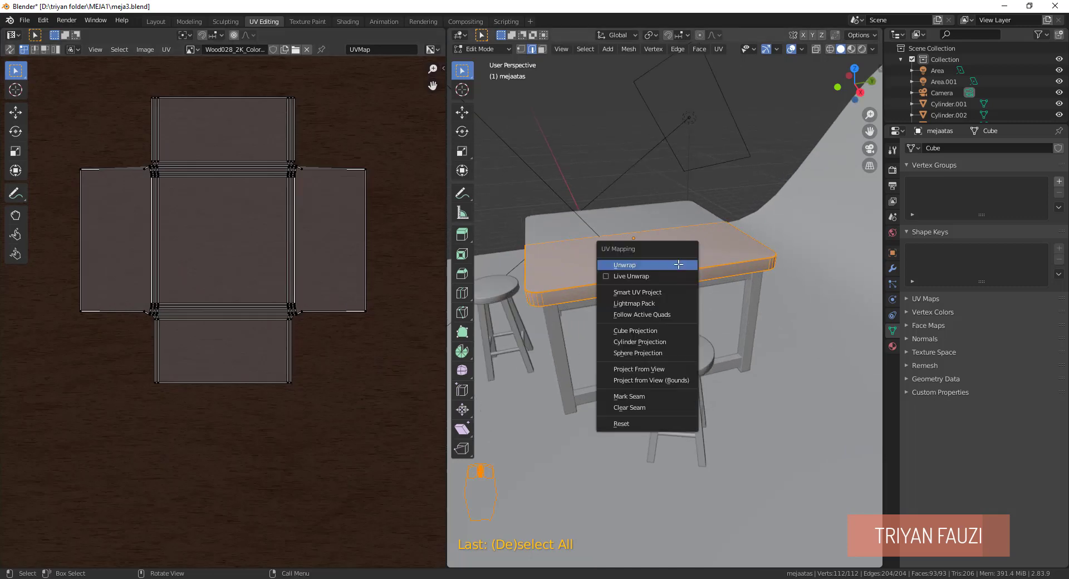
left_click(658, 292)
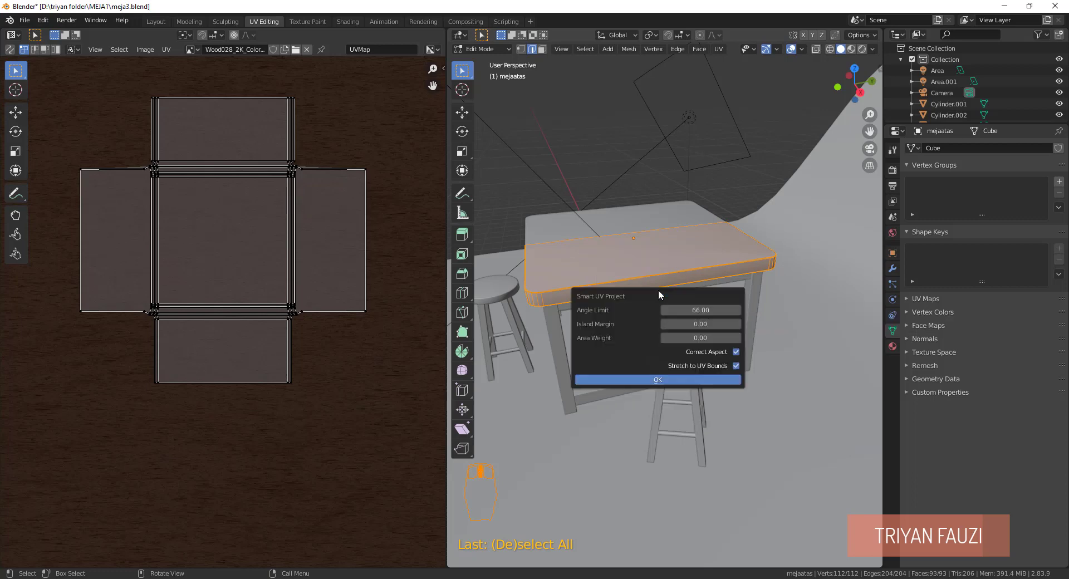
left_click(649, 384)
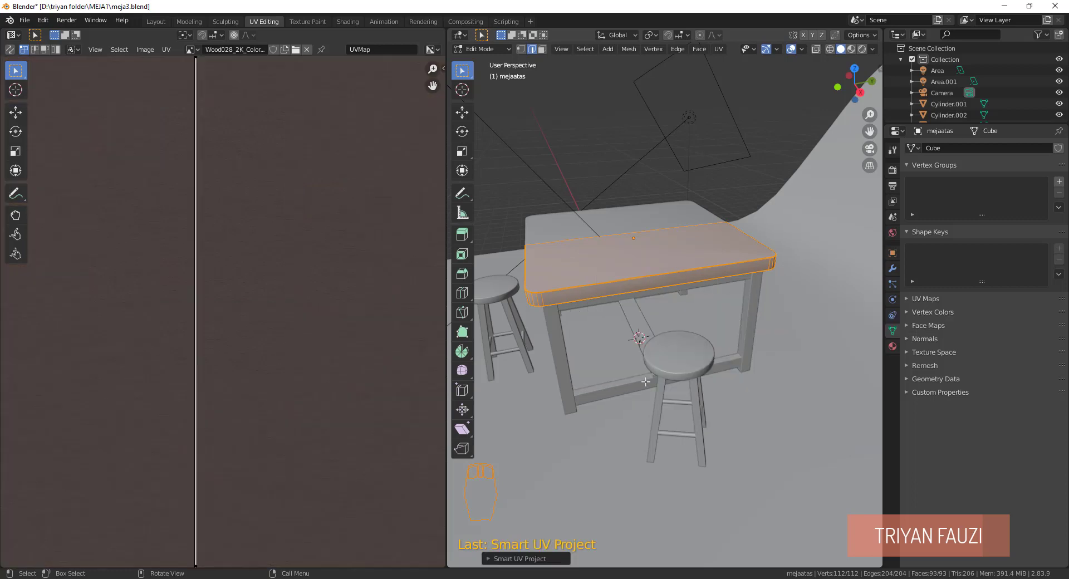
Try Rendered shading on the tabletop, and set the 3D viewport to Material Preview.
left_click(852, 49)
scroll(621, 275, "up", 4)
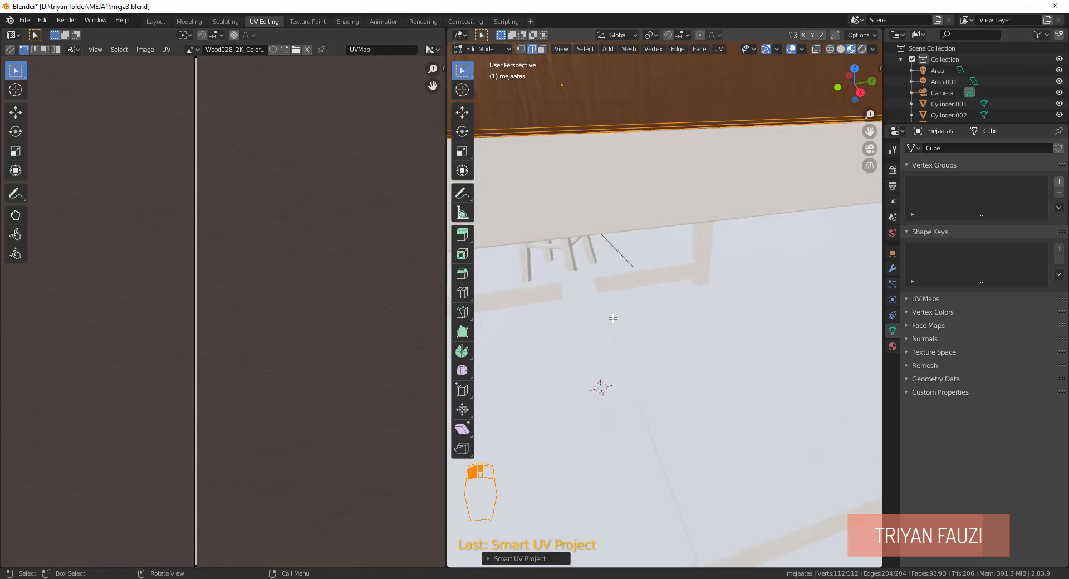
middle_click_drag(666, 146, 671, 170)
left_click(862, 49)
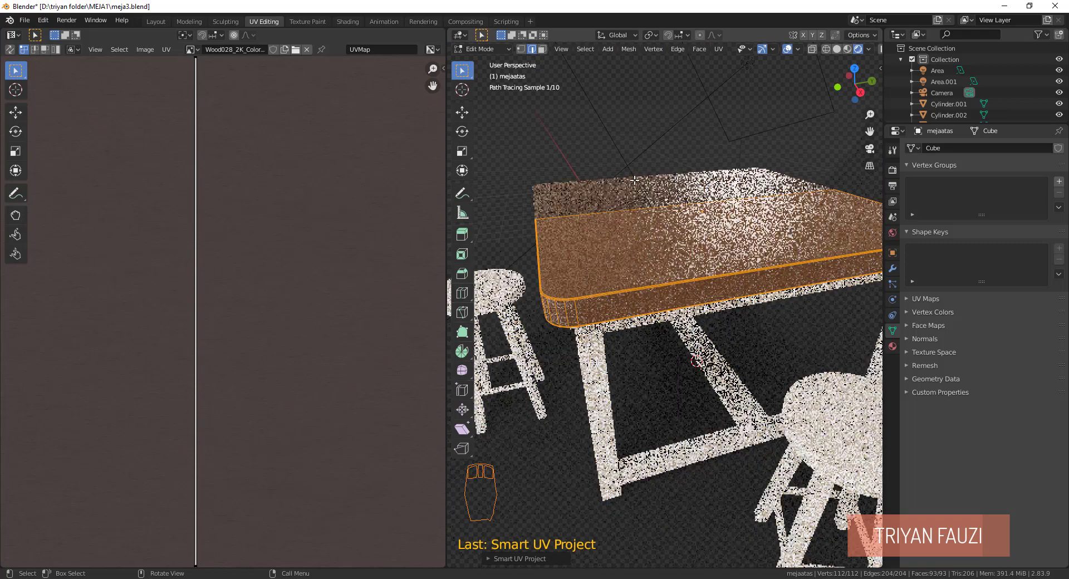
left_click(847, 49)
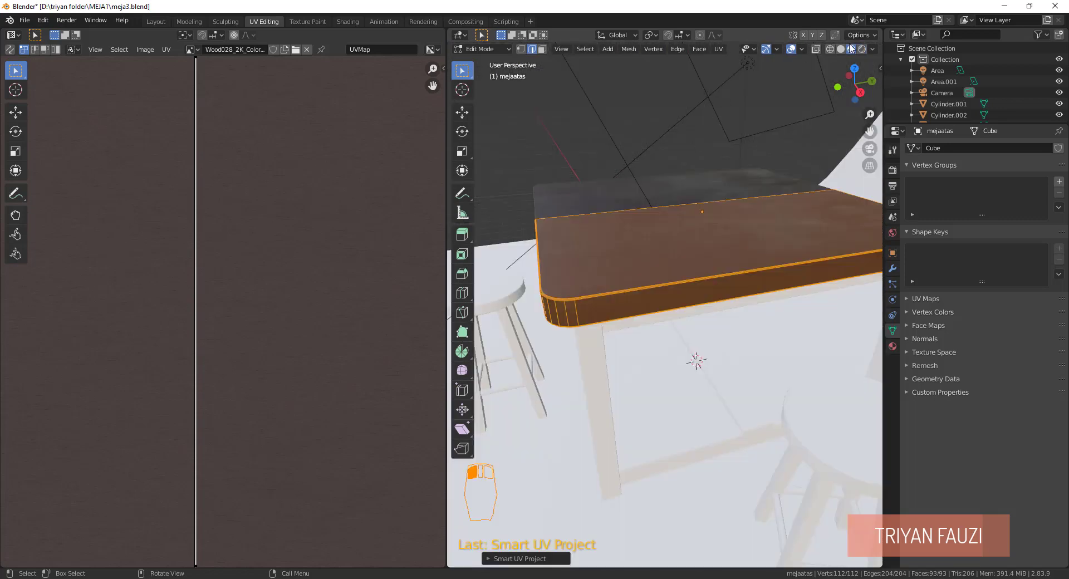
Examine the wood grain's direction and scale on the tabletop's upper surface, front edge and rounded corner.
scroll(596, 223, "up", 5)
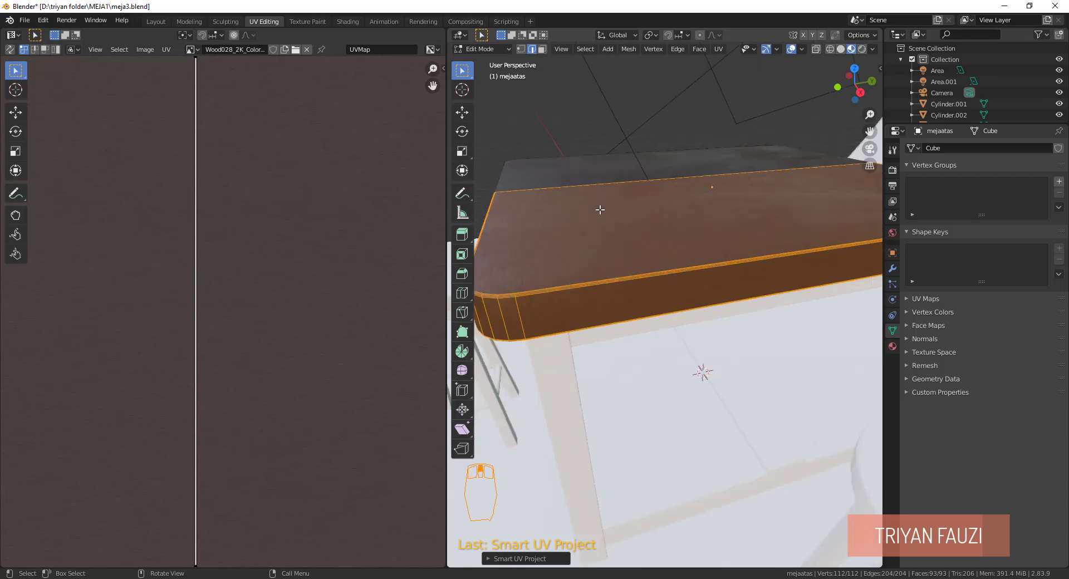
middle_click_drag(595, 224, 644, 236, "shift")
scroll(644, 236, "down", 2)
middle_click_drag(776, 268, 793, 307)
scroll(764, 290, "down", 5)
scroll(794, 308, "up", 2)
middle_click_drag(541, 310, 620, 301, "shift")
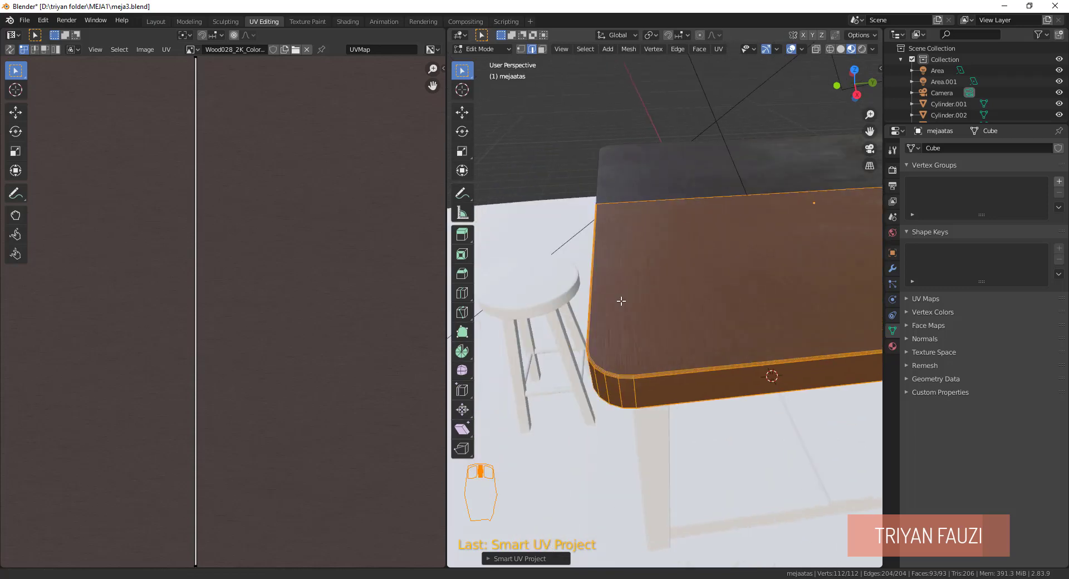
scroll(622, 230, "down", 1)
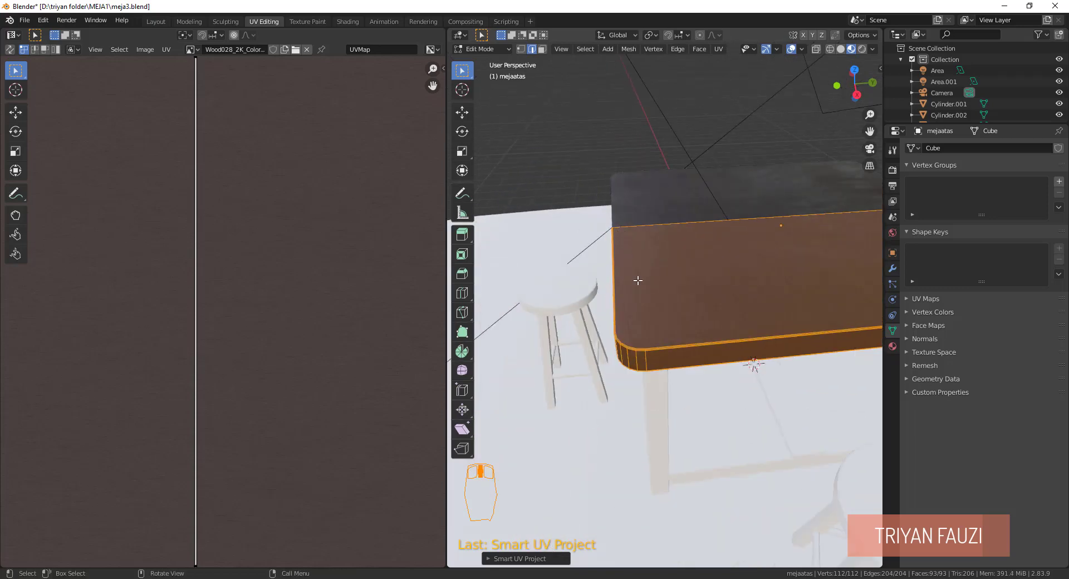
scroll(640, 281, "up", 3)
scroll(638, 281, "down", 1)
middle_click_drag(743, 329, 675, 268, "shift")
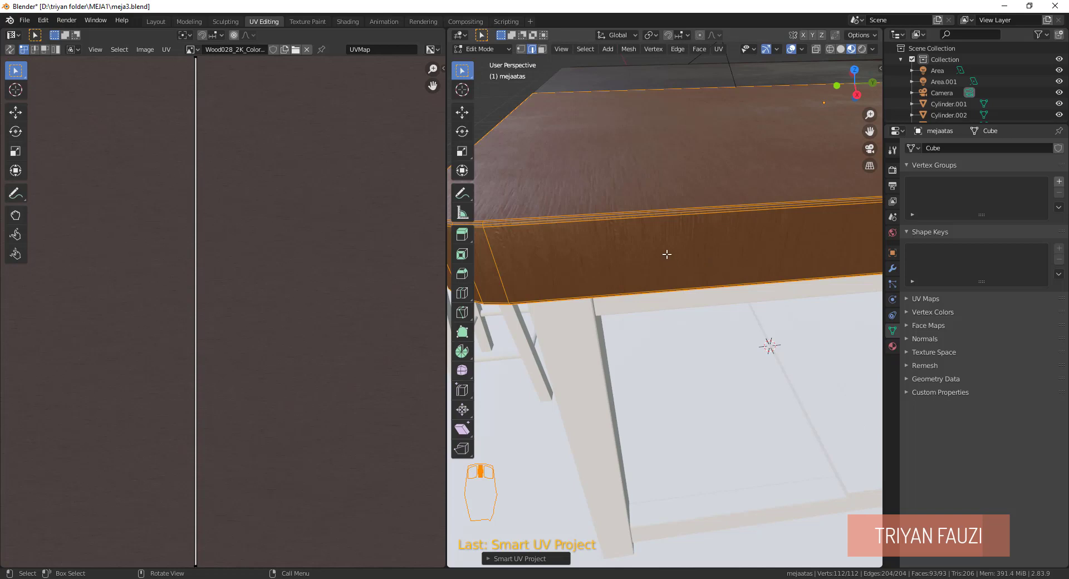
scroll(667, 253, "down", 2)
middle_click_drag(725, 251, 704, 265, "shift")
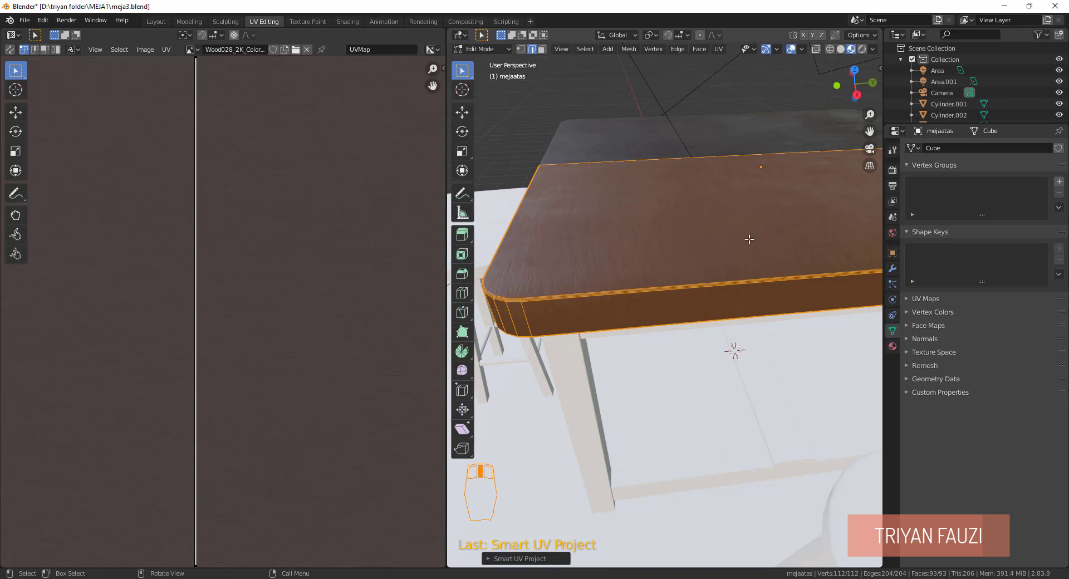
scroll(749, 239, "down", 4)
Select the whole tabletop mesh and rotate all its UV islands a quarter turn clockwise over the wood image.
left_click(685, 262)
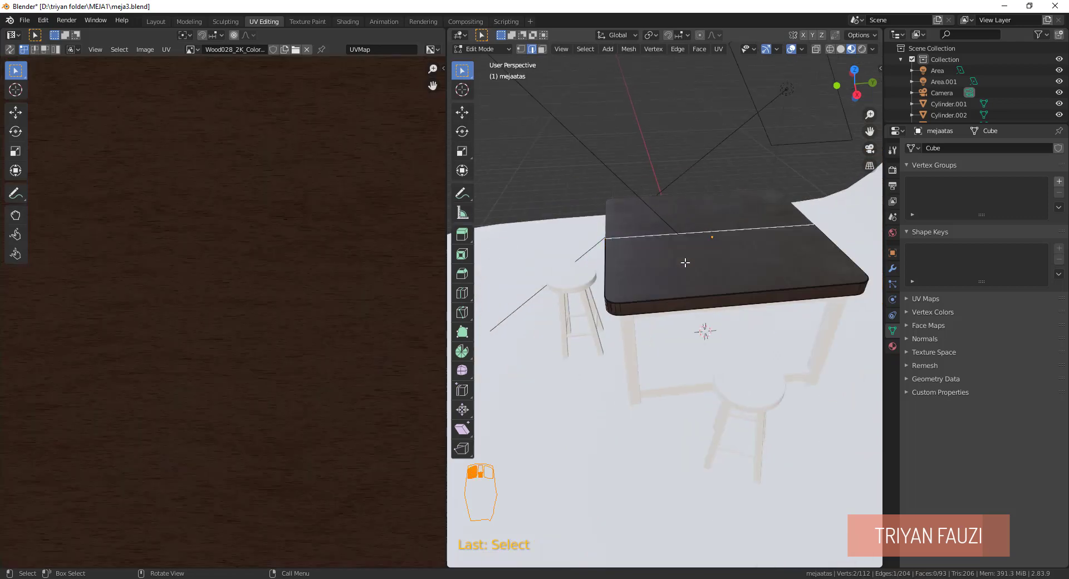
key("a")
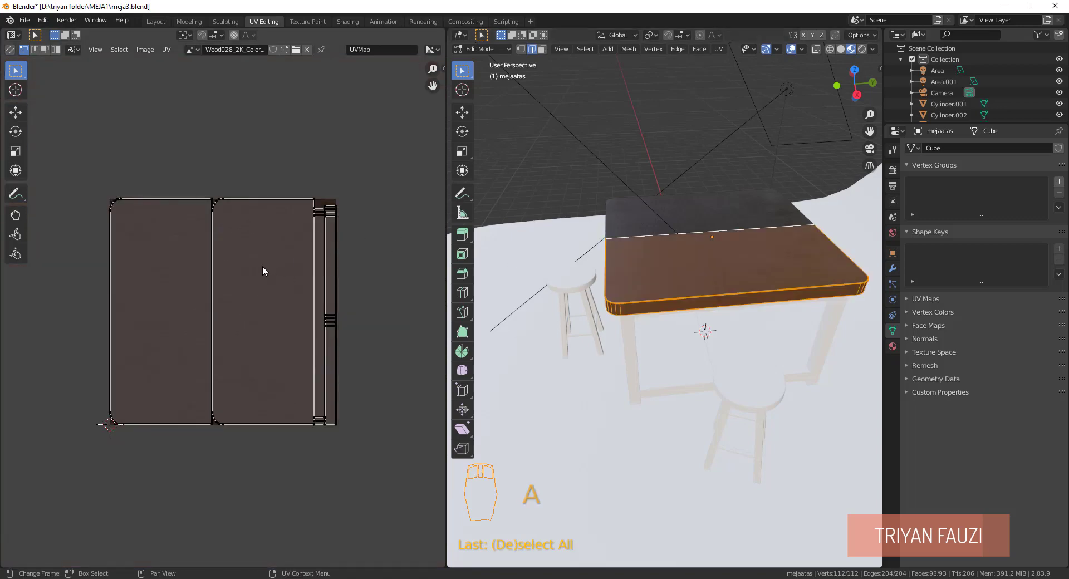
key("a")
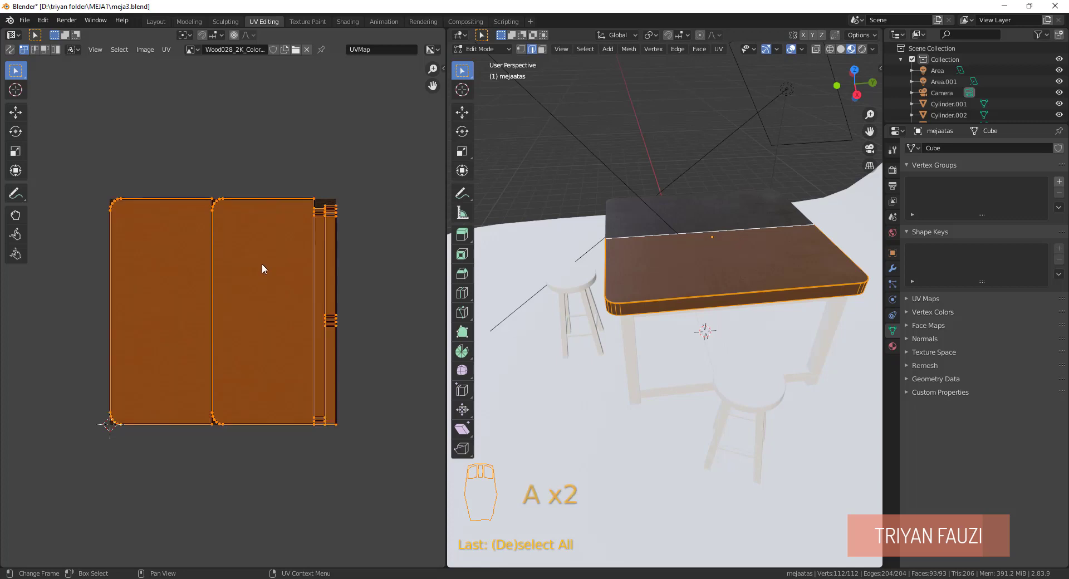
key("r")
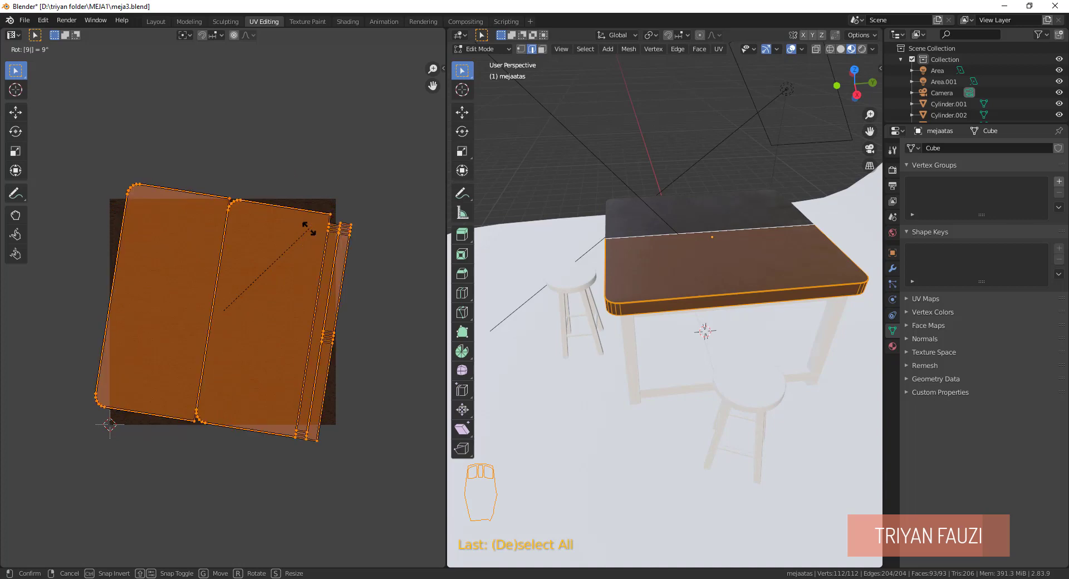
left_click(299, 226)
Check the grain on the tabletop and its edge, and scale all its UV islands up about 2.5 times.
scroll(749, 283, "up", 6)
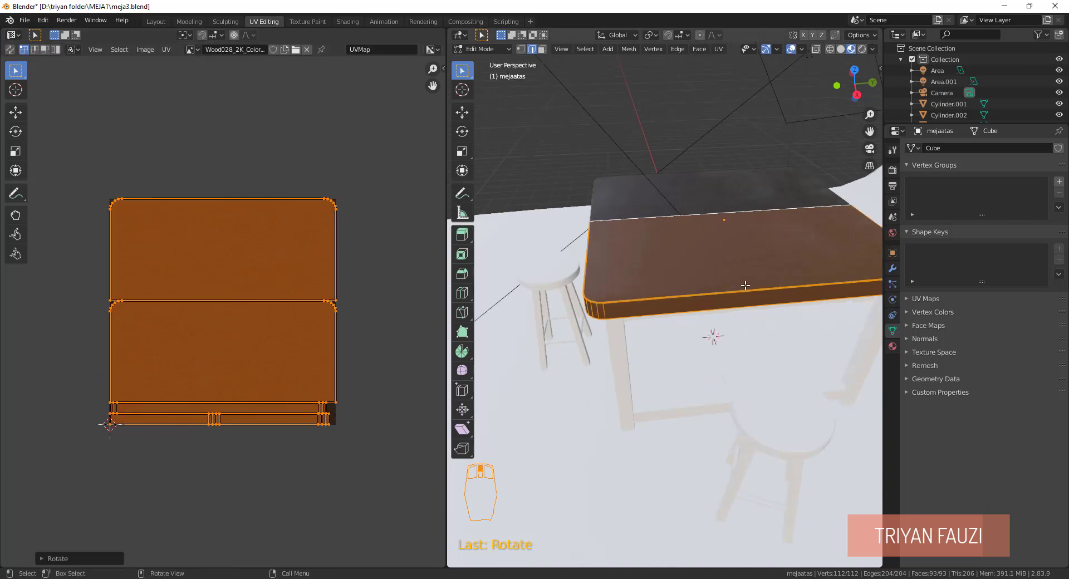
scroll(674, 351, "down", 5)
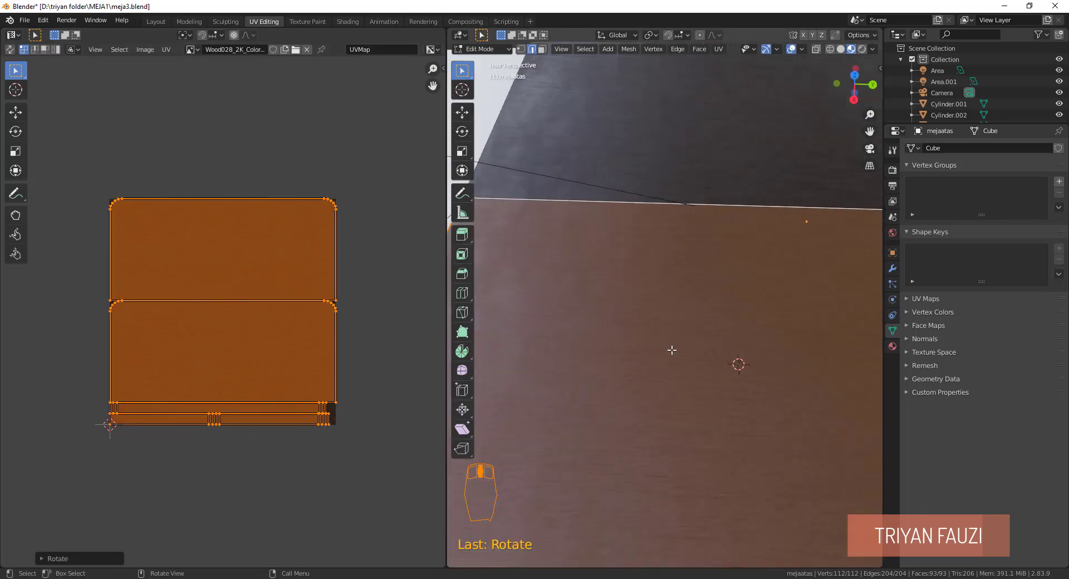
middle_click_drag(671, 351, 661, 301)
scroll(658, 260, "up", 3)
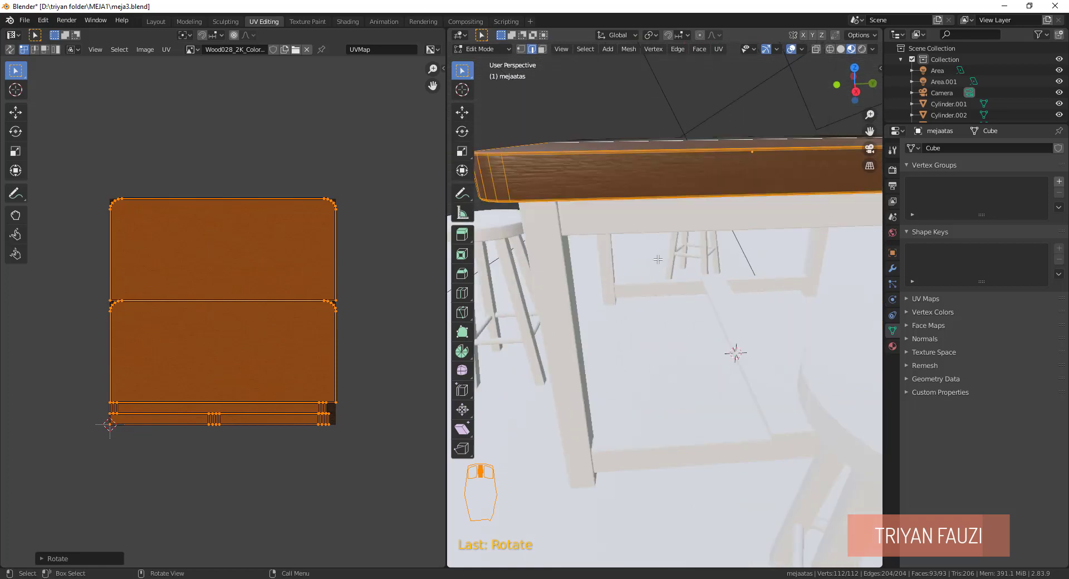
middle_click_drag(658, 259, 601, 251)
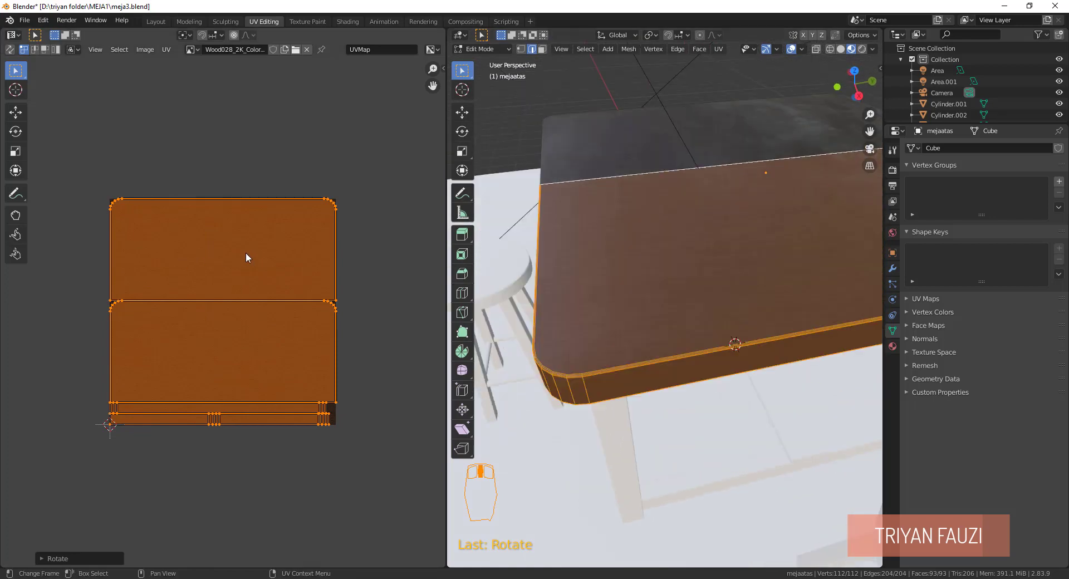
key("s")
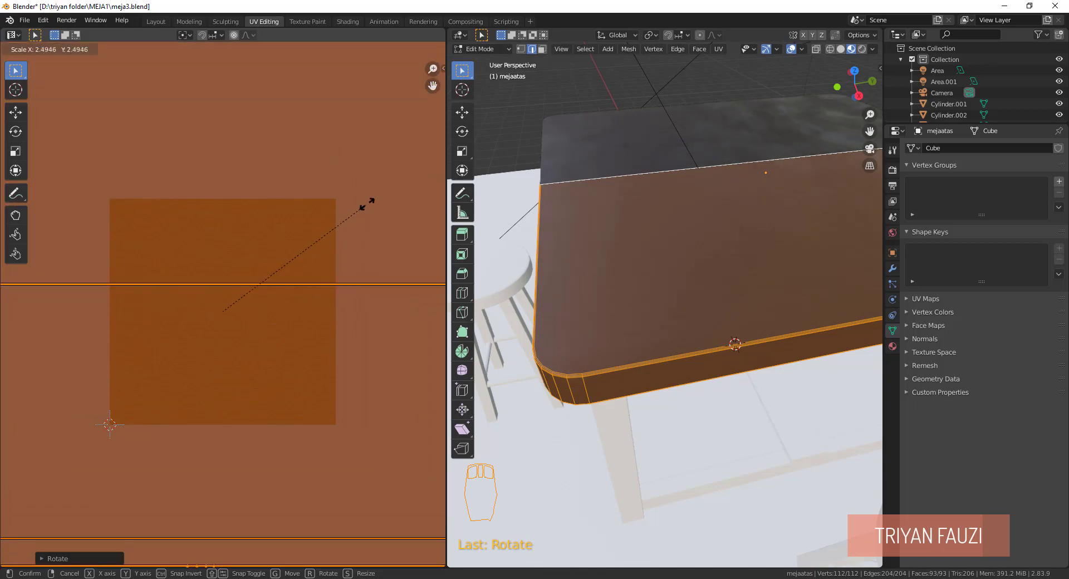
left_click(382, 198)
scroll(714, 271, "up", 3)
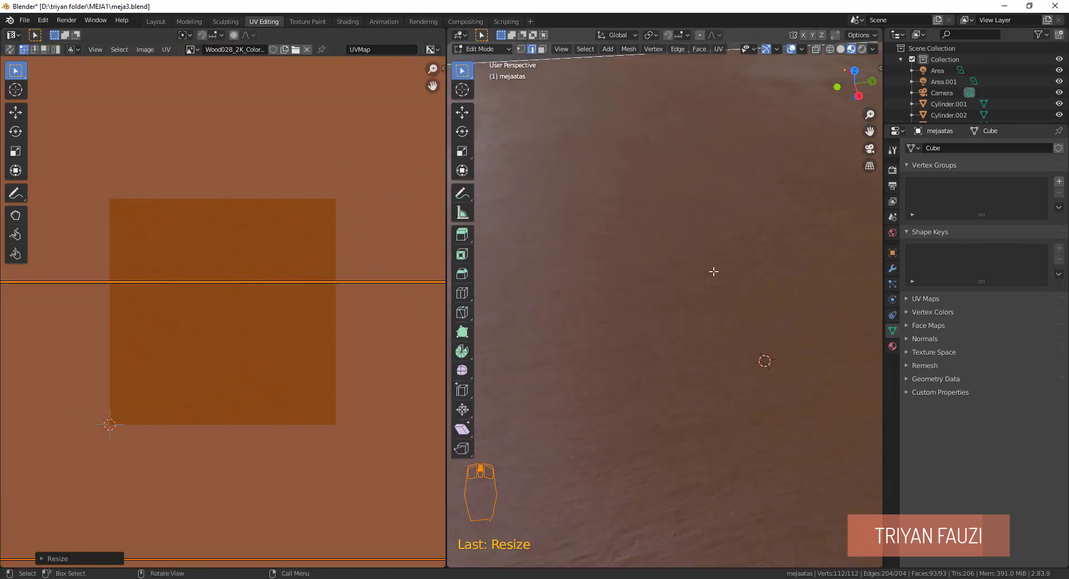
Scale all of the tabletop's UV islands up about 1.2 times and check its wood grain in Object Mode.
key("s")
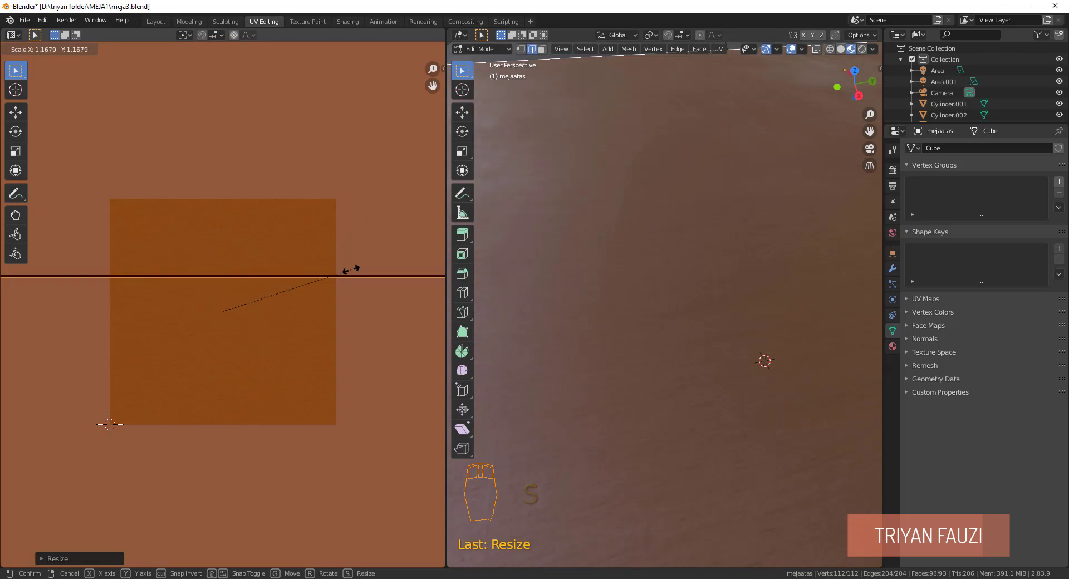
left_click(350, 269)
scroll(752, 274, "down", 3)
scroll(752, 274, "down", 5)
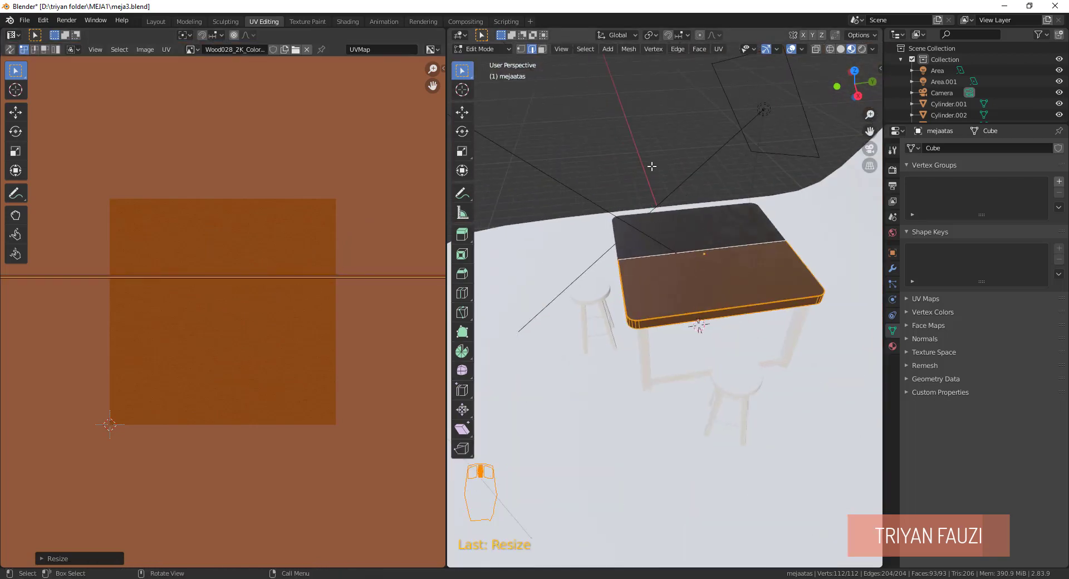
key("Tab")
mouse_move(680, 234)
middle_mouse_down()
mouse_move(747, 222)
mouse_move(668, 238)
middle_mouse_up()
scroll(713, 265, "up", 5)
middle_click_drag(714, 265, 700, 288)
scroll(702, 292, "up", 3)
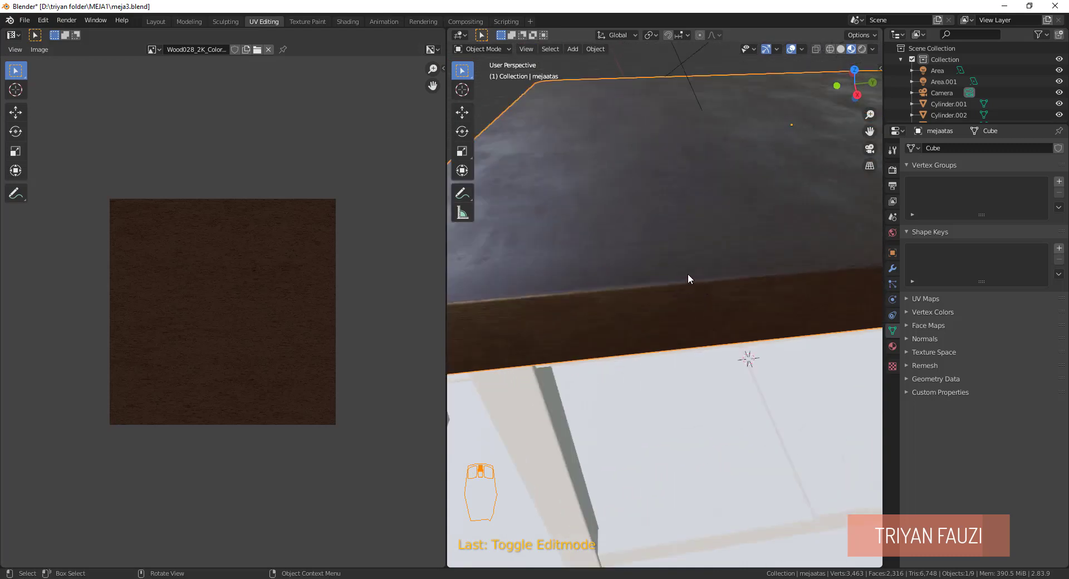
Select the table's leg frame and give it a new material.
scroll(687, 272, "down", 5)
middle_click_drag(667, 253, 627, 220)
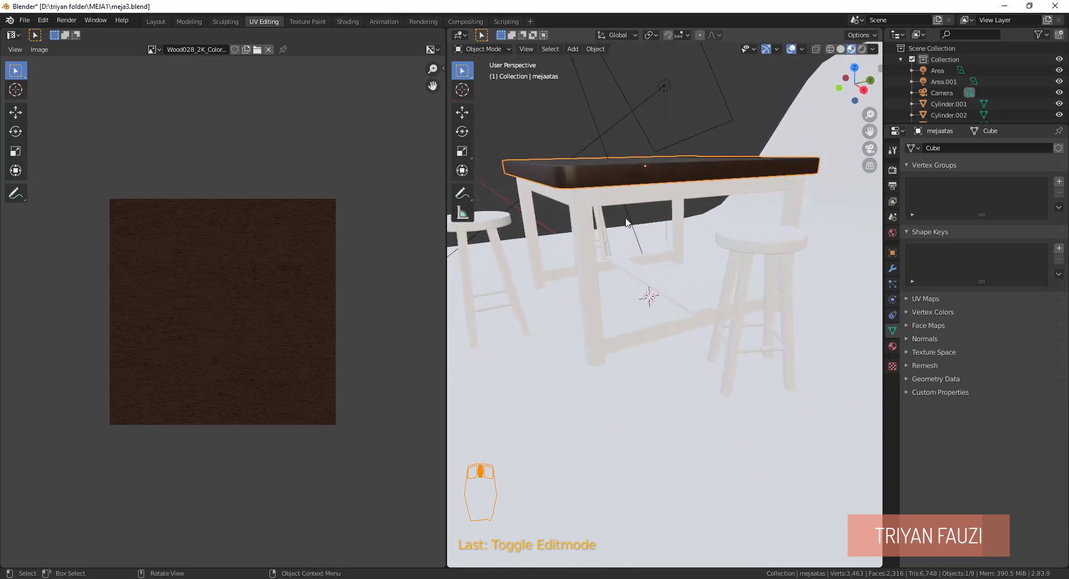
left_click(609, 199)
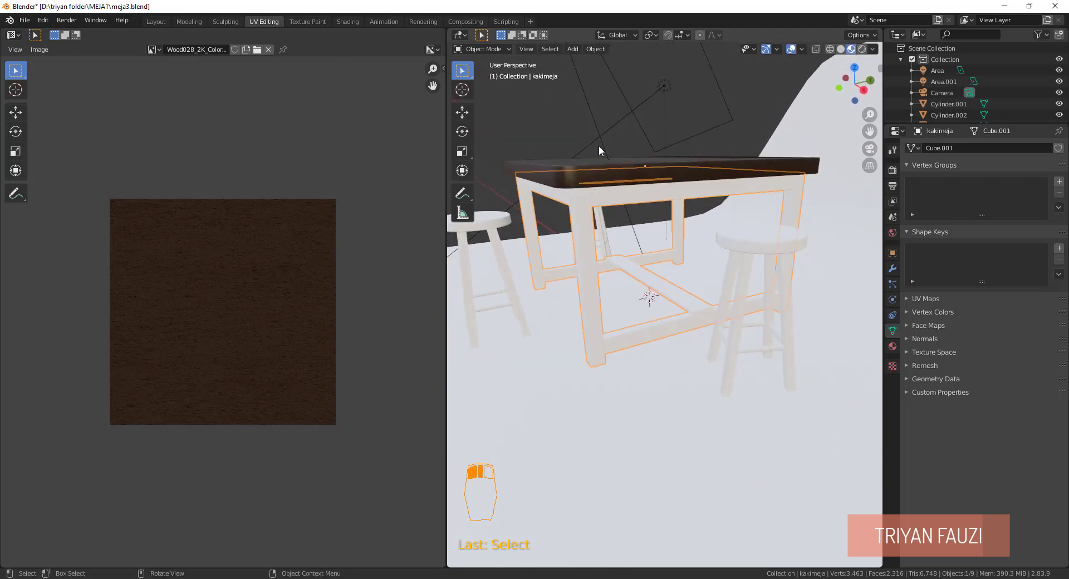
left_click(348, 22)
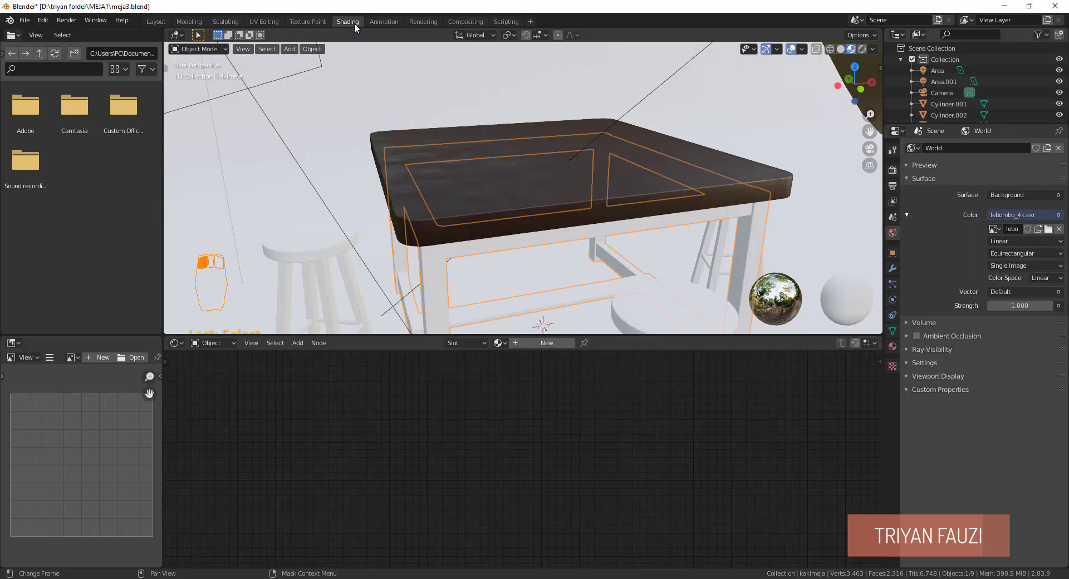
middle_click_drag(635, 412, 628, 391)
middle_click_drag(588, 306, 594, 207)
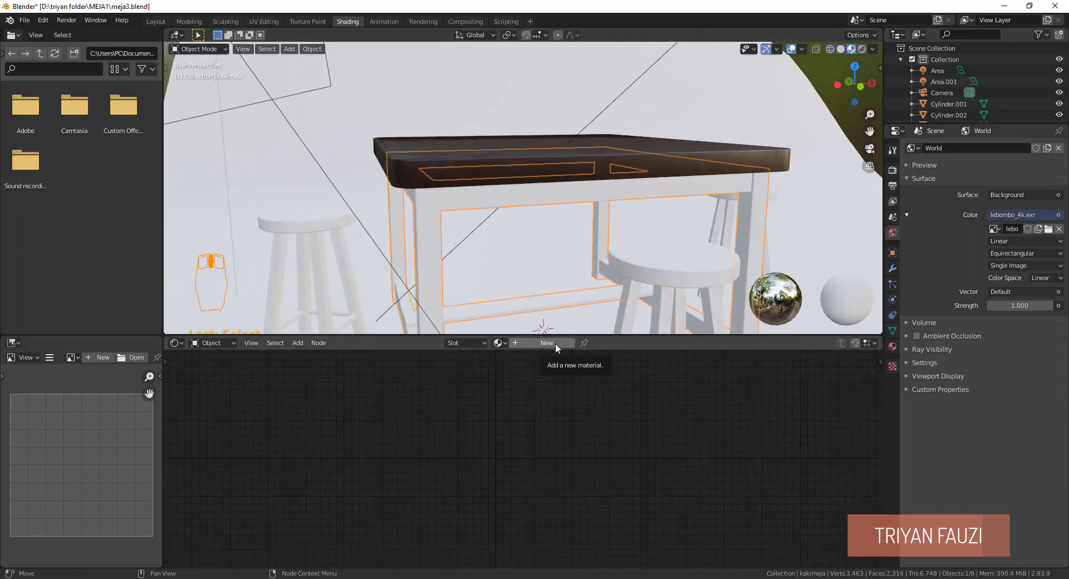
left_click(556, 343)
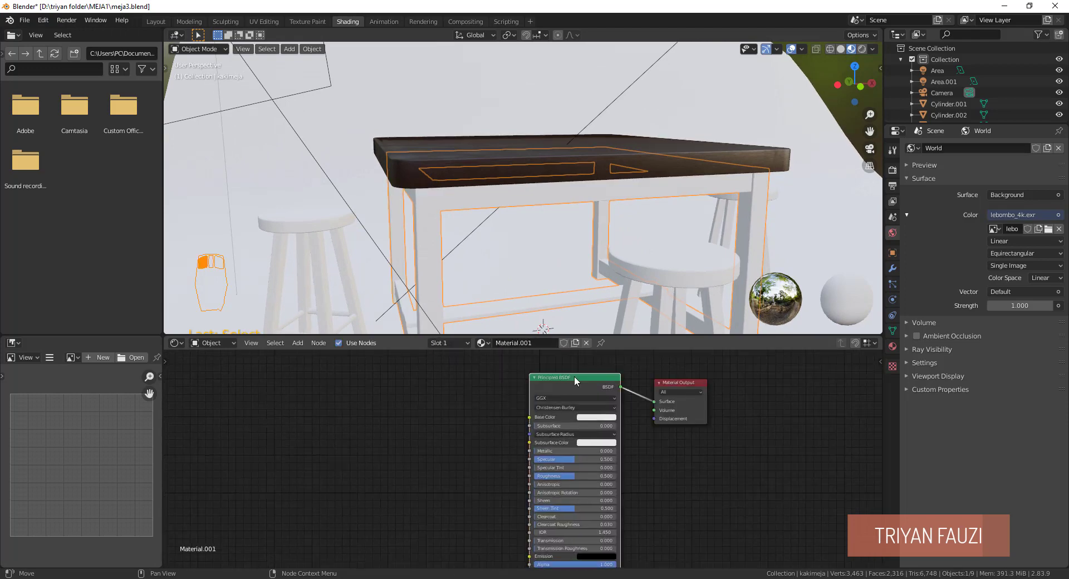
Load the Color, Roughness and Normal maps from the Wood056_2K-PNG folder into the frame's material with Principled Texture Setup.
key("ctrl+shift+t")
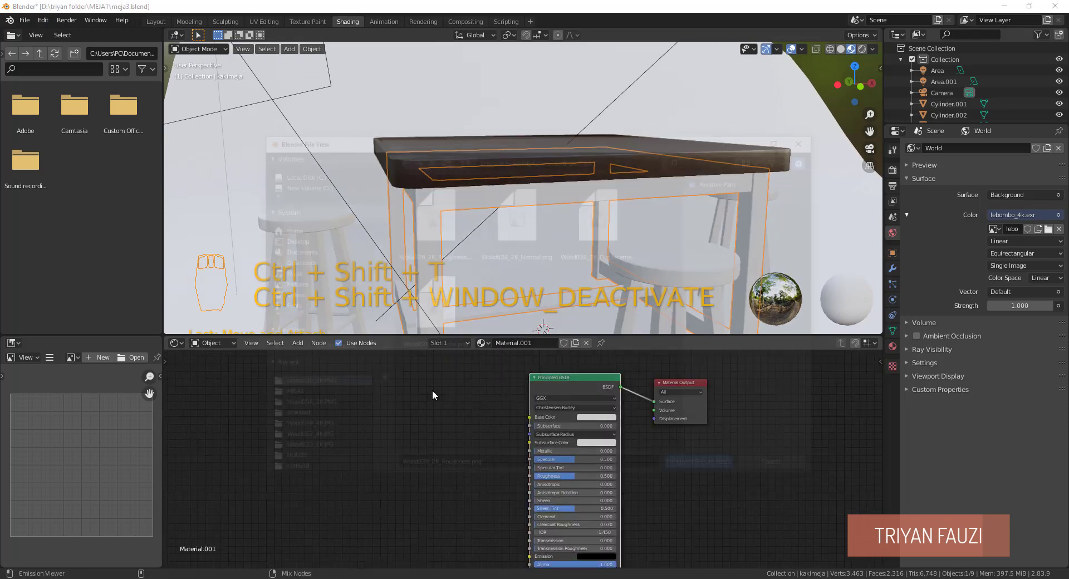
left_click(429, 159)
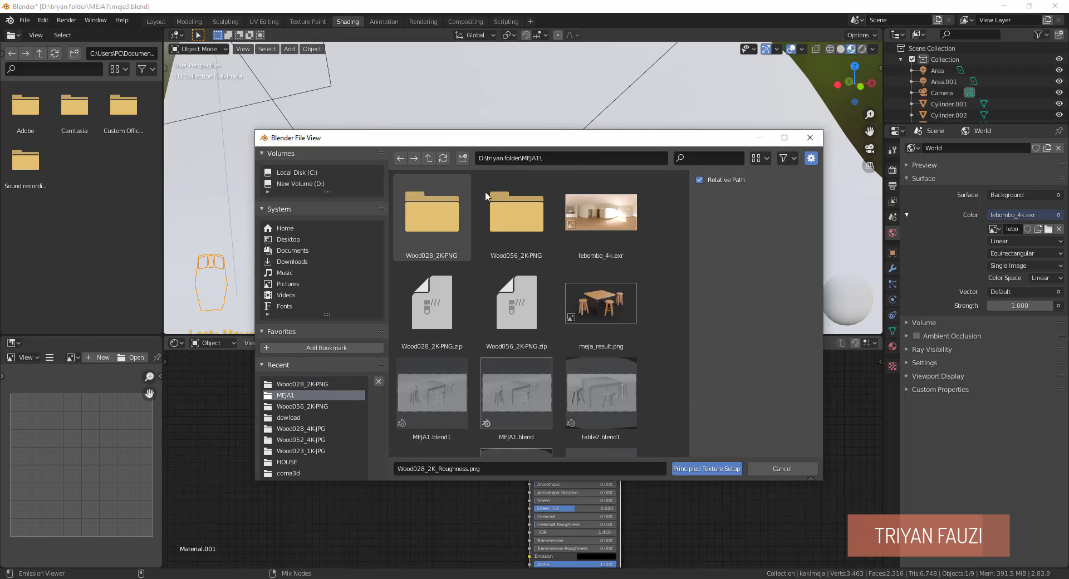
left_click(518, 213)
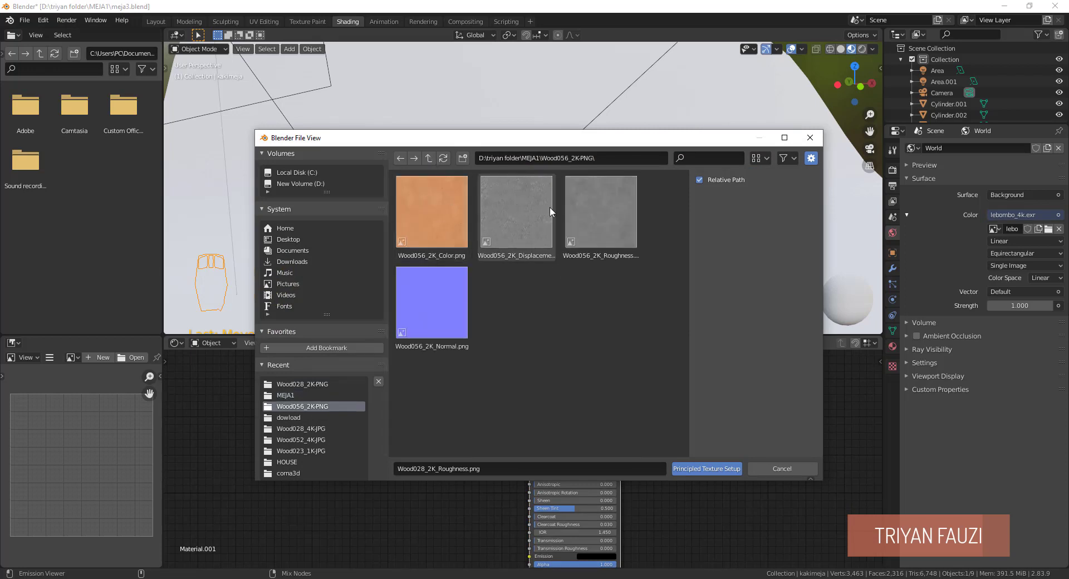
left_click_drag(625, 368, 423, 178)
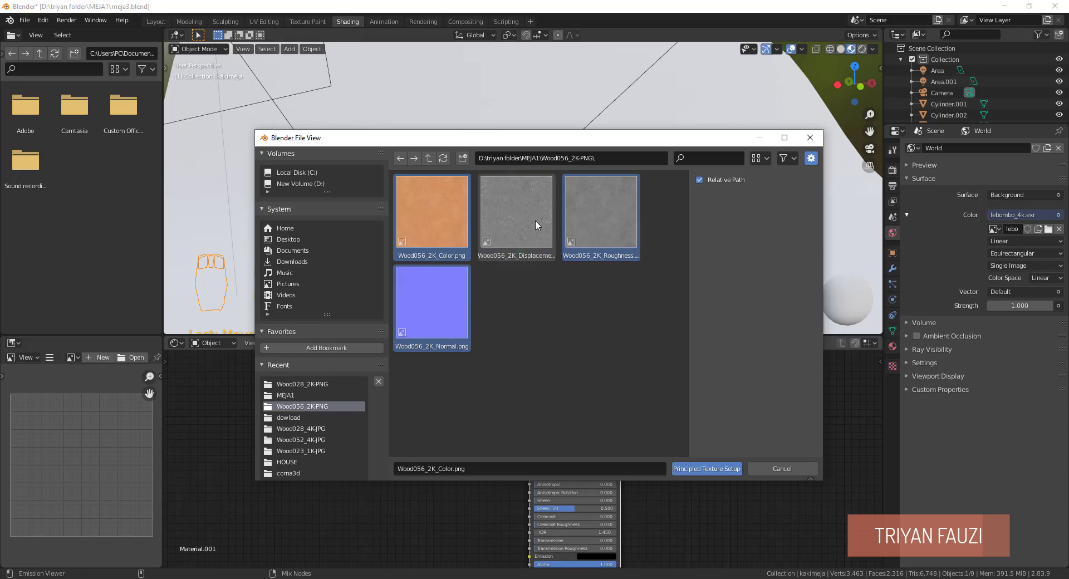
left_click(717, 467)
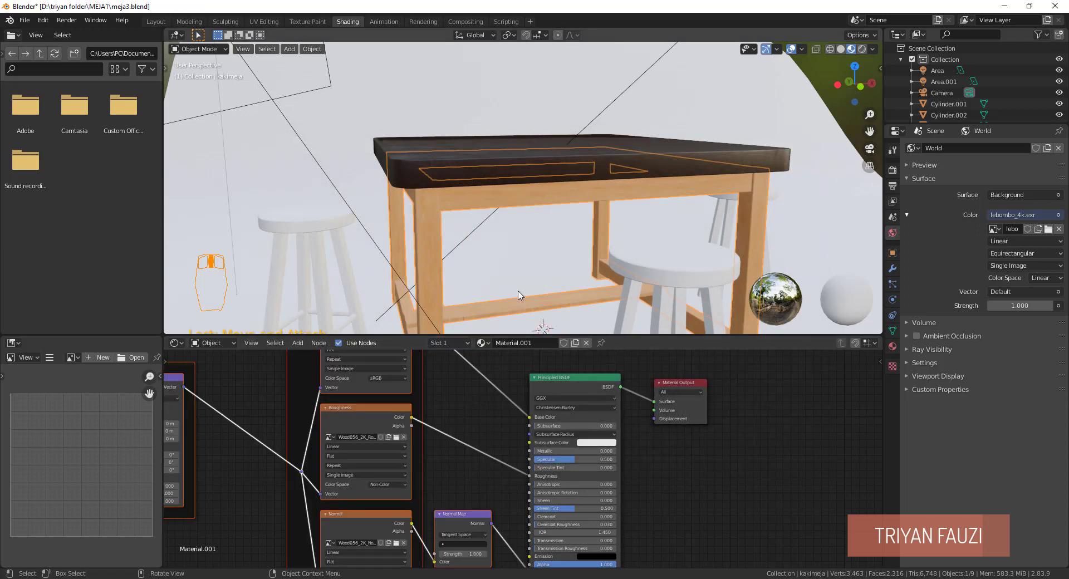
Check the wood on the leg frame and unwrap its whole mesh with Smart UV Project at a 66 angle limit.
scroll(524, 239, "up", 4)
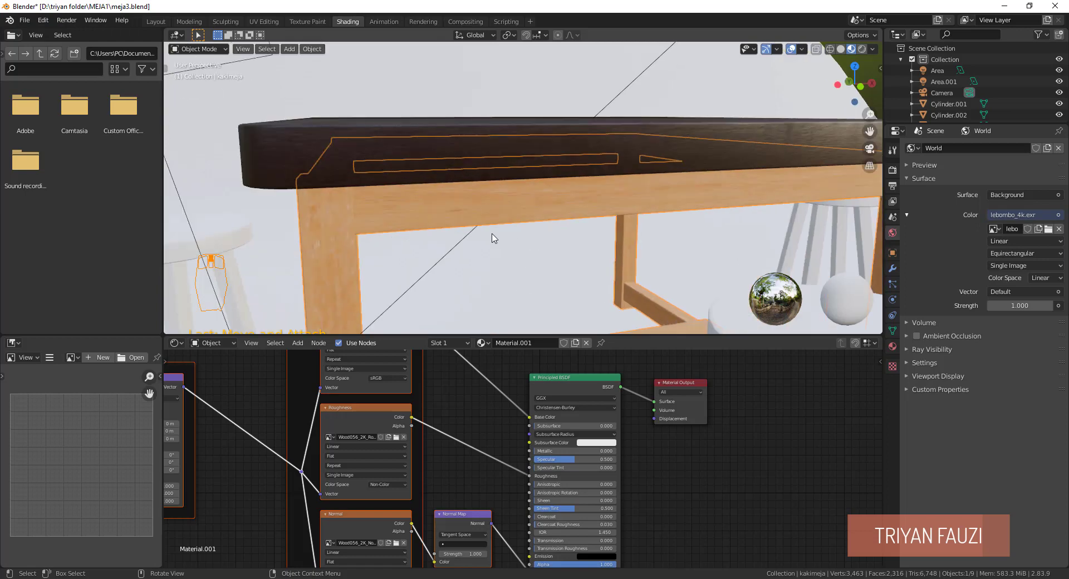
middle_click_drag(495, 234, 449, 207)
scroll(448, 208, "down", 5)
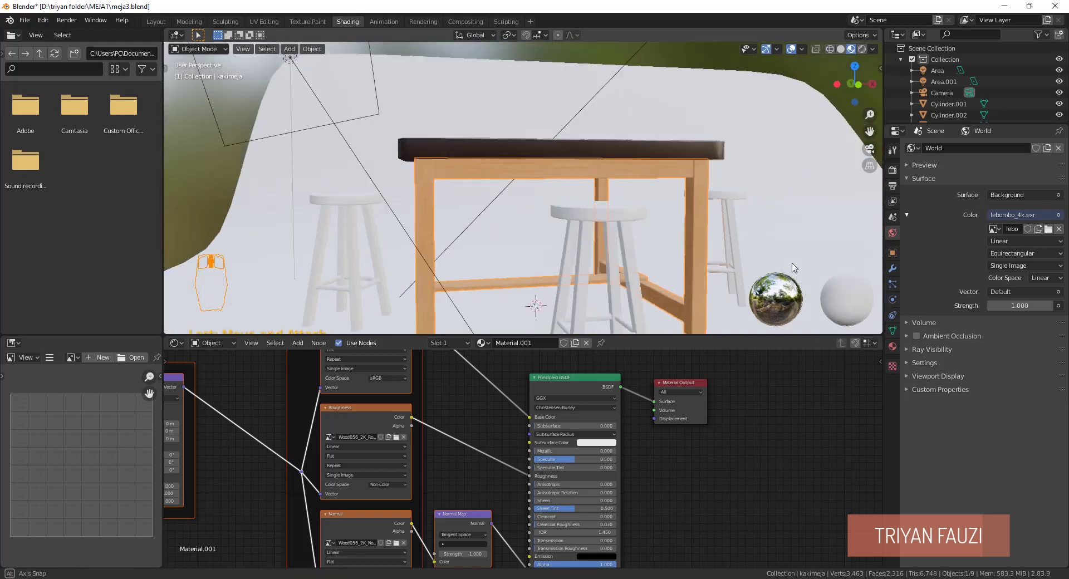
scroll(739, 269, "up", 5)
scroll(472, 203, "down", 2)
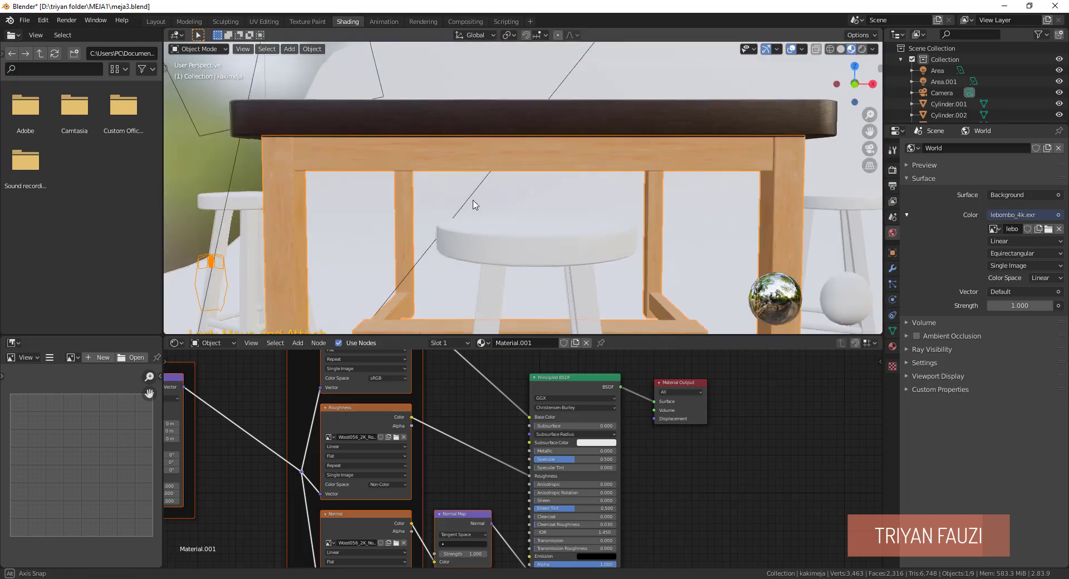
scroll(456, 166, "up", 1)
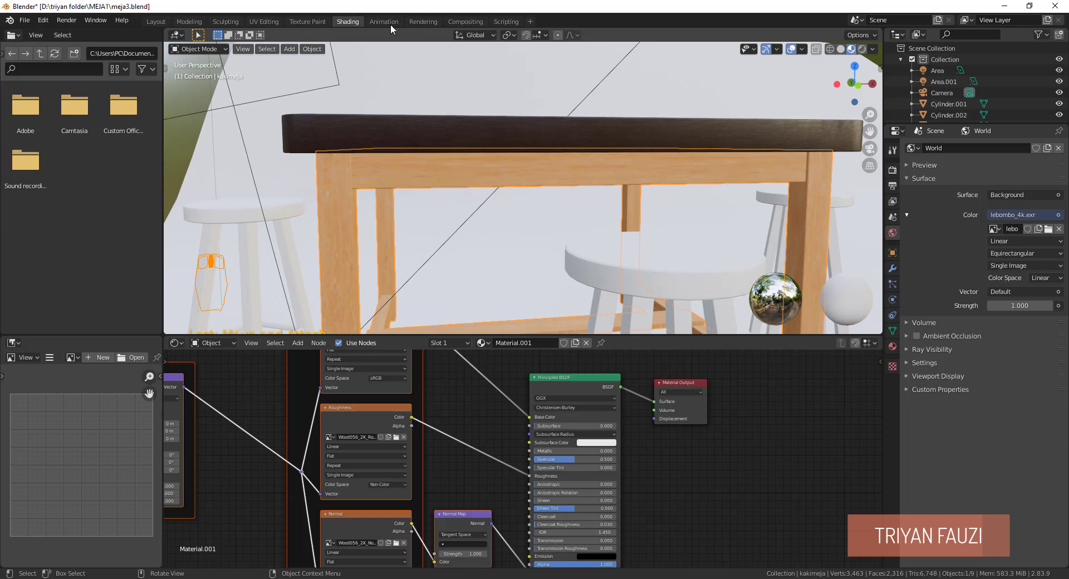
left_click(250, 21)
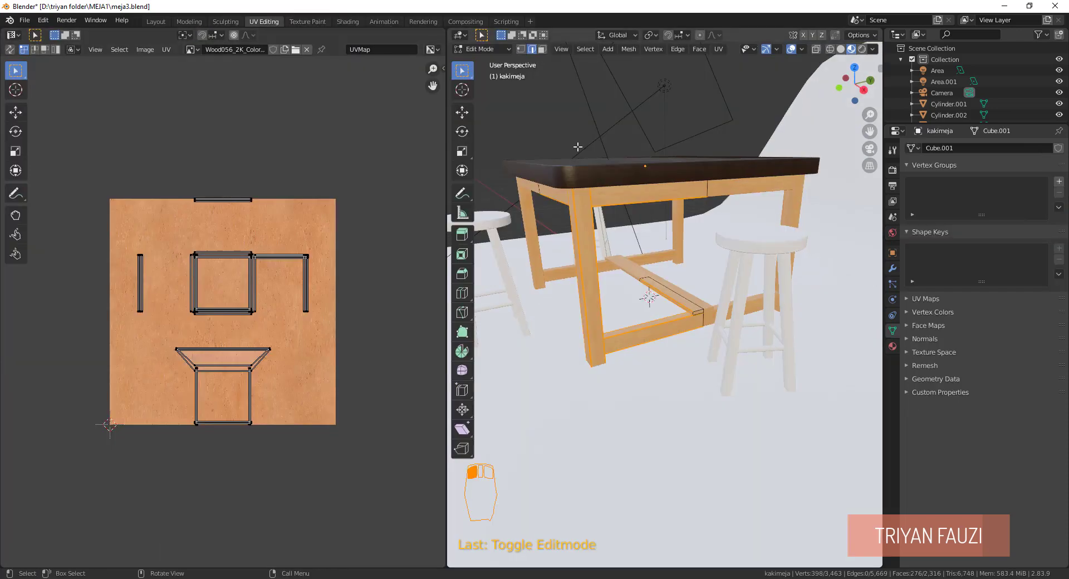
key("a")
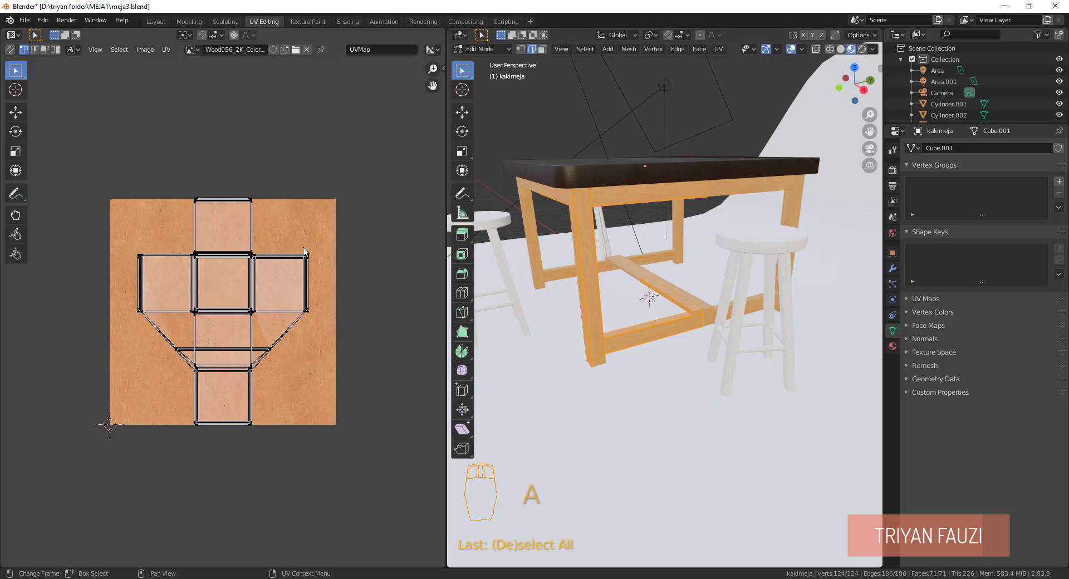
key("u")
left_click(647, 191)
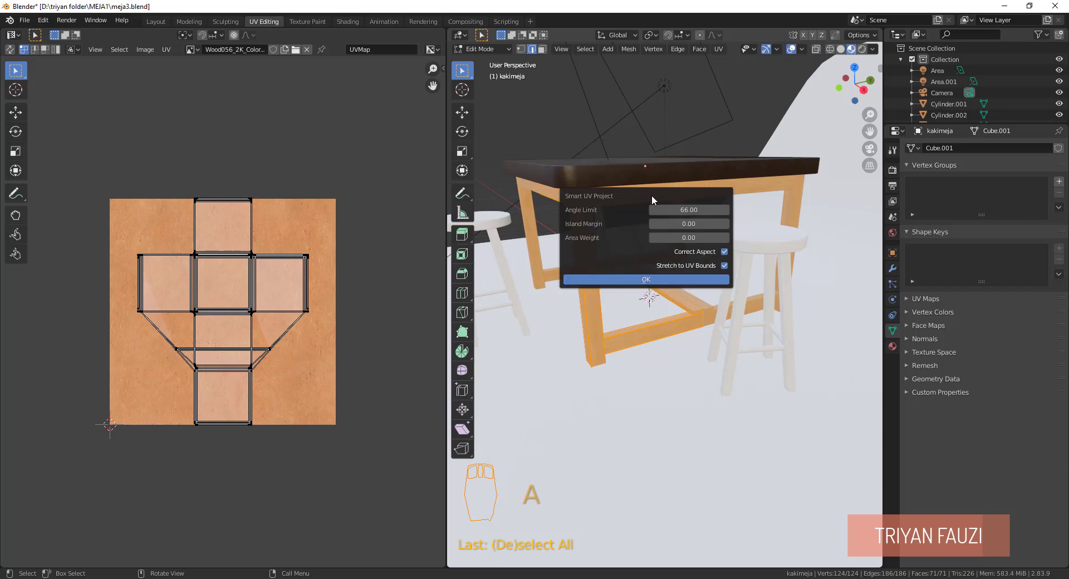
left_click(646, 280)
Scale all of the leg frame's UV islands up about 3 times, shift them upward over the wood image, and return to Object Mode.
scroll(703, 242, "up", 3)
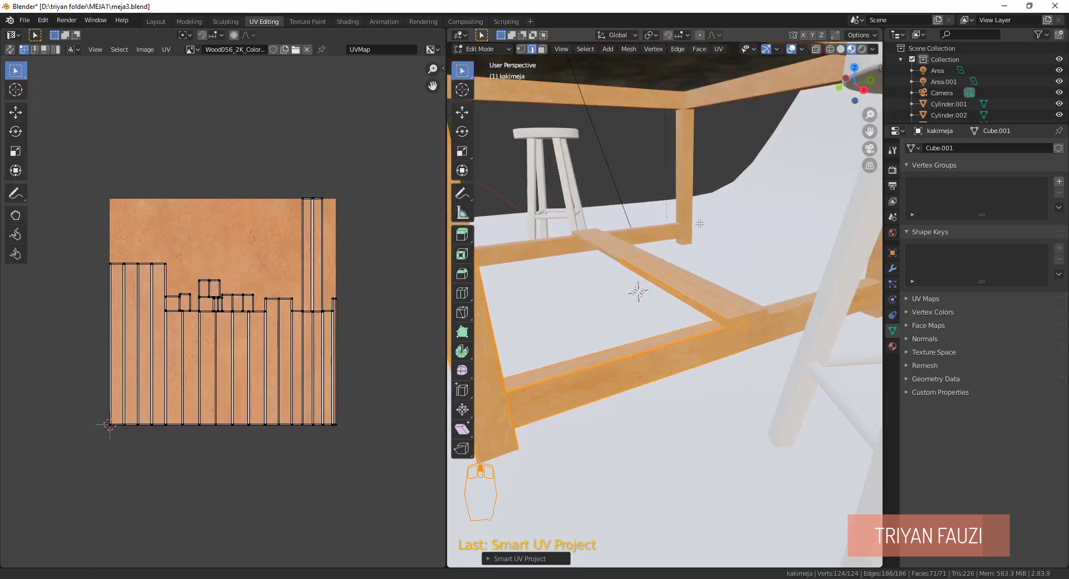
scroll(712, 238, "up", 2)
scroll(678, 187, "down", 2)
scroll(678, 187, "up", 1)
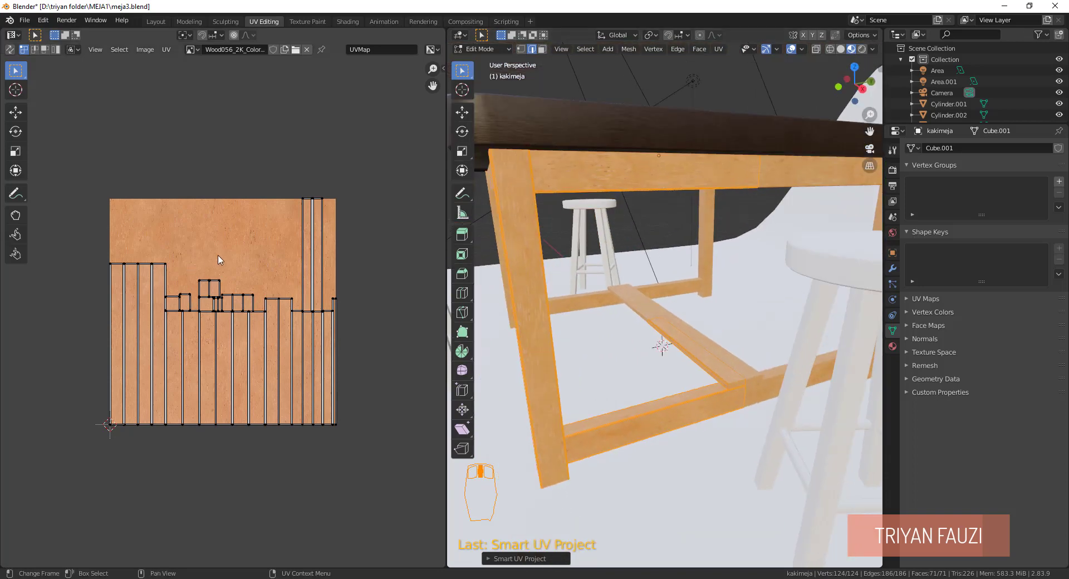
key("a")
key("s")
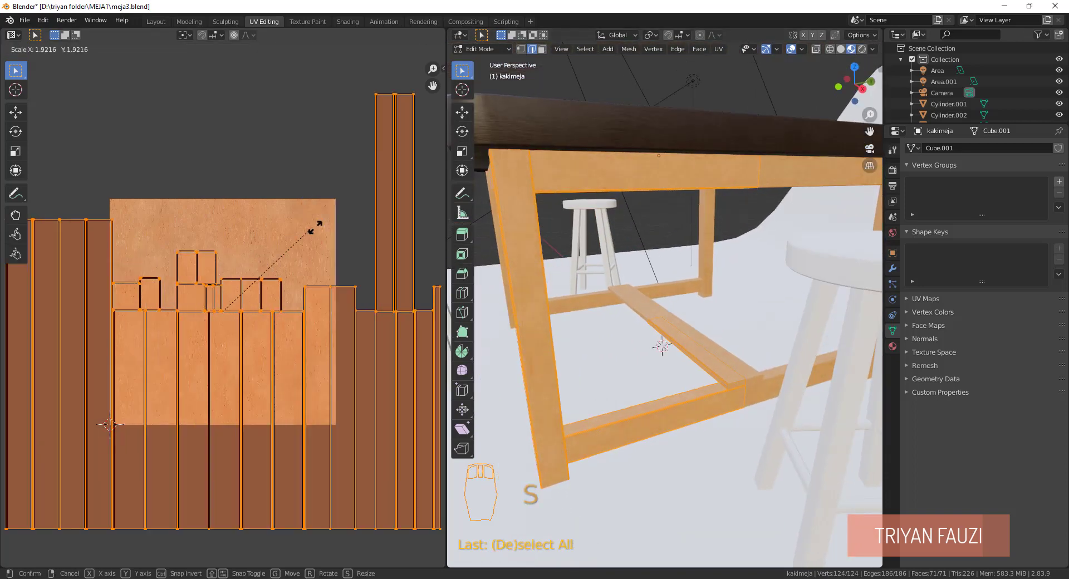
left_click(382, 211)
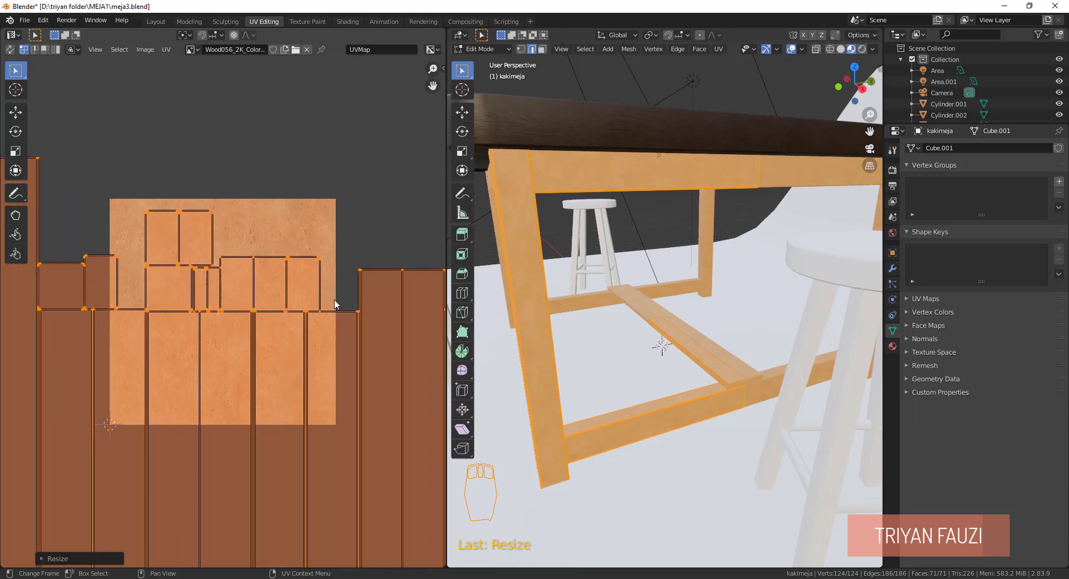
key("g")
left_click(352, 188)
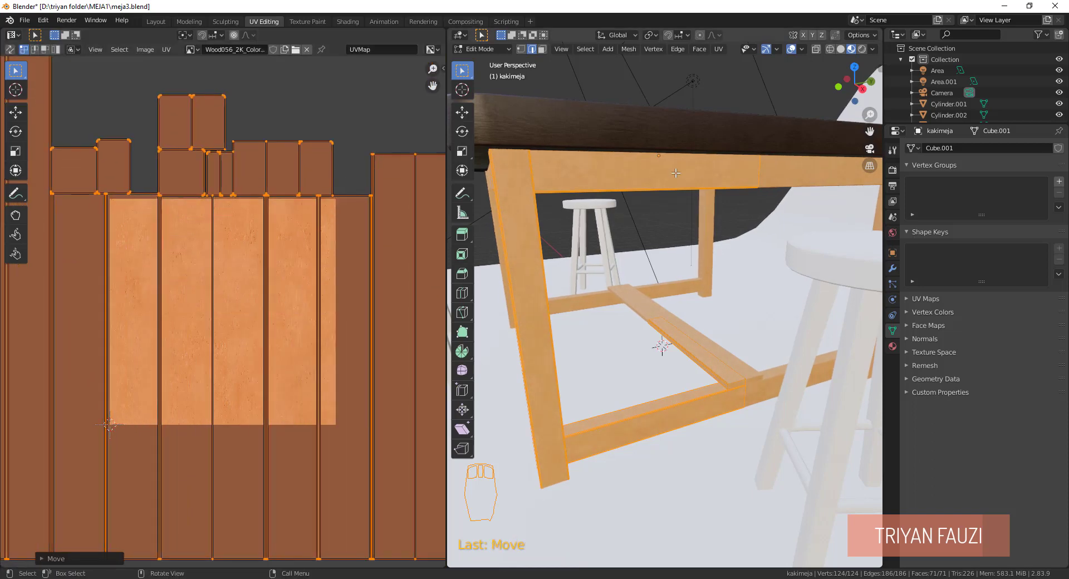
left_click(667, 200)
key("Tab")
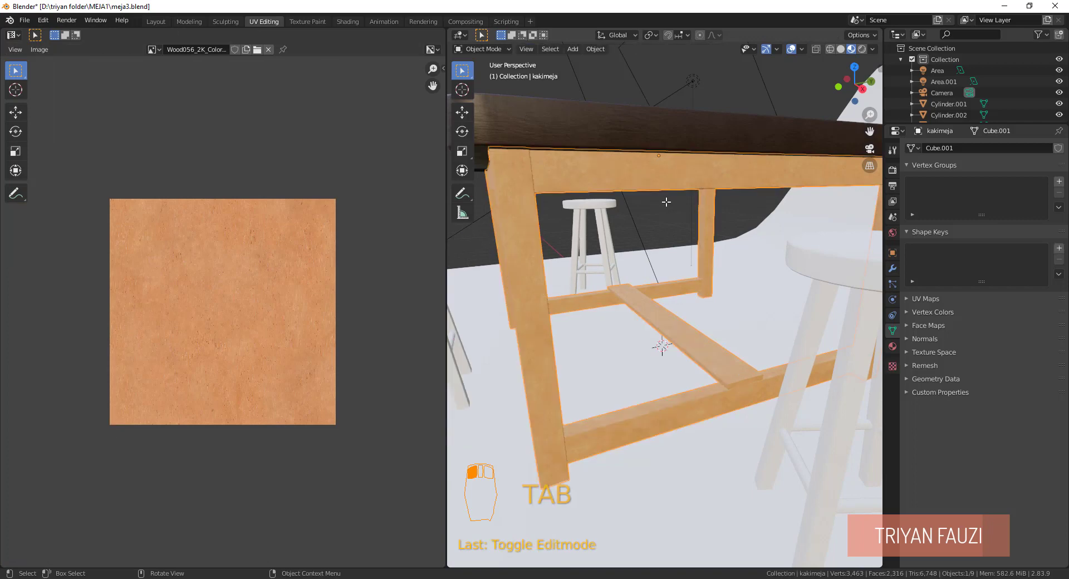
mouse_move(699, 201)
middle_mouse_down()
mouse_move(700, 175)
mouse_move(689, 177)
mouse_move(718, 187)
mouse_move(639, 184)
mouse_move(740, 176)
mouse_move(658, 329)
middle_mouse_up()
scroll(707, 229, "up", 3)
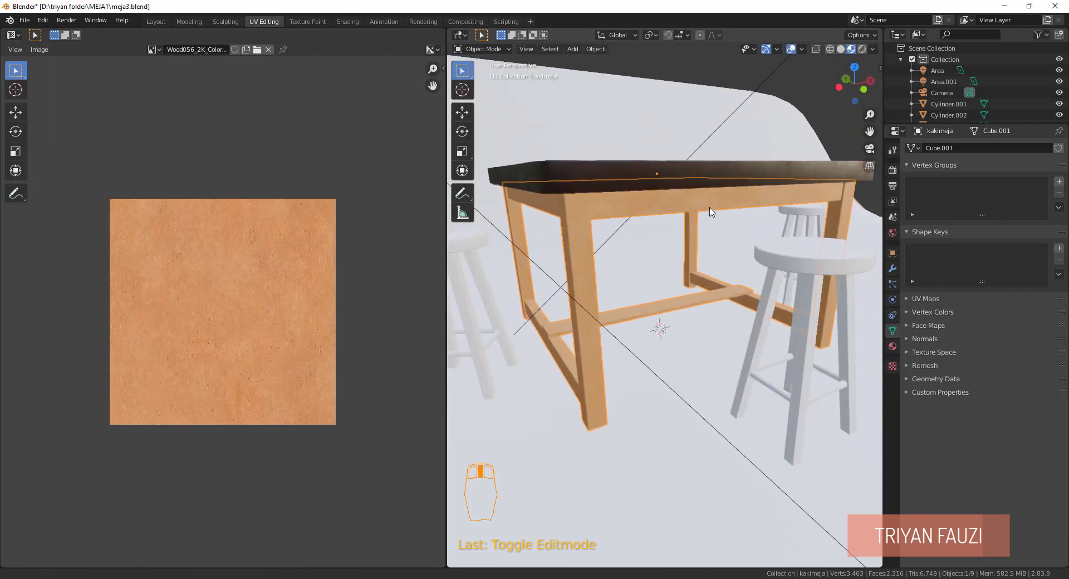
Assign the existing Material.001 to the stool in front of the table.
left_click(350, 21)
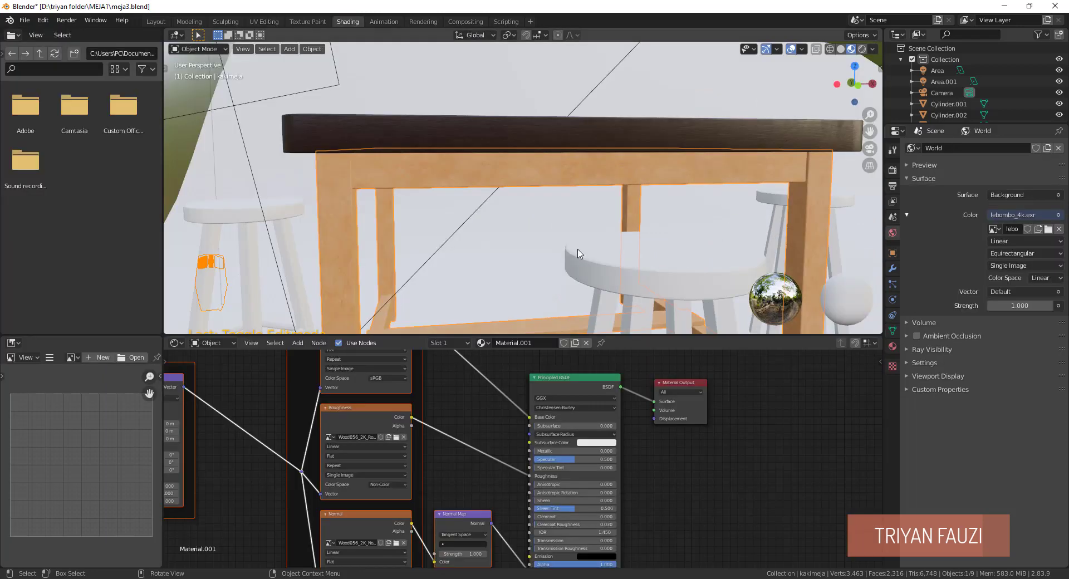
scroll(580, 254, "down", 4)
middle_click_drag(570, 259, 609, 259)
left_click(661, 247)
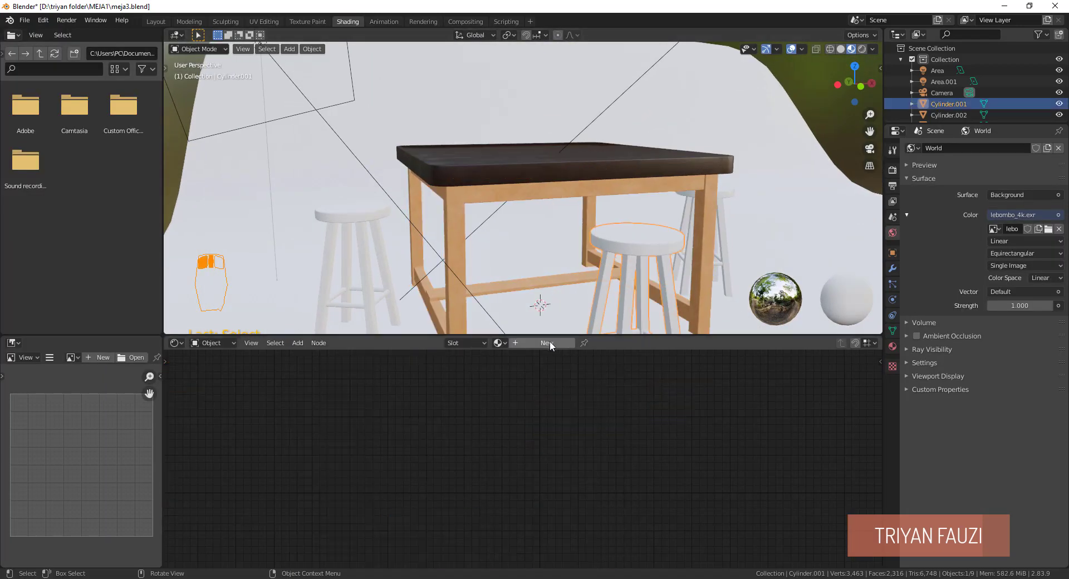
left_click(506, 343)
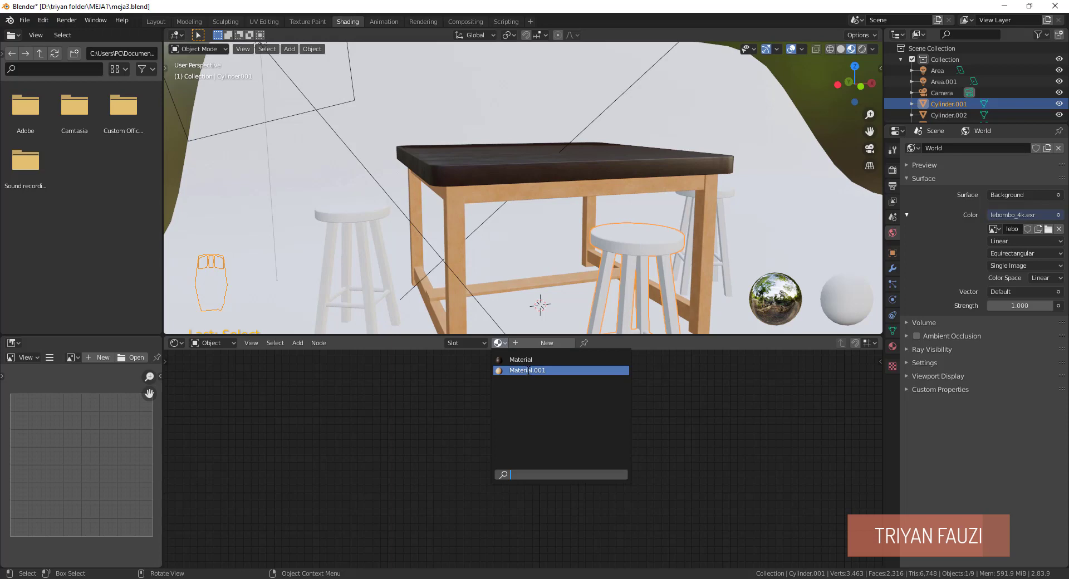
left_click(528, 371)
middle_click_drag(635, 287, 658, 290)
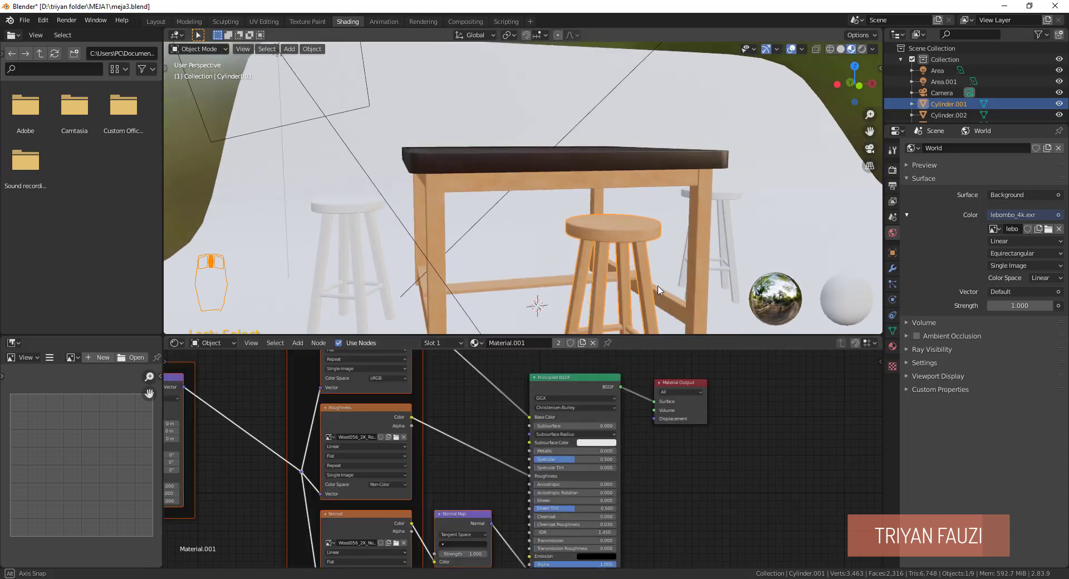
Assign Material.001 to the other two stools beside and behind the table, and reselect the front stool.
left_click(357, 213)
left_click(498, 343)
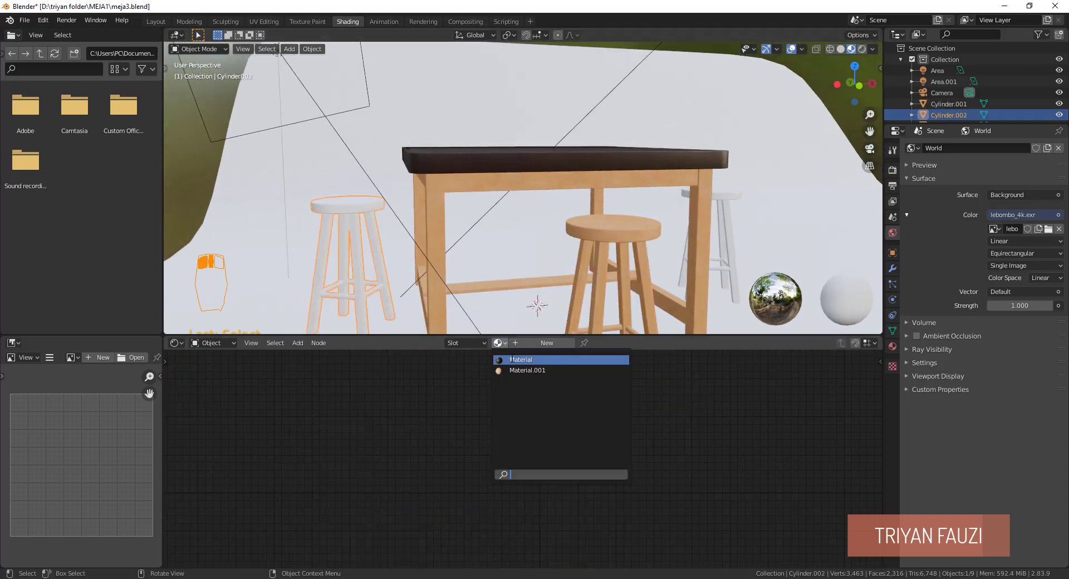
left_click(517, 371)
left_click(729, 202)
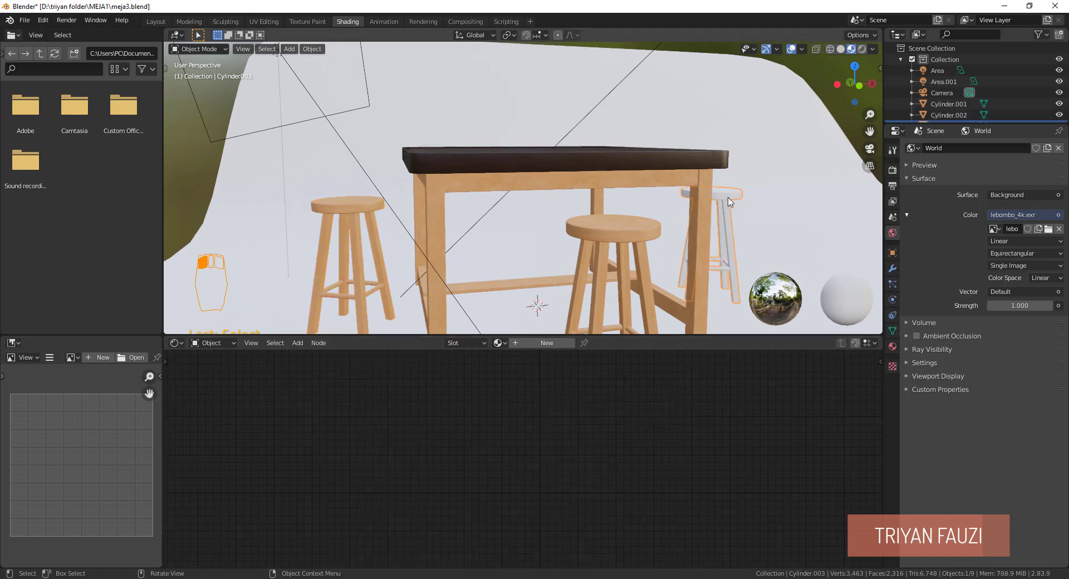
left_click(501, 344)
left_click(520, 370)
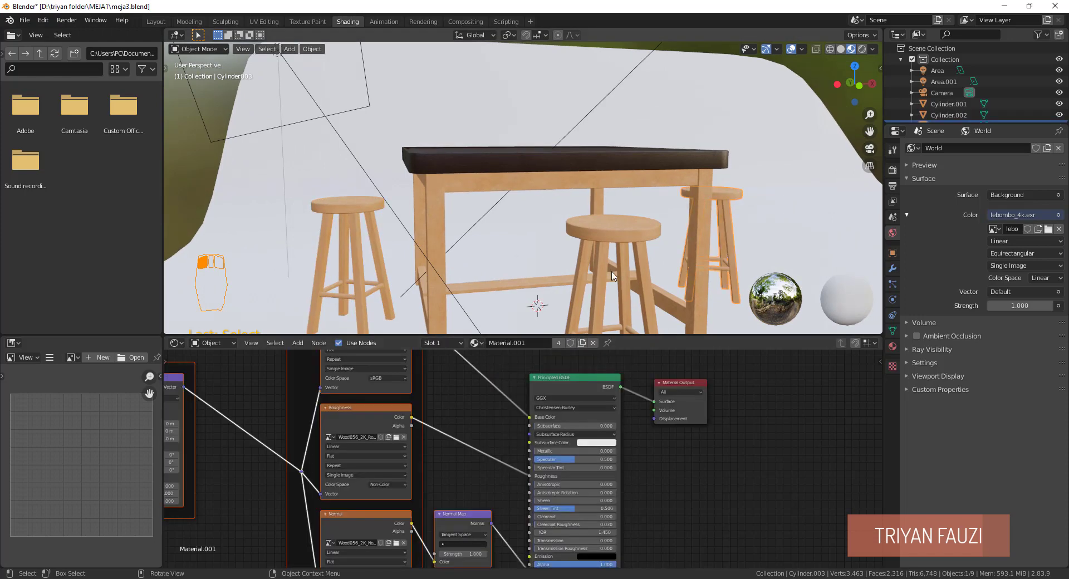
left_click(621, 235)
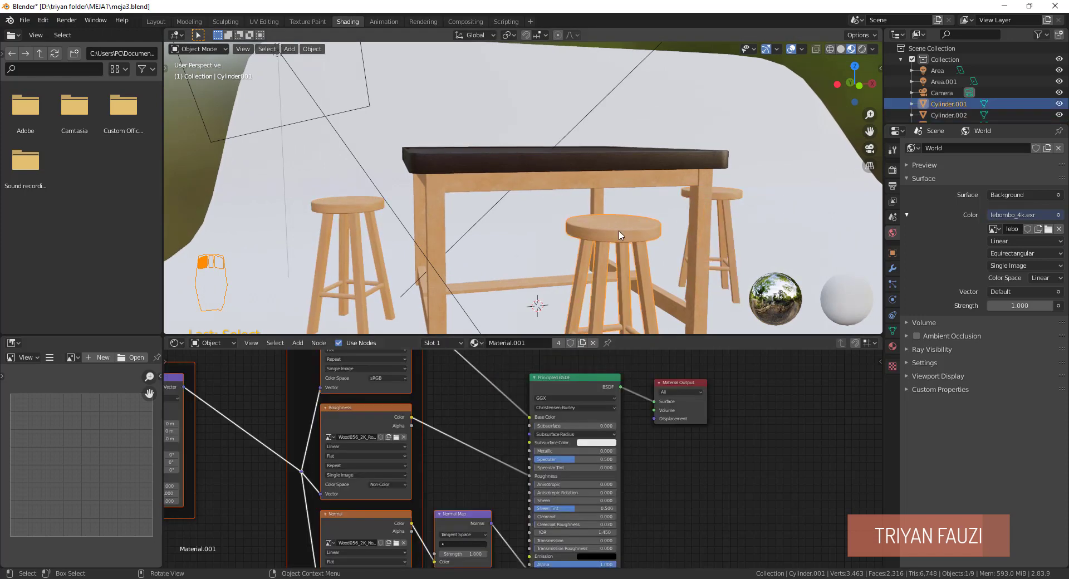
Unwrap the front stool's whole mesh with Smart UV Project at a 66 angle limit.
left_click(256, 23)
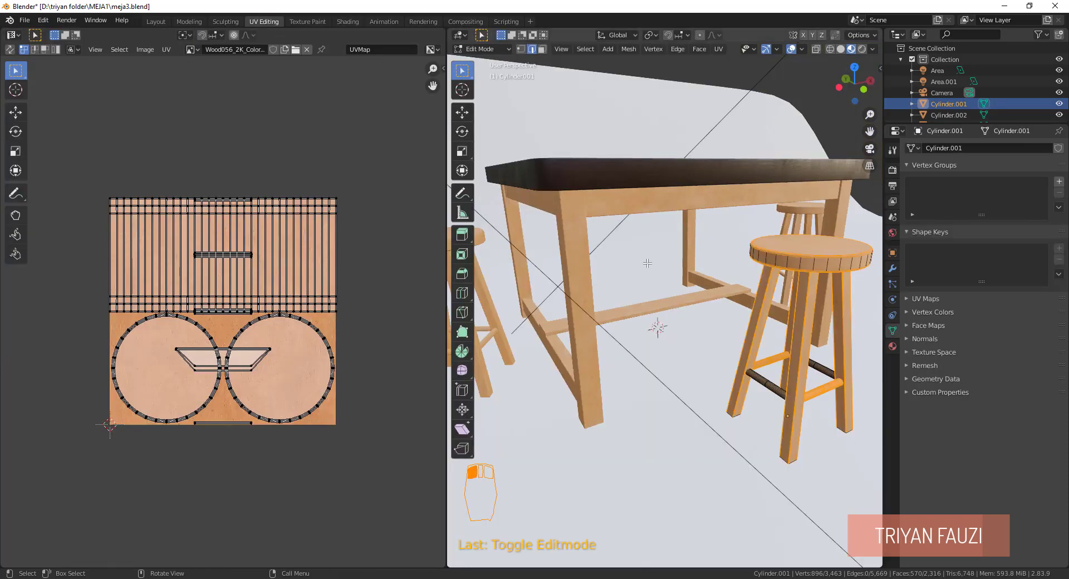
middle_click_drag(826, 280, 695, 247, "shift")
key("a")
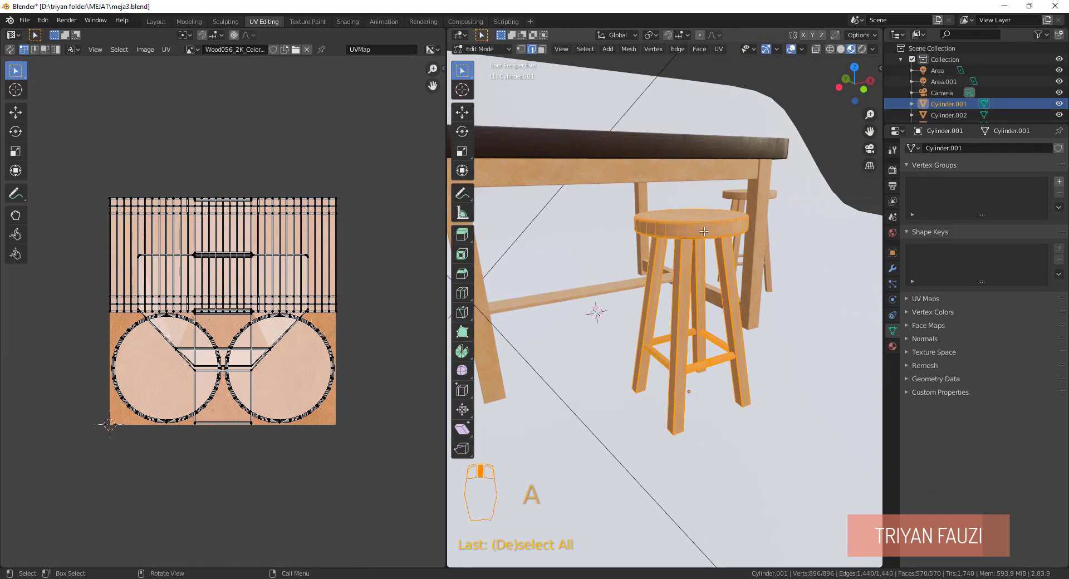
key("u")
left_click(704, 231)
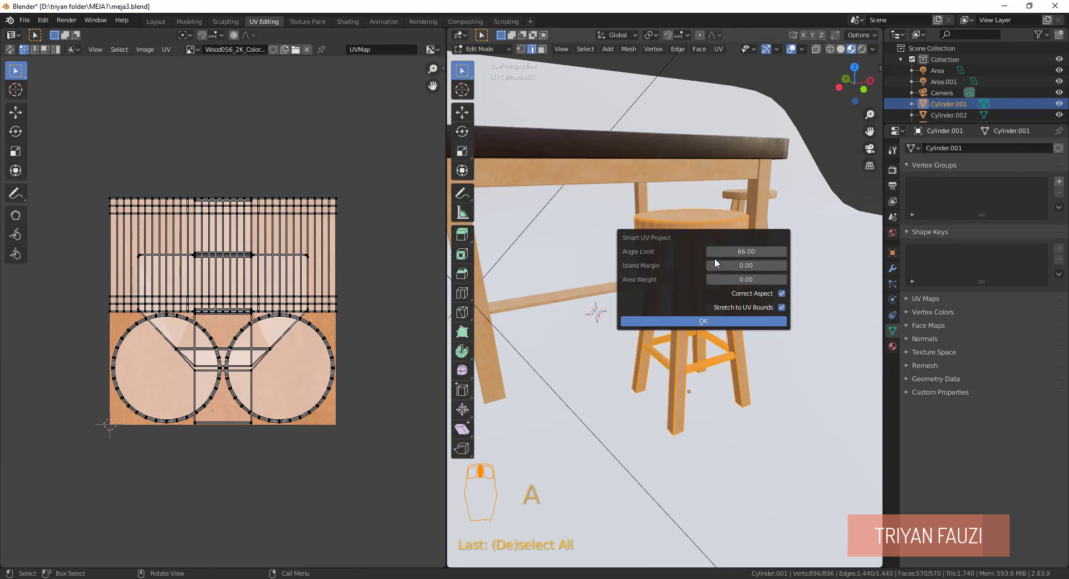
left_click(715, 324)
Scale all of the front stool's UV islands up about 1.7 times over the wood image and return to Object Mode.
middle_click_drag(724, 297, 703, 275)
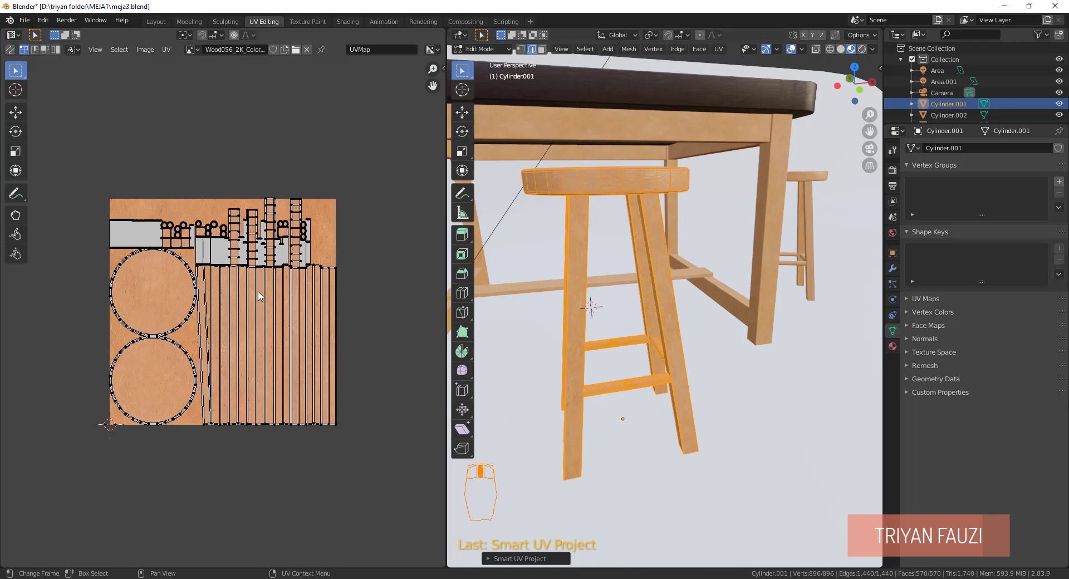
key("a")
key("s")
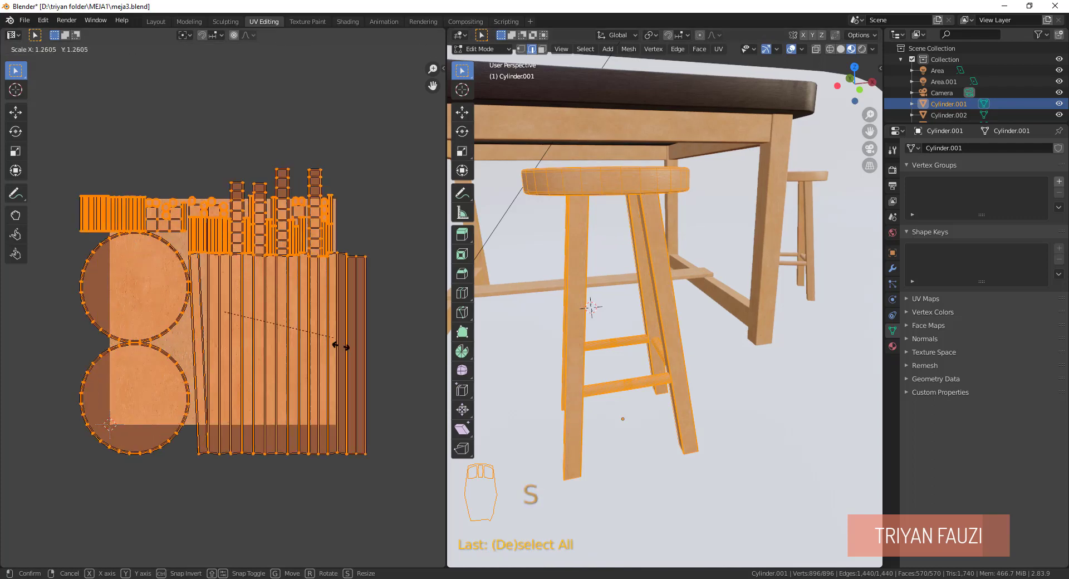
left_click(362, 378)
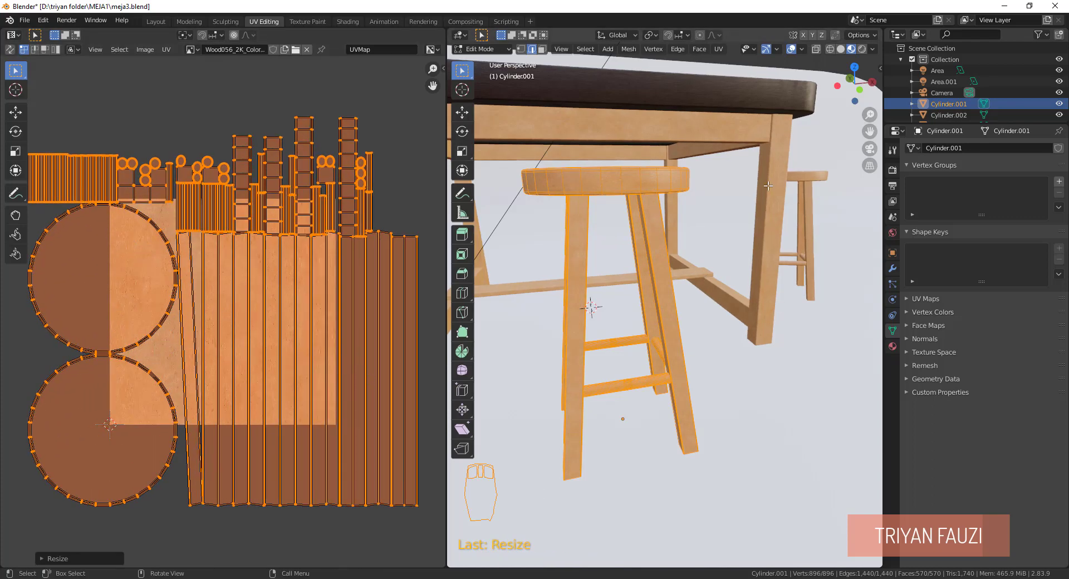
left_click(726, 194)
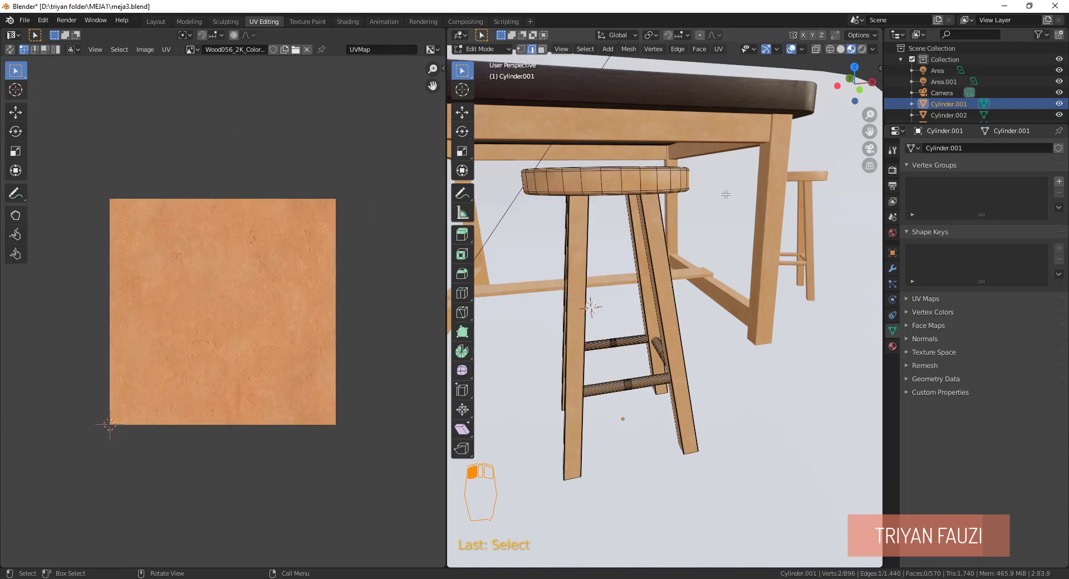
key("Tab")
Select the stool behind the table and unwrap its whole mesh with Smart UV Project at a 66 angle limit.
scroll(732, 209, "down", 3)
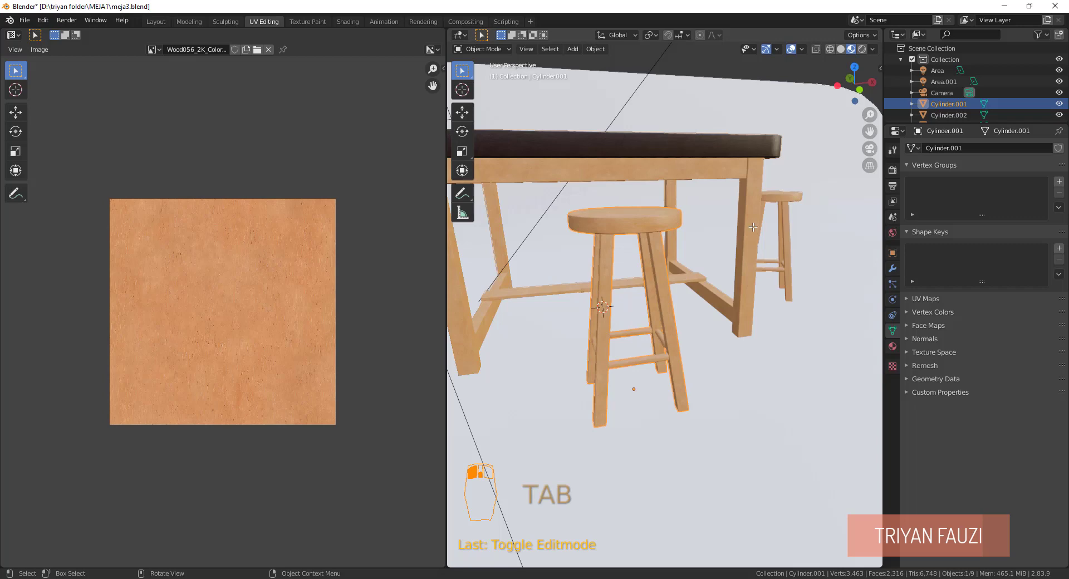
scroll(753, 227, "down", 3)
left_click(752, 227)
key("Tab")
key("a")
key("a")
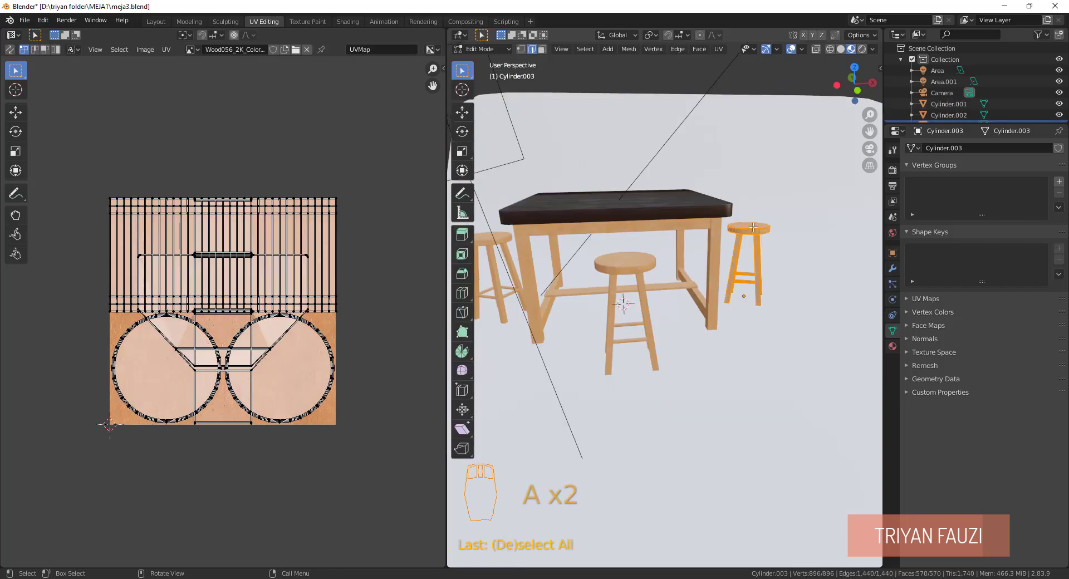
key("u")
left_click(754, 229)
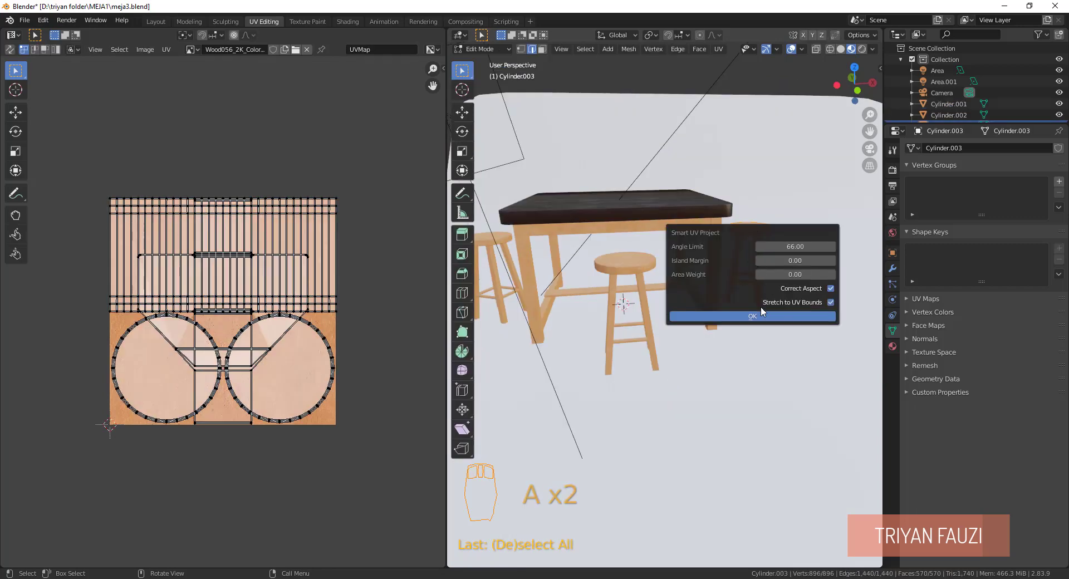
left_click(752, 315)
Scale all UV islands of the stool behind the table up about 2.3 times and return to Object Mode.
key("a")
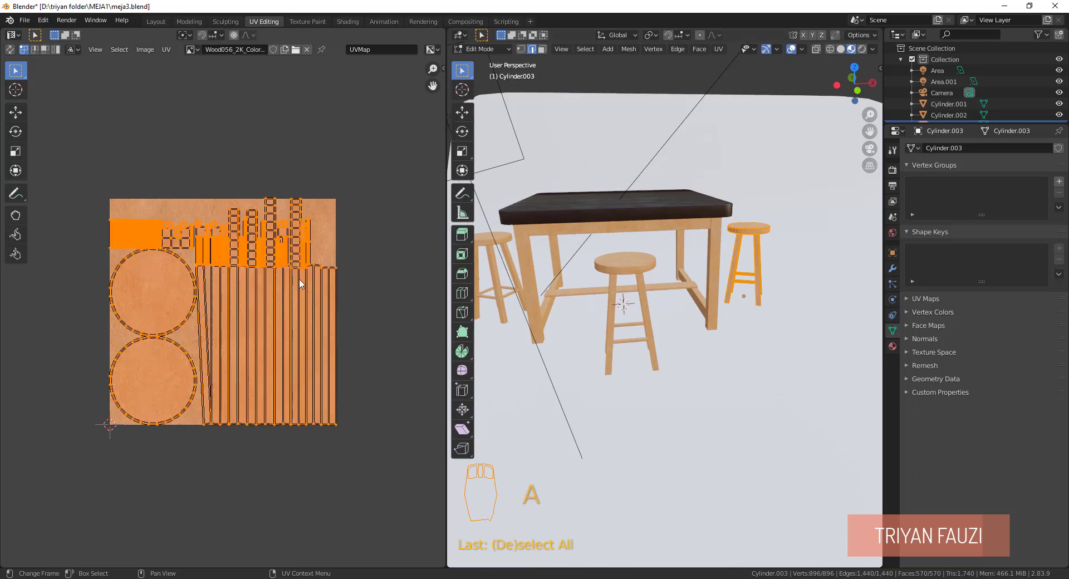
key("s")
left_click(389, 398)
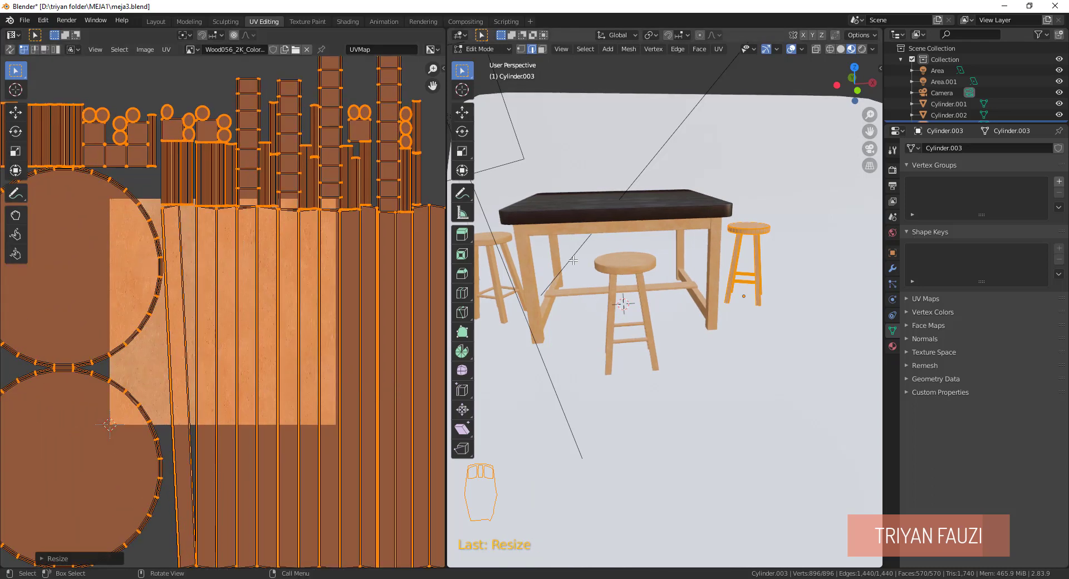
middle_click_drag(571, 259, 634, 259)
left_click(554, 241)
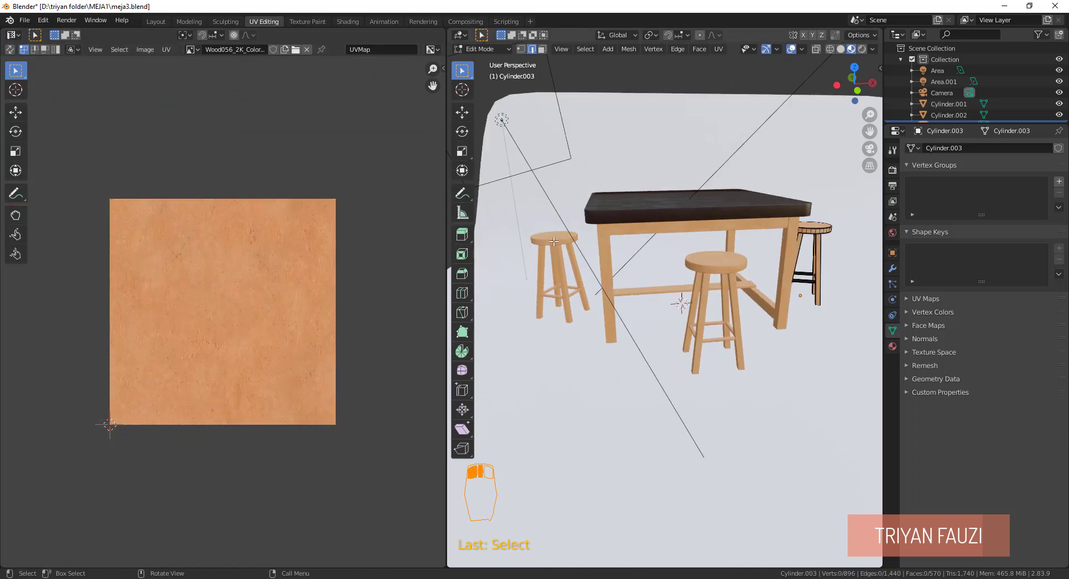
key("Tab")
Select the remaining stool beside the table and unwrap its whole mesh with Smart UV Project at a 66 angle limit.
left_click(555, 244)
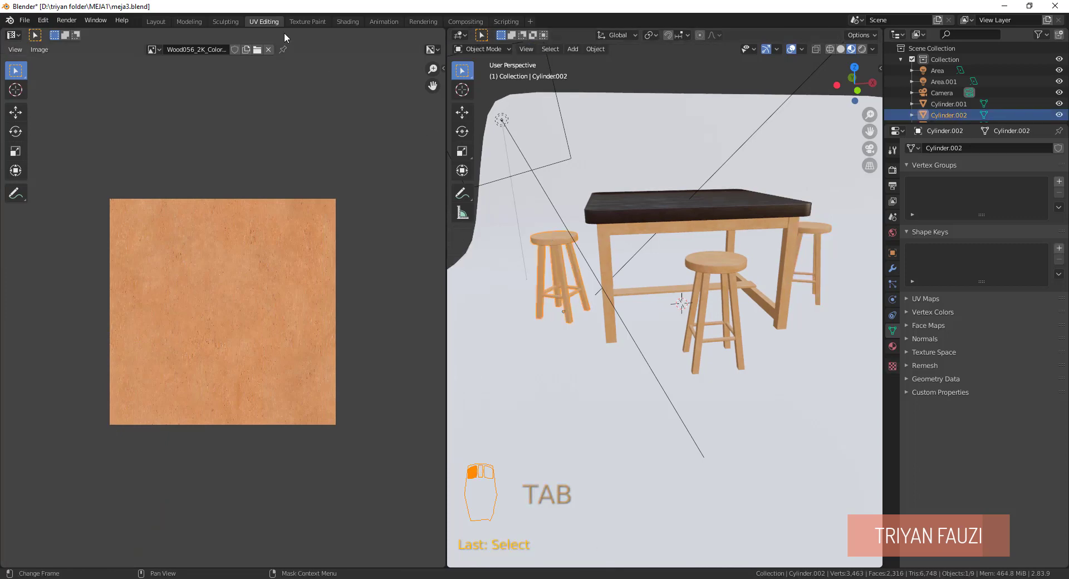
key("Tab")
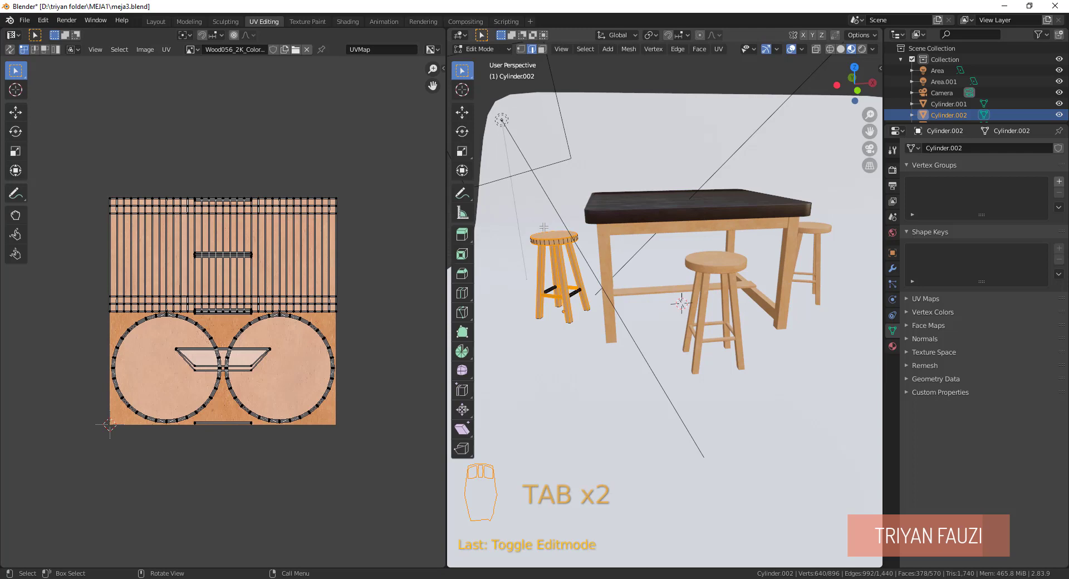
key("a")
key("a")
key("a")
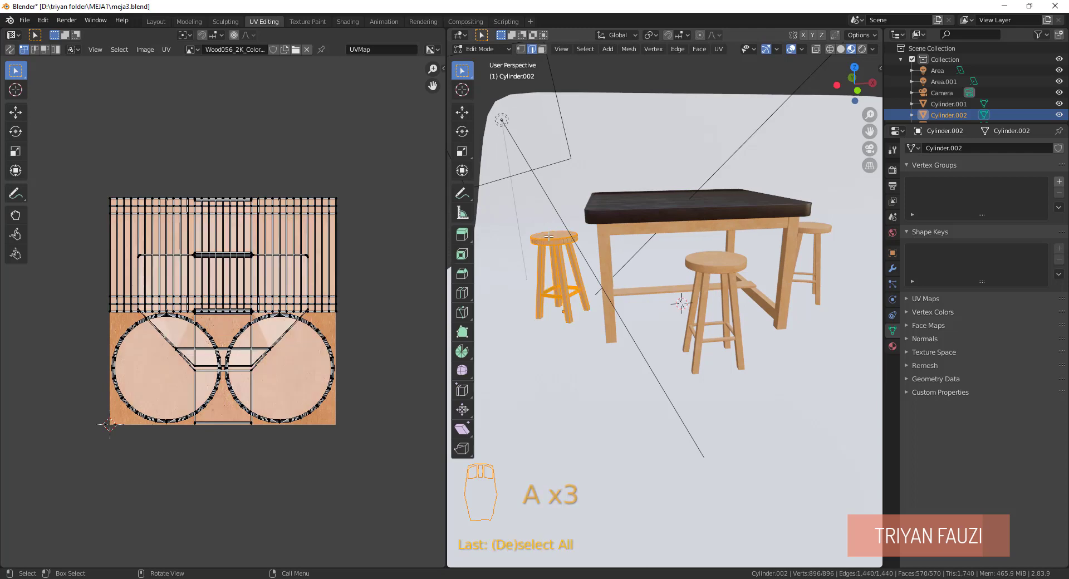
key("u")
left_click(549, 237)
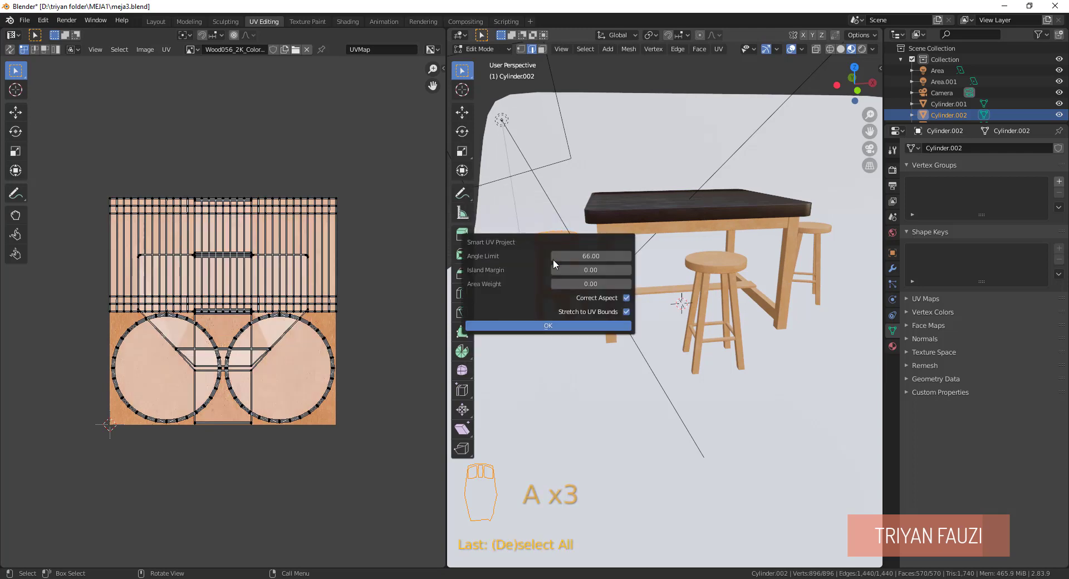
left_click(563, 326)
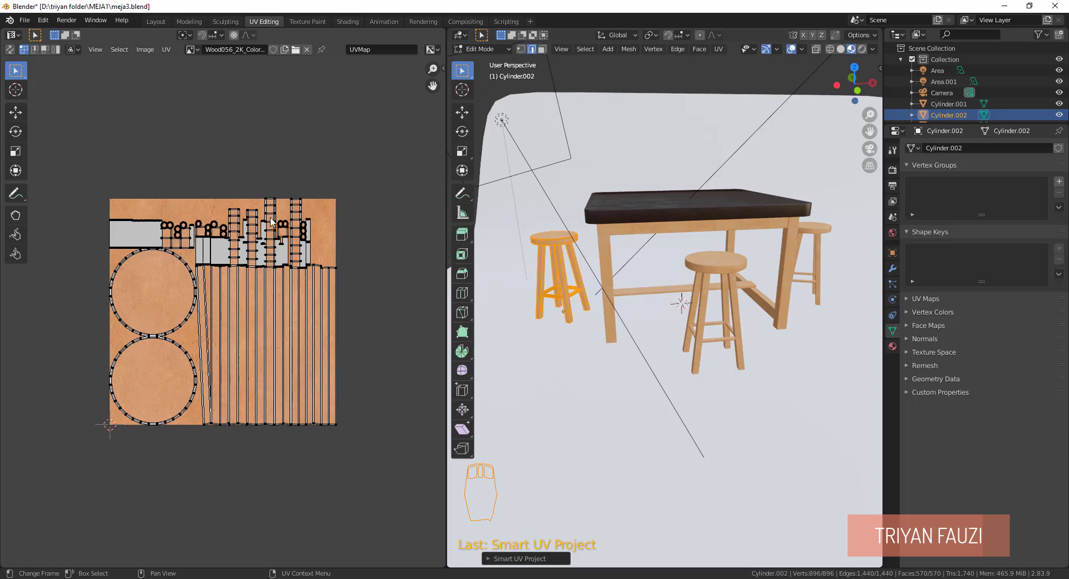
Scale all UV islands of the stool beside the table up about 1.5 times and return to Object Mode.
key("a")
key("s")
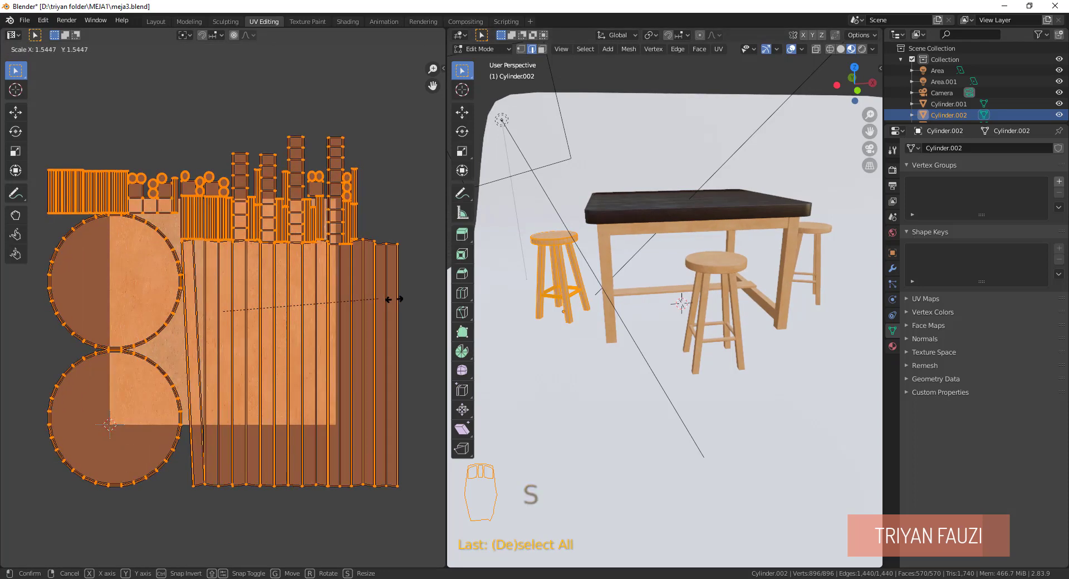
left_click(395, 299)
scroll(710, 258, "down", 3)
key("Tab")
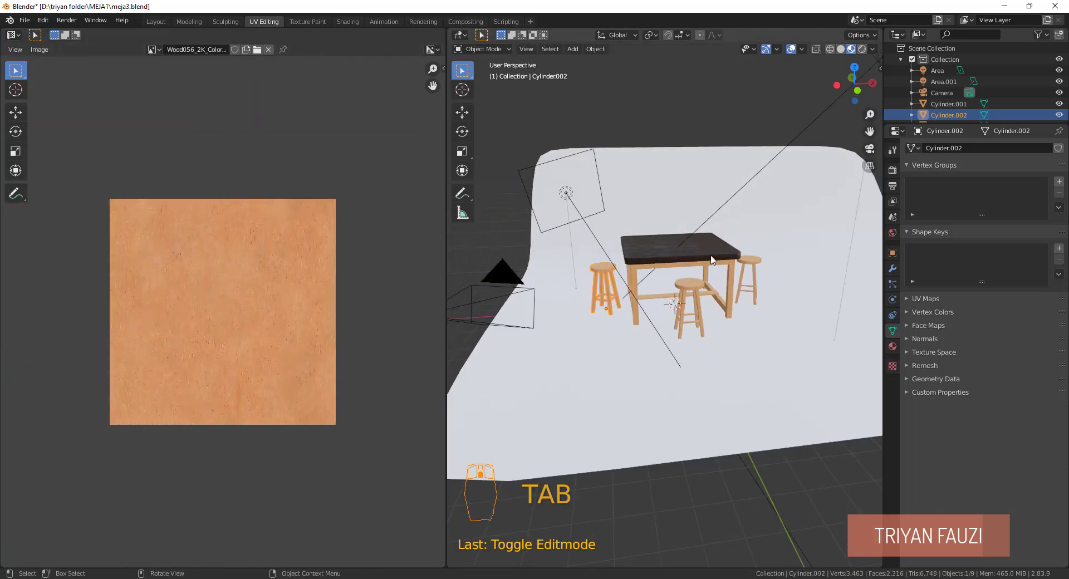
Check the wood on the stools up close and preview the scene in rendered shading through the camera.
middle_click_drag(711, 259, 705, 259)
scroll(704, 259, "up", 8)
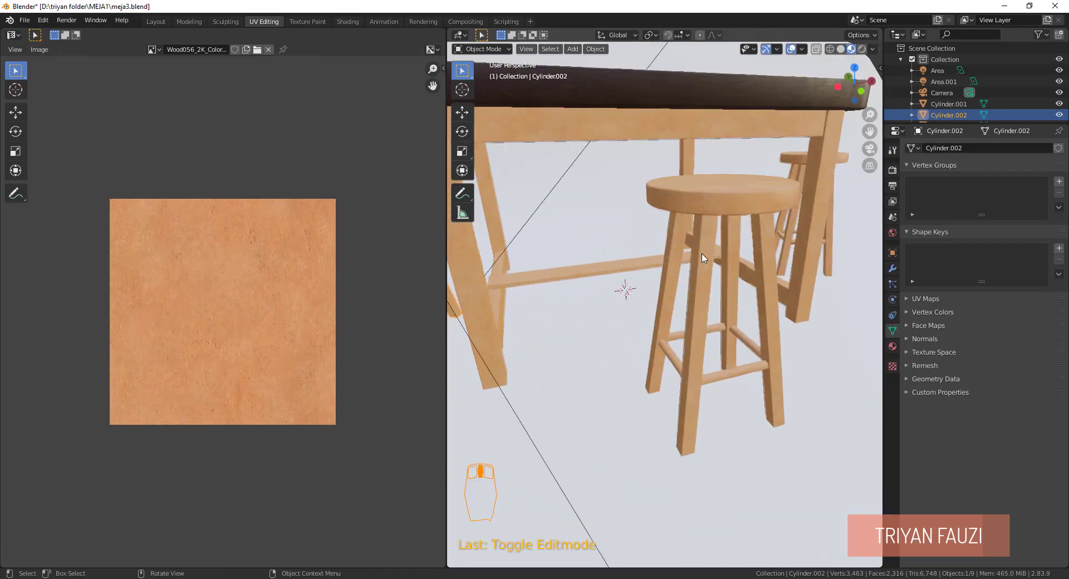
scroll(703, 258, "down", 6)
left_click(862, 49)
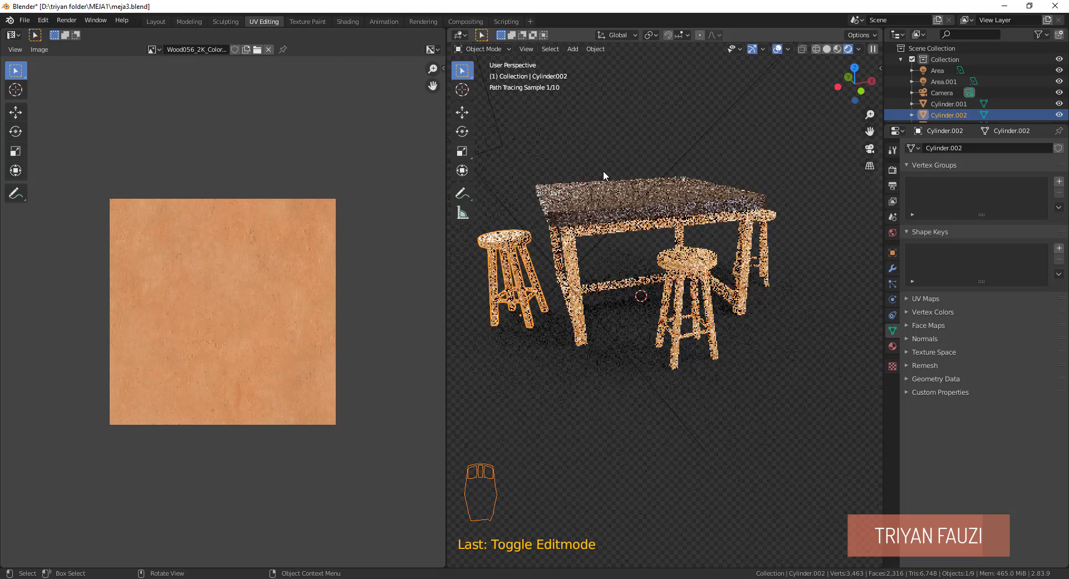
left_click(617, 153)
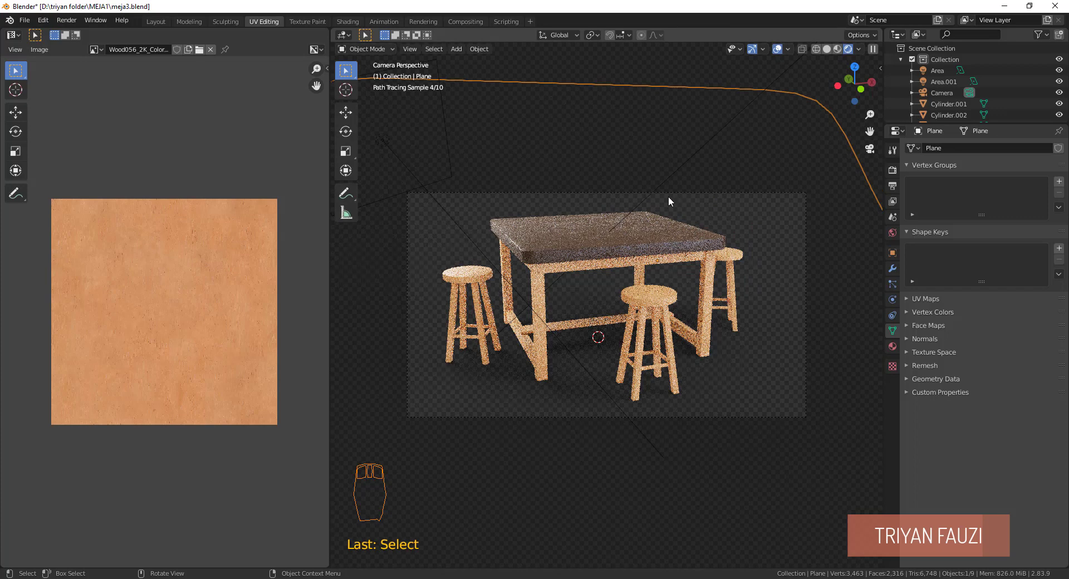
Set the power of the area light named Area to 500 W.
left_click(651, 200)
left_click(740, 112)
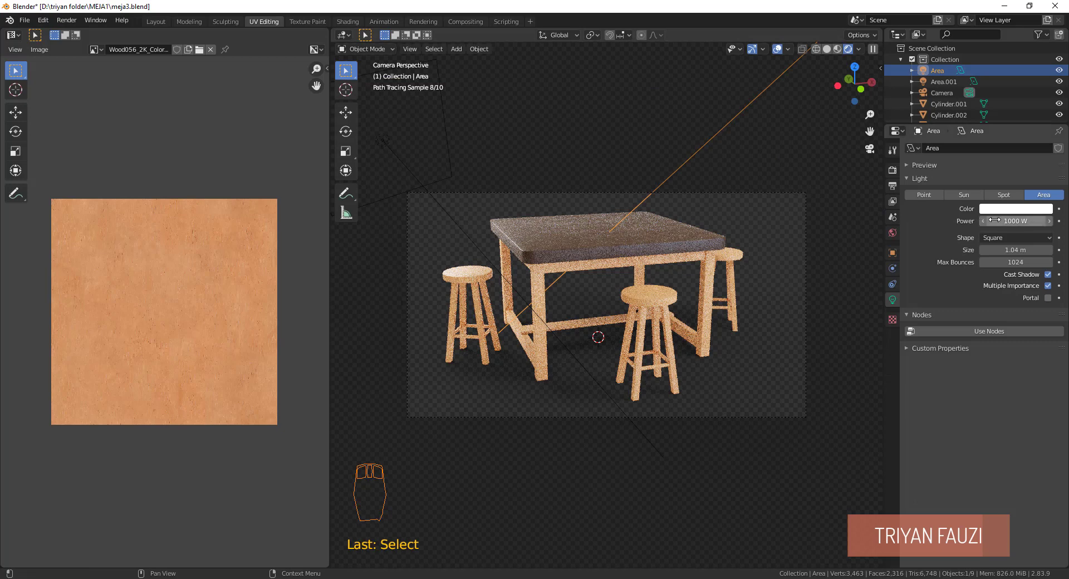
left_click(1014, 221)
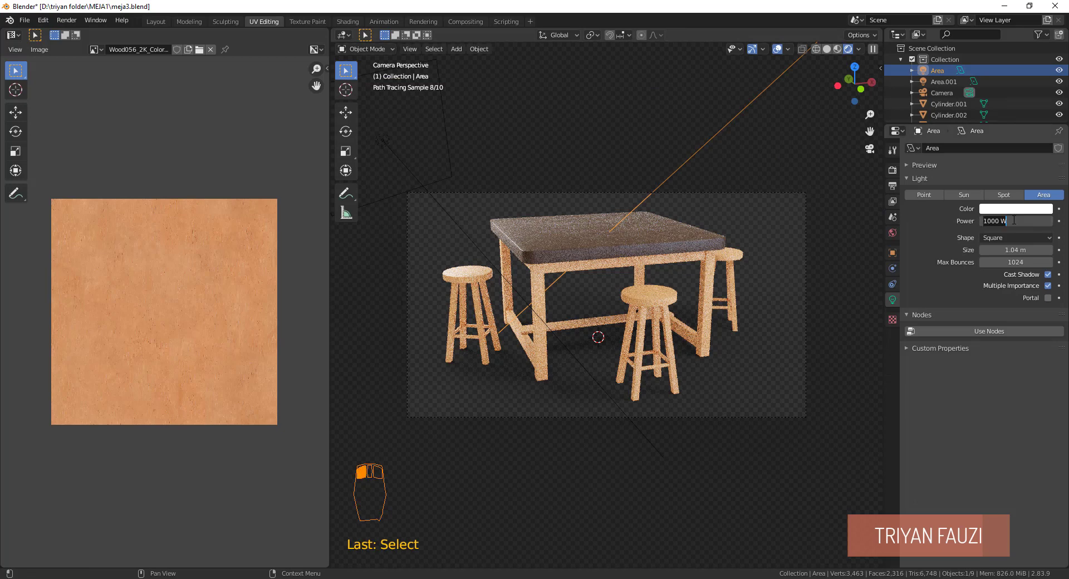
type("500")
key("Return")
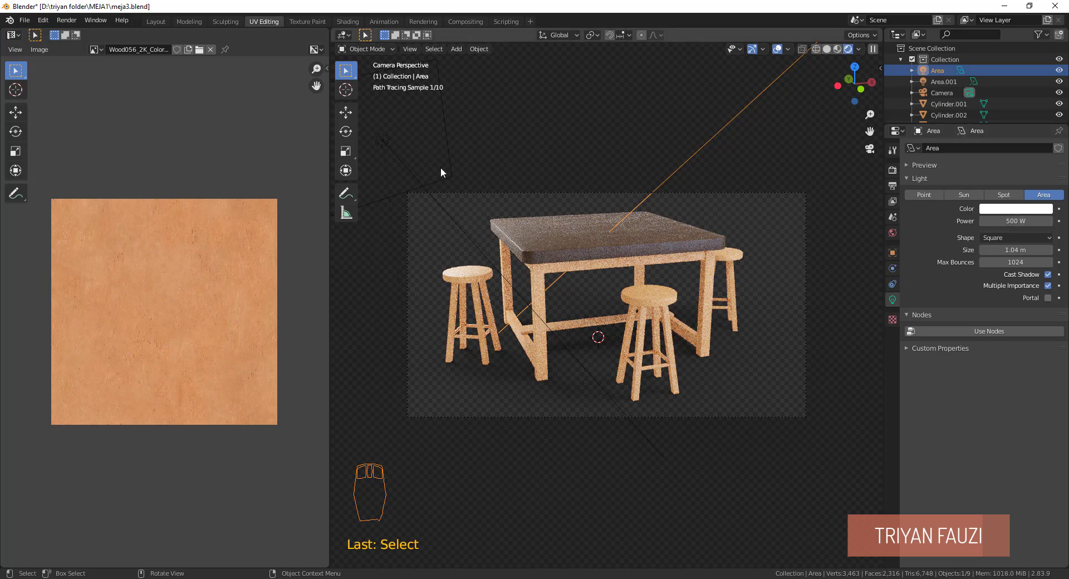
Set the power of the second area light, Area.001, to 300 W.
left_click(438, 205)
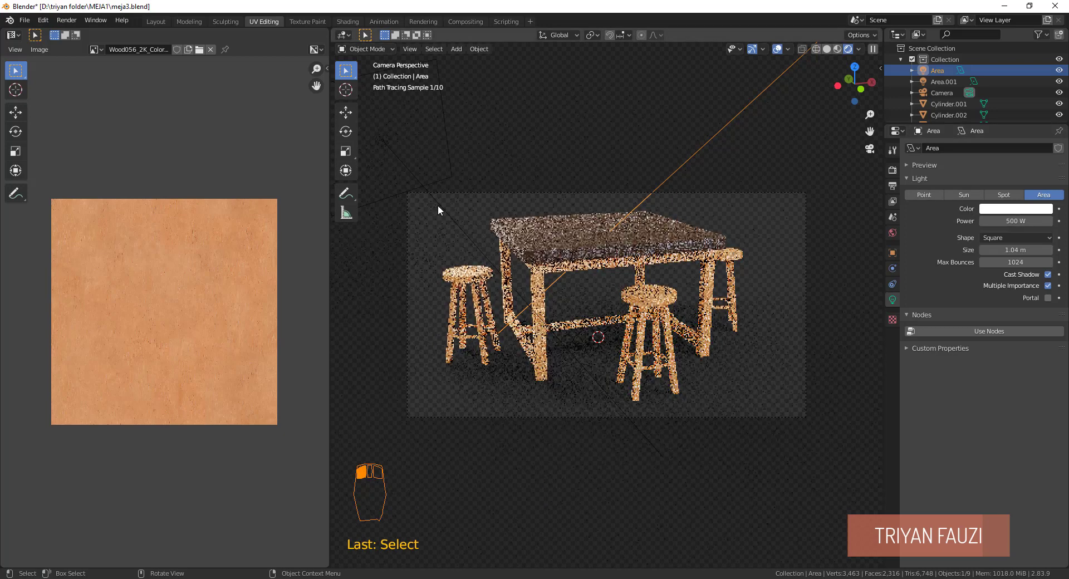
left_click(1023, 222)
type("300")
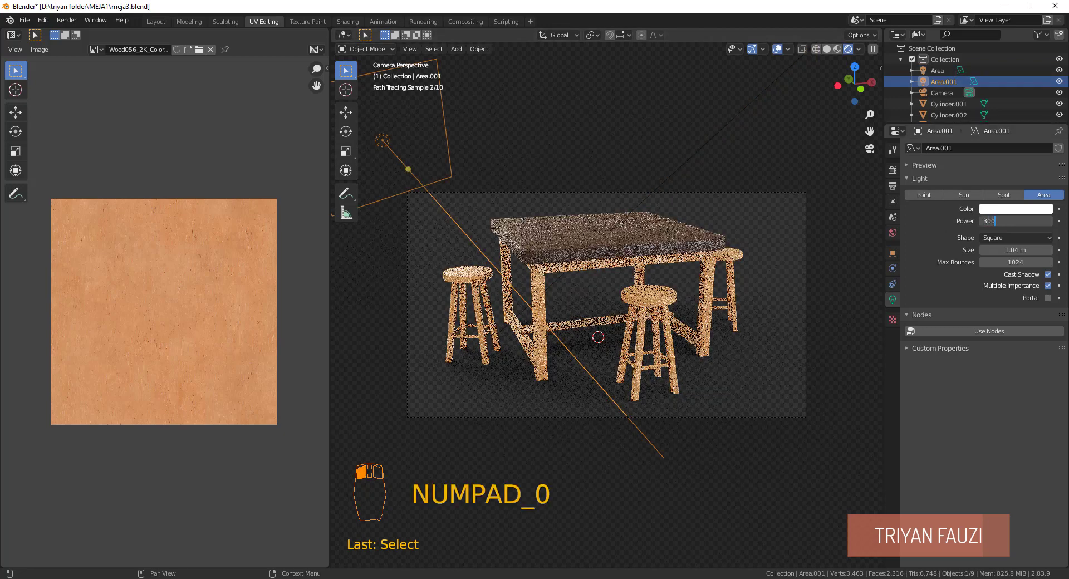
key("Return")
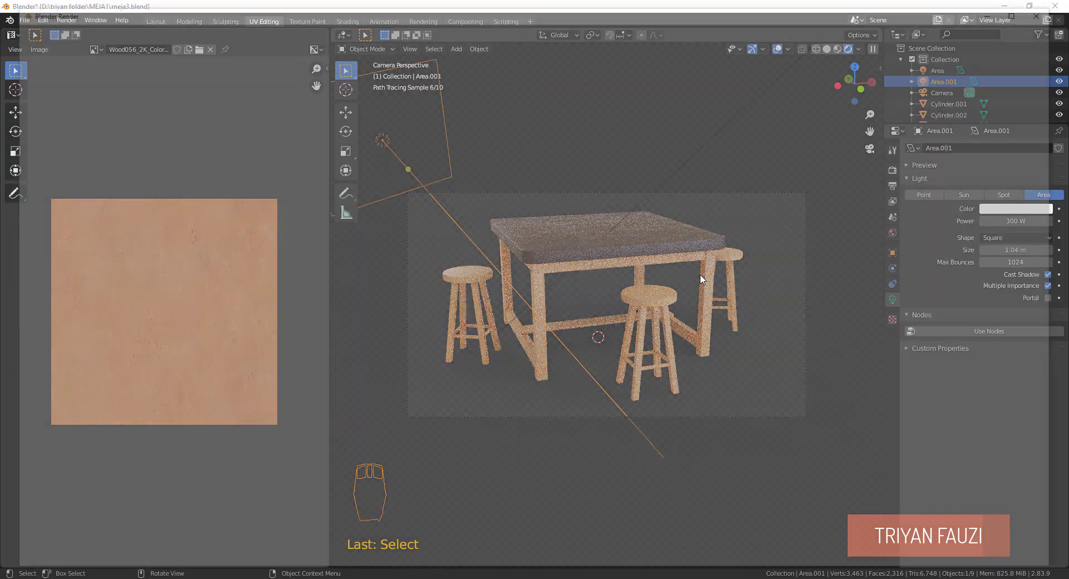
Render the camera view, inspect the table and stool textures up close, and close the render window.
key("F12")
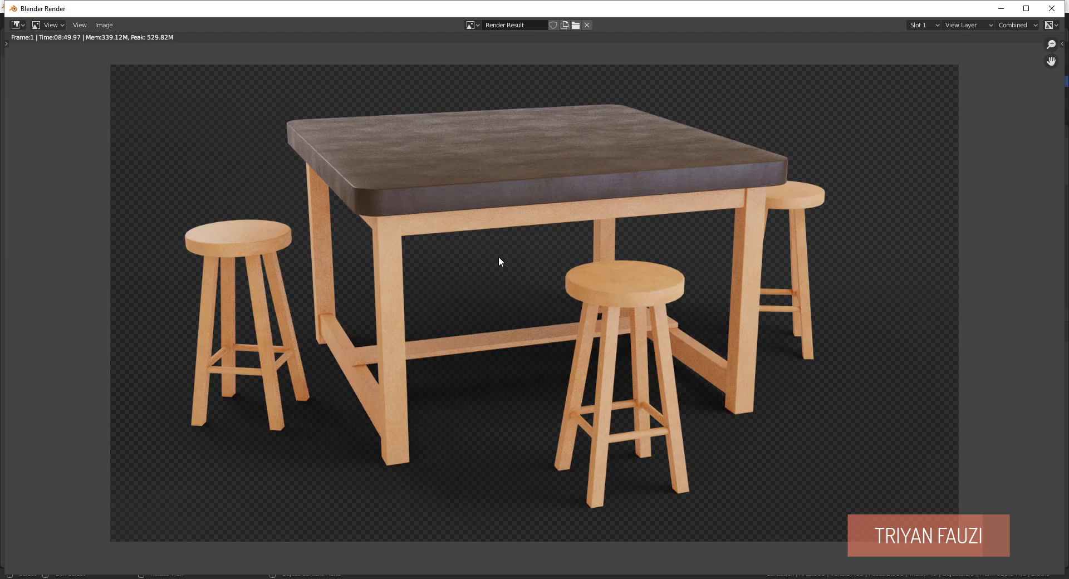
scroll(460, 233, "up", 3)
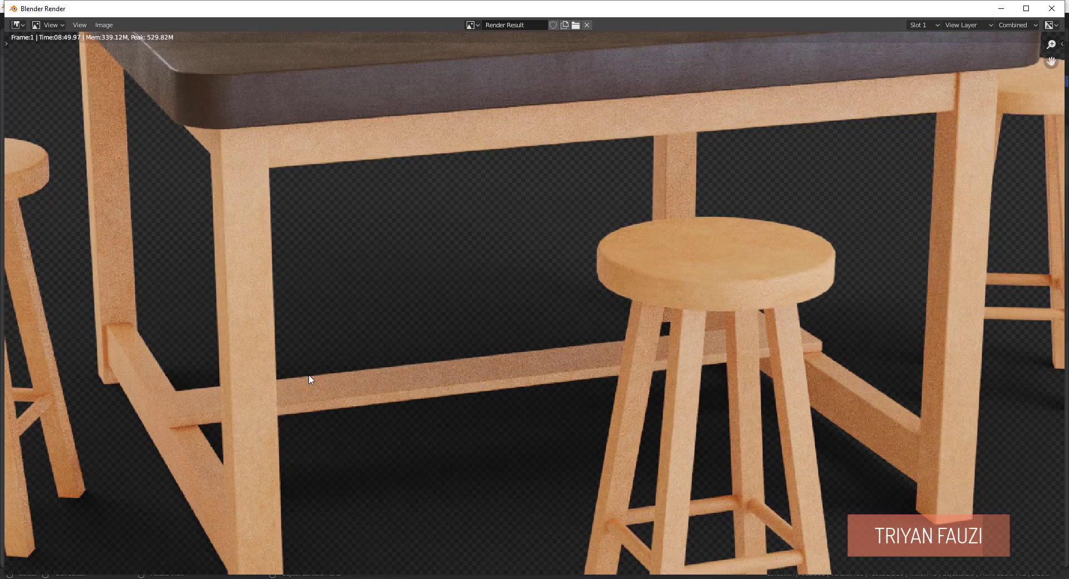
scroll(326, 376, "down", 3)
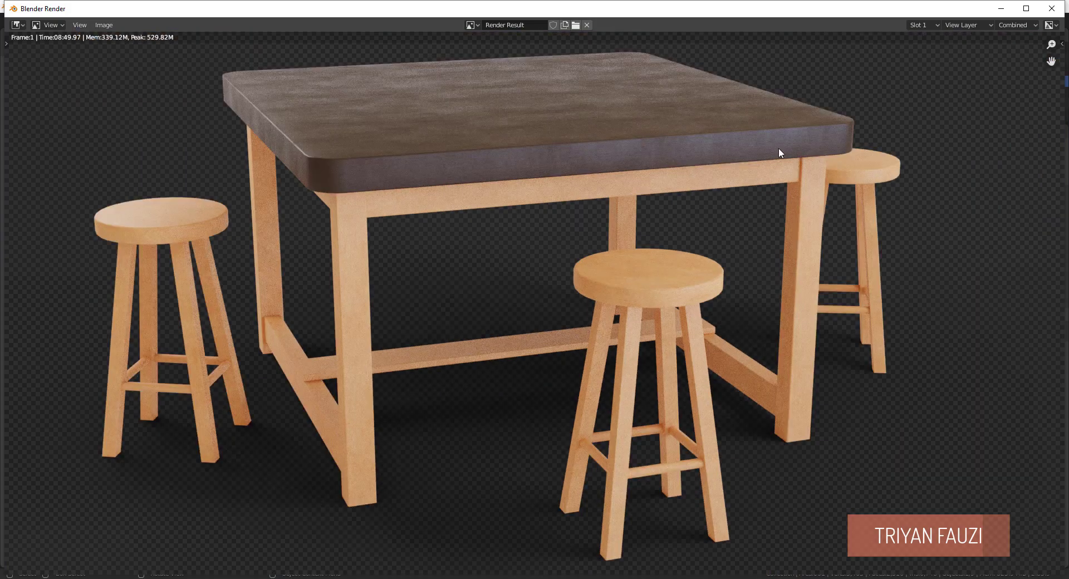
left_click(1054, 7)
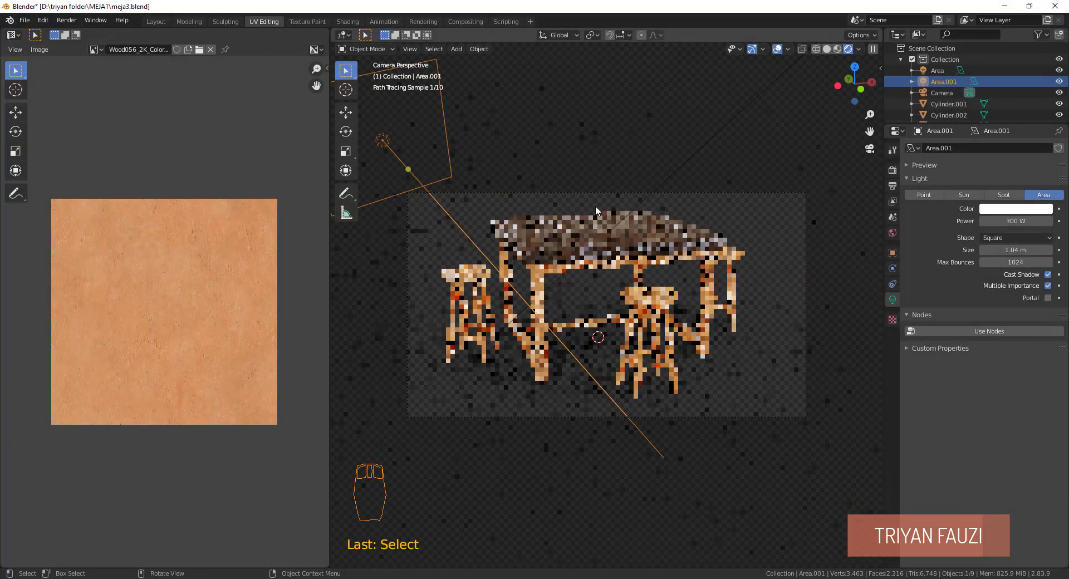
Enable node-based compositing for the rendered scene.
left_click(462, 21)
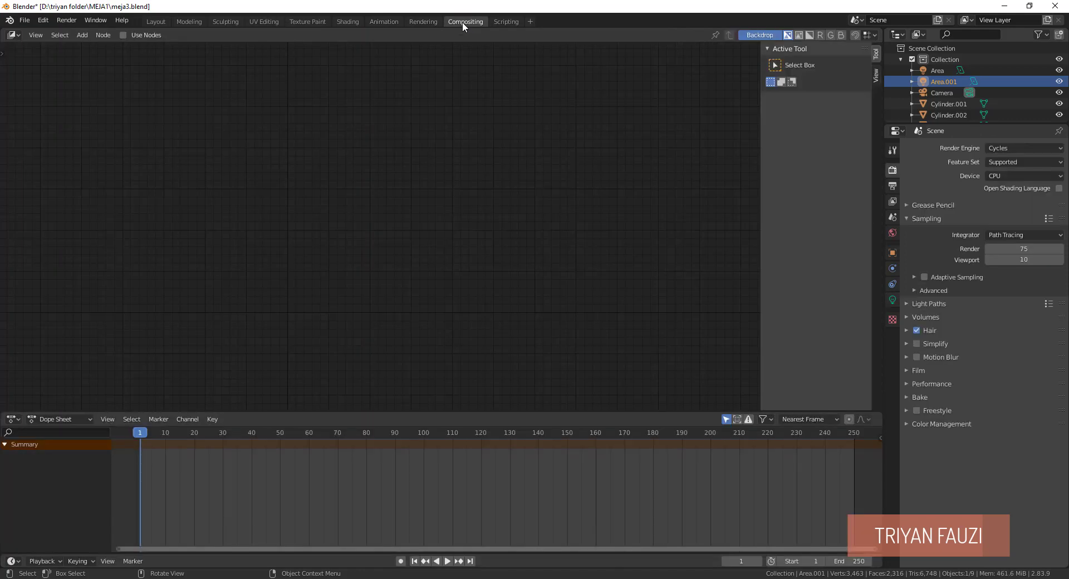
left_click(142, 35)
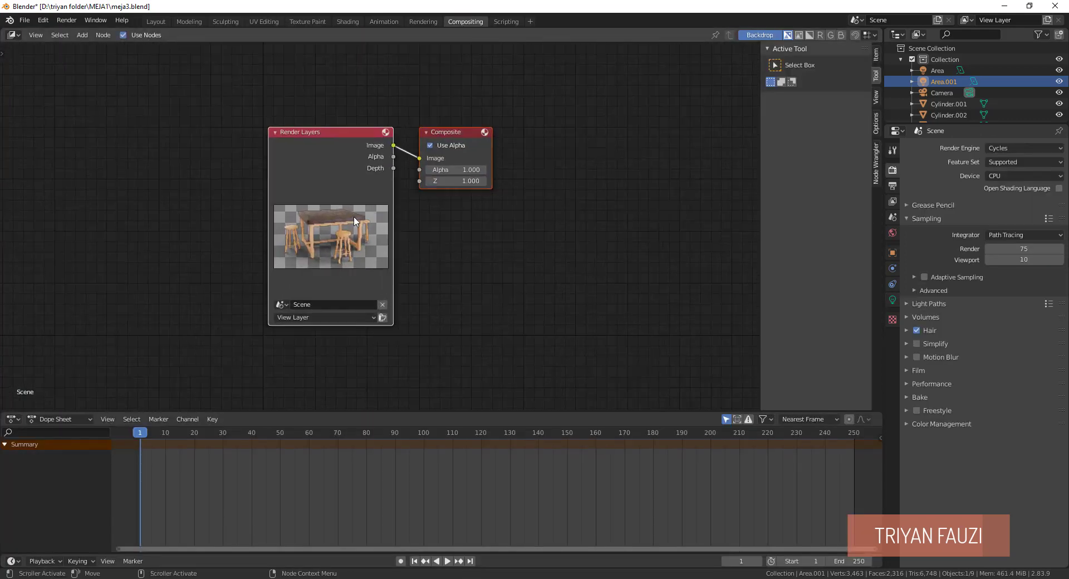
Add a Viewer node linked to the Render Layers image and move the Viewer and Composite nodes apart.
scroll(354, 221, "down", 1)
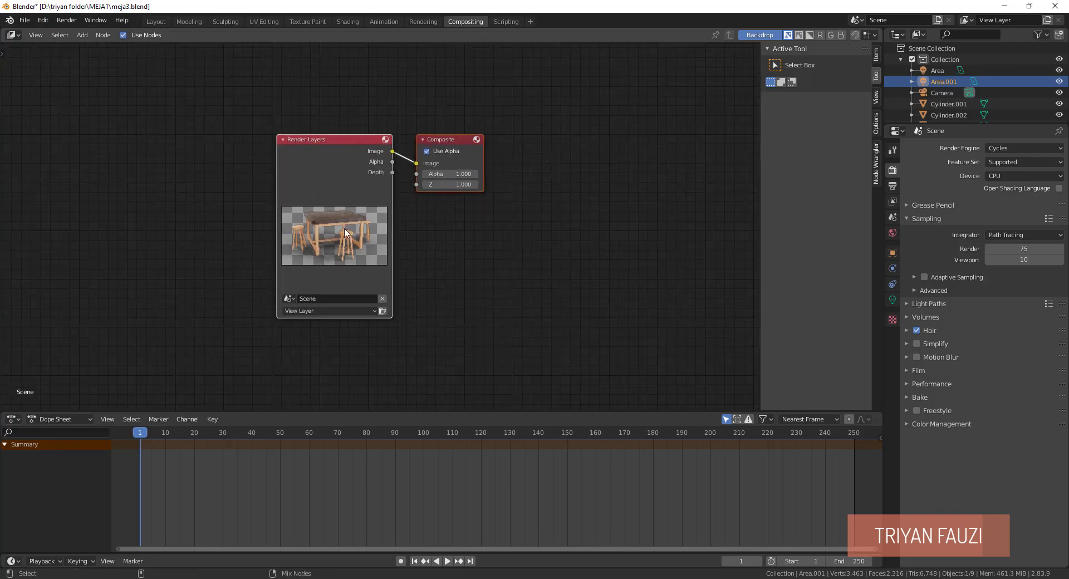
left_click(345, 233, "ctrl+shift")
scroll(618, 276, "down", 1)
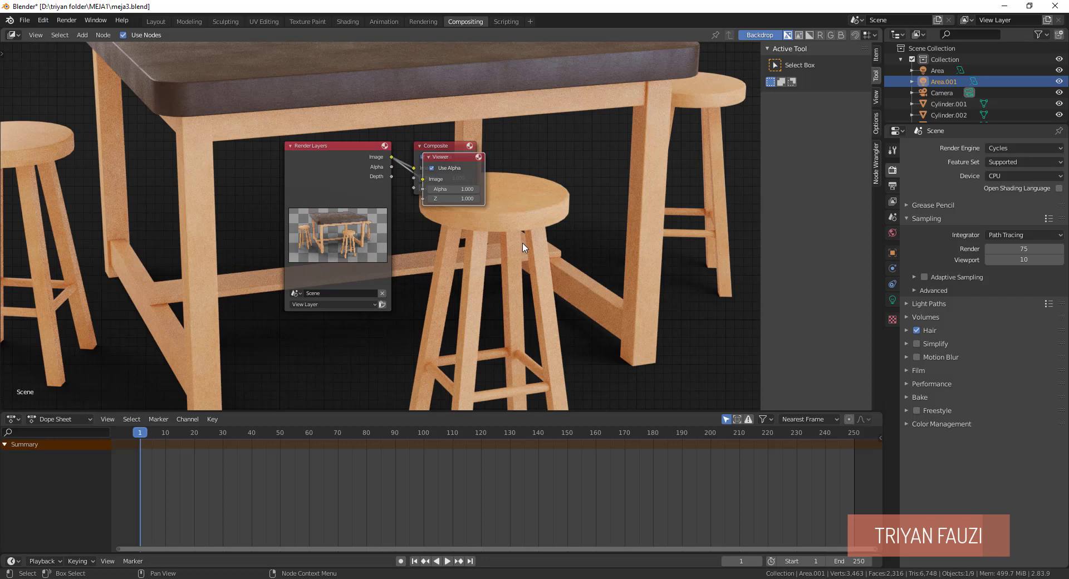
scroll(524, 247, "up", 2)
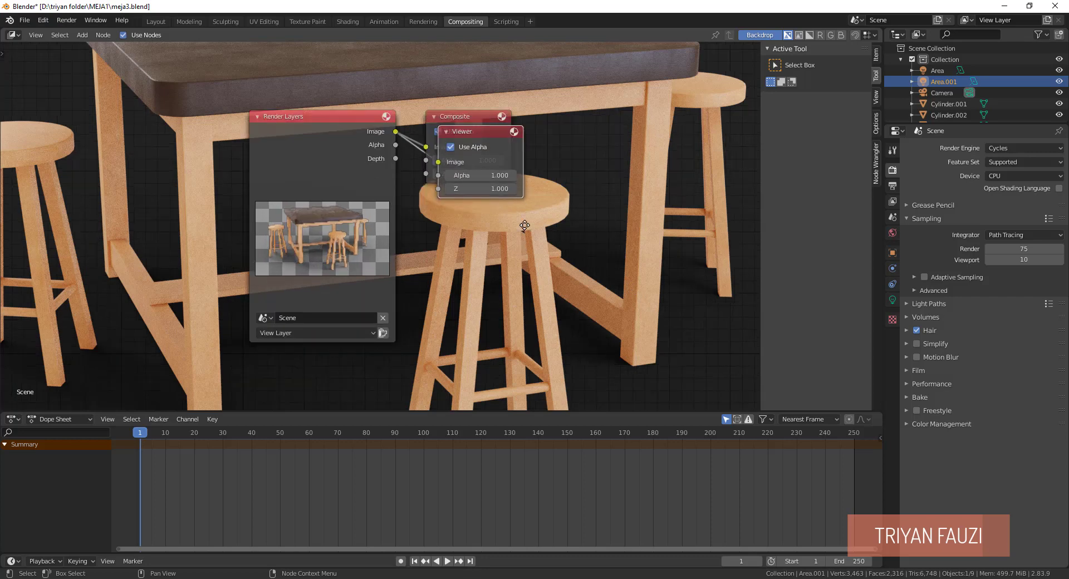
left_click_drag(469, 132, 523, 269)
left_click_drag(467, 117, 545, 157)
left_click_drag(536, 266, 535, 239)
left_click_drag(516, 126, 488, 192)
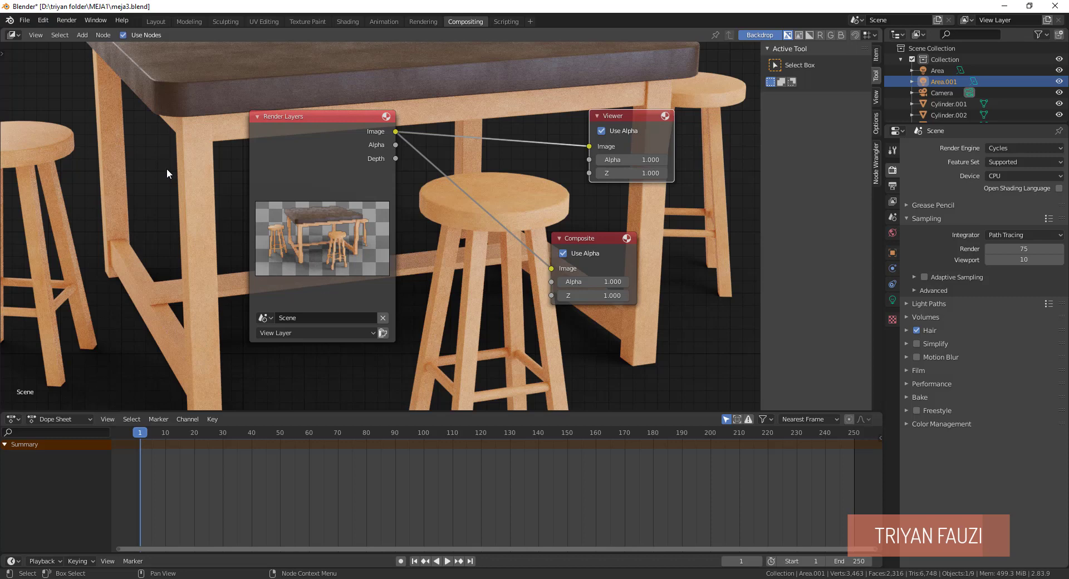
Shrink the backdrop until the whole table and stools show, and spread the Render Layers, Composite and Viewer nodes around it.
key("v")
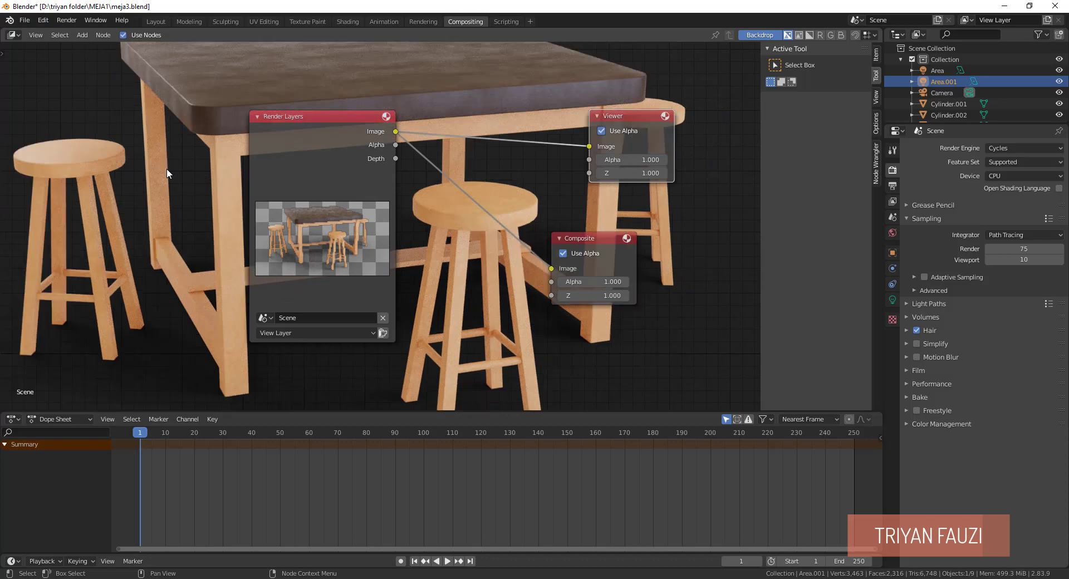
key("v")
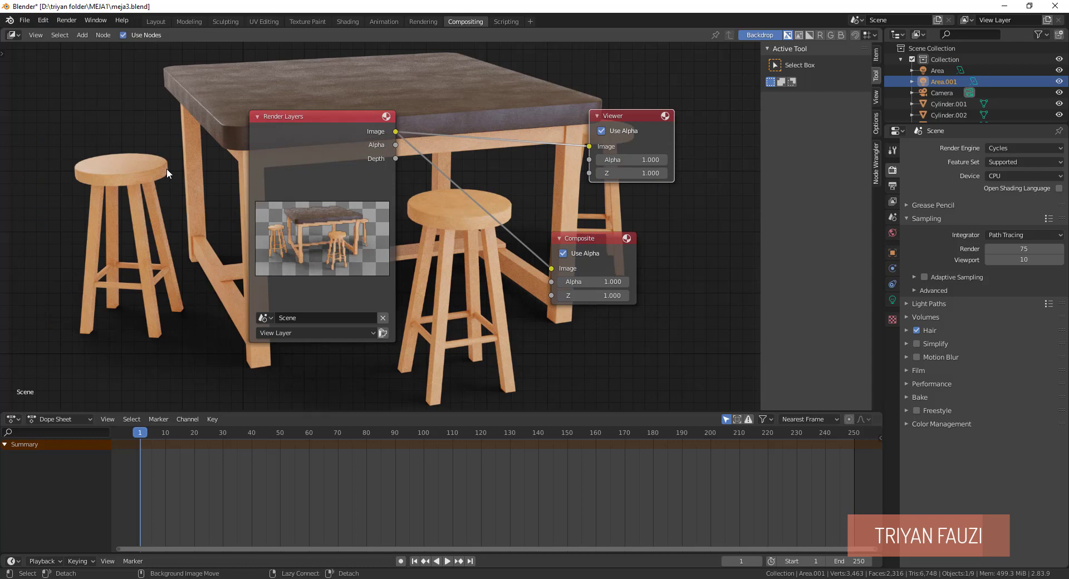
key("alt+v")
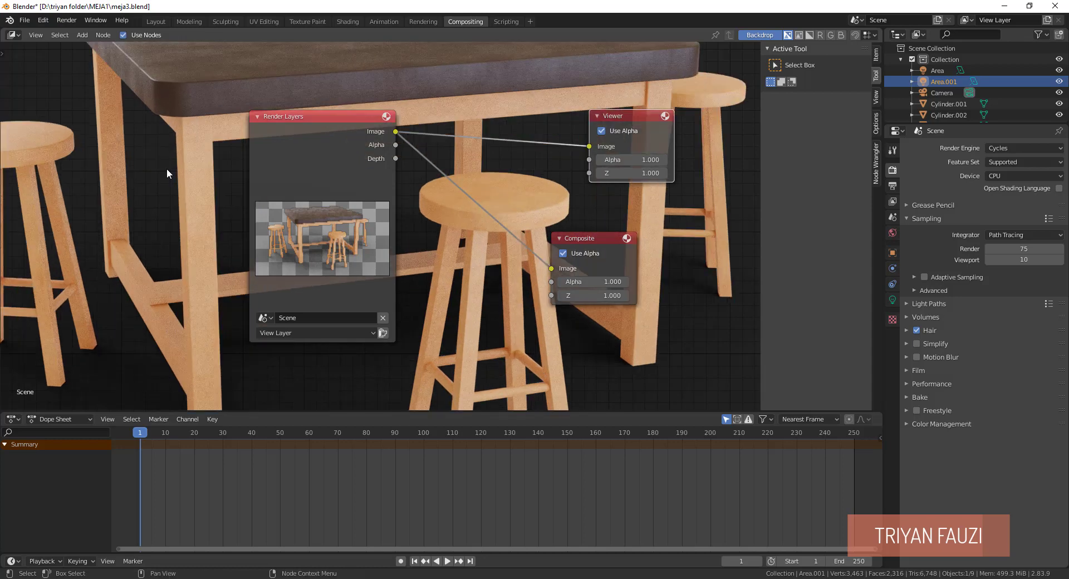
key("v")
key("v")
key("v")
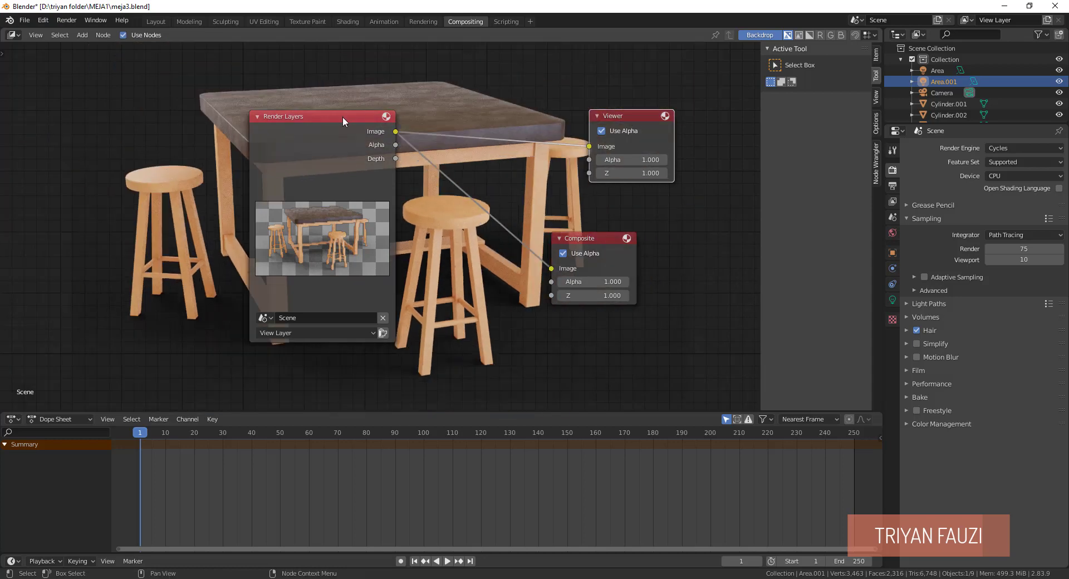
left_click_drag(341, 117, 142, 144)
left_click_drag(587, 240, 608, 272)
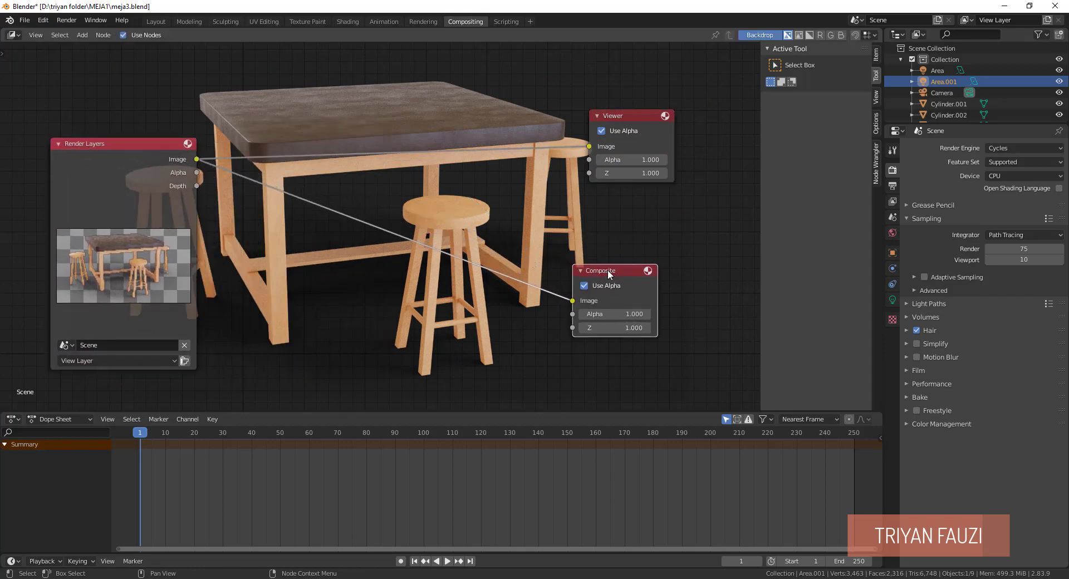
left_click_drag(613, 111, 585, 159)
left_click(529, 127)
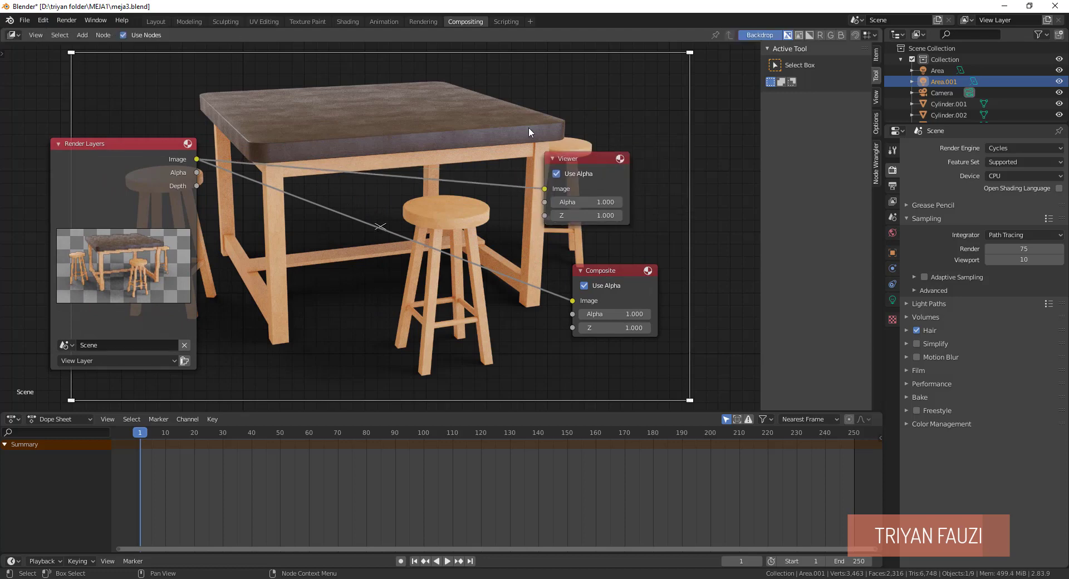
left_click(173, 204)
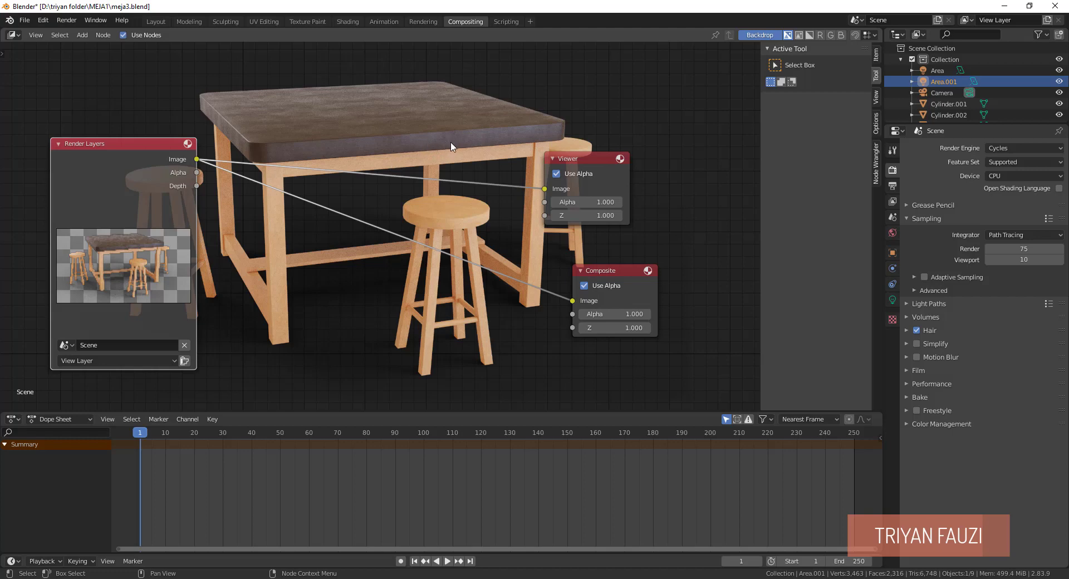
Insert a Denoise node into the link between the Render Layers and Composite nodes.
key("shift+a")
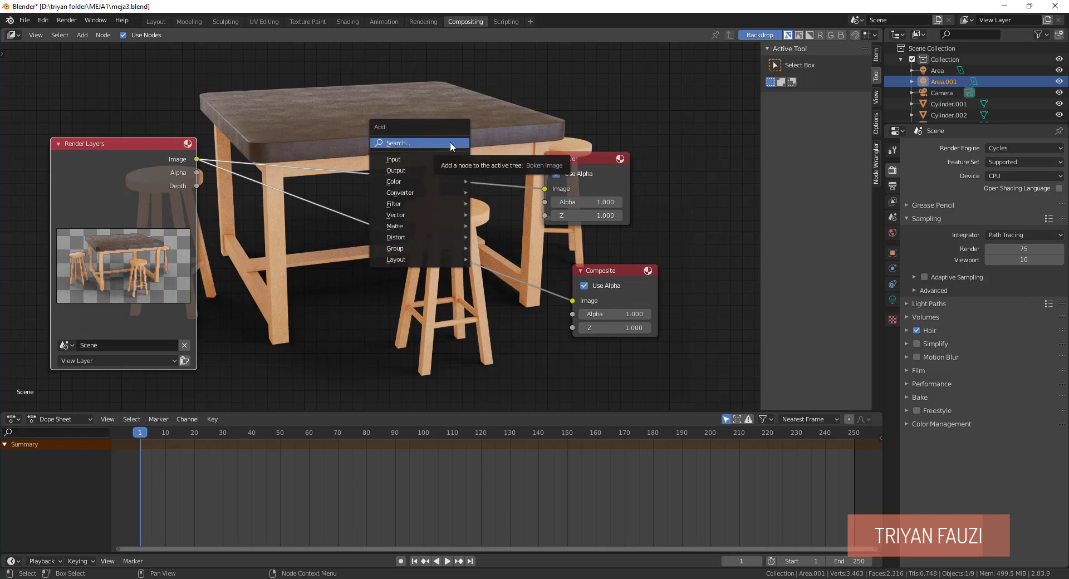
left_click(450, 141)
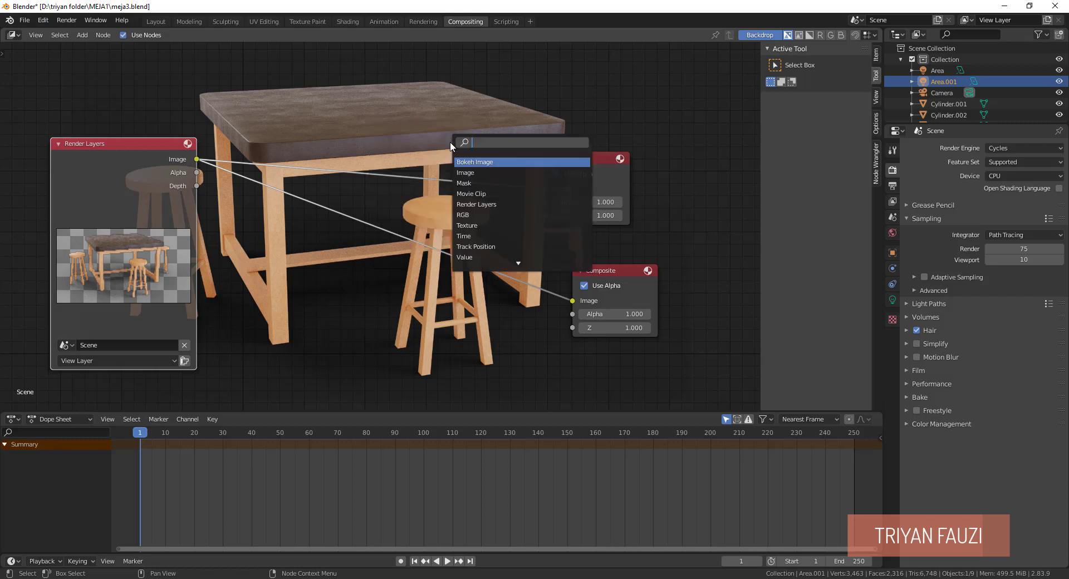
type("den")
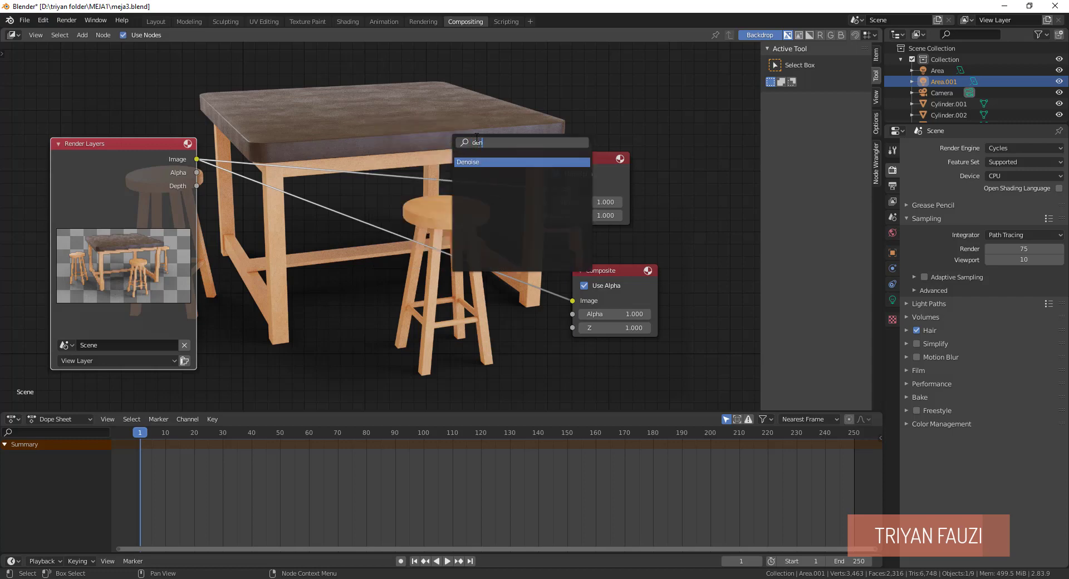
key("Return")
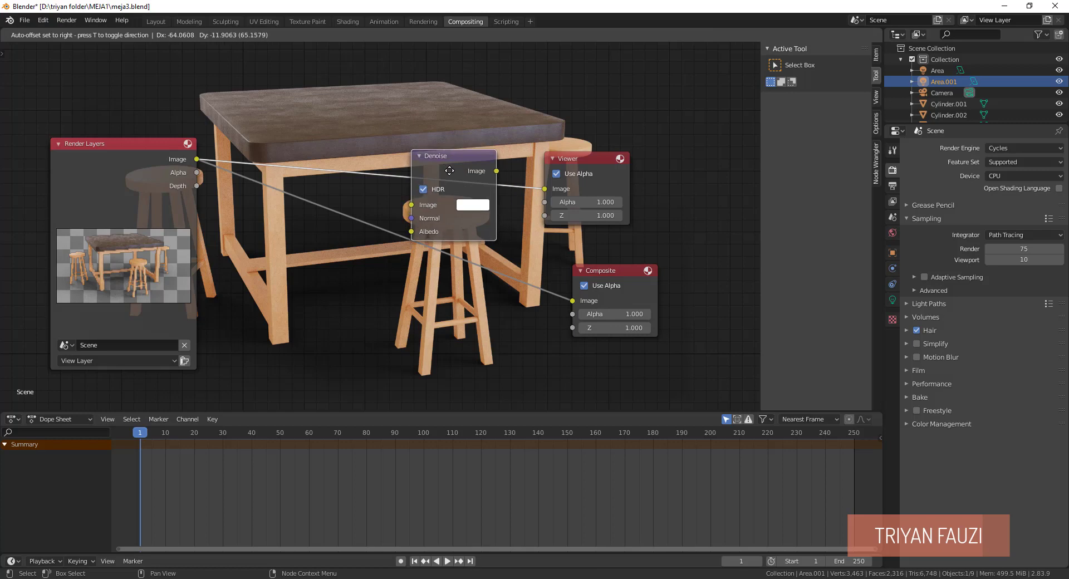
left_click(469, 239)
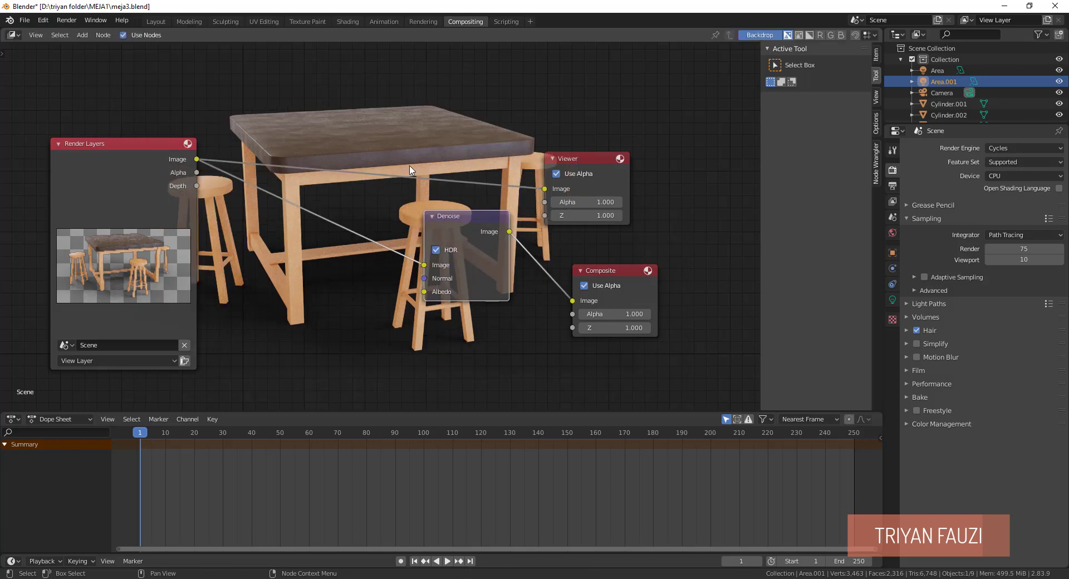
Link the Denoise image output to the Viewer and shift the Viewer and Composite nodes away from the Denoise node.
key("alt+v")
key("alt+v")
key("alt+v")
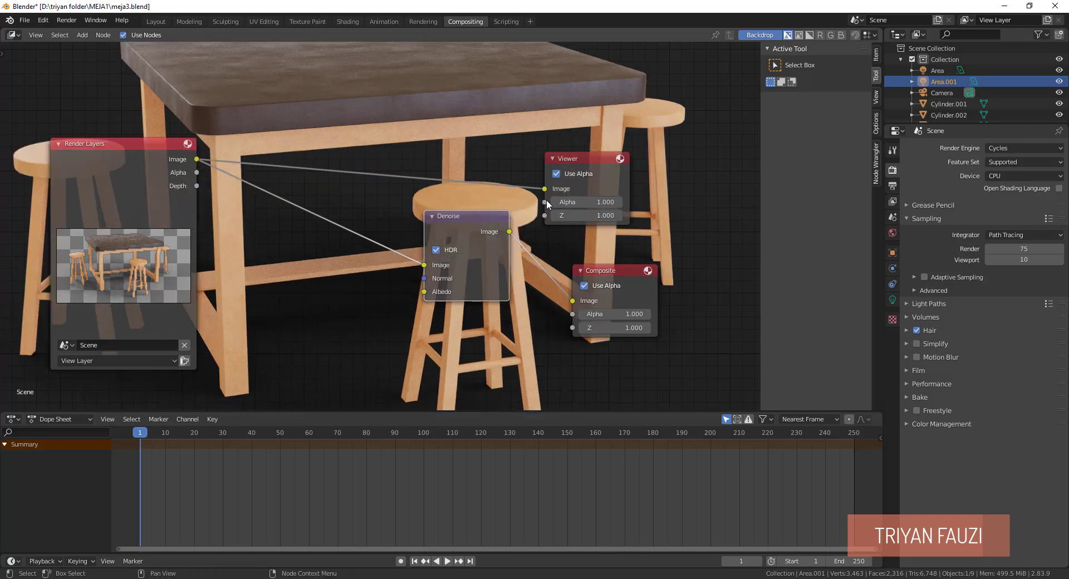
left_click_drag(509, 231, 545, 190)
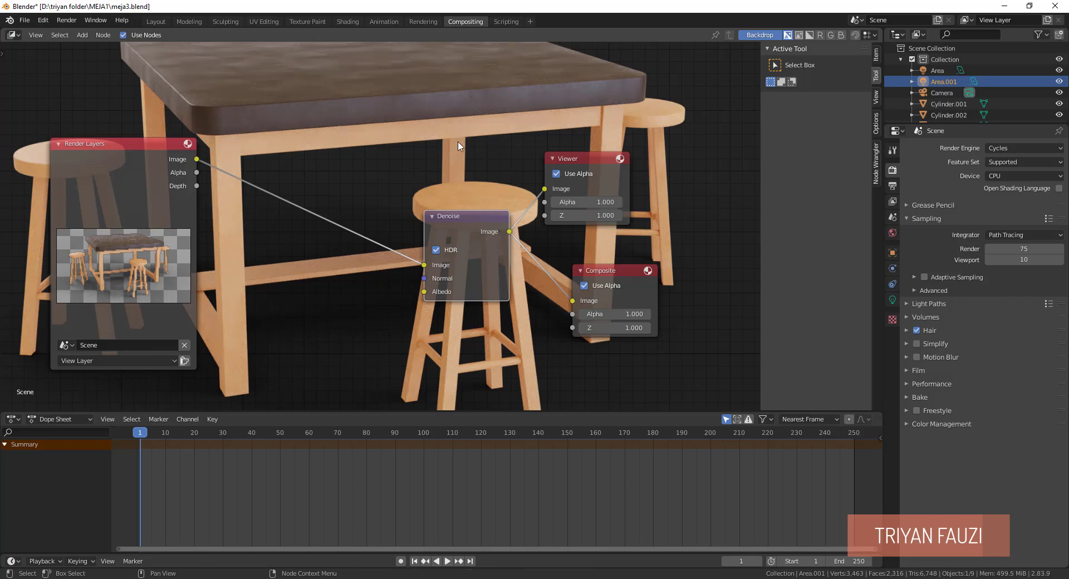
key("v")
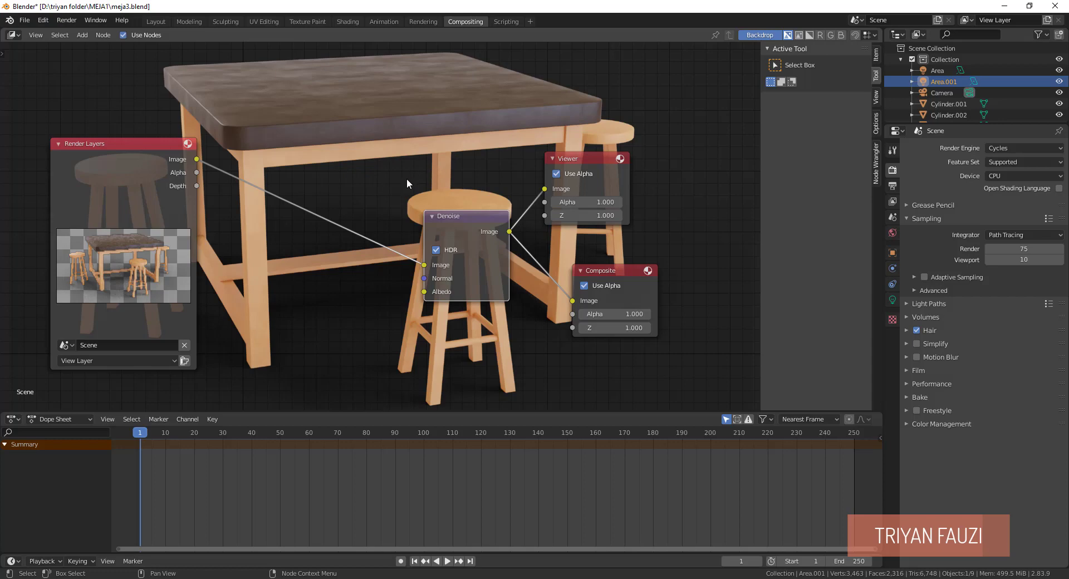
left_click_drag(593, 158, 664, 157)
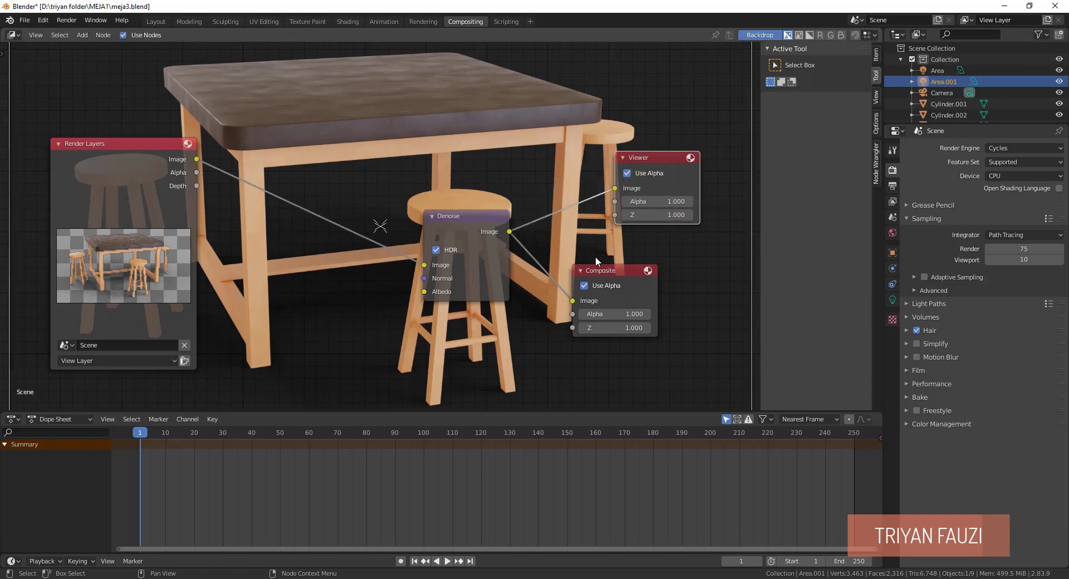
left_click_drag(608, 270, 627, 270)
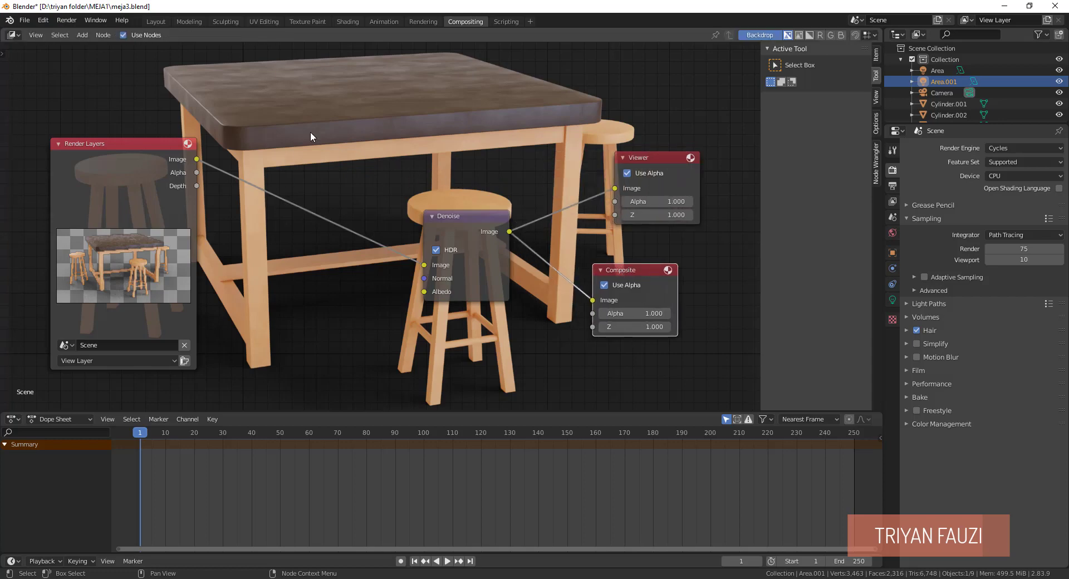
key("v")
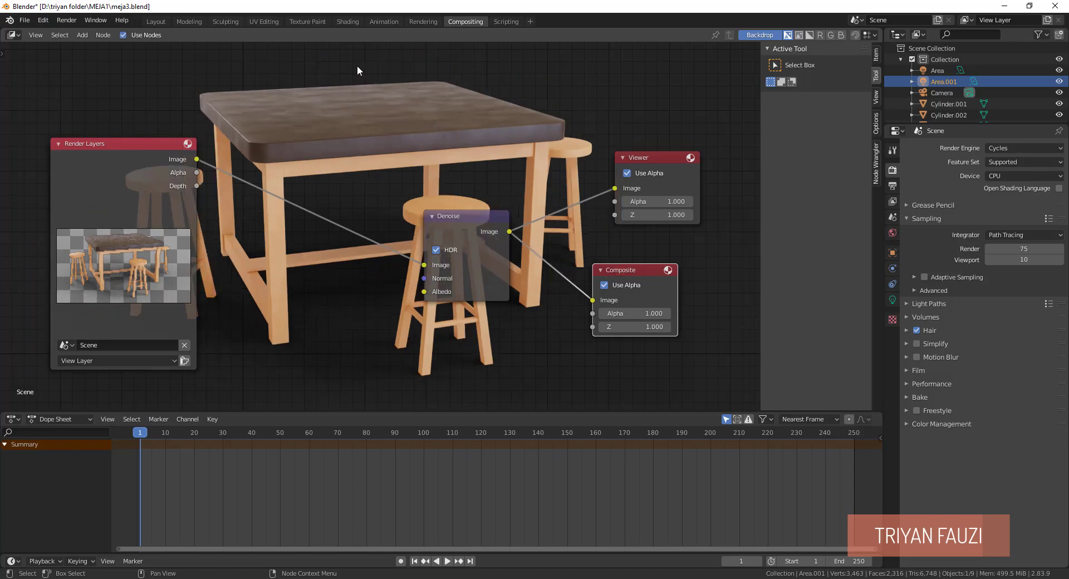
Insert an Alpha Over node between Render Layers and Denoise, feeding the render into its second Image input.
key("shift+a")
left_click(318, 78)
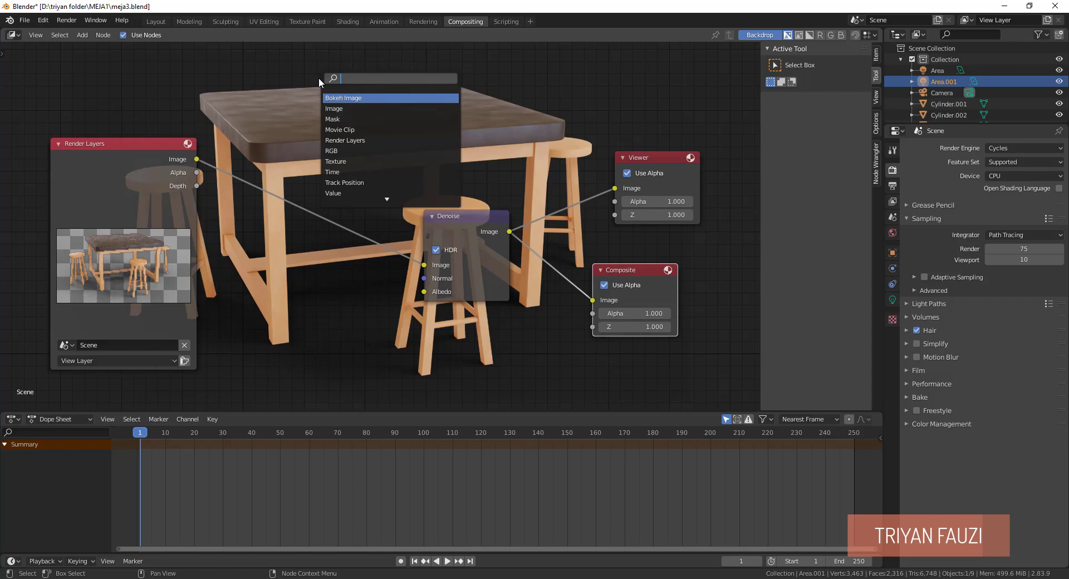
type("al")
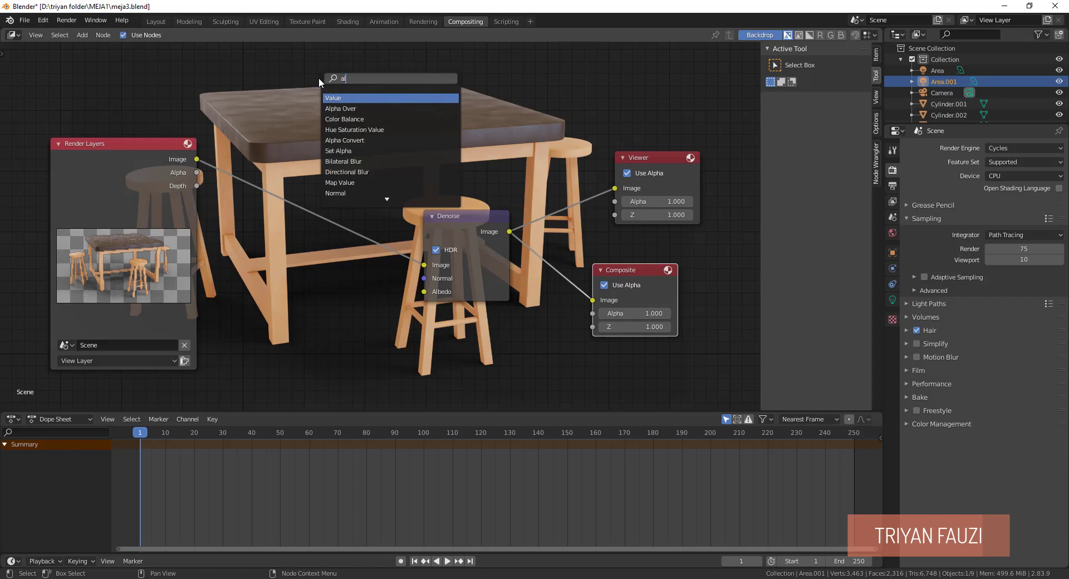
left_click(359, 108)
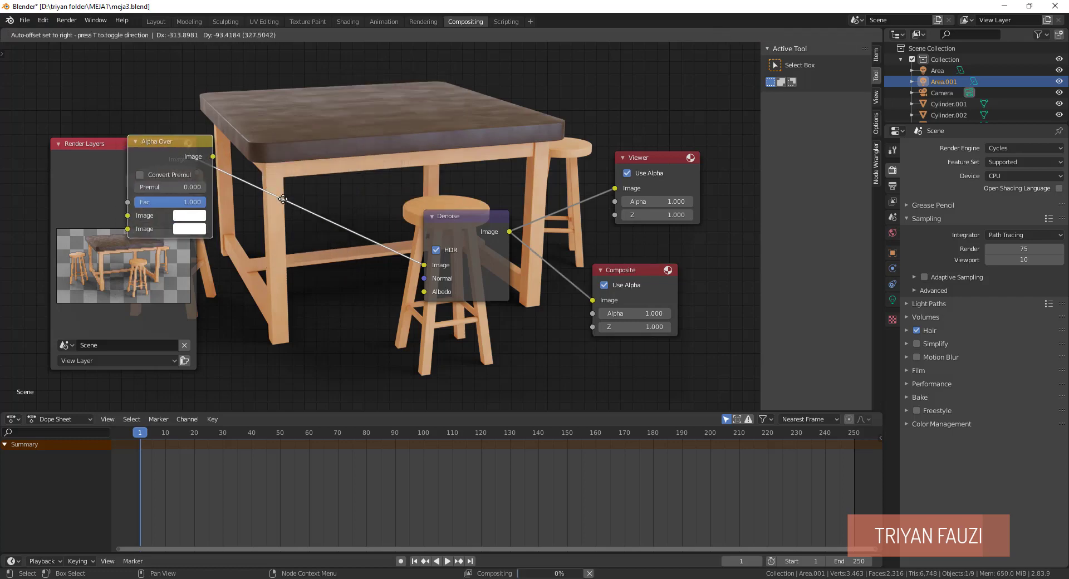
left_click(292, 199)
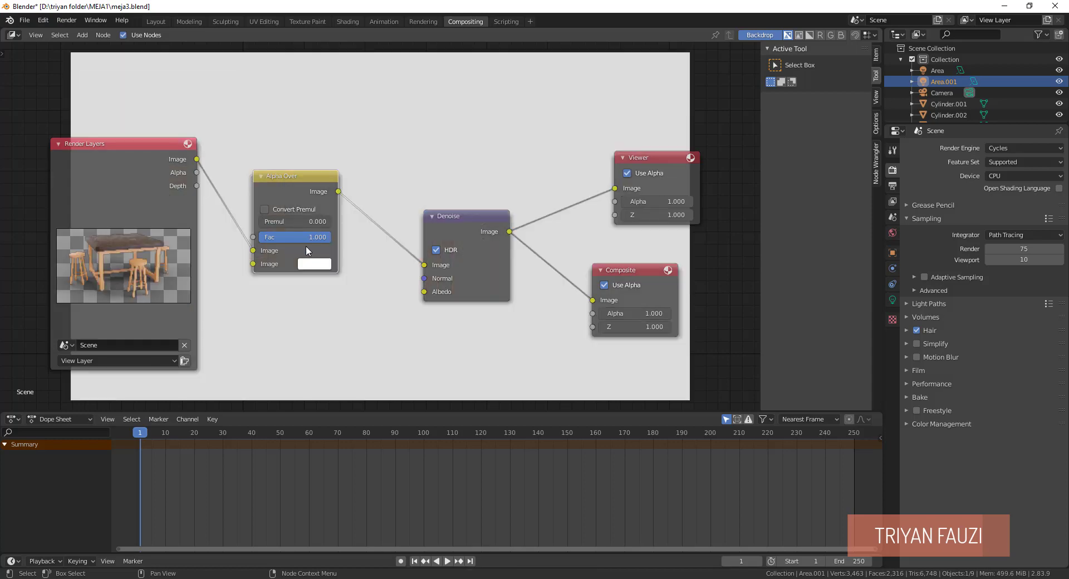
left_click_drag(253, 251, 254, 264)
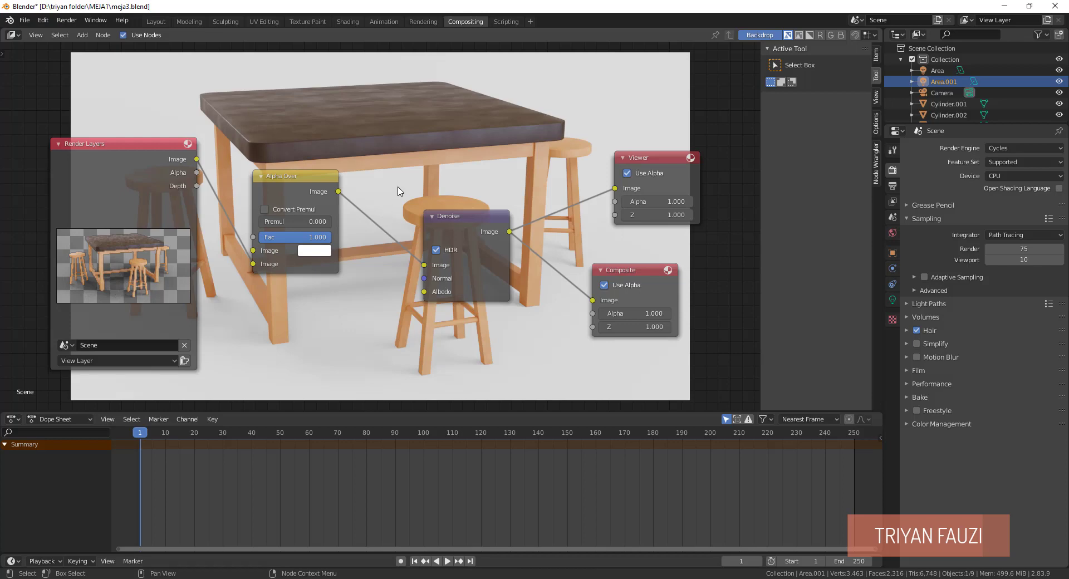
Shrink the backdrop and move the Render Layers and Alpha Over nodes lower so they cover less of the image.
key("v")
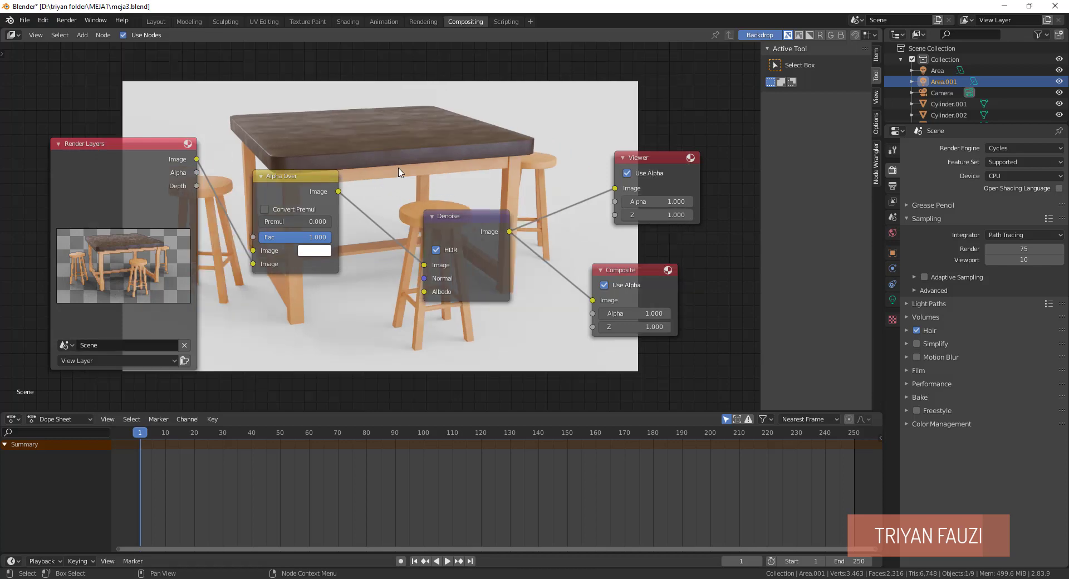
middle_click_drag(401, 172, 436, 203)
scroll(452, 185, "down", 7)
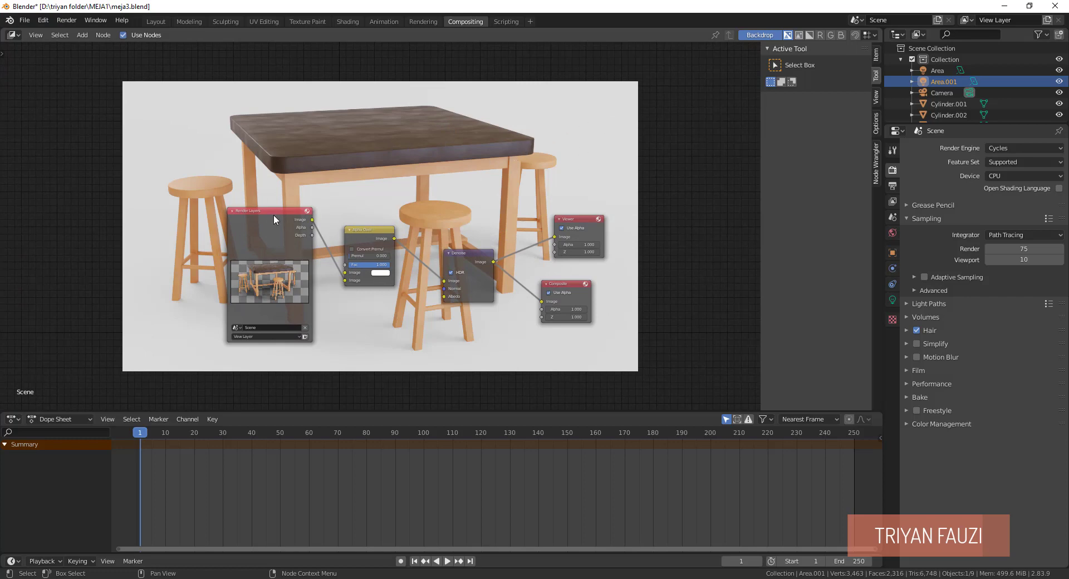
left_click_drag(273, 215, 154, 266)
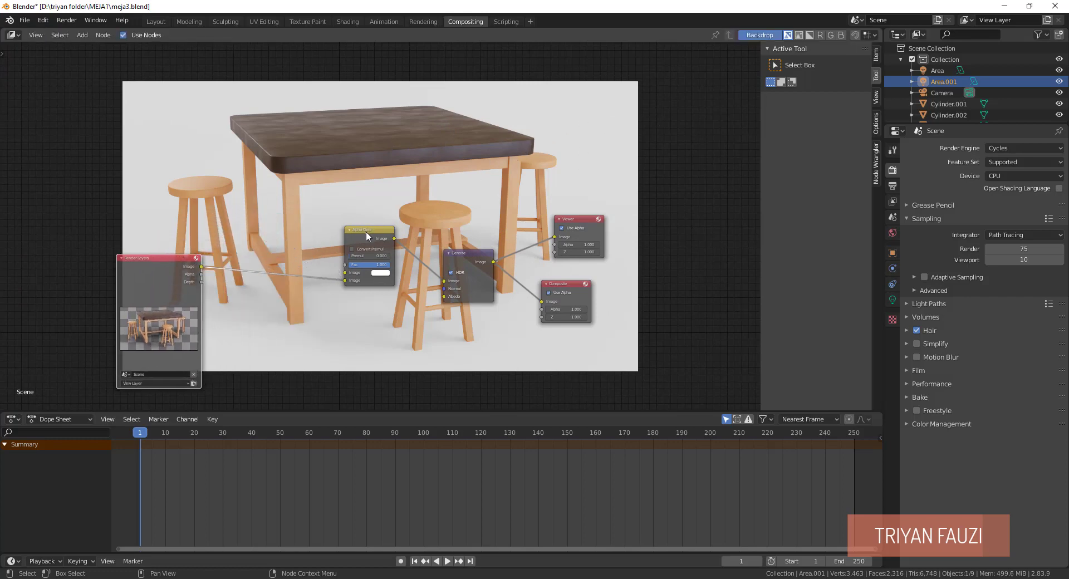
left_click_drag(365, 232, 341, 281)
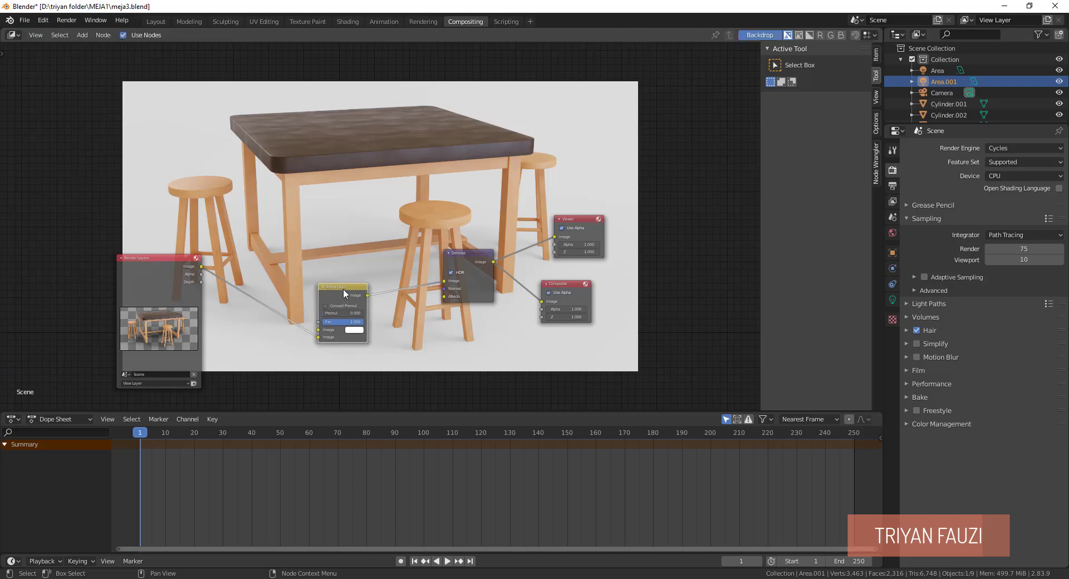
Darken the Alpha Over node's first image color to dark grey and move the Render Layers and Alpha Over nodes upward.
left_click(354, 330)
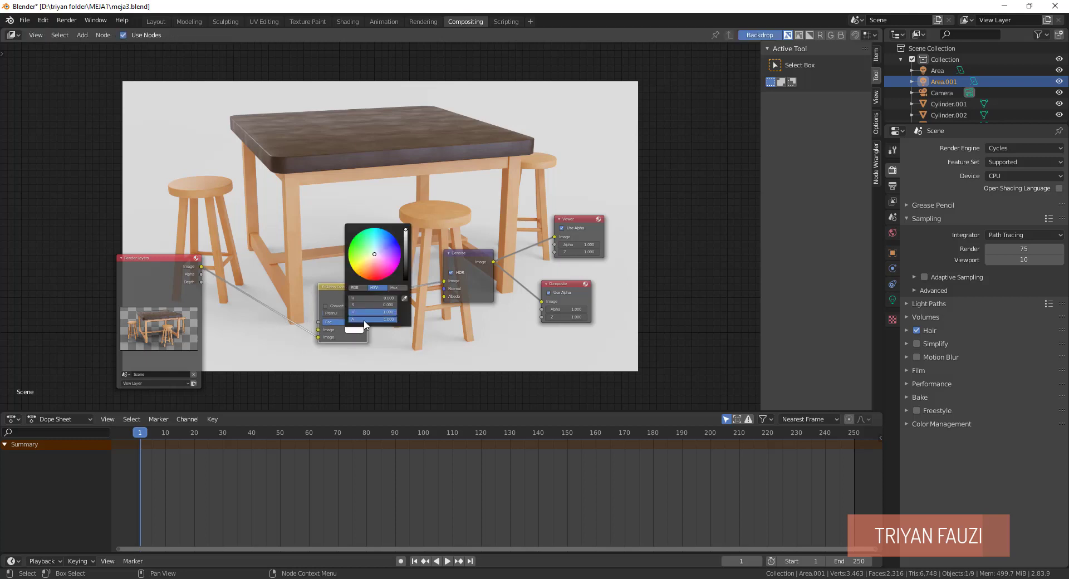
left_click_drag(407, 245, 405, 264)
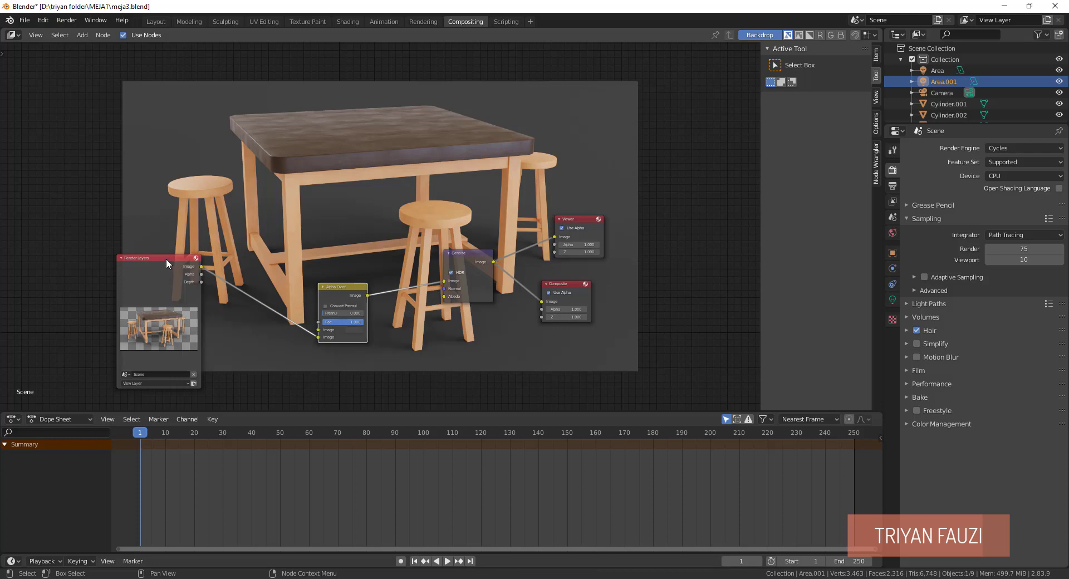
left_click_drag(200, 300, 201, 238)
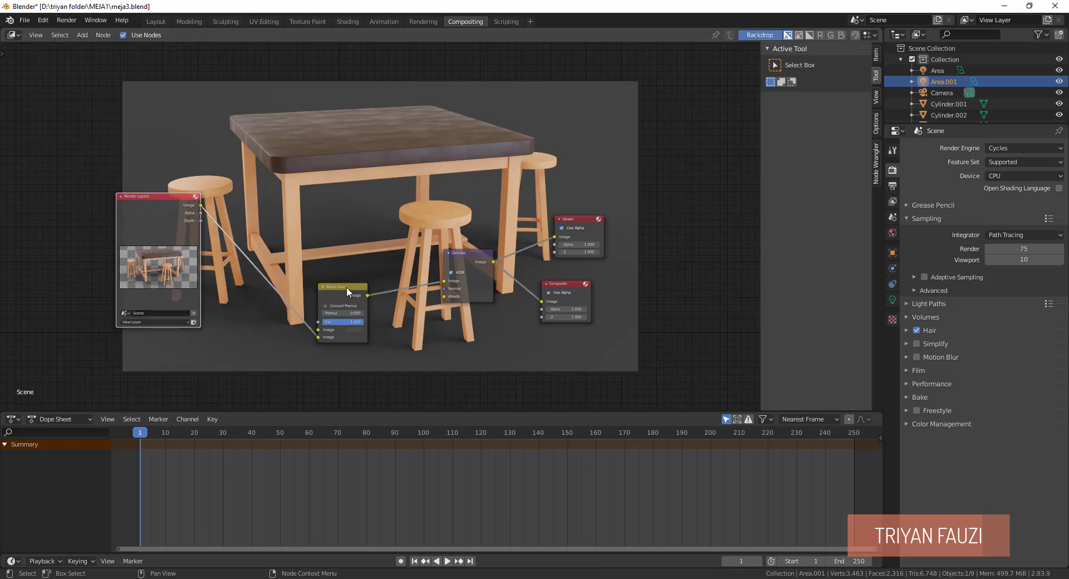
left_click_drag(347, 286, 334, 255)
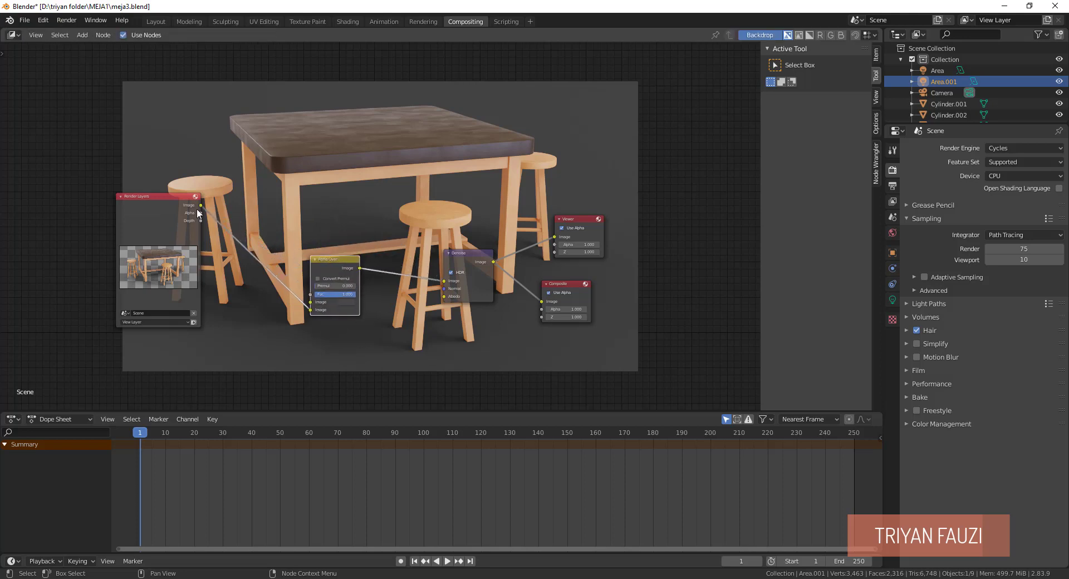
Move the Render Layers node lower beside the Alpha Over node and show the Viewer Node image in the render window.
left_click_drag(160, 199, 200, 233)
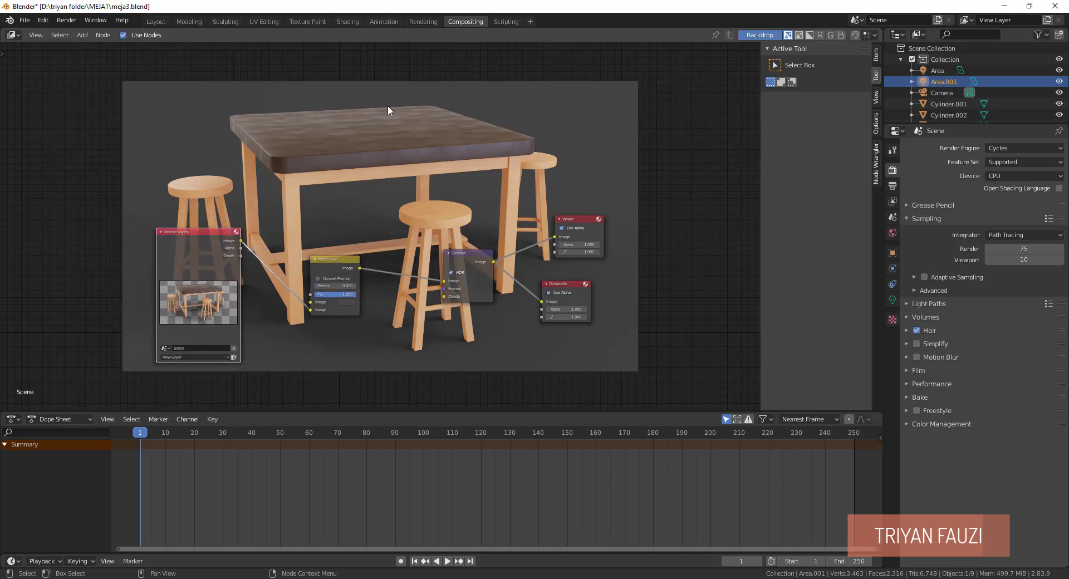
left_click(390, 133)
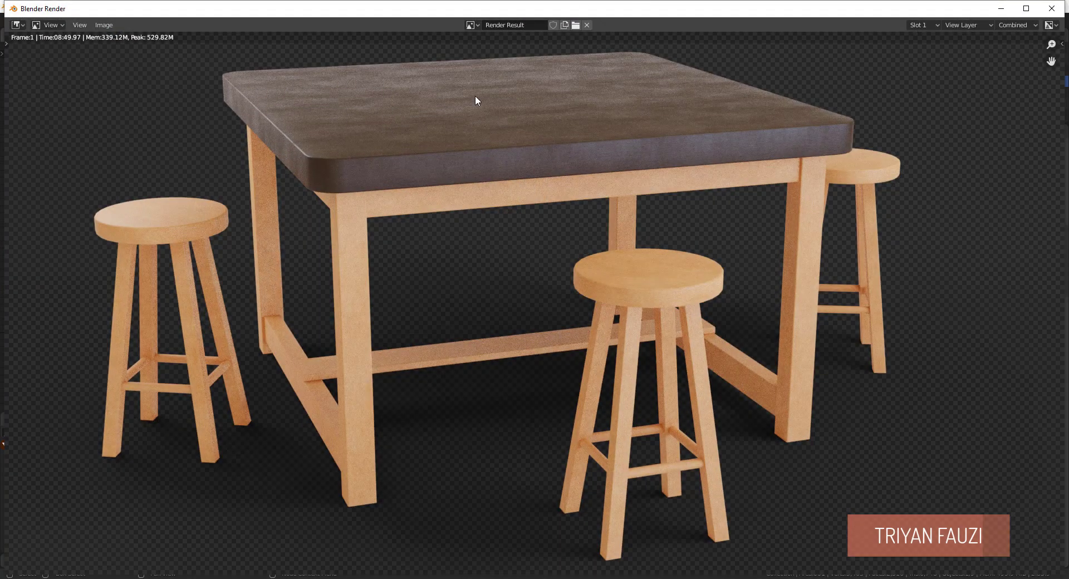
left_click(473, 25)
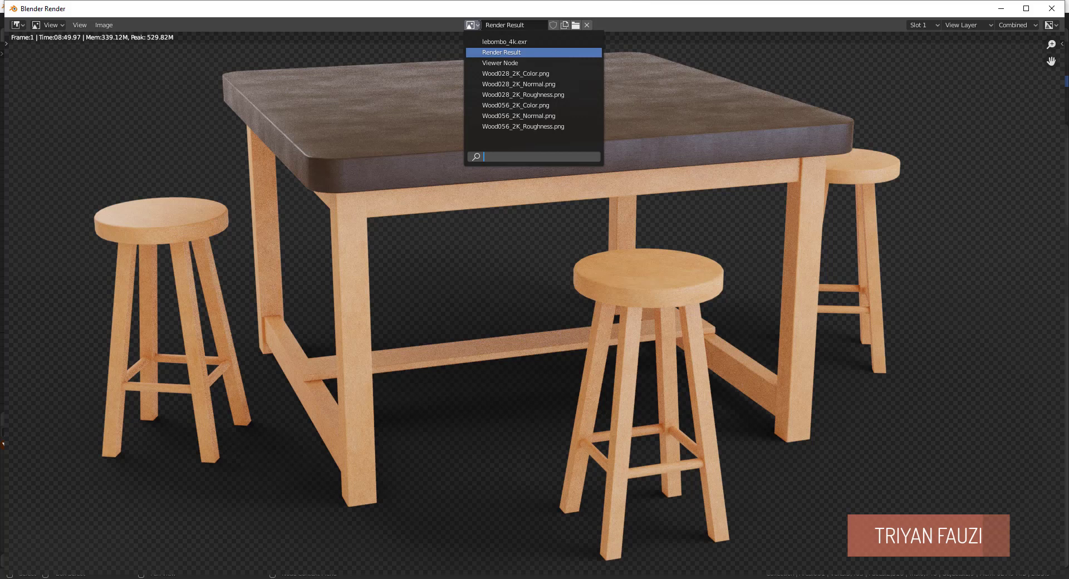
left_click(499, 63)
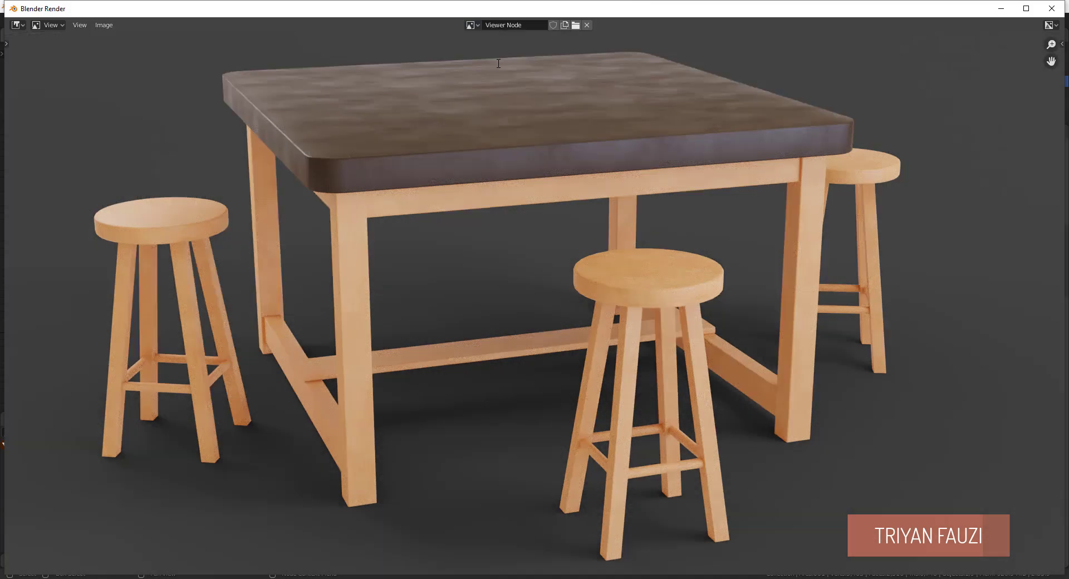
Save the Viewer Node image as a PNG in the MEJA1 folder under the name meja_result3.
left_click(98, 25)
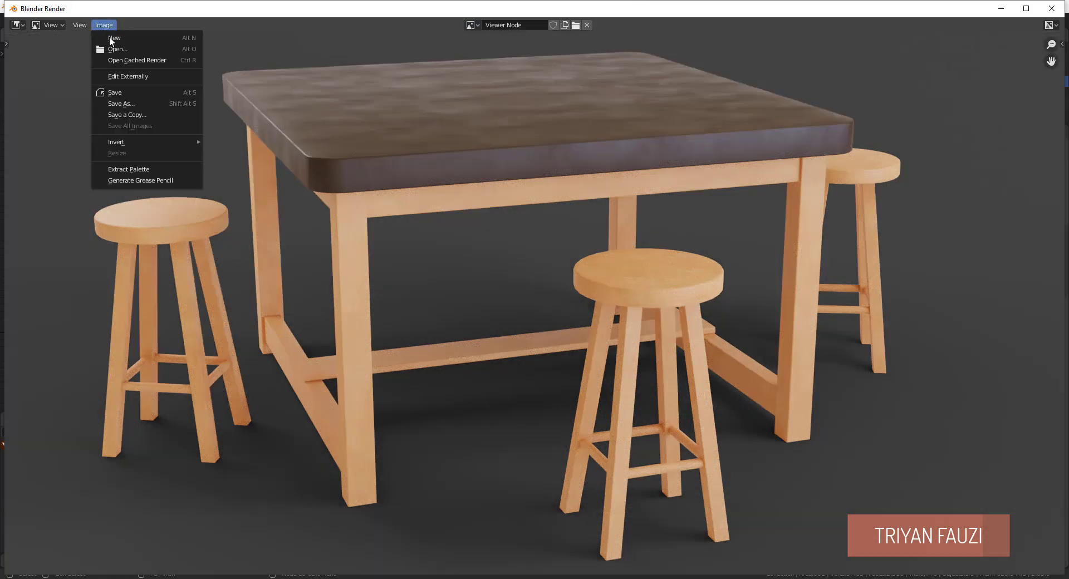
left_click(128, 91)
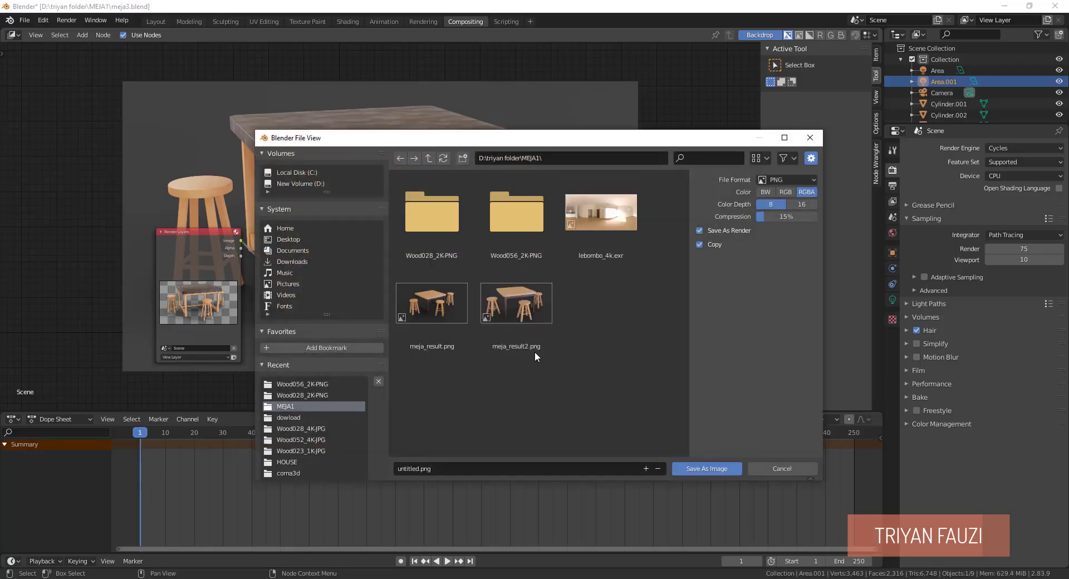
left_click(529, 336)
left_click(449, 469)
left_click_drag(429, 468, 482, 474)
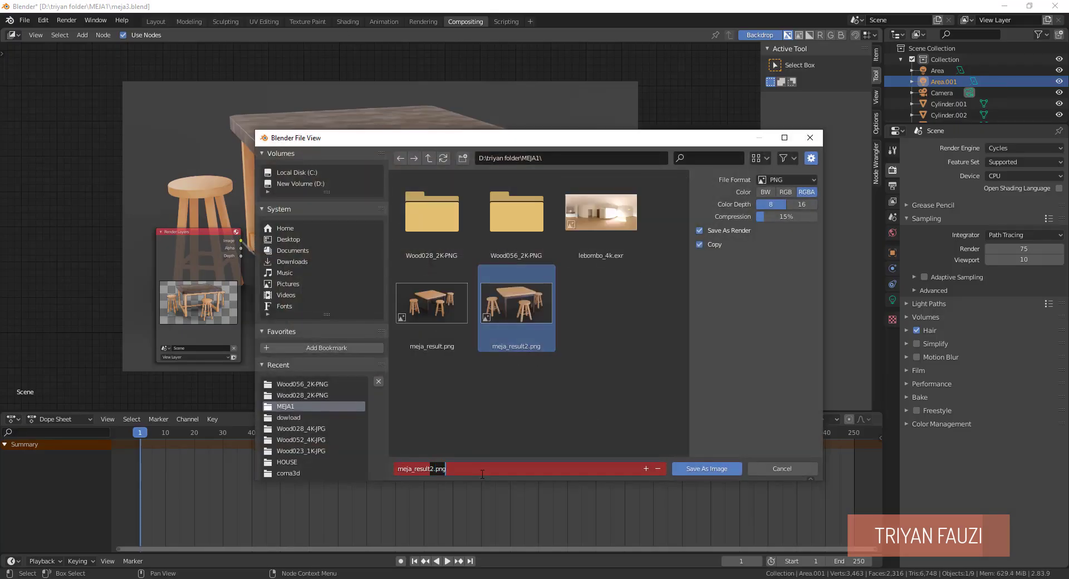
type("3")
left_click(716, 472)
left_click(717, 472)
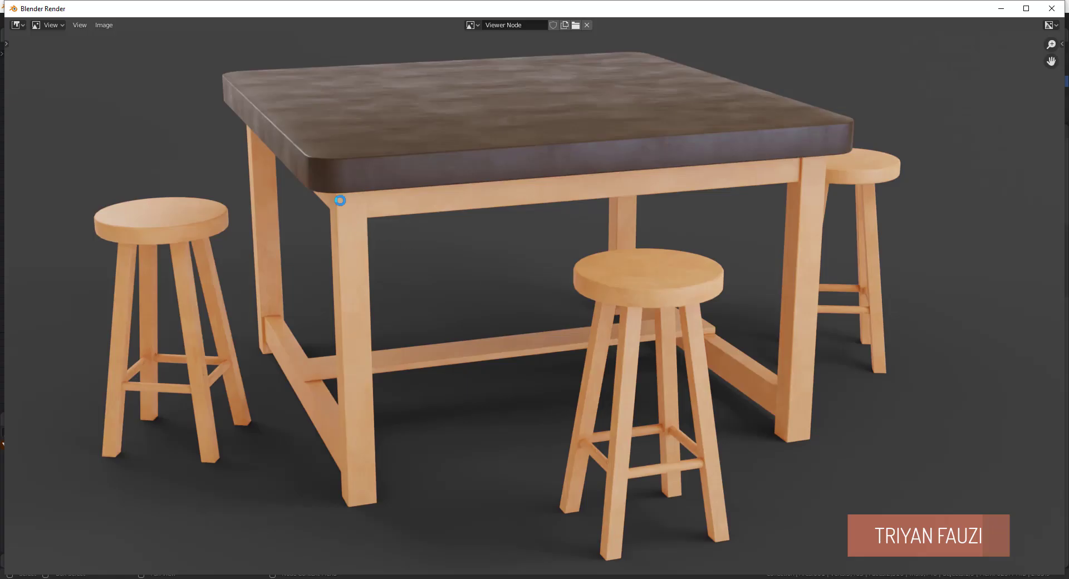
Close the render window and switch to Photos to view meja_result4.png.
key("Escape")
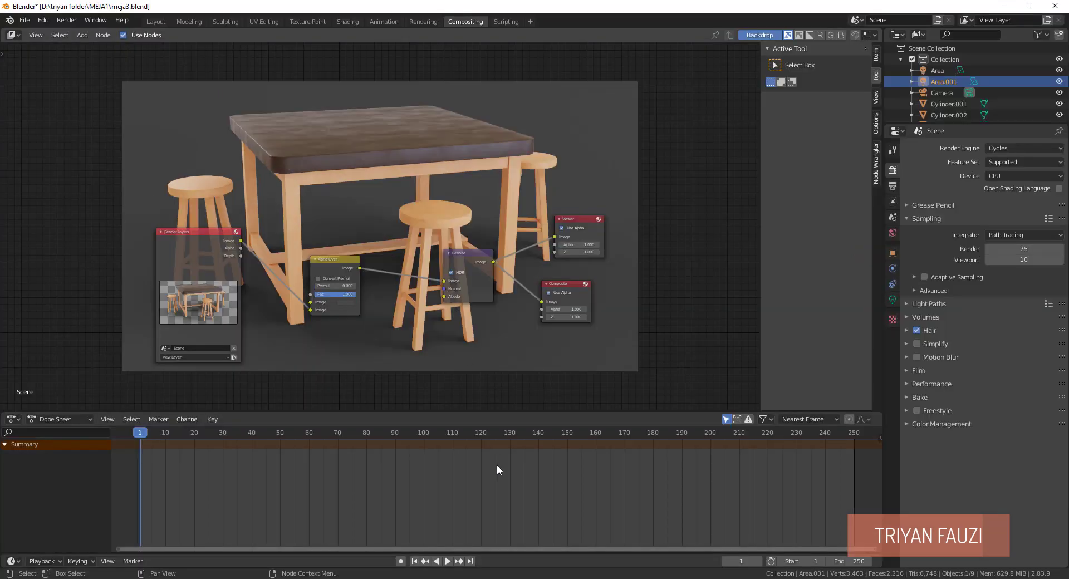
left_click(454, 578)
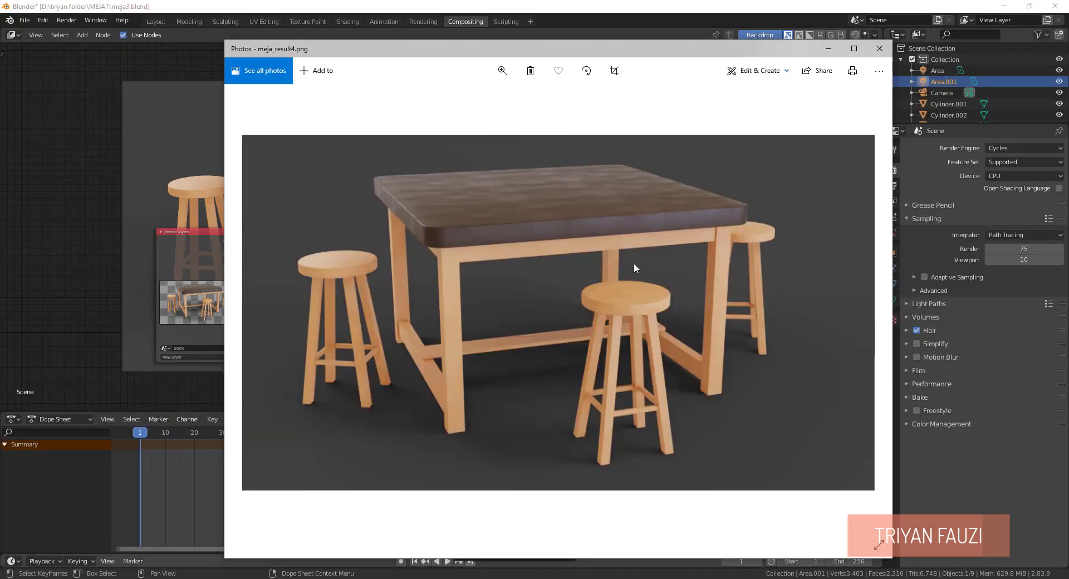